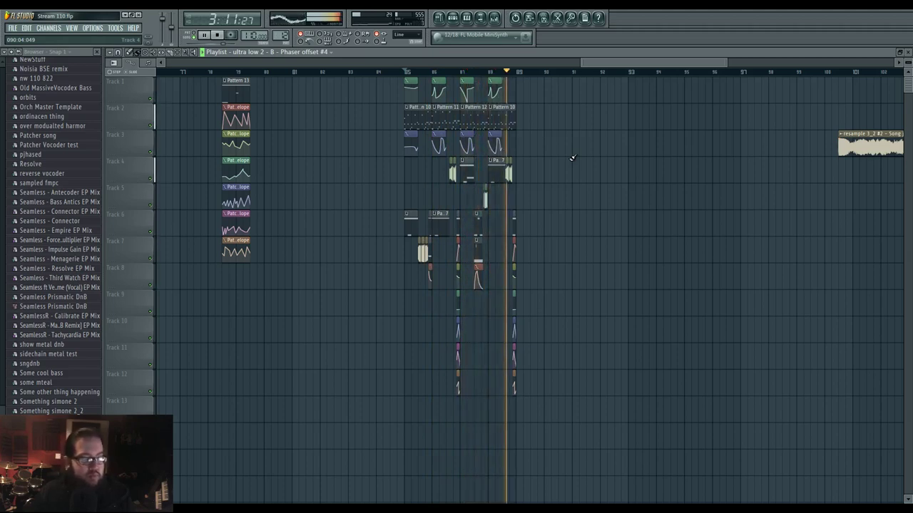
- Stop playback and move the resample 3_2 #2 audio clip from Track 3 to Track 7, ending near bar 73
key("space")
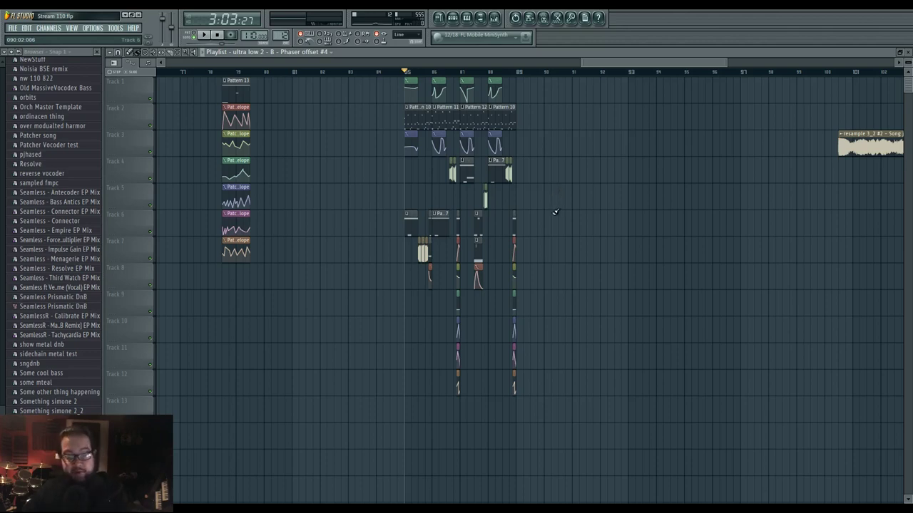
mouse_move(370, 317)
left_mouse_down()
mouse_move(432, 314)
mouse_move(363, 347)
left_mouse_up()
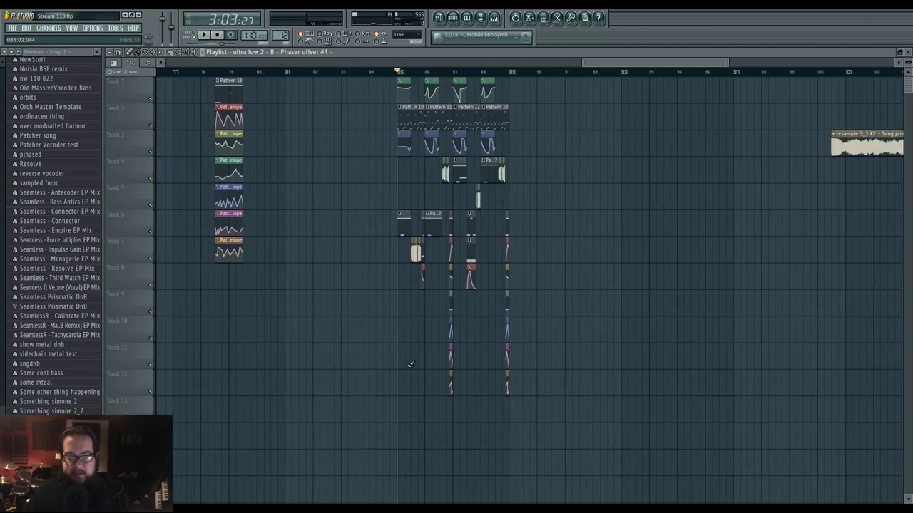
scroll(411, 365, "up", 5)
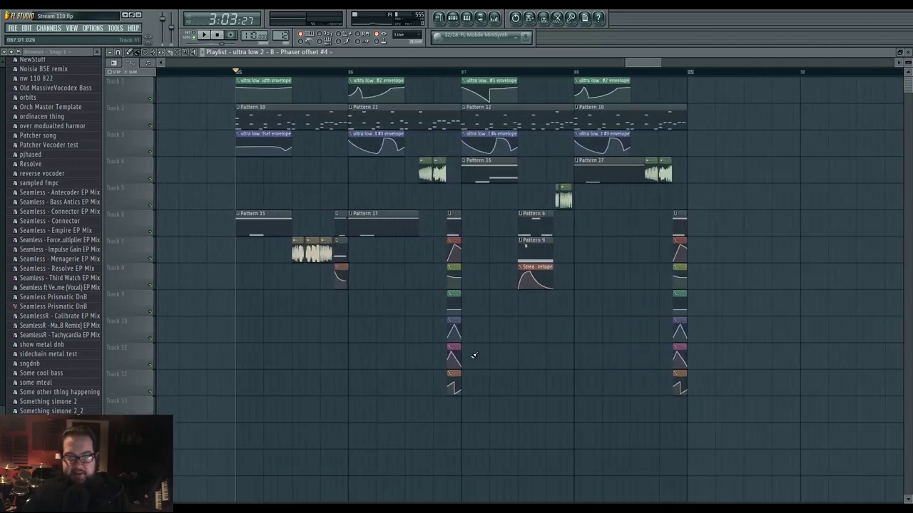
scroll(492, 352, "down", 4)
scroll(510, 348, "down", 3)
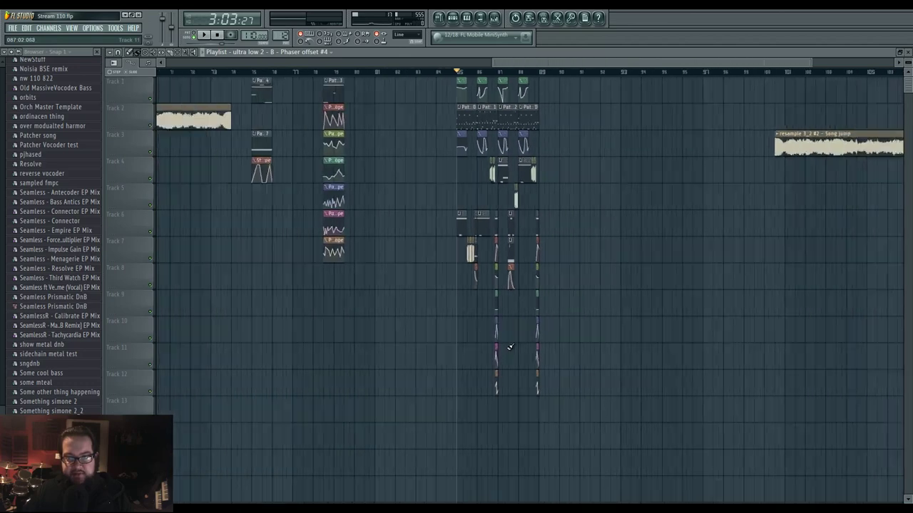
left_click_drag(688, 232, 599, 238)
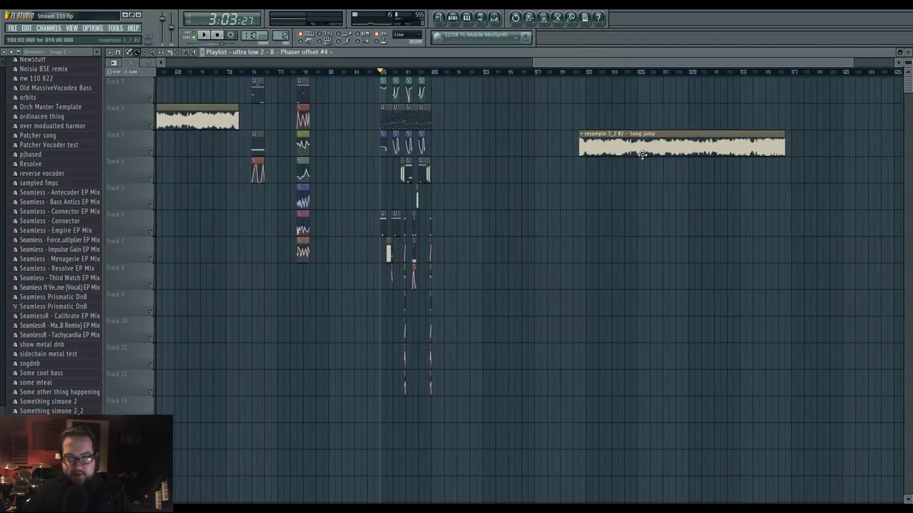
left_click_drag(644, 152, 257, 246)
- Move the whole group of clips at bars 85 to 88 to start at bar 113, and set the playback position there
mouse_move(370, 282)
left_mouse_down()
mouse_move(316, 281)
mouse_move(320, 289)
mouse_move(357, 284)
left_mouse_up()
left_click_drag(352, 89, 376, 152)
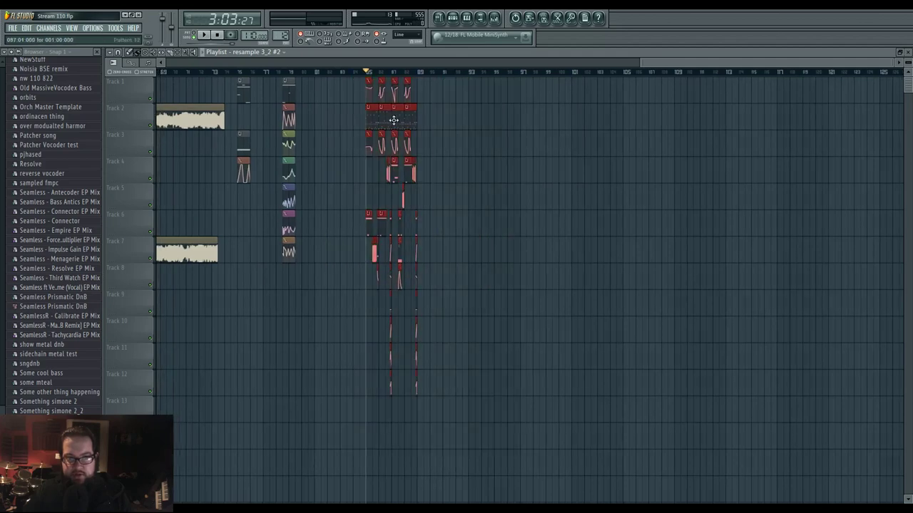
left_click_drag(372, 116, 732, 120)
scroll(648, 265, "up", 1)
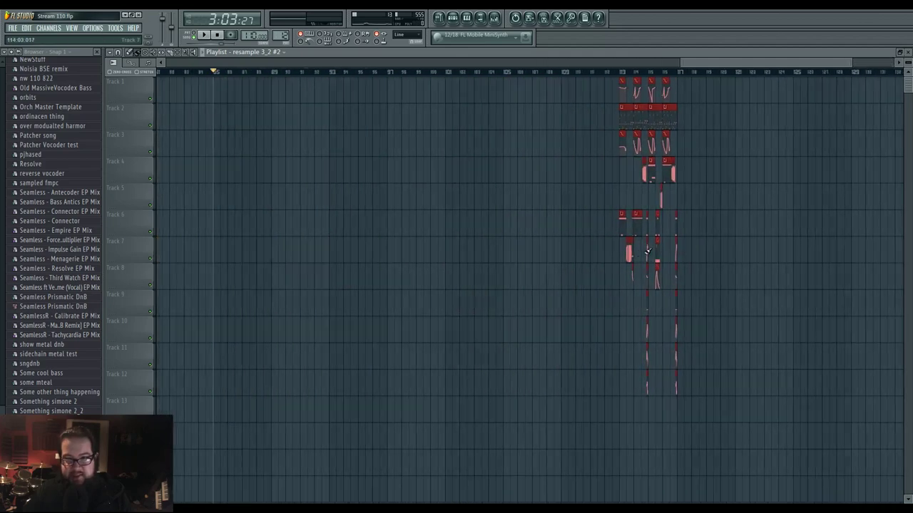
scroll(648, 251, "up", 2)
left_click(503, 72)
left_click(544, 174)
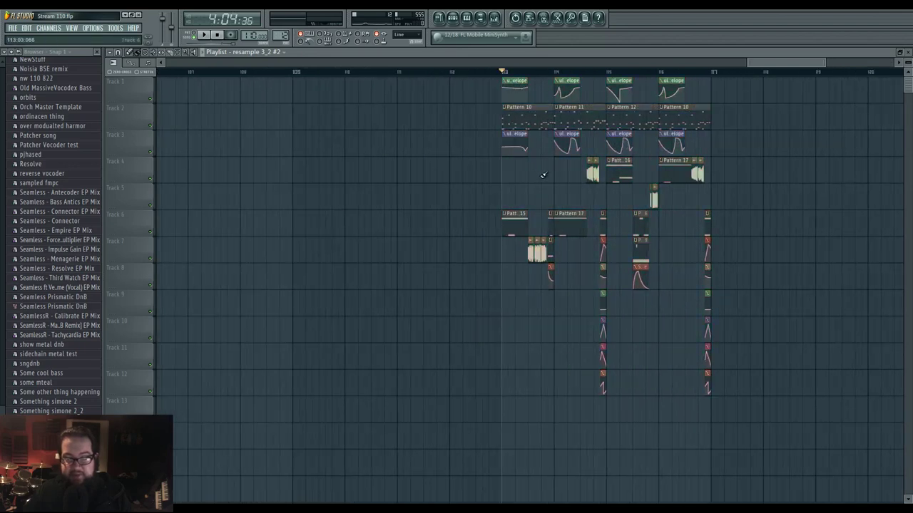
scroll(656, 357, "down", 1)
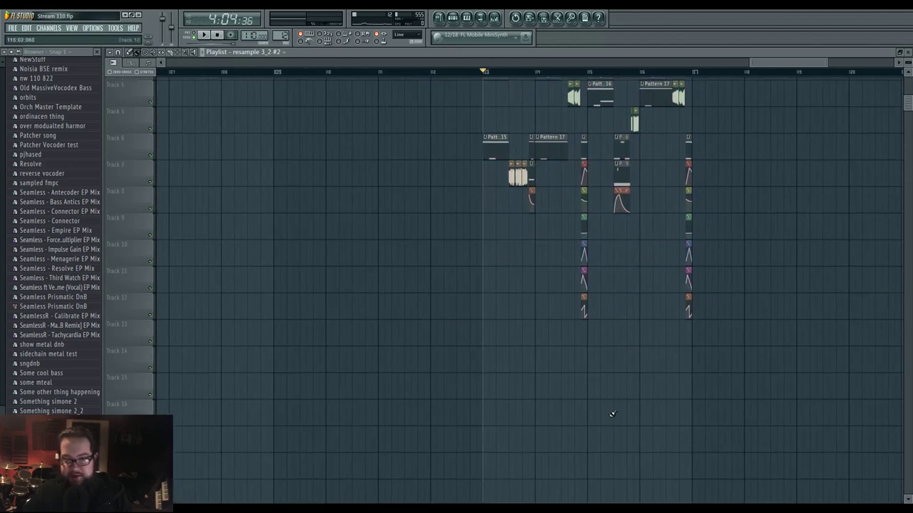
scroll(492, 315, "up", 1)
scroll(428, 225, "up", 1)
left_click_drag(415, 123, 433, 179)
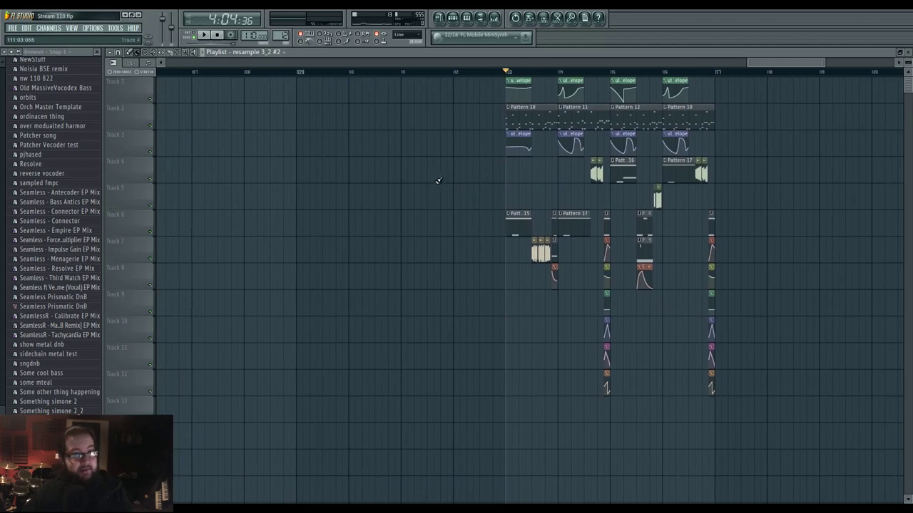
scroll(489, 192, "down", 3)
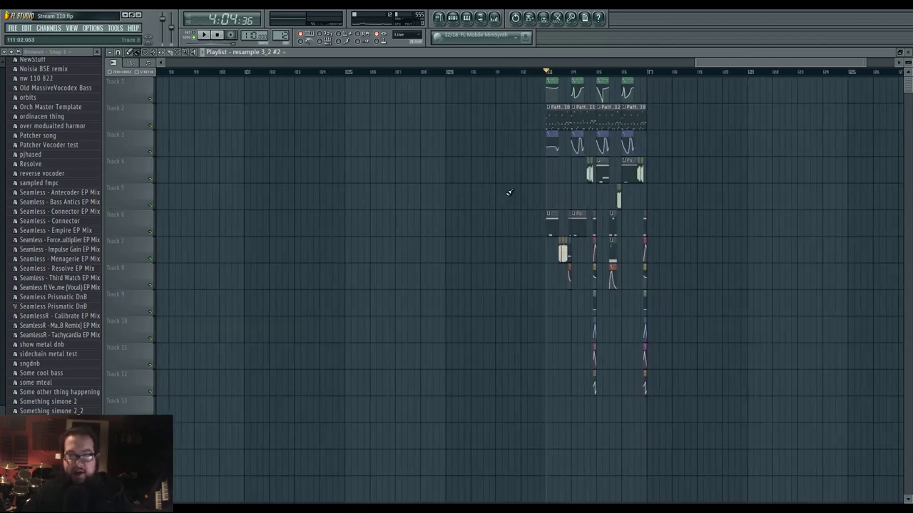
scroll(442, 188, "down", 1)
scroll(442, 187, "down", 1)
left_click_drag(442, 188, 503, 201)
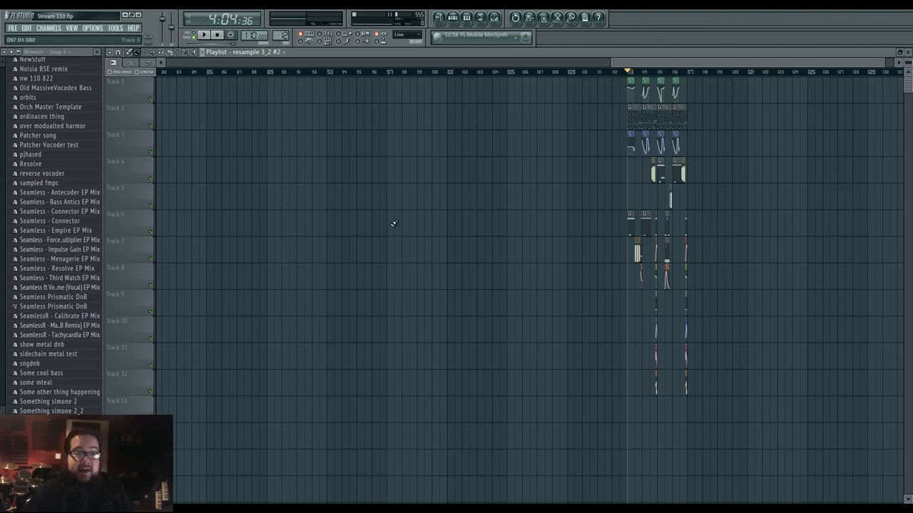
mouse_move(599, 156)
left_mouse_down()
mouse_move(434, 190)
mouse_move(321, 194)
mouse_move(402, 202)
left_mouse_up()
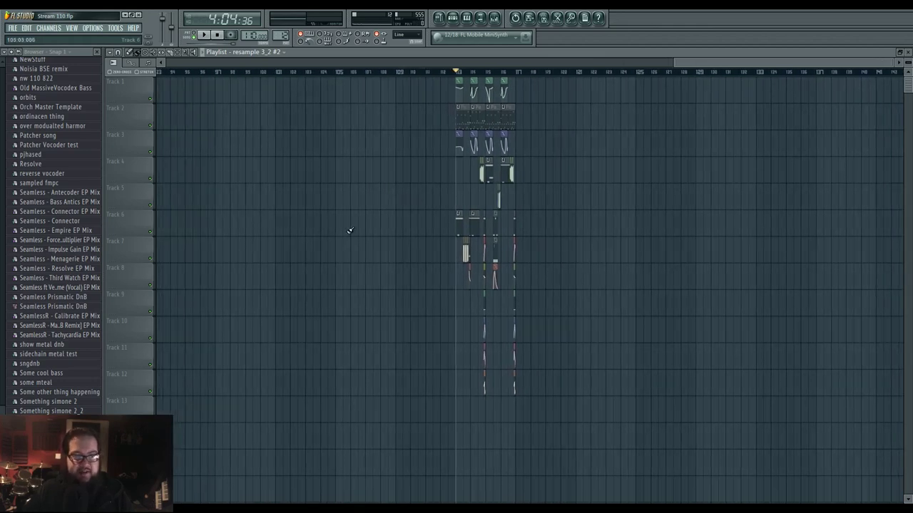
mouse_move(346, 231)
left_mouse_down()
mouse_move(566, 226)
mouse_move(546, 224)
mouse_move(601, 208)
mouse_move(544, 218)
left_mouse_up()
- Review the ultra low 2 notes of Pattern 15 in the piano roll, and play the arrangement from bar 113
scroll(601, 208, "up", 3)
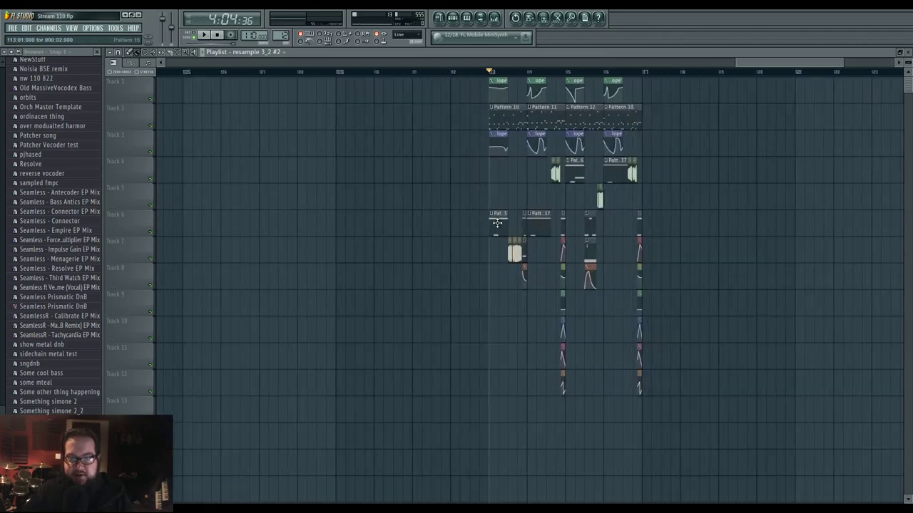
double_click(496, 222)
left_click(126, 195)
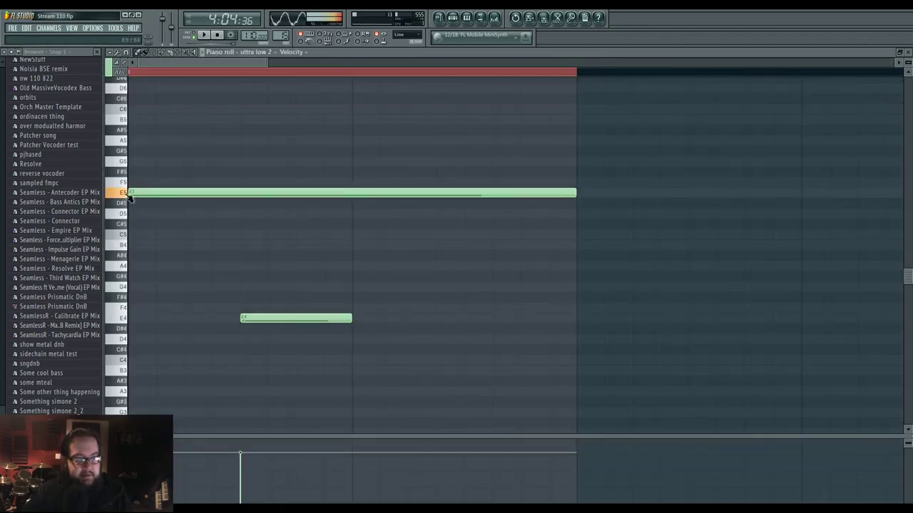
left_click(442, 19)
key("space")
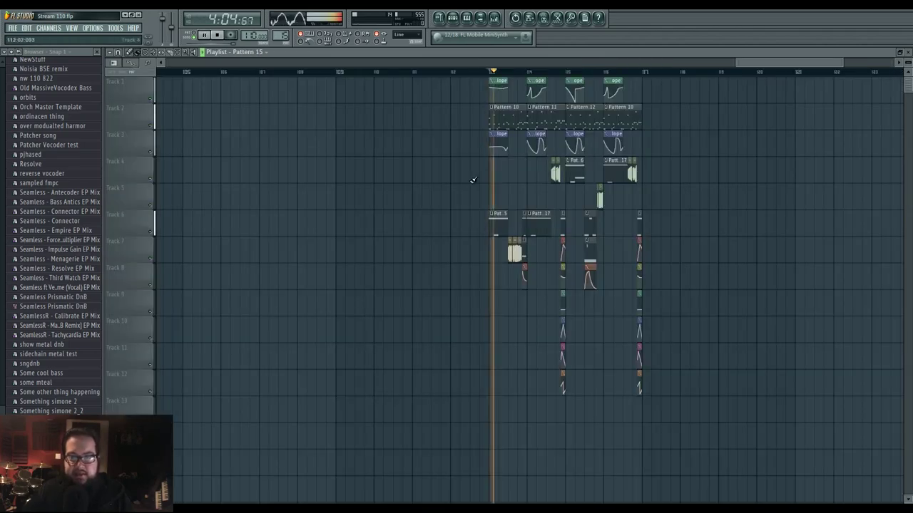
left_click_drag(435, 187, 494, 191)
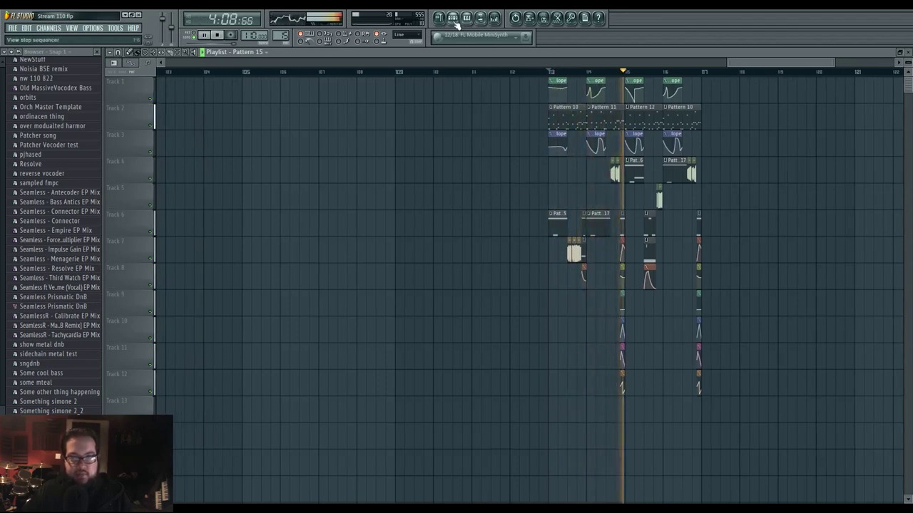
key("space")
- Add a new Harmor channel and load its Default preset
key("F6")
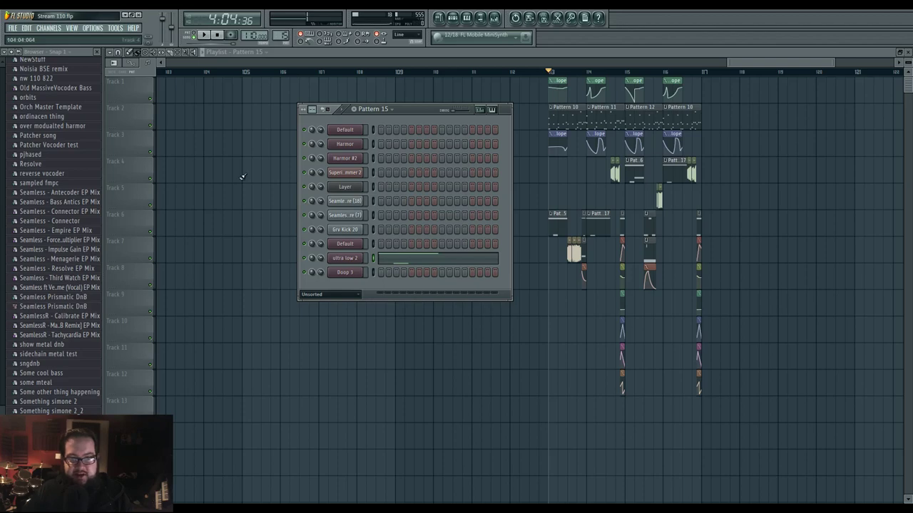
left_click(49, 28)
mouse_move(54, 37)
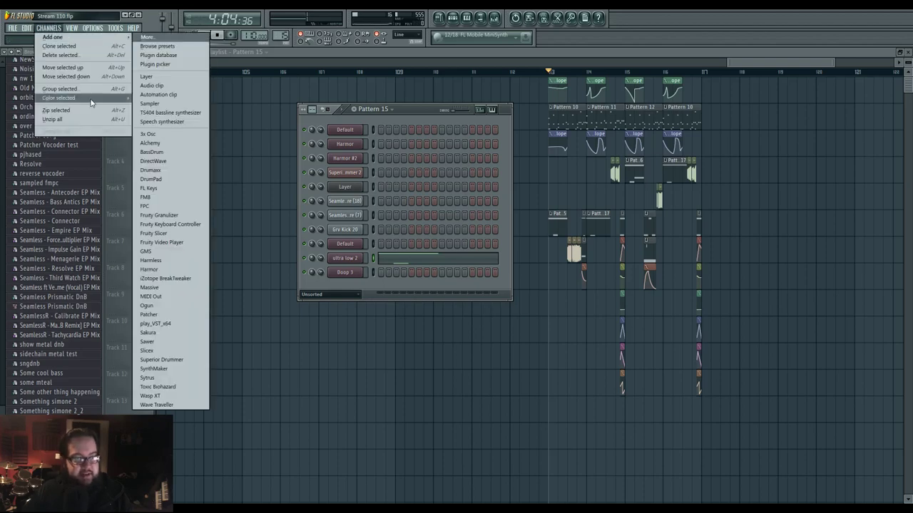
left_click(175, 271)
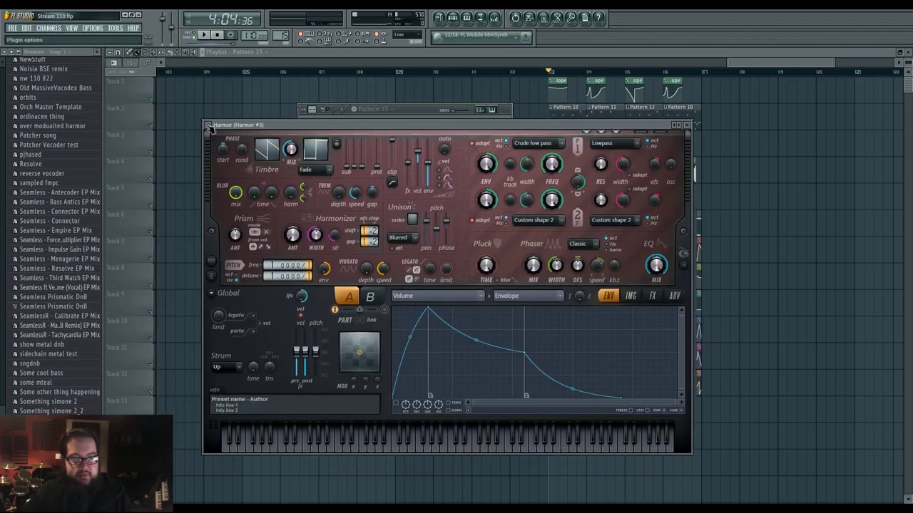
left_click(208, 126)
mouse_move(225, 151)
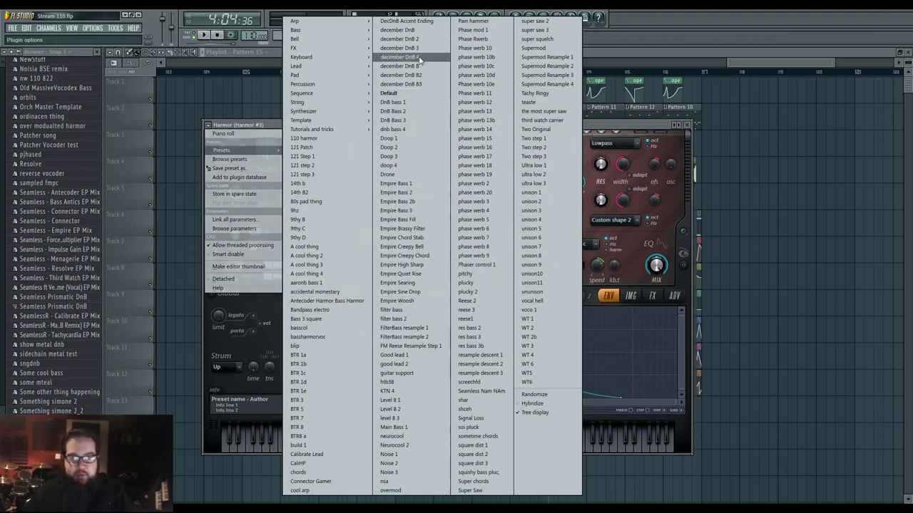
left_click(390, 92)
- Show Harmor's spectral display and reposition the plugin window so everything is in view
left_click_drag(409, 126, 425, 110)
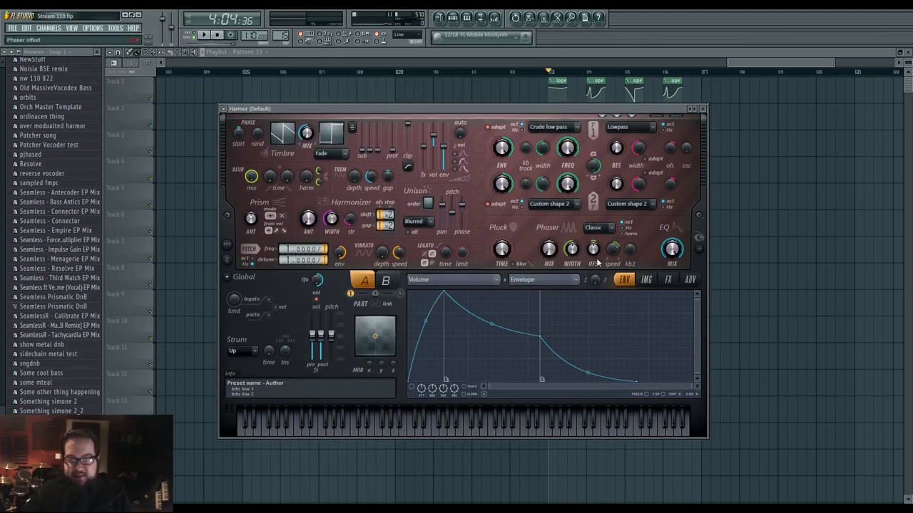
left_click(700, 251)
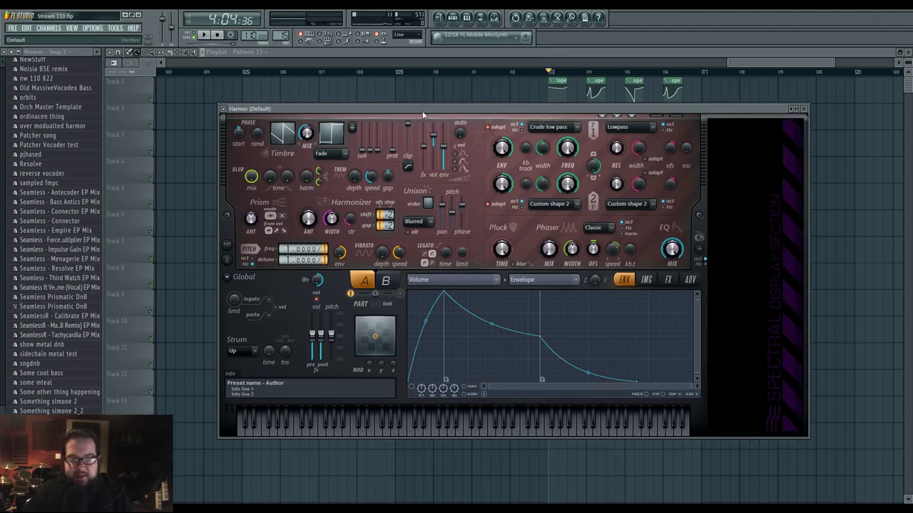
left_click_drag(421, 110, 396, 122)
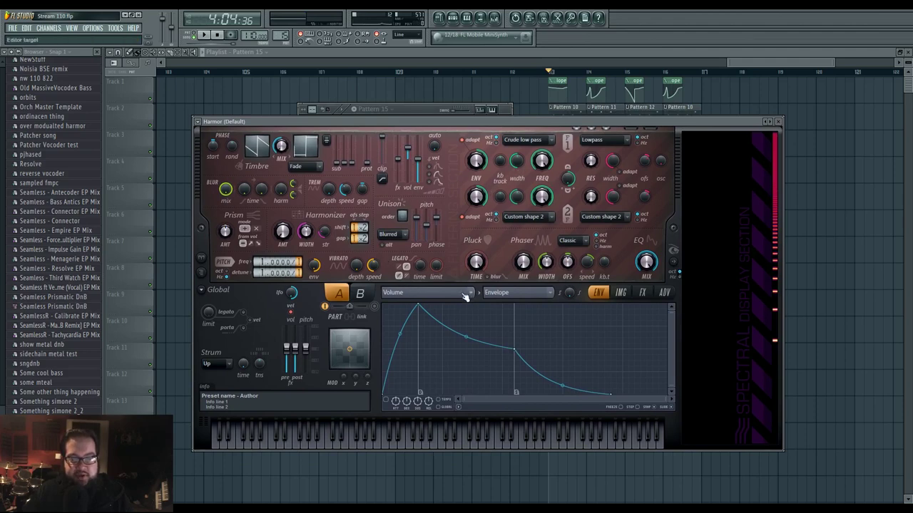
- Switch the Harmor editor target to Local EQ and shape the curve to slope down to minimum and stay there
left_click(465, 294)
left_click(559, 196)
right_click(446, 350)
left_click_drag(446, 350, 448, 396)
left_click_drag(668, 349, 669, 395)
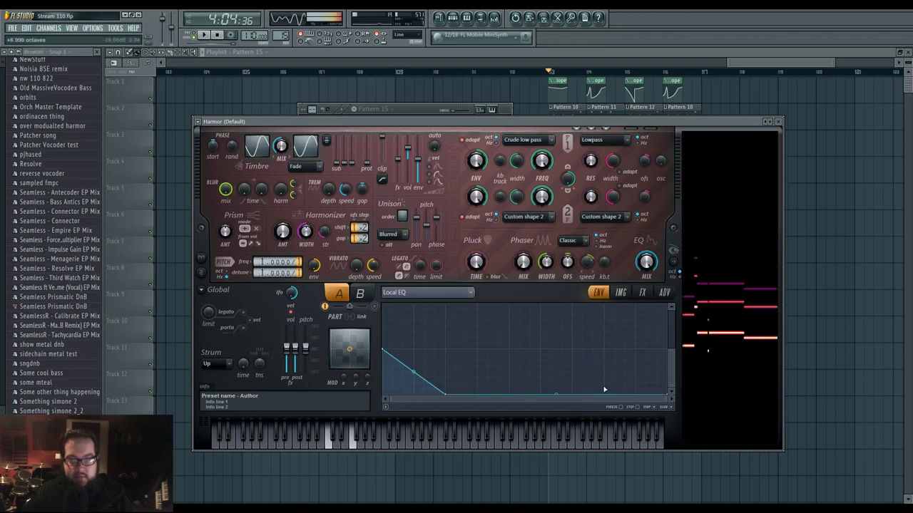
- Turn down Harmor's Pluck time and adjust the Harmonizer's amount and width
left_click_drag(482, 265, 482, 284)
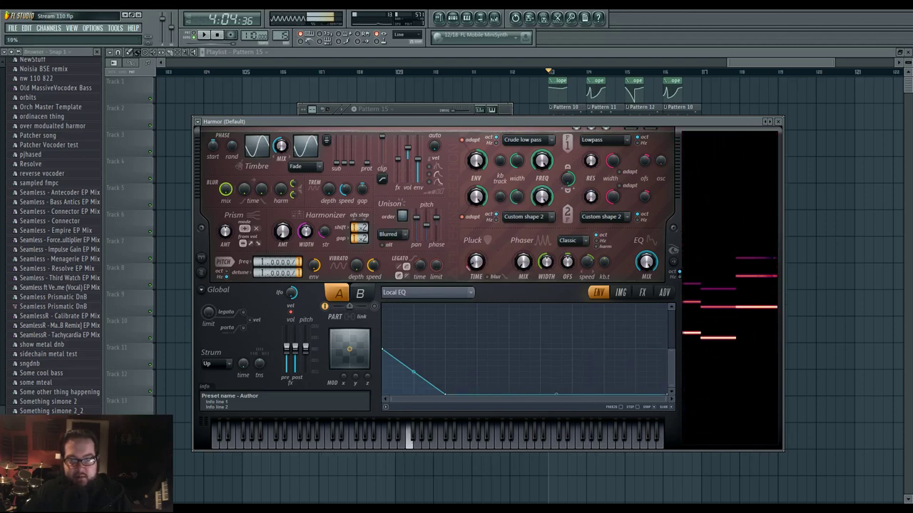
left_click_drag(284, 233, 284, 206)
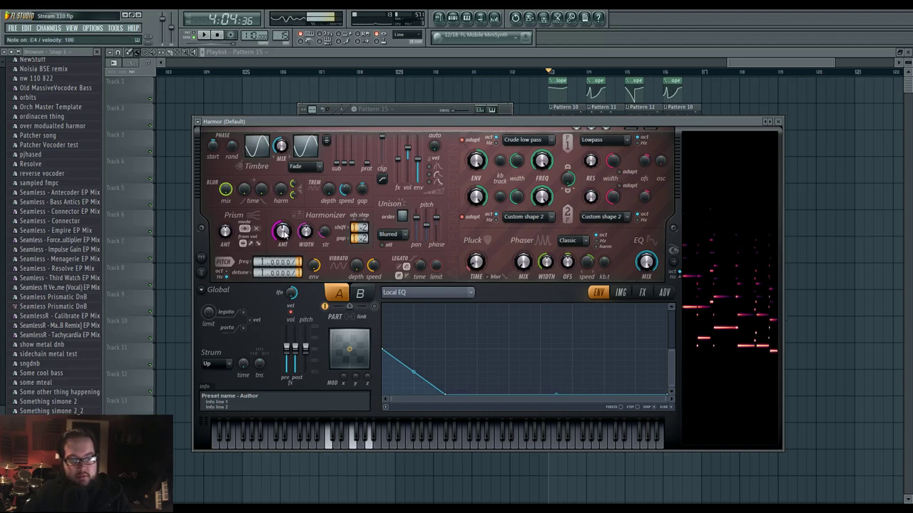
mouse_move(475, 266)
left_mouse_down()
mouse_move(475, 257)
mouse_move(475, 270)
left_mouse_up()
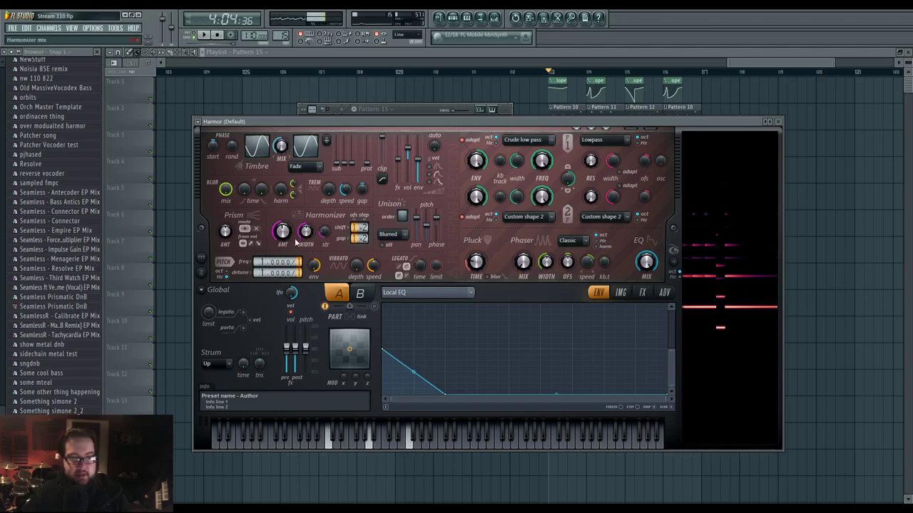
left_click_drag(306, 231, 324, 224)
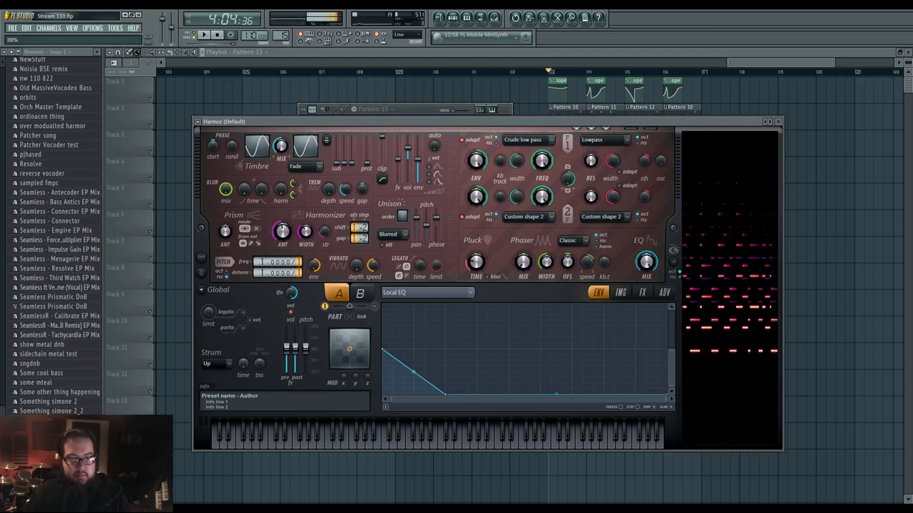
- Set Harmor's distortion type to Log and play several keyboard notes to audition the sound
left_click(639, 292)
left_click(454, 318)
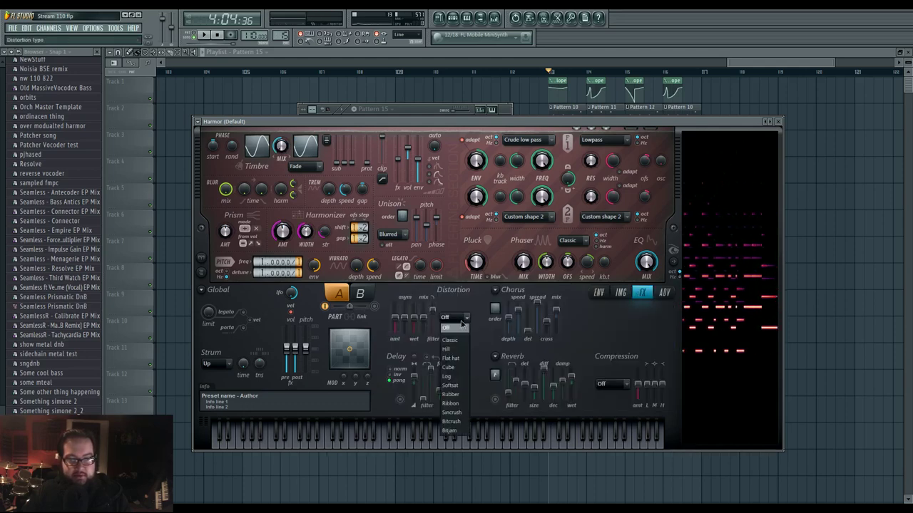
left_click(460, 377)
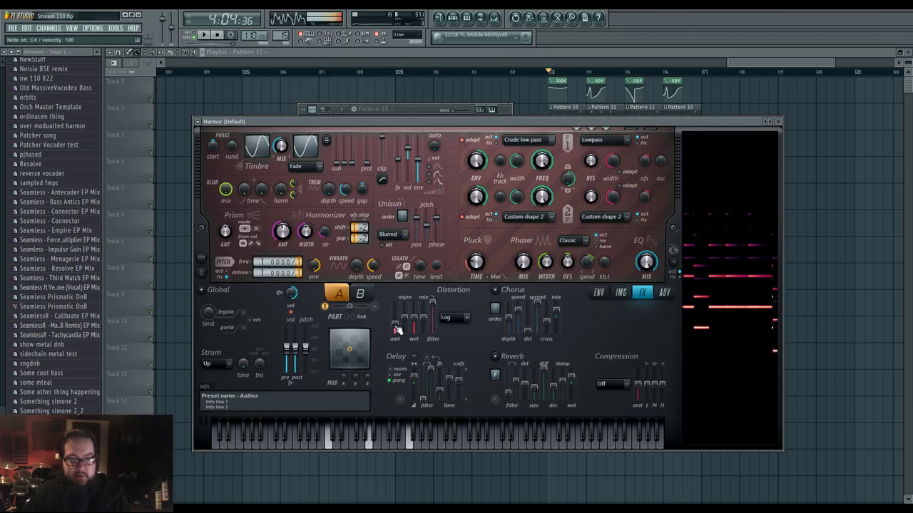
left_click(434, 434)
left_click(442, 440)
left_click(375, 440)
left_click(330, 439)
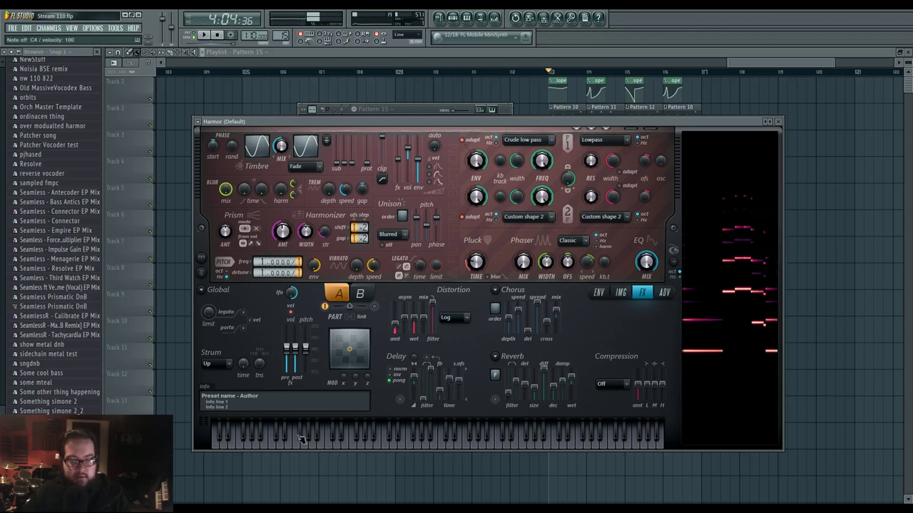
left_click(300, 437)
left_click(275, 440)
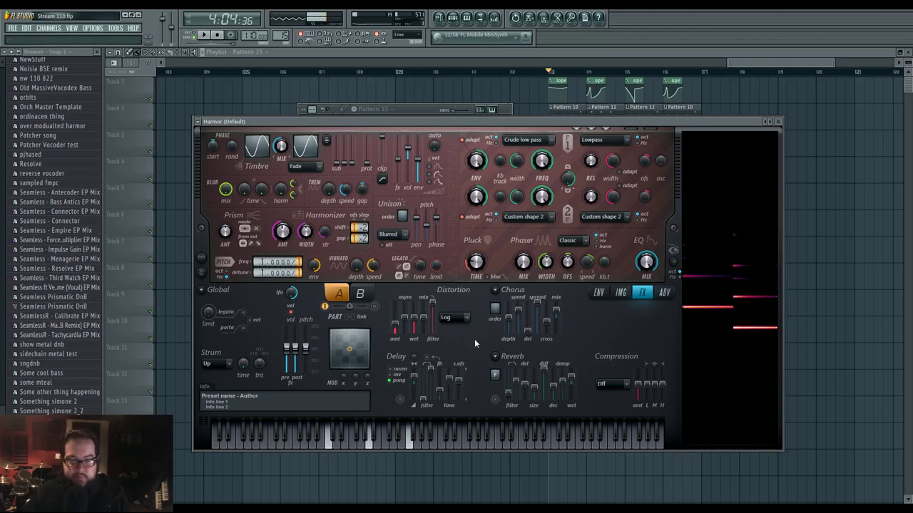
- Set Harmor's Phaser type to Freq
left_click(583, 244)
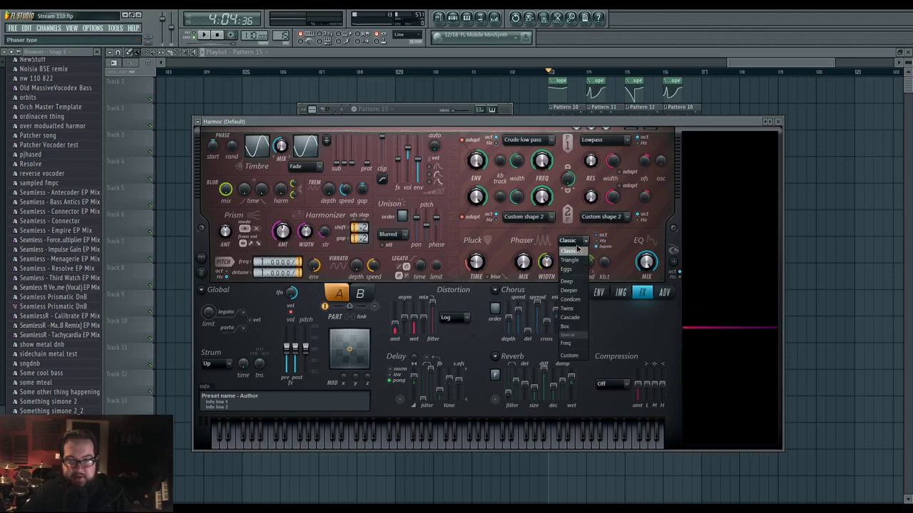
left_click(573, 348)
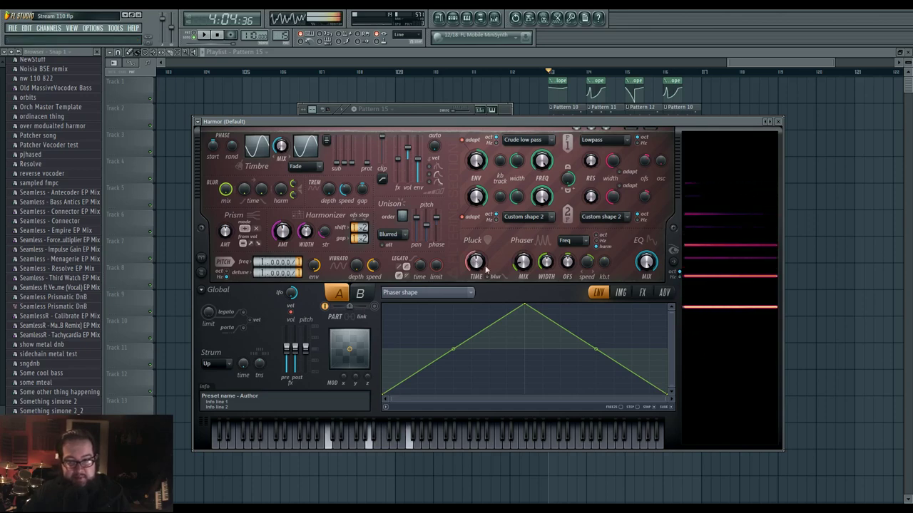
- Turn down Harmor's Pluck time and lower its unison pan and phase amounts
left_click_drag(478, 264, 477, 284)
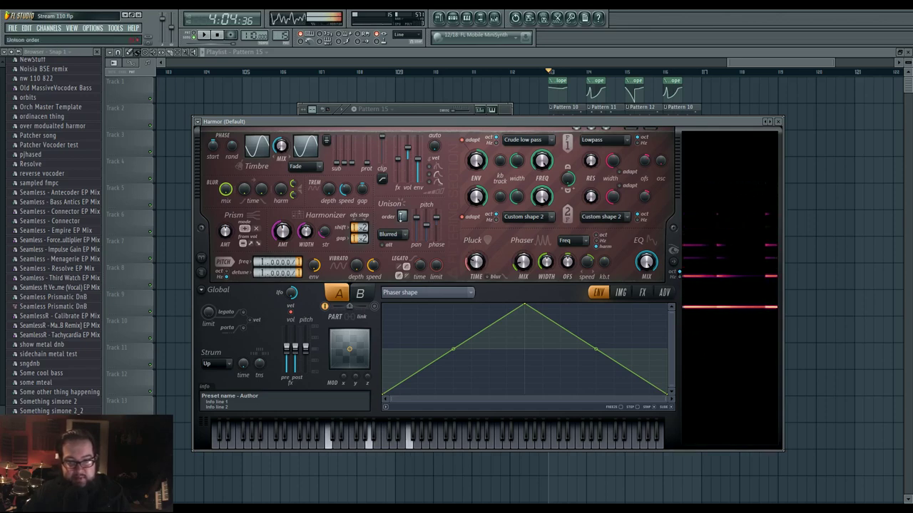
left_click_drag(417, 220, 433, 231)
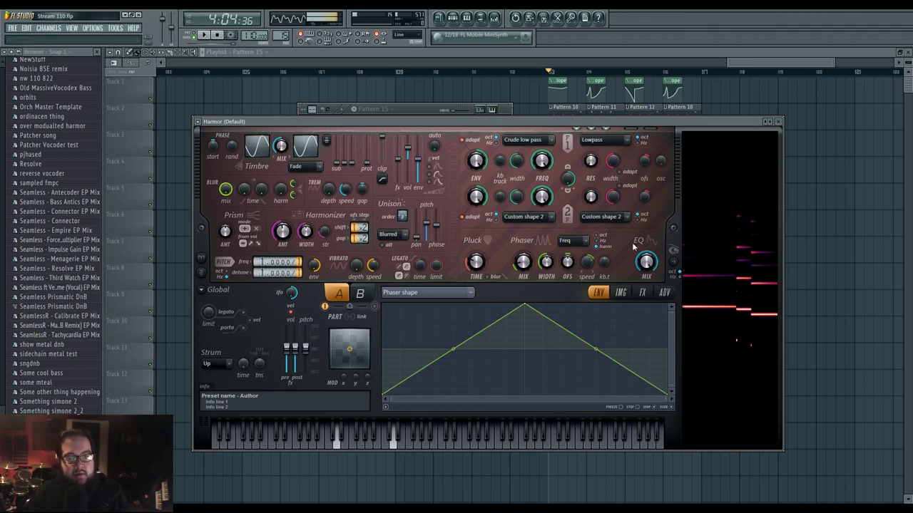
- Compare Harmor's Hill, Cube, Ribbon and Classic distortion types while playing notes, and return to Log
left_click(639, 294)
left_click(455, 317)
left_click(467, 347)
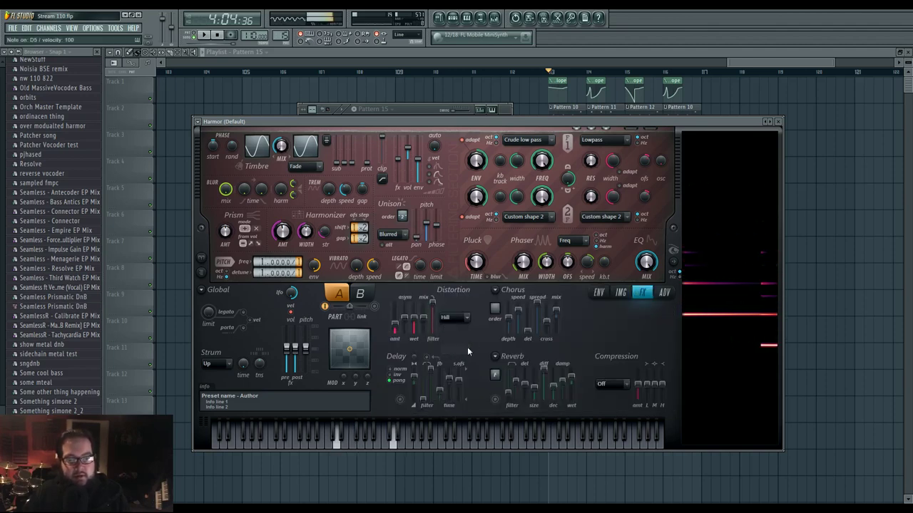
left_click(460, 321)
left_click(462, 376)
left_click(460, 319)
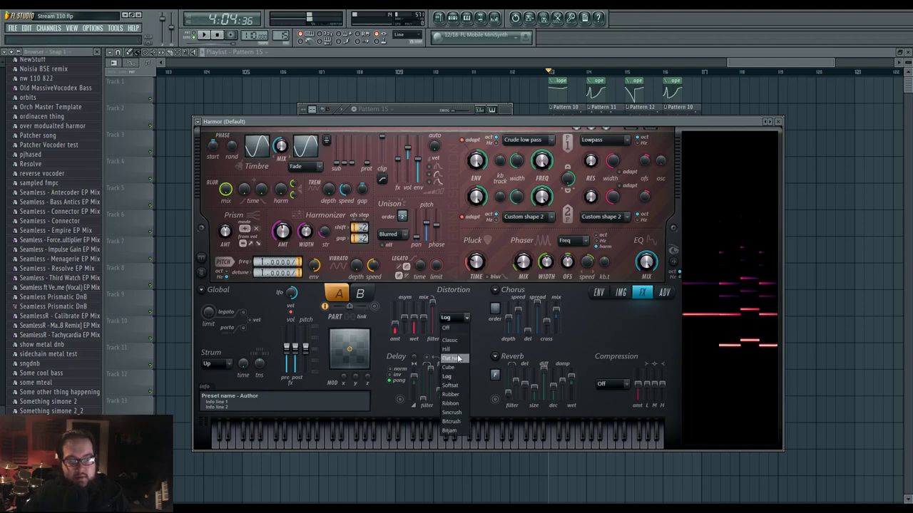
left_click(461, 367)
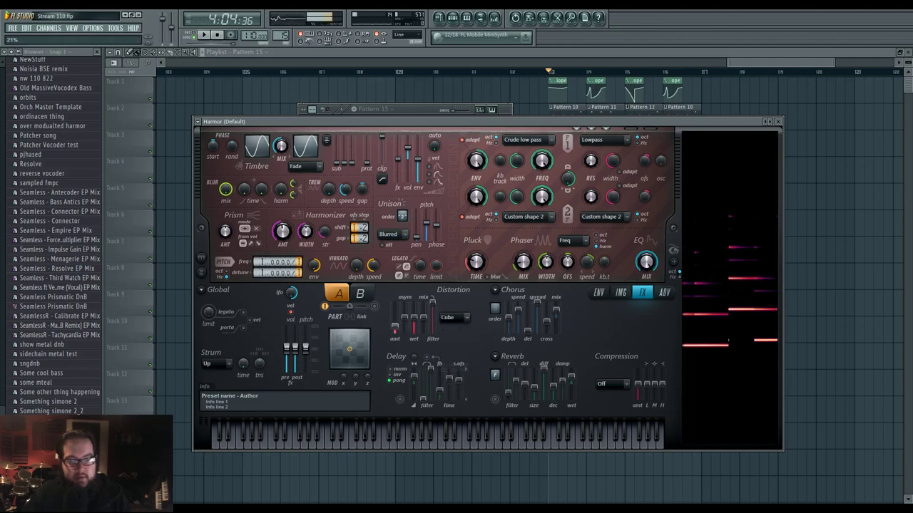
left_click(447, 321)
left_click(449, 403)
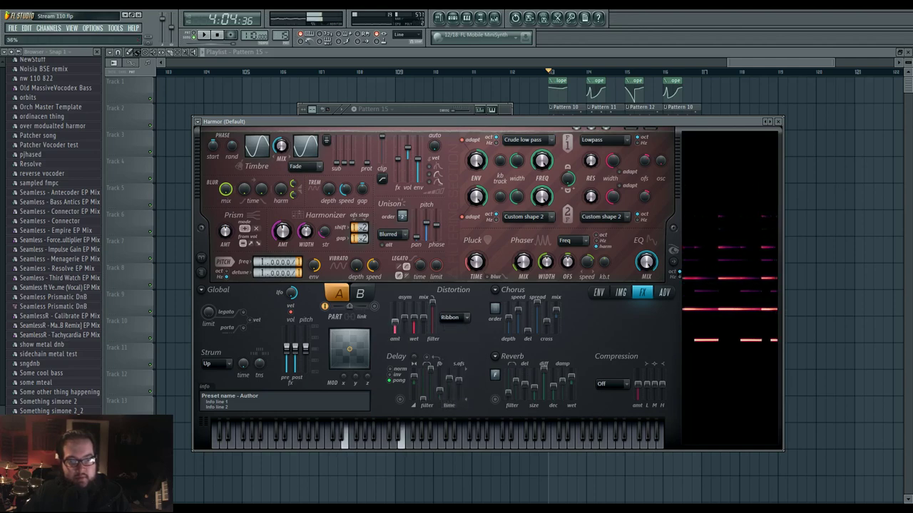
left_click(460, 318)
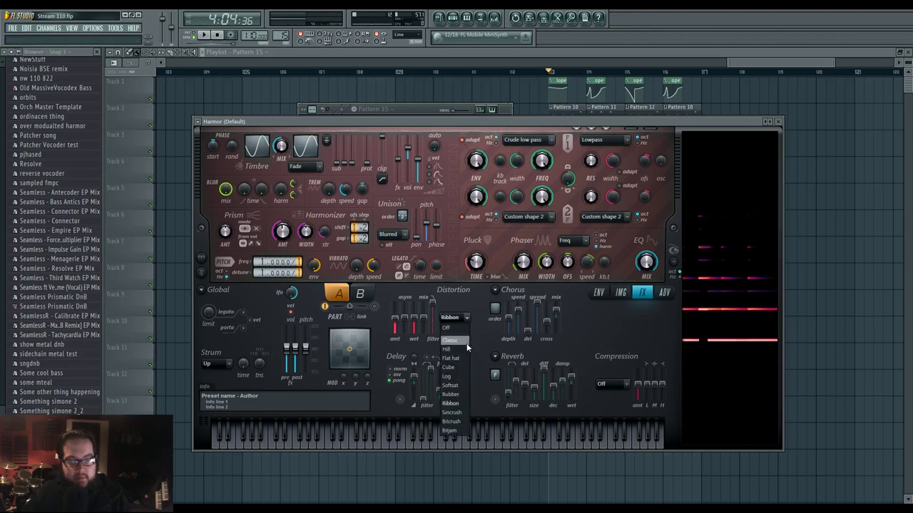
left_click(450, 340)
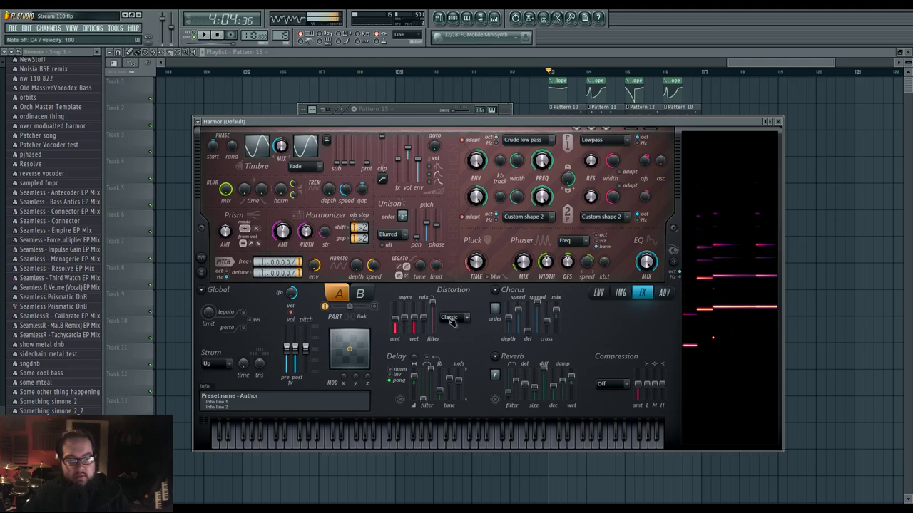
left_click(451, 318)
left_click(449, 378)
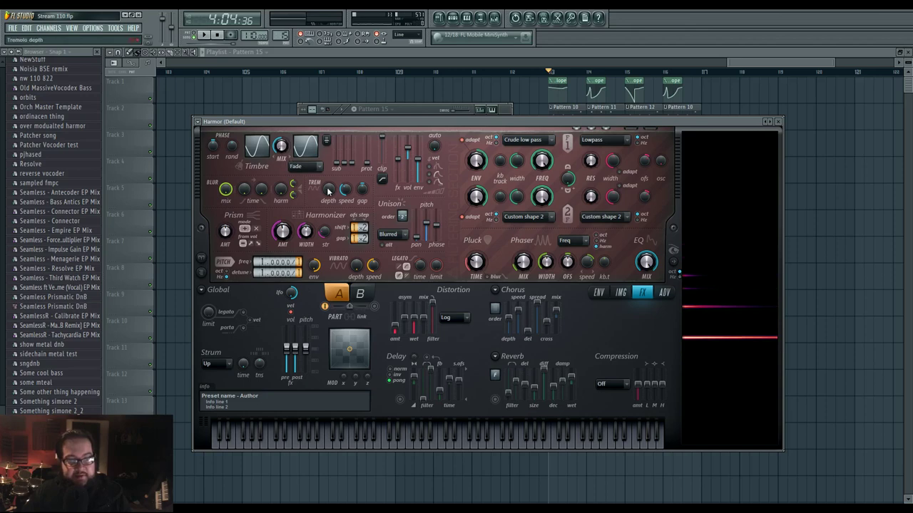
- Raise Harmor's tremolo depth to maximum and adjust the tremolo speed
left_click_drag(331, 193, 330, 142)
mouse_move(346, 191)
left_mouse_down()
mouse_move(346, 176)
mouse_move(362, 167)
mouse_move(333, 192)
left_mouse_up()
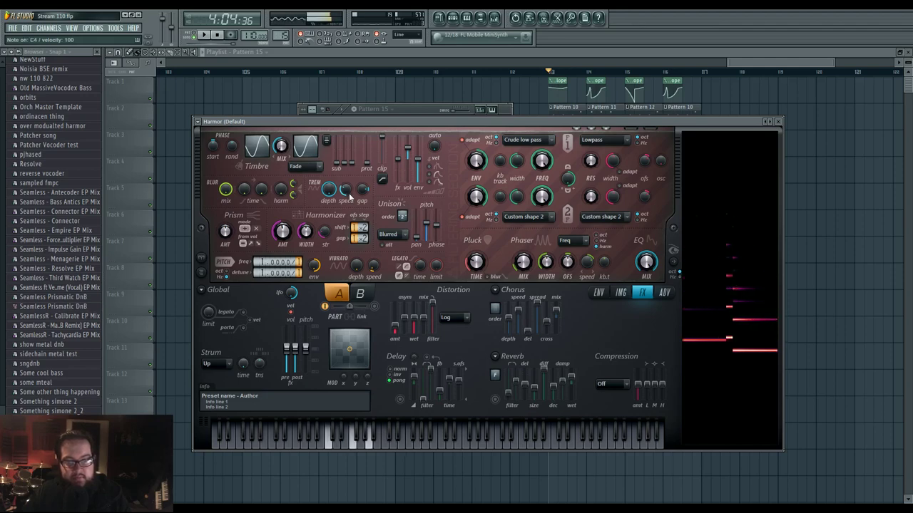
- Switch to the empty Pattern 19 and open the piano roll of the new Harmor channel
left_click(421, 109)
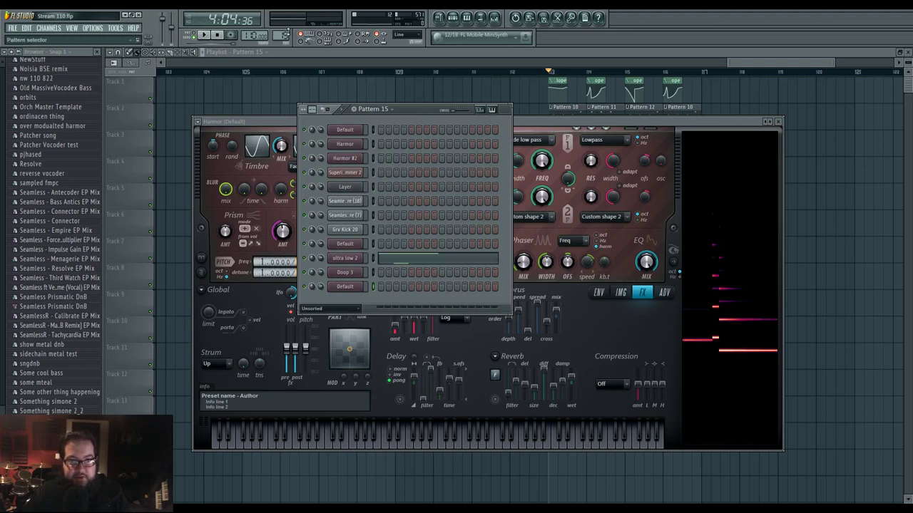
left_click(371, 109)
left_click(362, 91)
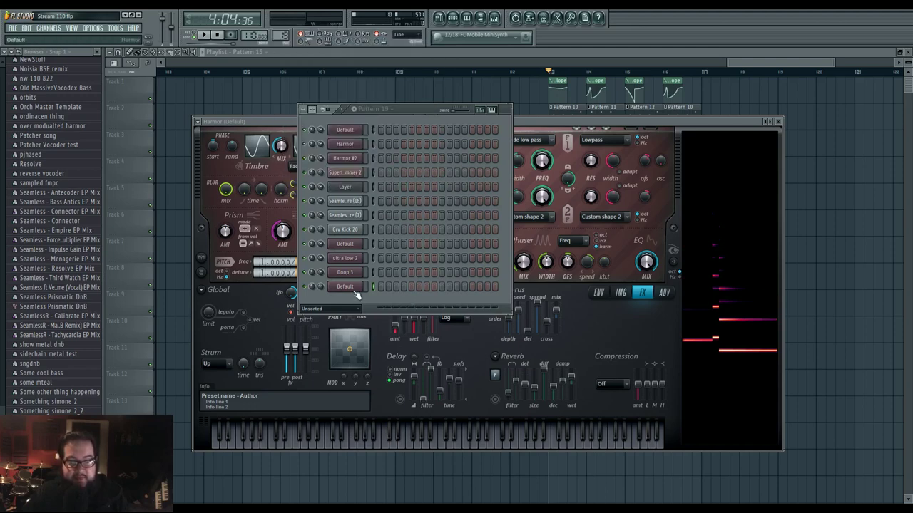
left_click(545, 125)
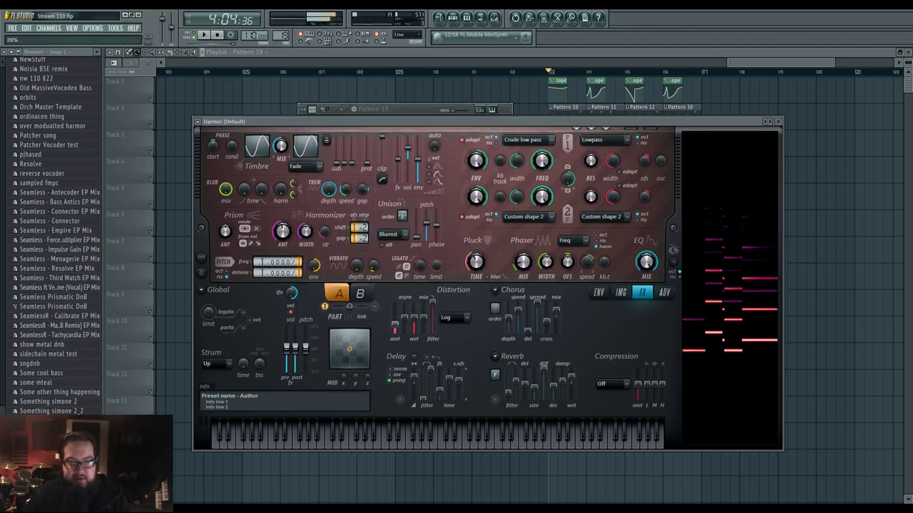
left_click(403, 112)
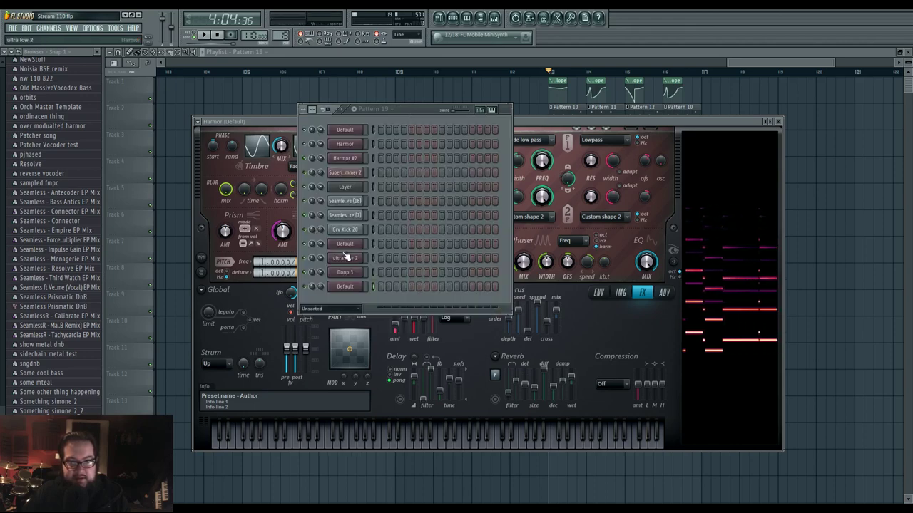
right_click(357, 290)
left_click(363, 288)
scroll(363, 287, "down", 1)
left_click(183, 75, "ctrl")
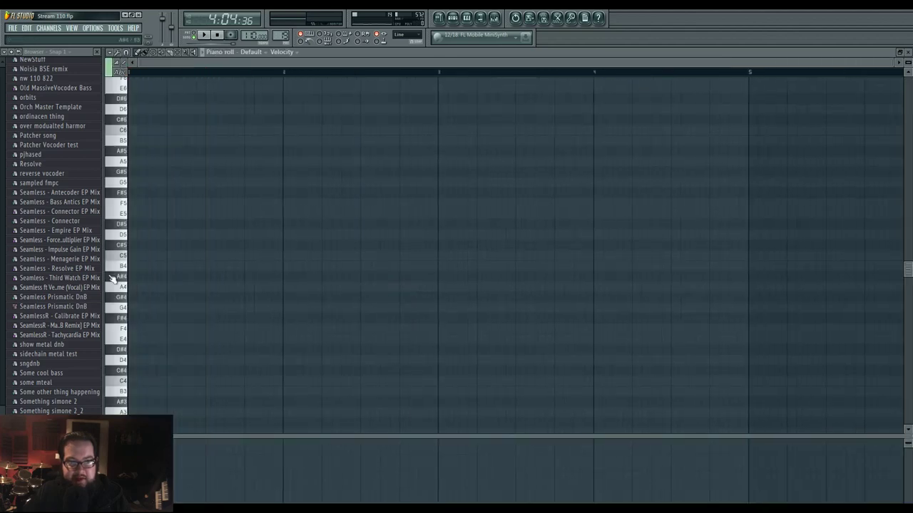
- Place a short note at the start of Pattern 19, trying it on F5 and E5
left_click(137, 214)
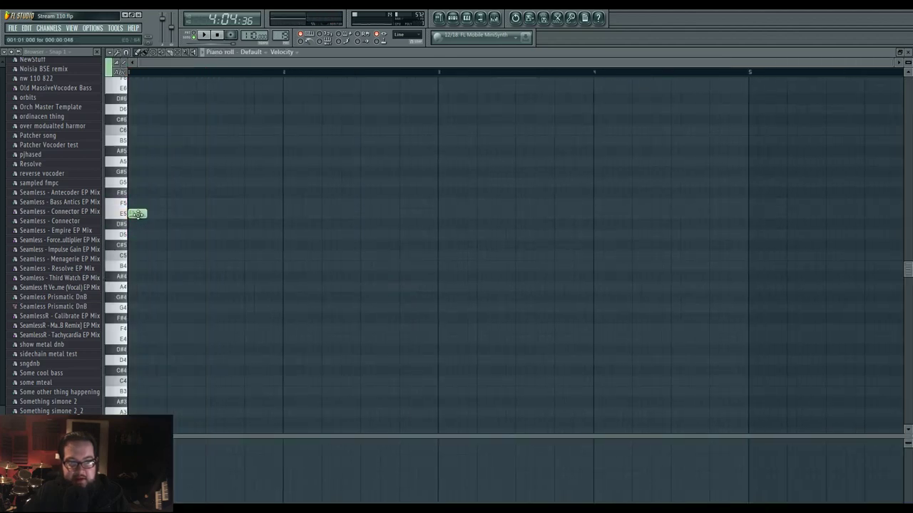
left_click_drag(137, 214, 137, 203)
left_click(137, 214)
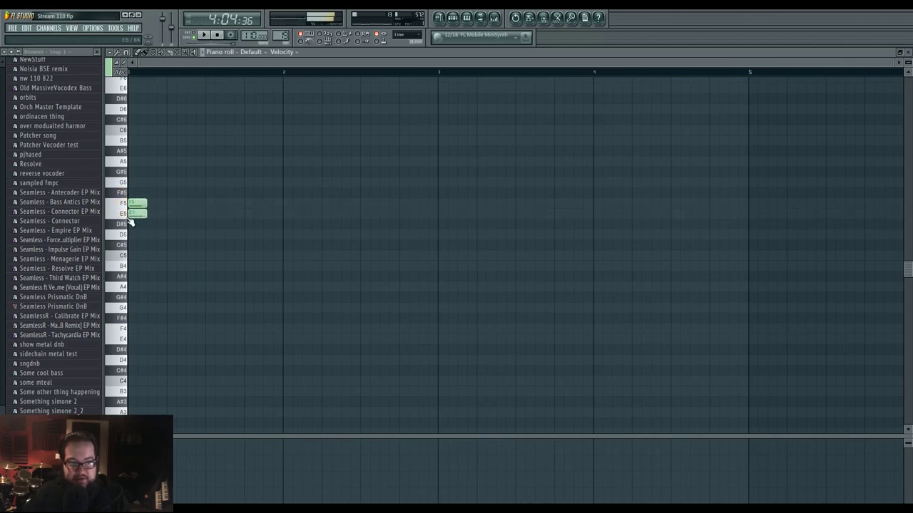
- Play the arrangement from bar 113, then examine Pattern 6's notes in the piano roll and sound the E4 key for reference
left_click(439, 17)
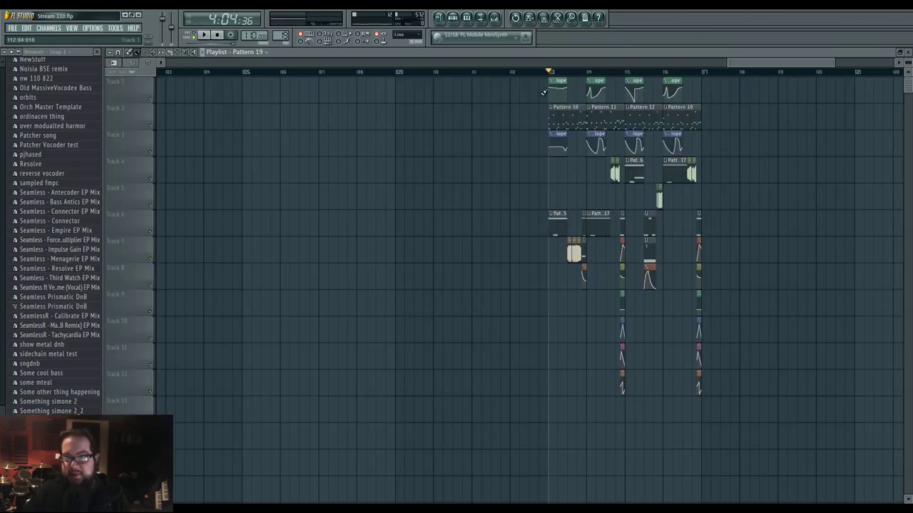
key("space")
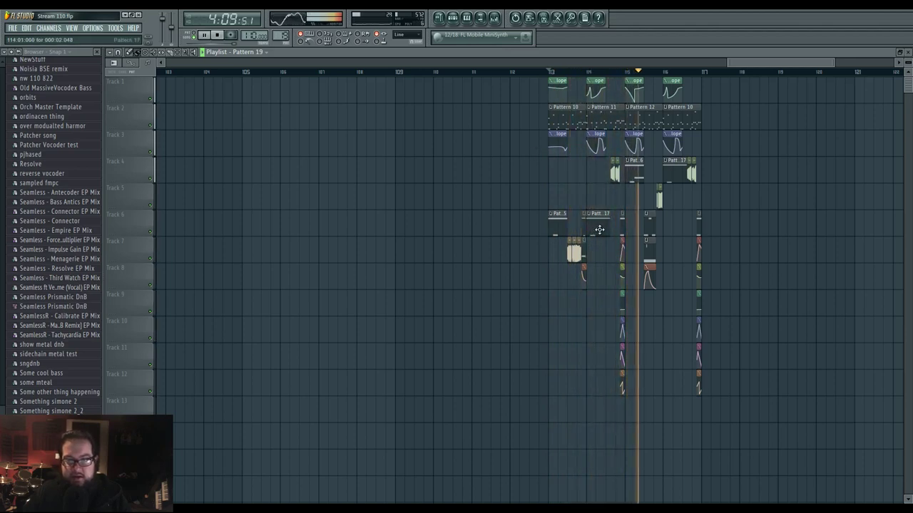
key("space")
double_click(652, 230)
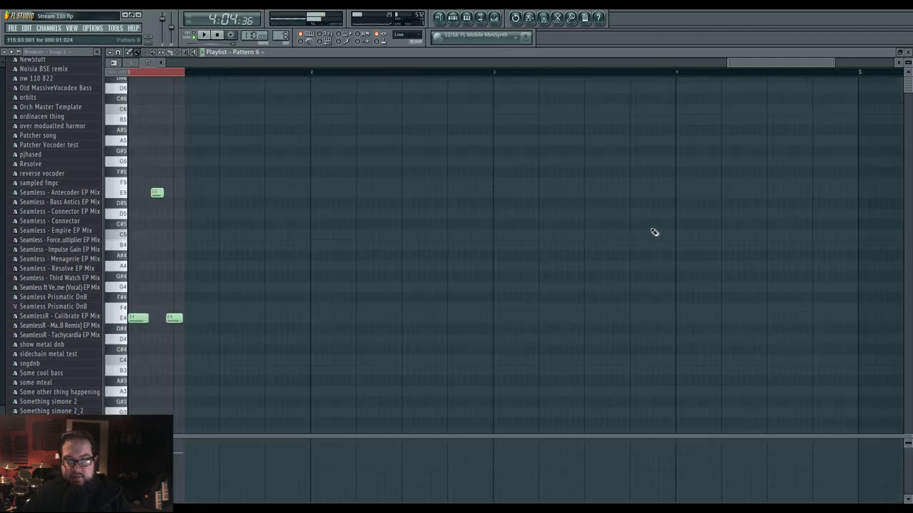
left_click(122, 323)
left_click(440, 19)
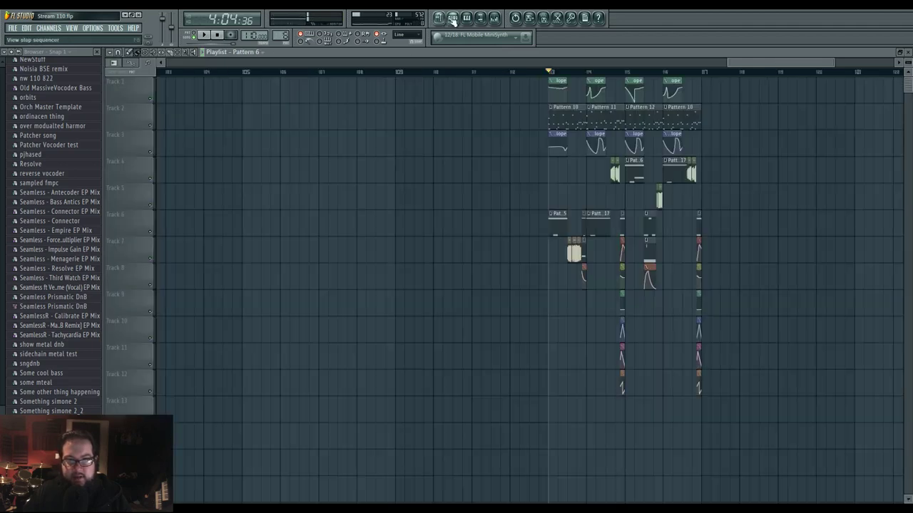
left_click(453, 19)
left_click(395, 203)
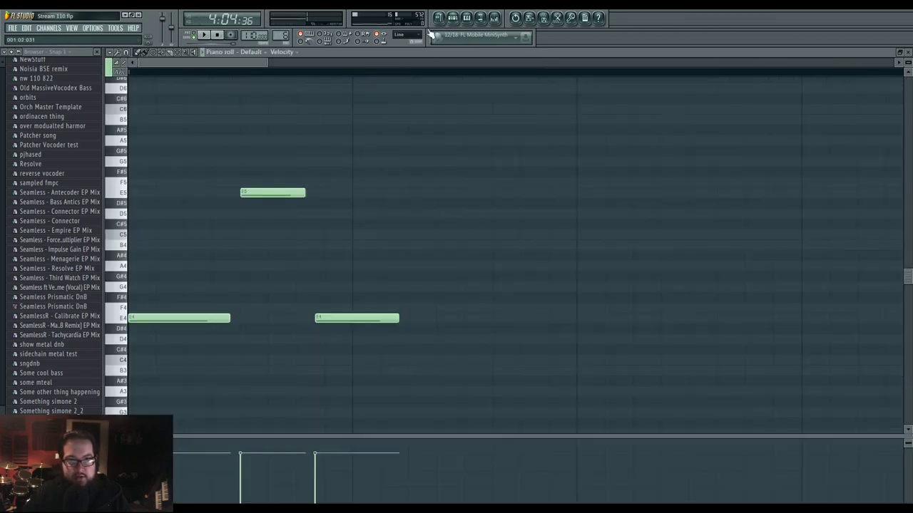
- Return to Pattern 19 in the new Harmor channel's piano roll and add a short E4 note at the start
left_click(453, 18)
left_click(288, 42)
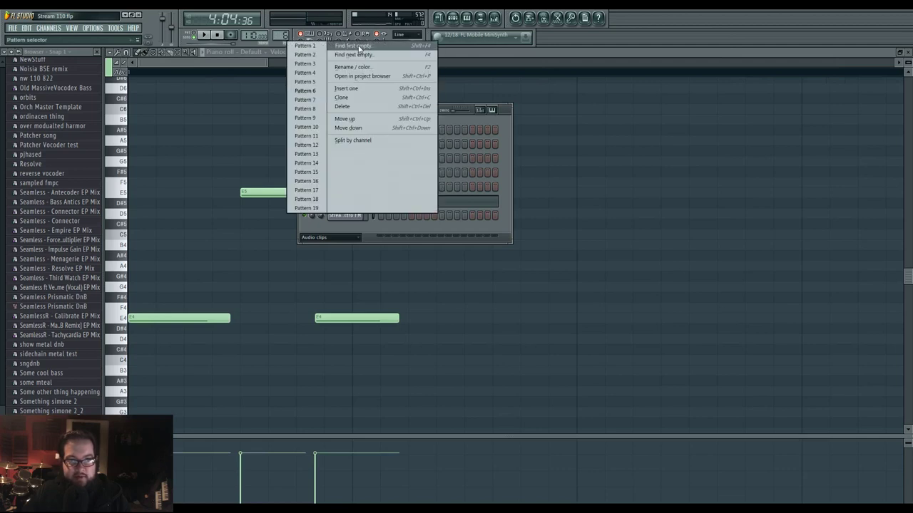
left_click(341, 44)
left_click_drag(283, 36, 283, 57)
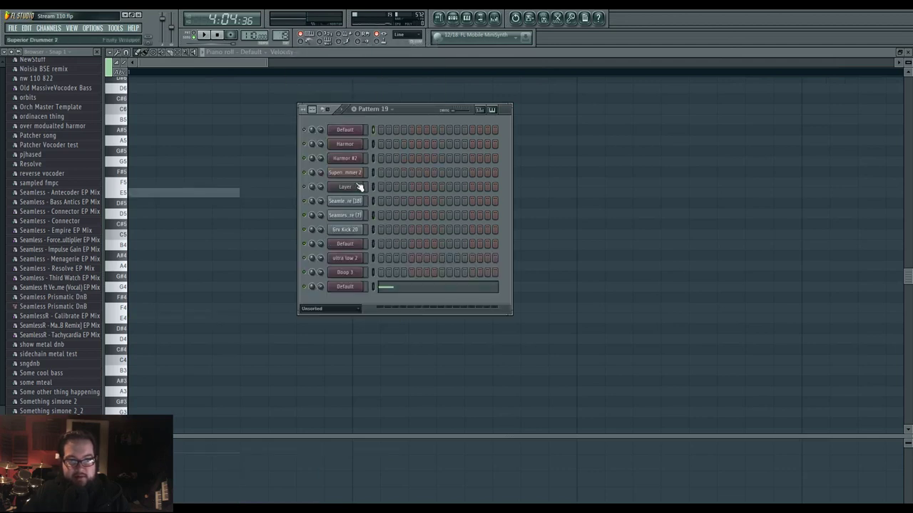
left_click(407, 287)
scroll(269, 283, "down", 1)
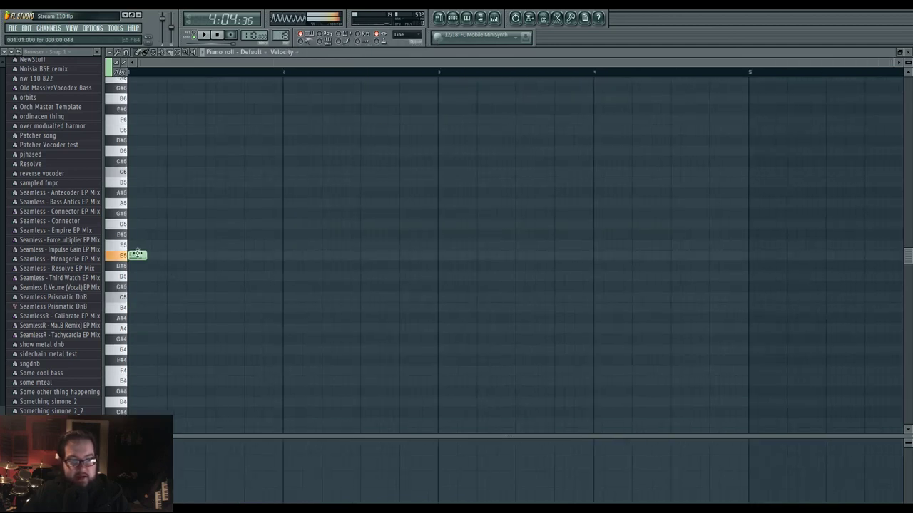
left_click(135, 380)
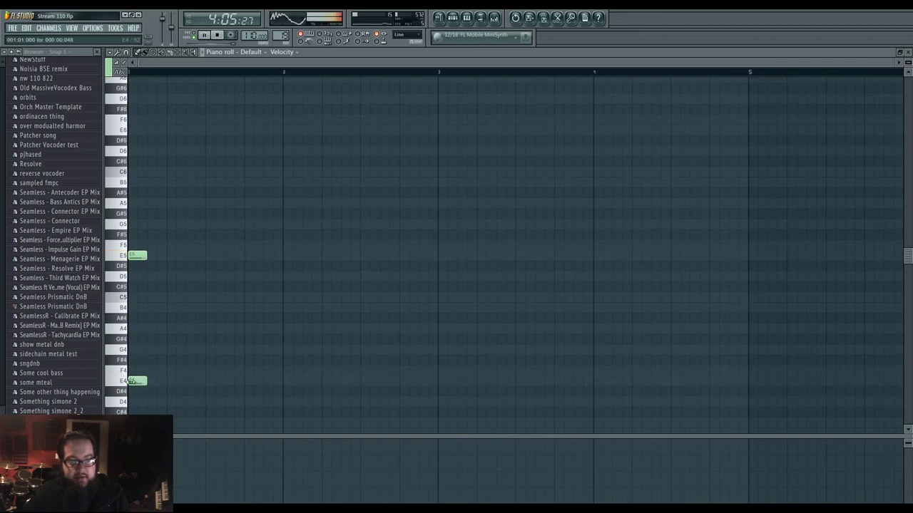
- Start and stop song playback and sound the E4 and F4 keys to compare their pitch with the arrangement
key("space")
left_click(125, 381)
left_click(126, 371)
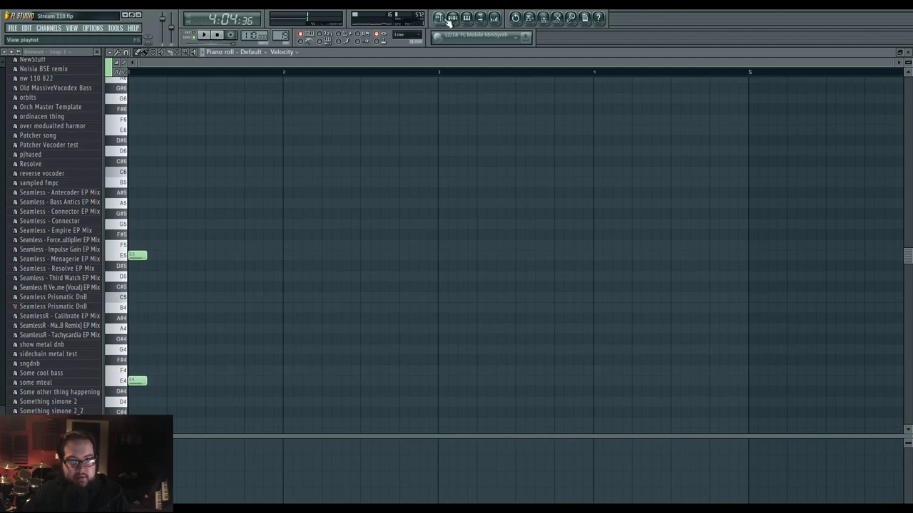
key("space")
left_click(126, 372)
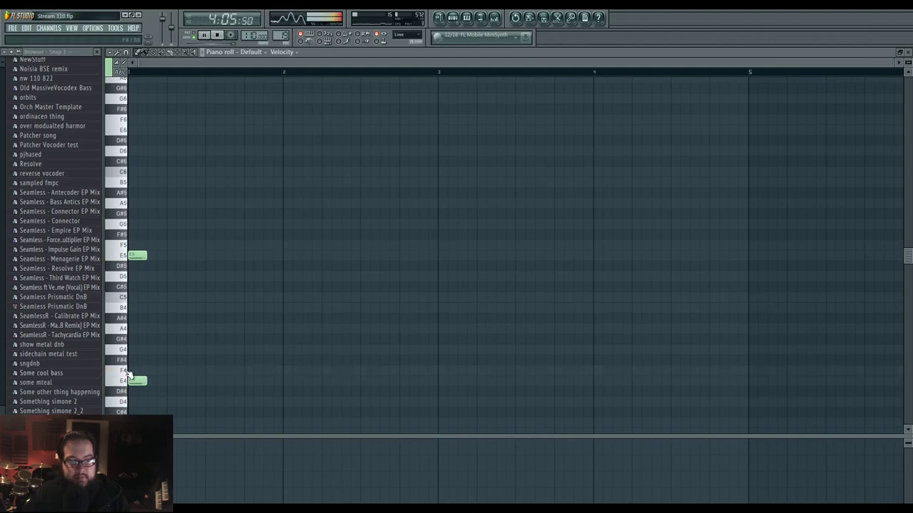
key("space")
- Examine the notes of Pattern 15 and Pattern 6, playing the arrangement in between and sounding keys from E4 to E5
key("F5")
double_click(559, 226)
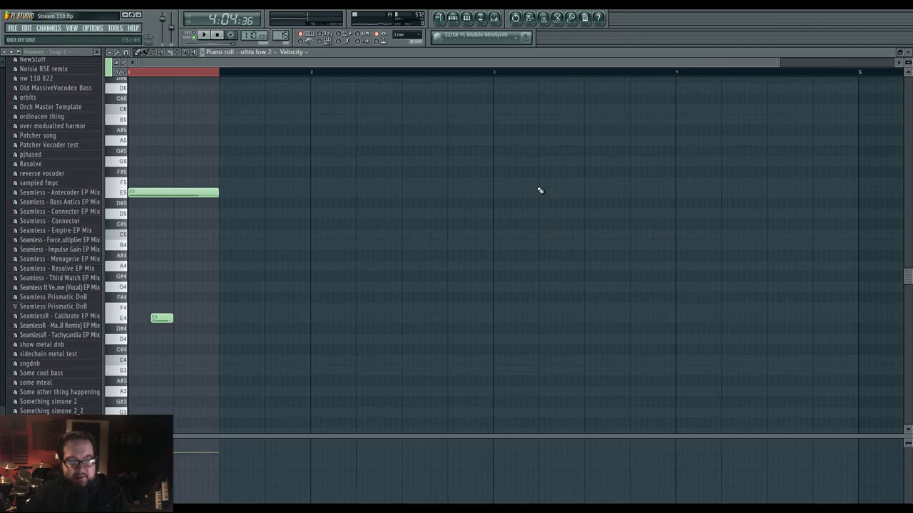
key("F5")
key("space")
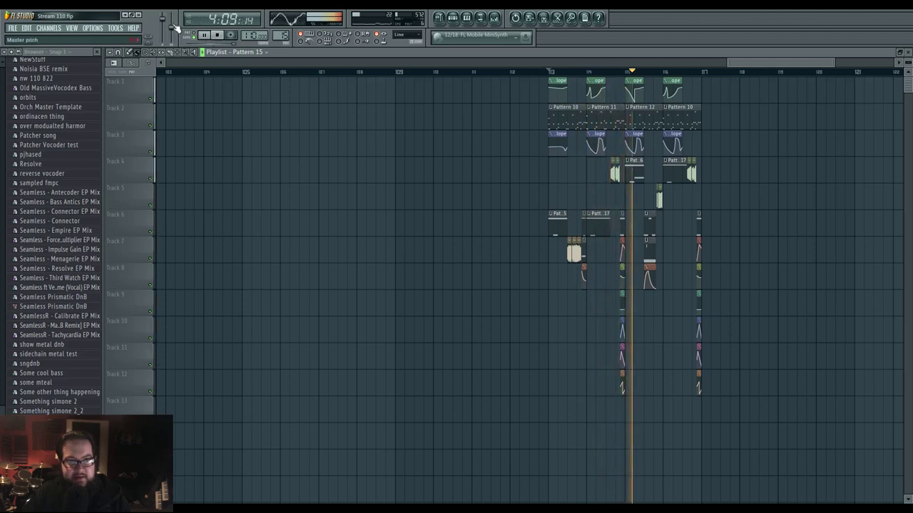
key("space")
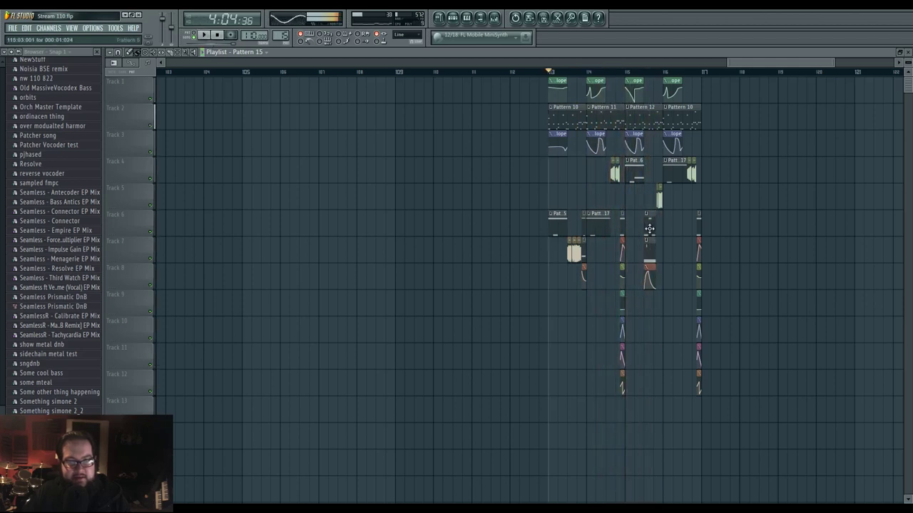
double_click(650, 229)
left_click_drag(123, 319, 126, 196)
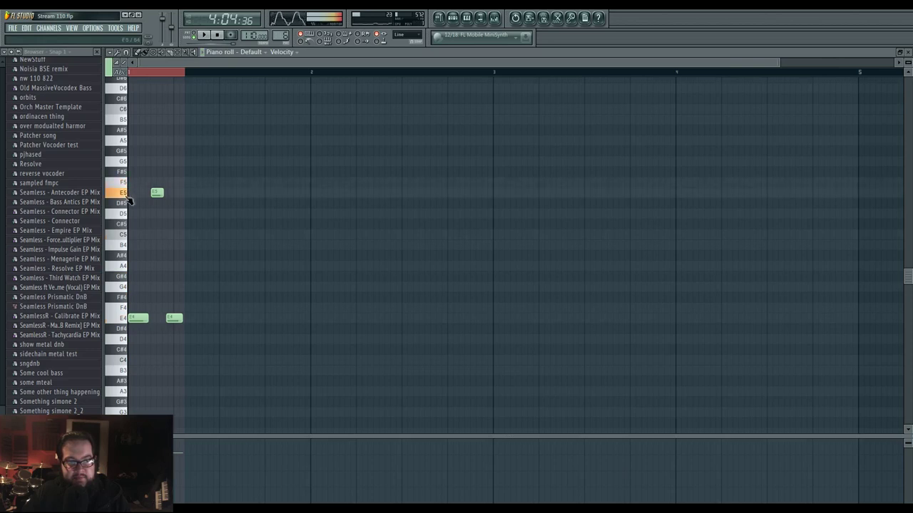
- Display the unsorted channels in the channel rack and sound the Stream Electro FM channel
left_click(454, 21)
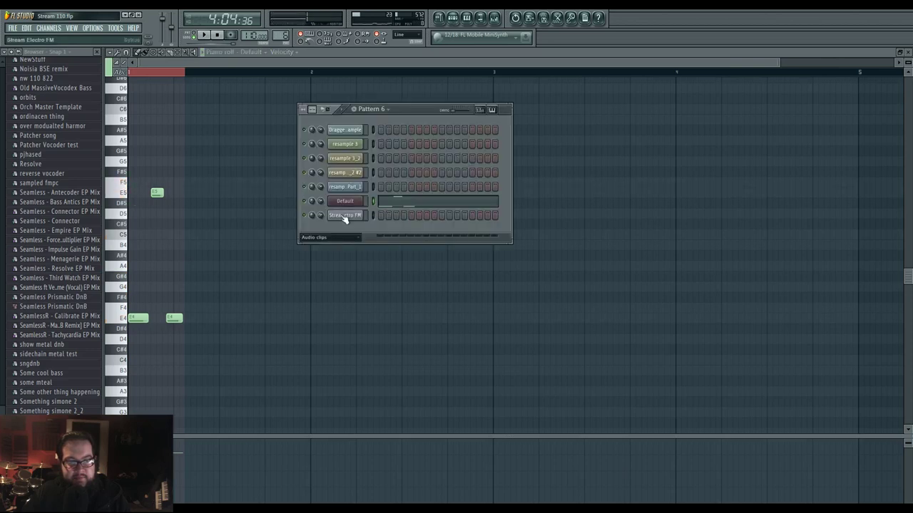
left_click(344, 238)
left_click(343, 238)
left_click(92, 28)
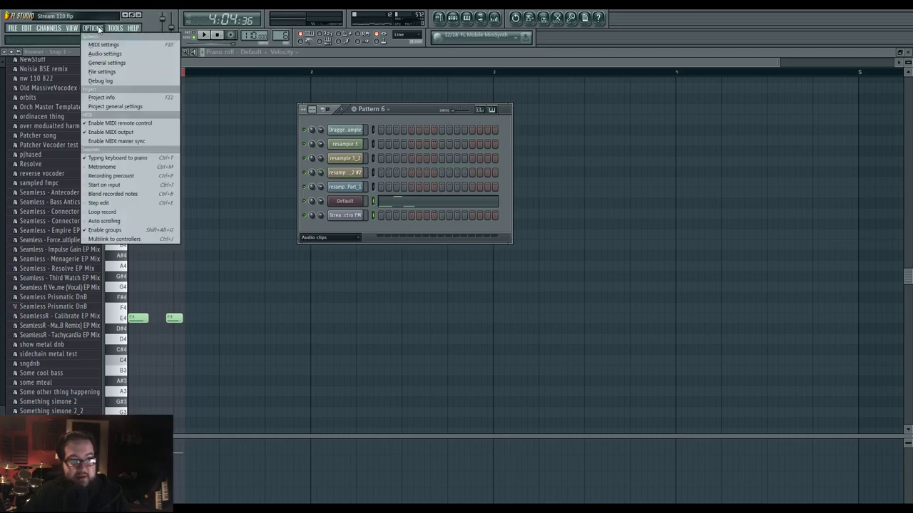
left_click(50, 29)
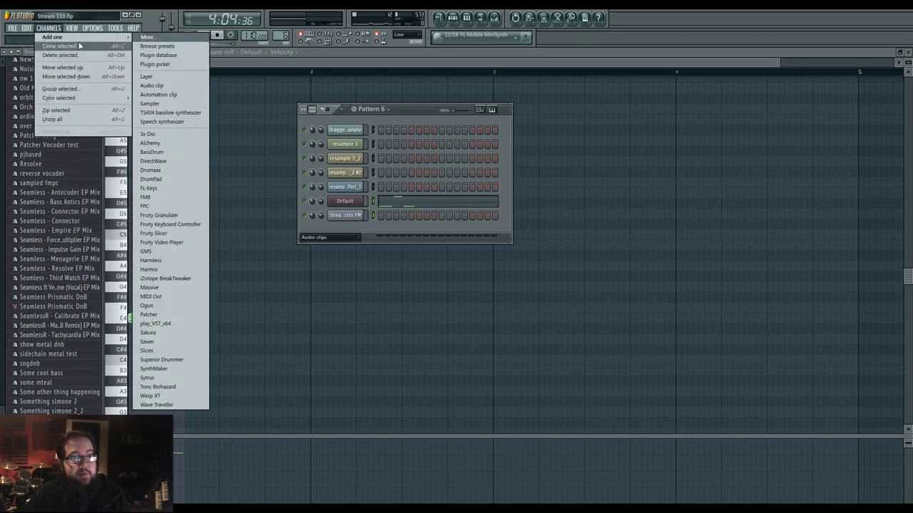
left_click(84, 95)
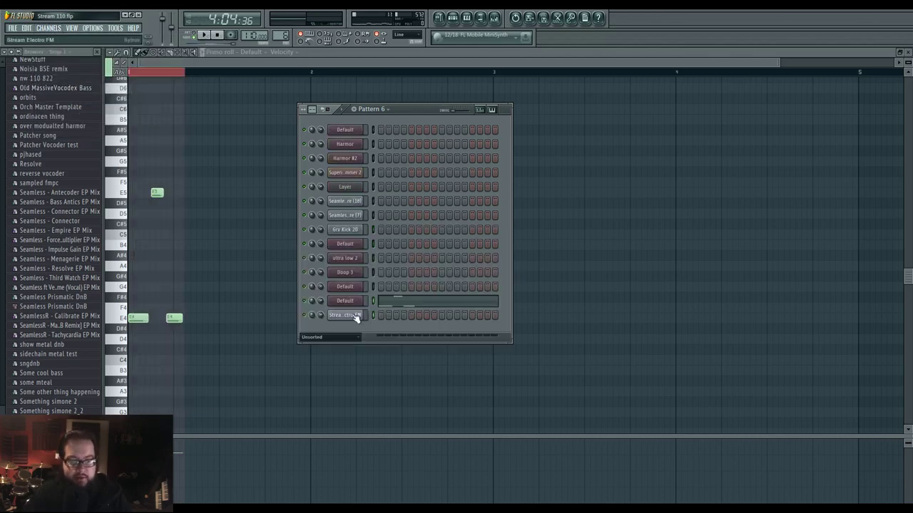
key("c")
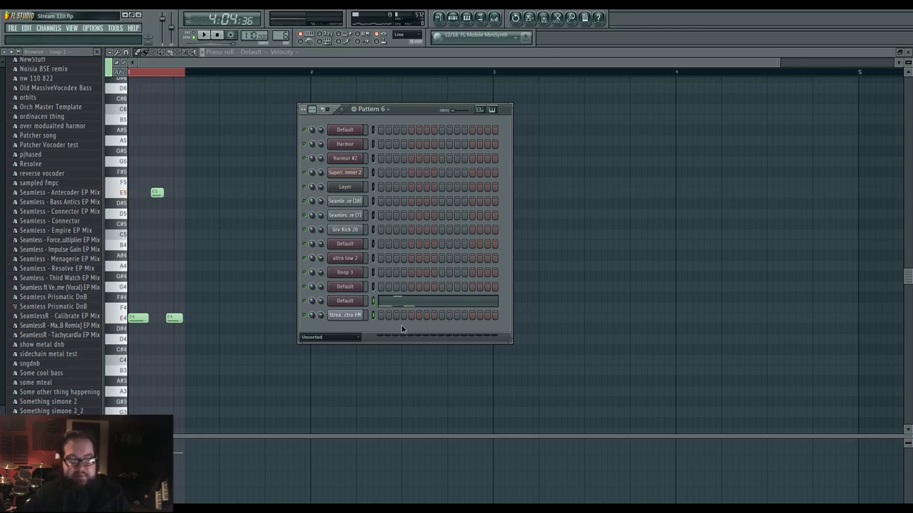
- Open the two Default Harmor channels one after the other and sound notes to compare their patches
left_click(353, 287)
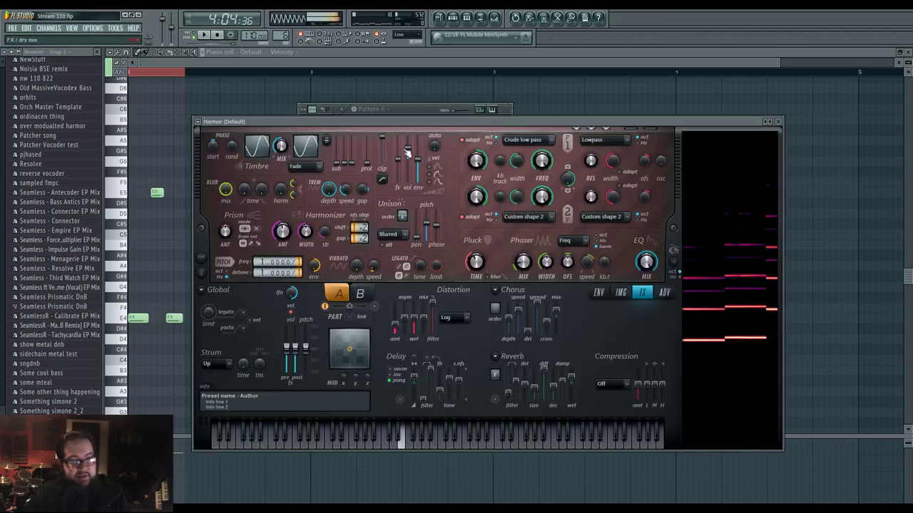
left_click(411, 110)
left_click(347, 314)
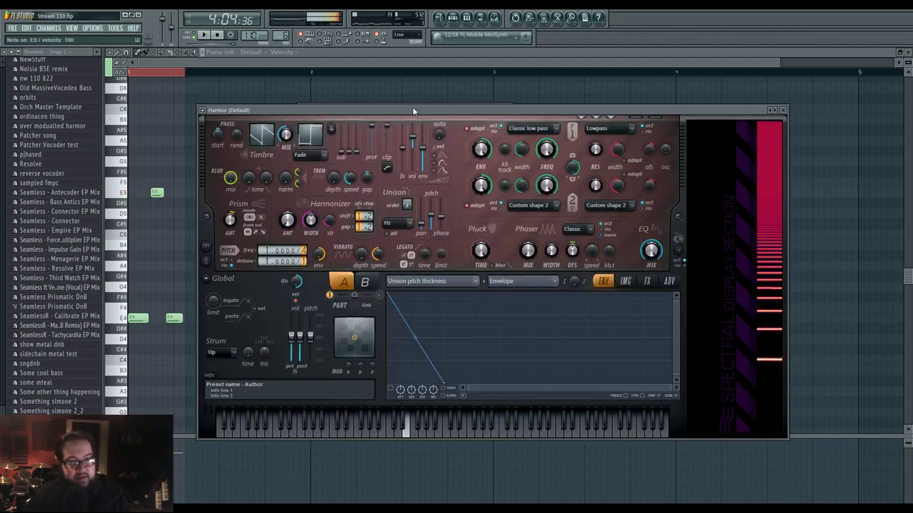
left_click_drag(413, 109, 409, 203)
left_click(376, 187)
- In the new Default Harmor, lower the unison pitch thickness and adjust the pluck time
left_click(347, 303)
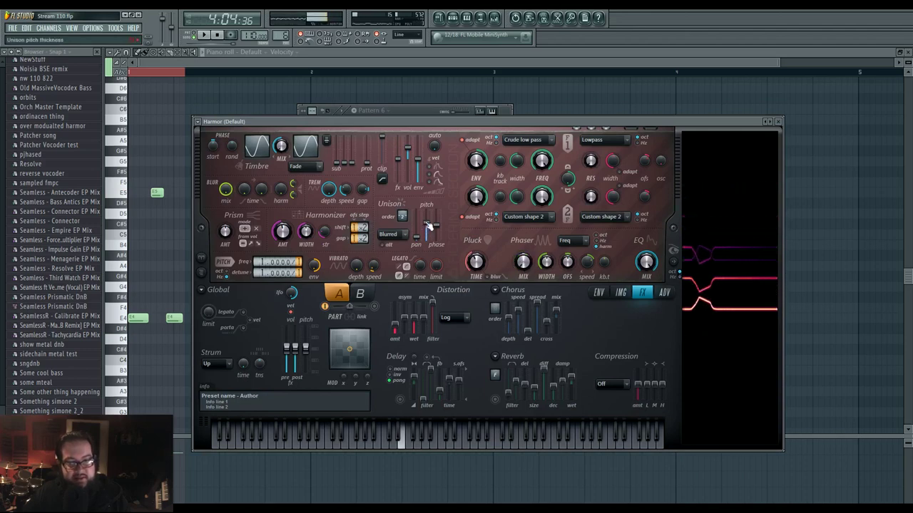
left_click_drag(426, 224, 427, 234)
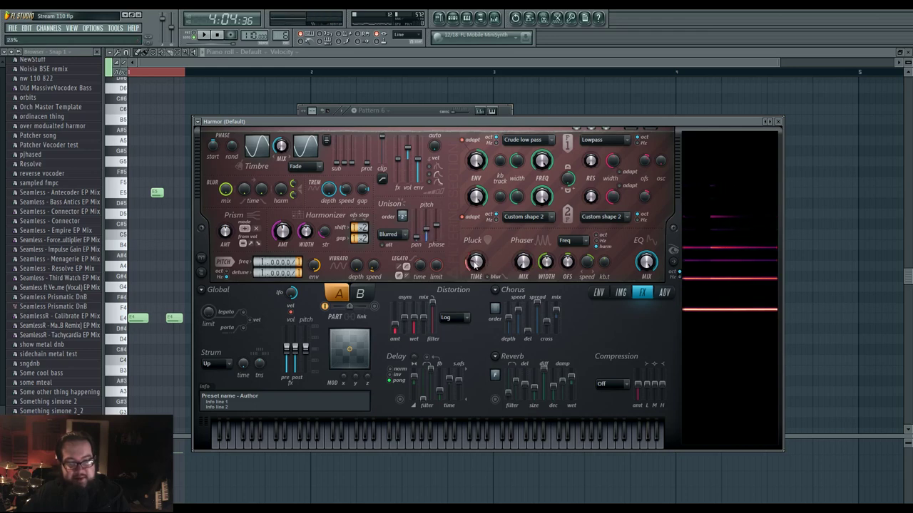
left_click_drag(476, 264, 476, 250)
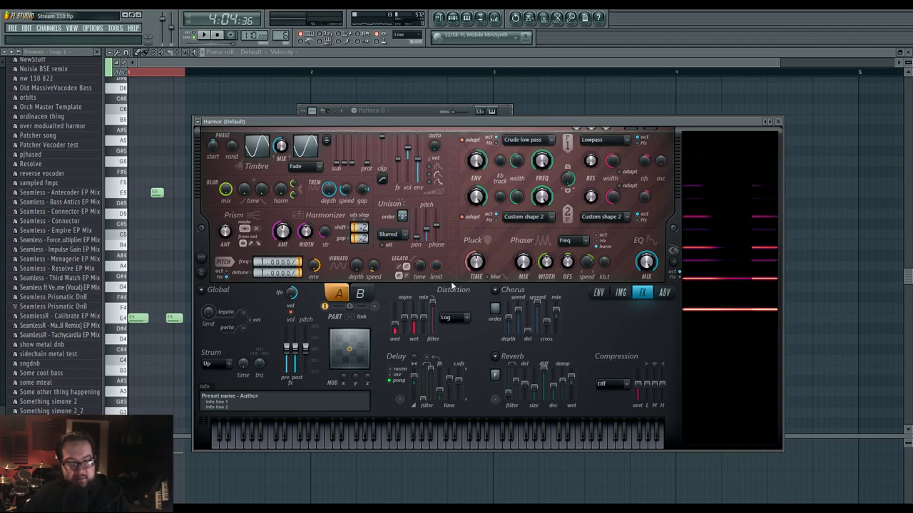
- Switch from Pattern 6 back to Pattern 19 and open the new Default Harmor channel's piano roll
left_click(411, 114)
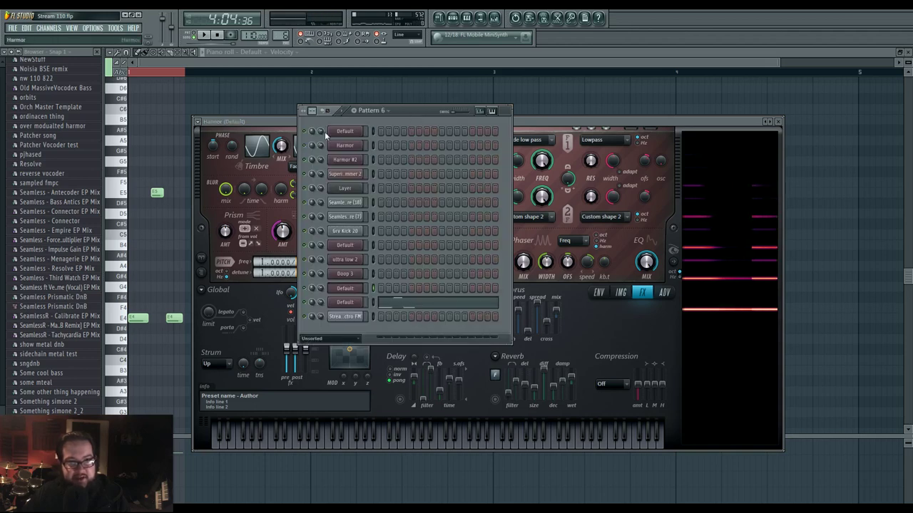
right_click(284, 35)
left_click(345, 41)
left_click(328, 34)
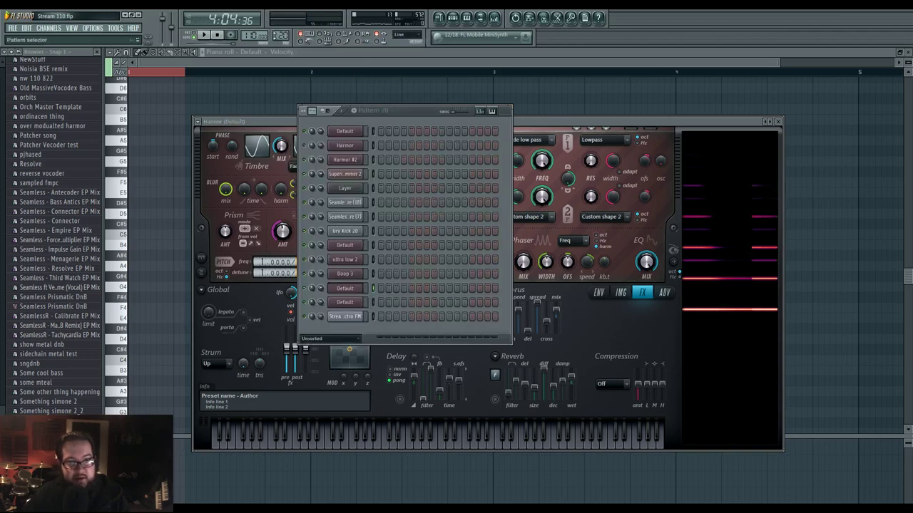
left_click(398, 289)
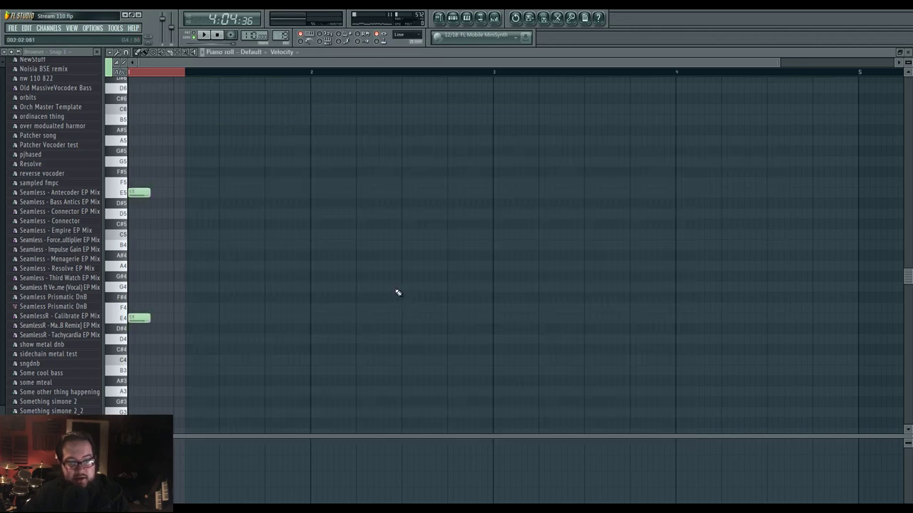
- Set playback to pattern mode, start and stop it, and clear the piano roll's time selection
left_click(193, 36)
left_click(204, 35)
left_click(218, 35)
left_click(155, 73, "ctrl")
- Add short G5 and B5 notes above E5 at the pattern's start, trying an E6 note as well
scroll(153, 341, "up", 3)
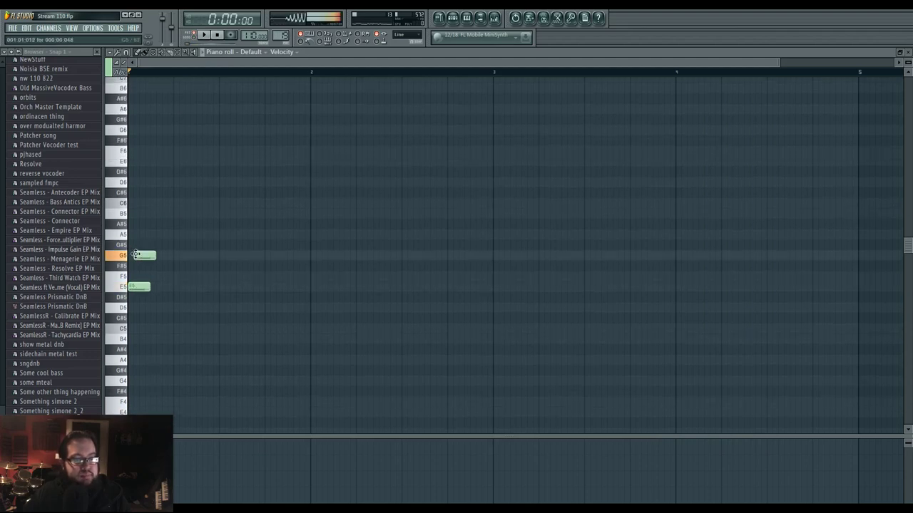
left_click(134, 161)
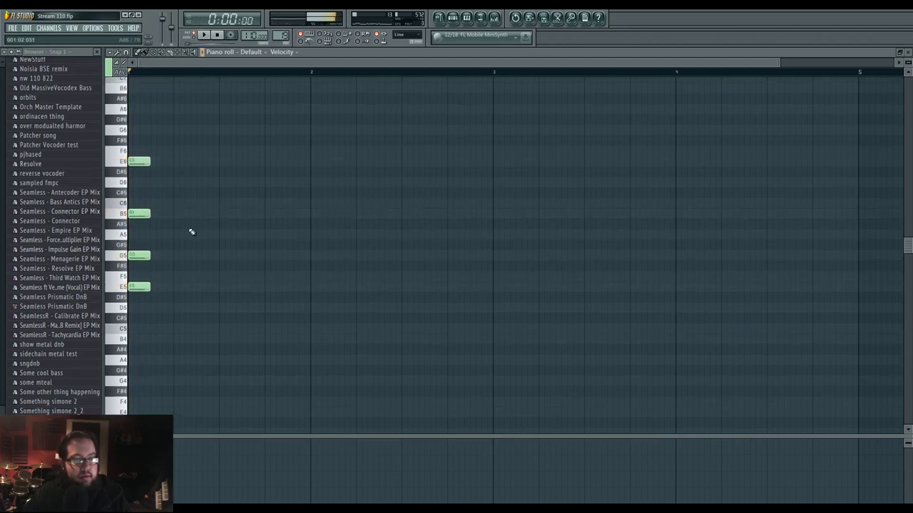
scroll(161, 271, "down", 3)
left_click(136, 335)
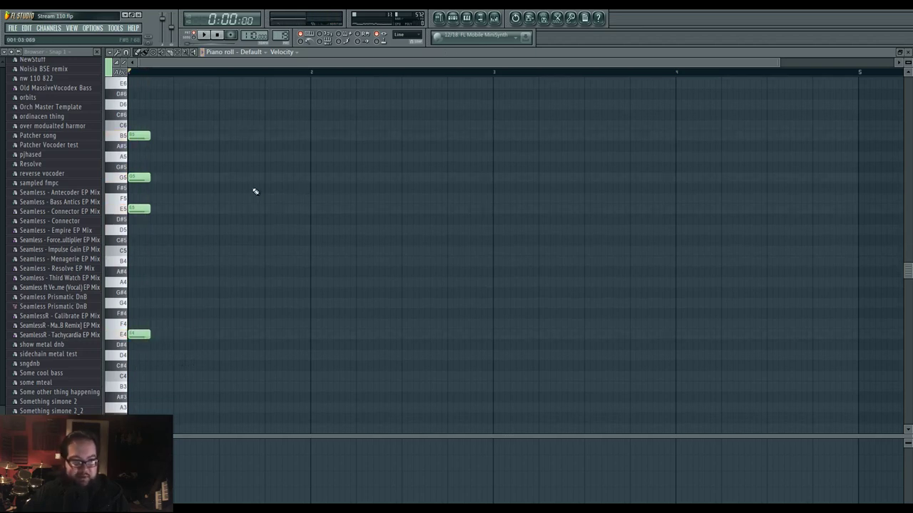
- Add a short E3 note beneath the opening chord and play the pattern
scroll(269, 171, "down", 3)
left_click(136, 369)
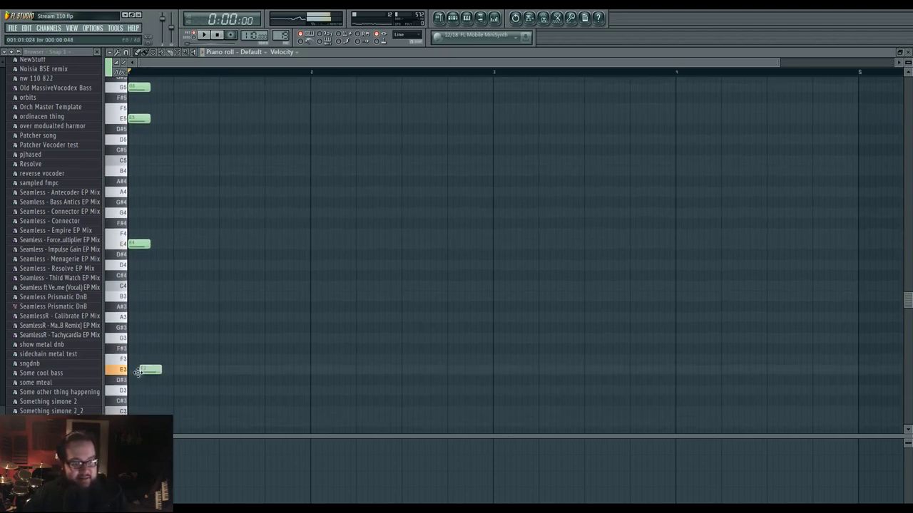
key("space")
scroll(214, 285, "up", 2)
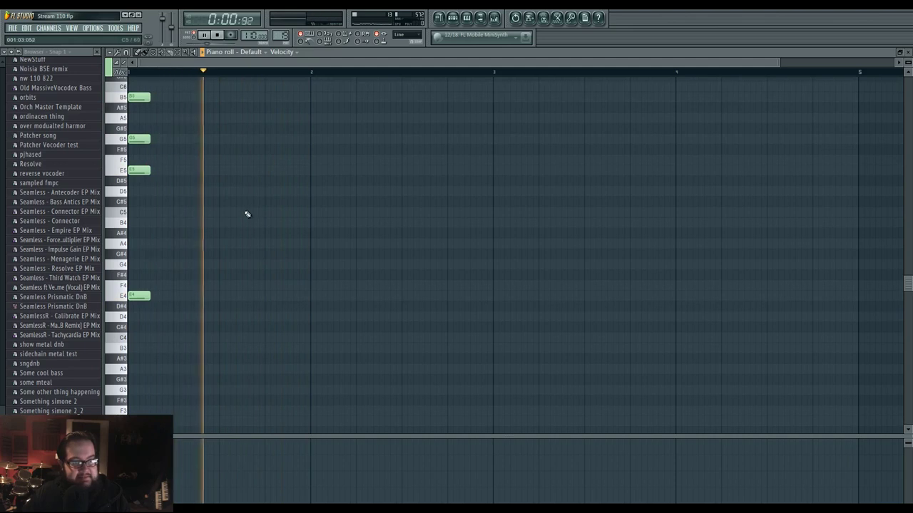
key("space")
- Try a short E4 note on beat 2 during playback, and replace it with an E3 note on that beat
key("space")
left_click(175, 296)
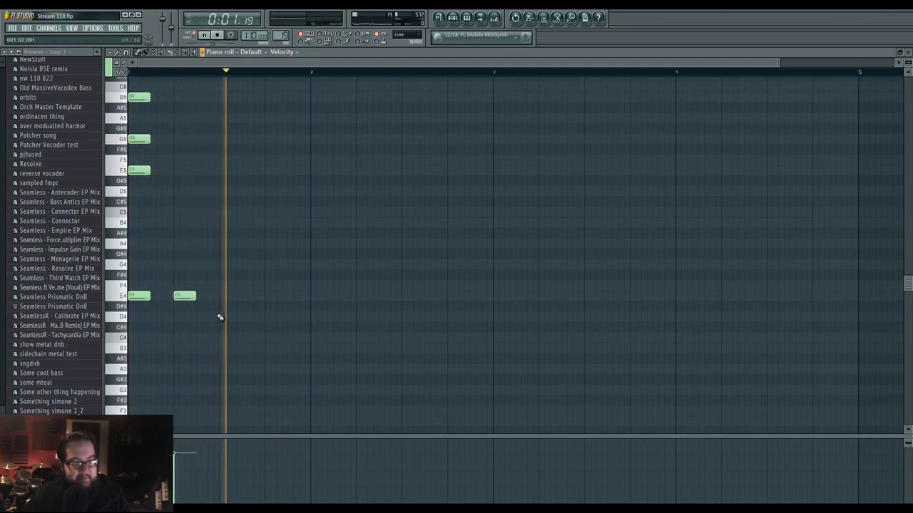
right_click(186, 297)
key("space")
key("space")
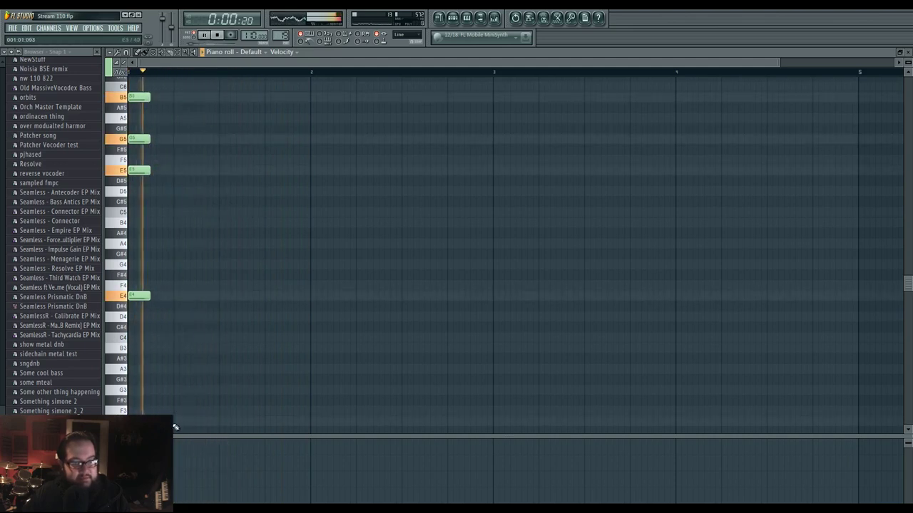
left_click(176, 422)
key("space")
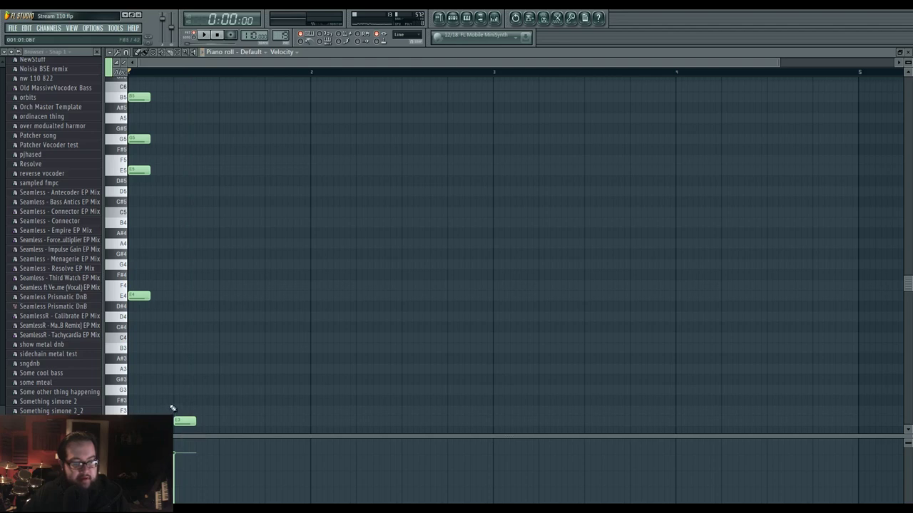
- Change the piano roll's snap setting and replay the pattern
left_click(127, 60)
left_click(145, 124)
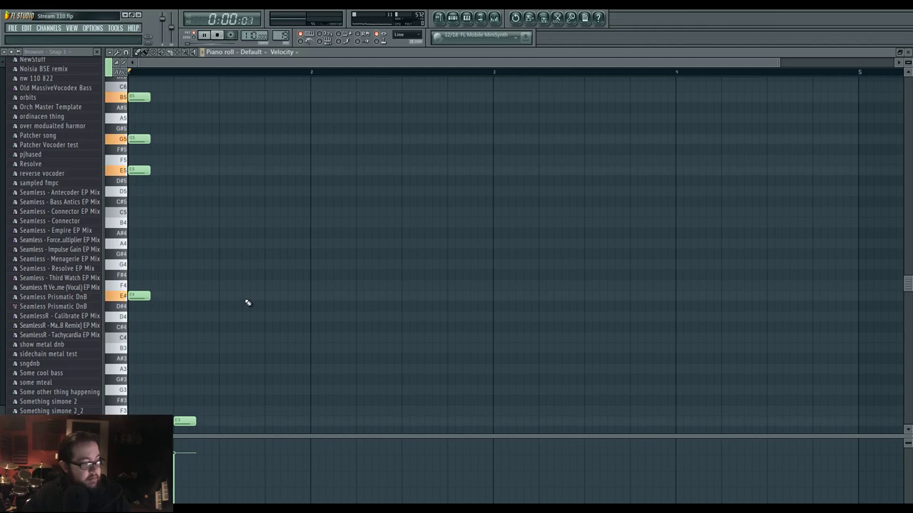
key("space")
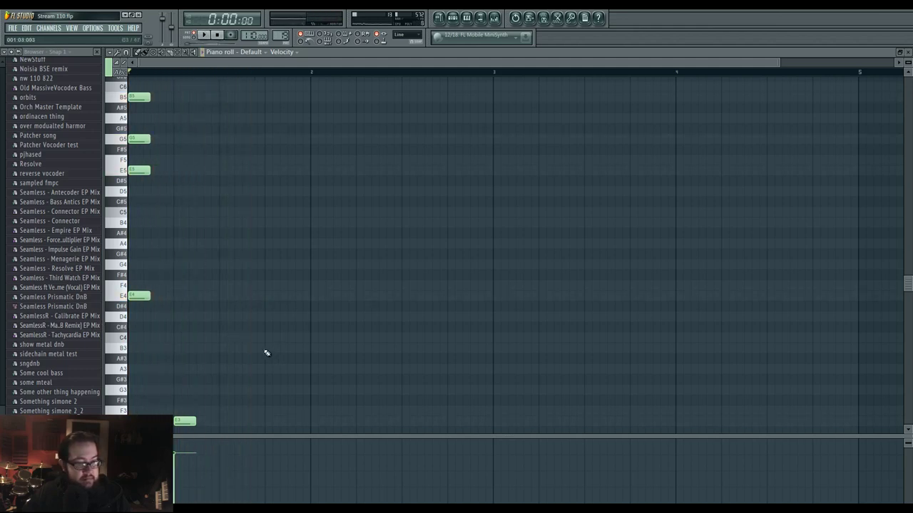
scroll(253, 343, "up", 2)
key("space")
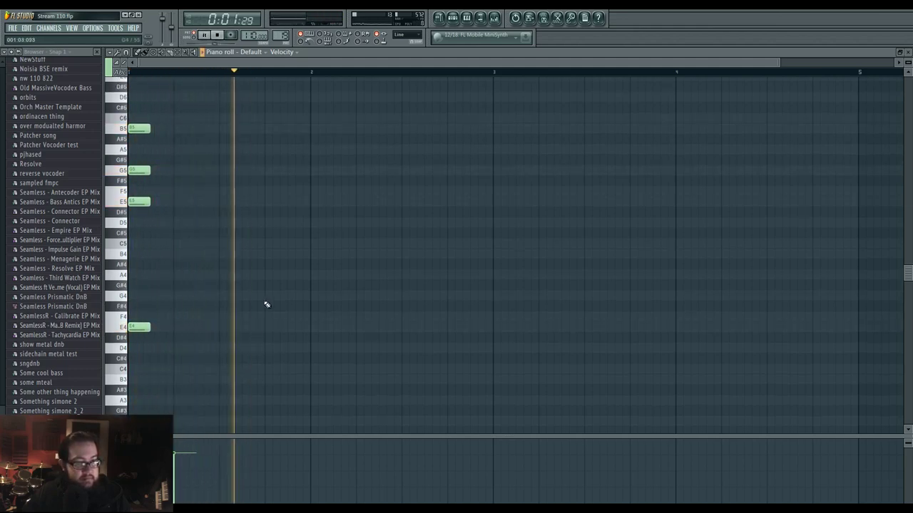
key("space")
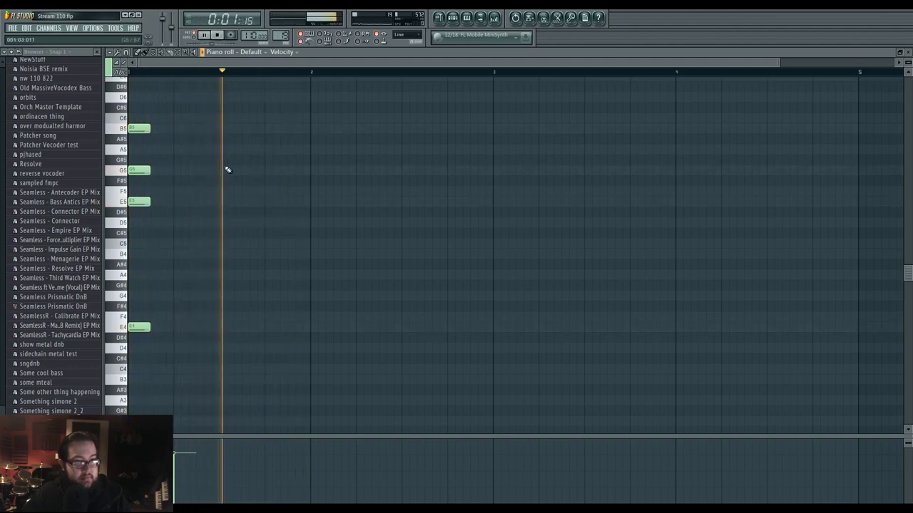
- Try two short B5 notes shortly after beats 3 and 4 during playback, and delete both
left_click(238, 129)
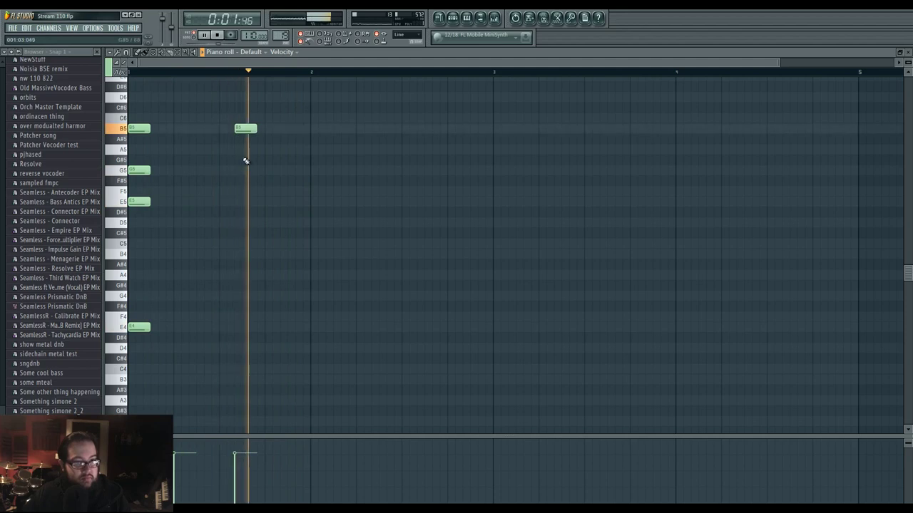
left_click(281, 129)
mouse_move(288, 129)
left_mouse_down()
mouse_move(296, 130)
mouse_move(279, 130)
left_mouse_up()
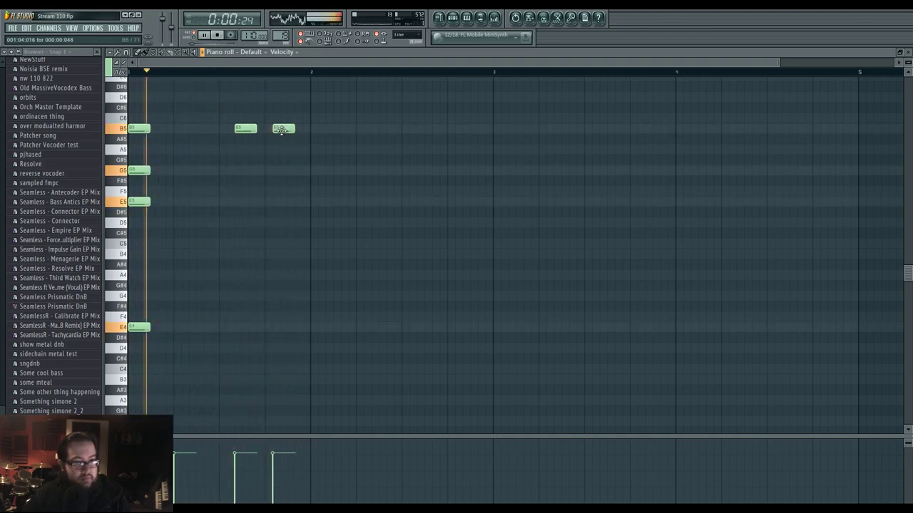
key("space")
right_click(245, 129)
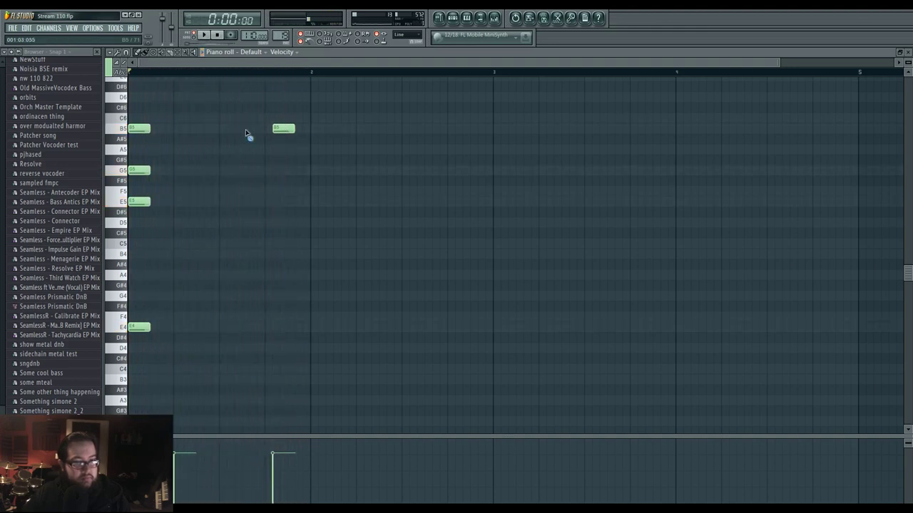
scroll(242, 143, "up", 1)
right_click(284, 160)
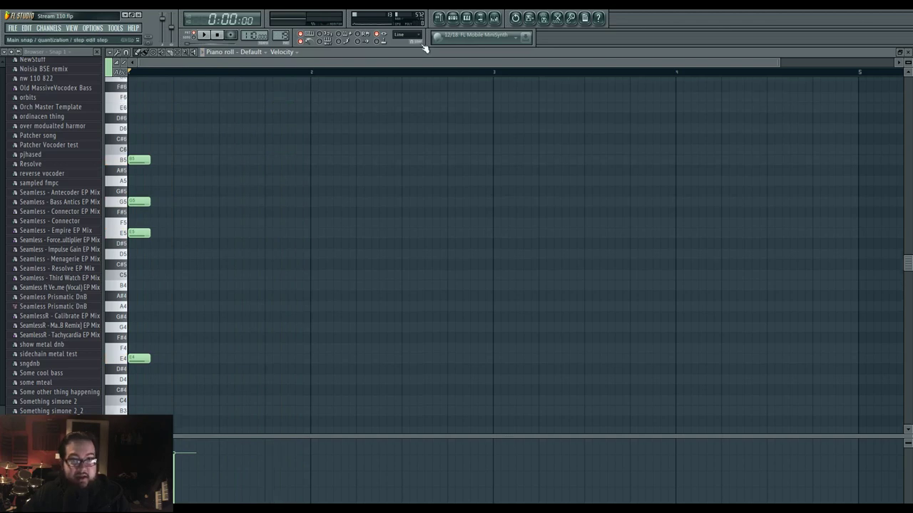
- Add two short B5 notes during playback, one a third of a beat after beat 3 and one just after beat 4
left_click(454, 17)
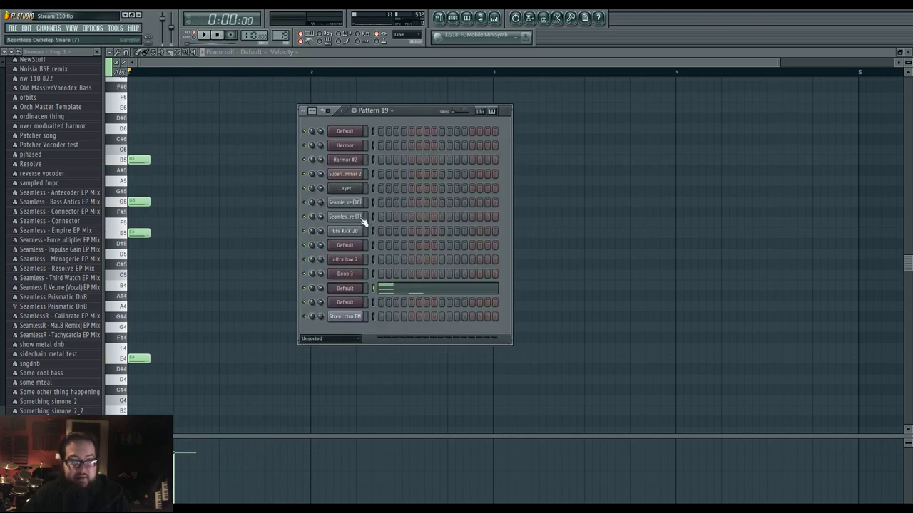
key("F6")
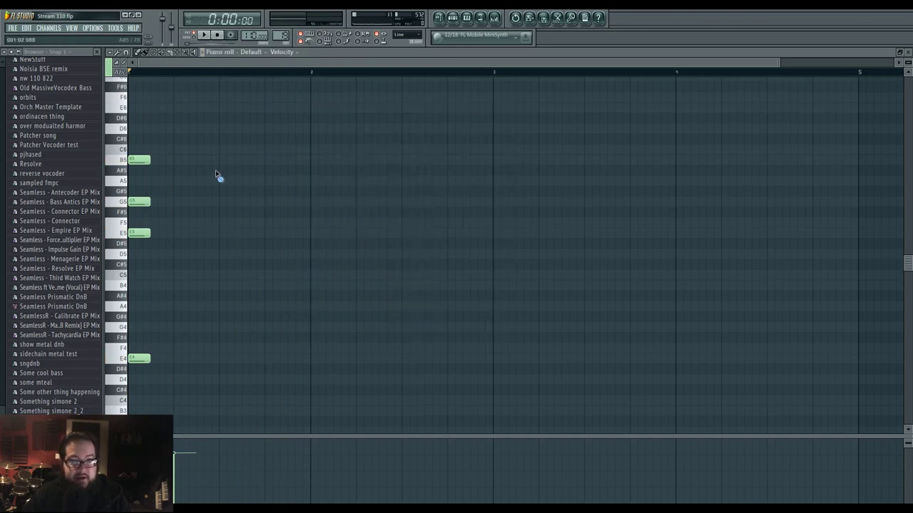
key("space")
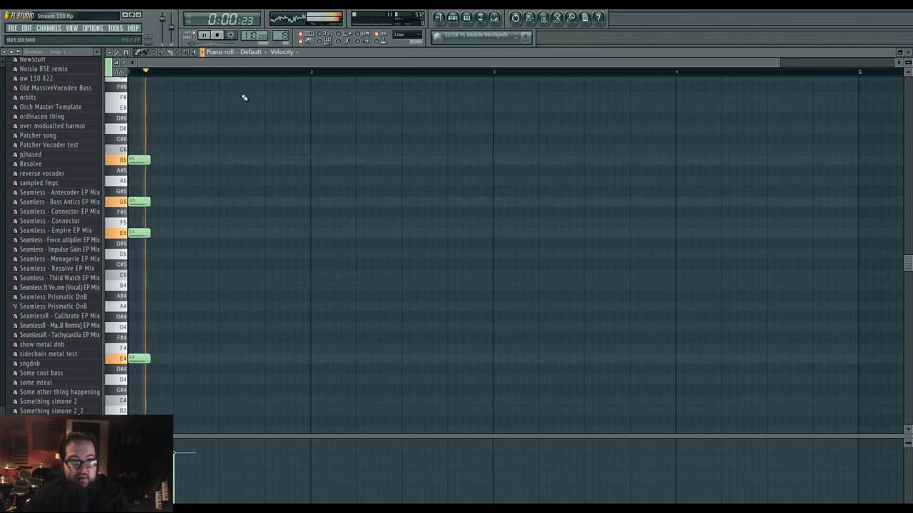
left_click(223, 161)
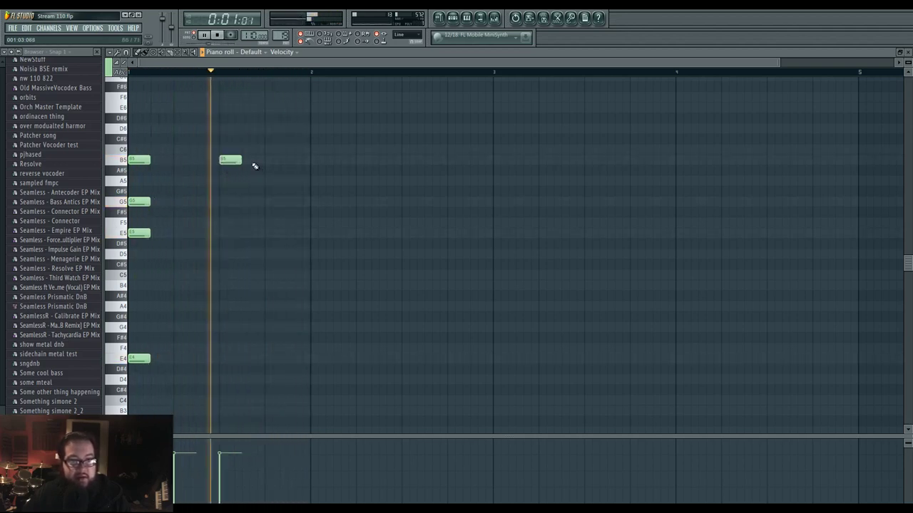
left_click_drag(229, 160, 244, 160)
left_click(270, 162)
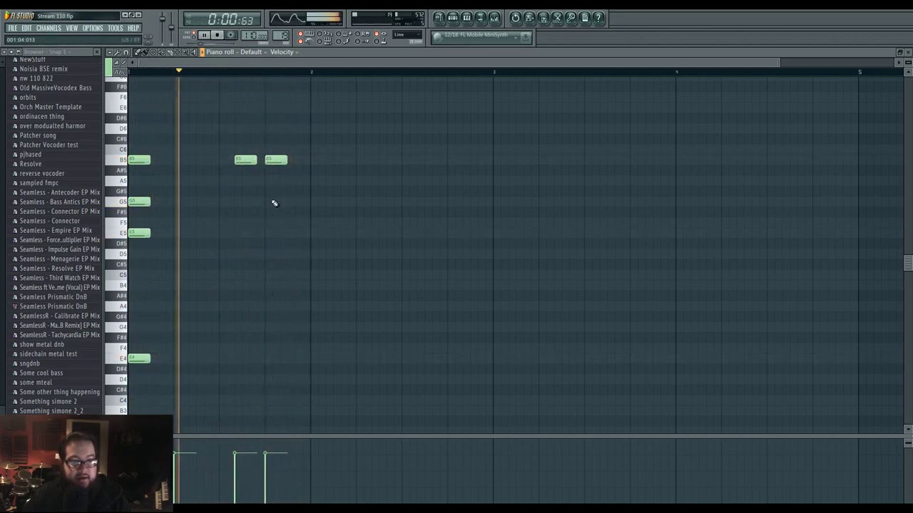
left_click_drag(277, 161, 285, 162)
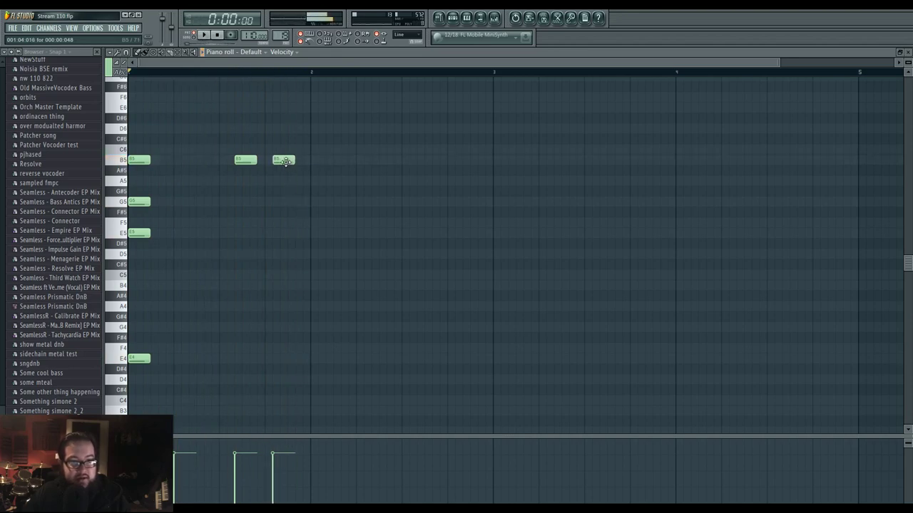
- Try short F#3 notes on every half-beat of bar 1 in the Superior Drummer 2 channel, and play the pattern
left_click(452, 19)
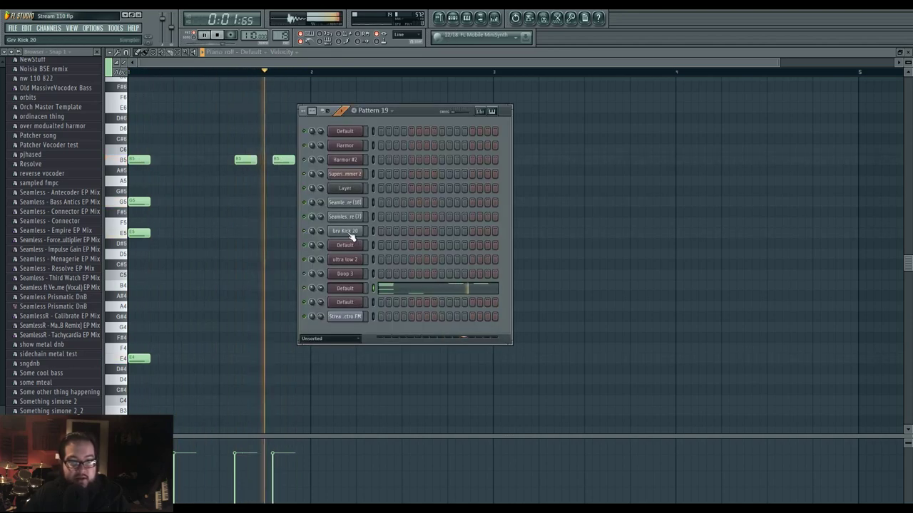
right_click(346, 177)
left_click(376, 174)
key("space")
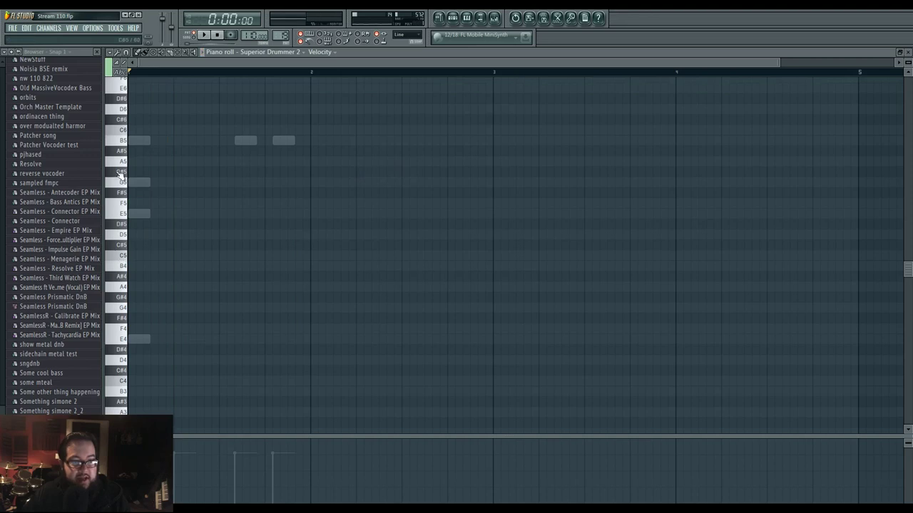
scroll(135, 314, "down", 3)
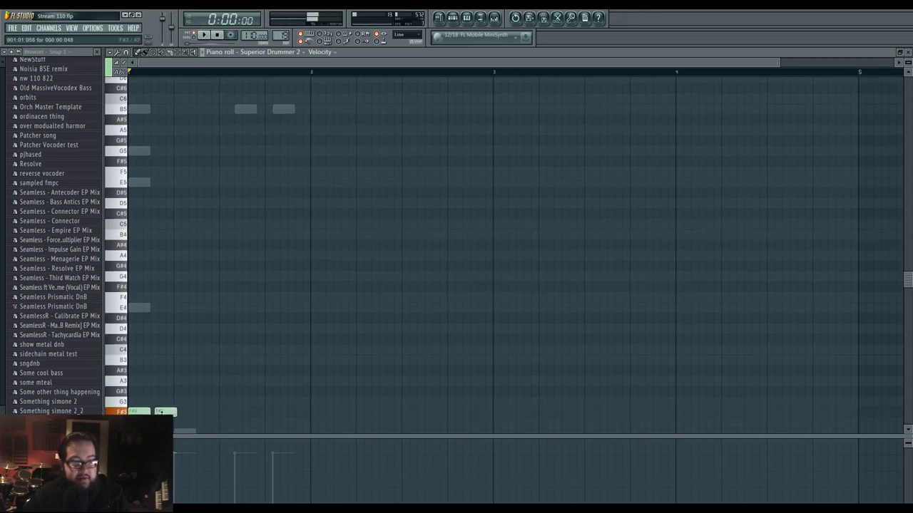
left_click_drag(175, 417, 310, 415)
key("space")
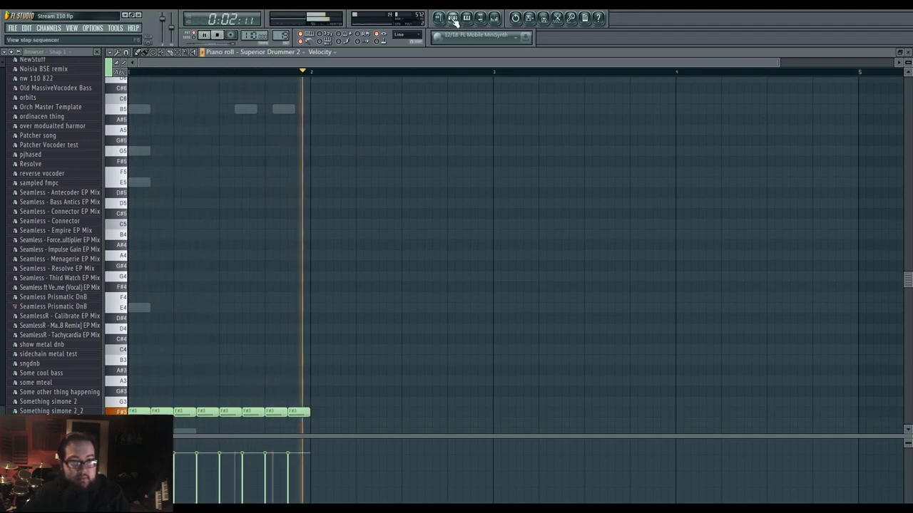
- Return to the Default Harmor channel's piano roll and move its last short B5 note back onto beat 4 during playback
scroll(245, 378, "down", 9)
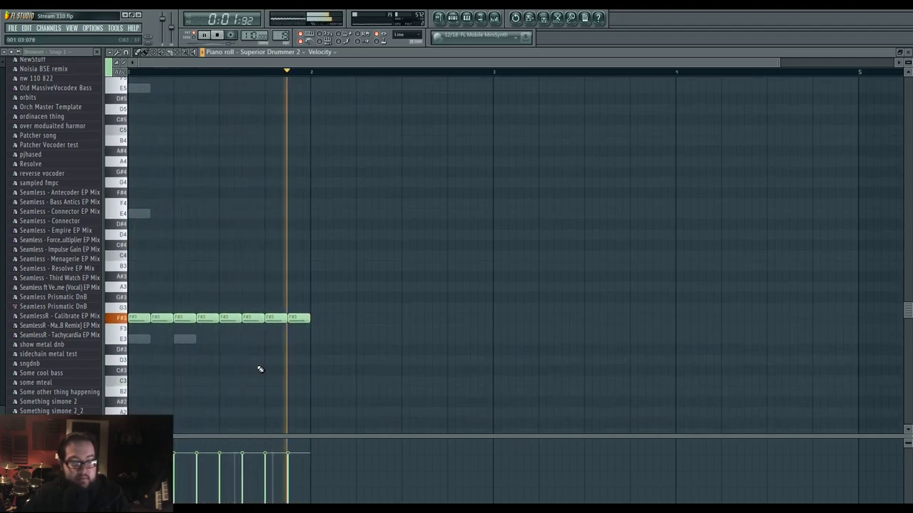
left_click(453, 18)
left_click(398, 290)
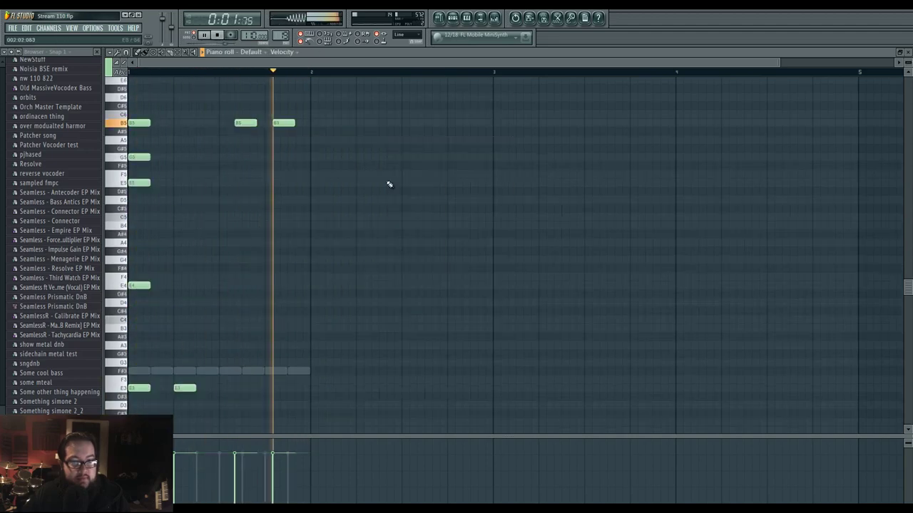
left_click(440, 18)
left_click(453, 19)
left_click(397, 174)
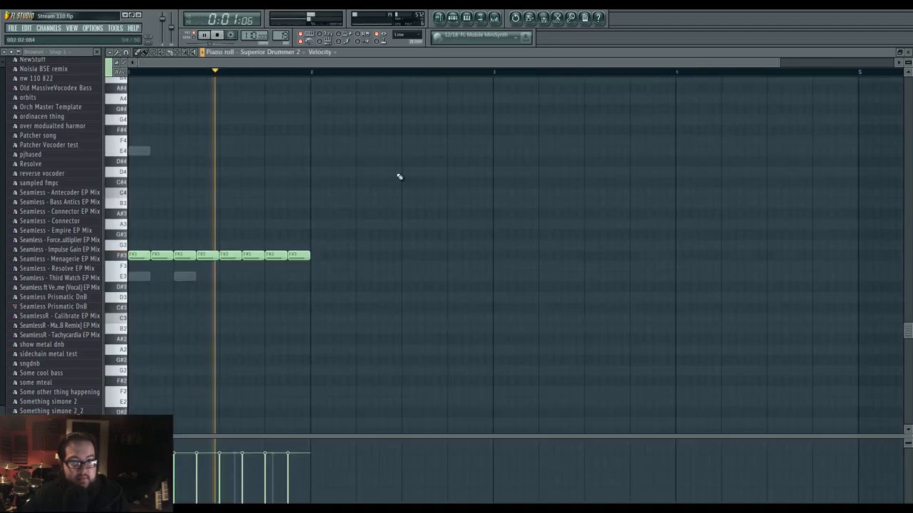
left_click(453, 18)
left_click(430, 288)
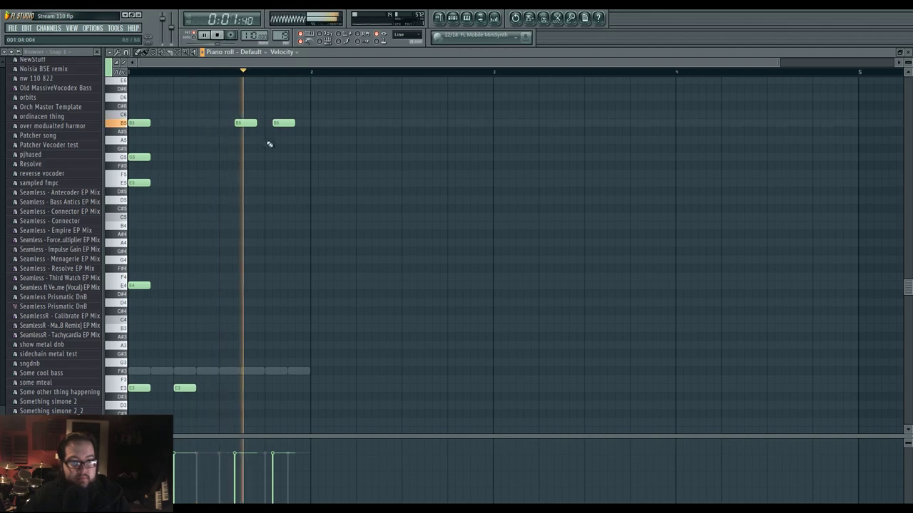
mouse_move(279, 123)
left_mouse_down()
mouse_move(291, 124)
mouse_move(278, 124)
left_mouse_up()
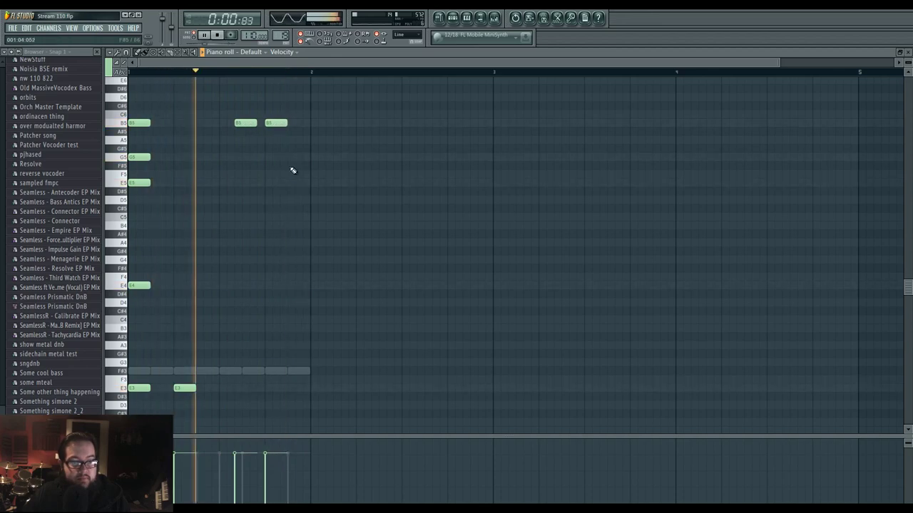
- Add G5 and E5 under the two later B5 notes, and place E3 notes on beat 3 and just before beat 4
key("space")
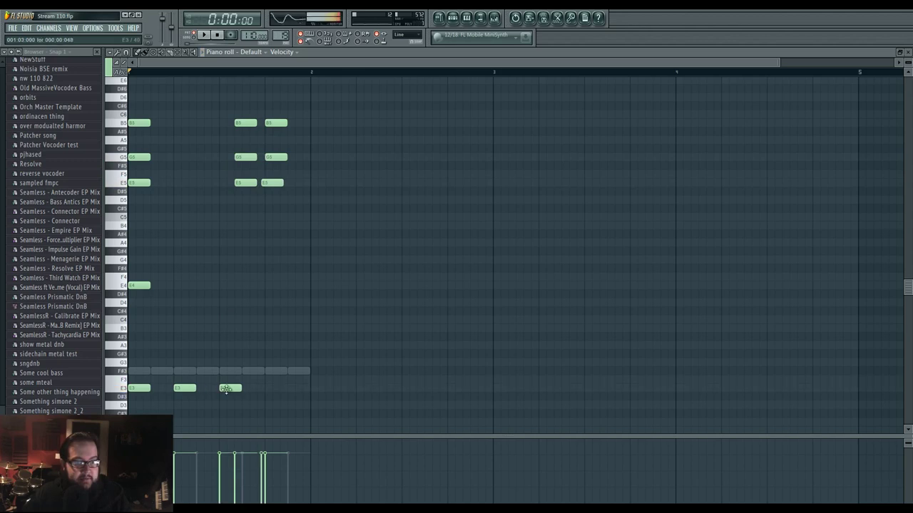
key("space")
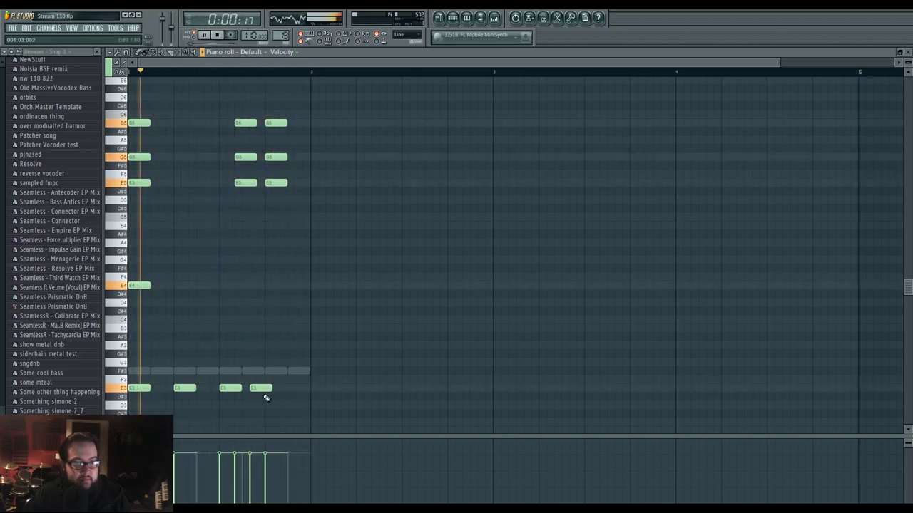
left_click_drag(266, 387, 269, 390)
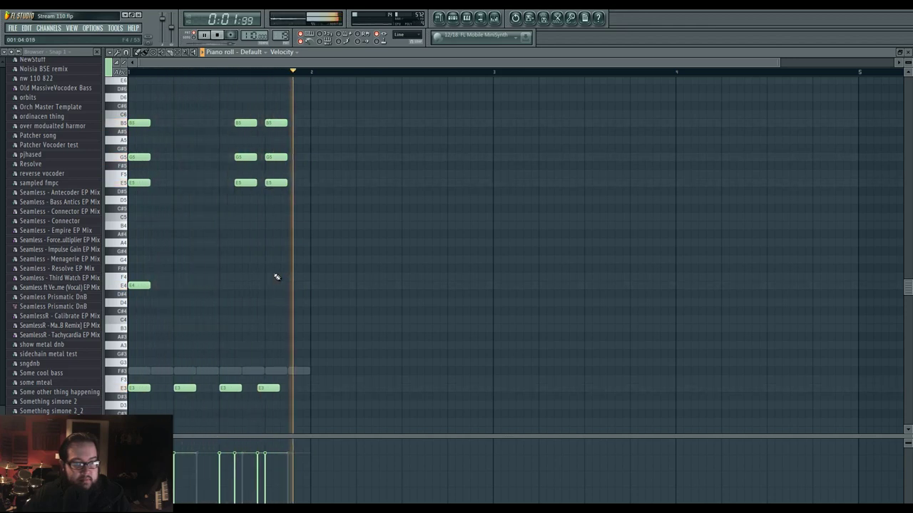
key("space")
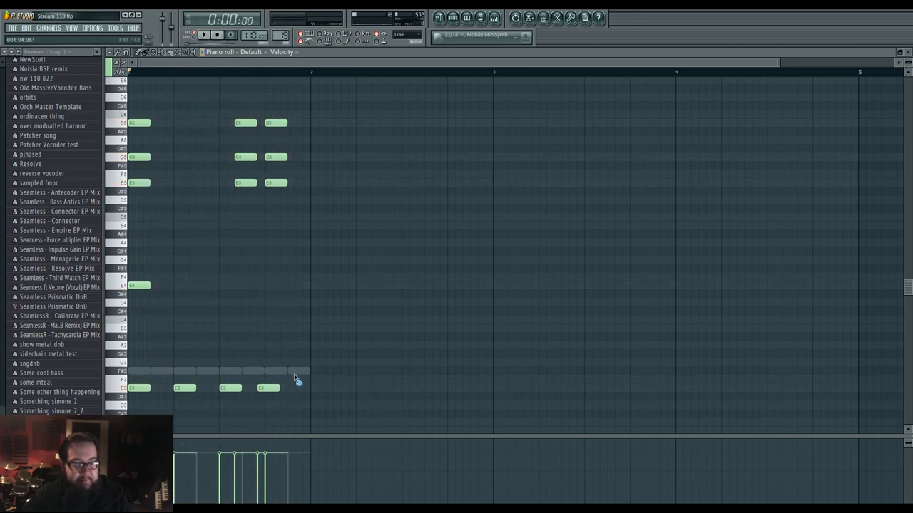
- Delete all the F#3 drum notes from bar 1 and replay the pattern
right_click(295, 375)
left_click_drag(294, 375, 135, 371)
key("space")
- Change the chord just after beat 3 to D5, F#5 and B5, and replay the pattern
right_click(244, 184)
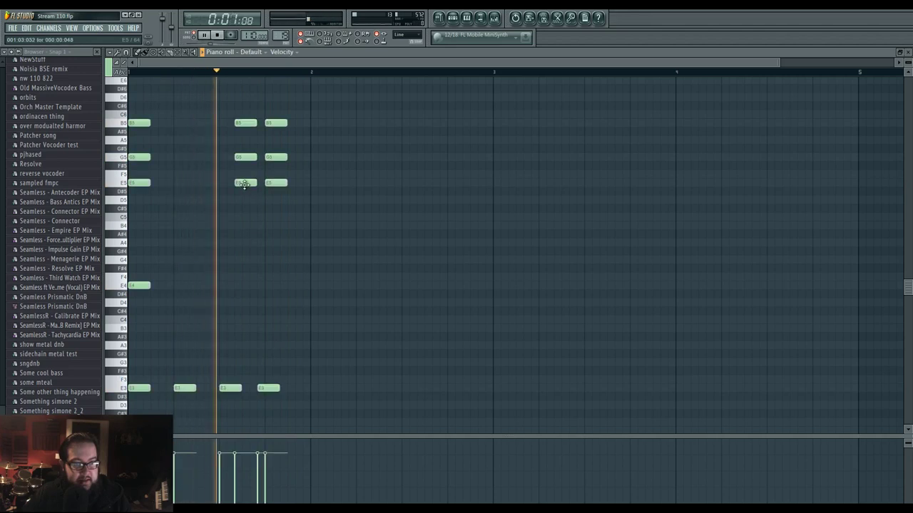
key("space")
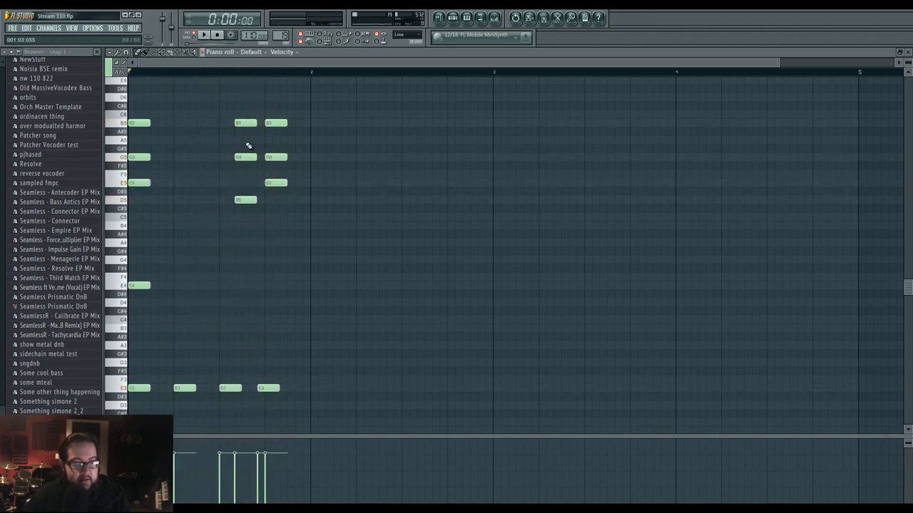
left_click_drag(246, 167, 246, 166)
key("space")
left_click_drag(245, 122, 245, 124)
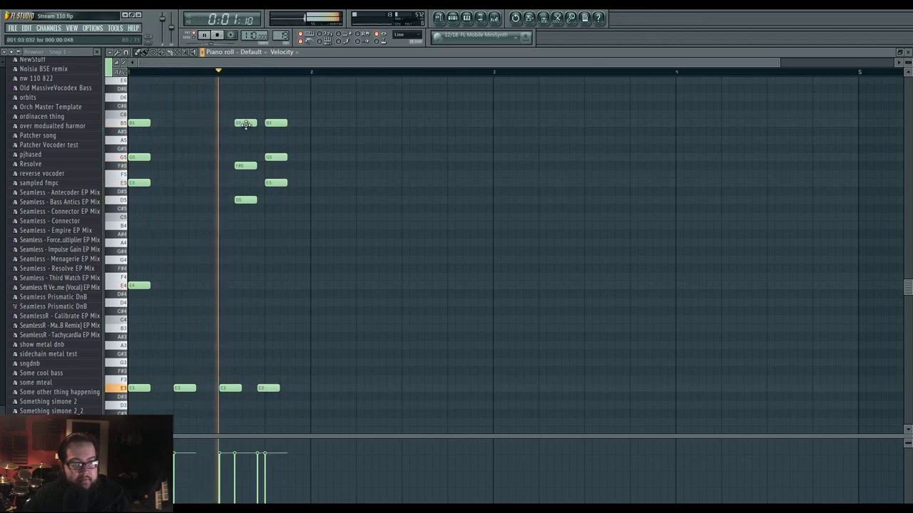
key("space")
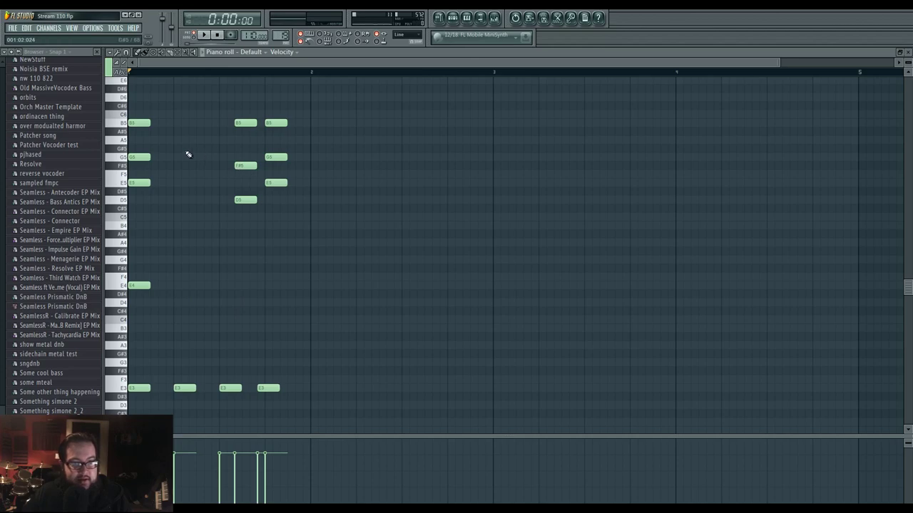
- Play the song arrangement in the playlist, and return to the Default Harmor channel's piano roll
left_click(465, 18)
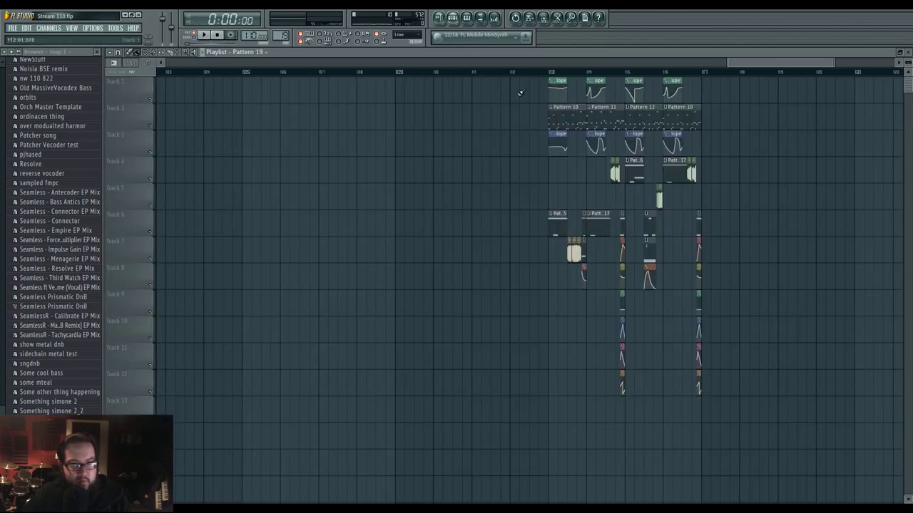
key("space")
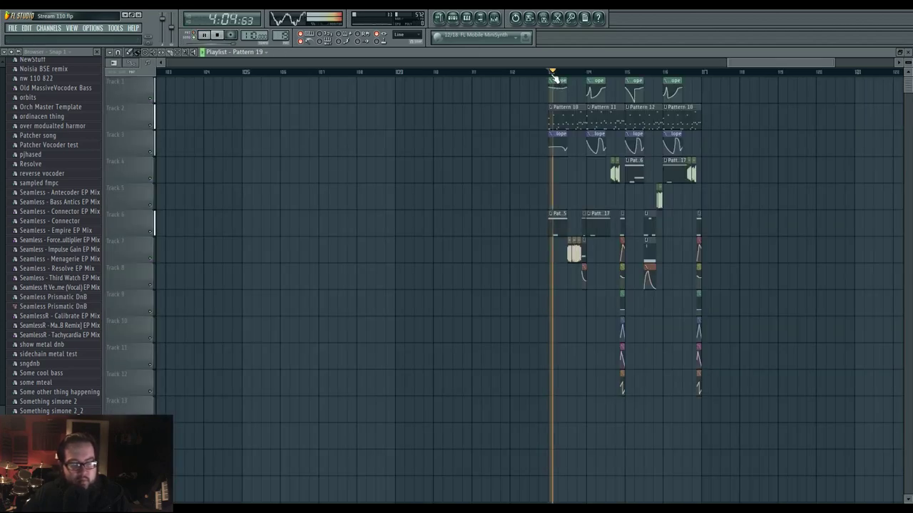
left_click(460, 22)
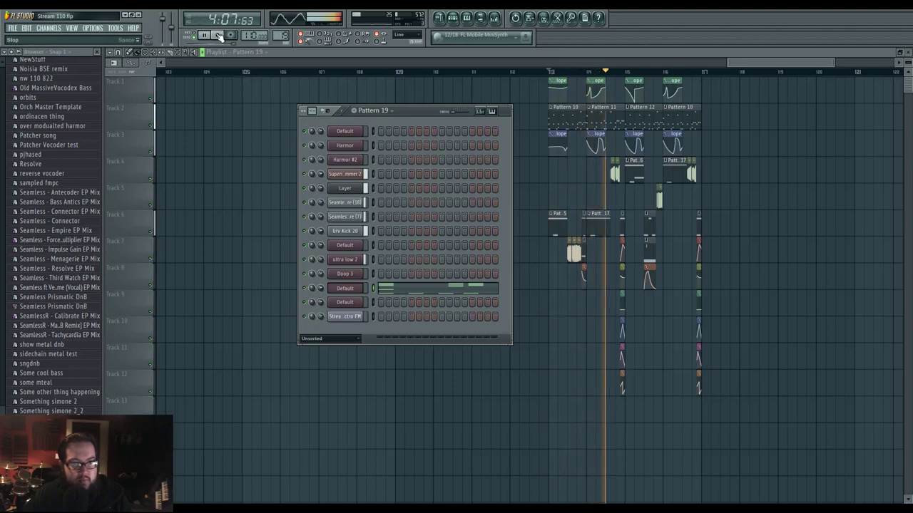
left_click(400, 294)
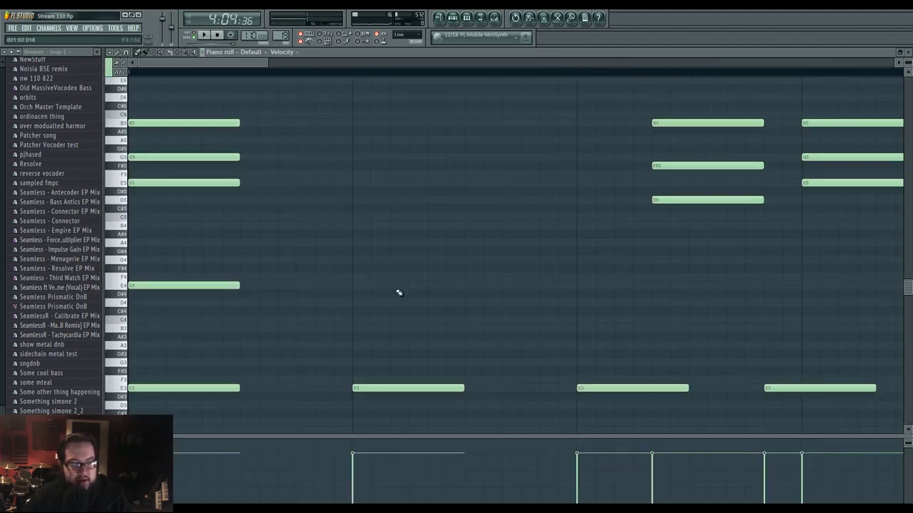
- Clone the Default Harmor channel that holds the notes, and load the Default preset in the copy
left_click(452, 17)
right_click(346, 289)
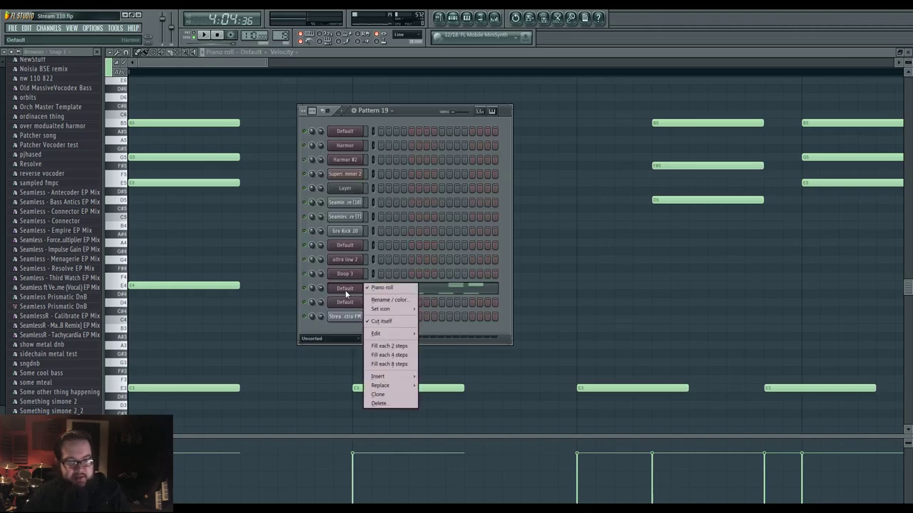
left_click(378, 394)
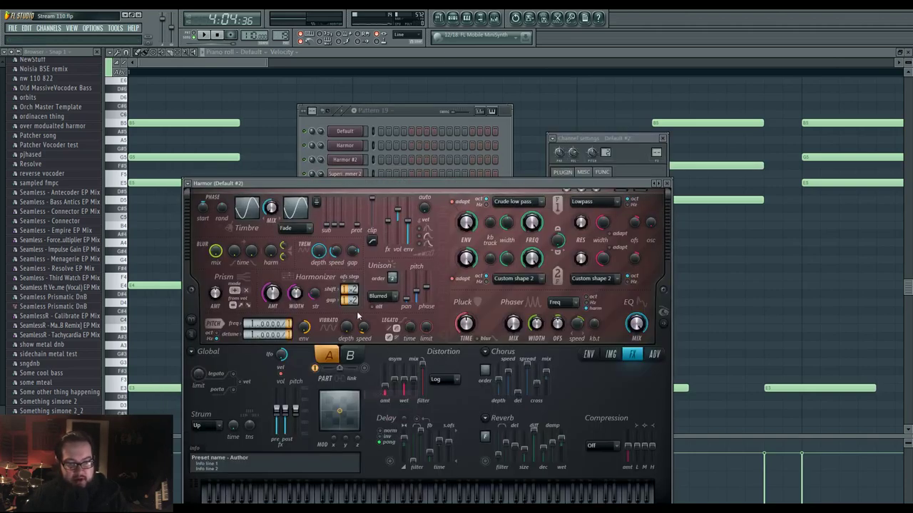
left_click(200, 183)
mouse_move(205, 214)
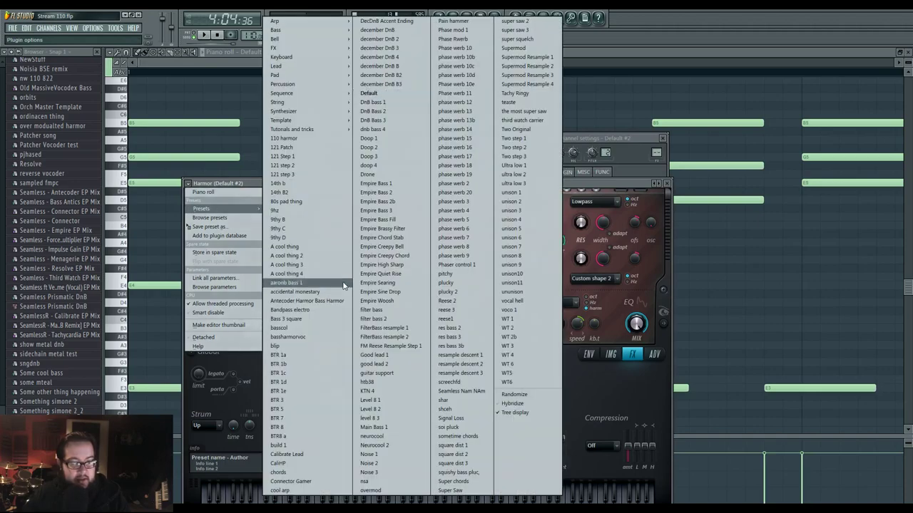
left_click(410, 96)
- Create the empty Pattern 20 and open the cloned Harmor channel in it
left_click(451, 18)
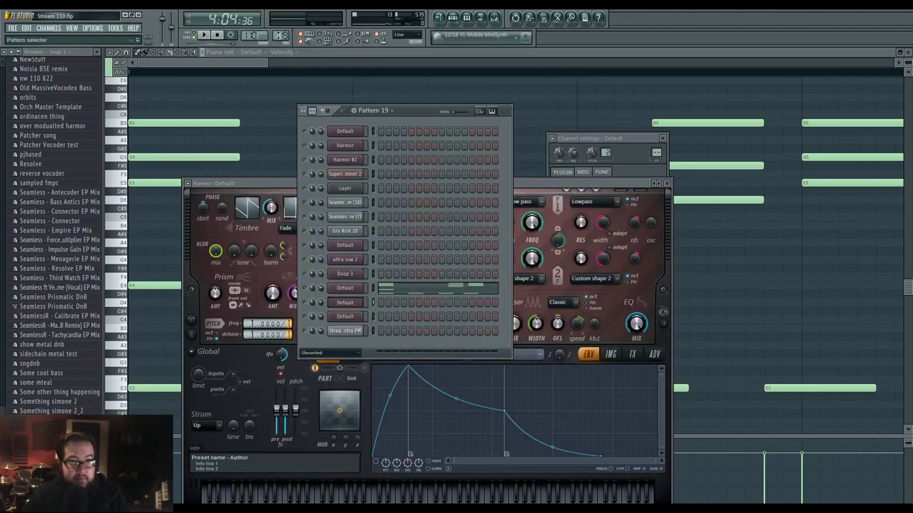
right_click(276, 34)
left_click(328, 50)
key("Return")
left_click(342, 302)
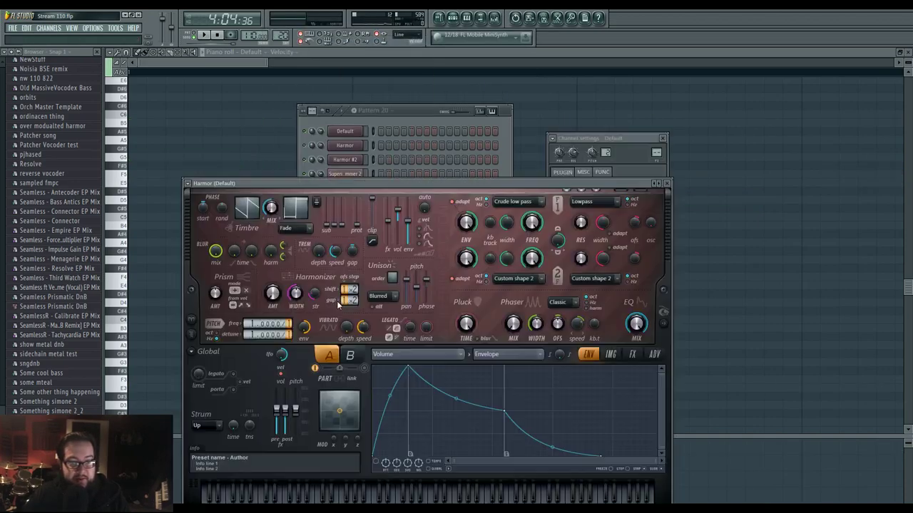
- Move the Harmor window up over the piano roll and show its spectral display
left_click_drag(339, 184, 343, 101)
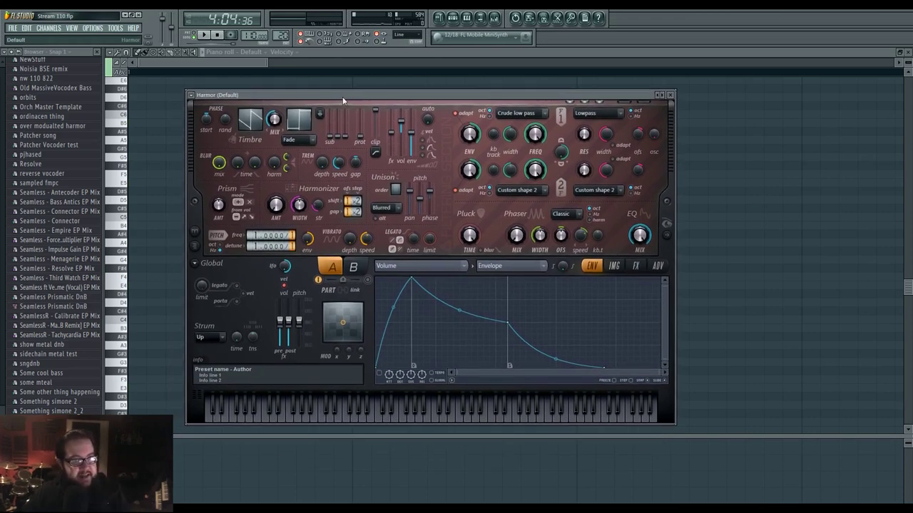
left_click(192, 96)
mouse_move(214, 120)
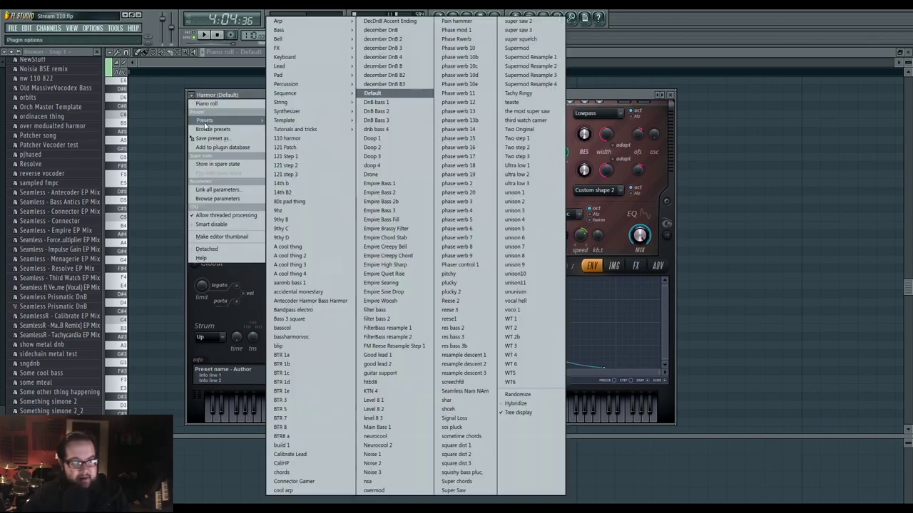
left_click(583, 98)
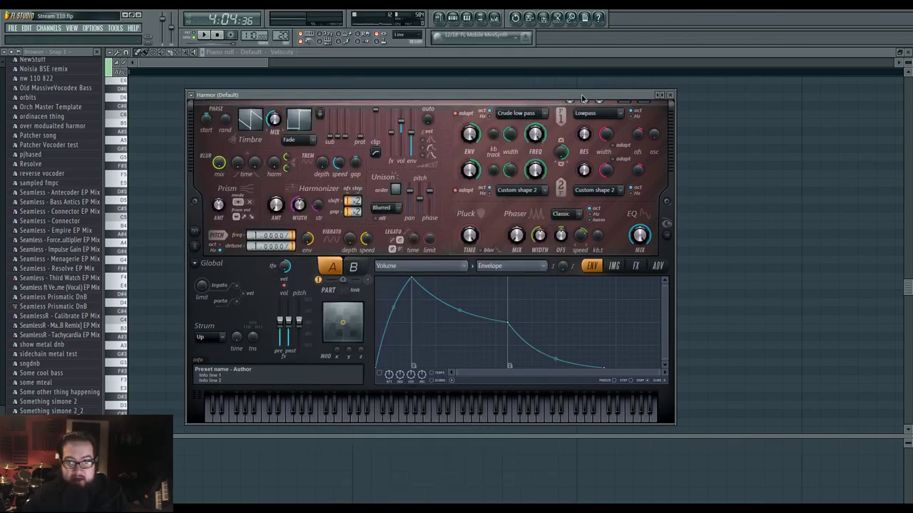
left_click_drag(370, 98, 372, 100)
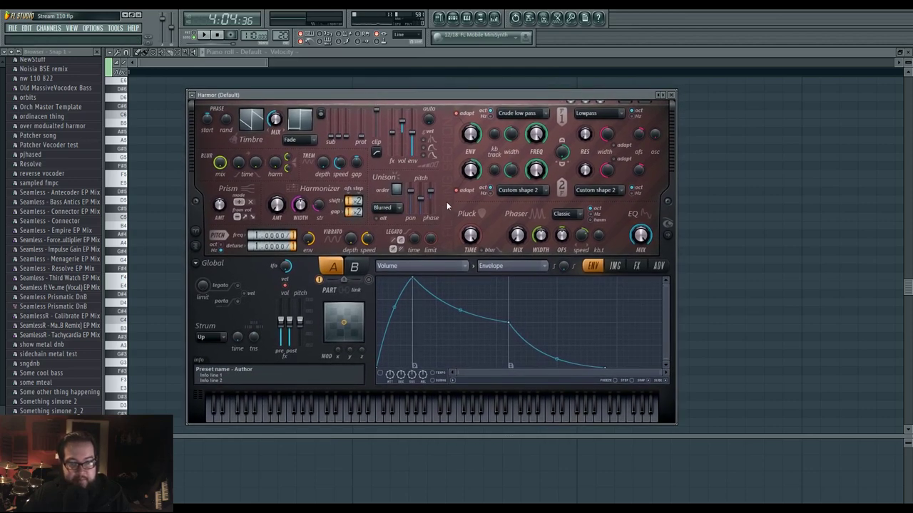
left_click(672, 240)
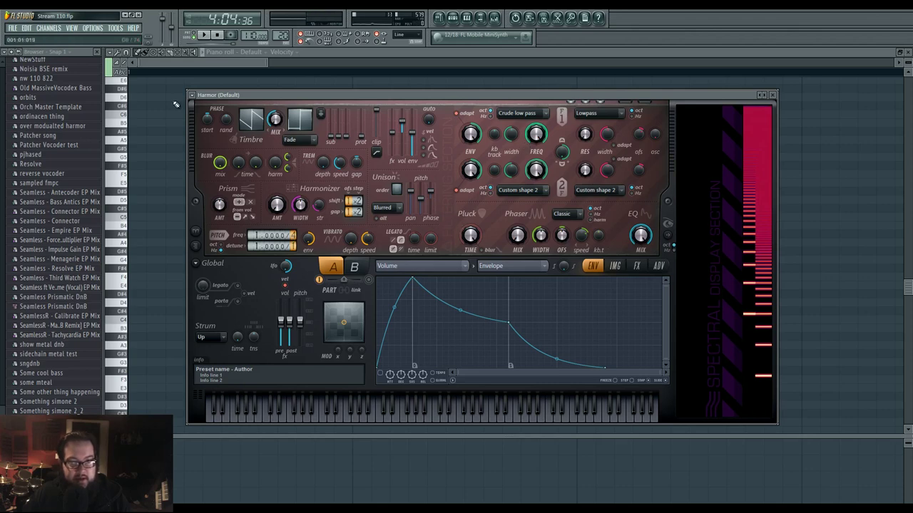
- Audition the filter bass preset while adjusting filter 1's frequency, and switch to the filter bass 2 preset
left_click(189, 95)
mouse_move(207, 120)
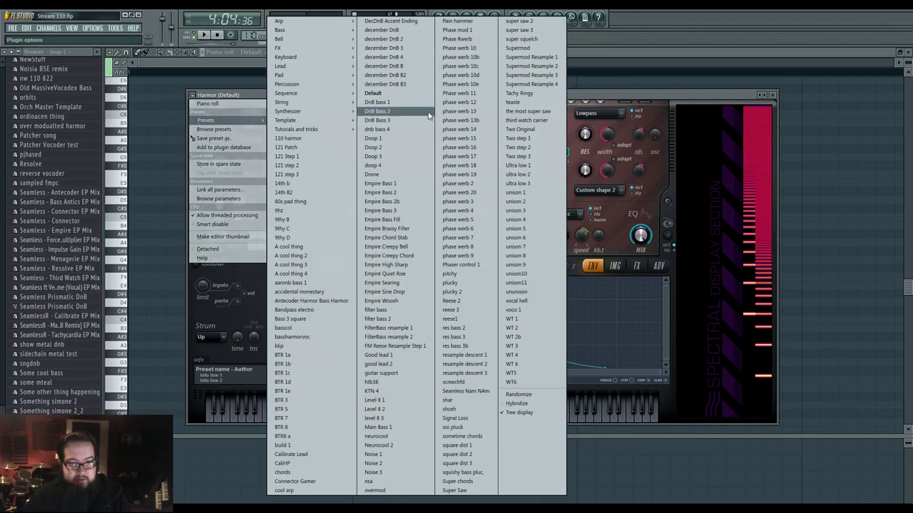
left_click(413, 311)
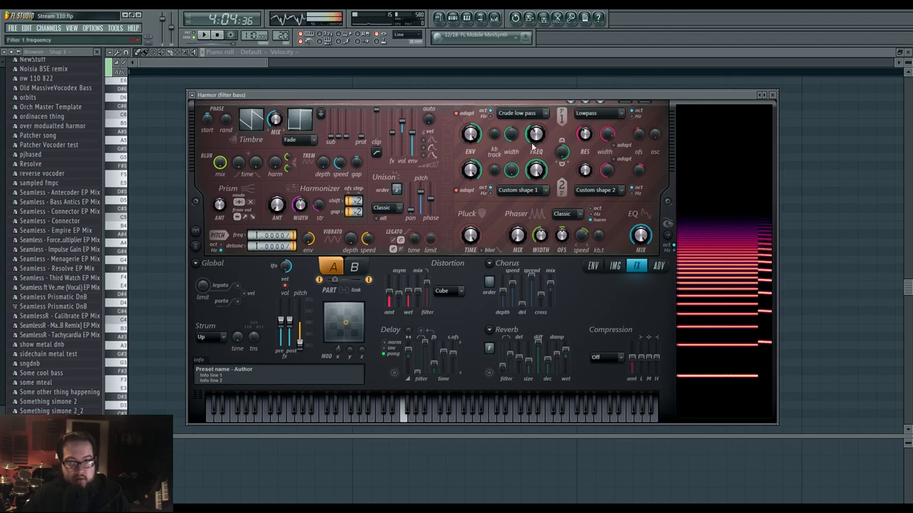
left_click_drag(535, 141, 535, 130)
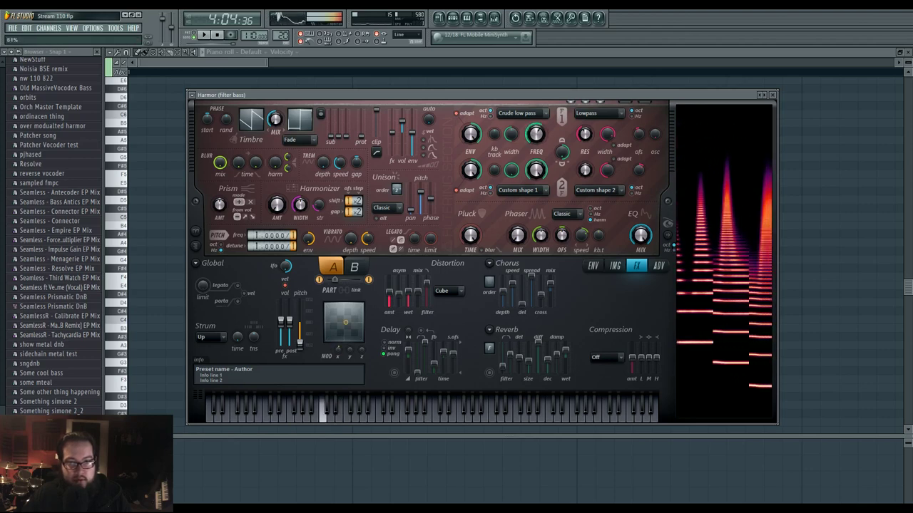
left_click(767, 97)
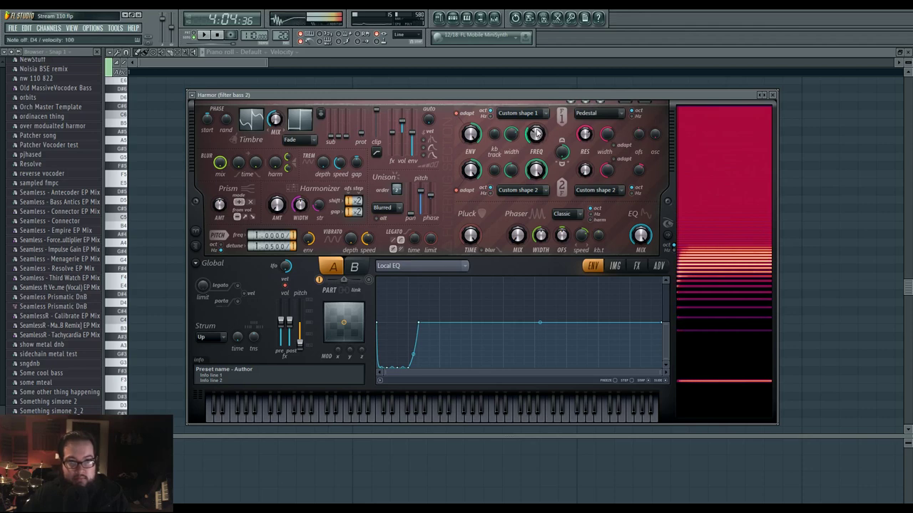
- Route the filter bass 2 channel to mixer insert 28 and name that mixer track "filter bass"
left_click(459, 21)
left_click(348, 316)
left_click(349, 315)
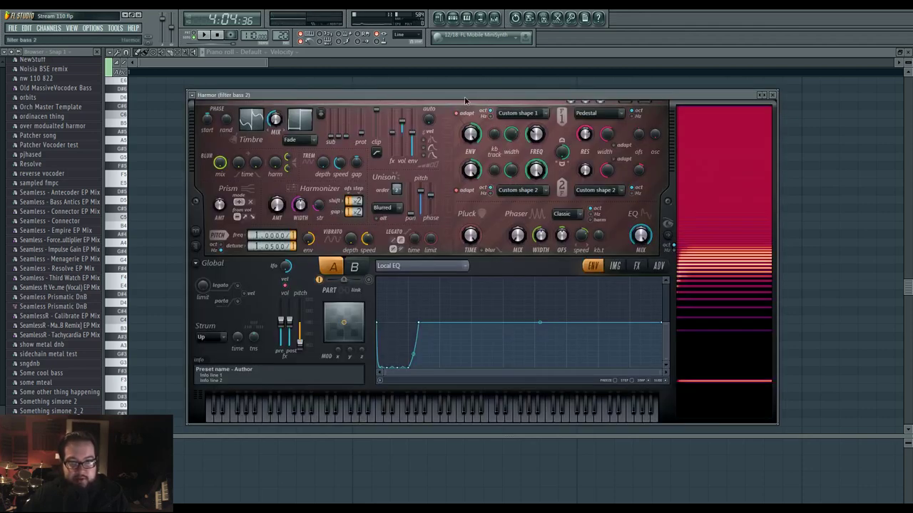
left_click_drag(465, 100, 435, 253)
key("F9")
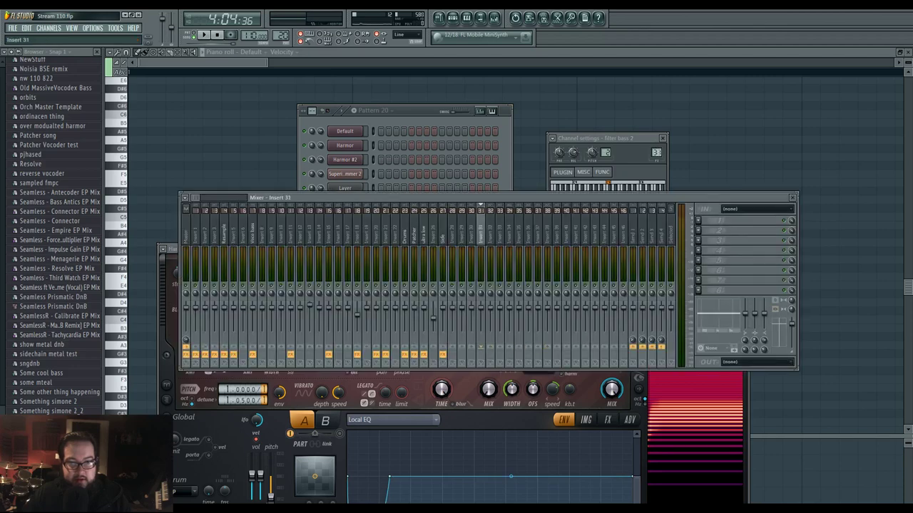
mouse_move(656, 152)
left_mouse_down()
mouse_move(656, 143)
mouse_move(656, 162)
left_mouse_up()
key("space")
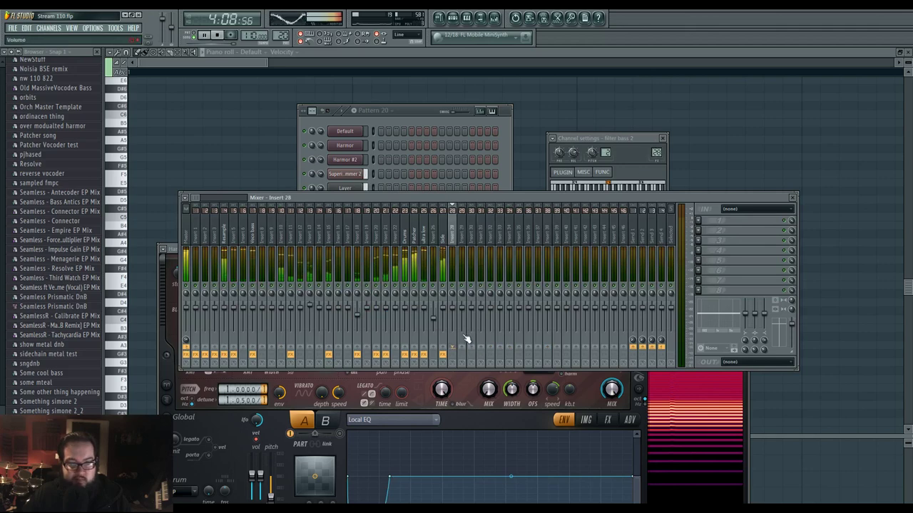
middle_click(455, 239)
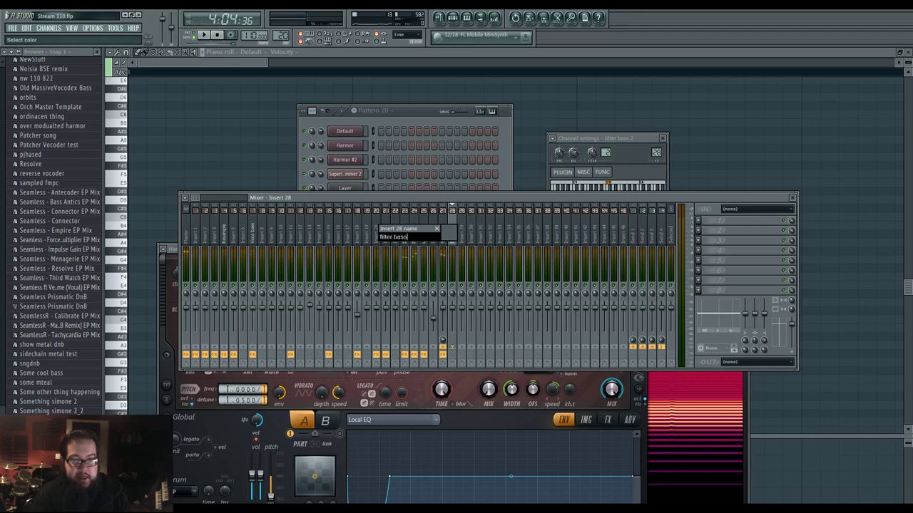
key("Return")
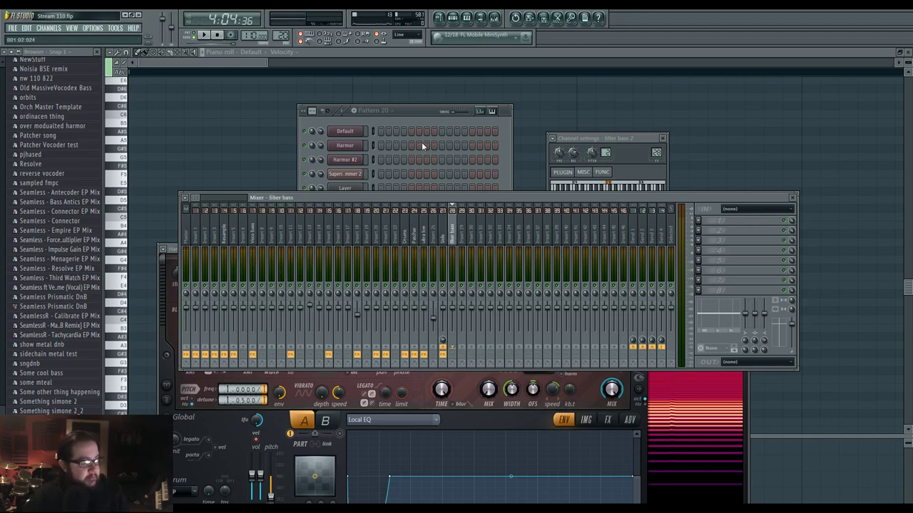
- Bring the filter bass 2 channel back up and insert Fruity Parametric EQ 2 on its mixer track
left_click(375, 111)
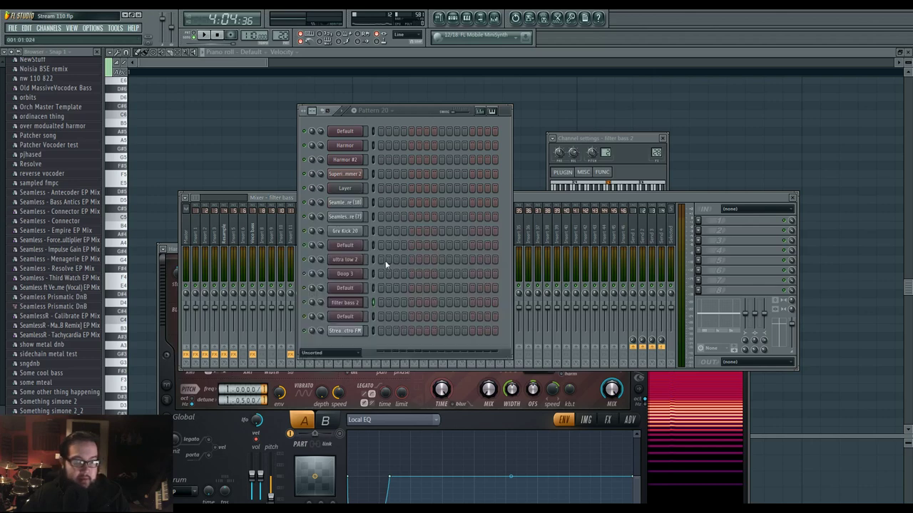
left_click(354, 306)
left_click(354, 306)
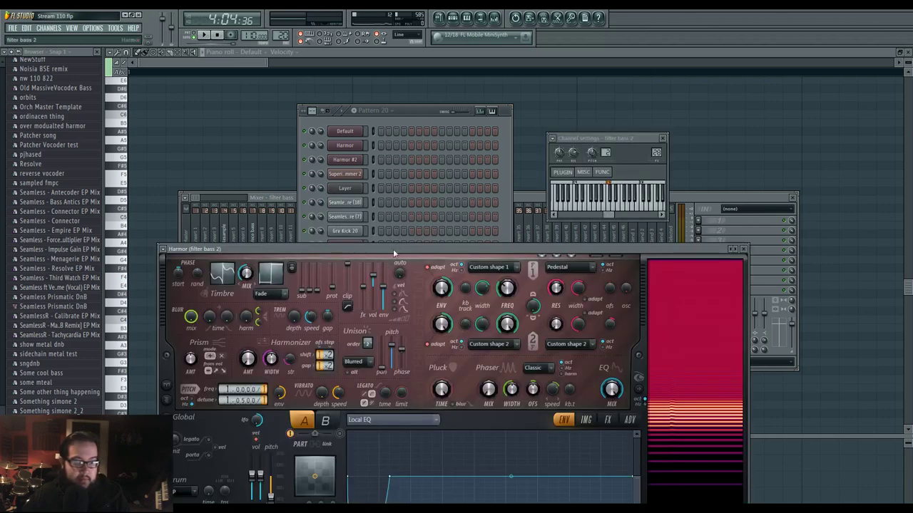
left_click(416, 111)
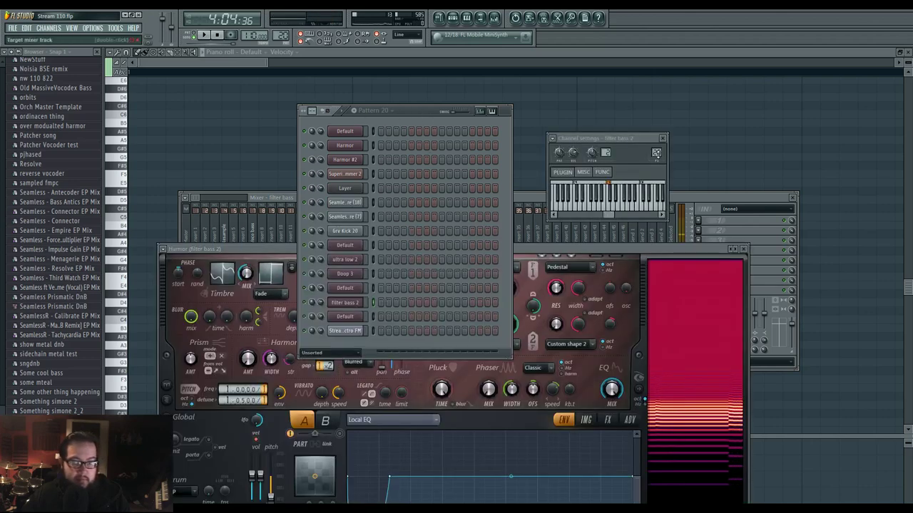
left_click(699, 226)
left_click(800, 339)
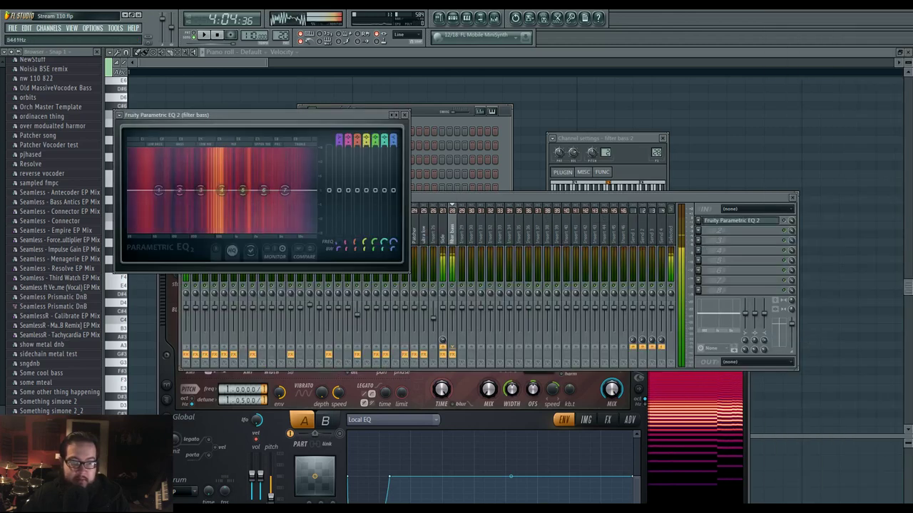
- Lower bands 4 and 5 in the EQ to dip the mids, and adjust band 1
left_click_drag(217, 201, 219, 203)
left_click_drag(242, 190, 267, 203)
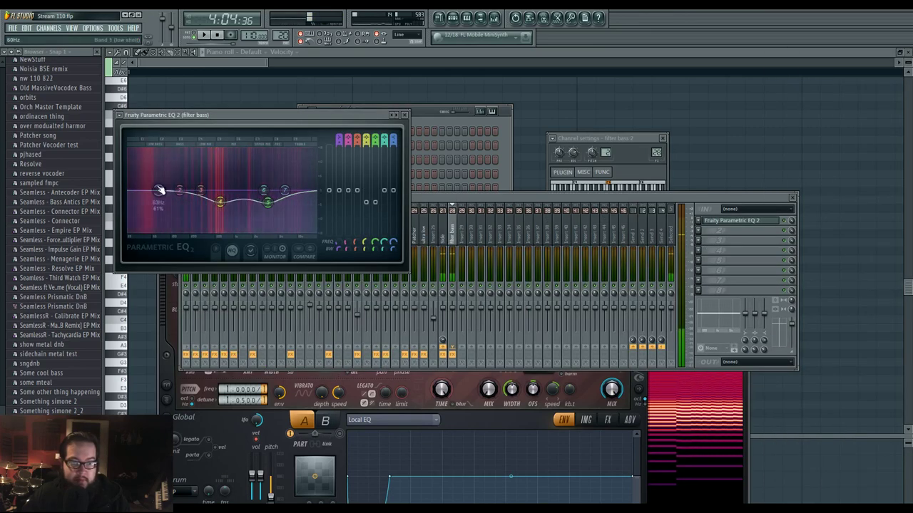
left_click_drag(159, 191, 158, 192)
- Open filter bass 2 in the piano roll, write half-beat notes on E4 and E5 from bar 1, and audition them in pattern mode
left_click(446, 125)
right_click(353, 307)
left_click(381, 301)
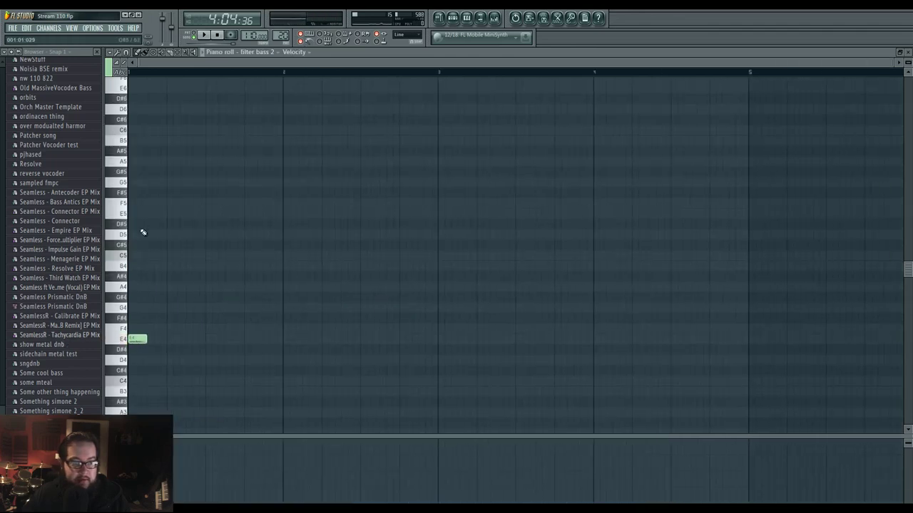
left_click(146, 214)
left_click(192, 37)
key("space")
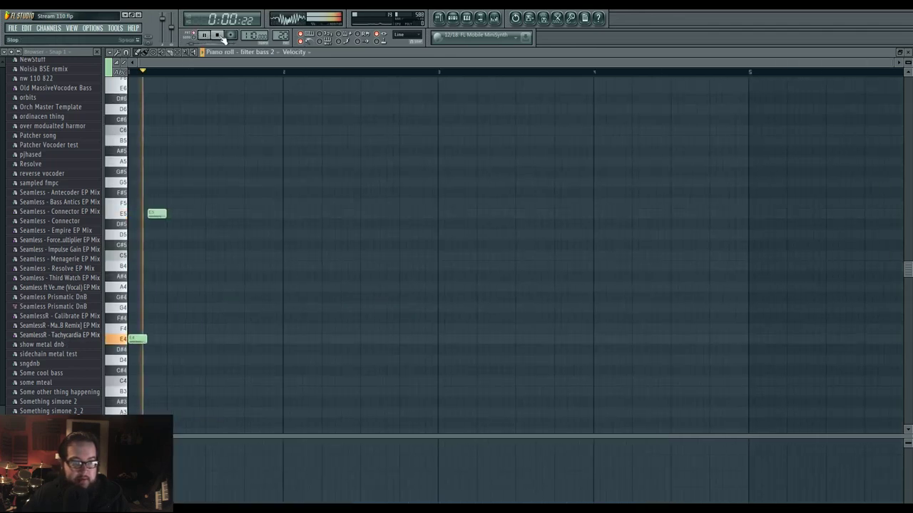
key("space")
key("space")
key("space")
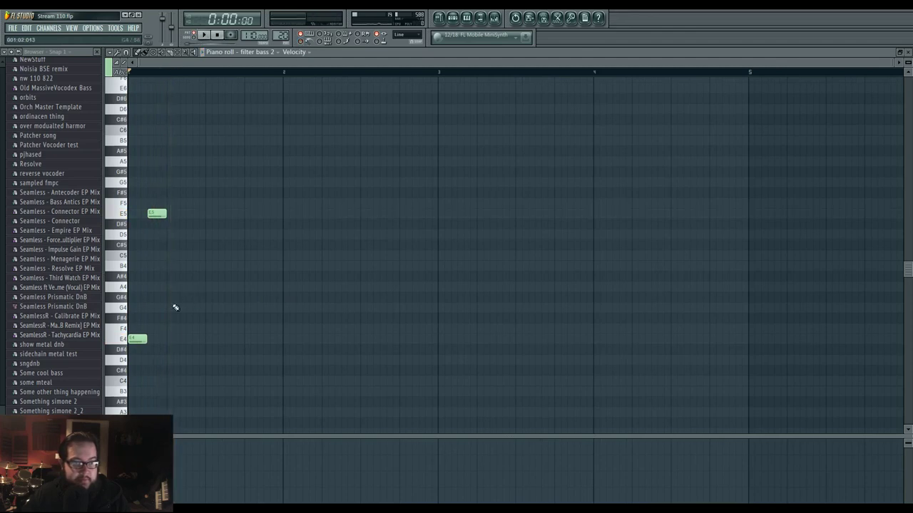
scroll(197, 302, "up", 3)
left_click(201, 233)
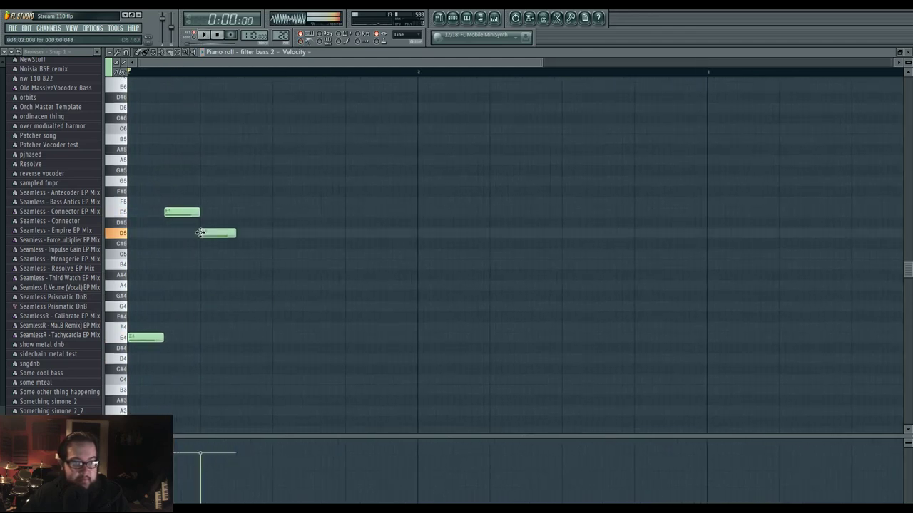
left_click(205, 340)
right_click(206, 341)
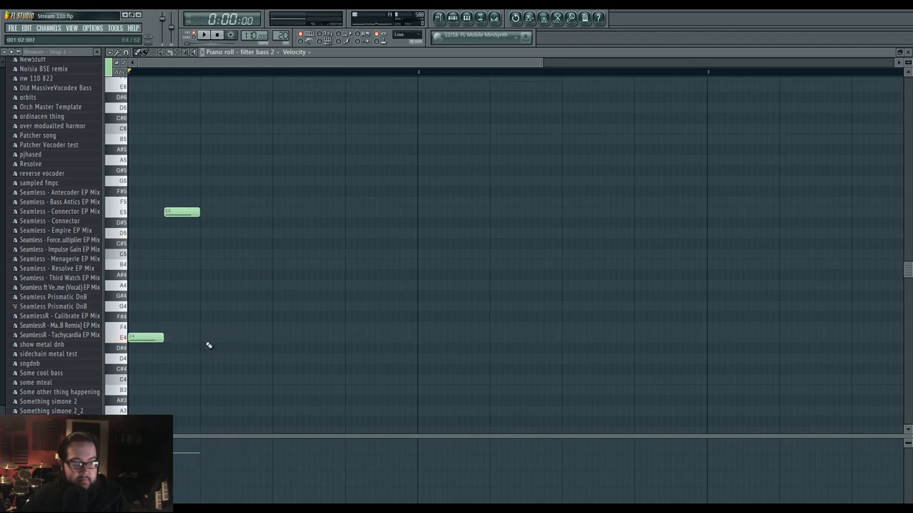
- Add a D5 note on beat 2 of bar 1, followed by a shorter D4 and another D5, and audition the phrase
left_click(200, 233)
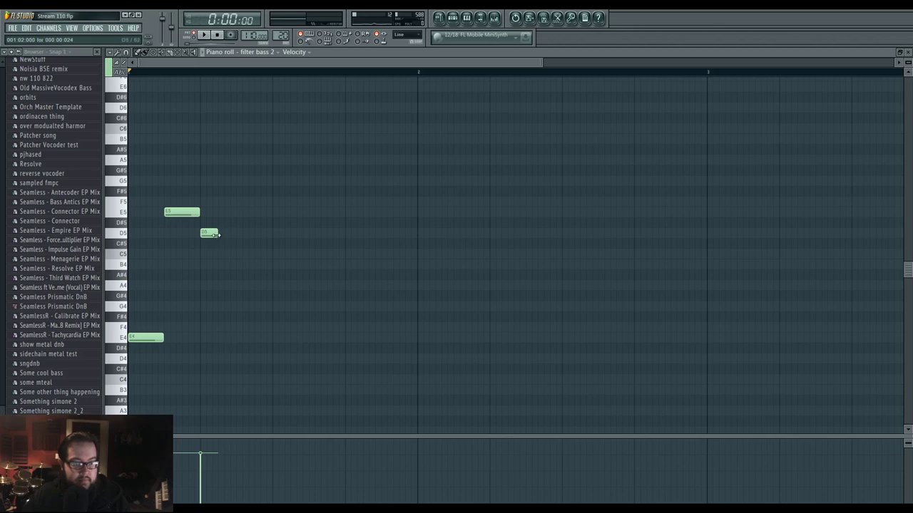
scroll(230, 238, "down", 2)
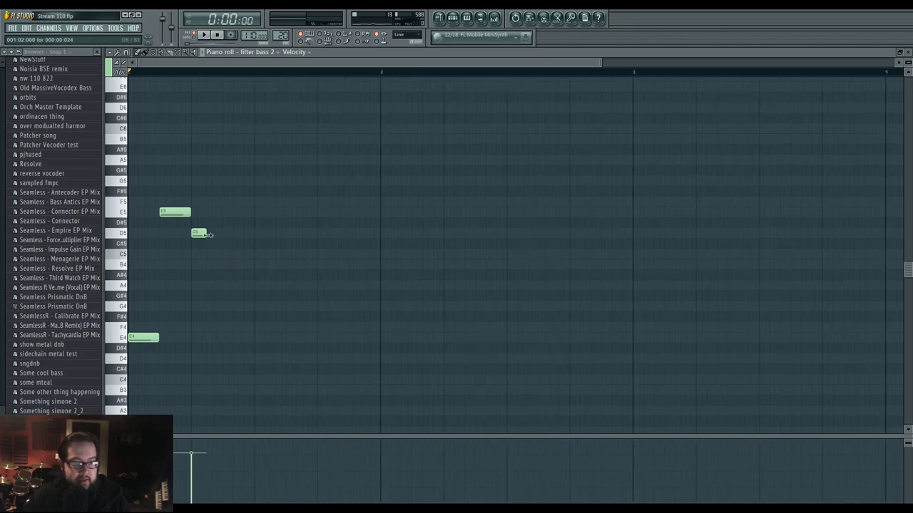
left_click_drag(229, 360, 224, 360)
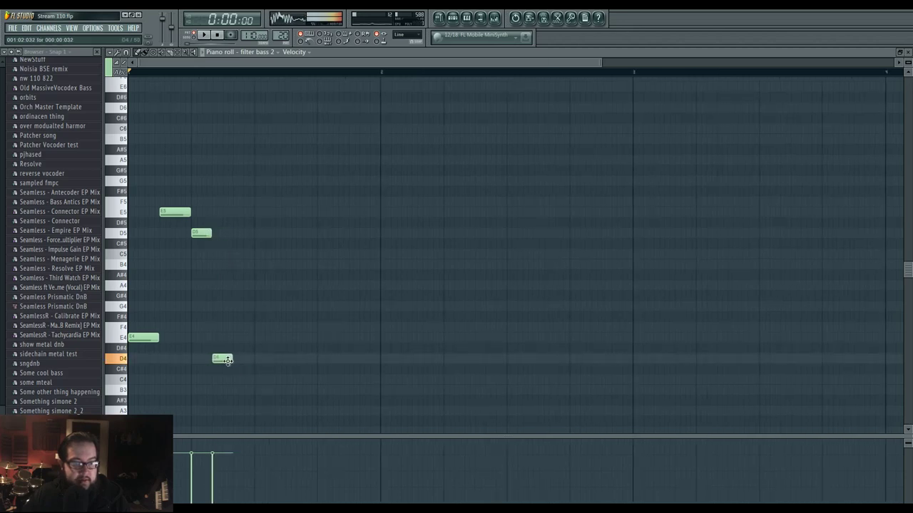
left_click(226, 234)
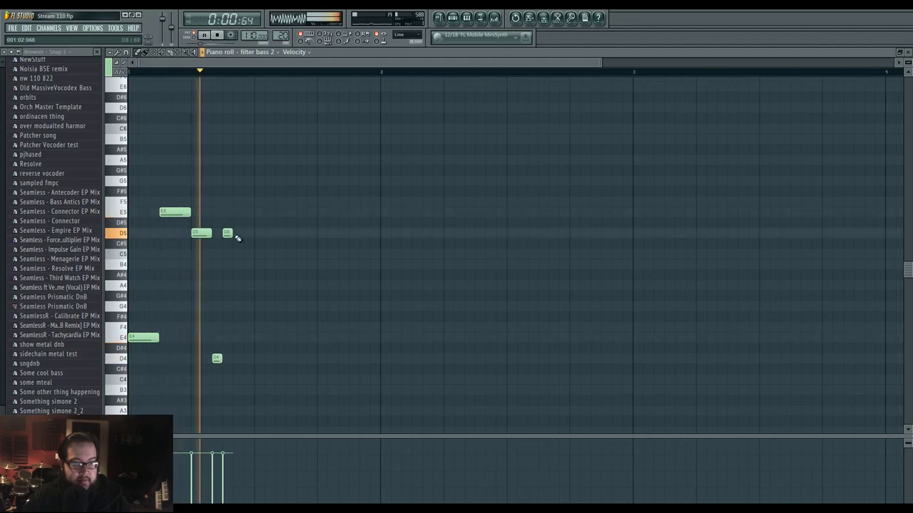
left_click_drag(232, 234, 254, 237)
key("space")
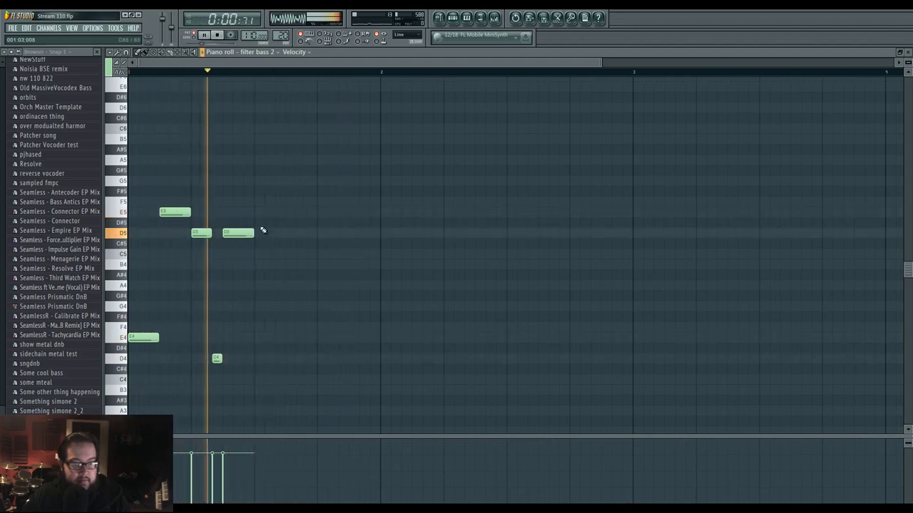
key("space")
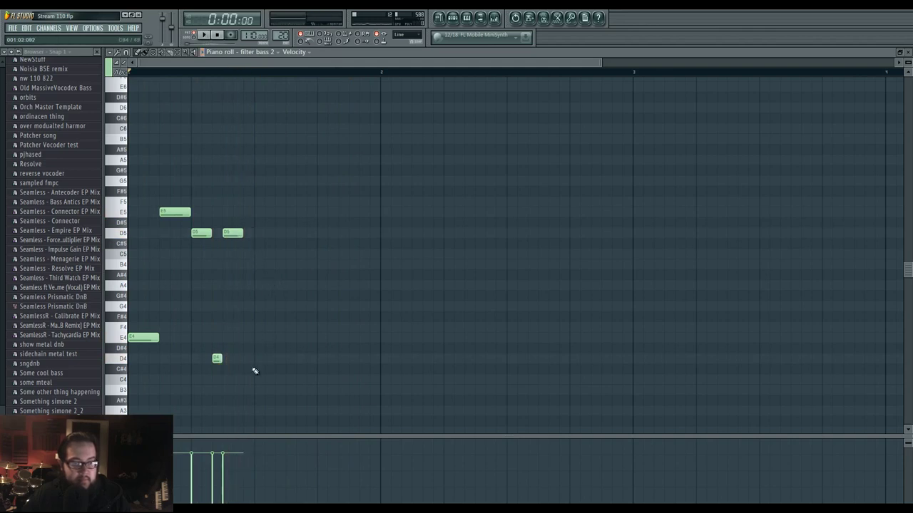
- Complete bar 1 with D4, E4, E5, short G5, E5 and D5 notes and a half-beat G5, and play it
left_click(262, 358)
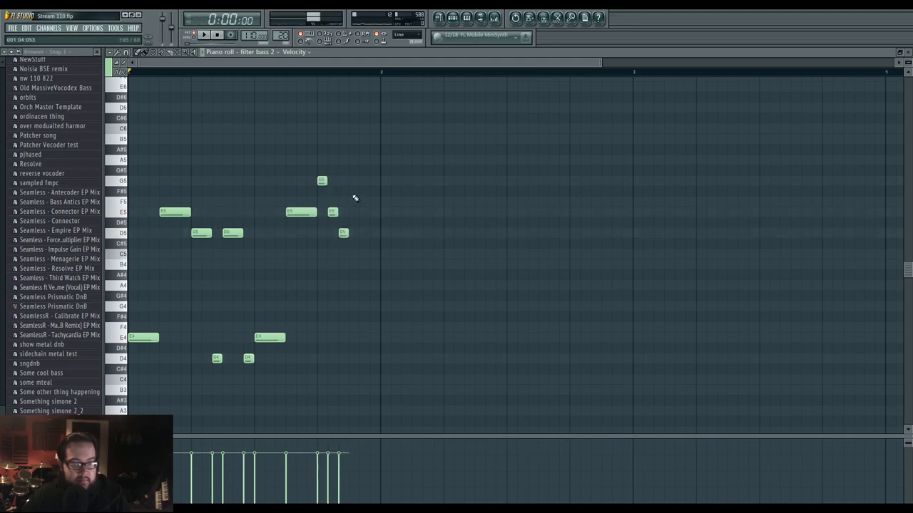
left_click_drag(355, 182, 379, 183)
key("space")
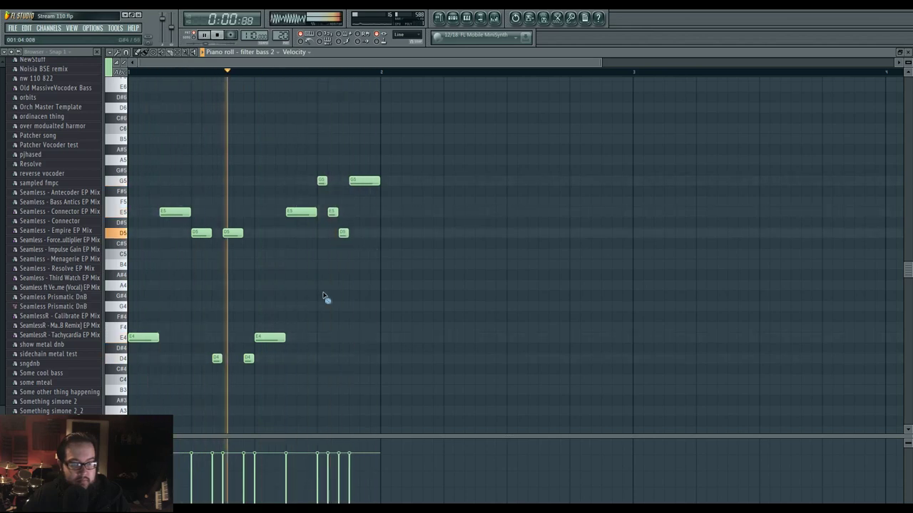
- Duplicate the one-bar phrase so that it fills bars 1 and 2, and play the pattern
left_click_drag(136, 147, 367, 374)
left_click(329, 332, "ctrl")
key("space")
left_click_drag(133, 152, 438, 377)
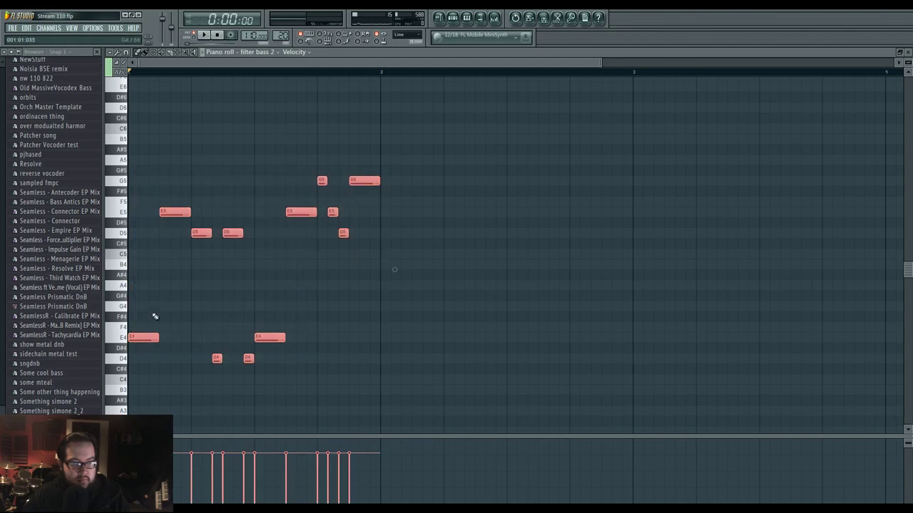
left_click_drag(147, 340, 398, 341)
key("ctrl+b")
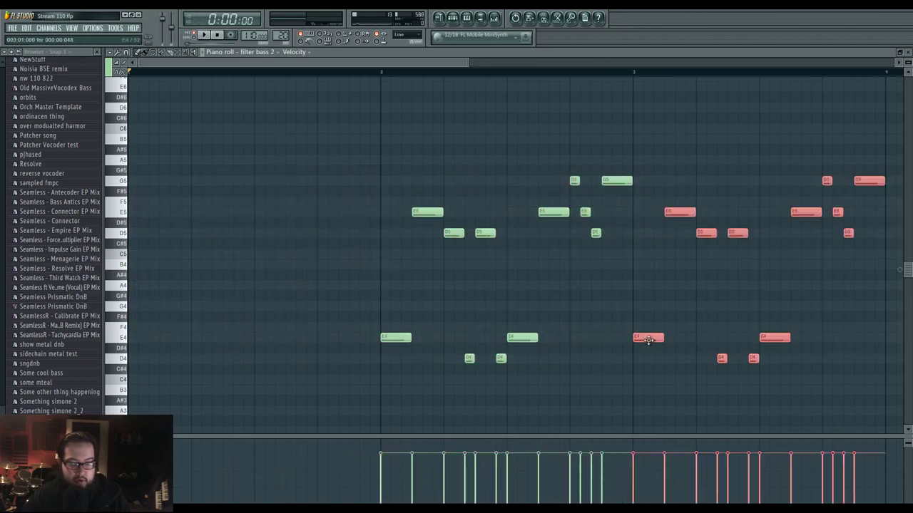
left_click_drag(648, 341, 49, 346)
key("space")
left_click(305, 285)
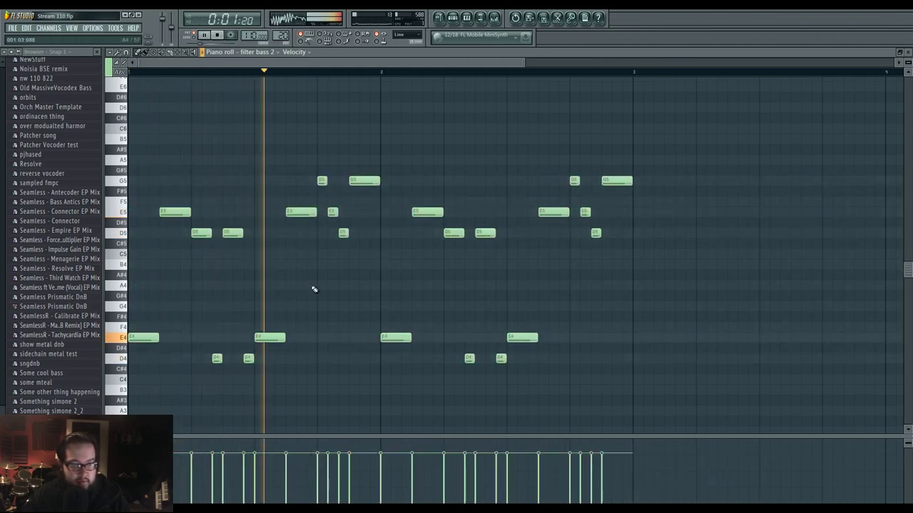
- In bar 1, delete the short G5 and E5, lengthen the beat-3 E4, and start the following E5 where it ends
key("space")
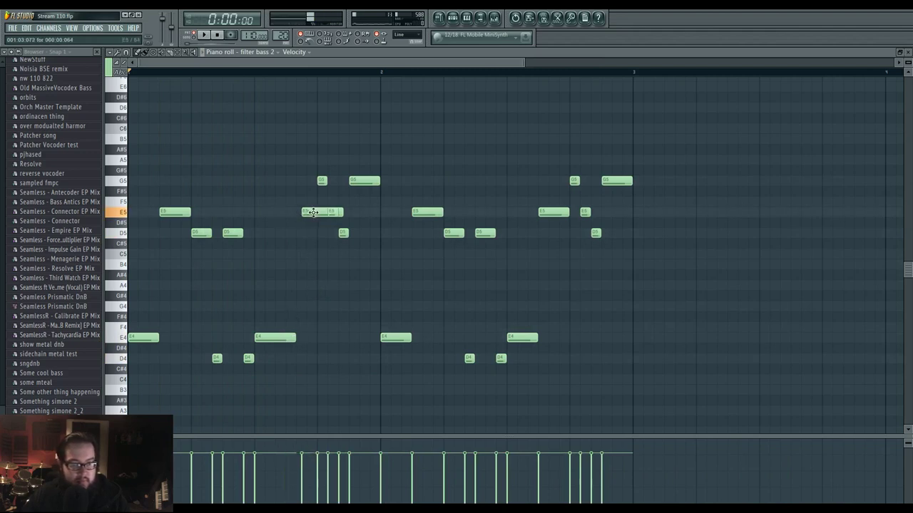
key("space")
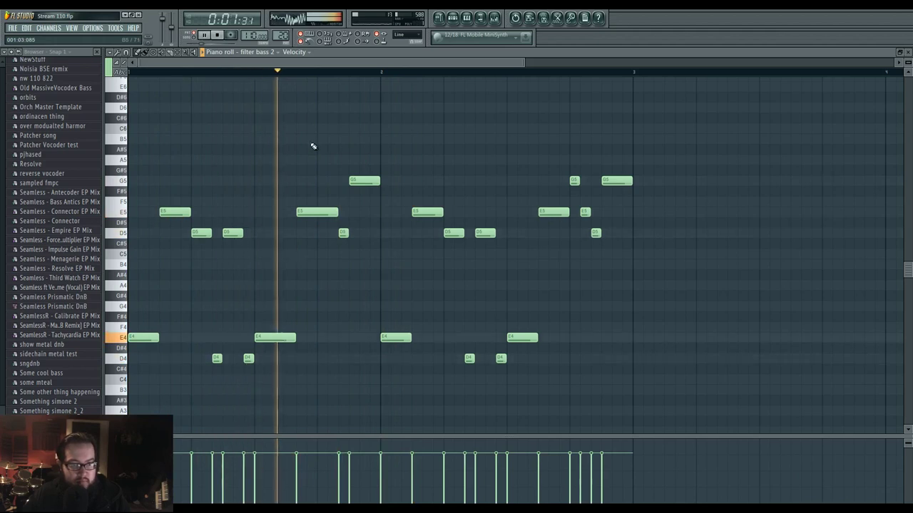
left_click_drag(294, 338, 302, 337)
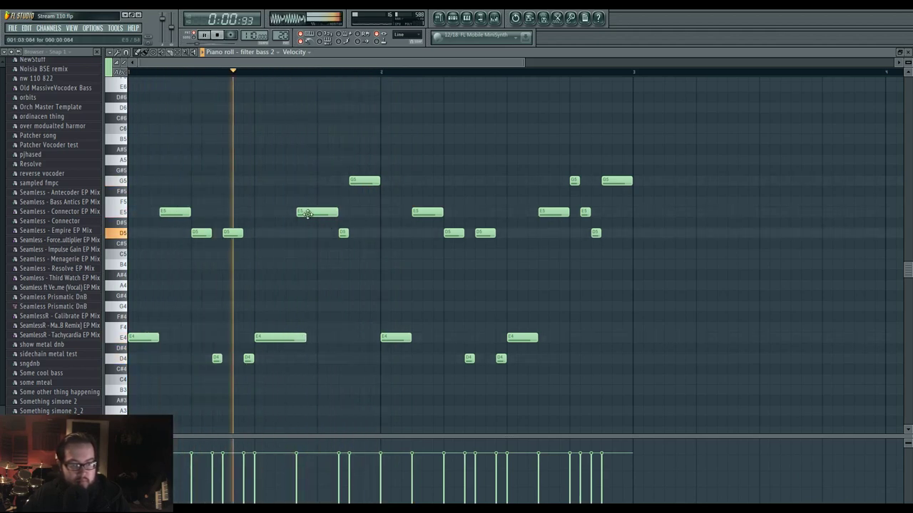
left_click_drag(307, 212, 337, 213)
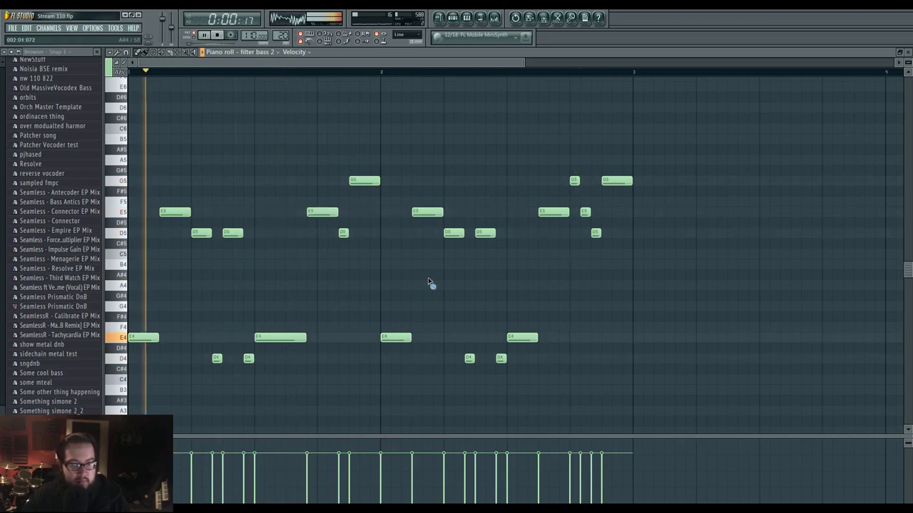
- Reopen filter bass 2's Harmor window, move it up, and adjust filter 1's frequency during playback
left_click(458, 18)
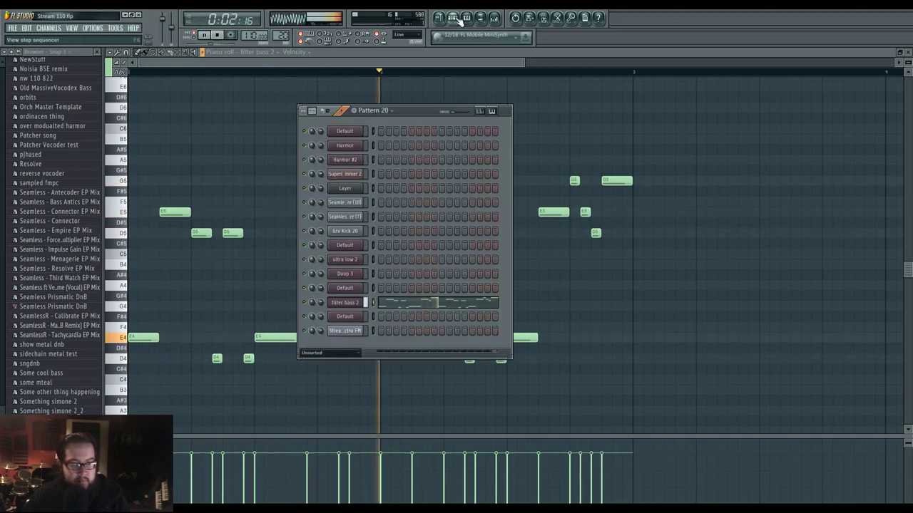
key("space")
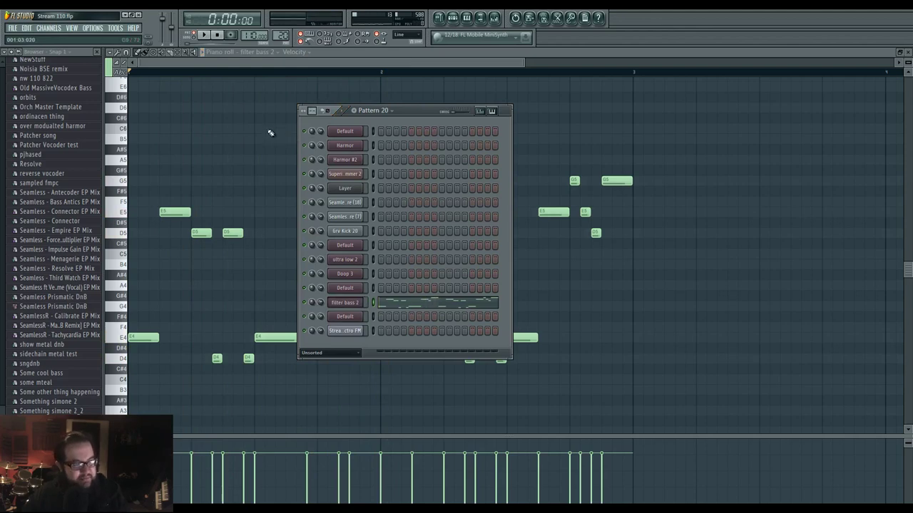
left_click(346, 303)
key("space")
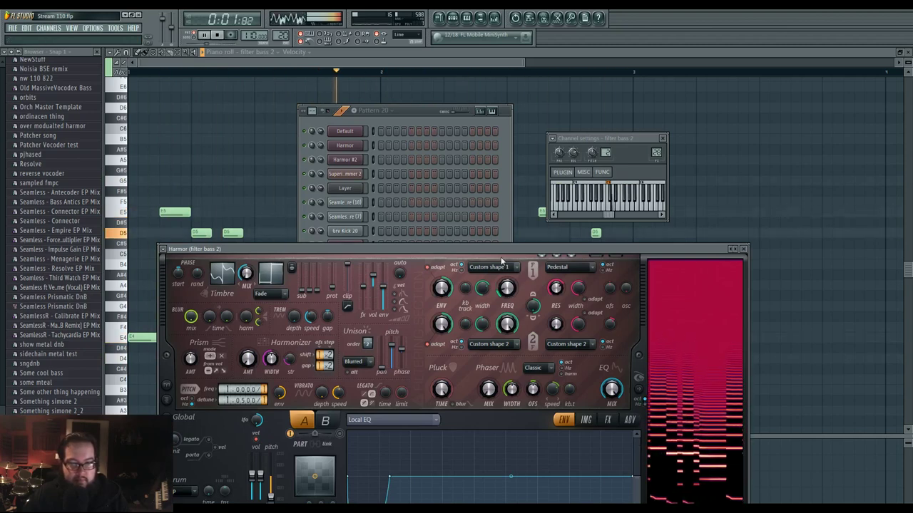
left_click_drag(502, 250, 502, 154)
left_click_drag(506, 193, 508, 198)
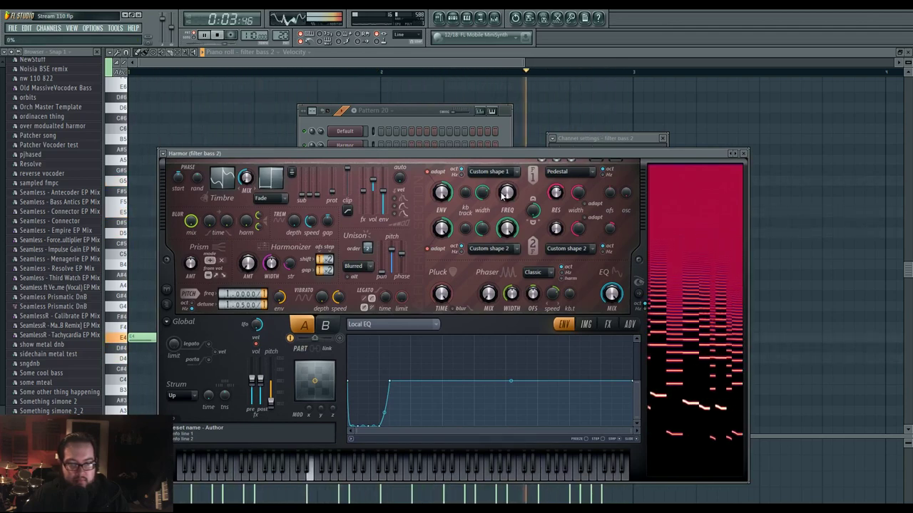
key("space")
- Show filter bass 2's harmonic unison pitch curve, lower its first point to about mid-height, and play the pattern
left_click(406, 325)
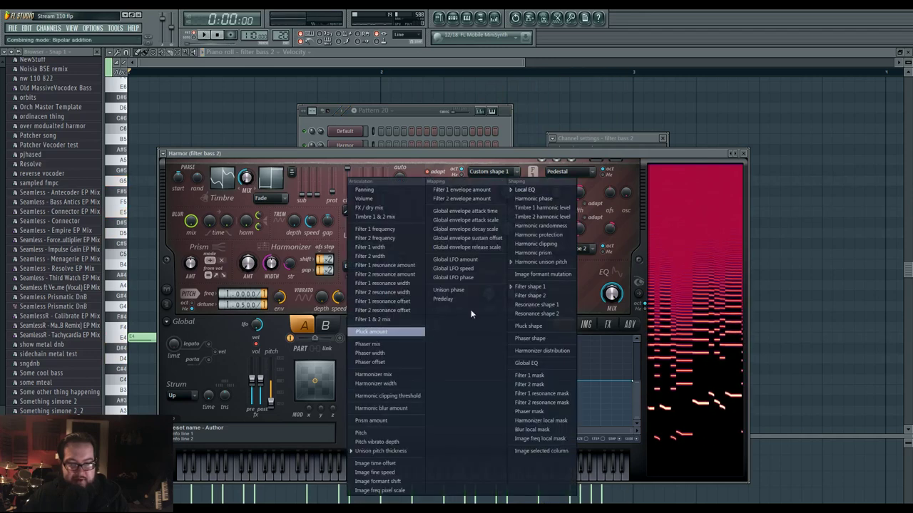
left_click(542, 253)
left_click(442, 326)
left_click(538, 262)
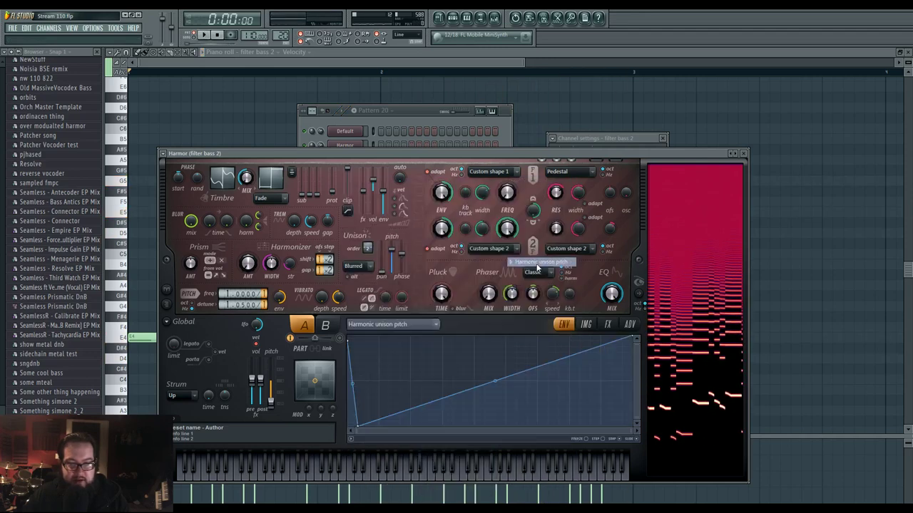
key("space")
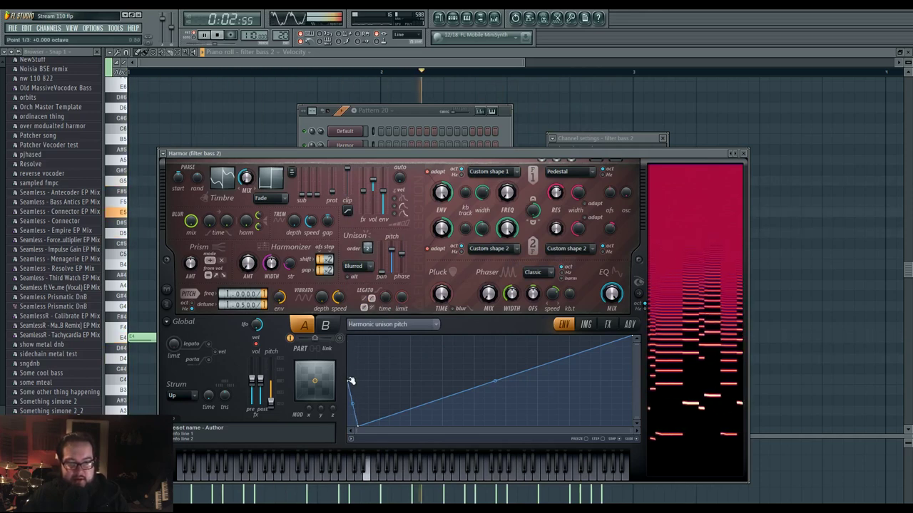
key("space")
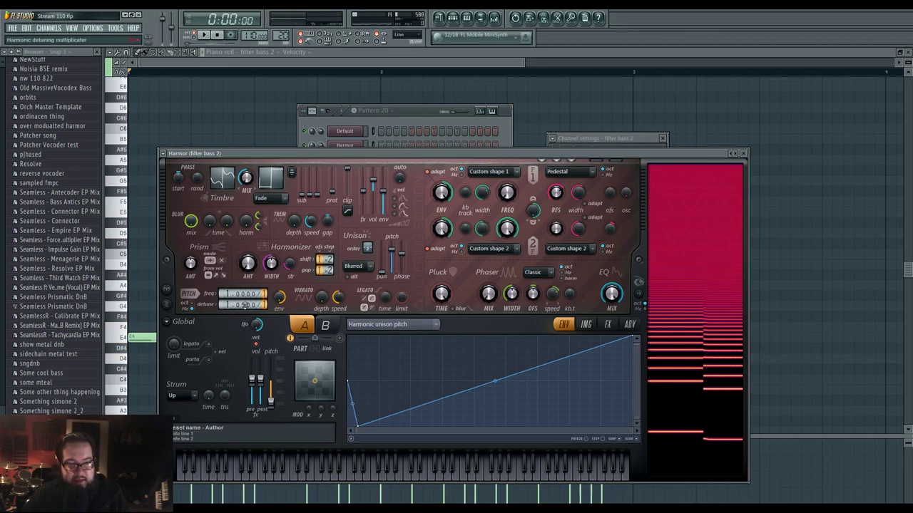
key("space")
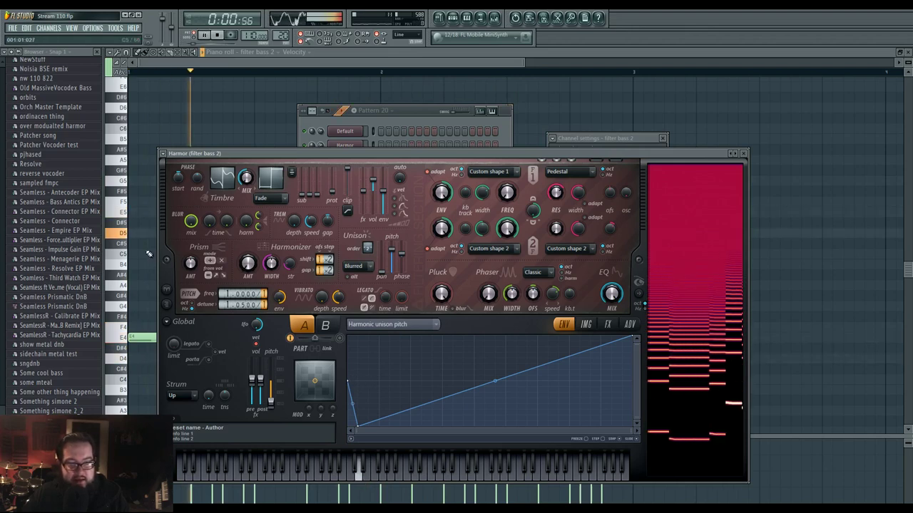
- Select all the riff's notes, and open the Harmor of the Default channel below filter bass 2 to check its pitch slider
left_click(148, 250)
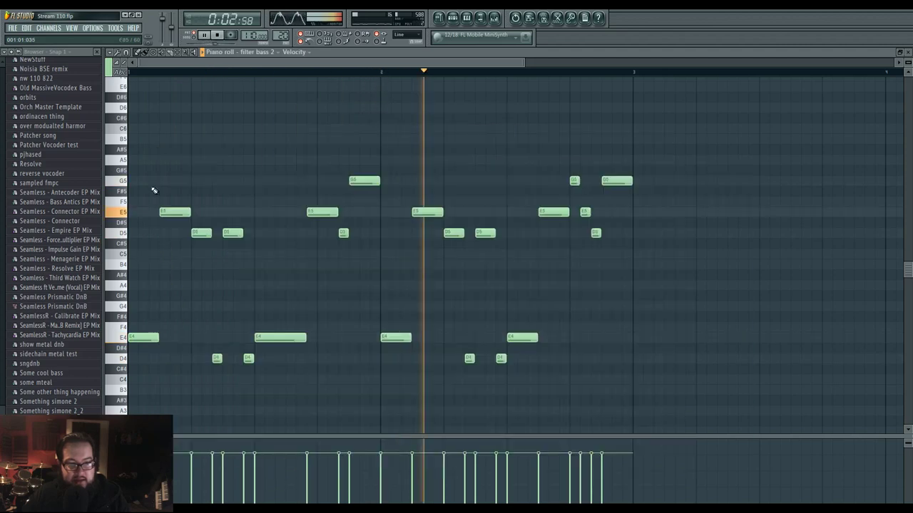
left_click_drag(150, 134, 642, 385)
left_click(455, 19)
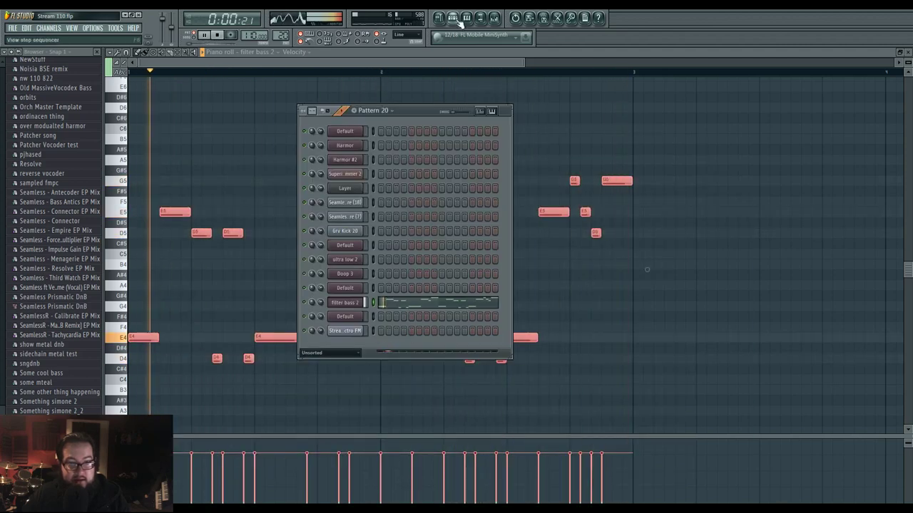
left_click(354, 315)
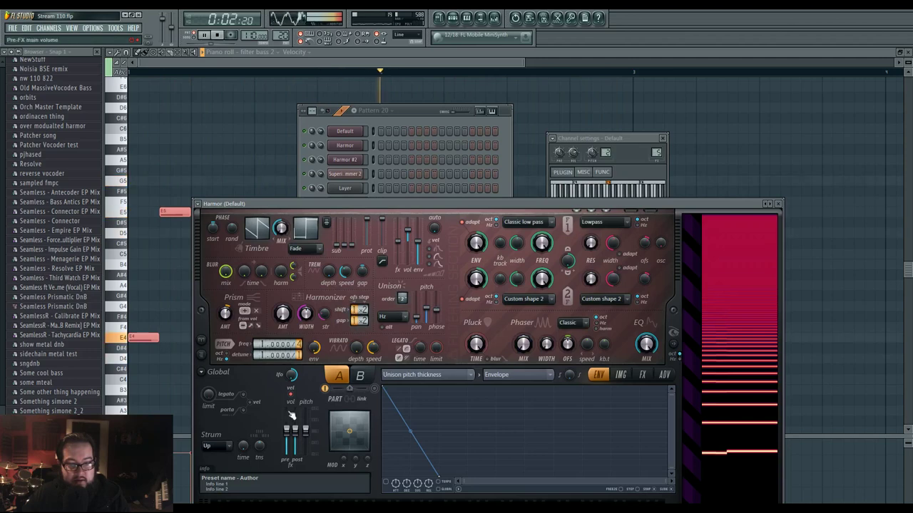
left_click(307, 458, "alt")
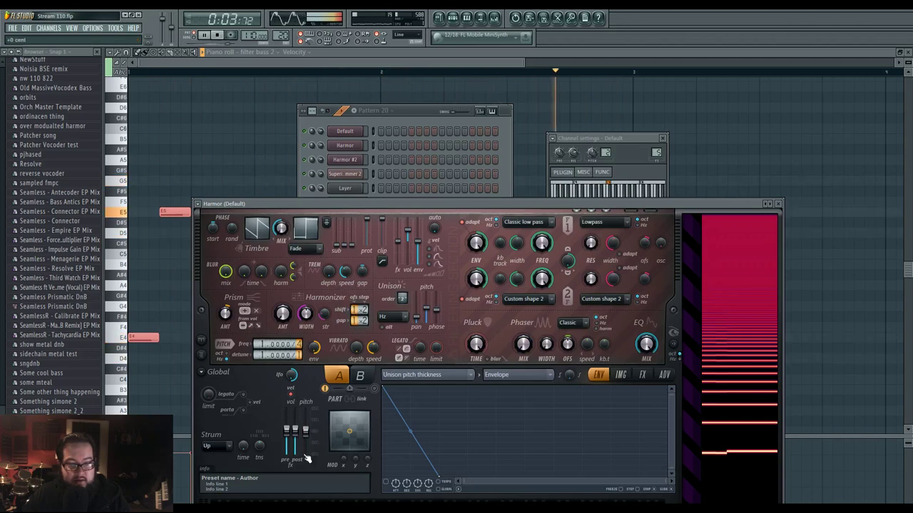
left_click(416, 112)
key("space")
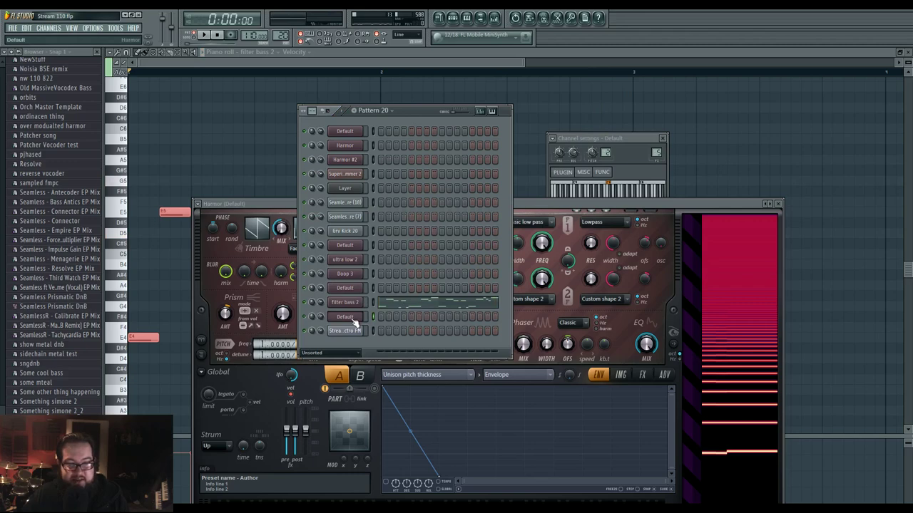
- Show the harmonic unison pitch curve in the Harmor of the Default channel below filter bass 2 for reference
left_click(352, 318)
left_click(351, 318)
left_click(447, 379)
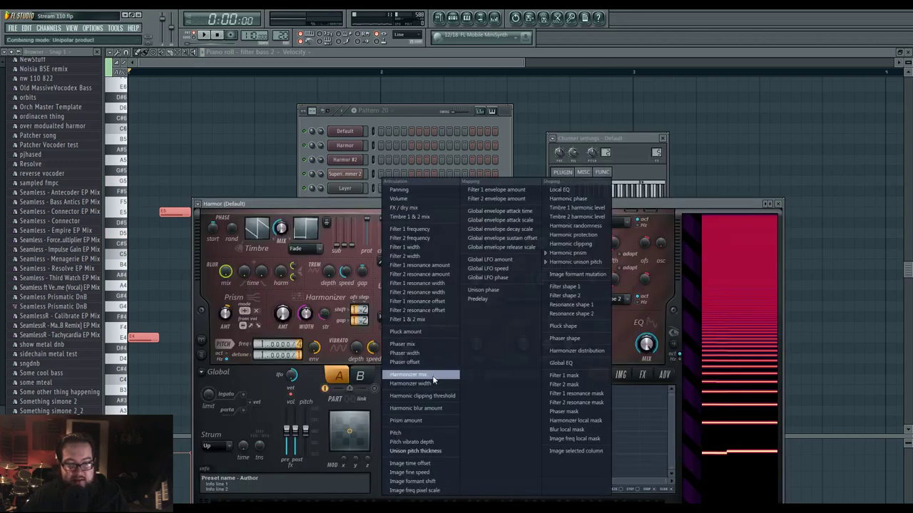
left_click(554, 272)
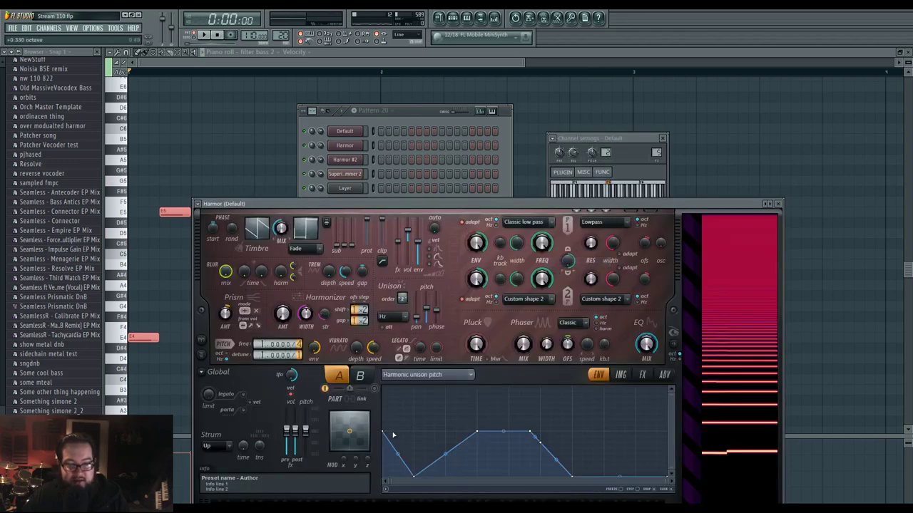
left_click(429, 123)
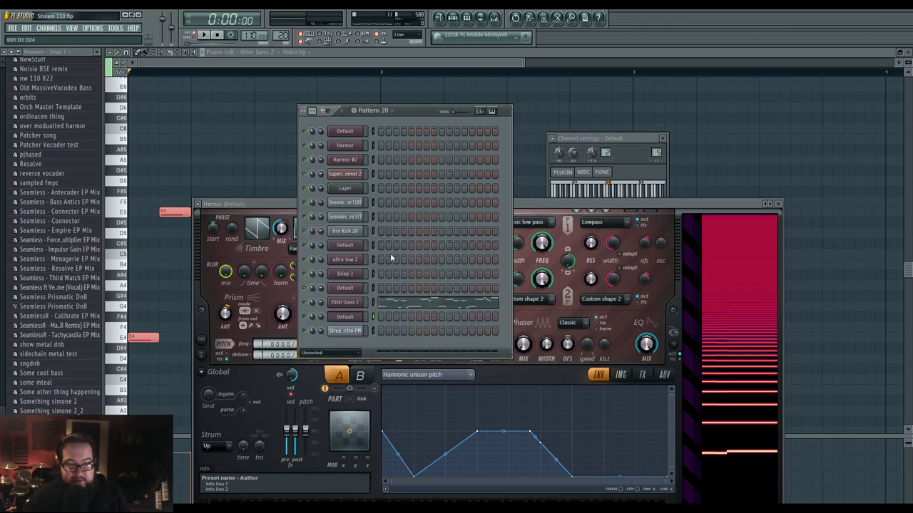
- In filter bass 2's Harmor, centre the pitch slider, set frequency to 1.0000/4 and detune to 1.0100, and raise the first harmonic unison pitch point
left_click(346, 302)
key("space")
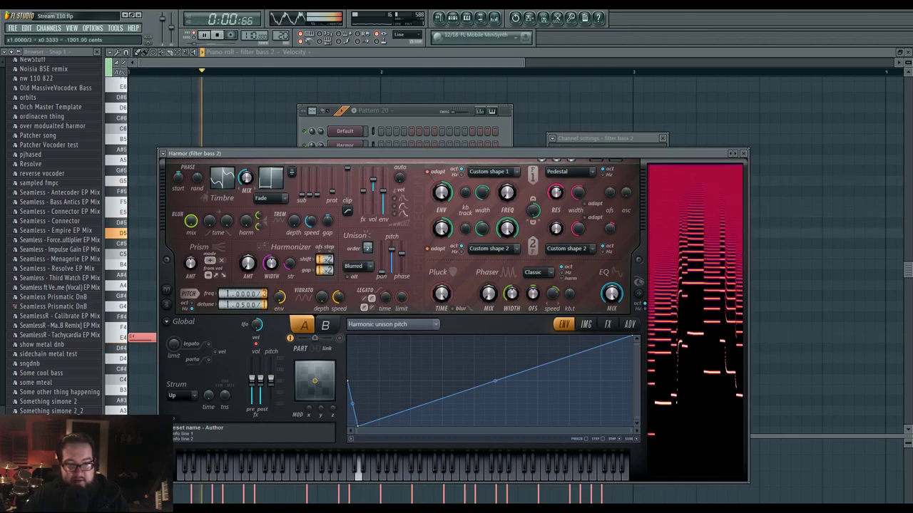
scroll(268, 295, "up", 2)
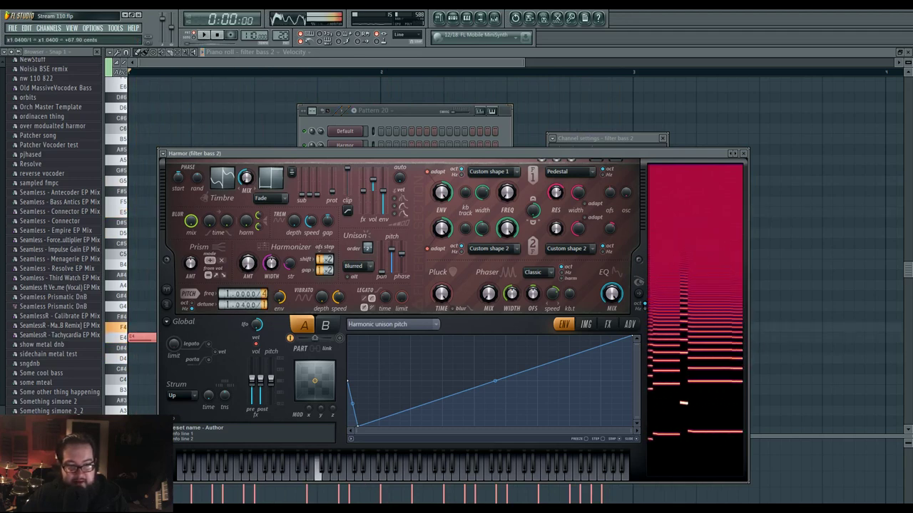
key("space")
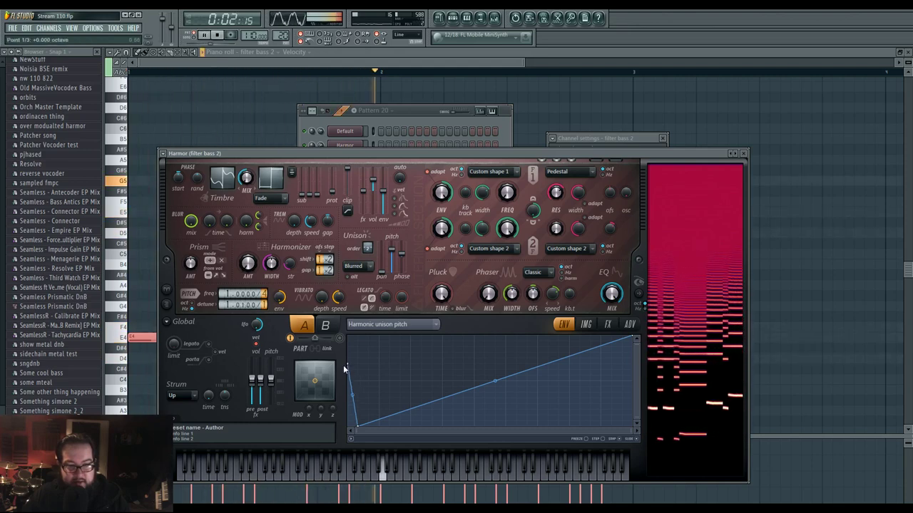
left_click_drag(347, 369, 348, 351)
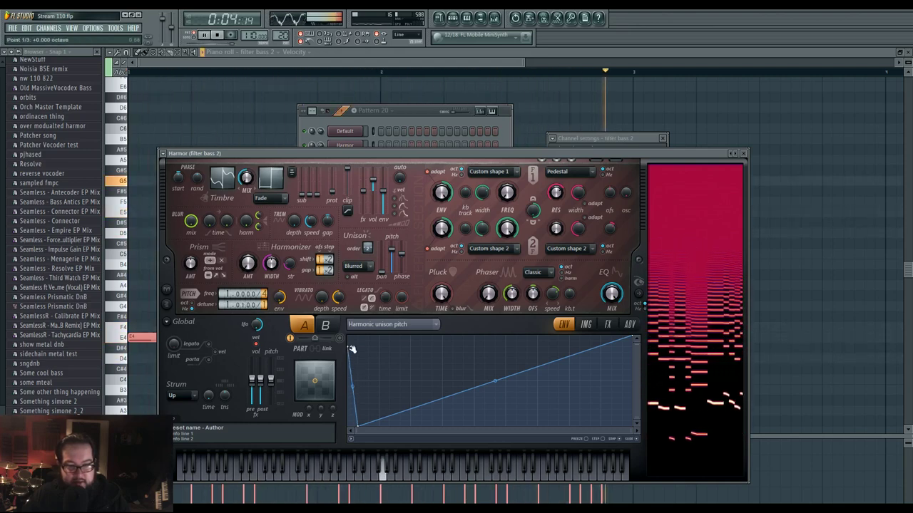
- Enable filter bass 2's unison pitch thickness envelope, raise its end point to about 19%, and flatten its curve during playback
left_click(396, 250)
left_click_drag(367, 426, 376, 427)
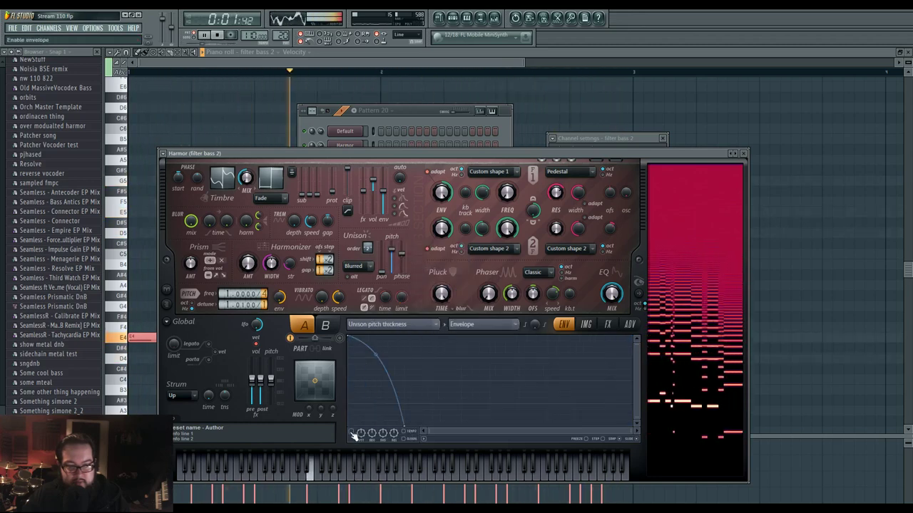
left_click(353, 435)
left_click_drag(405, 427, 405, 410)
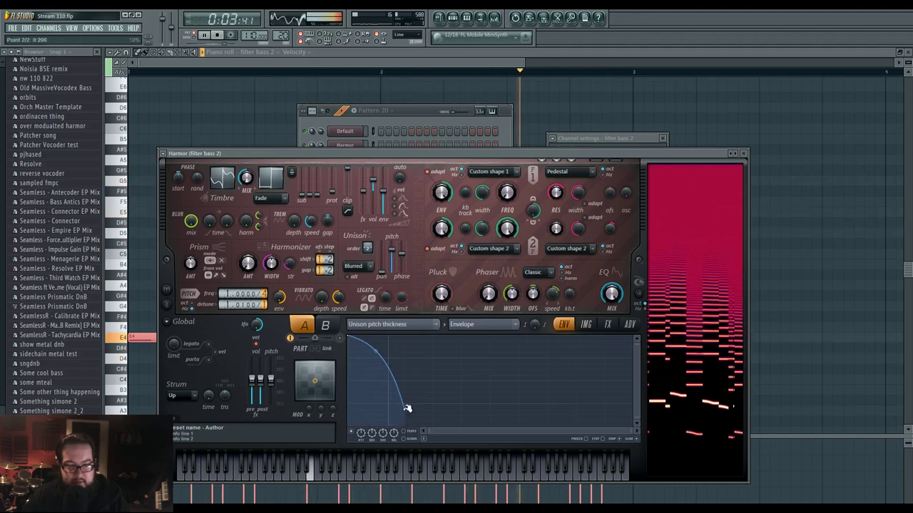
mouse_move(376, 352)
left_mouse_down()
mouse_move(375, 394)
mouse_move(376, 359)
left_mouse_up()
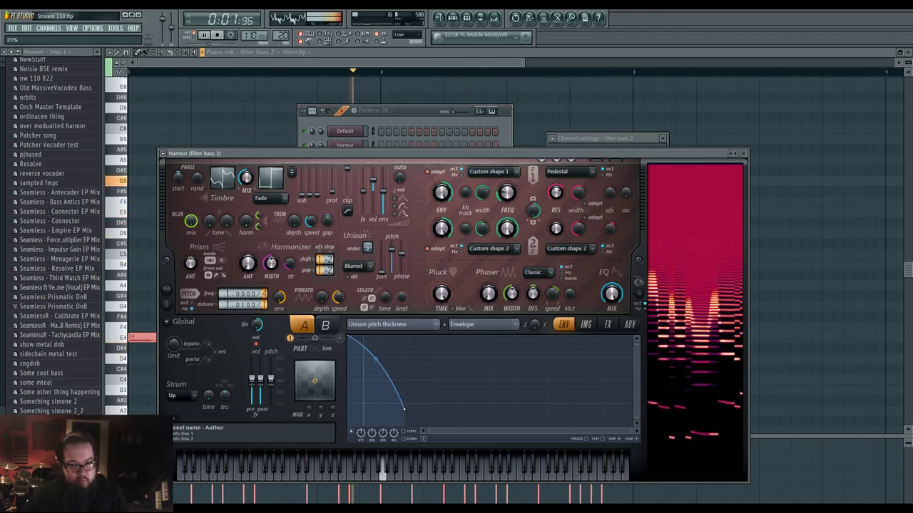
key("space")
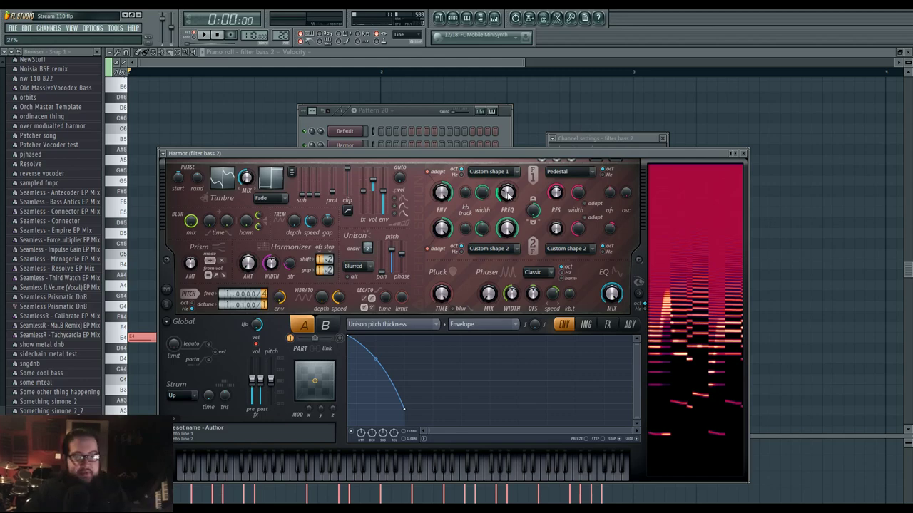
- Move filter bass 2's Harmor window up and play the pattern briefly
left_click_drag(428, 157, 444, 100)
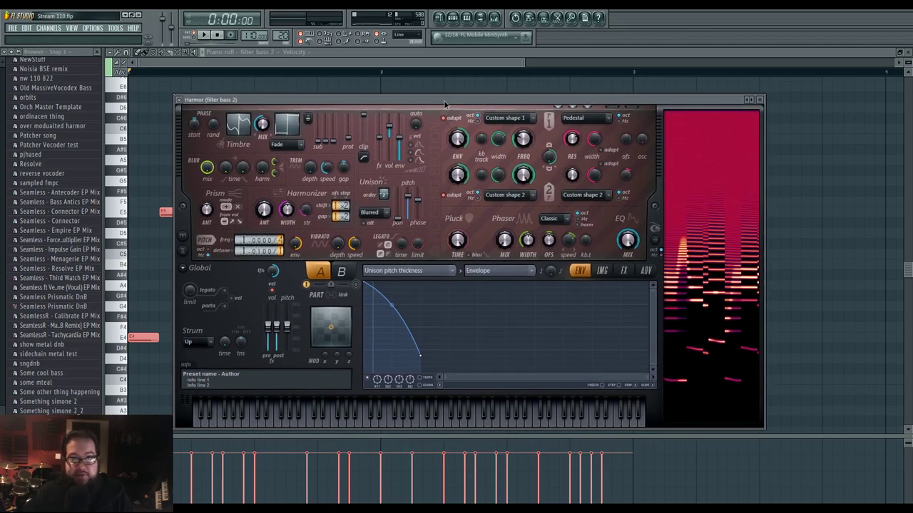
left_click_drag(444, 104, 444, 103)
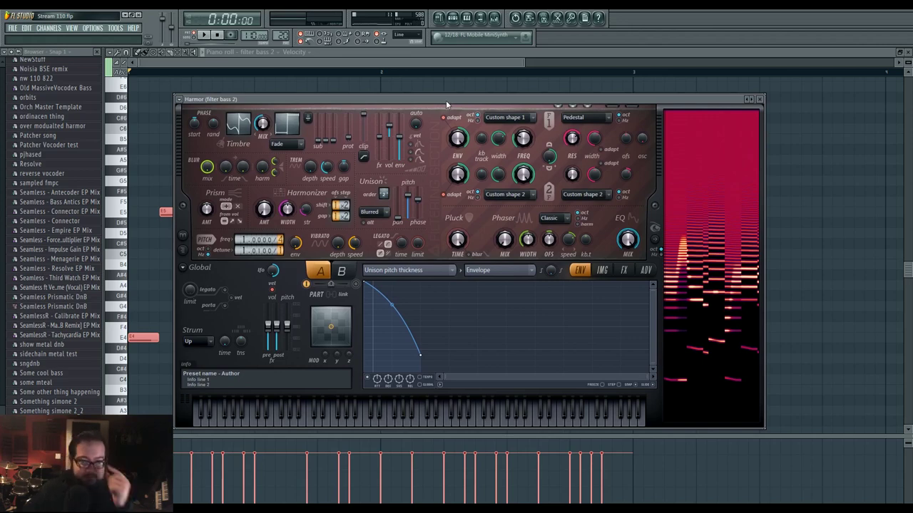
key("space")
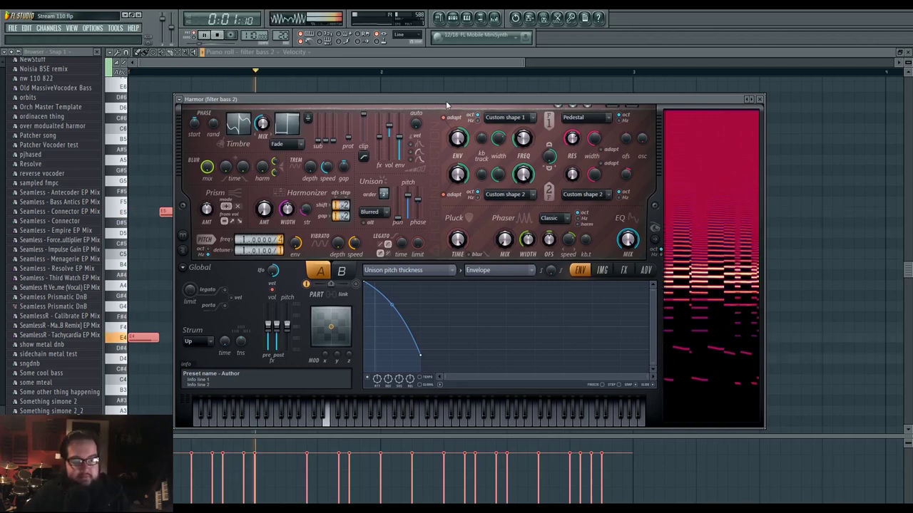
key("space")
- Bring the filter bass 2 piano roll forward and clear the note selection to look over the riff
left_click(160, 270)
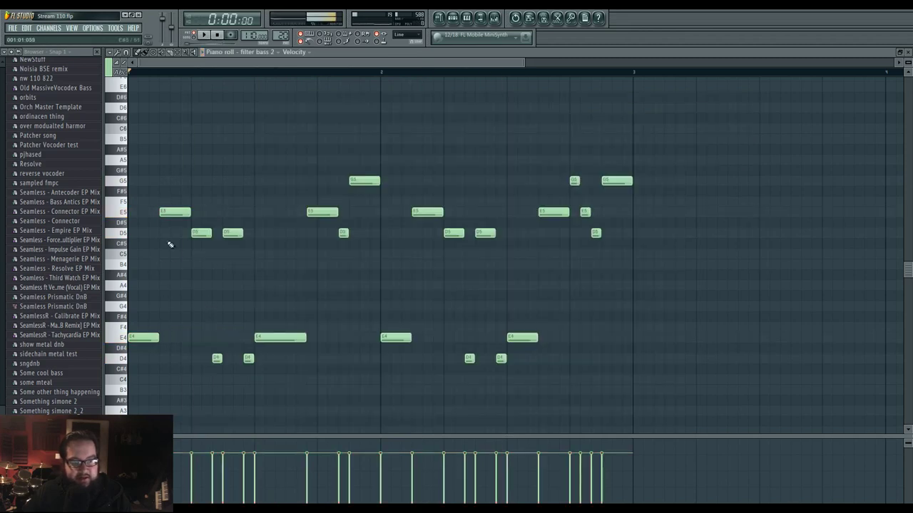
double_click(144, 338)
left_click(251, 311)
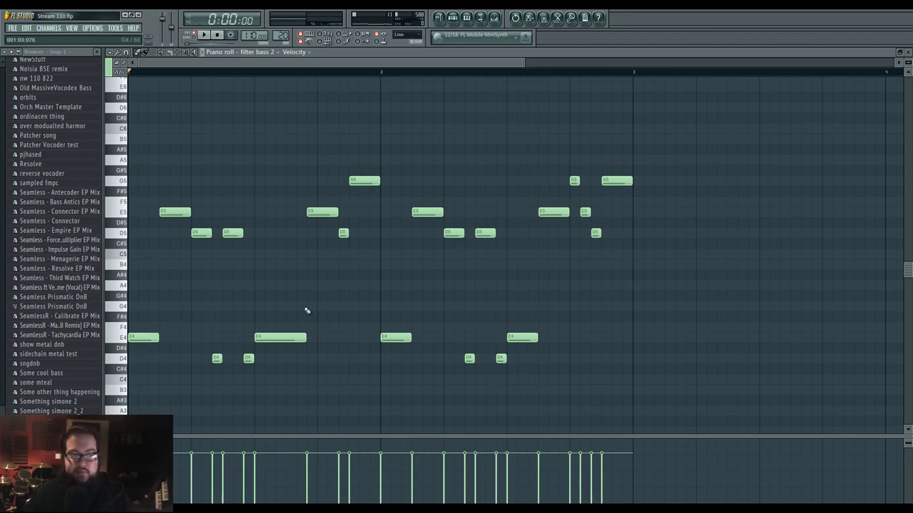
- Reopen filter bass 2's Harmor, raise the unison pitch thickness envelope's end point to about 50%, and adjust filter 1's frequency during playback
left_click(461, 17)
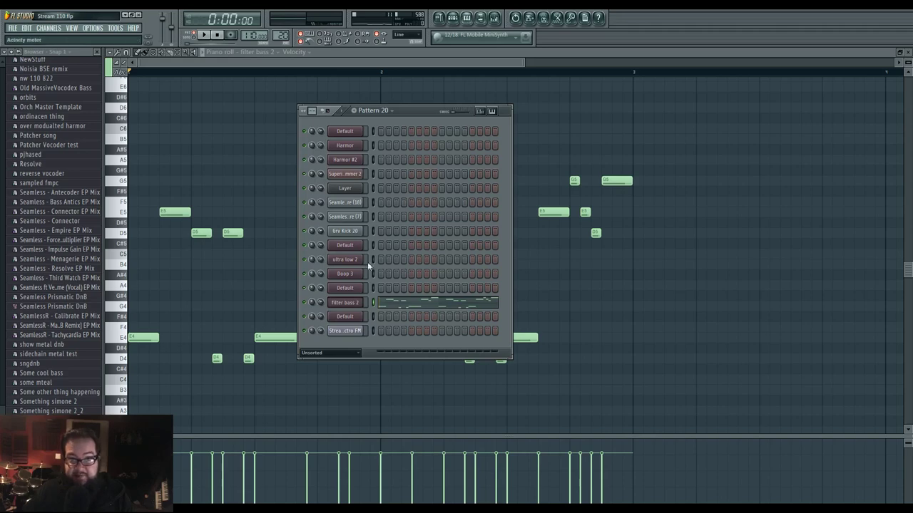
left_click(348, 306)
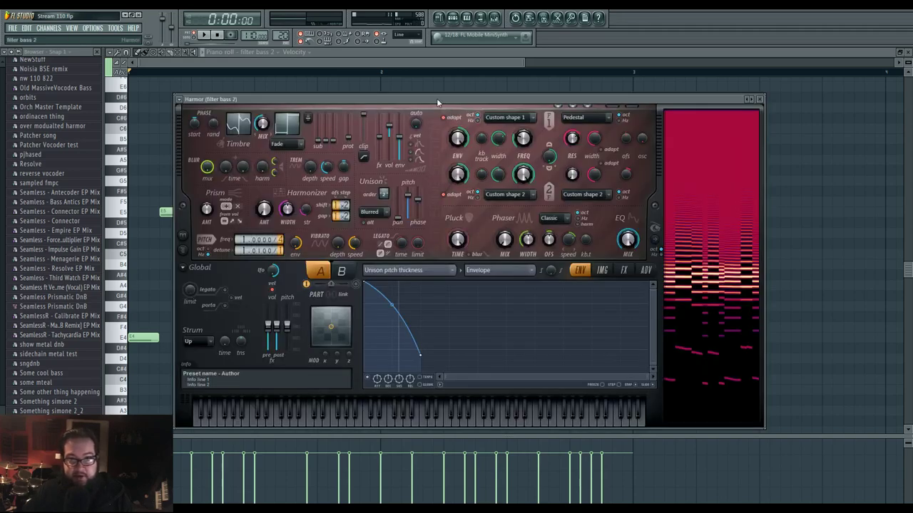
left_click_drag(438, 103, 442, 98)
key("space")
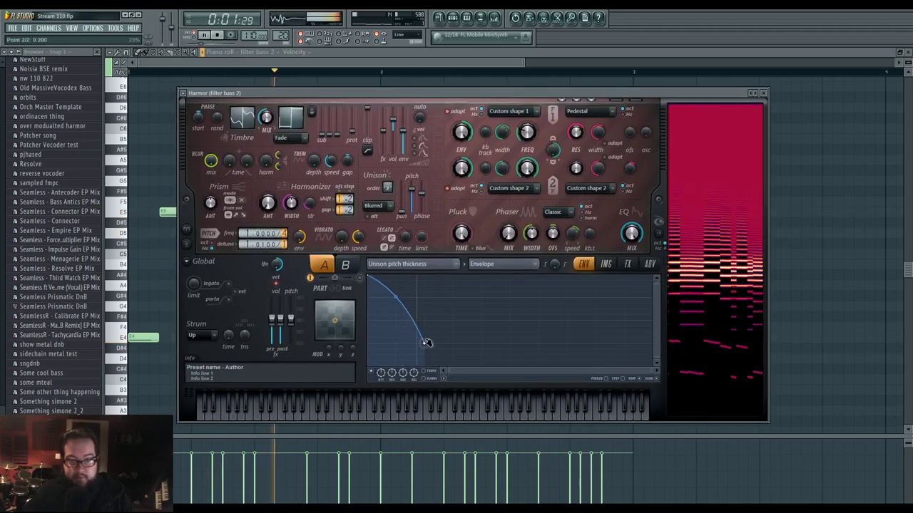
left_click_drag(426, 343, 423, 320)
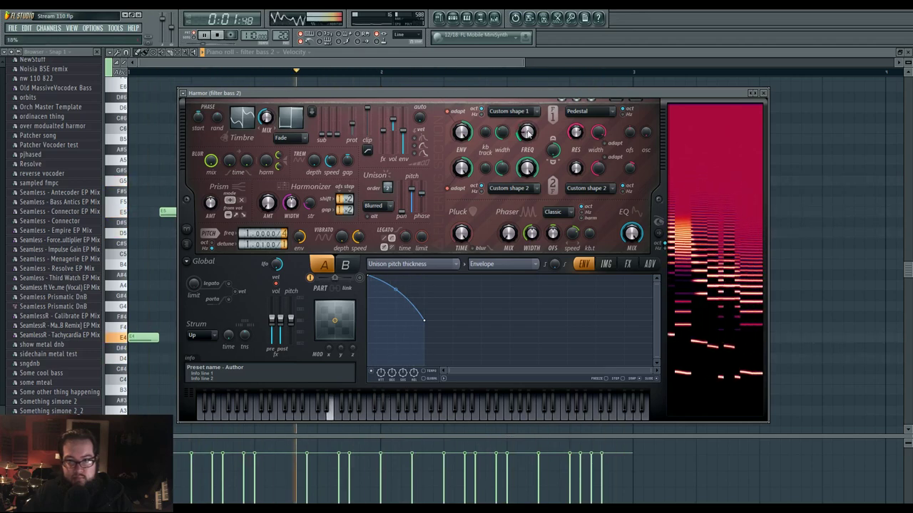
left_click(392, 61)
key("space")
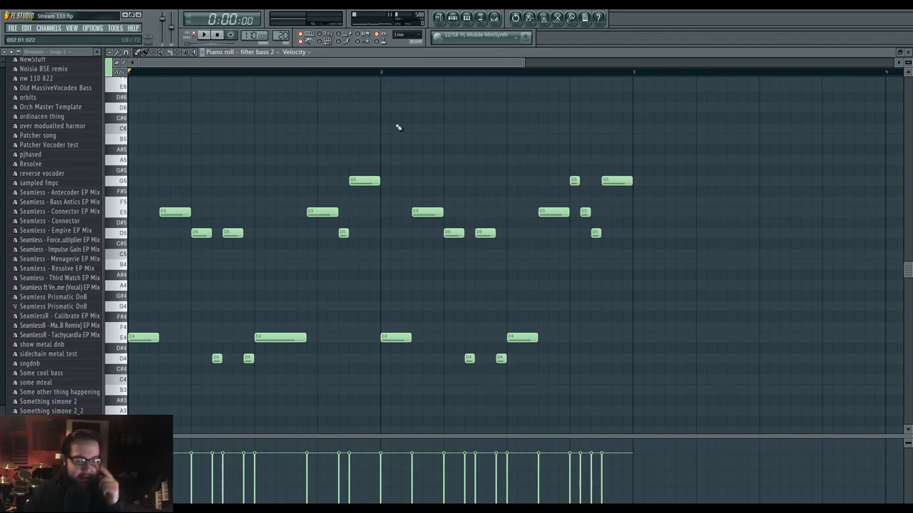
- Open filter bass 2's Harmor from Pattern 20 and load the 80s pad thing preset
left_click(455, 17)
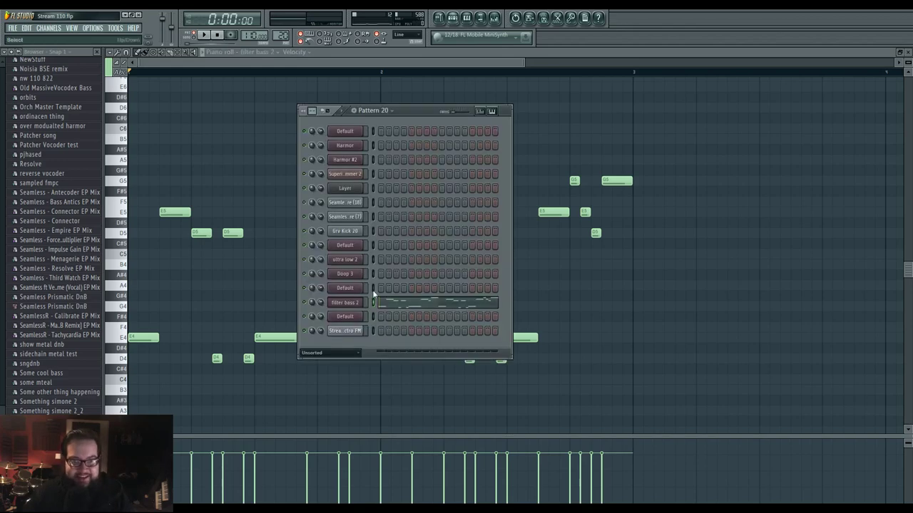
left_click(365, 293)
left_click_drag(414, 98, 421, 99)
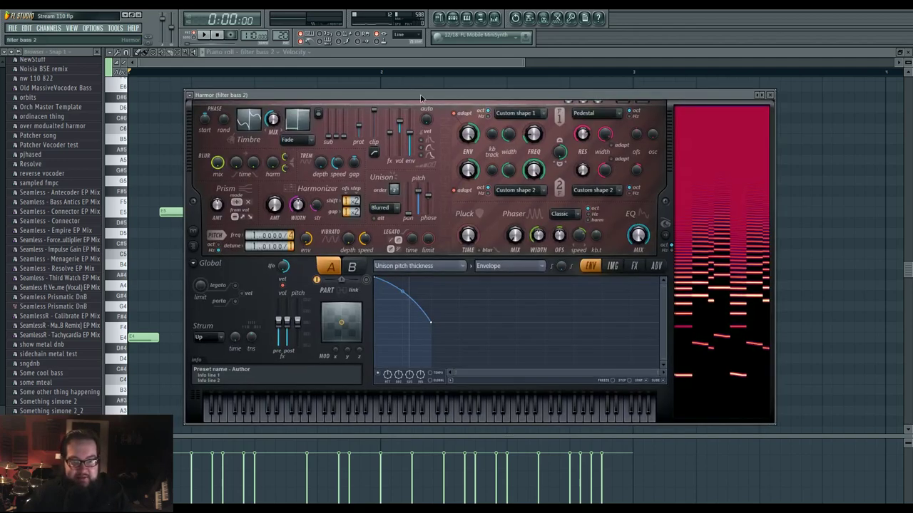
left_click(188, 97)
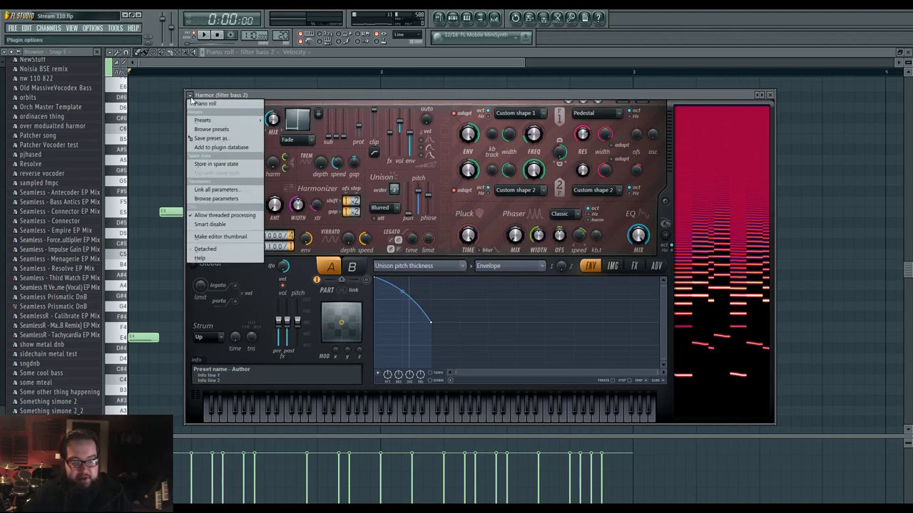
mouse_move(203, 120)
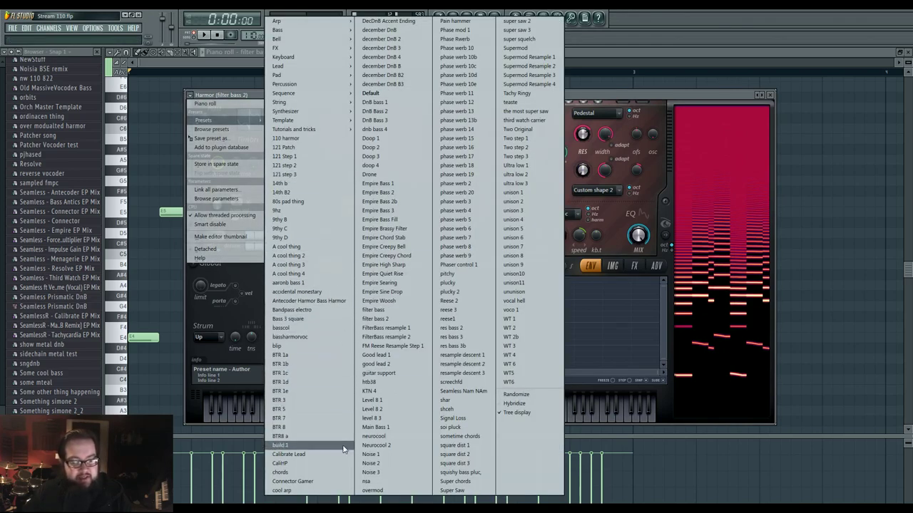
left_click(329, 202)
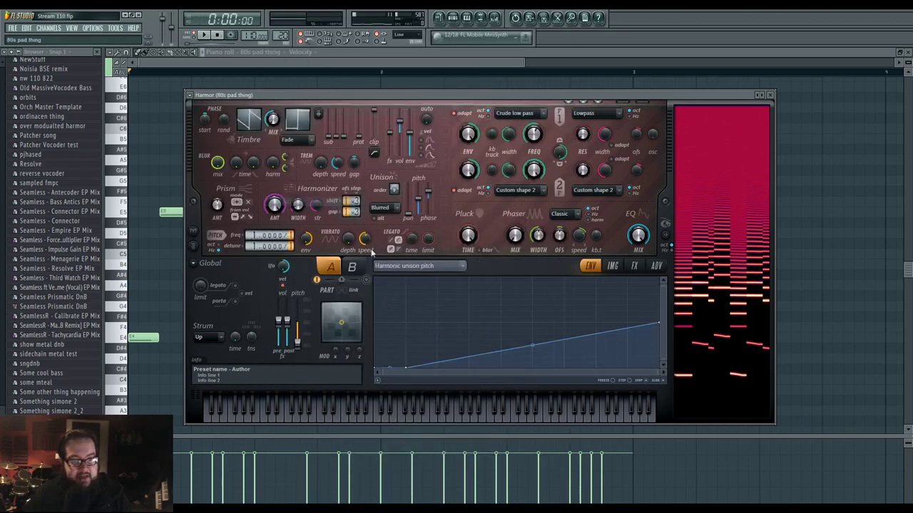
- Play the pattern, set the 80s pad thing's global pitch to +0 cent, and adjust its Harmor pitch frequency
key("space")
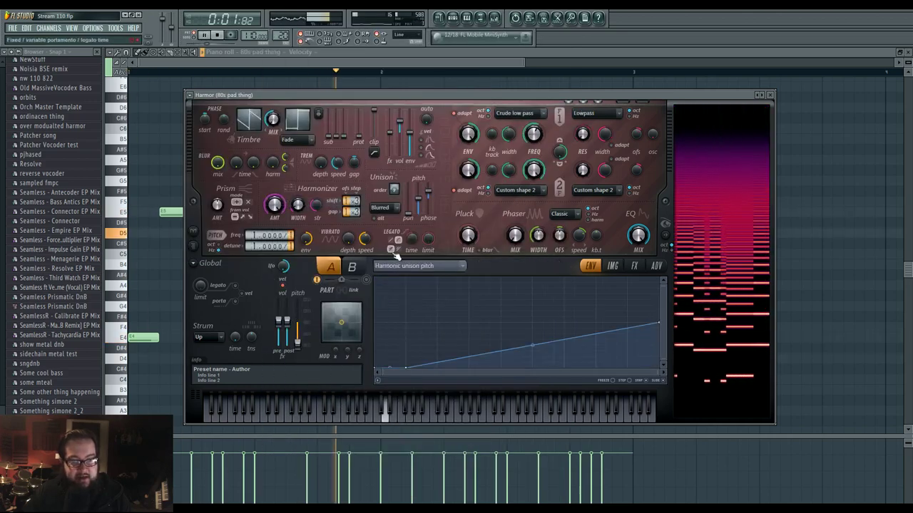
left_click(298, 320)
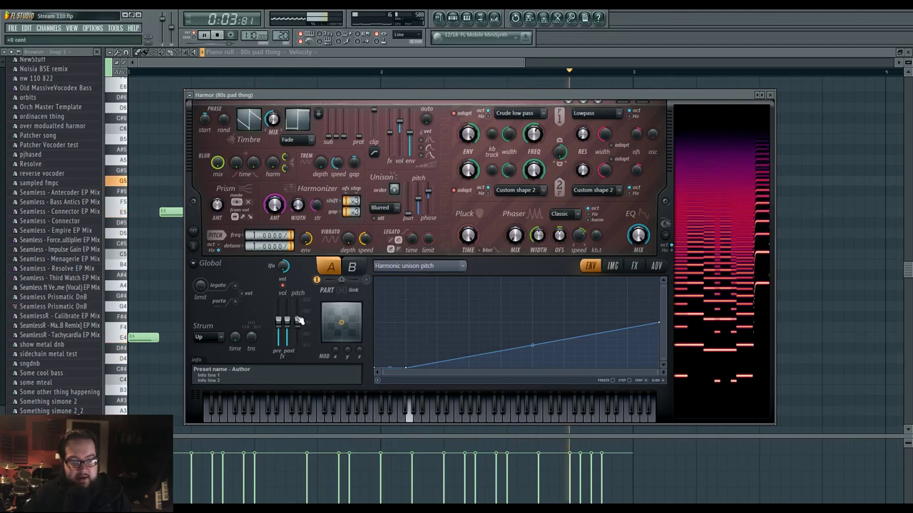
left_click_drag(291, 237, 291, 233)
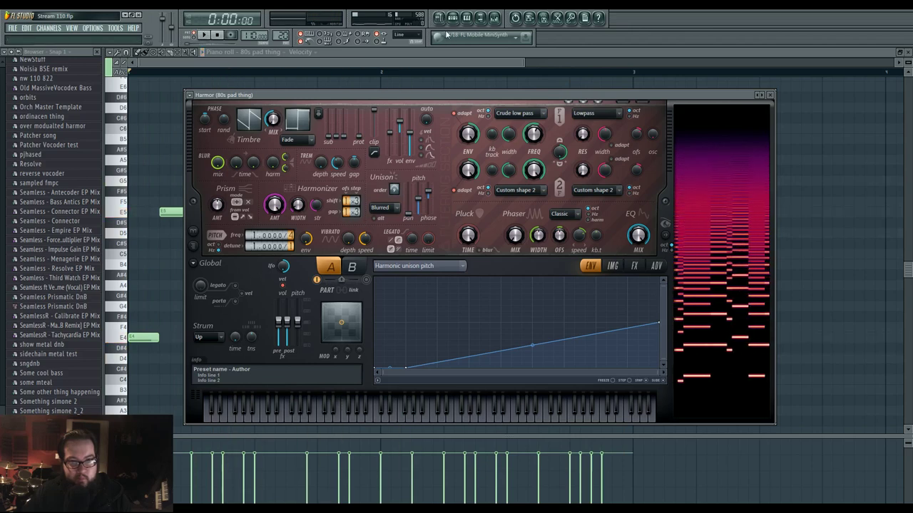
- Bring up the mixer, play the pattern, and adjust filter 1's frequency in the 80s pad thing's Harmor
key("F9")
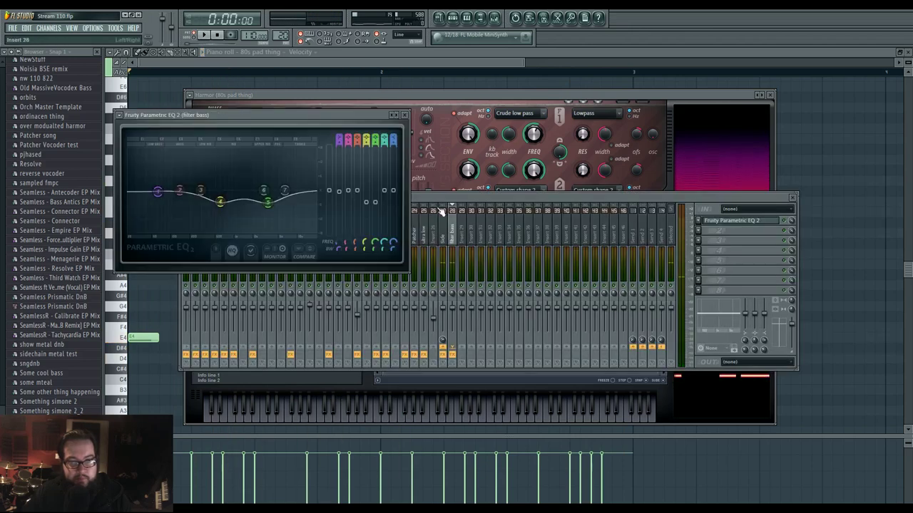
key("space")
left_click(424, 95)
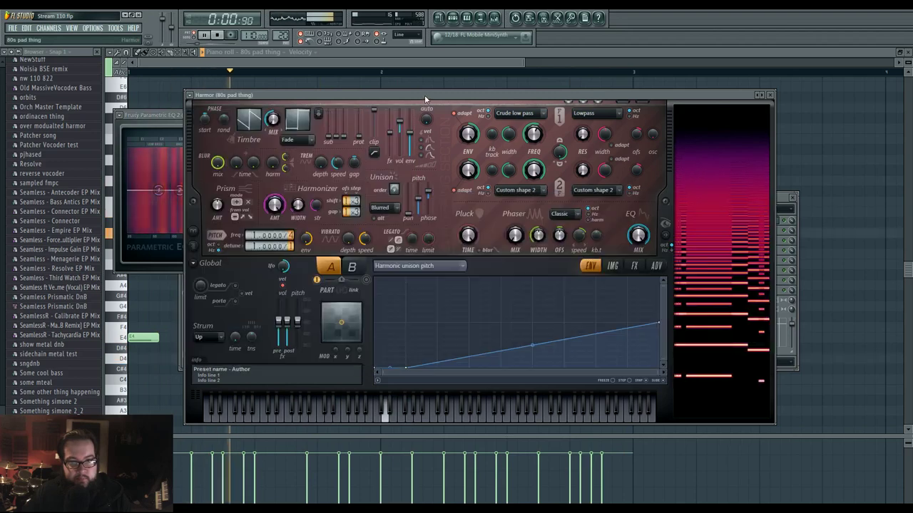
left_click_drag(538, 137, 537, 130)
- Select every note of the 80s pad thing riff and try layering a copy one octave higher during playback
left_click(165, 303)
left_click_drag(145, 151, 647, 346)
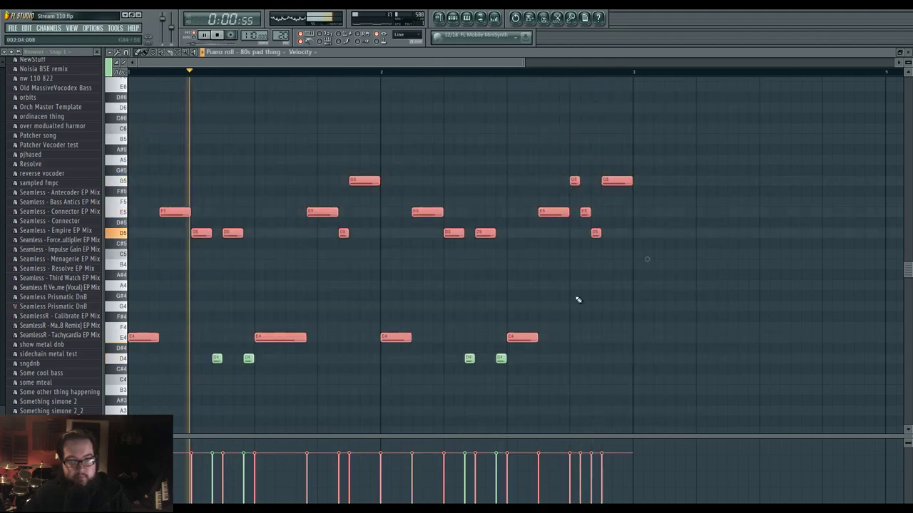
left_click_drag(157, 105, 683, 381)
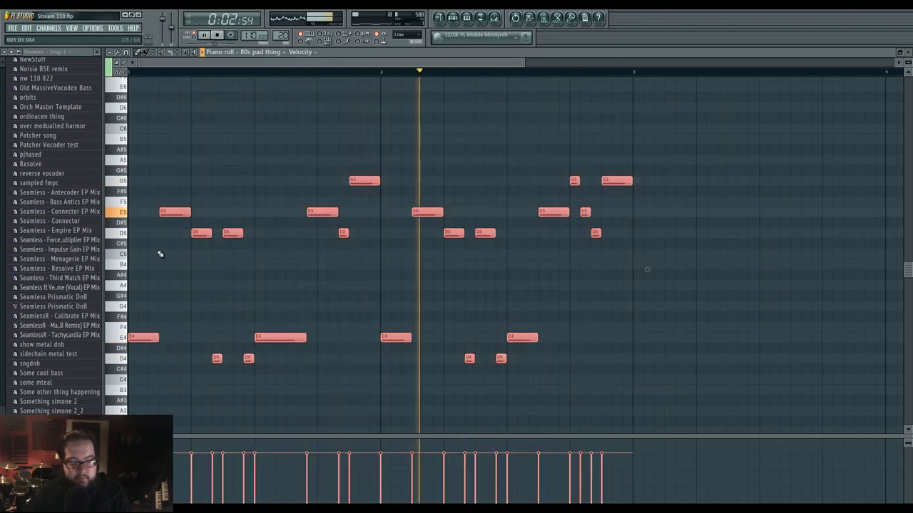
left_click_drag(135, 335, 144, 138)
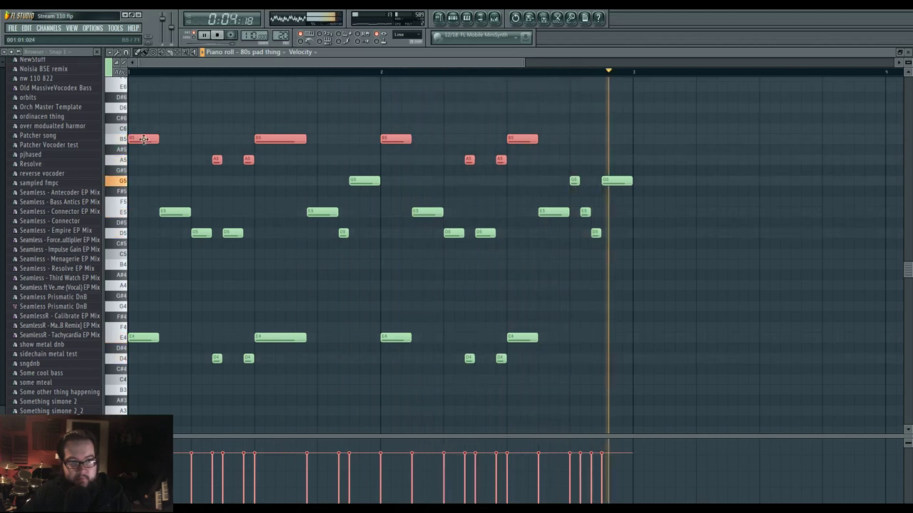
left_click_drag(143, 138, 140, 84)
scroll(143, 142, "up", 2)
left_click_drag(139, 148, 141, 274)
scroll(213, 321, "down", 3)
scroll(214, 321, "down", 3)
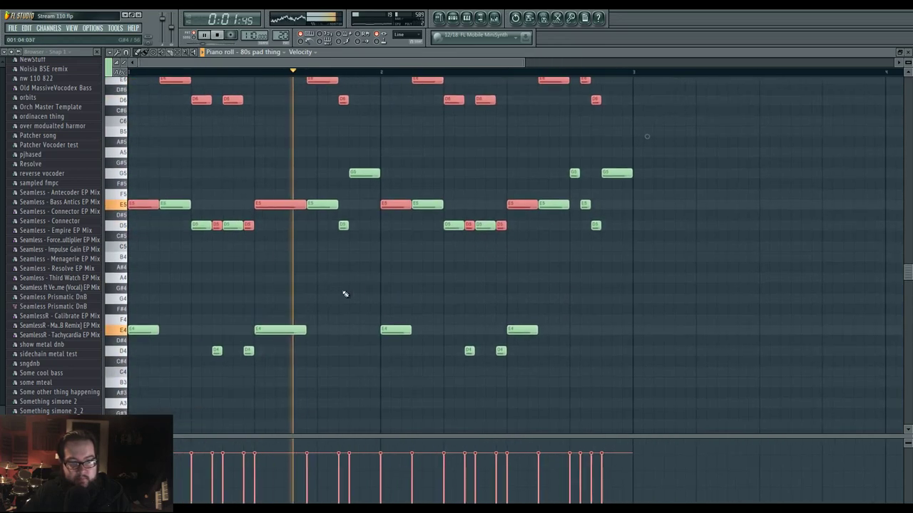
- Delete the selected octave-up copy of the riff
left_click_drag(267, 326, 228, 322)
left_click_drag(137, 230, 116, 172)
scroll(231, 304, "up", 4)
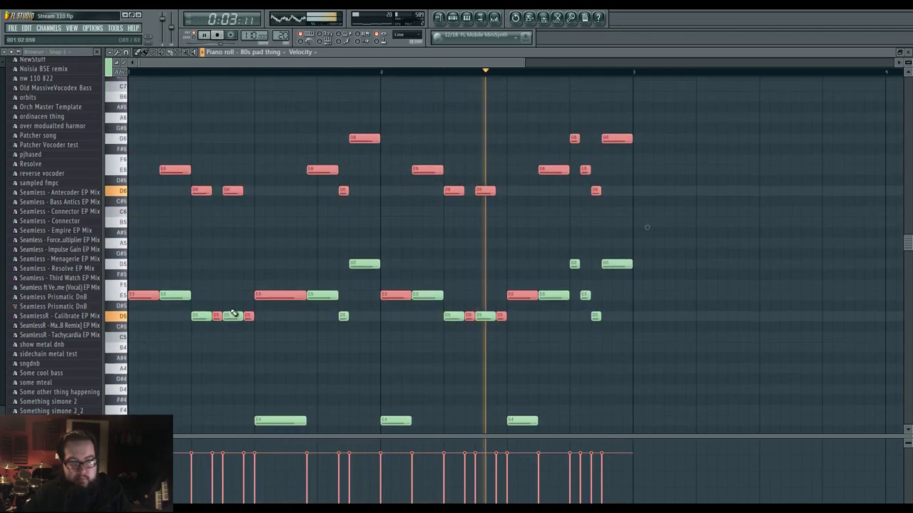
key("Delete")
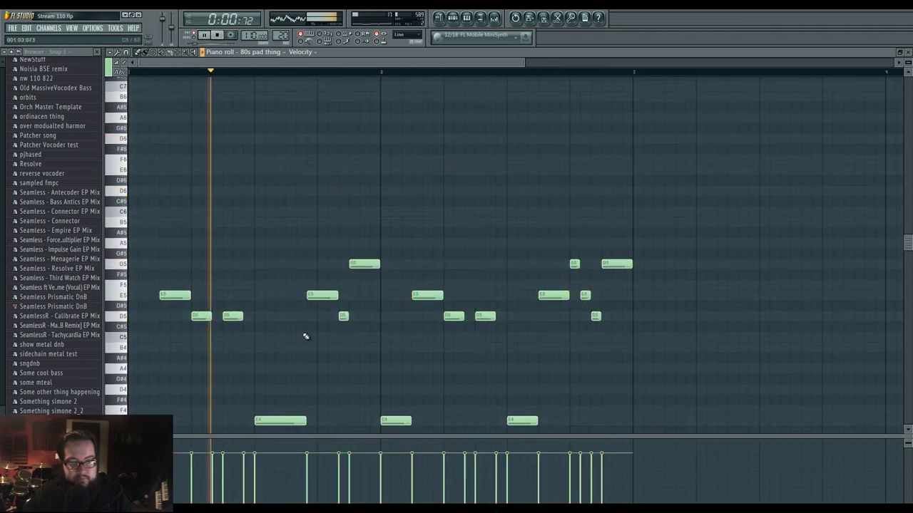
- Stop playback and write bar 3 of the riff with low C4 notes answered by short E5, D5, C5 and B4 notes
left_click_drag(322, 261, 338, 120)
left_click_drag(343, 247, 346, 267)
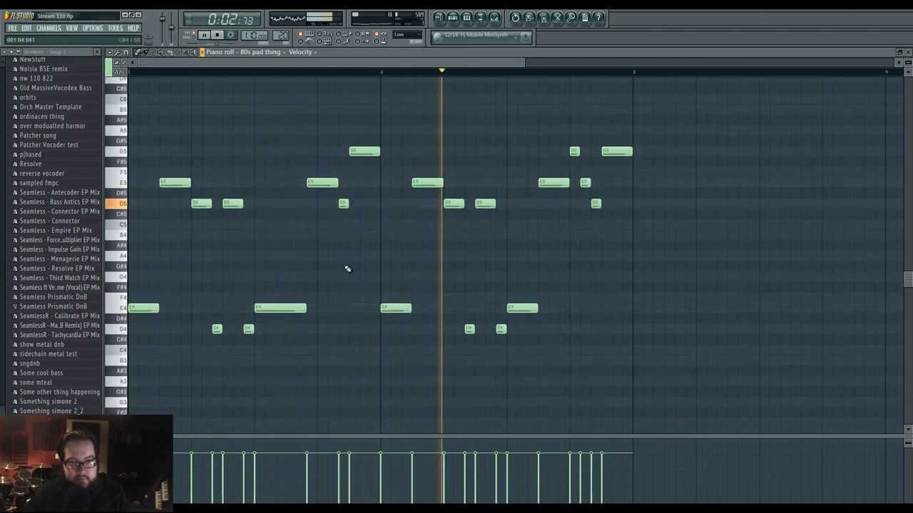
scroll(432, 261, "down", 2)
key("space")
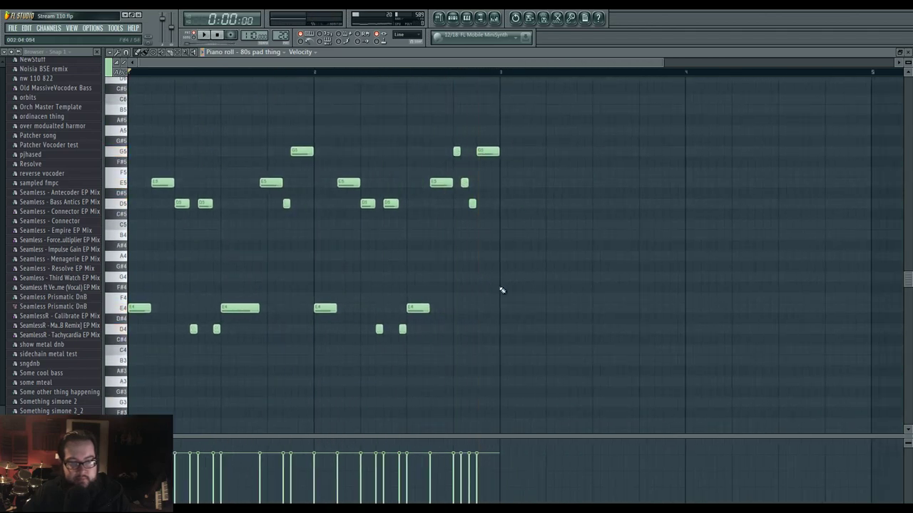
left_click_drag(501, 334, 497, 351)
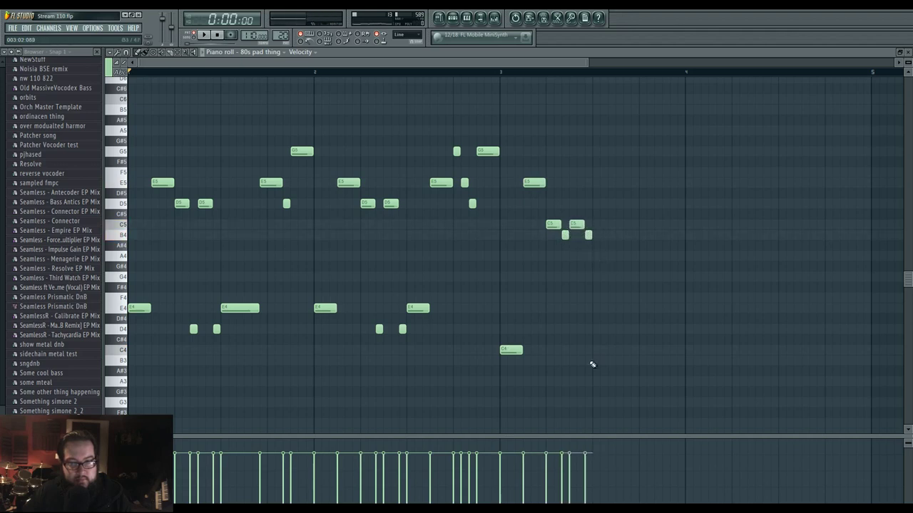
right_click(614, 183)
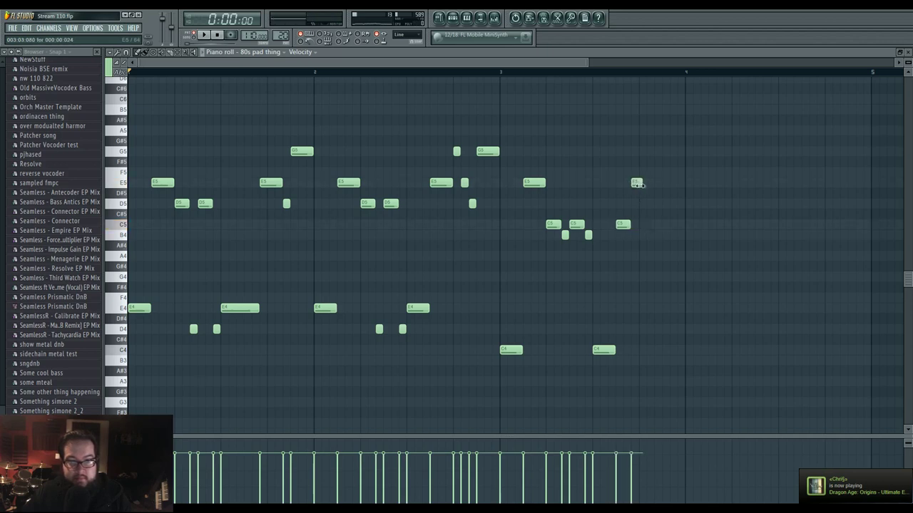
left_click_drag(640, 184, 636, 184)
left_click(642, 204)
left_click(649, 225)
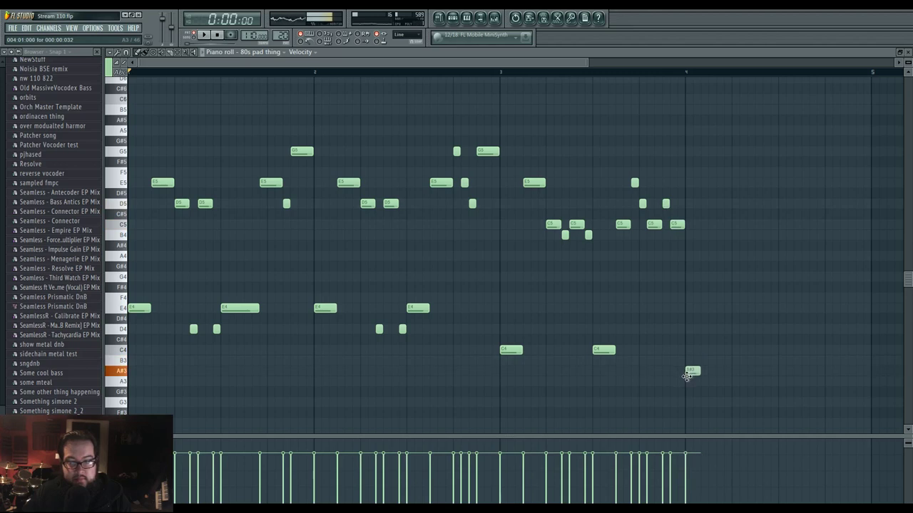
- Write bar 4 with low A3 notes answered by A4 and D5 notes, end it on G5, and play the riff
left_click_drag(684, 386, 689, 382)
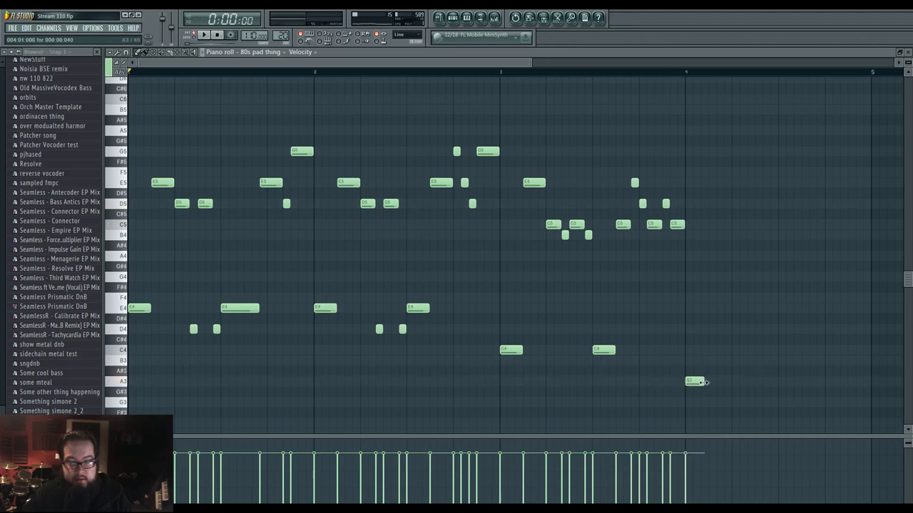
left_click_drag(725, 352, 741, 310)
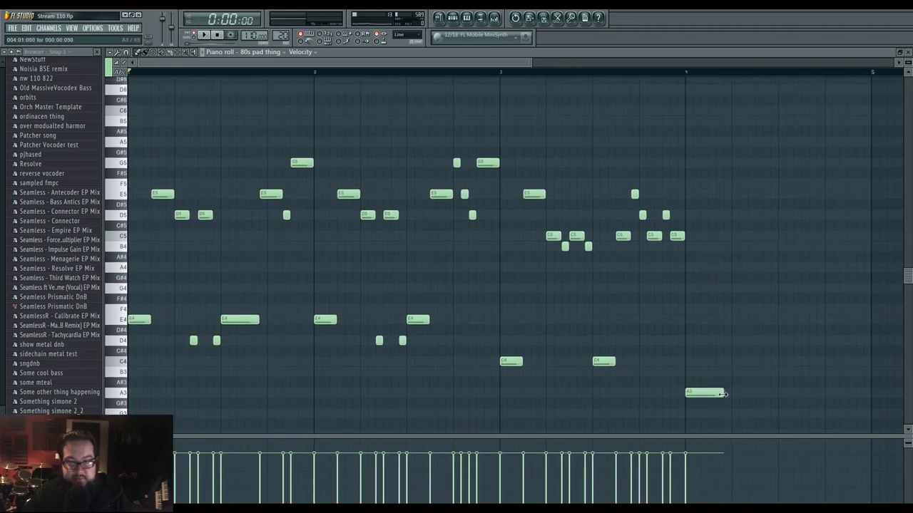
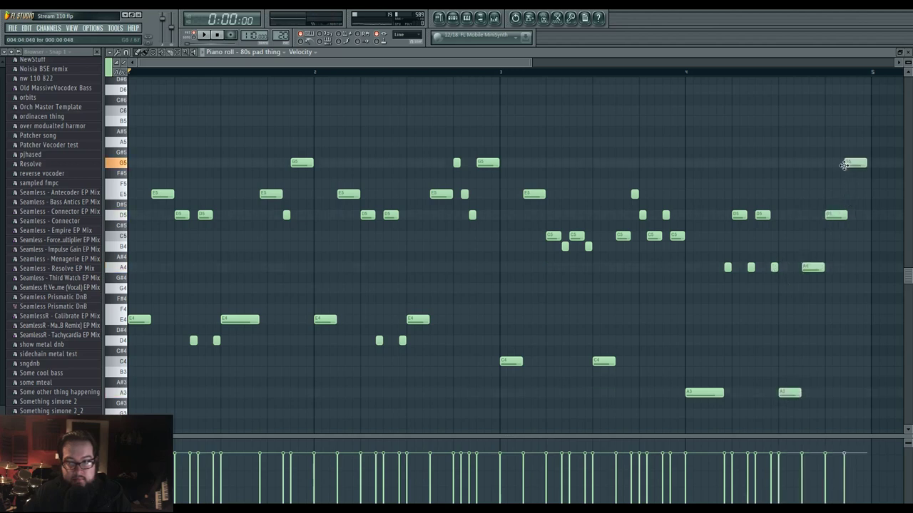
key("space")
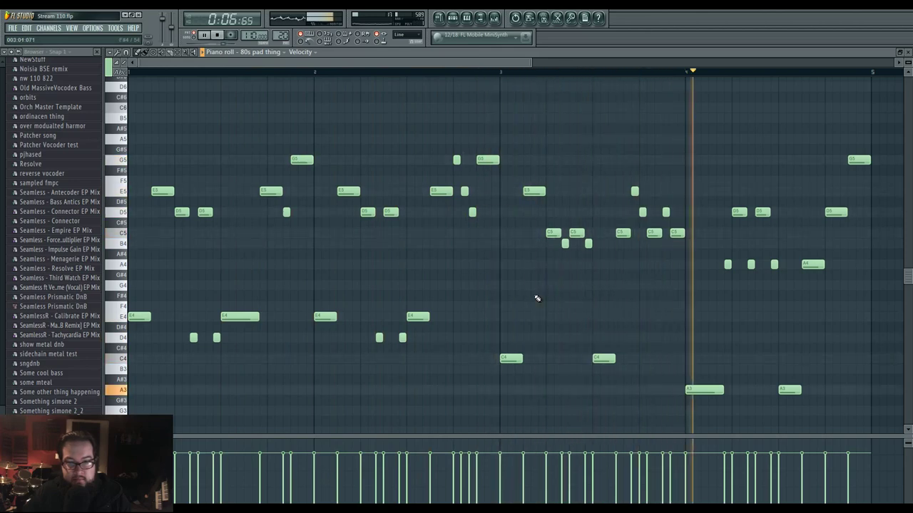
- Lower the second note of bar 3 to C5 and replay from bar 3
key("space")
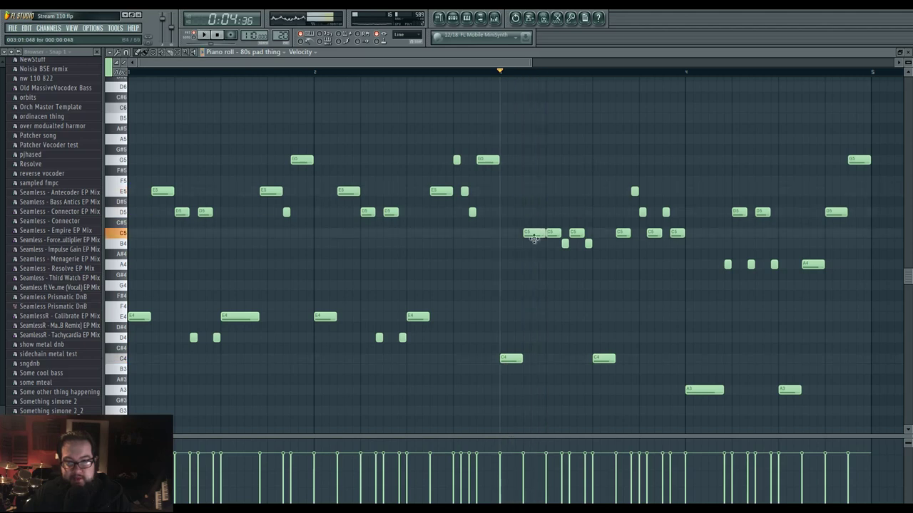
key("space")
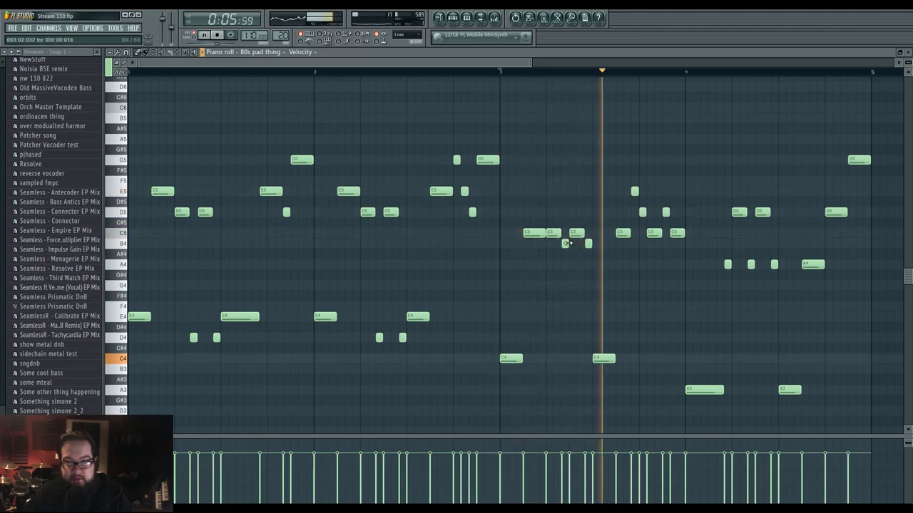
key("space")
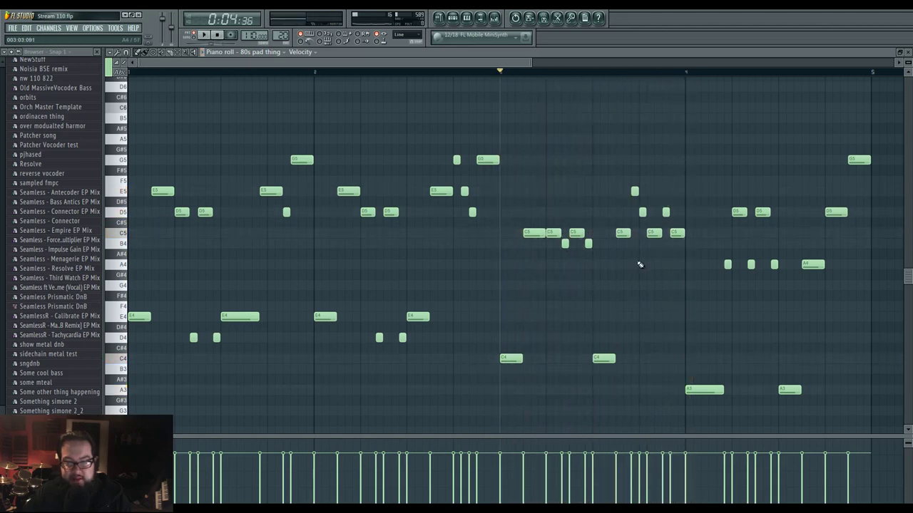
key("space")
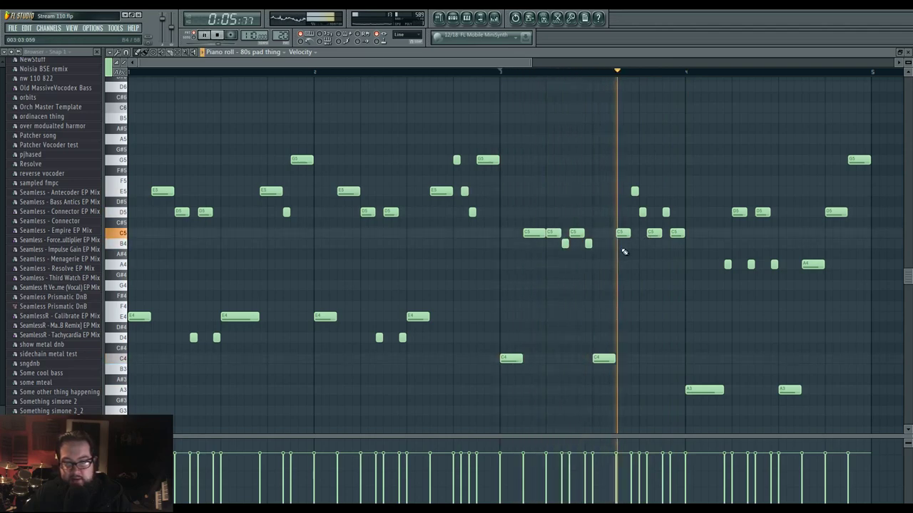
- Lengthen the short E5 late in bar 3, delete the D5 and C5 notes it overlaps, and replay the bar
key("space")
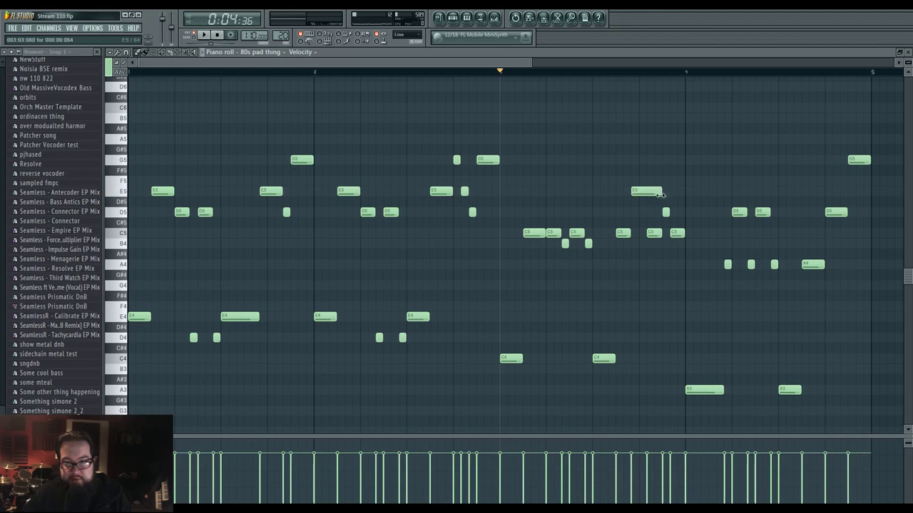
right_click(654, 232)
key("space")
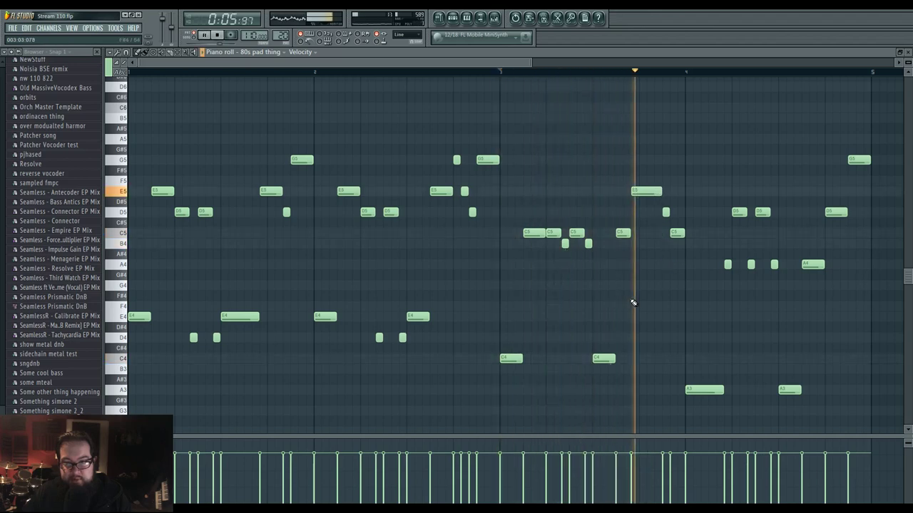
- Move the closing C5 of bar 3 earlier, remove the short D5 beside it, and extend the C5 to the bar's end
left_click_drag(676, 232, 680, 212)
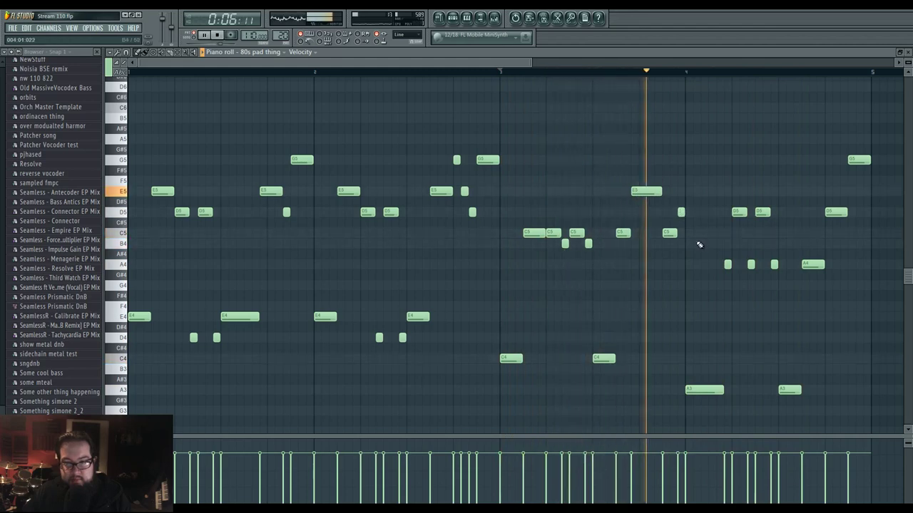
key("space")
key("space")
right_click(681, 213)
left_click_drag(676, 233, 684, 233)
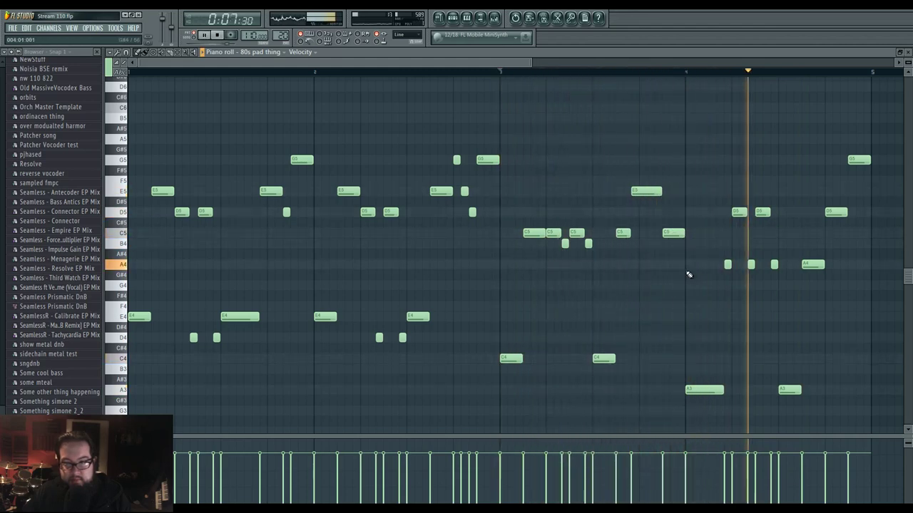
- Shorten the A3 that opens bar 4 and start the following A4 earlier, replaying from bar 3
key("space")
left_click_drag(723, 390, 708, 392)
key("space")
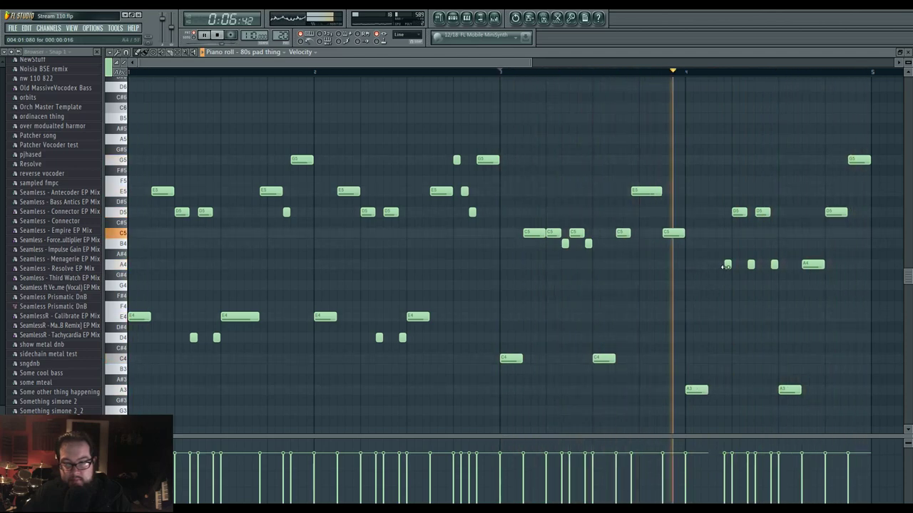
left_click_drag(725, 266, 718, 267)
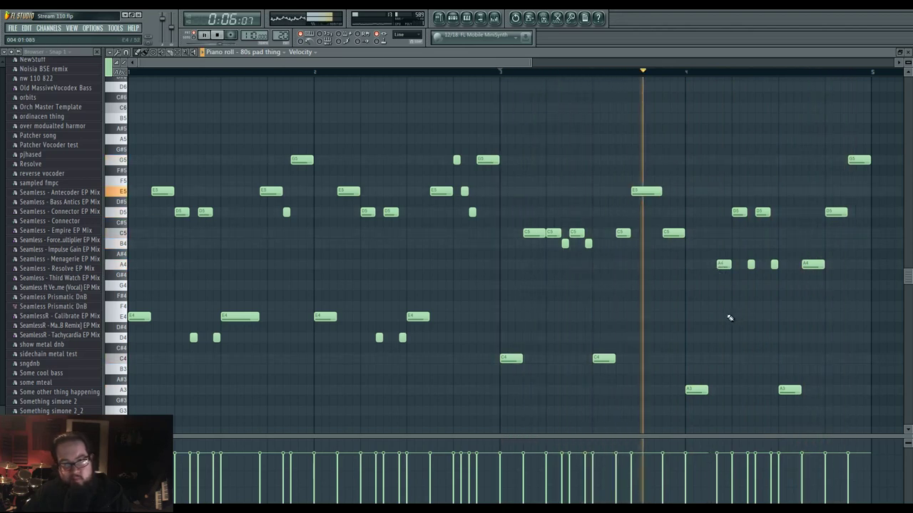
- Start bar 4's long A4 earlier and extend it, and raise the bar's two short D5 notes to E5, replaying from bar 4
left_click_drag(730, 265, 729, 266)
left_click_drag(733, 209, 739, 191)
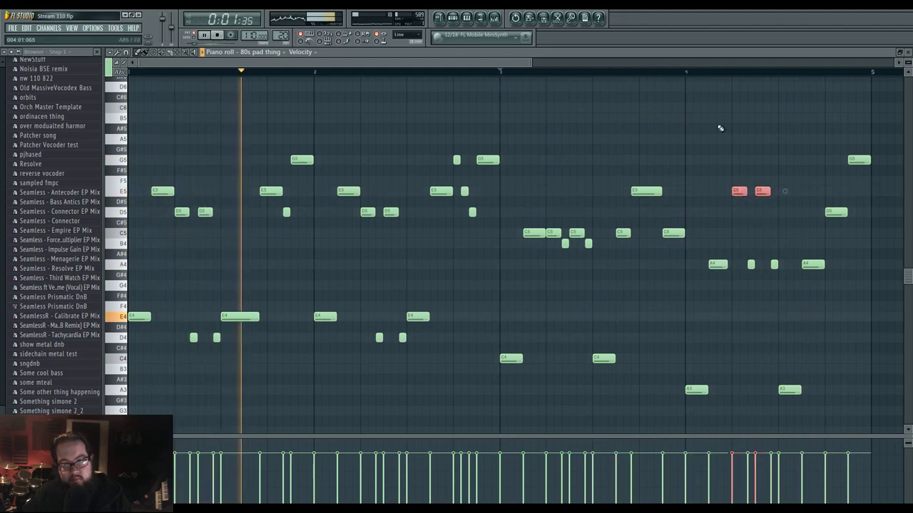
left_click(688, 72)
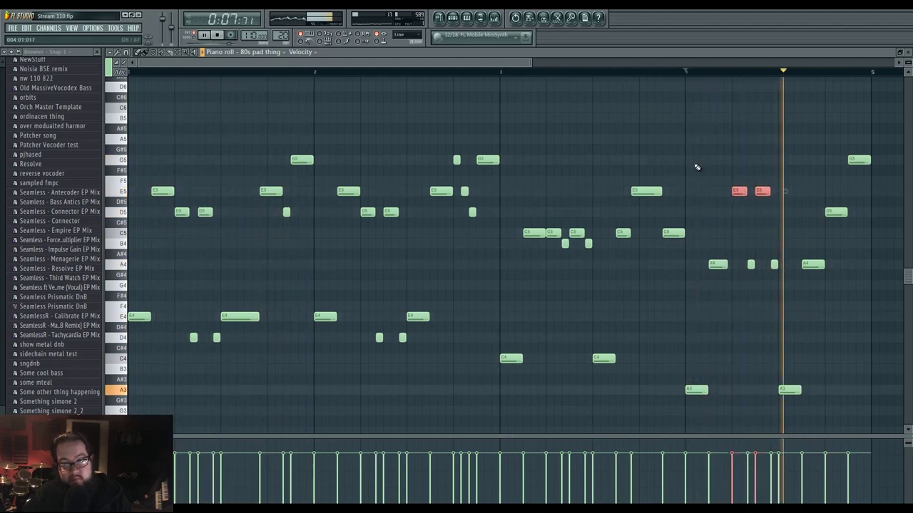
left_click_drag(726, 265, 730, 265)
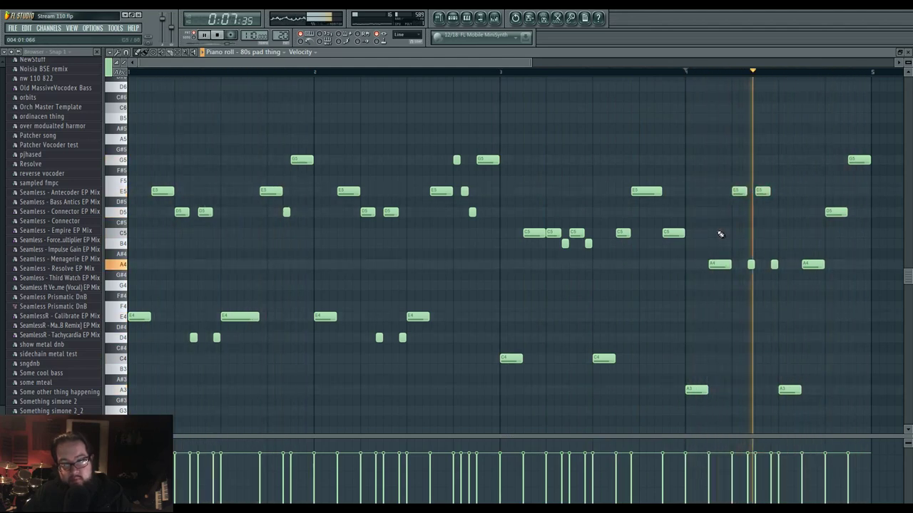
- Listen to the riff, stop playback, and look over the notes of all four bars
scroll(560, 297, "up", 1)
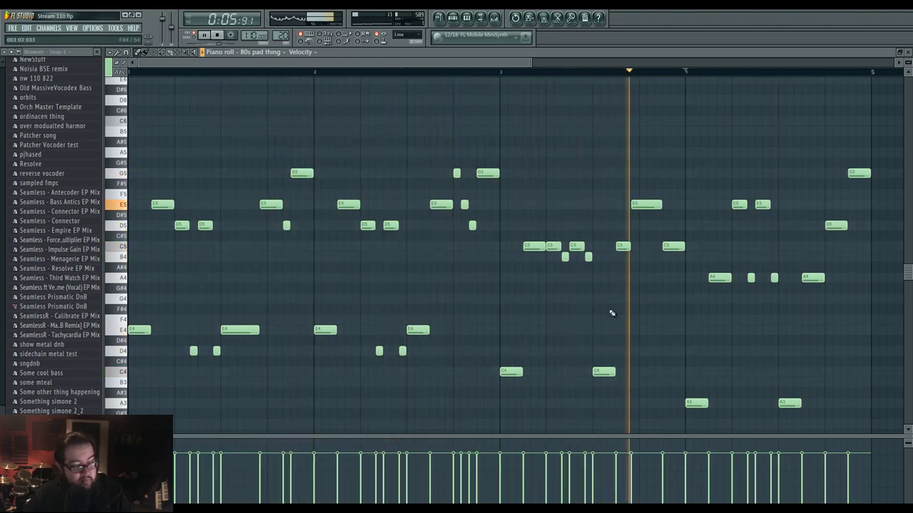
left_click_drag(662, 314, 693, 323)
key("space")
left_click_drag(785, 338, 748, 338)
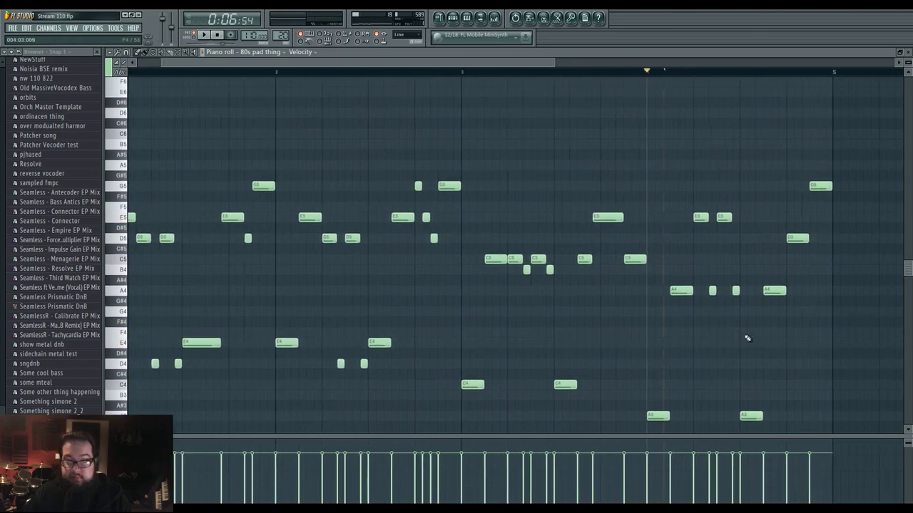
left_click_drag(665, 328, 713, 317)
left_click_drag(658, 321, 511, 325)
left_click_drag(575, 64, 489, 66)
scroll(554, 183, "down", 3)
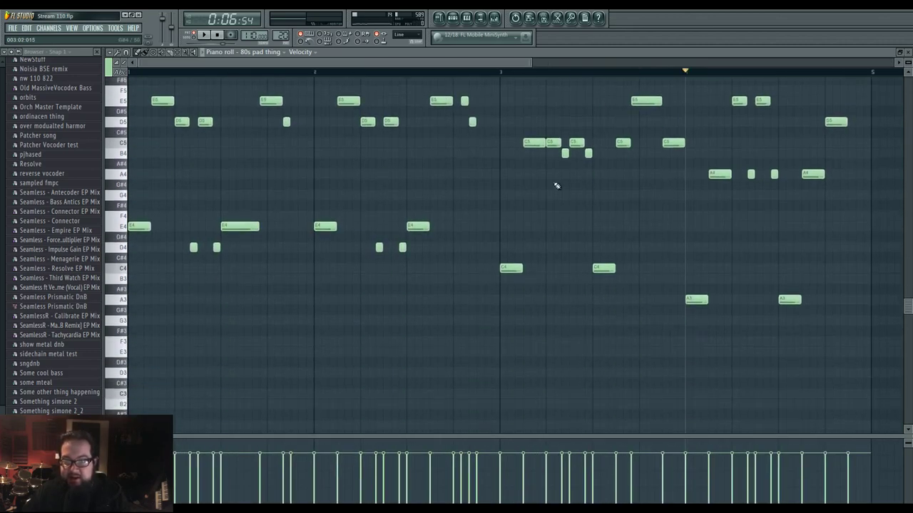
scroll(554, 183, "up", 3)
- Open the 80s pad thing synth and set filter 1's shape to Classic band pass while the riff plays
key("F6")
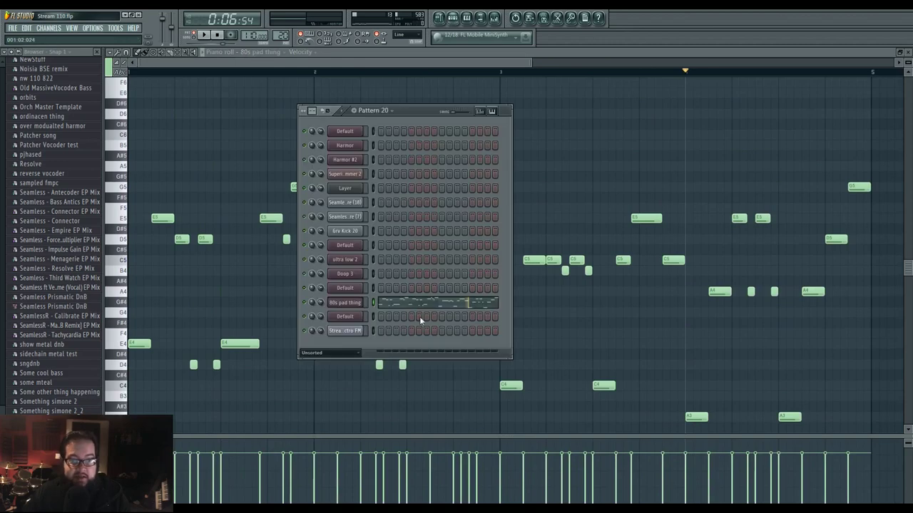
left_click(357, 300)
left_click_drag(413, 97, 418, 95)
left_click_drag(526, 137, 526, 114)
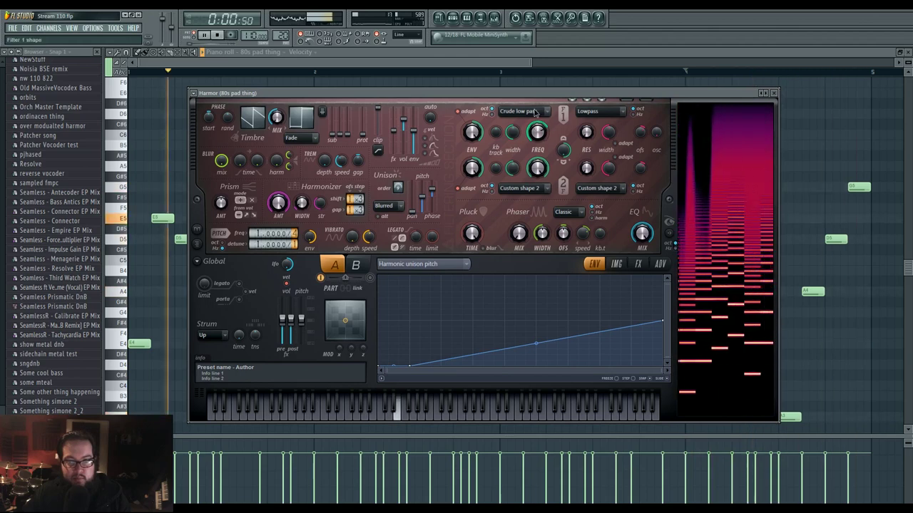
left_click(522, 111)
left_click(524, 165)
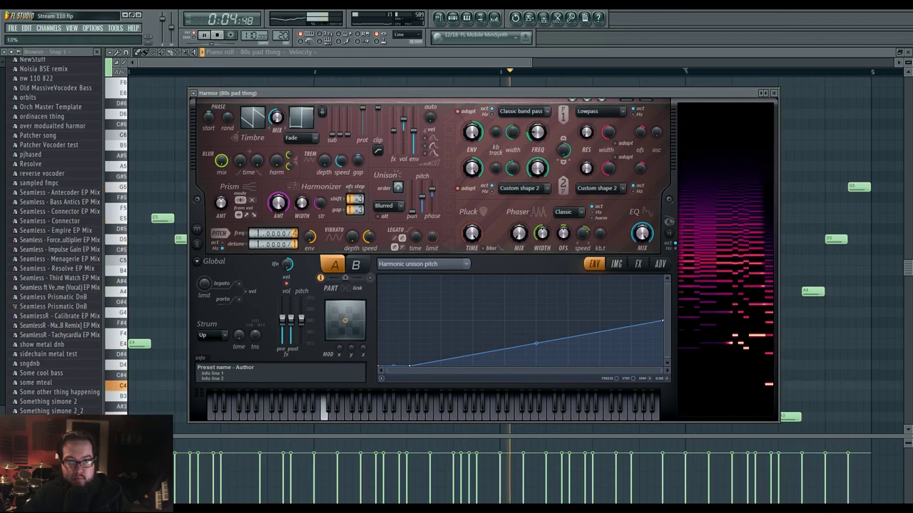
- Edit the filter 1 frequency articulator and shape its envelope as a short curve falling from the start
left_click_drag(517, 134, 539, 132)
right_click(537, 127)
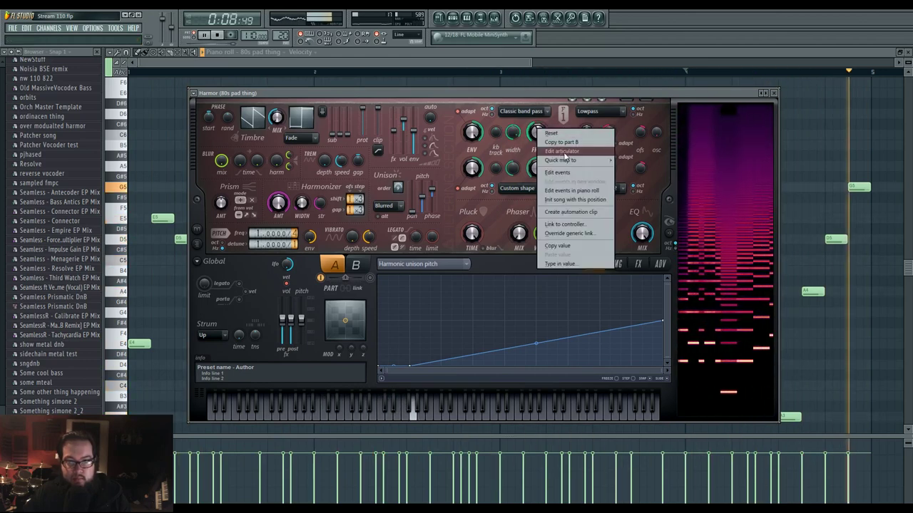
left_click(564, 150)
left_click(512, 263)
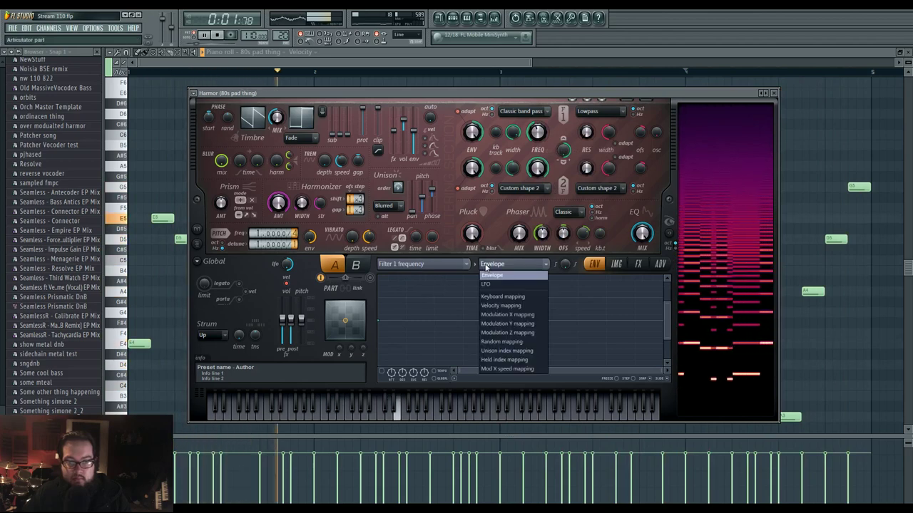
left_click_drag(381, 327, 407, 325)
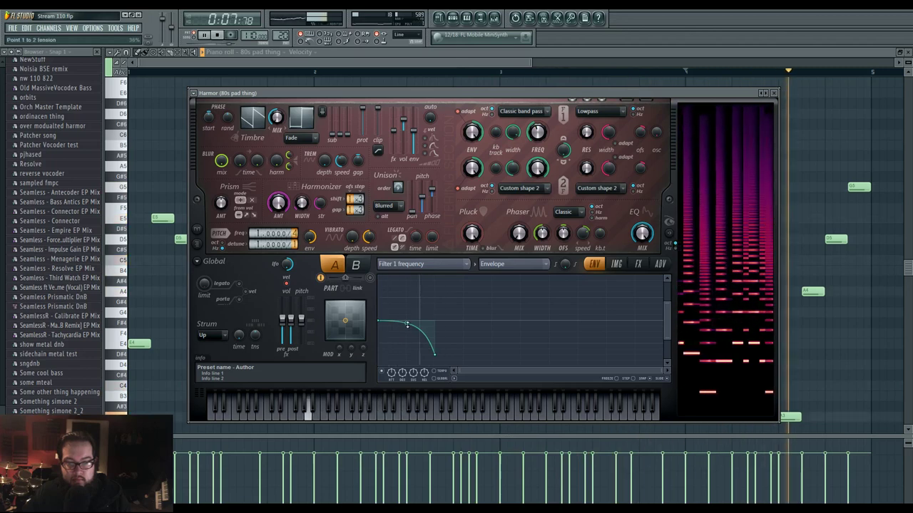
- Give the unison pitch thickness a very short falling envelope that drops steeply at the start
right_click(423, 198)
left_click(445, 213)
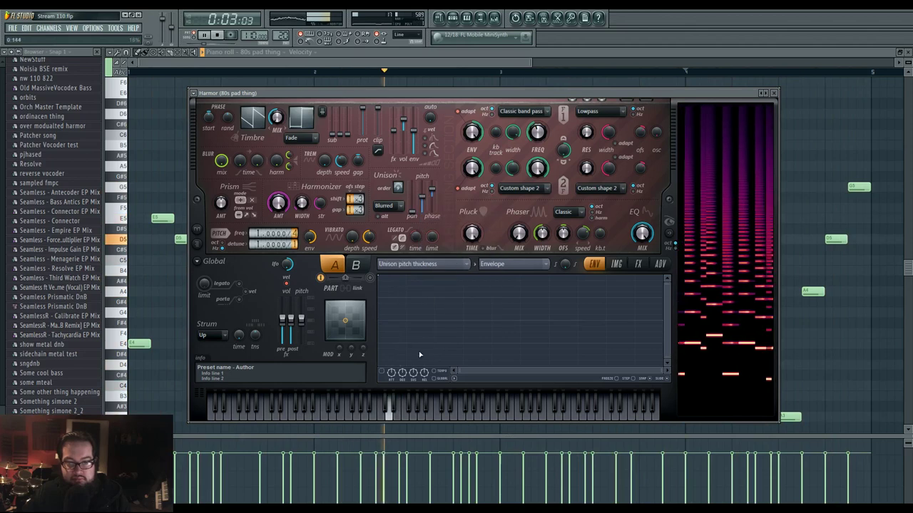
left_click(387, 373)
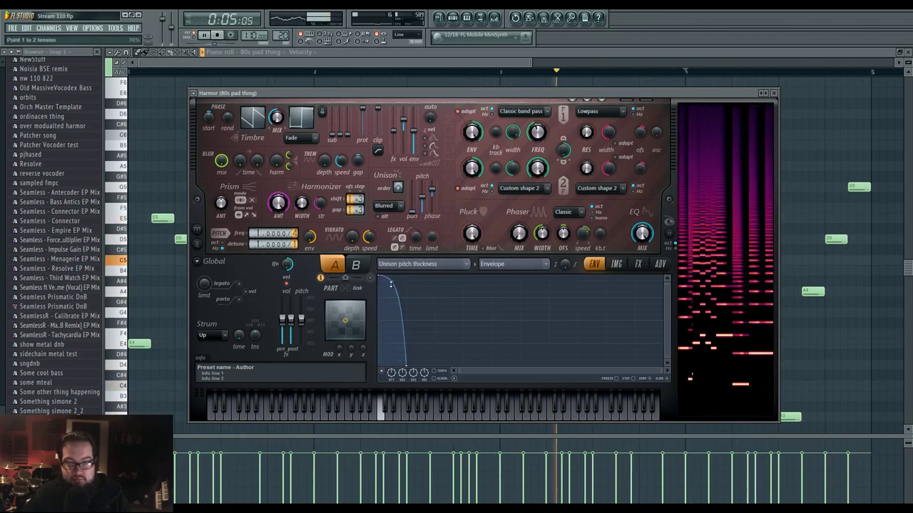
left_click_drag(390, 284, 392, 342)
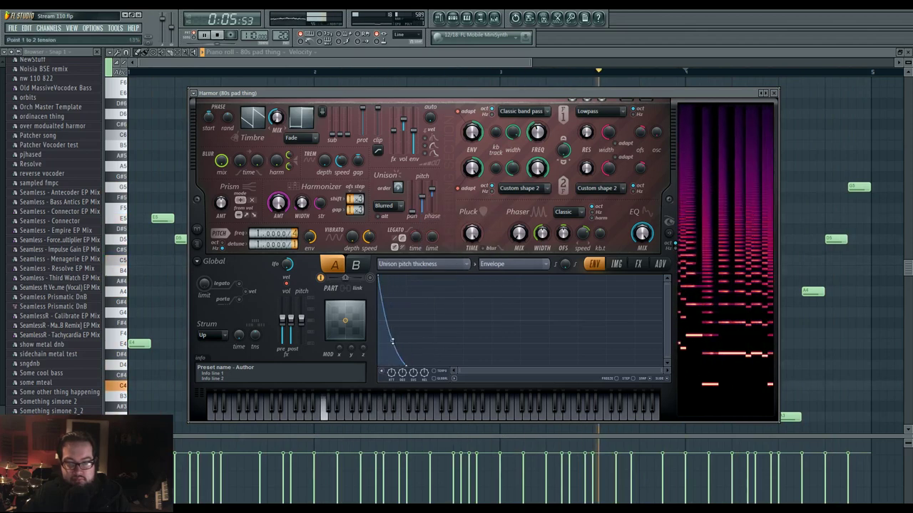
- Set the distortion type in the synth's effects to Log
left_click(638, 264)
left_click(449, 290)
left_click(445, 302)
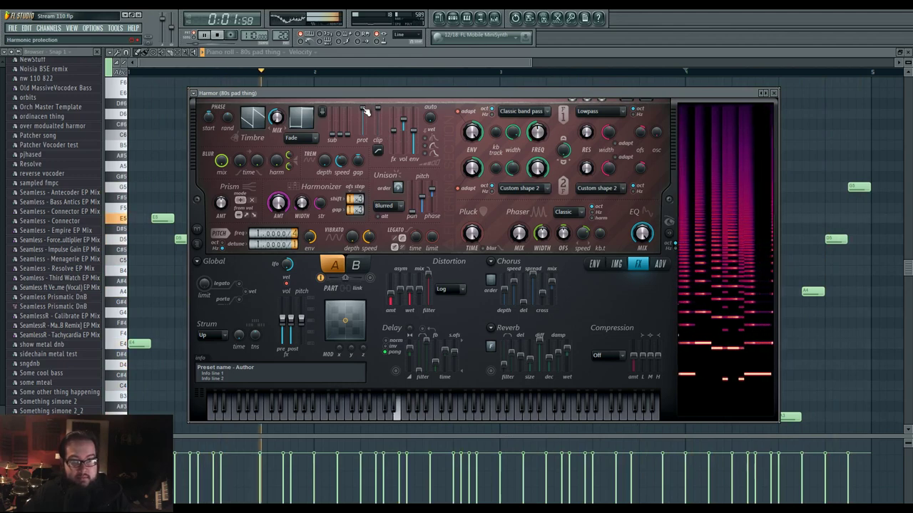
- Lower the harmonic protection and adjust filter 1's width, leaving the compression off
left_click_drag(363, 134, 366, 123)
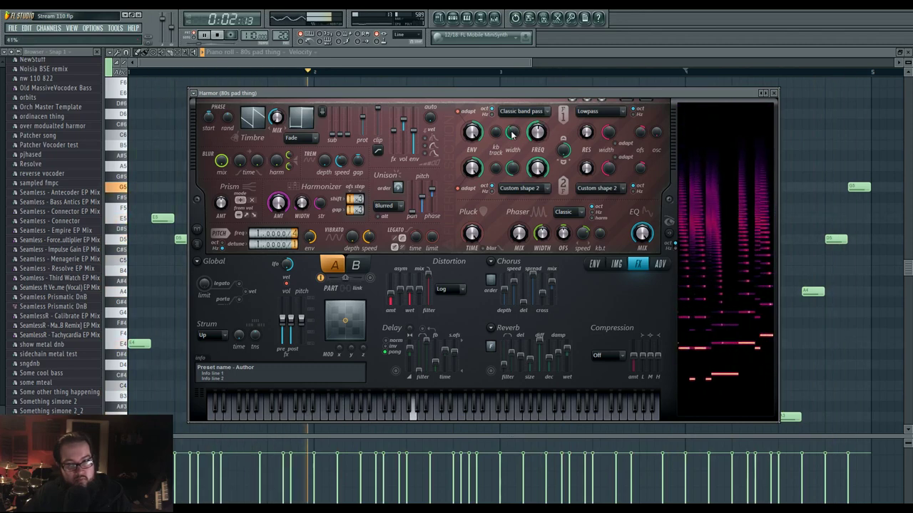
mouse_move(497, 135)
left_mouse_down()
mouse_move(497, 127)
mouse_move(539, 134)
mouse_move(513, 135)
left_mouse_up()
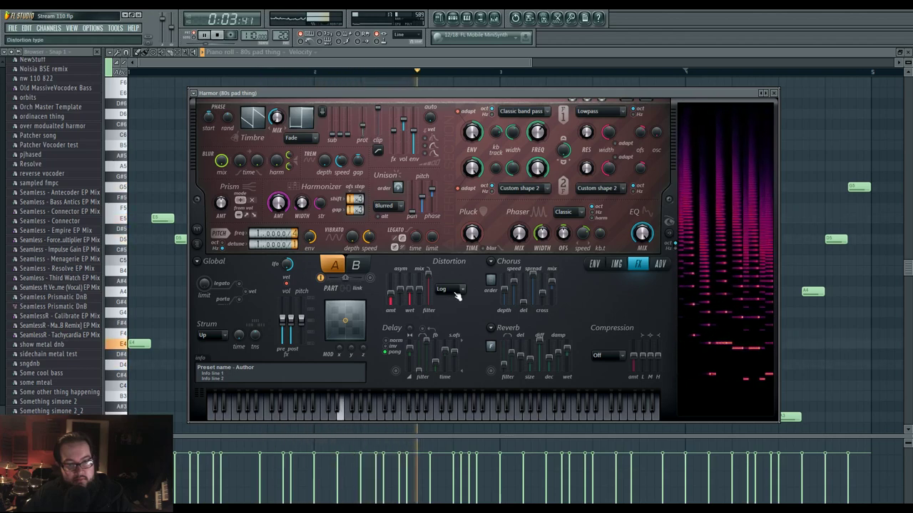
left_click(608, 357)
left_click(611, 361)
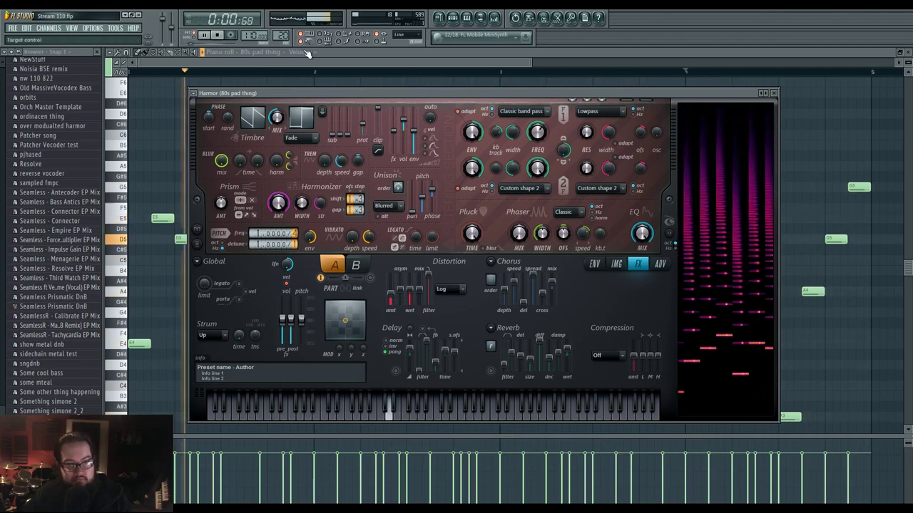
- Return to the riff's notes, stop playback, and set the play position to the start of the pattern
left_click(297, 68)
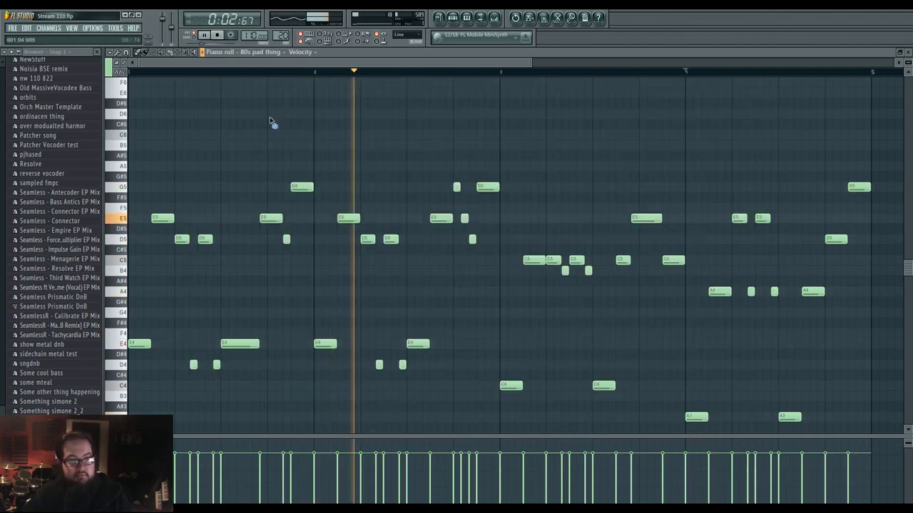
key("space")
key("space")
key("space")
scroll(237, 387, "down", 1)
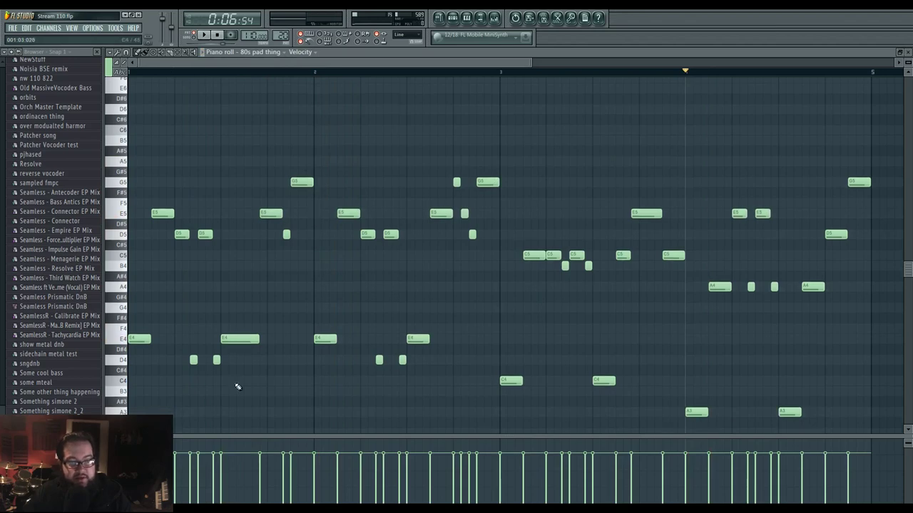
scroll(286, 289, "up", 2)
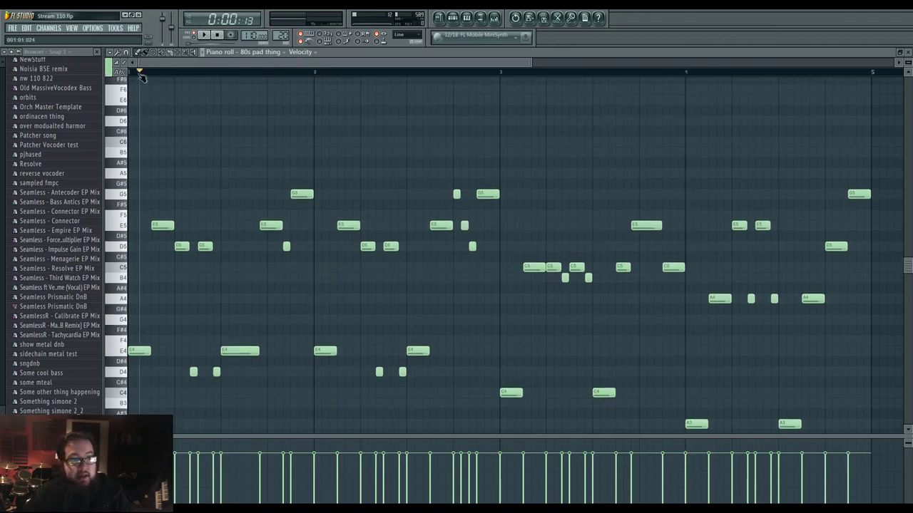
scroll(237, 325, "down", 8)
- Reopen the 80s pad thing synth and play the riff to check filter 1's envelope amount
key("F6")
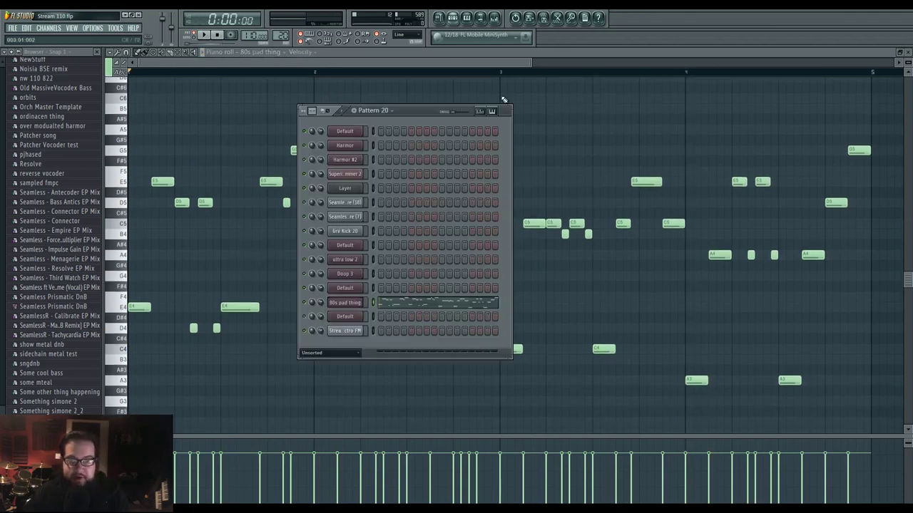
left_click(346, 302)
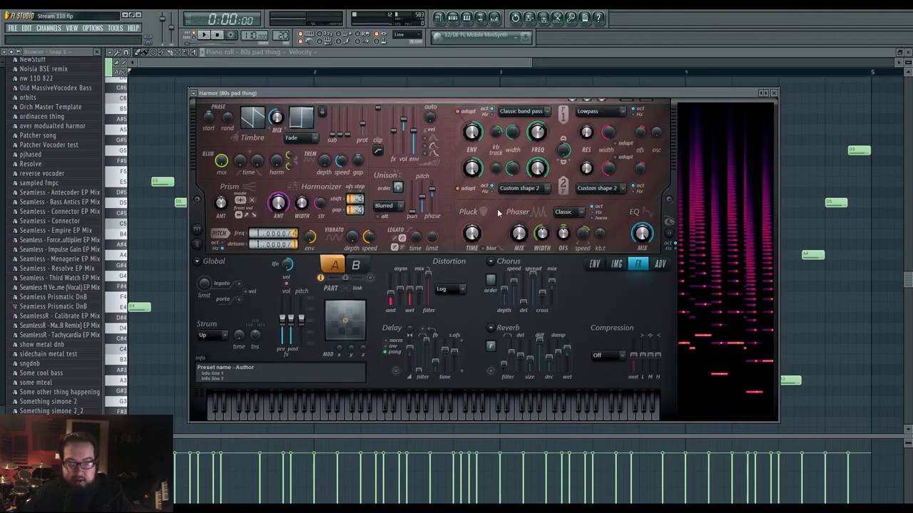
key("space")
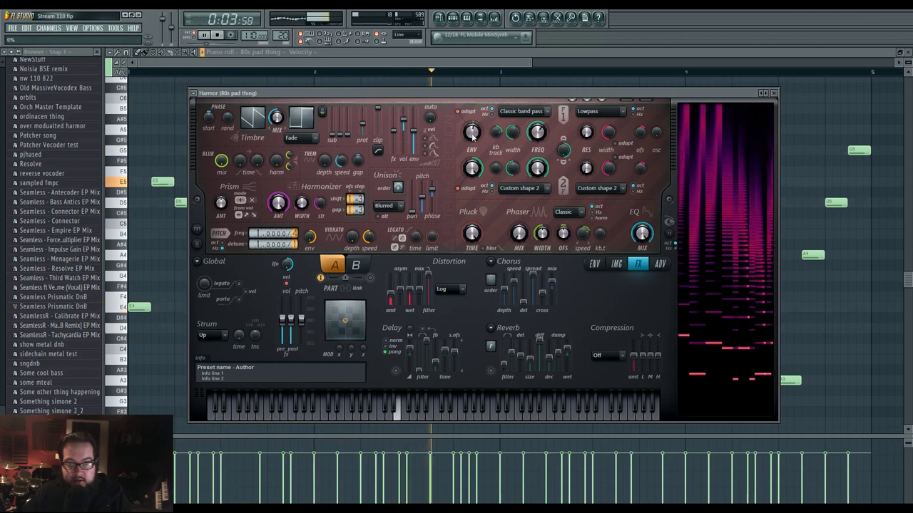
key("space")
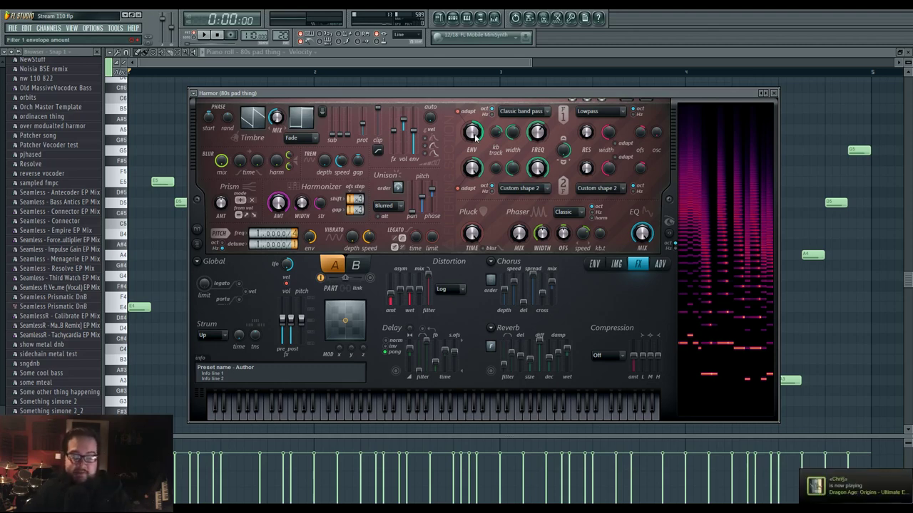
- Map filter 1's envelope amount to Modulation X and raise the Mod X value while auditioning the riff
right_click(472, 133)
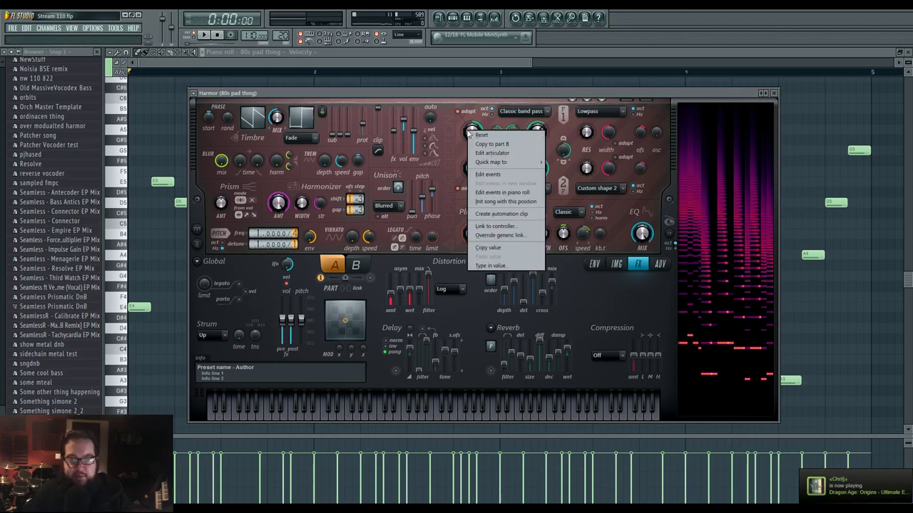
mouse_move(528, 169)
left_click(563, 178)
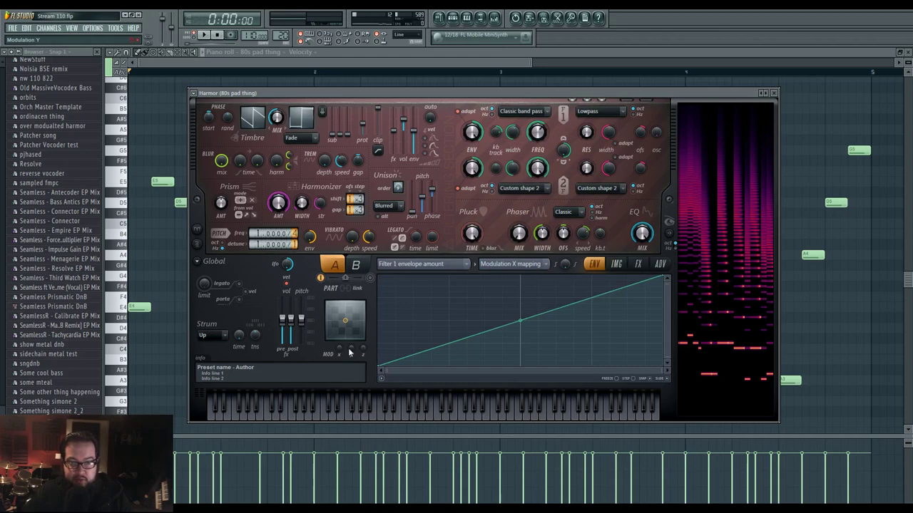
key("space")
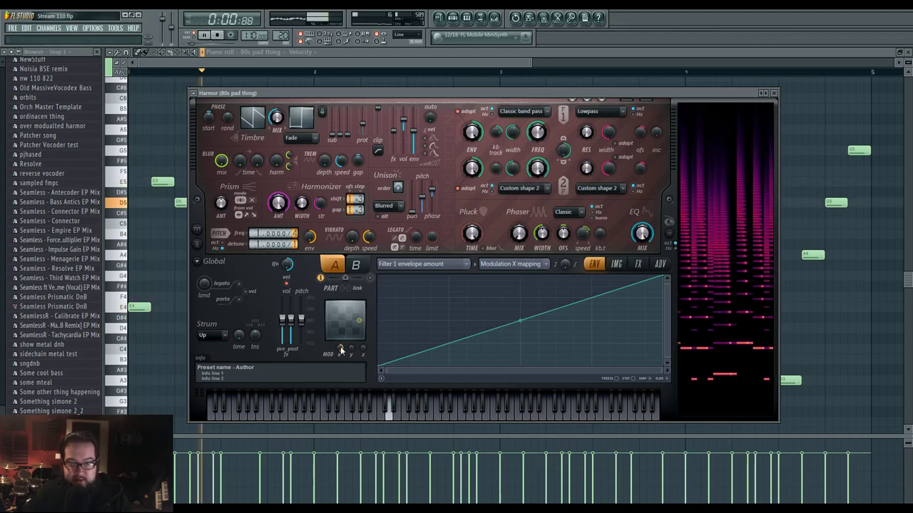
key("space")
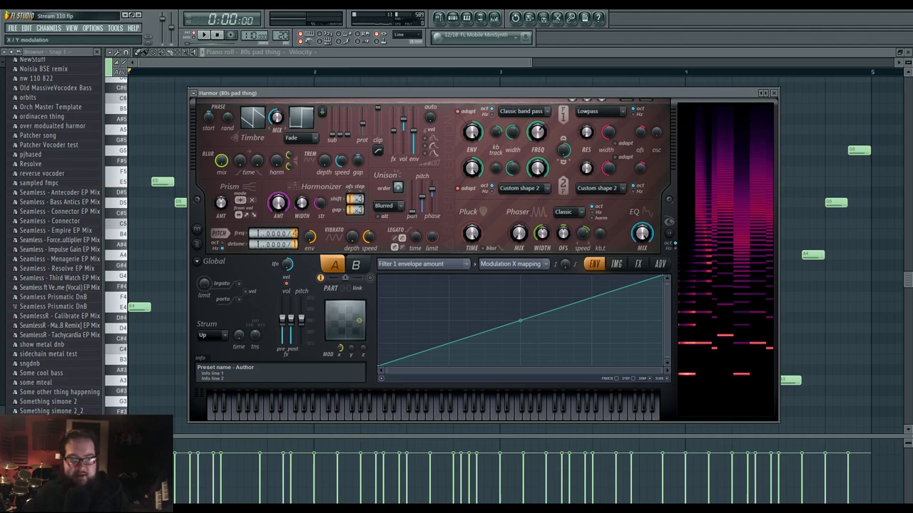
- Close the synth and switch the piano roll's note property lane to Mod X
right_click(168, 334)
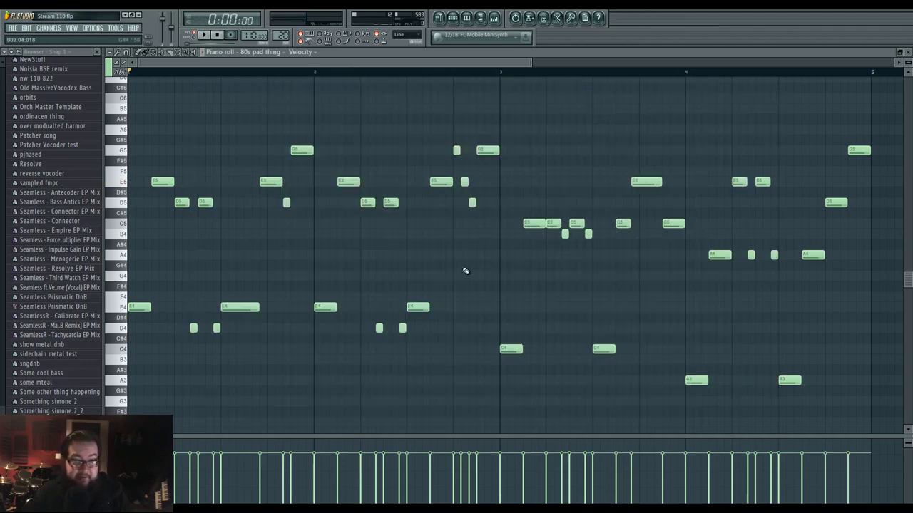
right_click(114, 493)
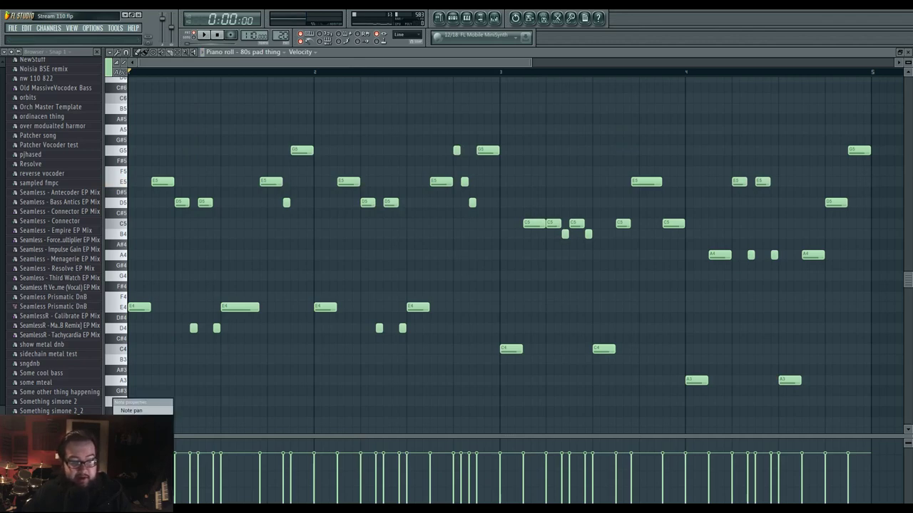
left_click(140, 436)
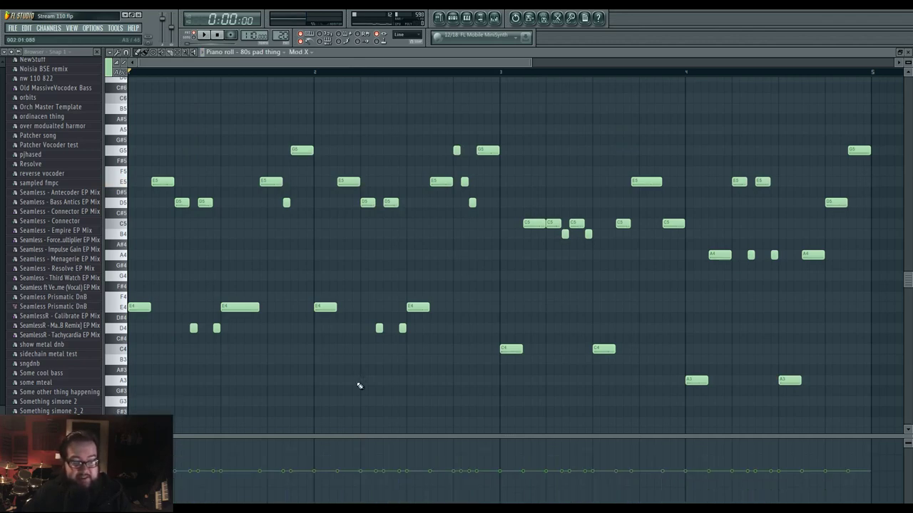
left_click(452, 18)
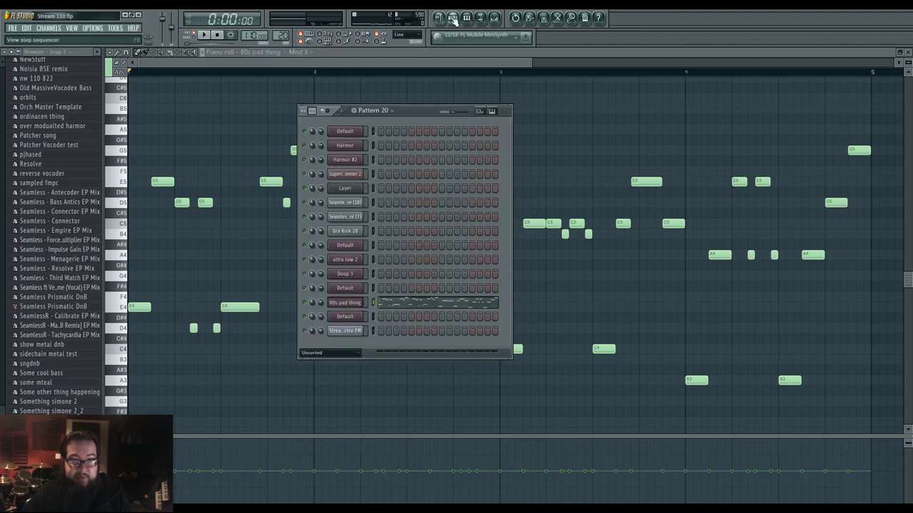
left_click(453, 18)
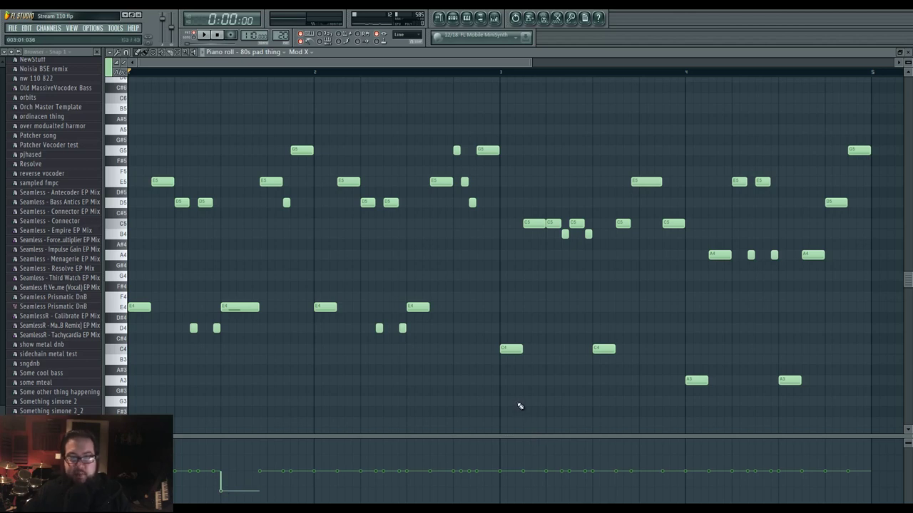
- Audition the riff's opening and reopen the 80s pad thing synth to check its Modulation X mapping during playback
key("space")
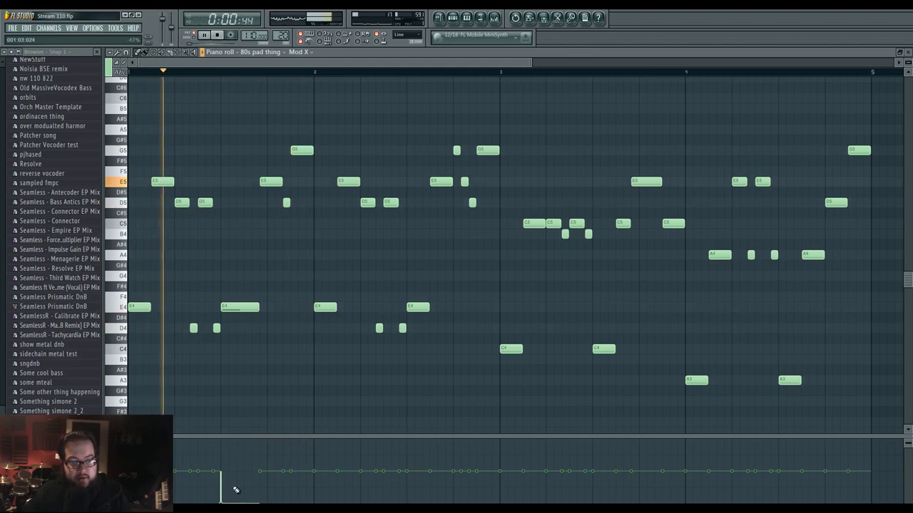
left_click(454, 19)
key("space")
left_click(340, 304)
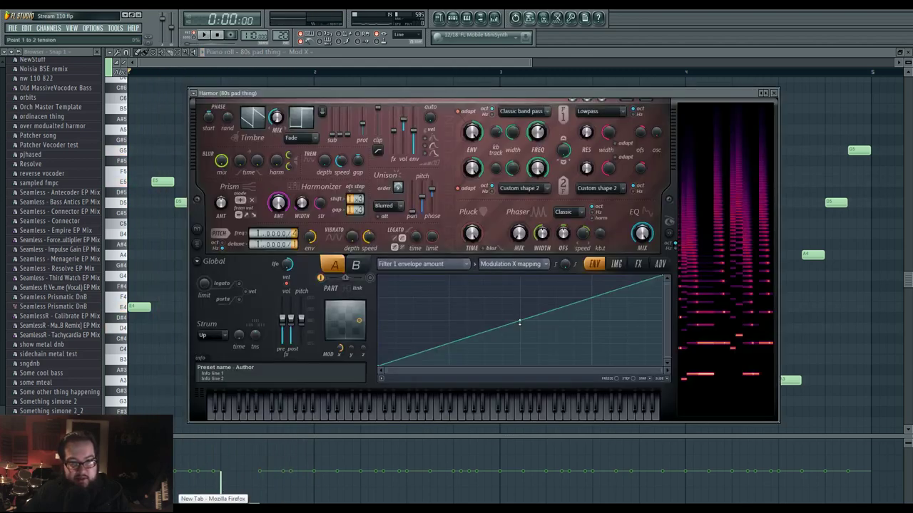
key("space")
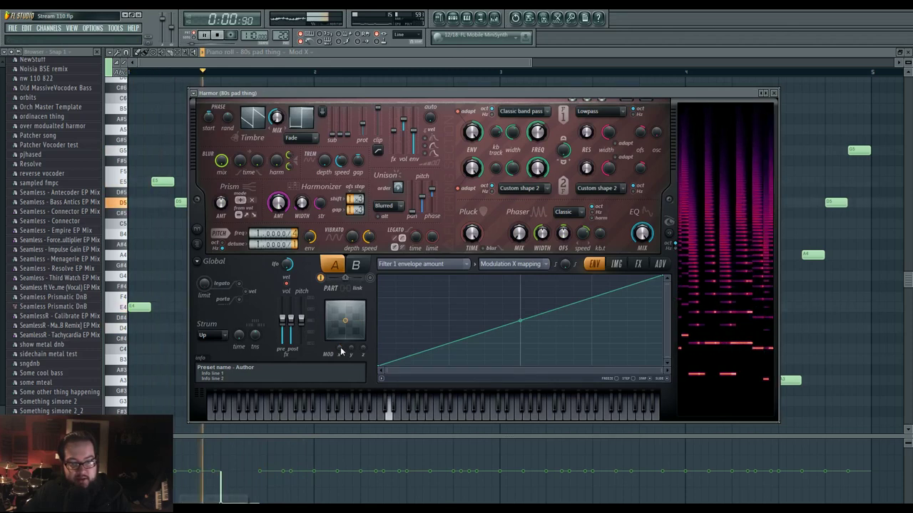
key("space")
right_click(164, 367)
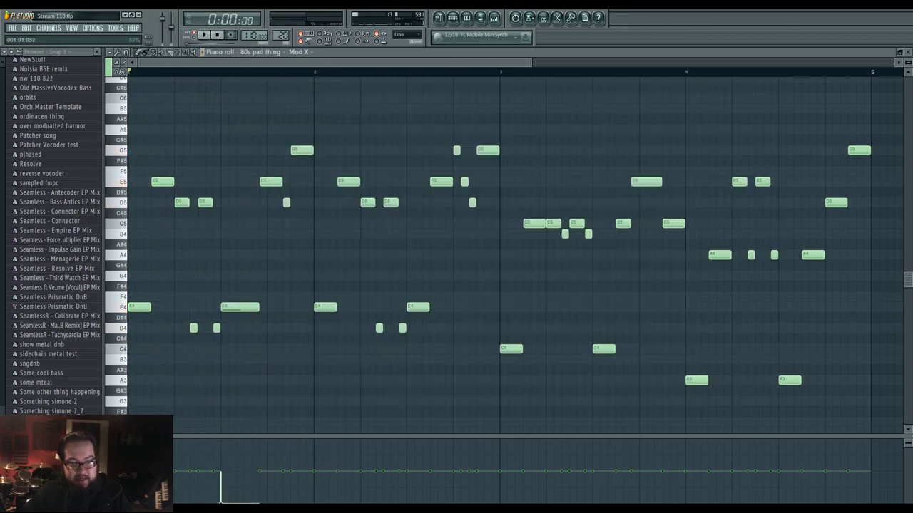
- Raise the Mod X level of all the riff's notes to maximum, including the notes missed on the first pass
mouse_move(172, 444)
left_mouse_down()
mouse_move(688, 331)
mouse_move(881, 299)
left_mouse_up()
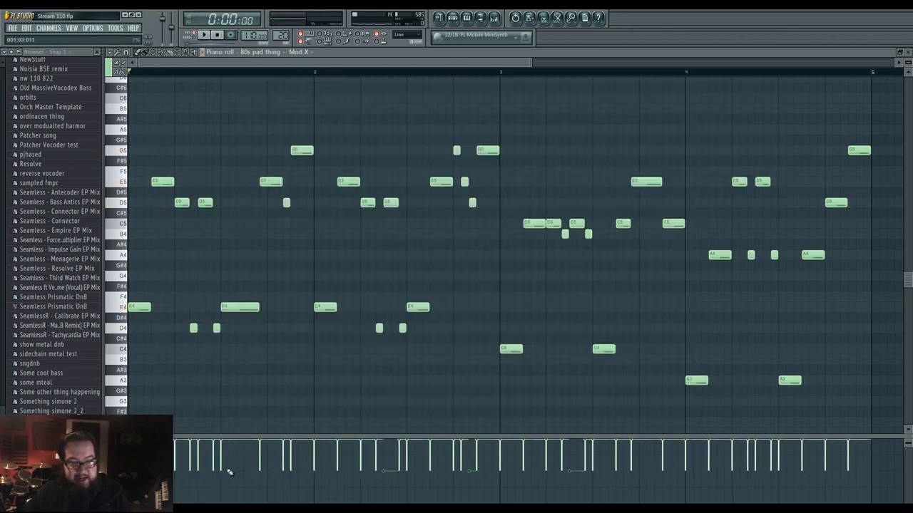
key("space")
left_click_drag(386, 465, 476, 425)
key("space")
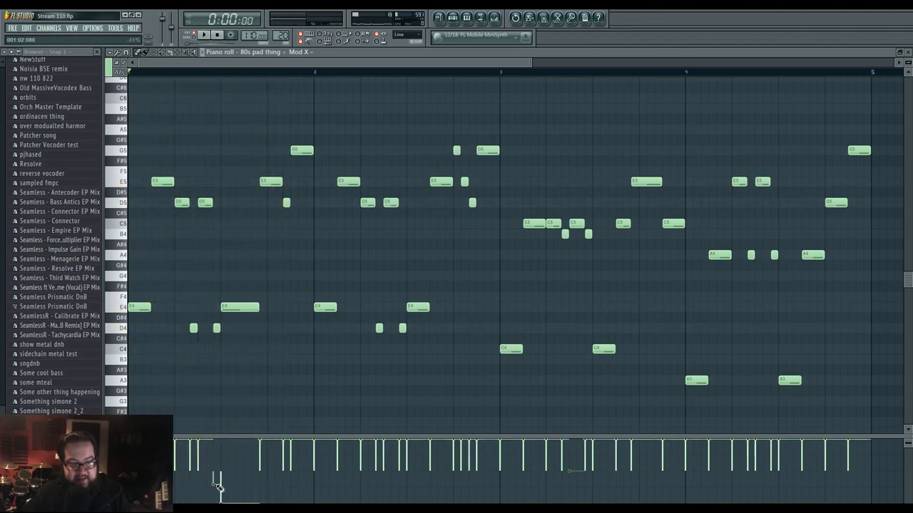
- Lower Mod X on the long E4 note in bar 1 to about -70% while auditioning the riff
key("space")
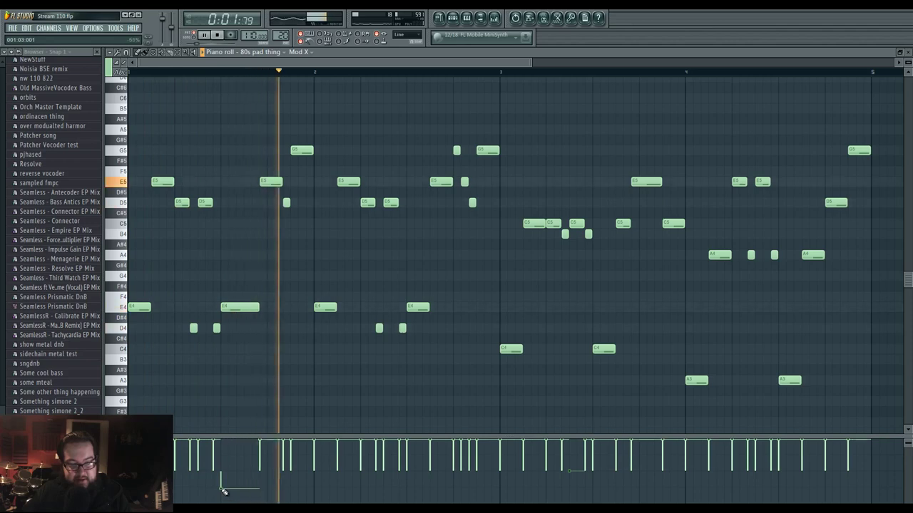
key("space")
key("space")
left_click_drag(222, 490, 233, 495)
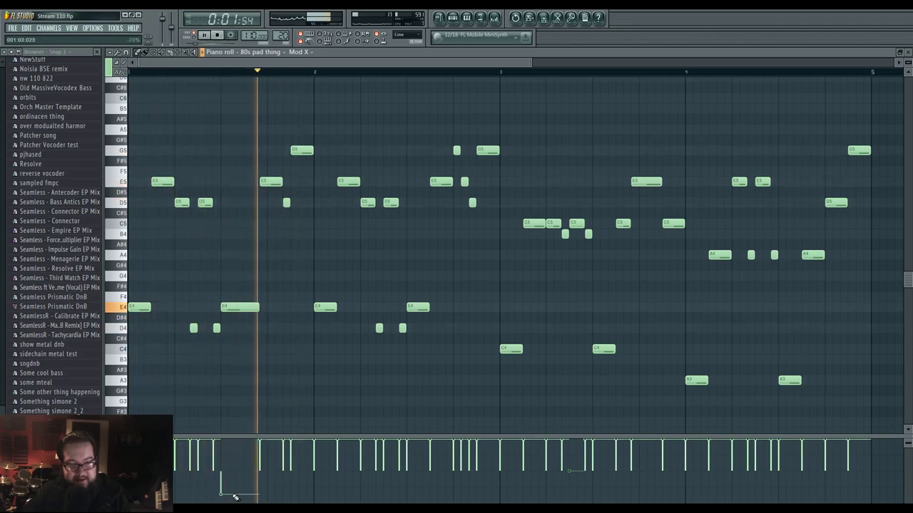
key("space")
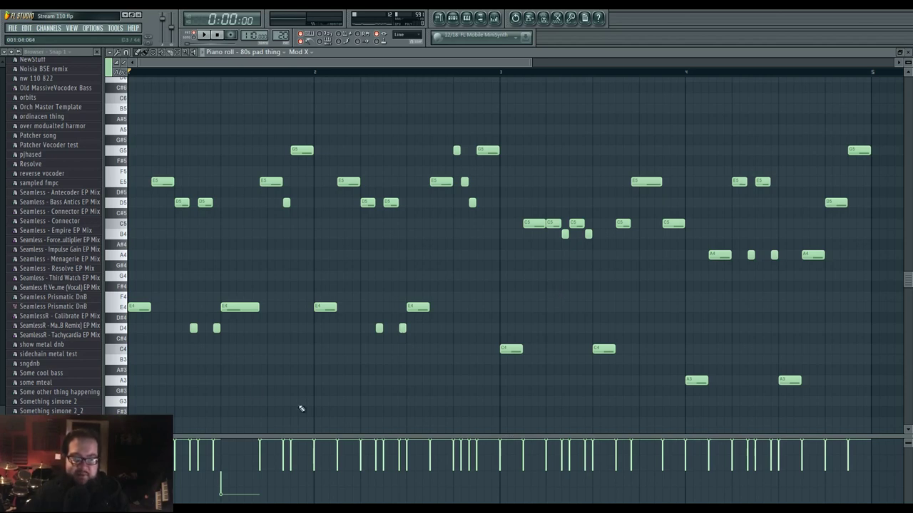
- Play the whole riff and lower Mod X well below centre on the long E5 note in bar 3
key("space")
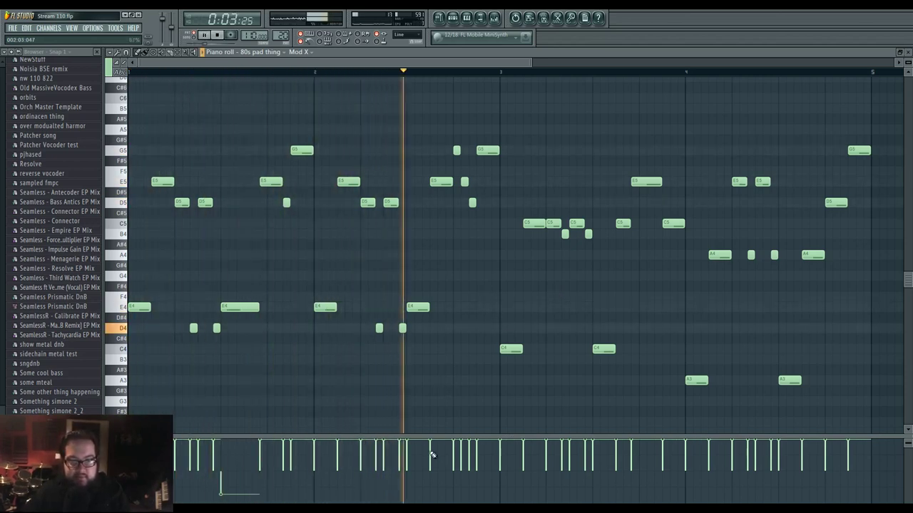
left_click(642, 465)
left_click_drag(635, 465, 636, 487)
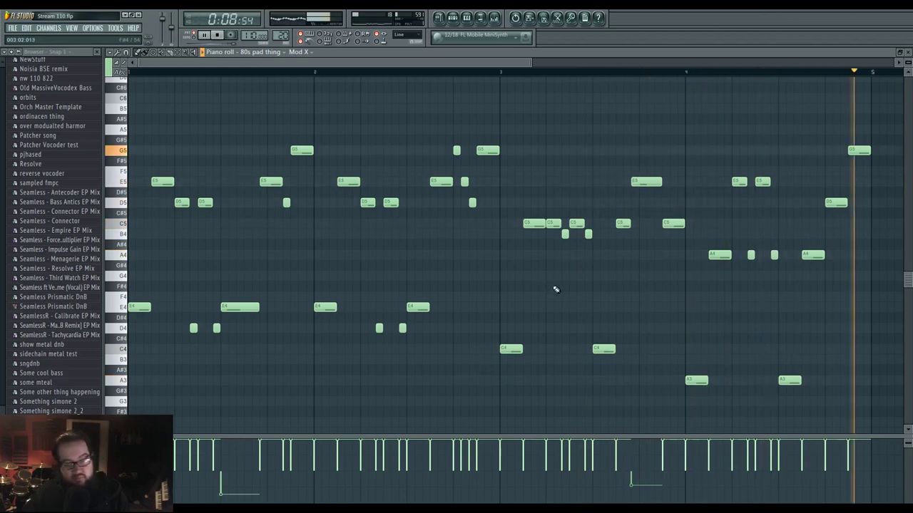
key("space")
- Place a Pattern 20 clip on Track 4 of the playlist at bar 109 and set the play position there
left_click(439, 19)
scroll(497, 209, "down", 2)
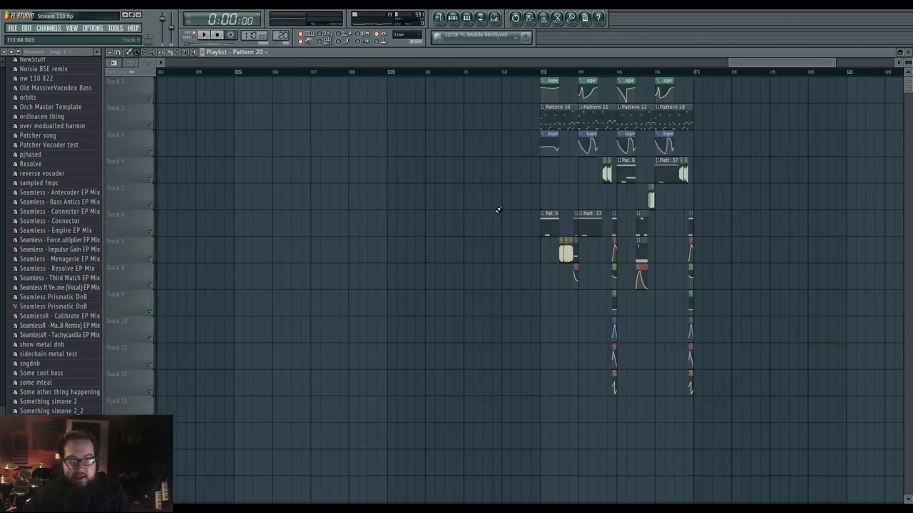
left_click_drag(497, 210, 415, 246)
scroll(571, 245, "down", 2)
left_click(551, 178)
left_click_drag(449, 284, 433, 279)
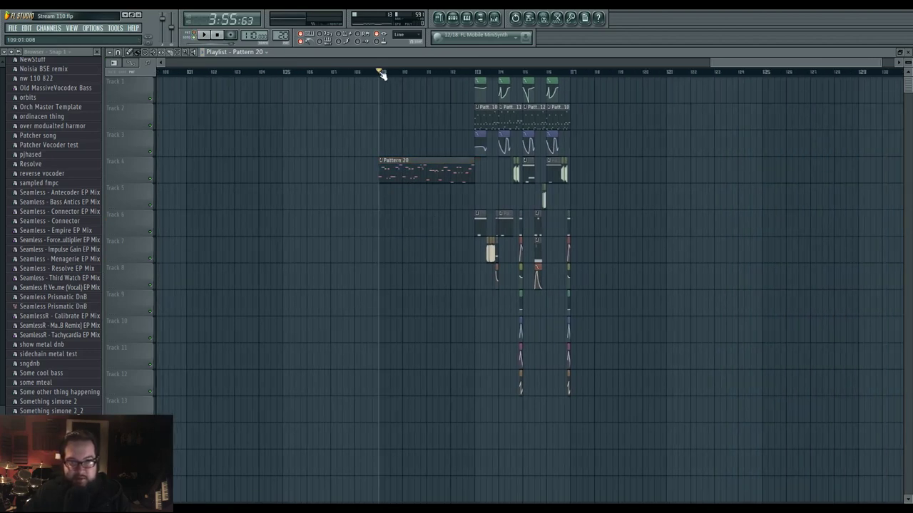
left_click_drag(513, 203, 467, 203)
scroll(467, 202, "up", 2)
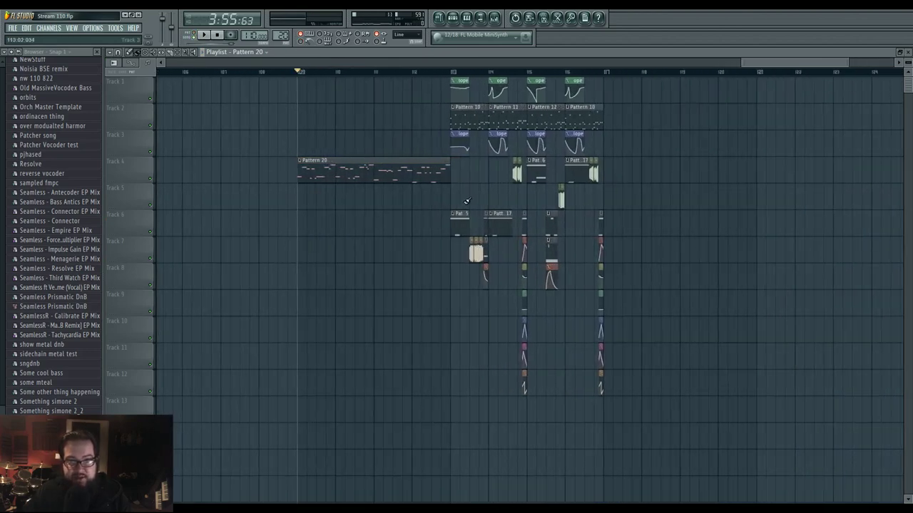
- Play the arrangement from the Pattern 20 clip and check the 80s pad thing synth and the mixer levels
key("space")
key("F6")
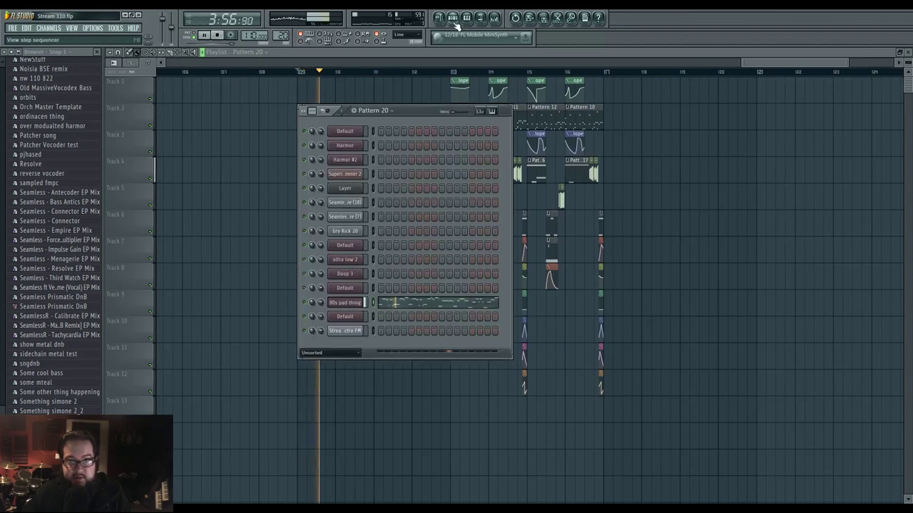
left_click(345, 302)
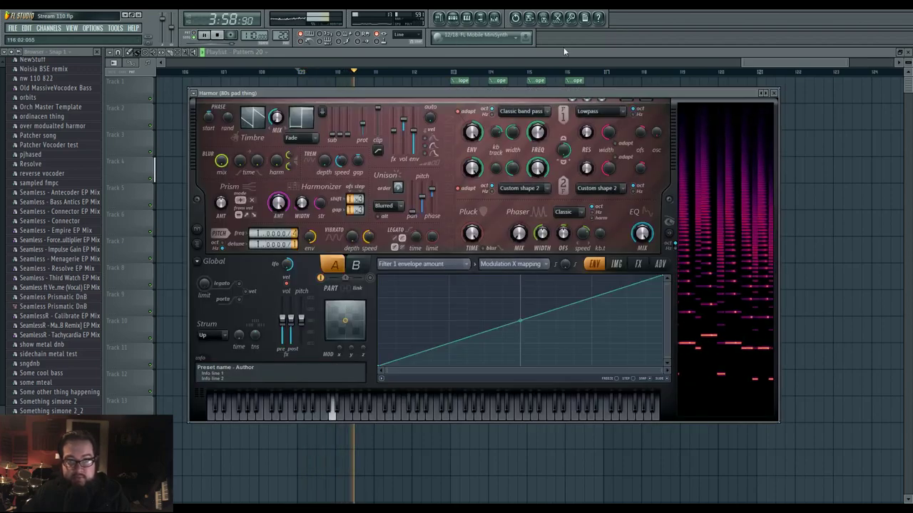
left_click(494, 18)
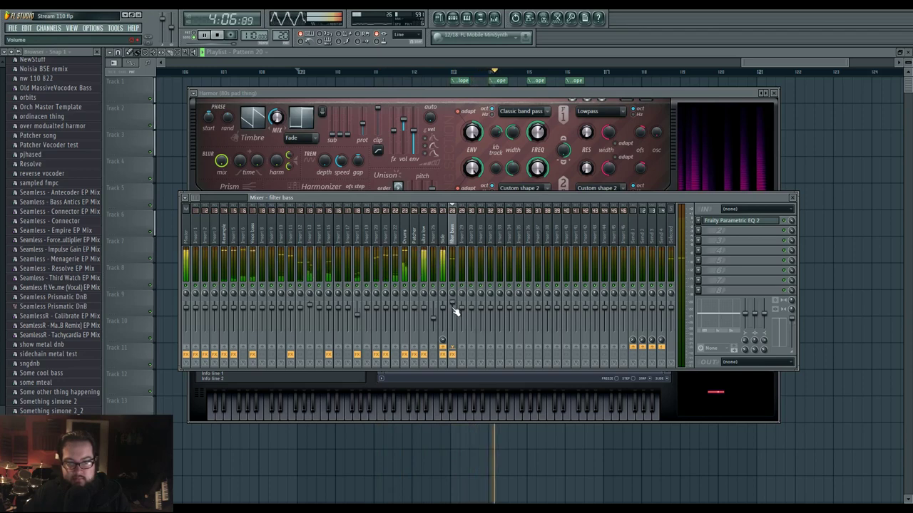
right_click(429, 447)
key("space")
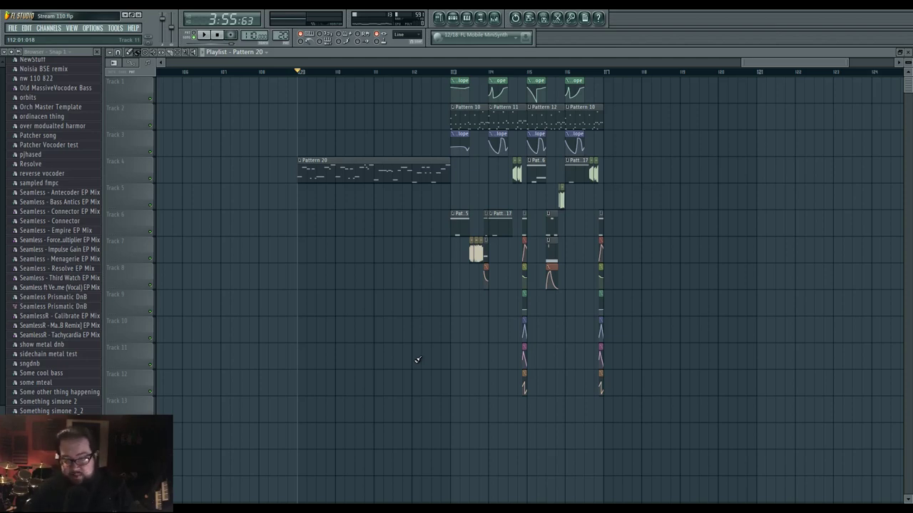
- Move the Pattern 20 clip back to bar 97 on Track 4 and select bars 97 to 113
scroll(466, 295, "left", 5)
left_click_drag(512, 176, 363, 175)
scroll(363, 175, "down", 3)
left_click_drag(508, 179, 387, 171)
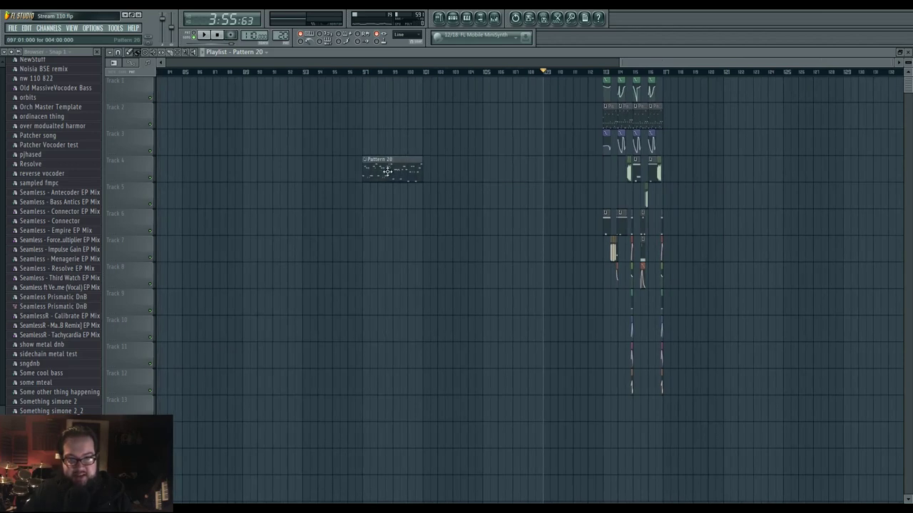
left_click_drag(365, 76, 605, 80)
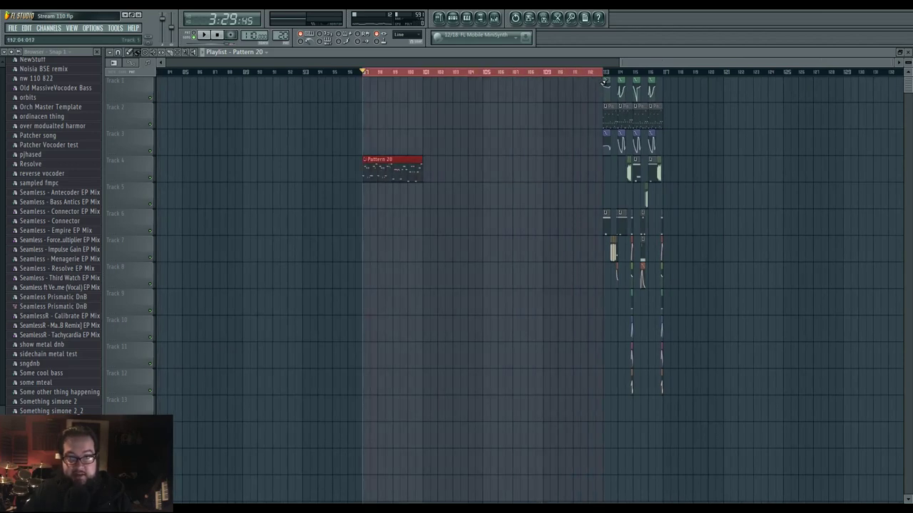
scroll(441, 219, "left", 4)
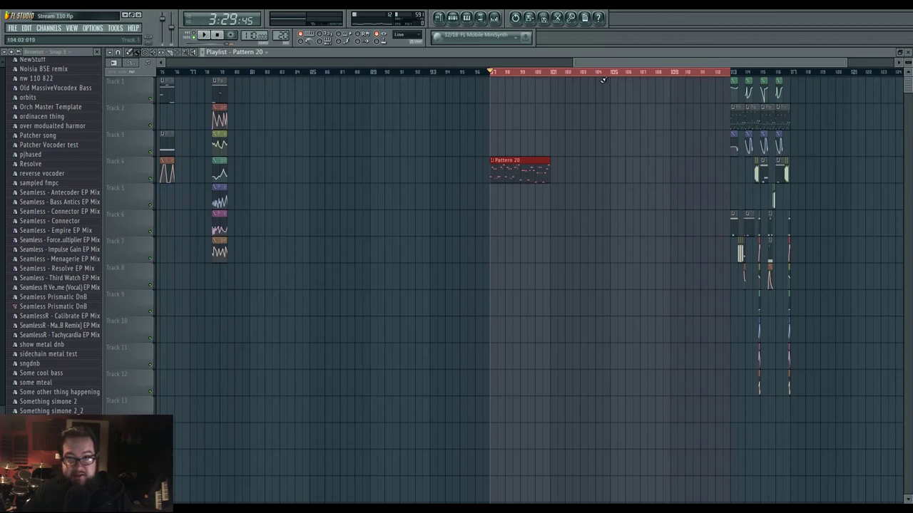
- Select bars 81 to 97 and fill them with four consecutive Pattern 20 clips on Track 4
left_click_drag(256, 74, 490, 74)
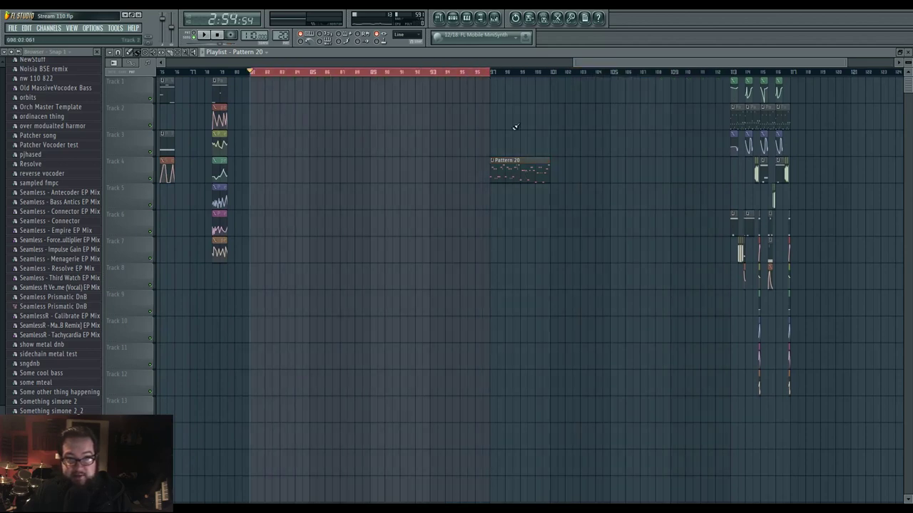
mouse_move(518, 162)
left_mouse_down()
mouse_move(279, 161)
mouse_move(482, 171)
left_mouse_up()
left_click(304, 214)
right_click(320, 213)
scroll(452, 224, "left", 1)
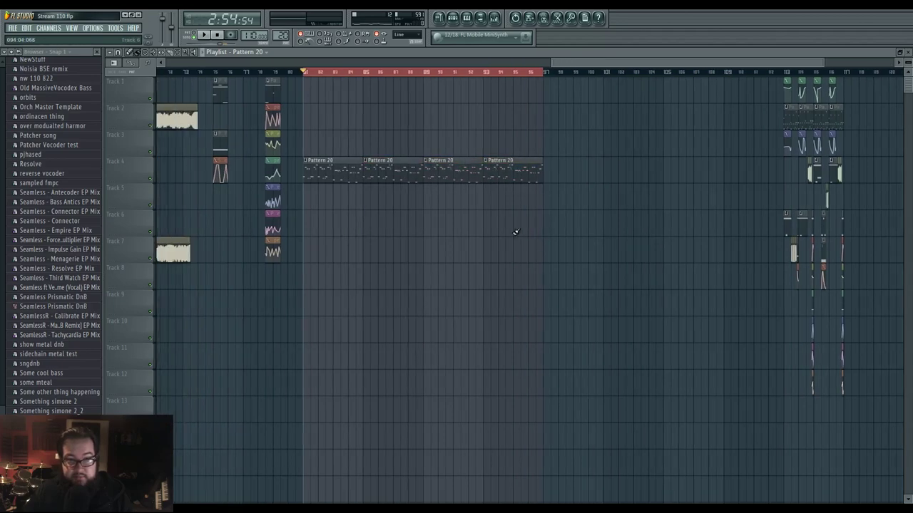
scroll(499, 232, "left", 4)
scroll(542, 249, "right", 1)
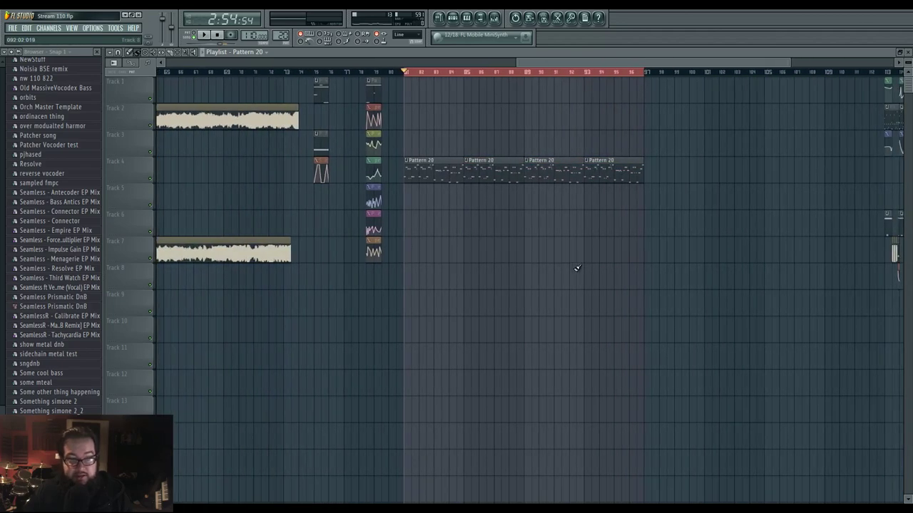
- Open the 80s pad thing notes of Pattern 20 in the piano roll and review the riff
left_click(452, 18)
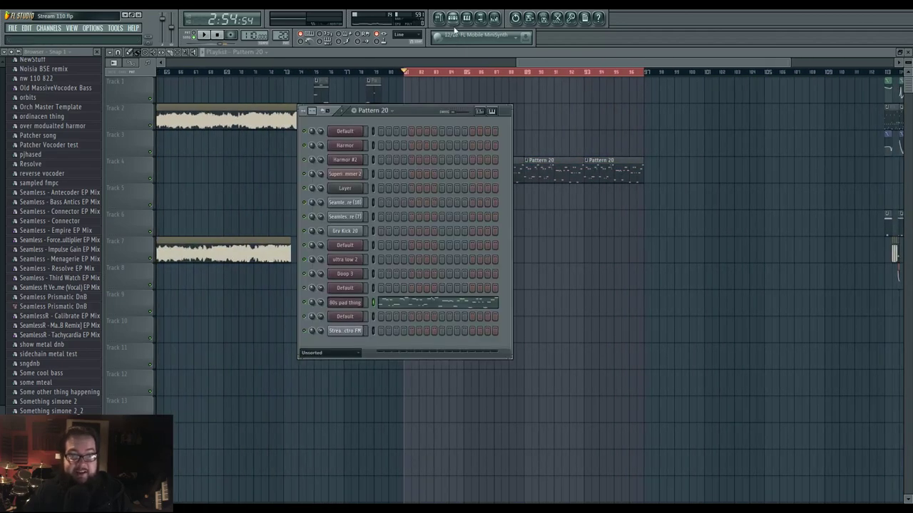
left_click(410, 306)
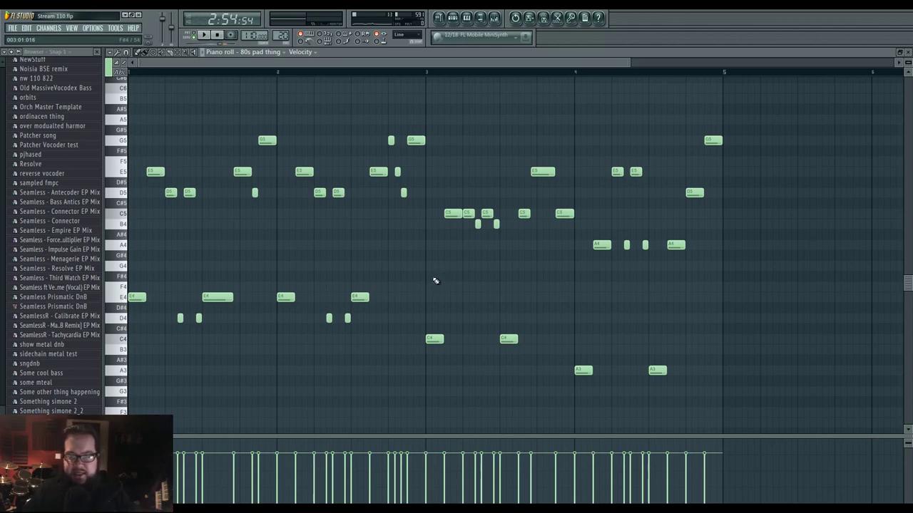
scroll(435, 286, "up", 1)
scroll(442, 285, "down", 1)
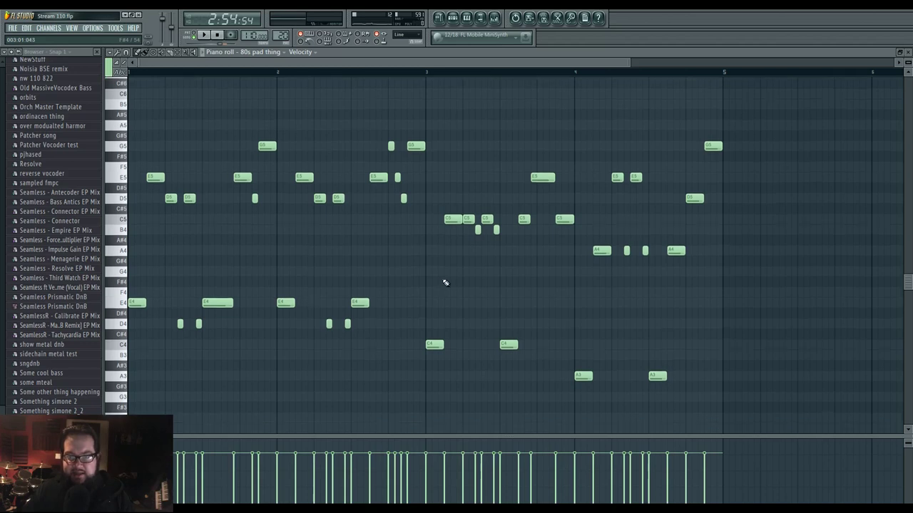
scroll(432, 274, "up", 1)
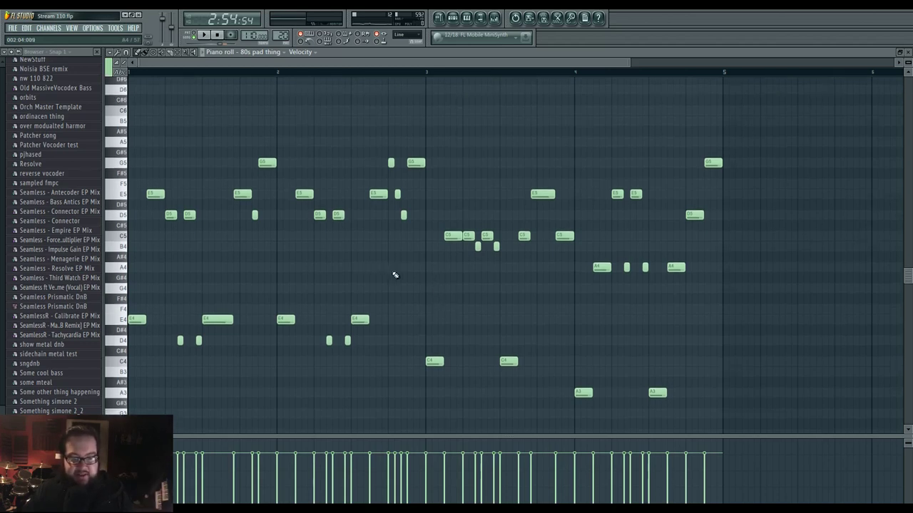
scroll(398, 275, "up", 1)
- Play the riff, check the mixer, and bring up the 80s pad thing synth's effects settings
key("space")
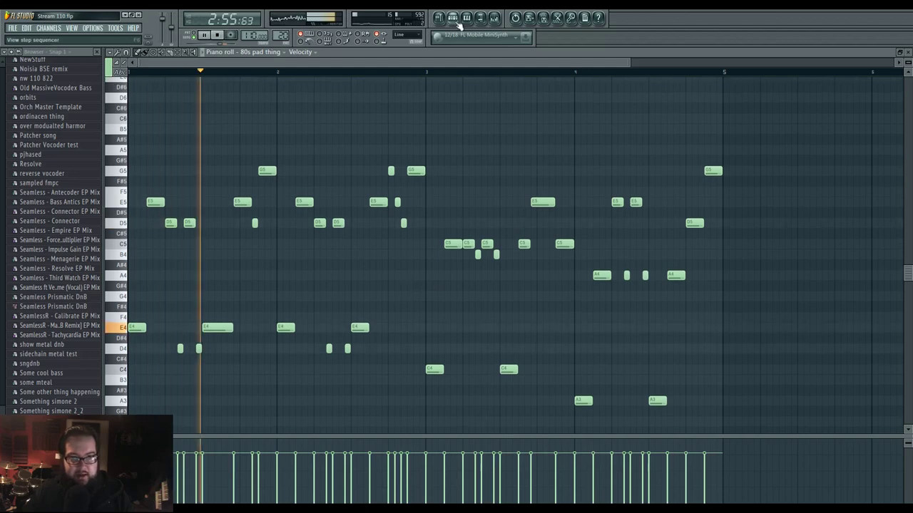
left_click(499, 20)
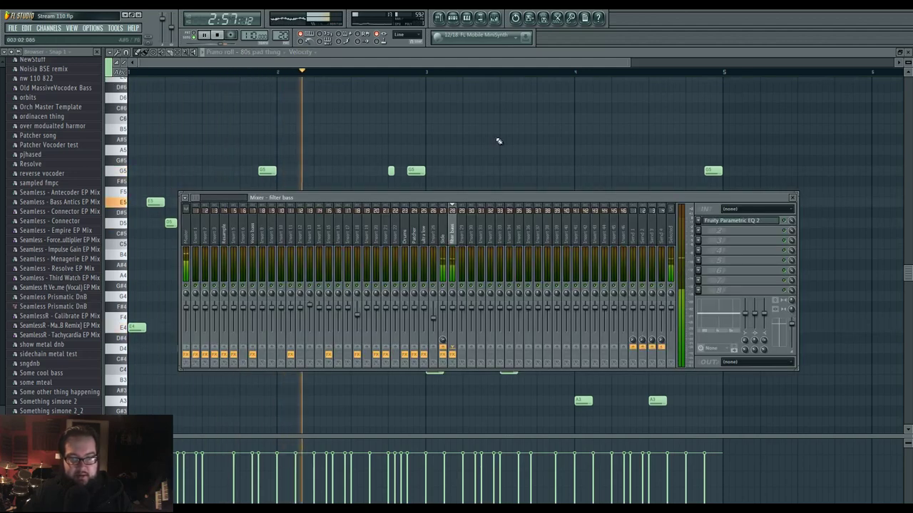
left_click(453, 19)
left_click(346, 304)
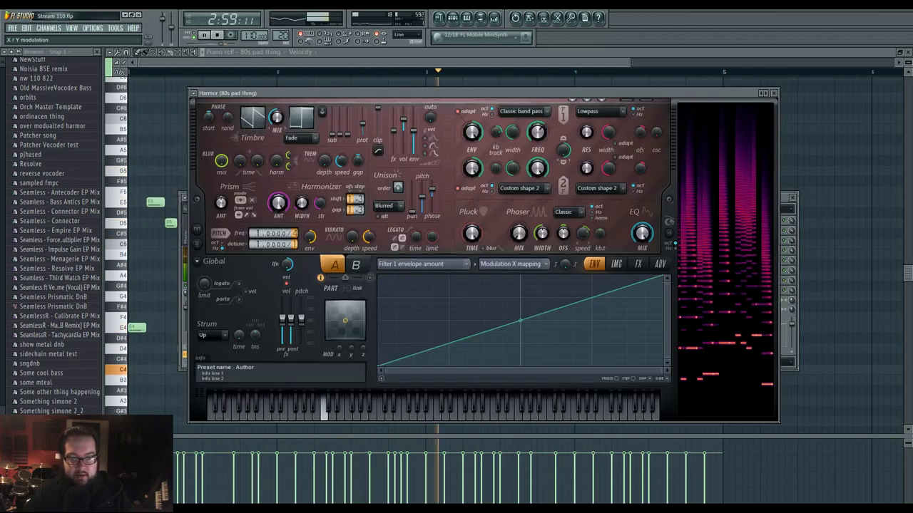
left_click(638, 264)
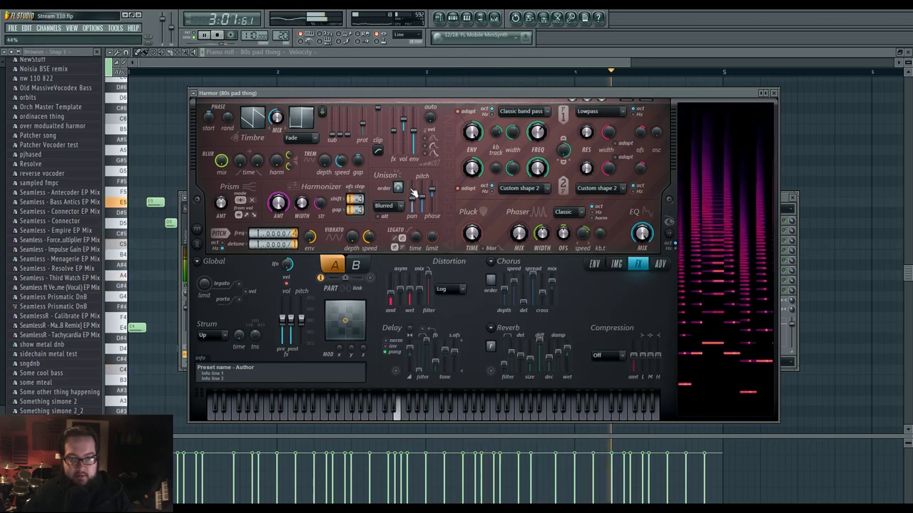
- Try the synth's reverb with a slightly lower decay while the riff plays
left_click(492, 372)
mouse_move(549, 360)
left_mouse_down()
mouse_move(554, 348)
mouse_move(552, 362)
left_mouse_up()
left_click(491, 372)
- Set the synth's compression to Burning and raise the compression's high band
left_click(608, 355)
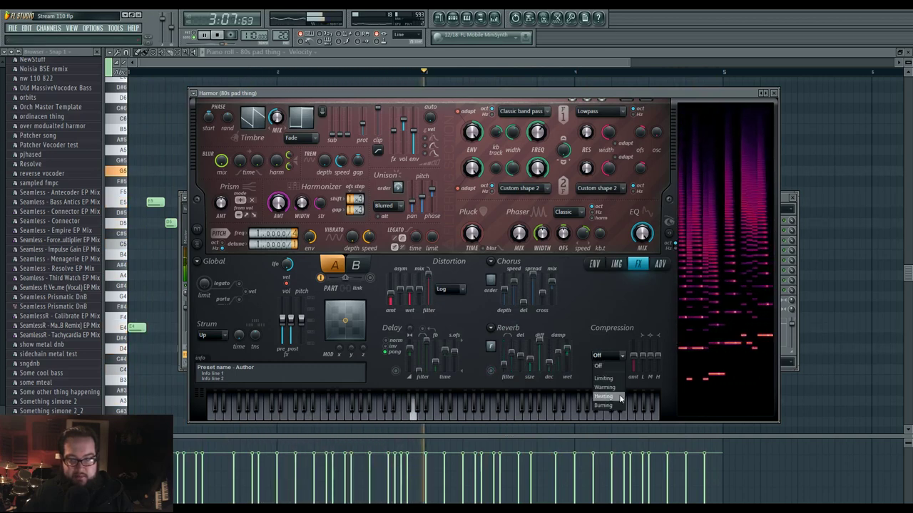
left_click(606, 406)
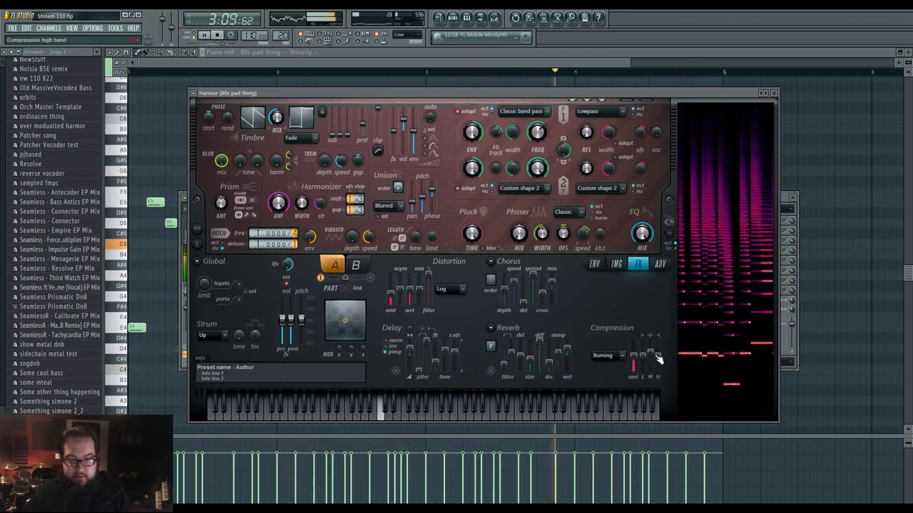
left_click_drag(657, 356, 656, 348)
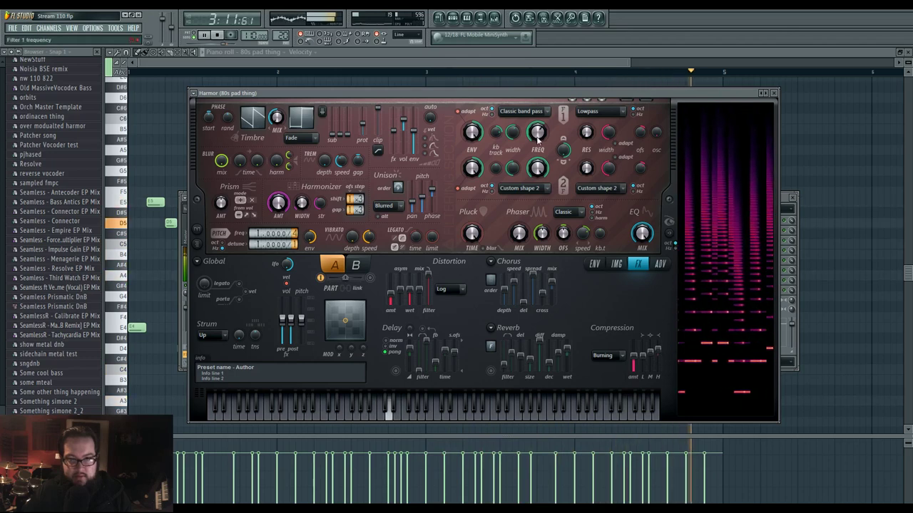
- Adjust Filter 1's frequency, width and key tracking while the riff plays, and set its envelope amount to -100%
left_click_drag(537, 133, 514, 148)
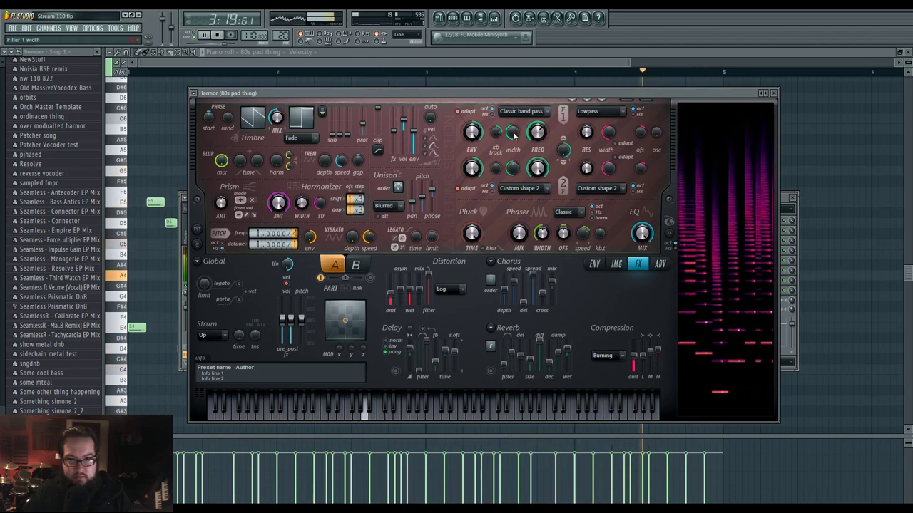
left_click_drag(497, 132, 497, 134)
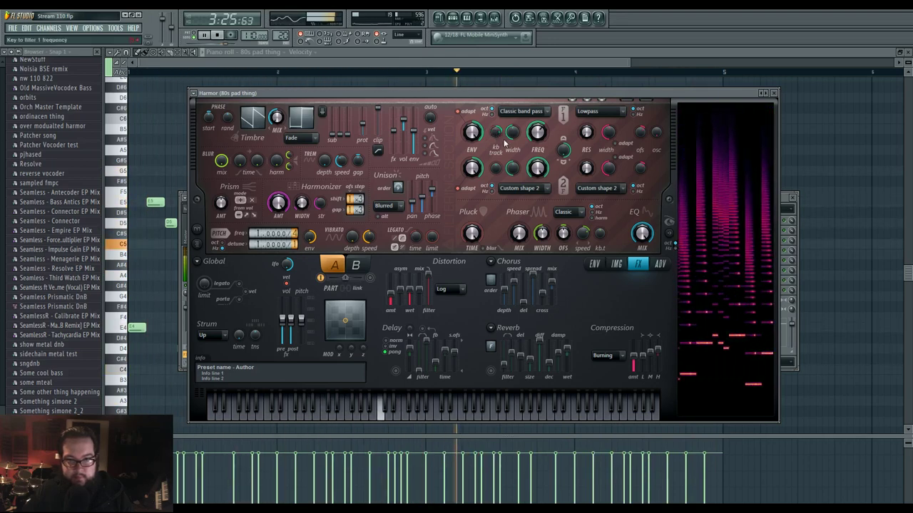
left_click_drag(477, 140, 477, 142)
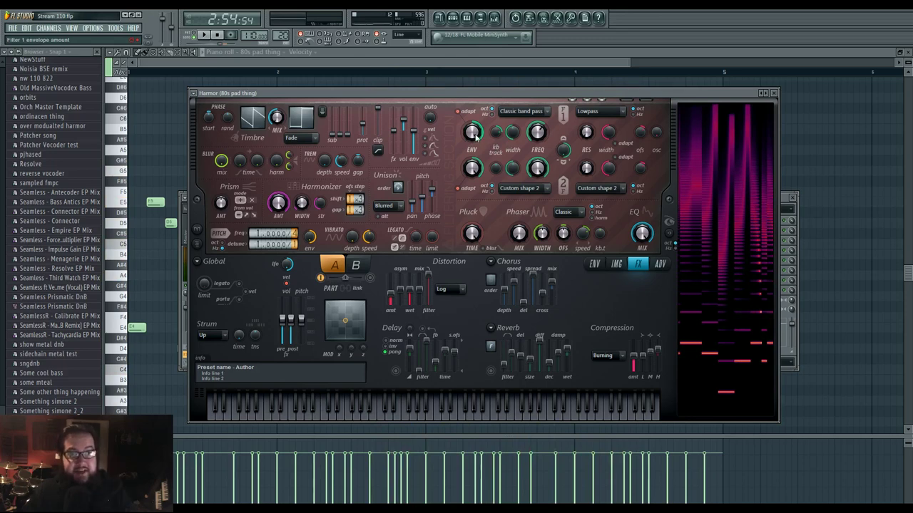
left_click_drag(472, 132, 473, 136)
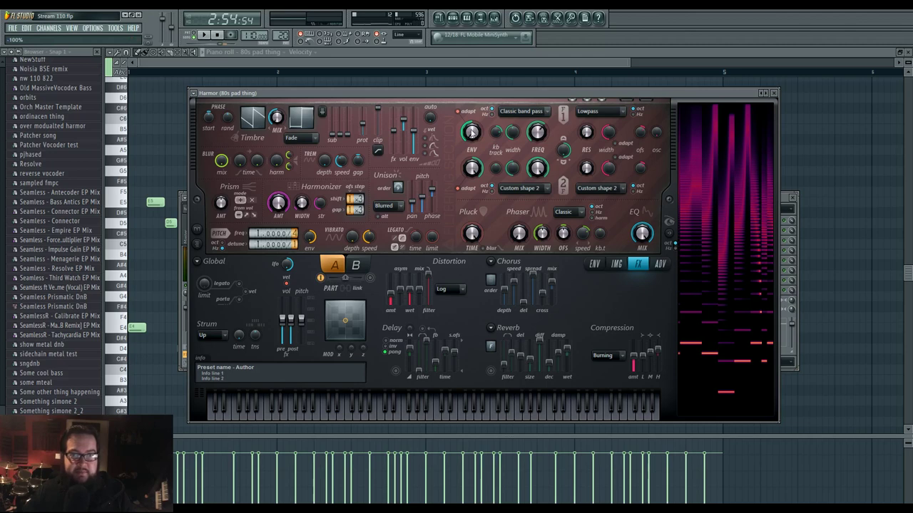
- Reshape the Filter 1 frequency envelope with a lower end point and an adjusted curve, and return to the synth's effects settings
right_click(536, 139)
left_click(570, 160)
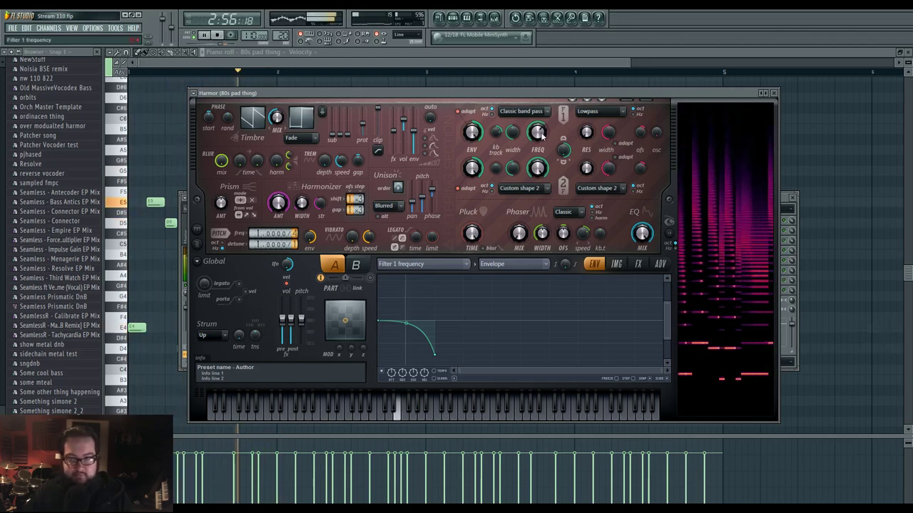
left_click_drag(542, 136, 542, 114)
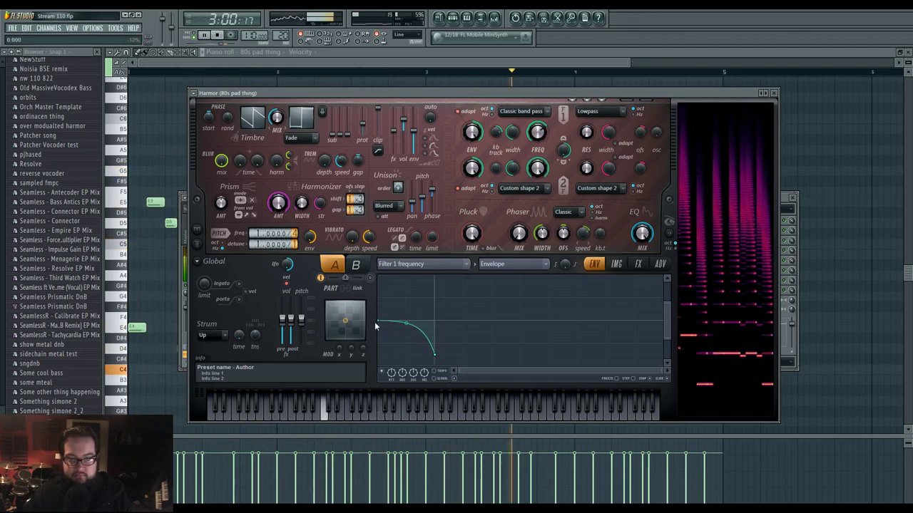
left_click_drag(375, 326, 377, 315)
left_click_drag(434, 354, 437, 368)
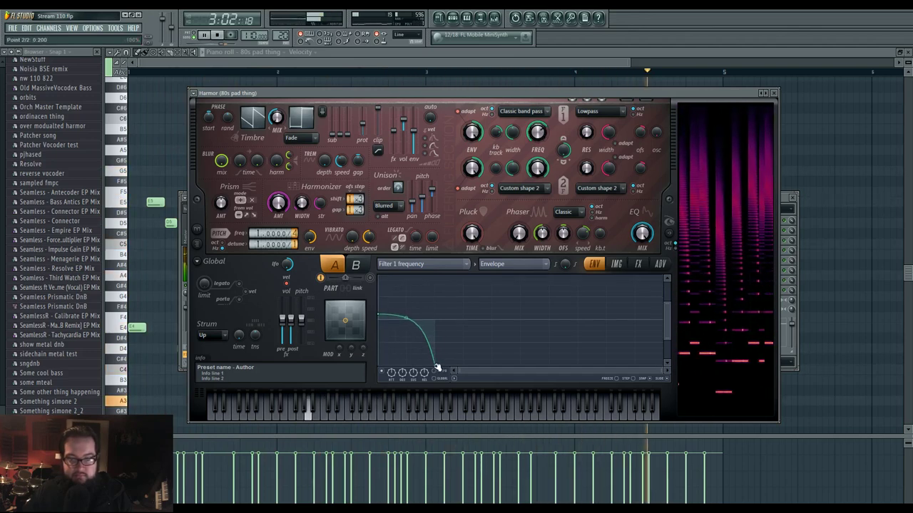
left_click_drag(405, 319, 379, 321)
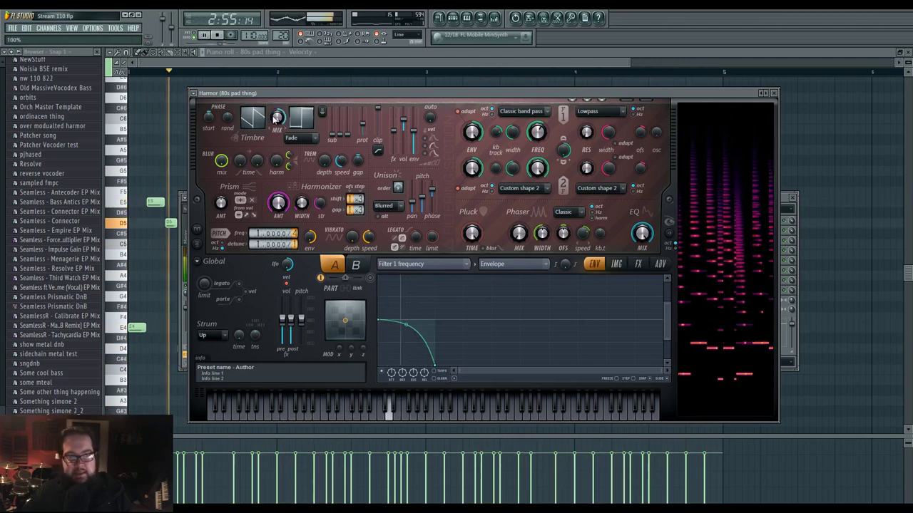
left_click(638, 264)
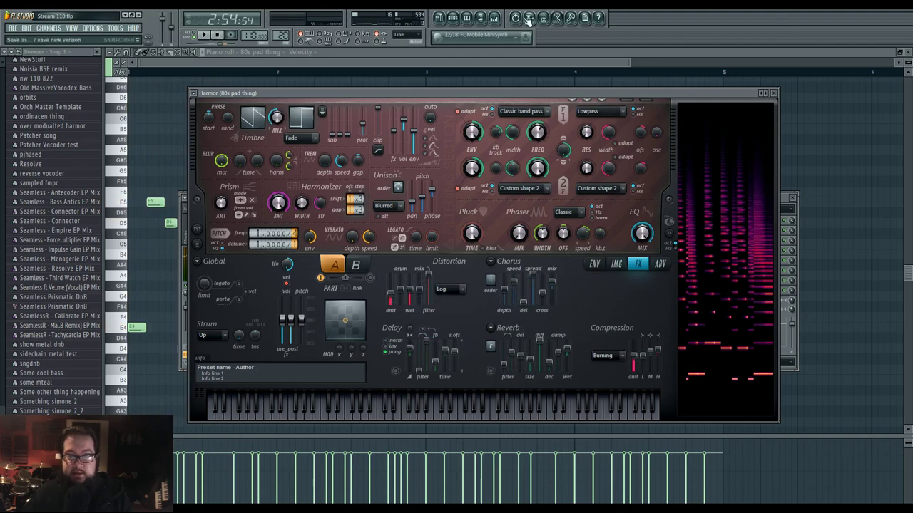
- Play the Pattern 20 clips in the playlist and look over the arrangement around them
left_click(441, 19)
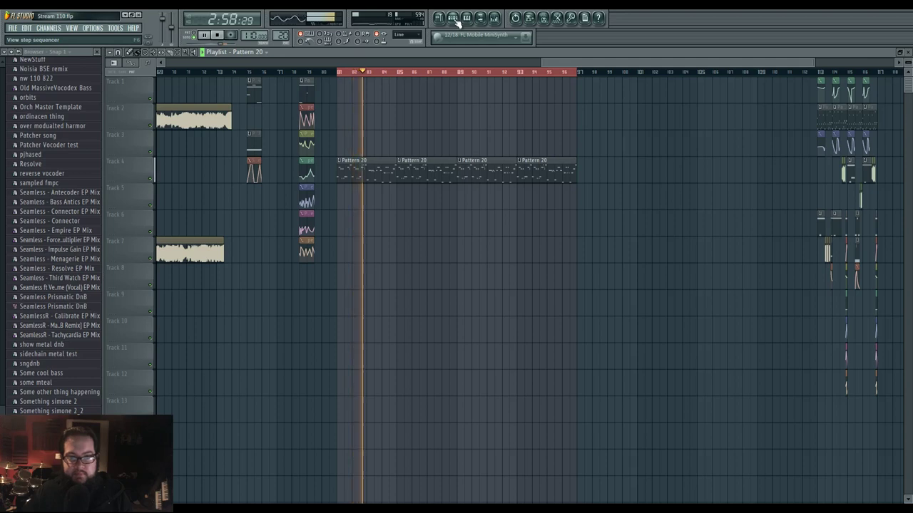
key("space")
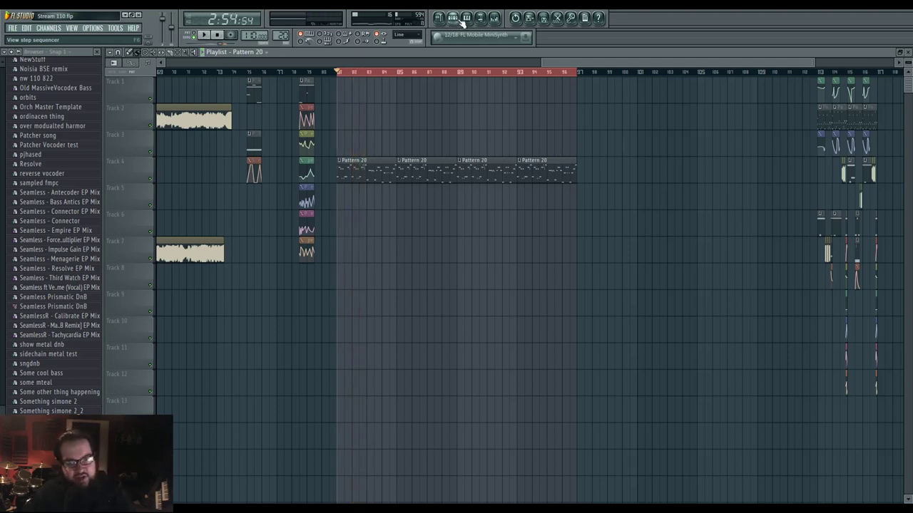
scroll(396, 135, "right", 2)
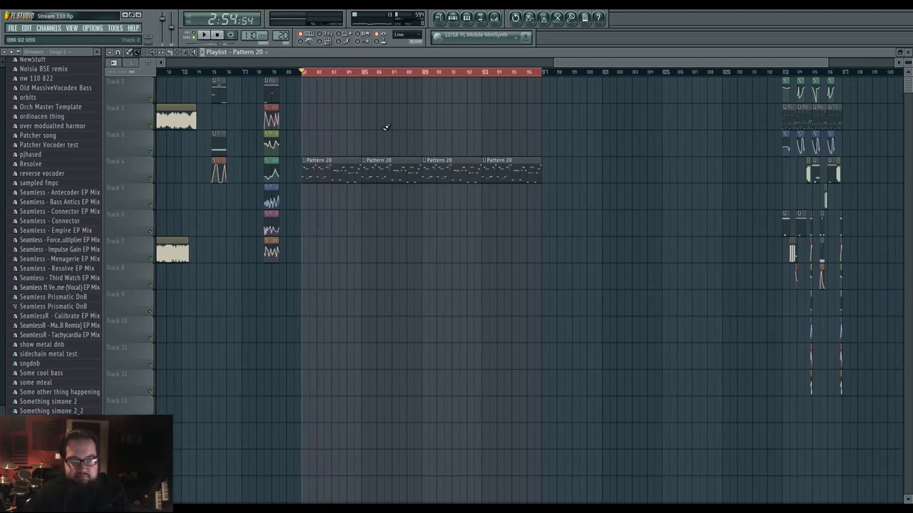
scroll(386, 127, "left", 1)
- Add a Massive channel to the step sequencer and replace it with a new Harmor instance
left_click(454, 17)
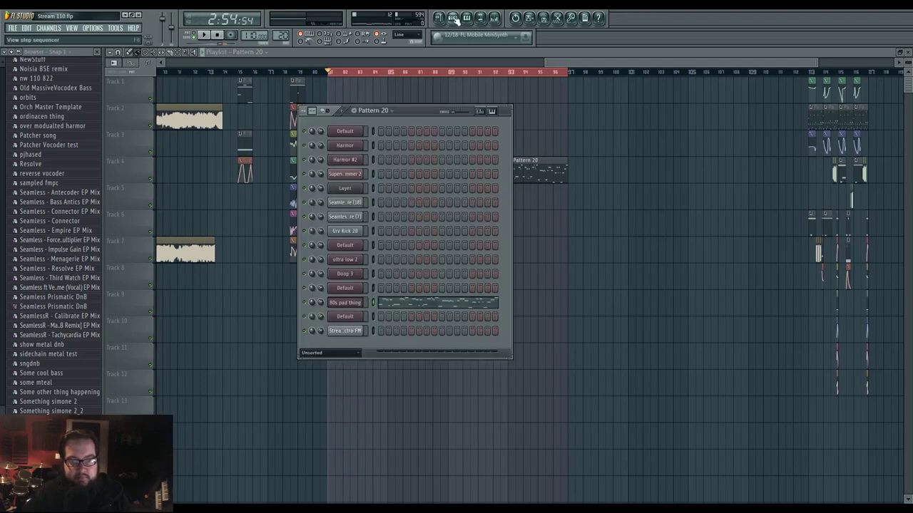
left_click_drag(417, 112, 466, 112)
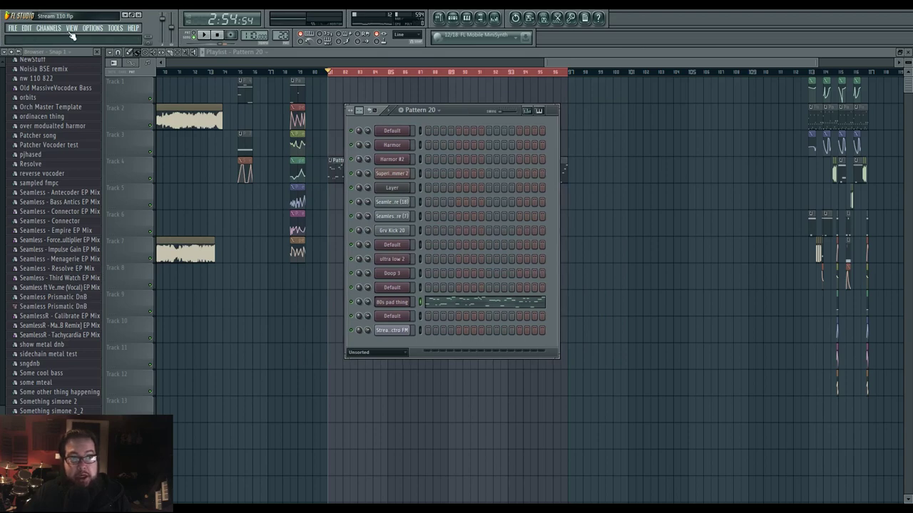
left_click(48, 28)
left_click(171, 288)
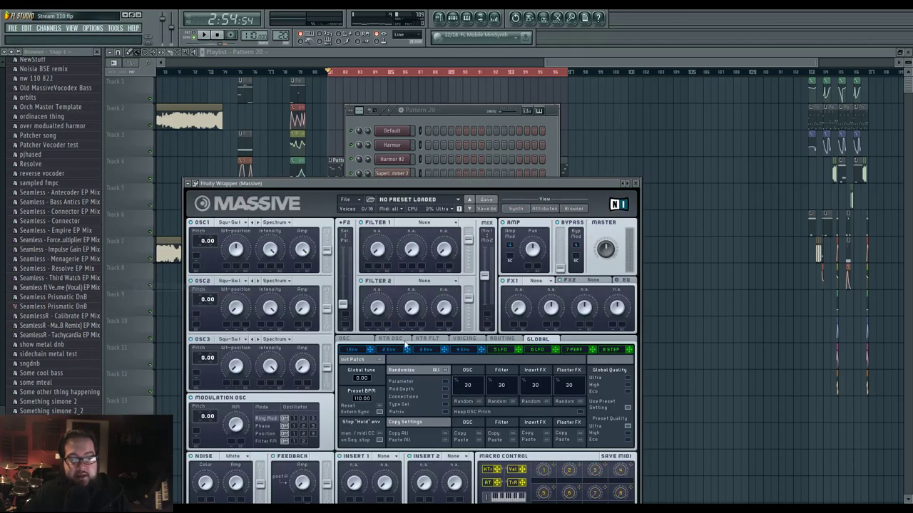
left_click(453, 110)
right_click(403, 345)
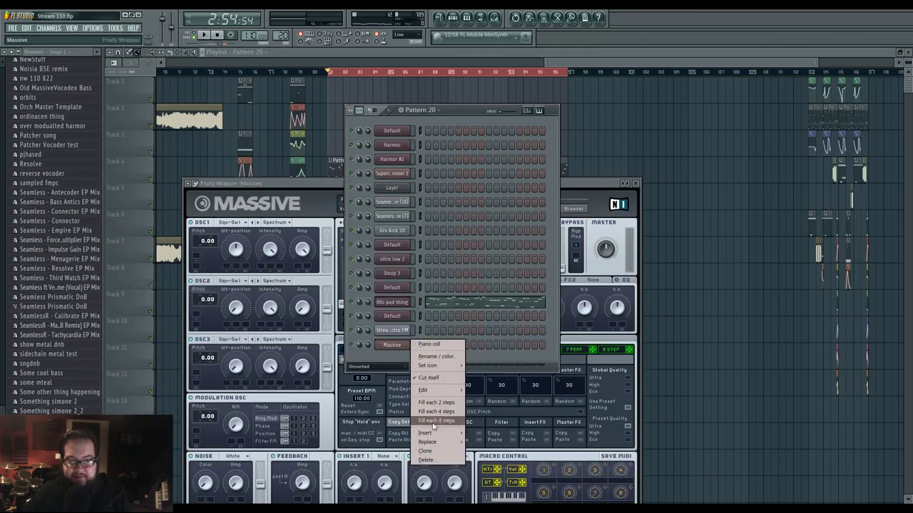
mouse_move(431, 443)
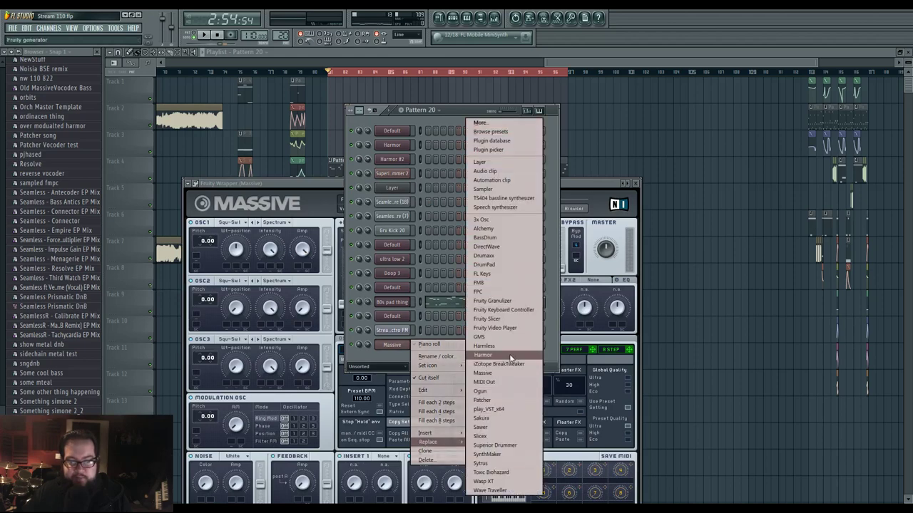
left_click(482, 355)
left_click_drag(412, 186, 427, 123)
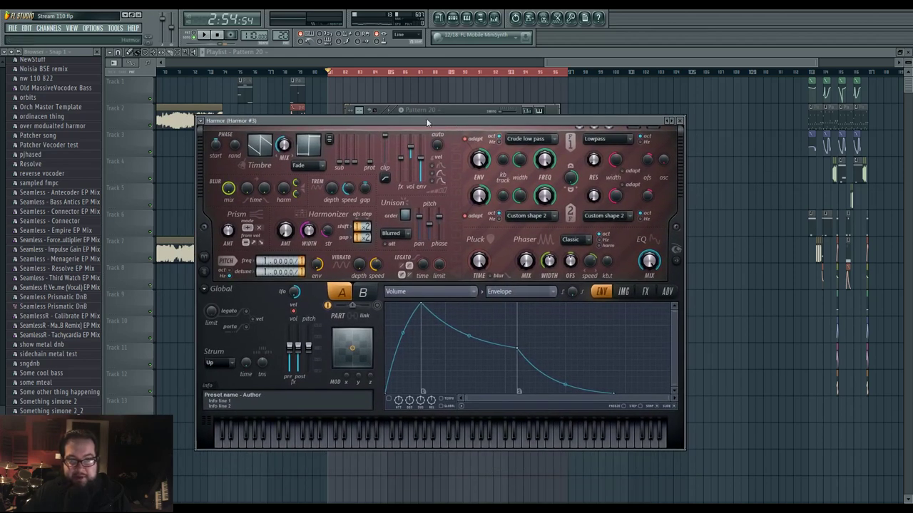
- Bring up the new Harmor channel's echo delay and arpeggiator settings beside the step sequencer
left_click(467, 109)
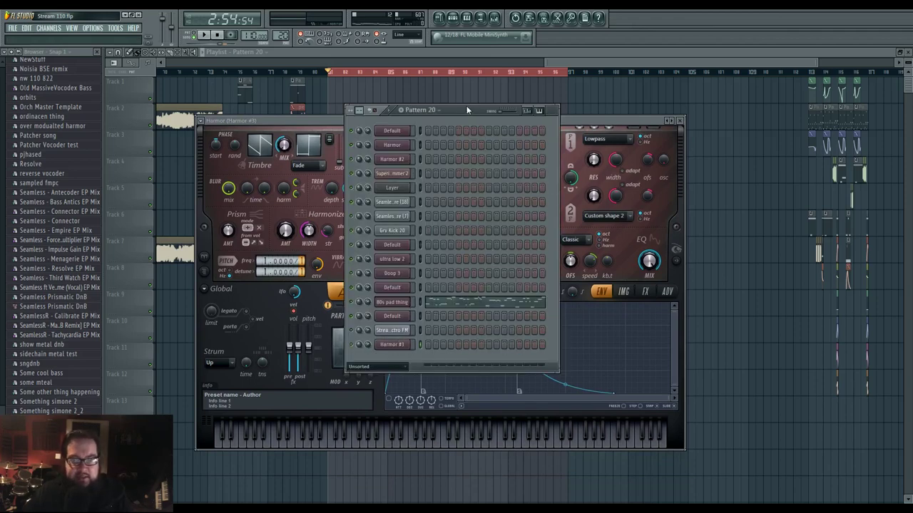
left_click(402, 336)
left_click_drag(509, 128, 509, 378)
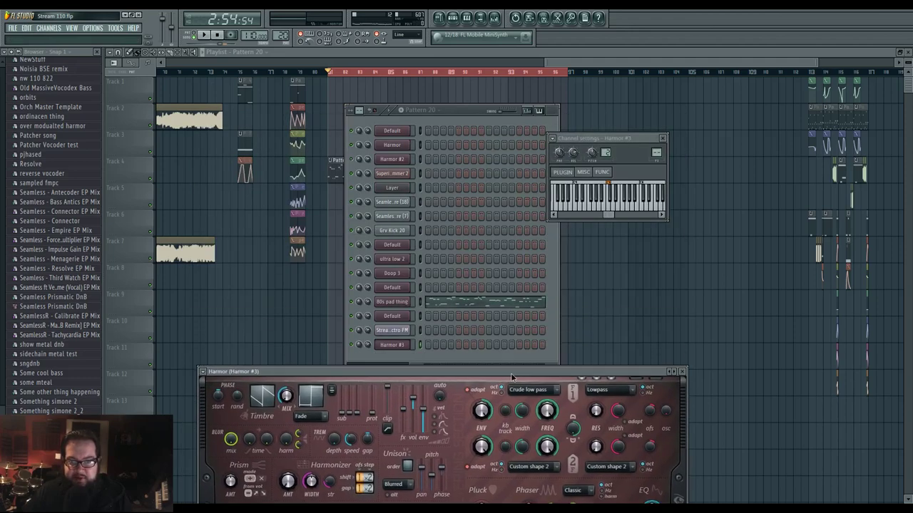
left_click(602, 173)
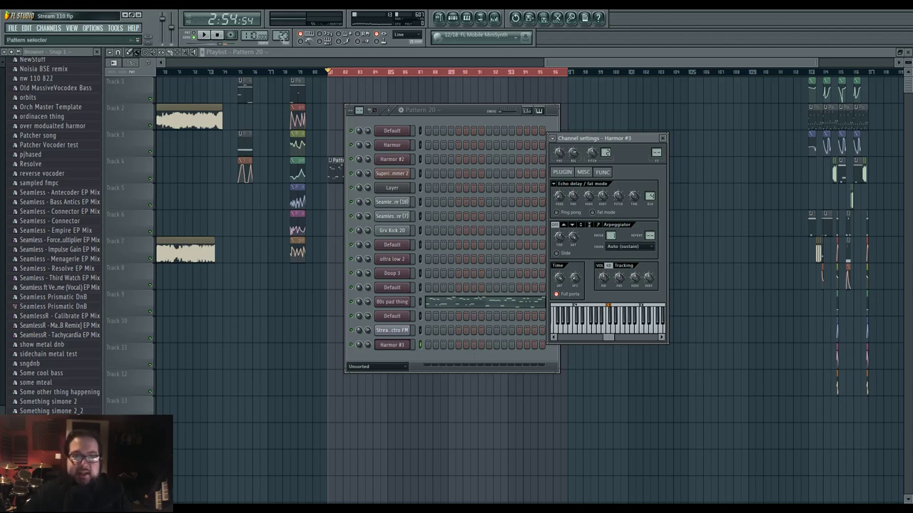
- Start a new empty Pattern 21 and bring the new Harmor synth back into full view
right_click(282, 37)
left_click(331, 43)
key("Return")
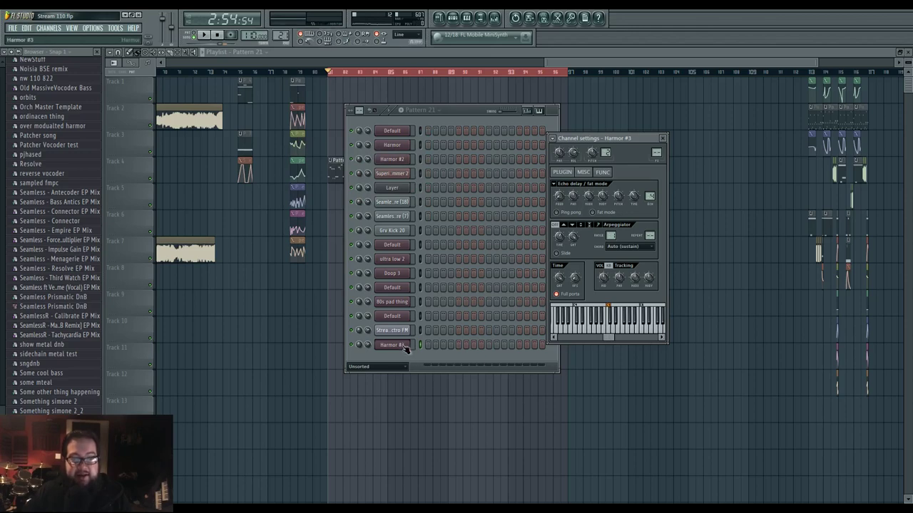
left_click(392, 344)
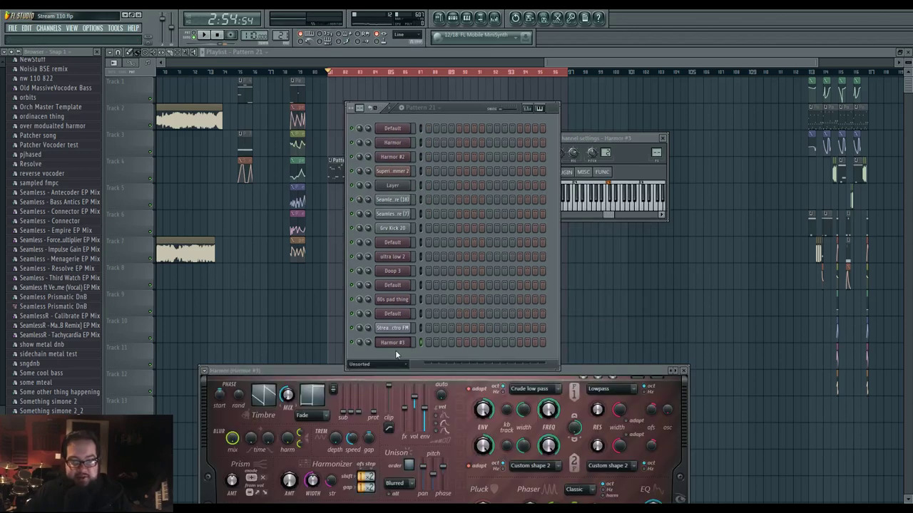
left_click_drag(340, 372, 339, 139)
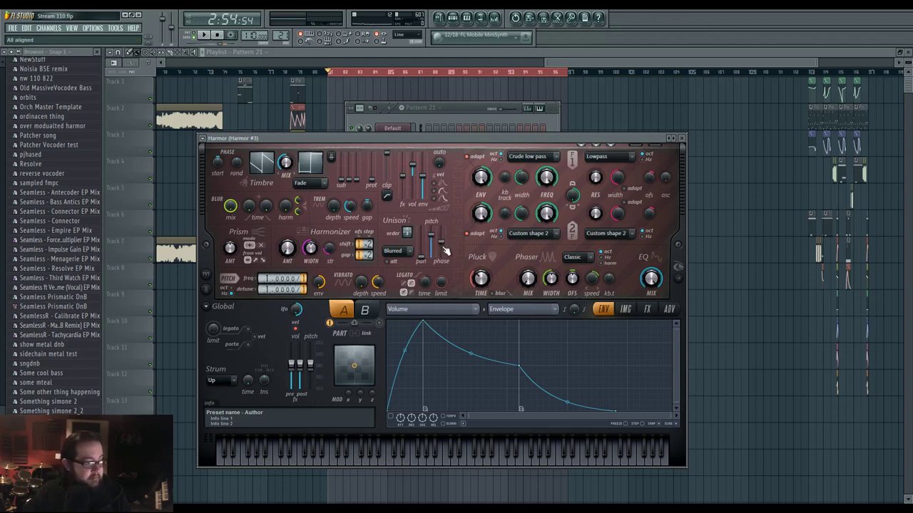
- Audition several notes on the new Harmor synth while raising its unison phase
key("z")
key("r")
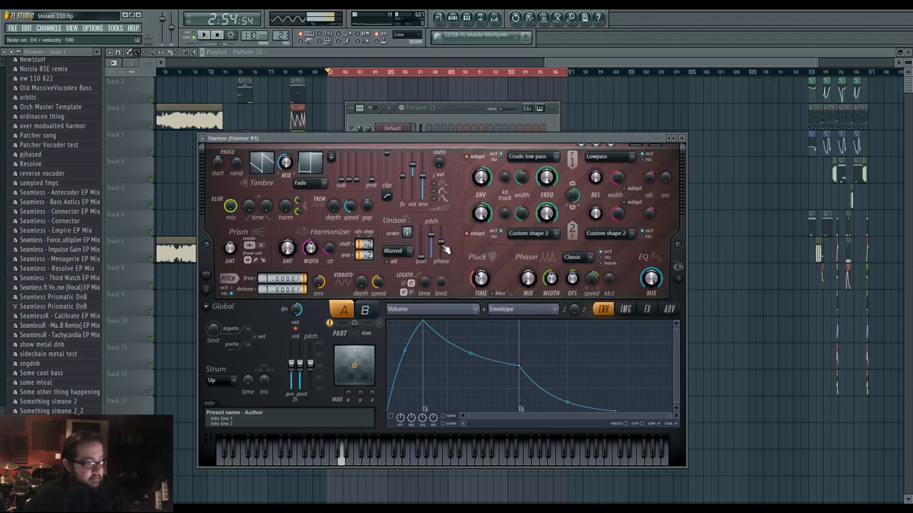
key("z")
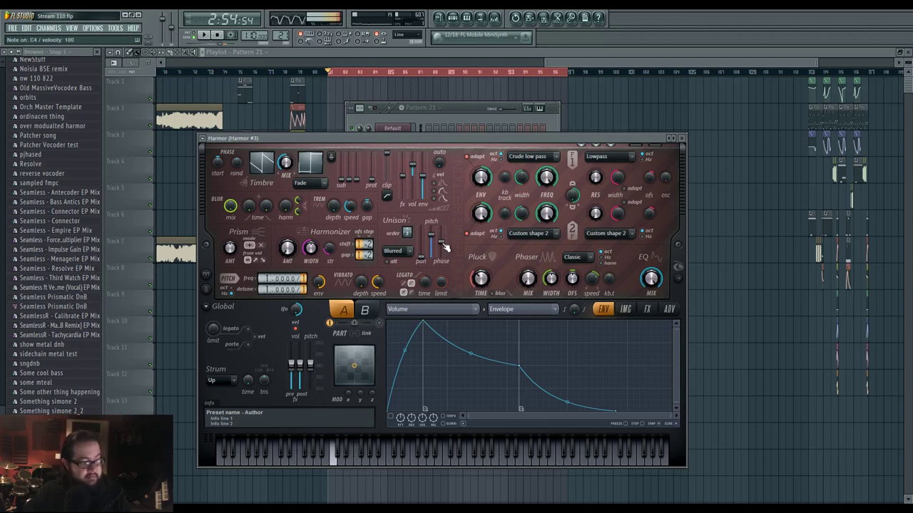
key("c")
key("x")
key("b")
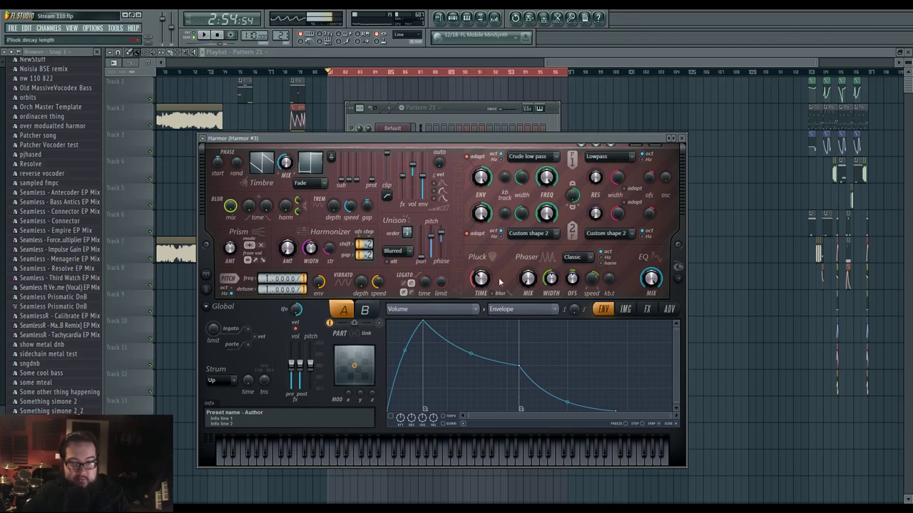
- Open the Harmonic unison pitch envelope and shape it into a dip, a central peak and a second dip that stays at the minimum
left_click(448, 312)
left_click(568, 262)
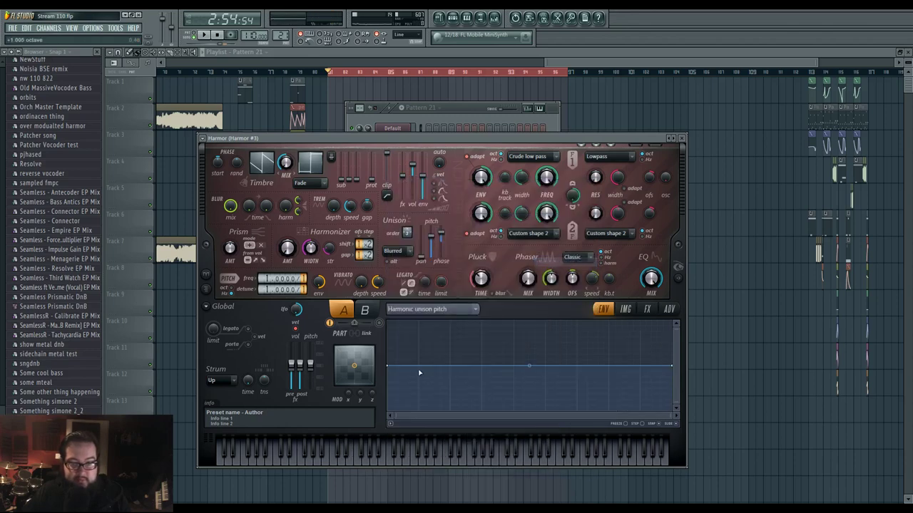
left_click_drag(422, 372, 440, 412)
key("b")
mouse_move(524, 395)
left_mouse_down()
mouse_move(557, 343)
mouse_move(534, 344)
left_mouse_up()
left_click_drag(586, 358, 600, 412)
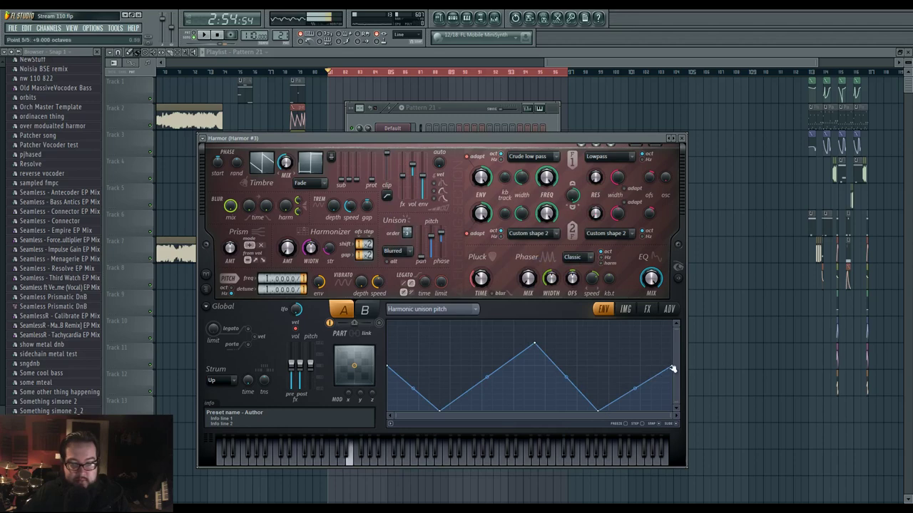
left_click_drag(673, 368, 677, 429)
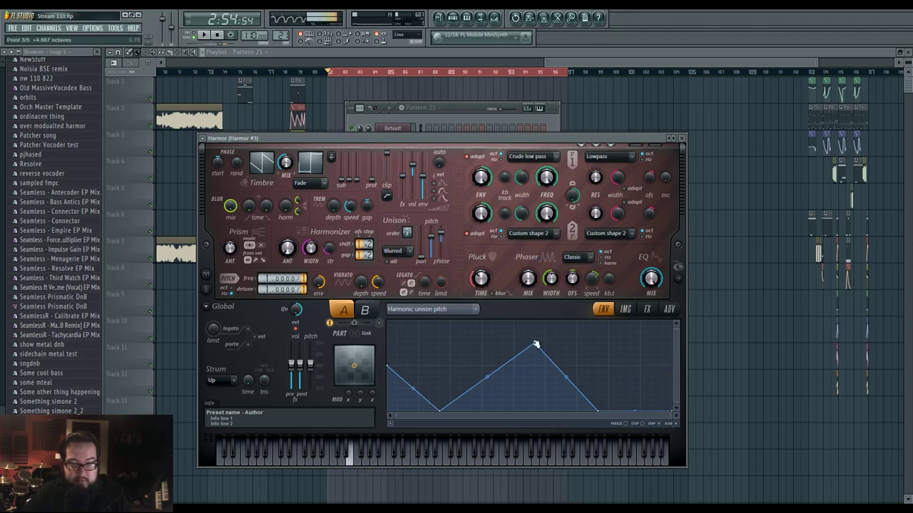
left_click_drag(536, 344, 569, 343)
- Switch the envelope editor to Pluck shape and add three points forming a dip, a sharp peak and another dip
right_click(477, 274)
left_click(455, 309)
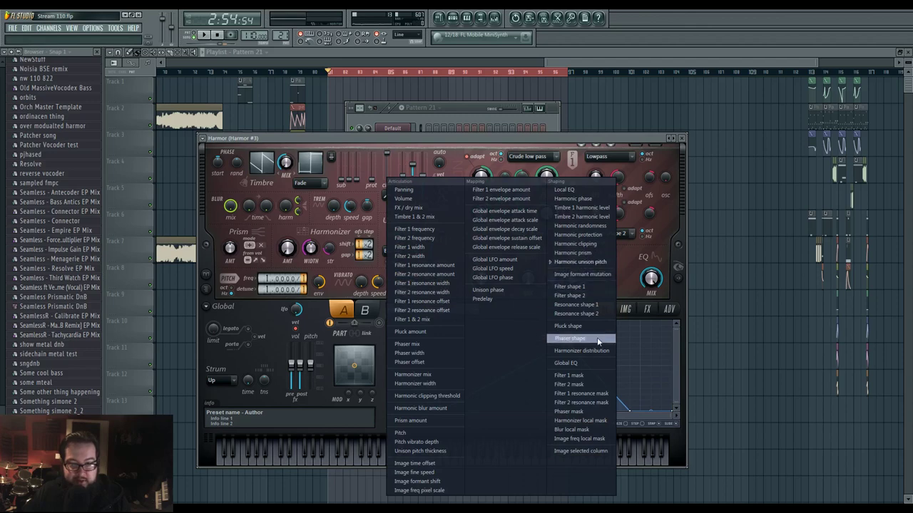
left_click(568, 325)
right_click(492, 383)
right_click(536, 340)
right_click(557, 382)
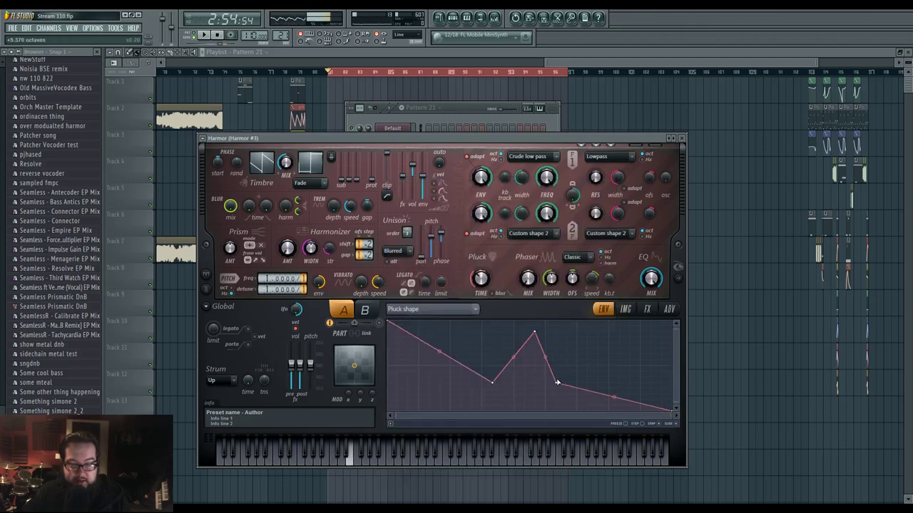
left_click_drag(537, 332, 535, 335)
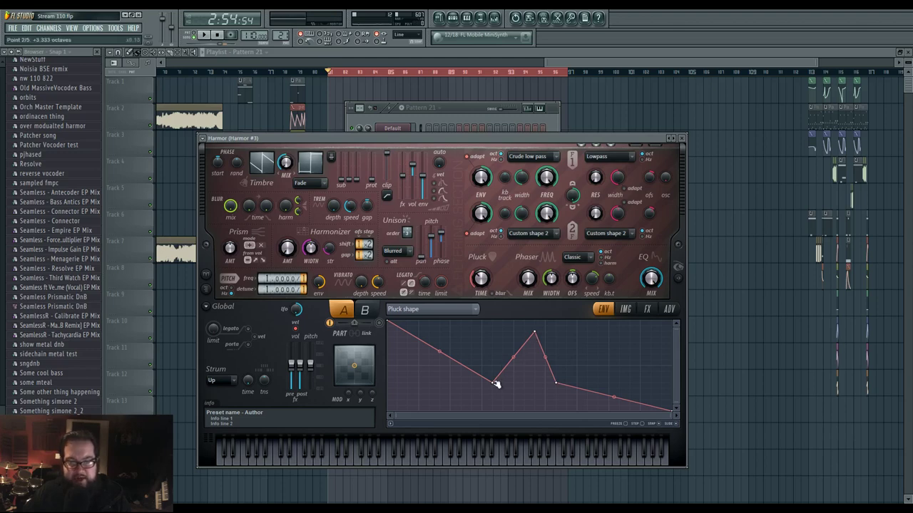
- Move the Pluck shape's first dip earlier and higher, add a second peak and dip, and shift the first peak slightly later and higher
left_click_drag(496, 383, 442, 355)
right_click(545, 332)
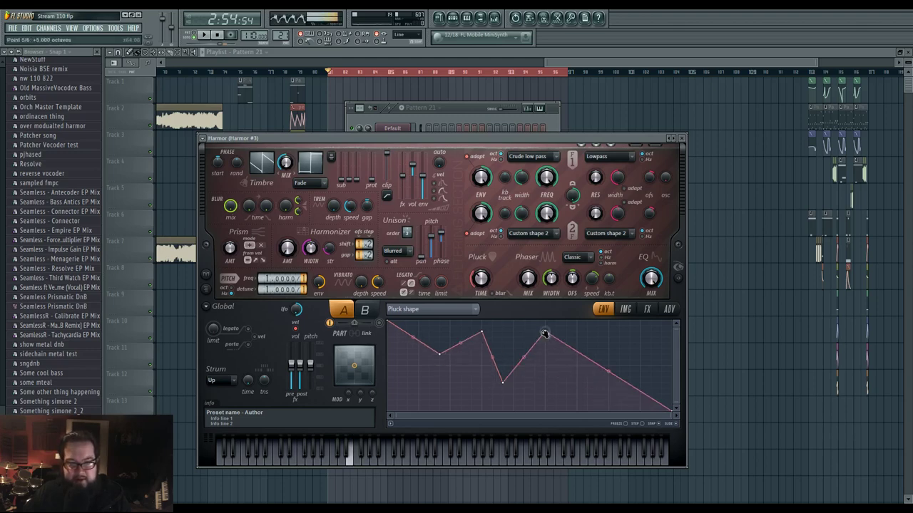
right_click(568, 385)
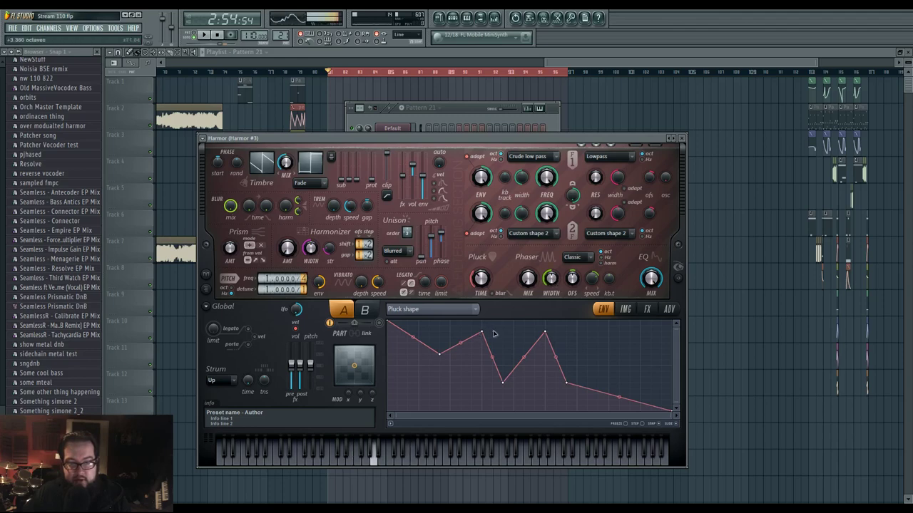
left_click_drag(483, 332, 503, 326)
left_click_drag(449, 355, 459, 364)
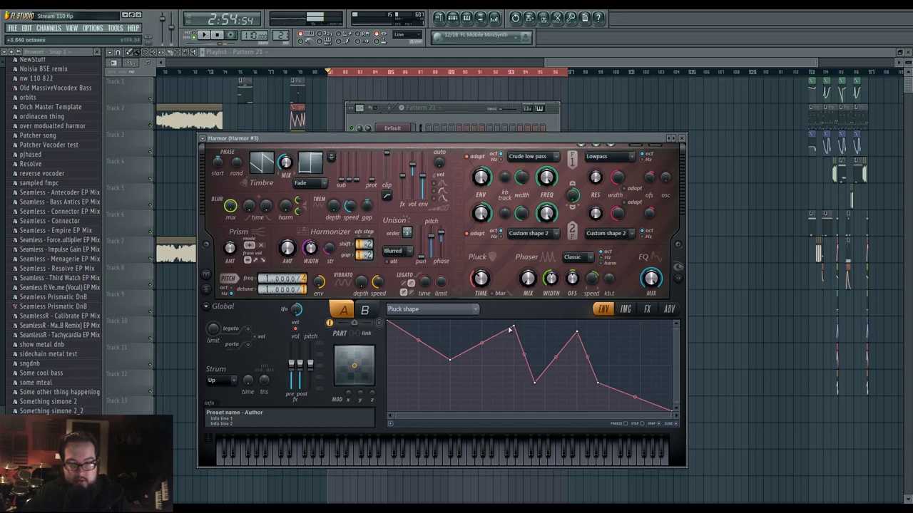
left_click_drag(510, 328, 504, 326)
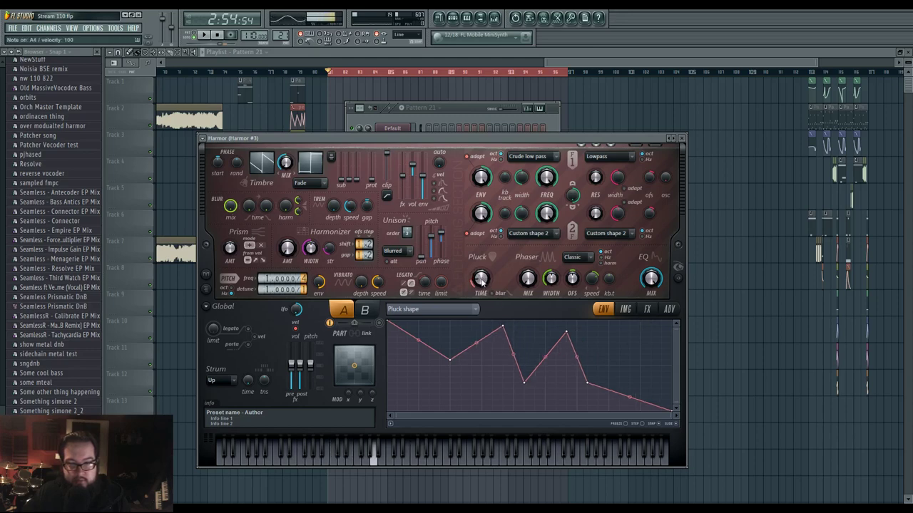
- Check the synth's effects settings and open the Harmor #3 channel in the piano roll
left_click(647, 309)
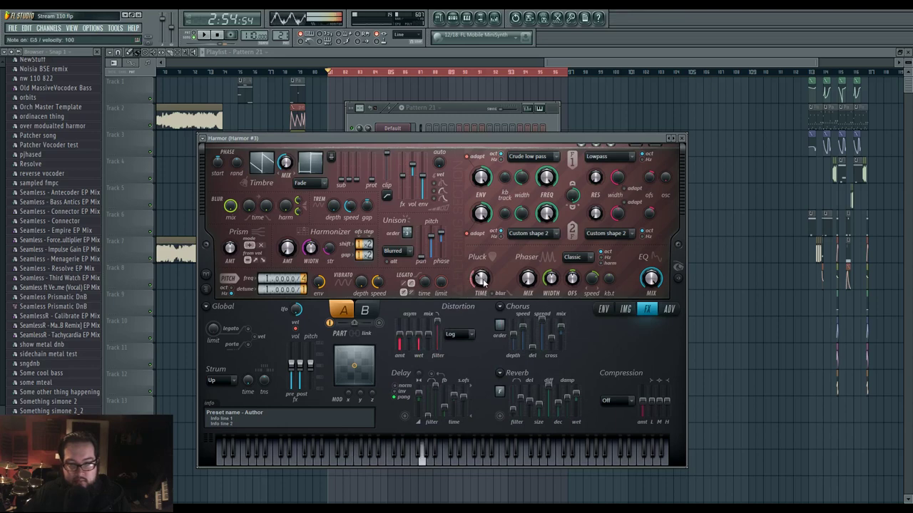
left_click(605, 310)
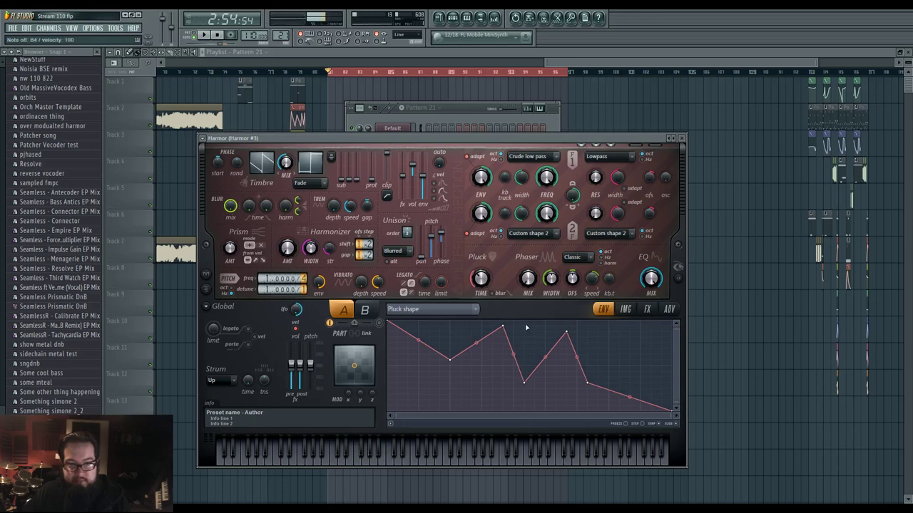
left_click(439, 115)
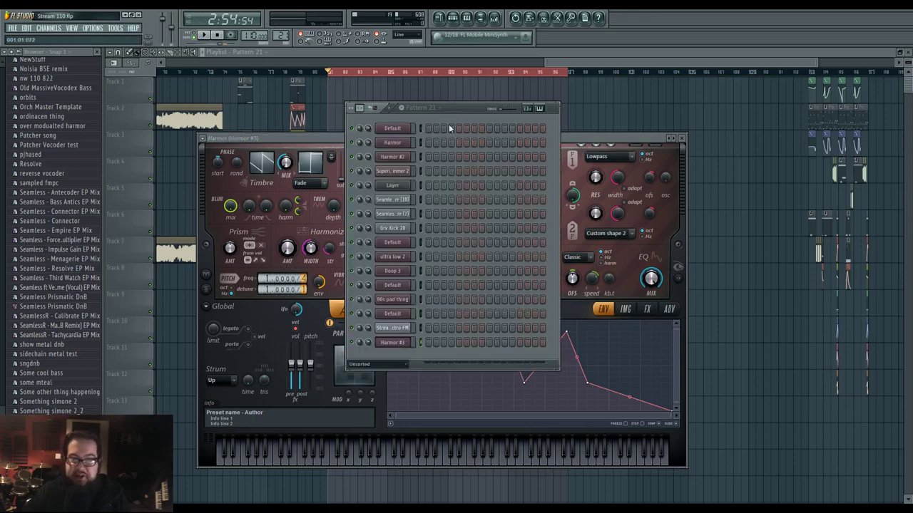
right_click(406, 345)
left_click(418, 344)
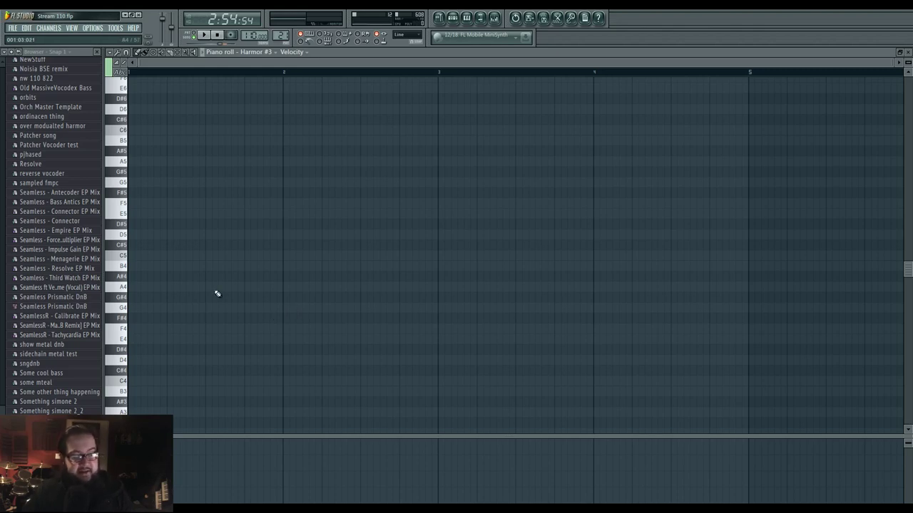
- Place an E5 note 32 ticks long at the start of bar 1 and remove the trial F5 after it
left_click(121, 341)
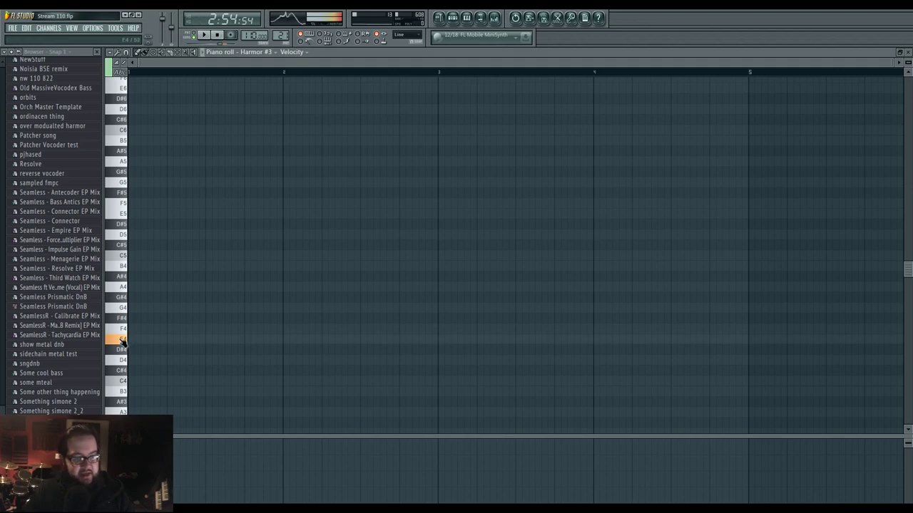
scroll(193, 348, "up", 3)
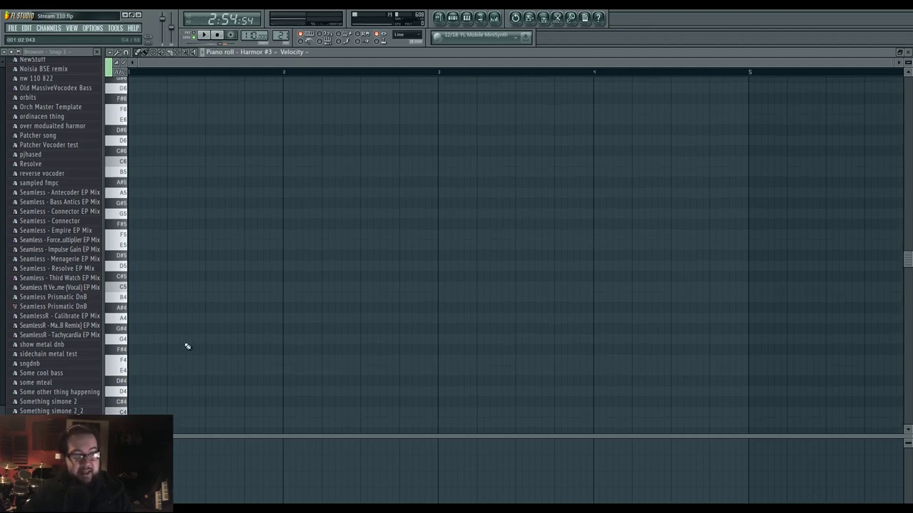
left_click(147, 291)
scroll(147, 310, "up", 1)
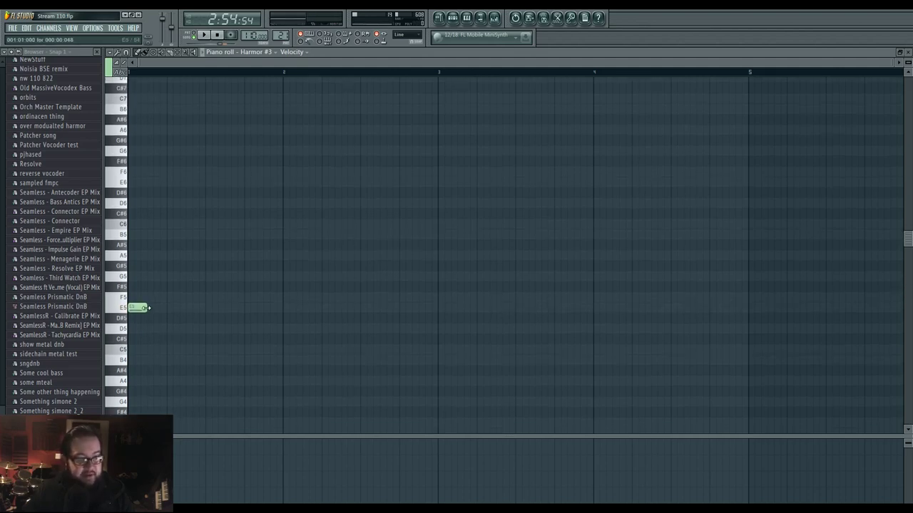
left_click(142, 296)
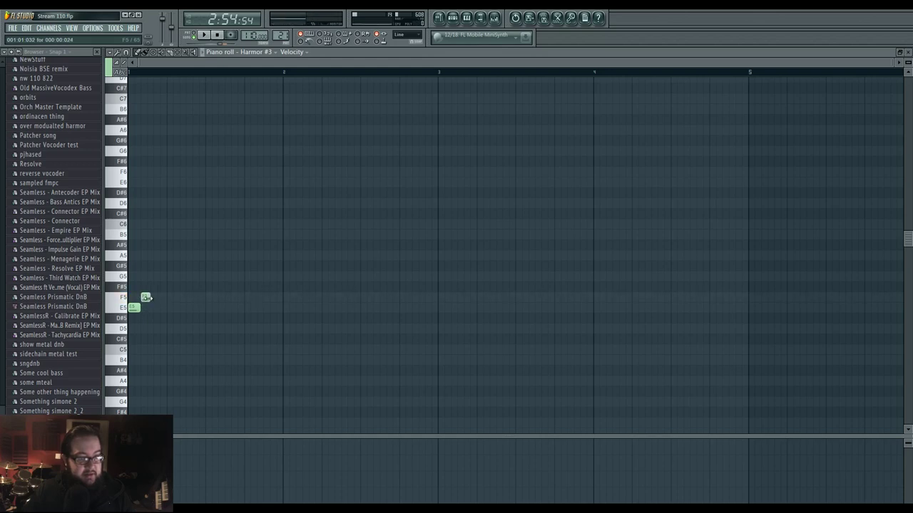
right_click(146, 297)
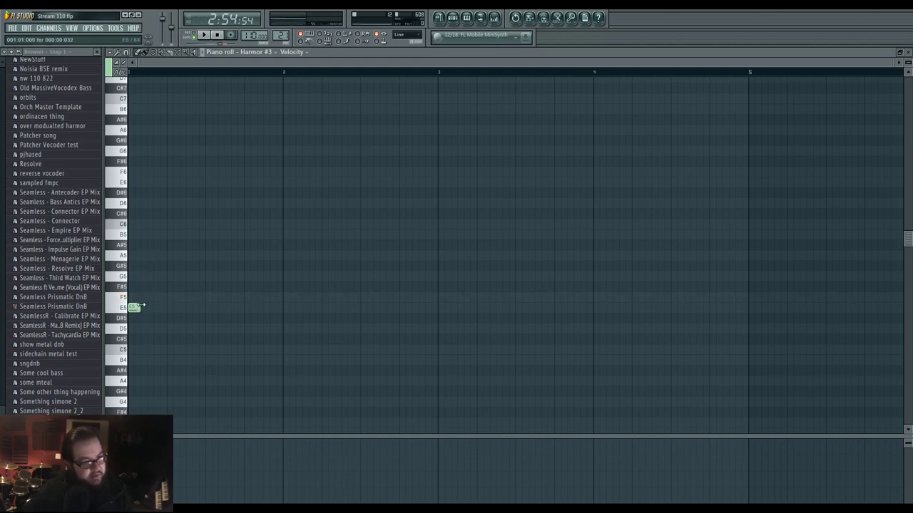
- Add a short G5 and a longer C6 directly after the E5 note, and play back the start in pattern mode
left_click(147, 275)
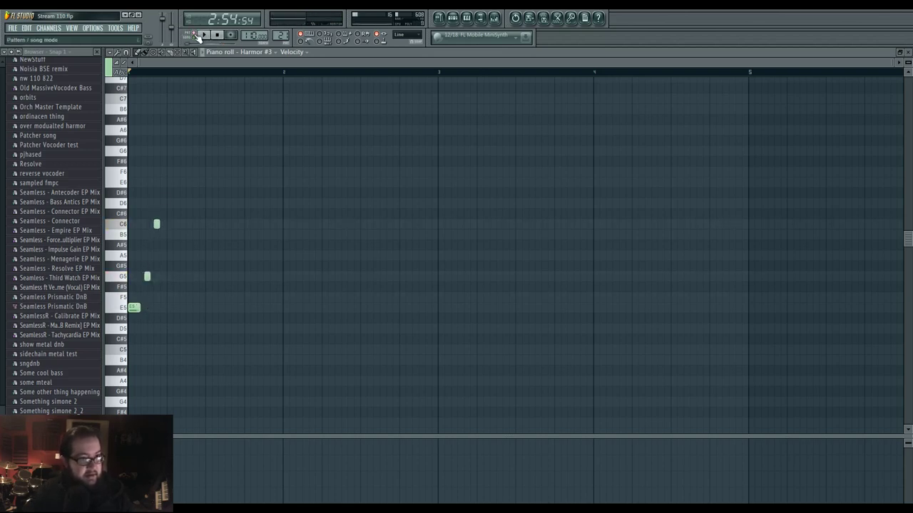
key("space")
key("space")
left_click_drag(147, 276, 143, 276)
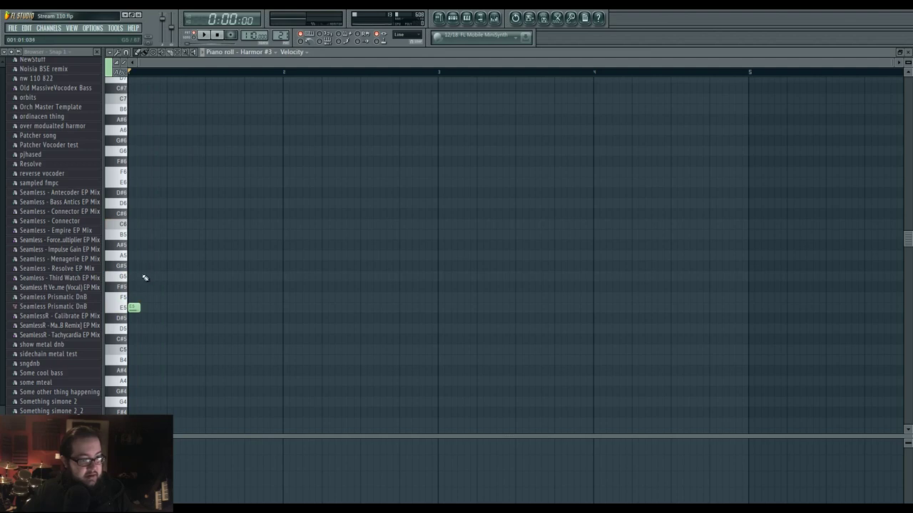
left_click(151, 224)
key("space")
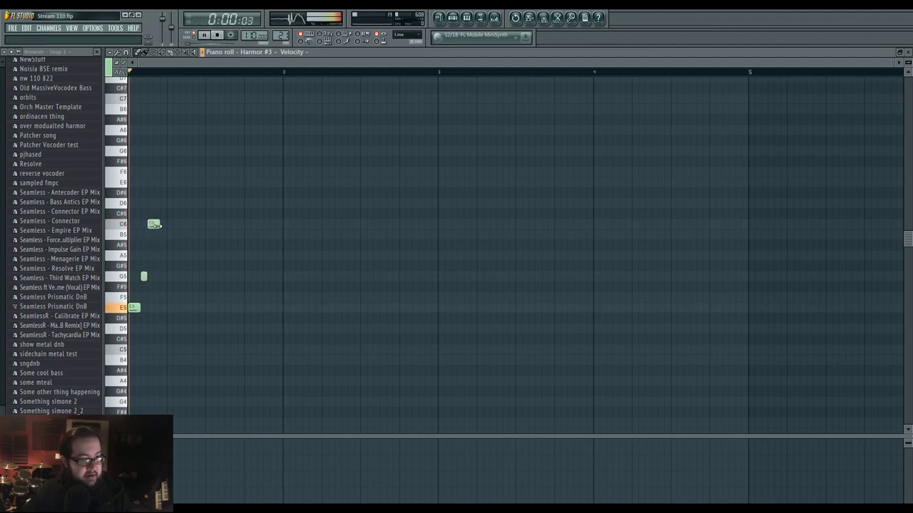
key("space")
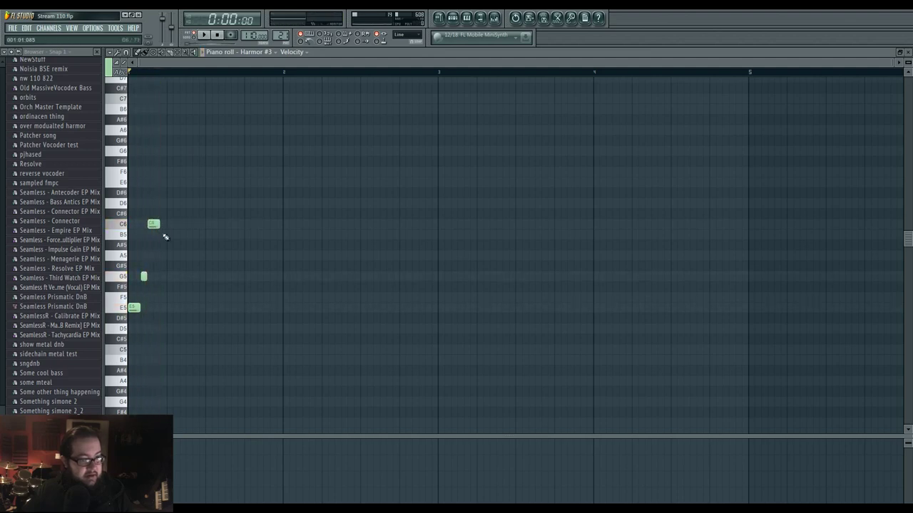
- Continue the arpeggio with a short E5, a longer G5 and a 16-tick C6 through beat 2
left_click(166, 307)
left_click_drag(166, 308, 165, 308)
key("space")
key("space")
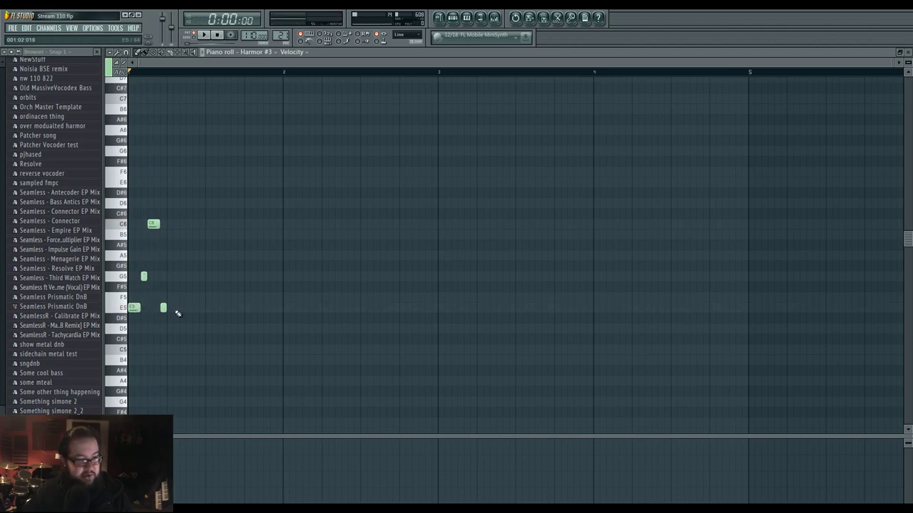
left_click(171, 277)
left_click(182, 225)
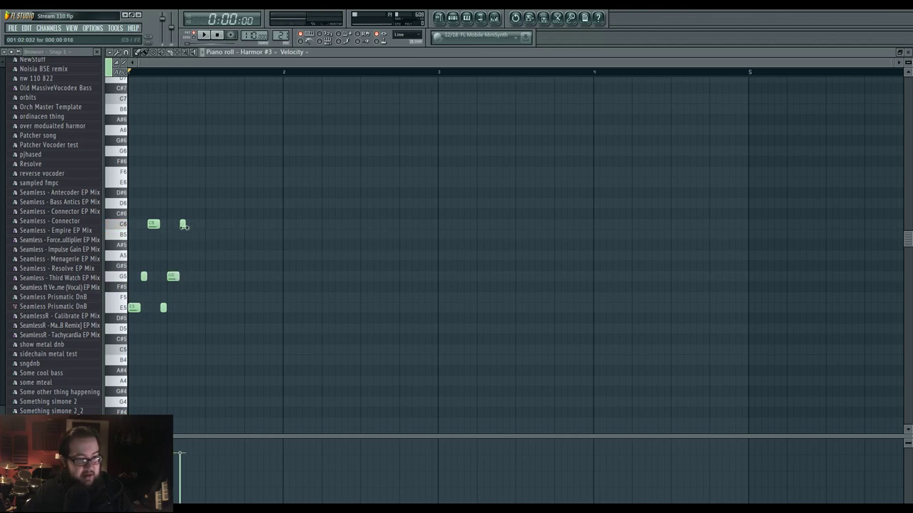
- Repeat the arpeggio from tick 48 of beat 2 with a longer E5, a short G5 and a longer C6
left_click(186, 308)
right_click(186, 309)
left_click(189, 309)
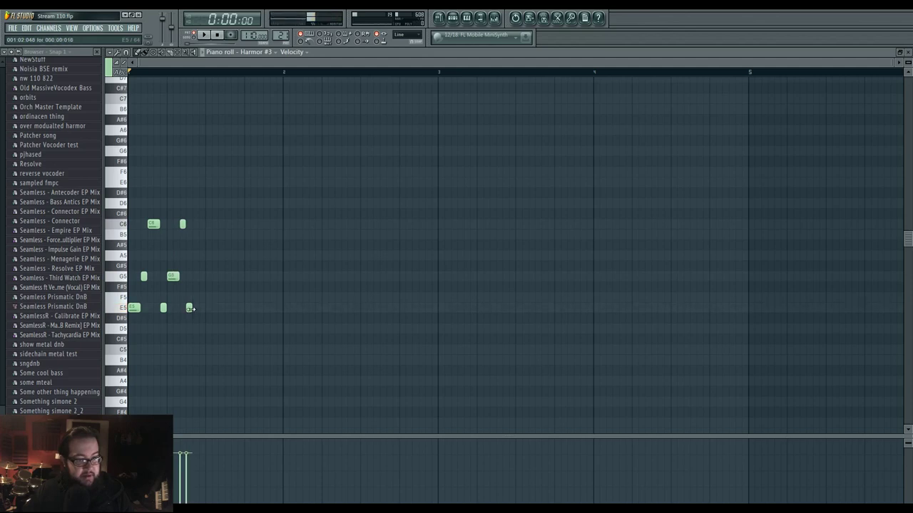
left_click_drag(192, 309, 198, 309)
left_click(202, 277)
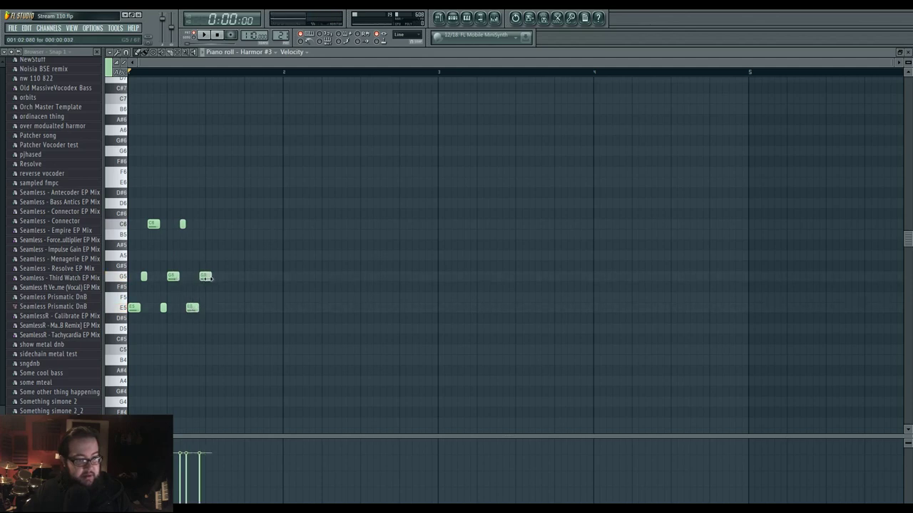
left_click(209, 224)
left_click_drag(209, 225, 217, 225)
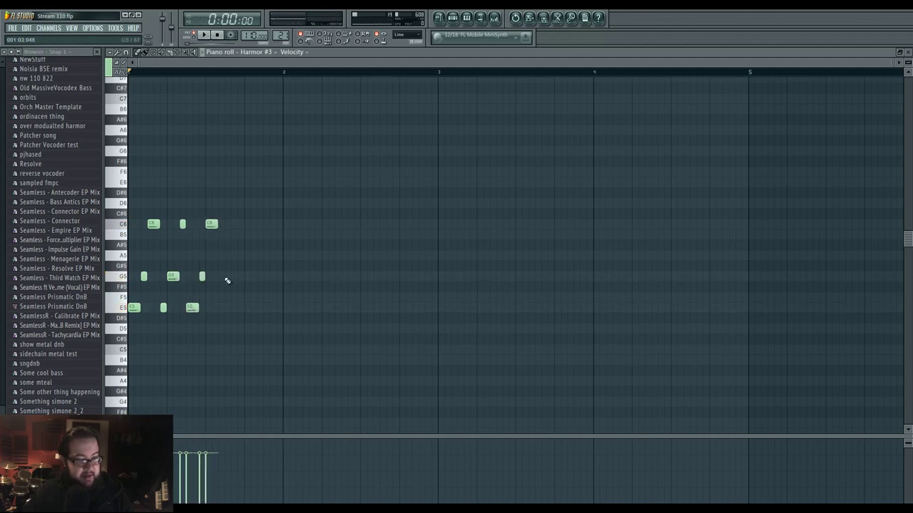
- Extend the arpeggio in beat 3 with a short E5, a longer G5 and a short C6, and play the pattern
left_click(222, 308)
left_click_drag(225, 308, 222, 308)
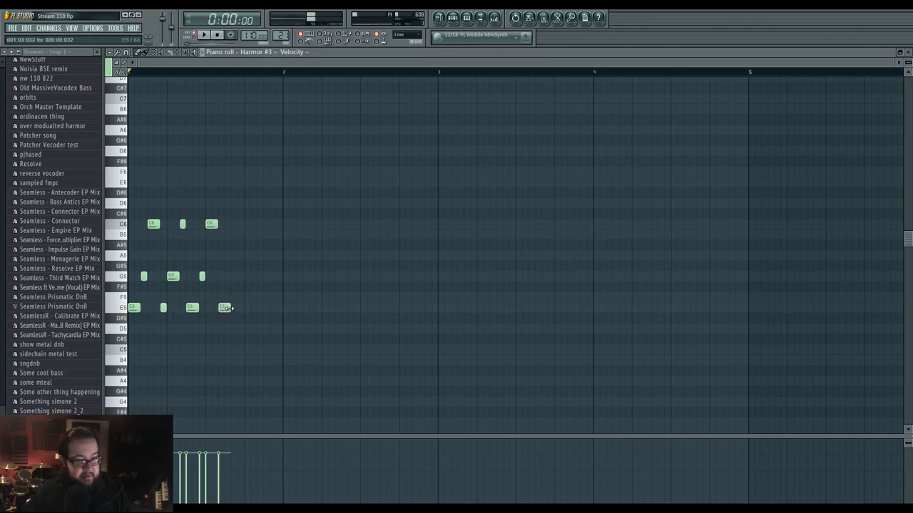
left_click(225, 276)
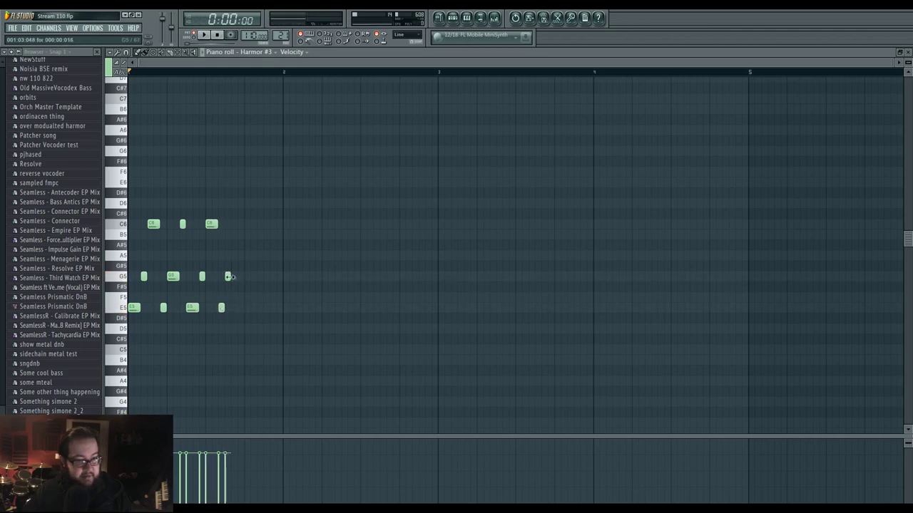
left_click_drag(230, 277, 237, 276)
left_click(243, 225)
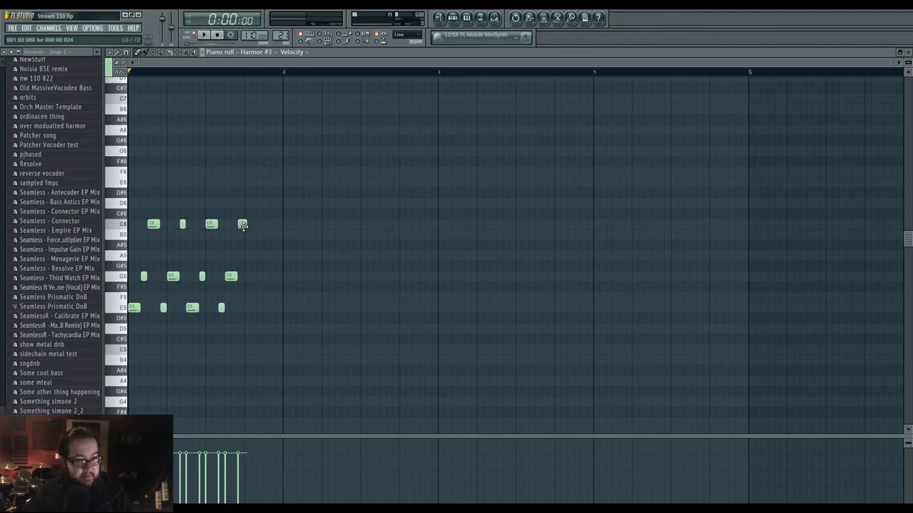
key("space")
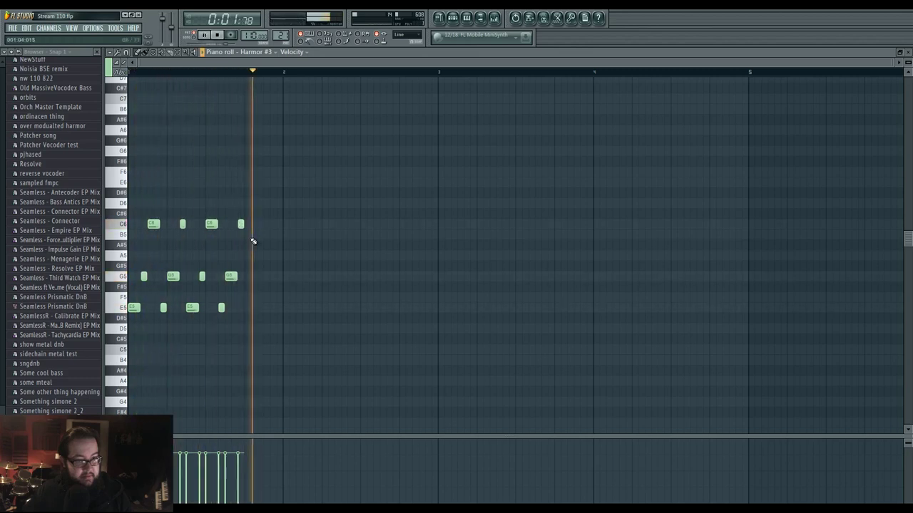
- Add a longer C6 and a matching G5 together in beat 4 of bar 1, and play the pattern
left_click(266, 225)
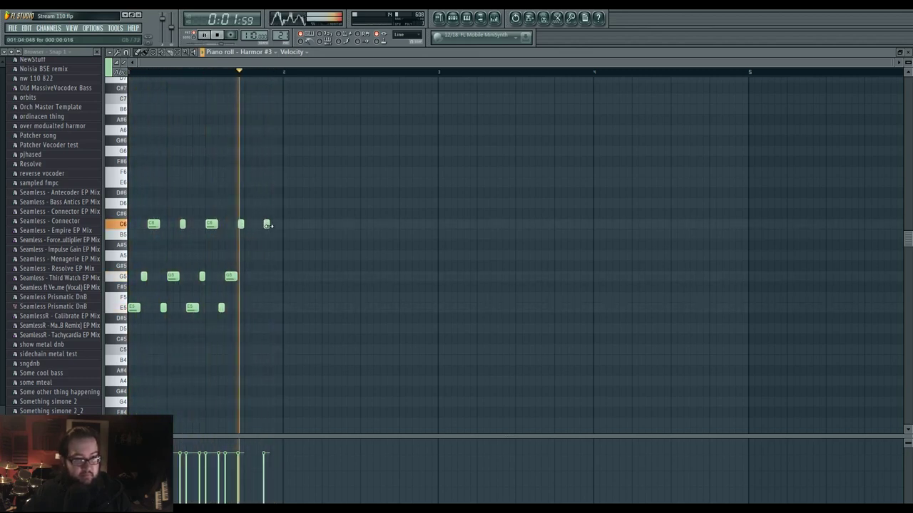
left_click_drag(268, 224, 275, 225)
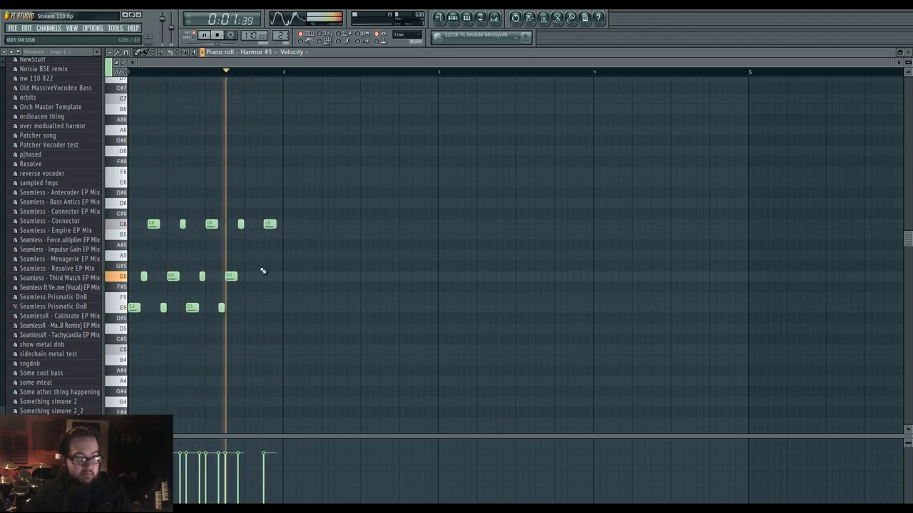
left_click(265, 276)
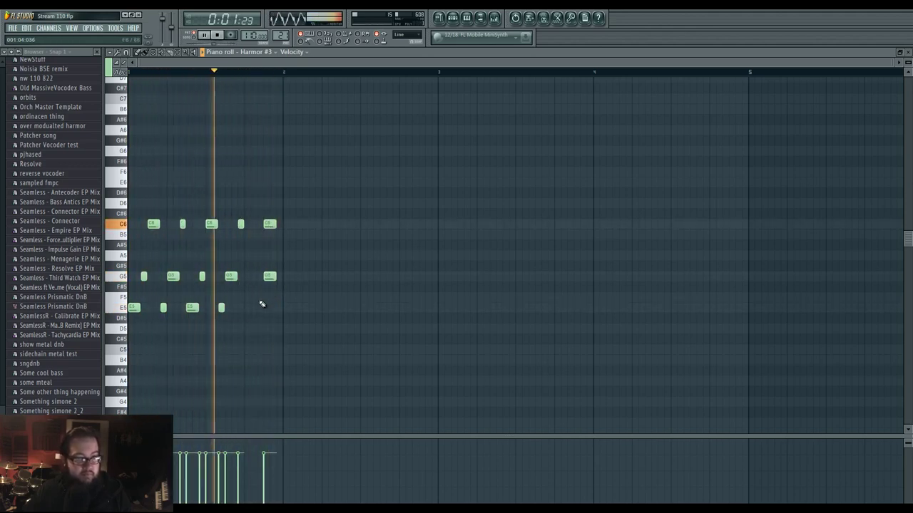
key("space")
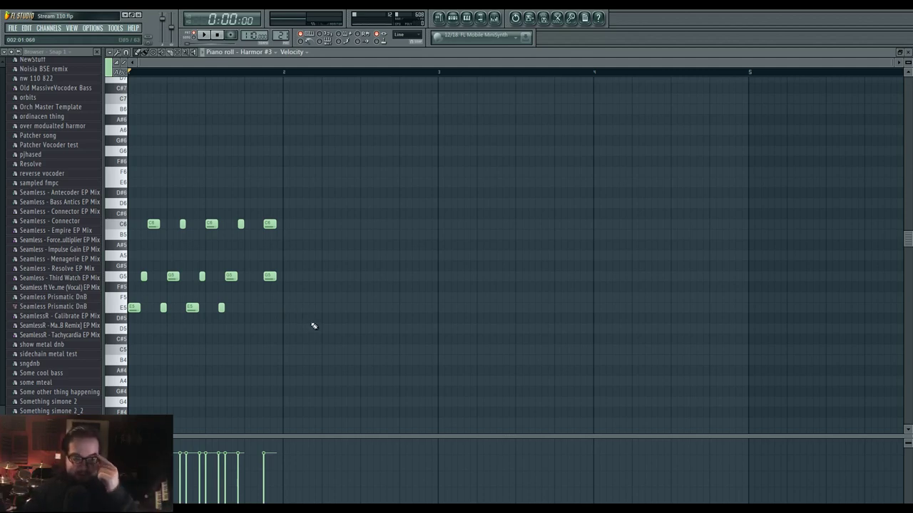
key("space")
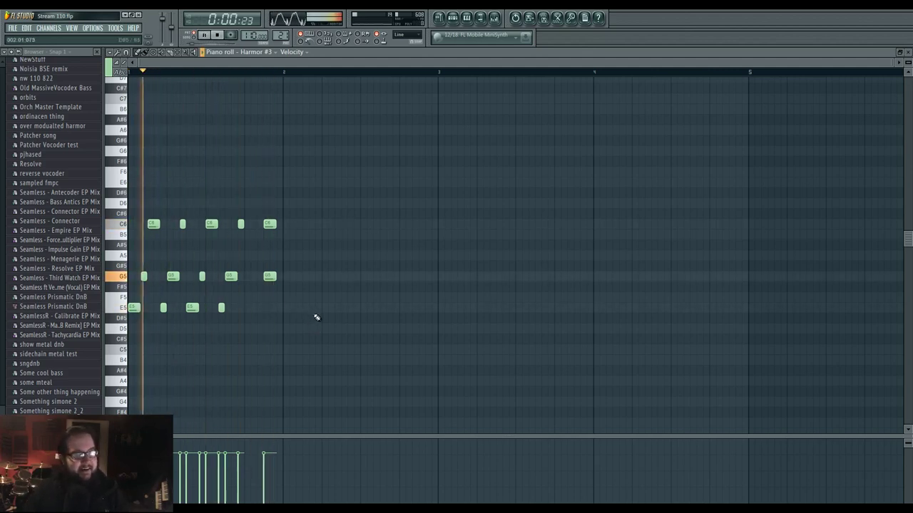
key("space")
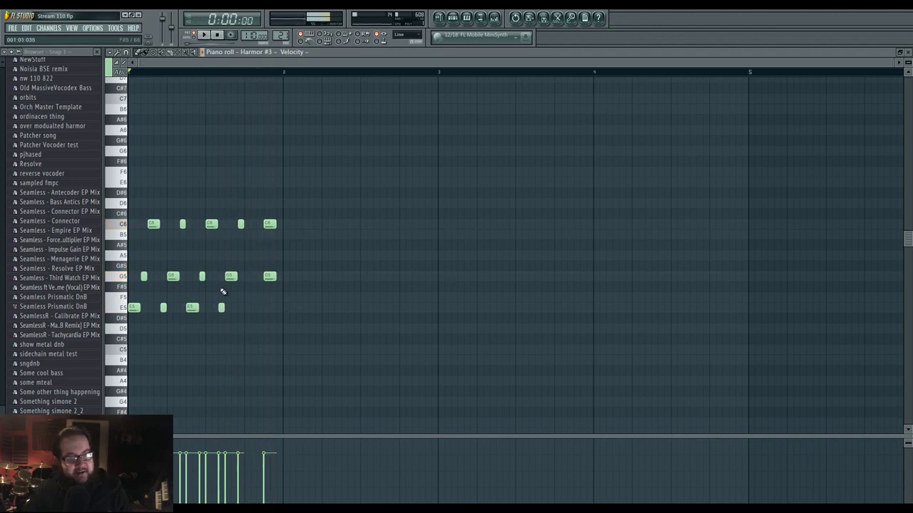
- Duplicate the whole bar 1 phrase into bar 2
left_click_drag(136, 198, 341, 356)
key("ctrl+b")
mouse_move(287, 309)
left_mouse_down()
mouse_move(294, 255)
mouse_move(289, 314)
left_mouse_up()
key("ctrl+a")
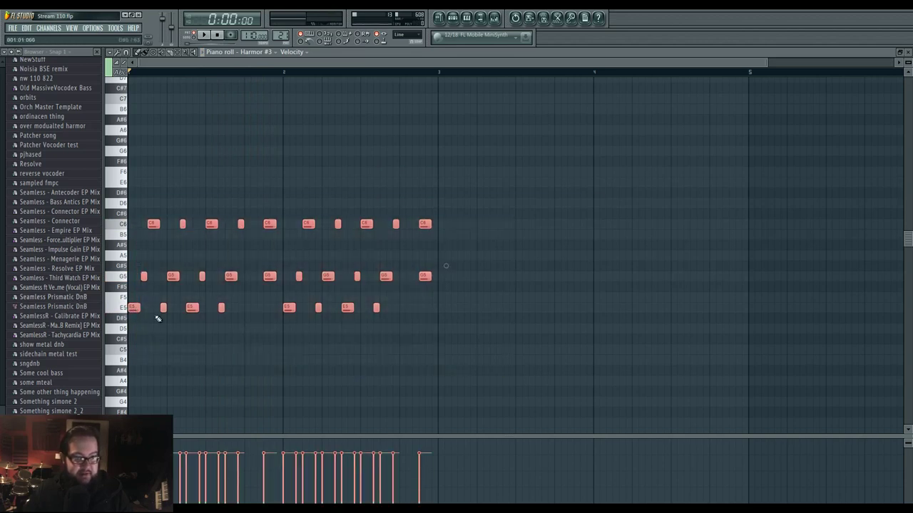
- Transpose the bar 2 copy up five semitones so it starts on A5, and play the pattern
key("ctrl+d")
left_click_drag(282, 209, 499, 353)
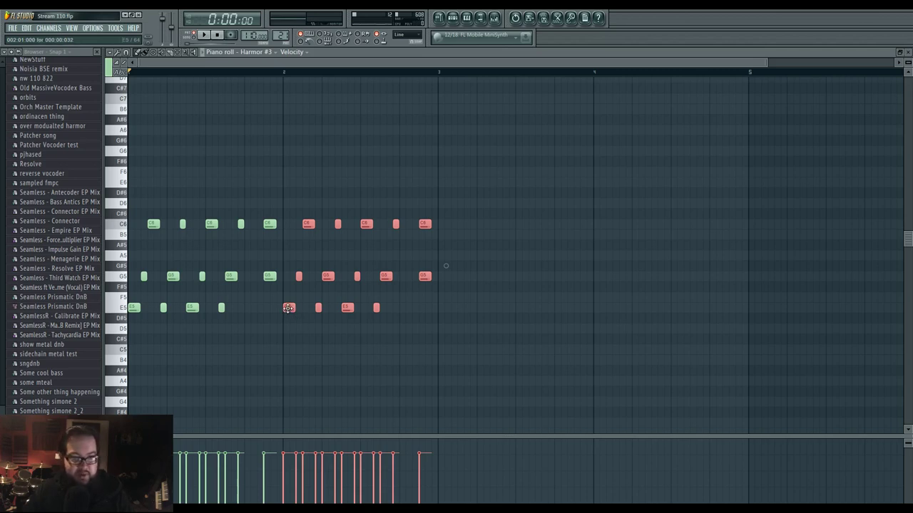
left_click_drag(288, 308, 288, 256)
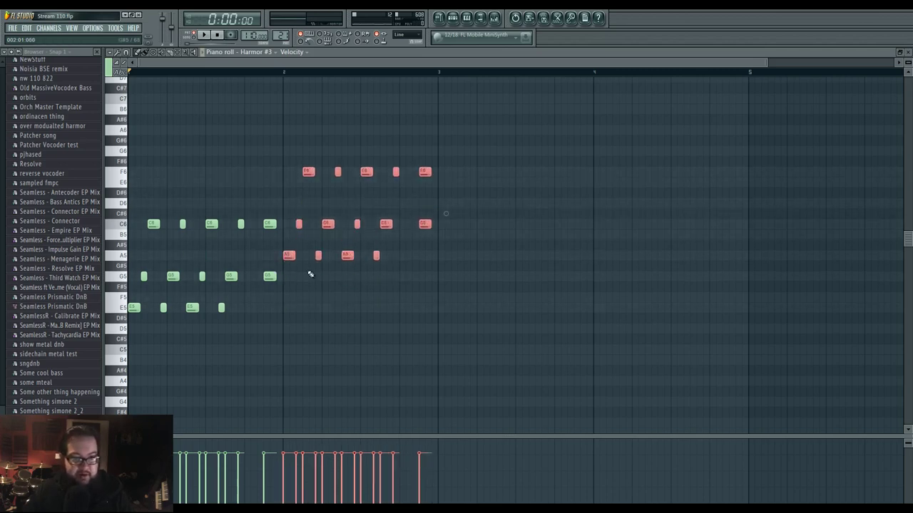
key("space")
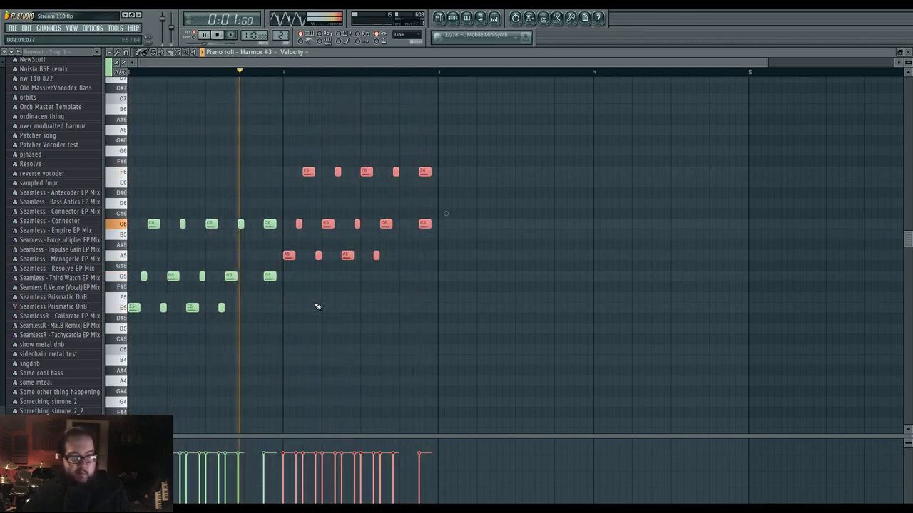
key("space")
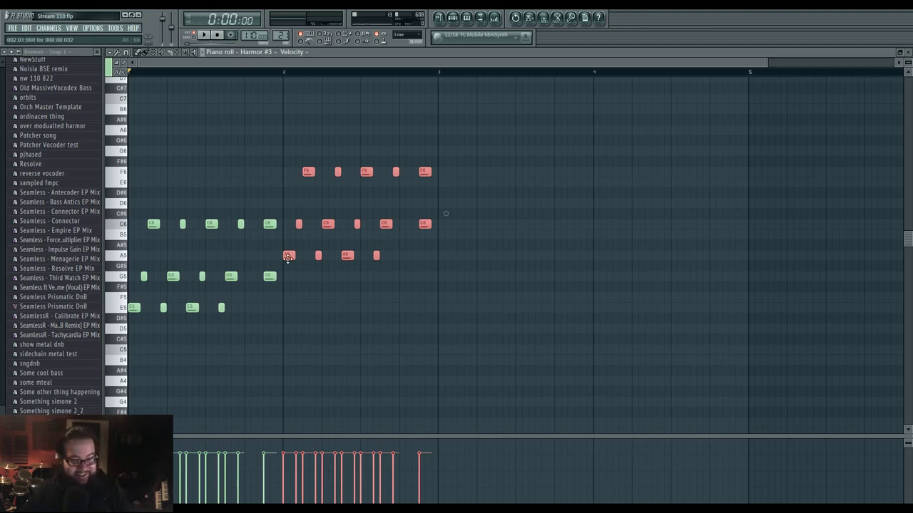
- Delete all bar 2 notes and the C6 and G5 pair in beat 4 of bar 1, and play the pattern
key("ctrl+d")
mouse_move(304, 172)
left_mouse_down()
mouse_move(458, 182)
mouse_move(316, 223)
left_mouse_up()
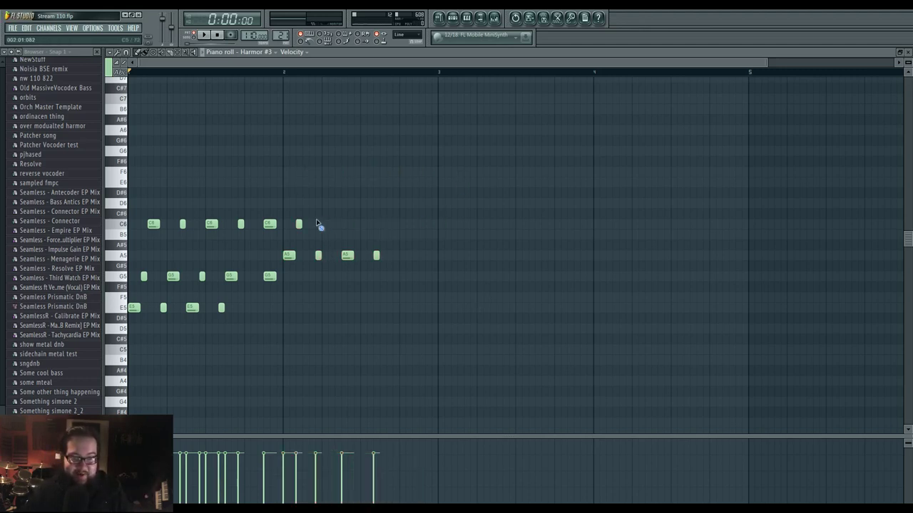
left_click_drag(333, 253, 283, 256)
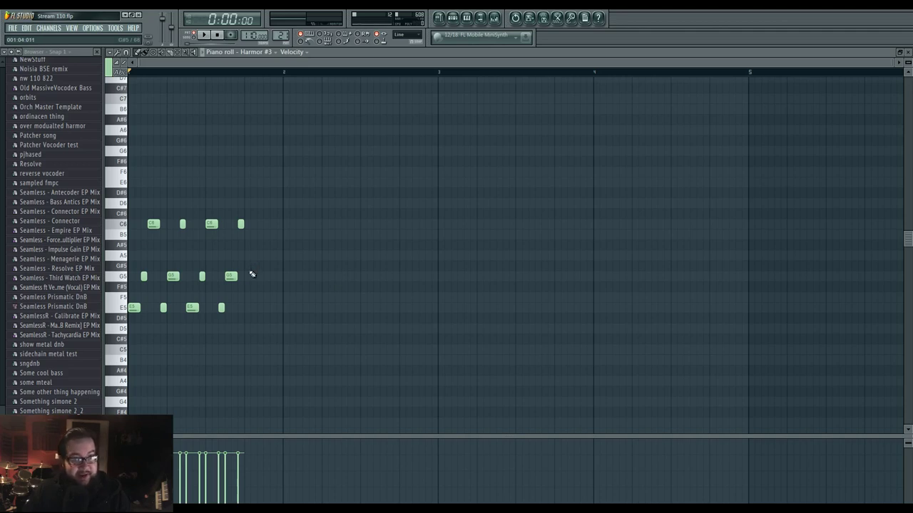
key("space")
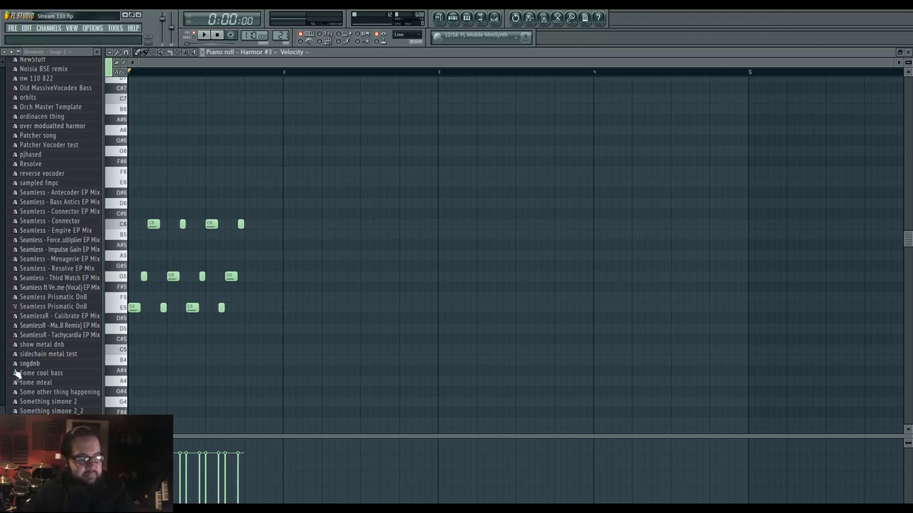
scroll(5, 411, "up", 3)
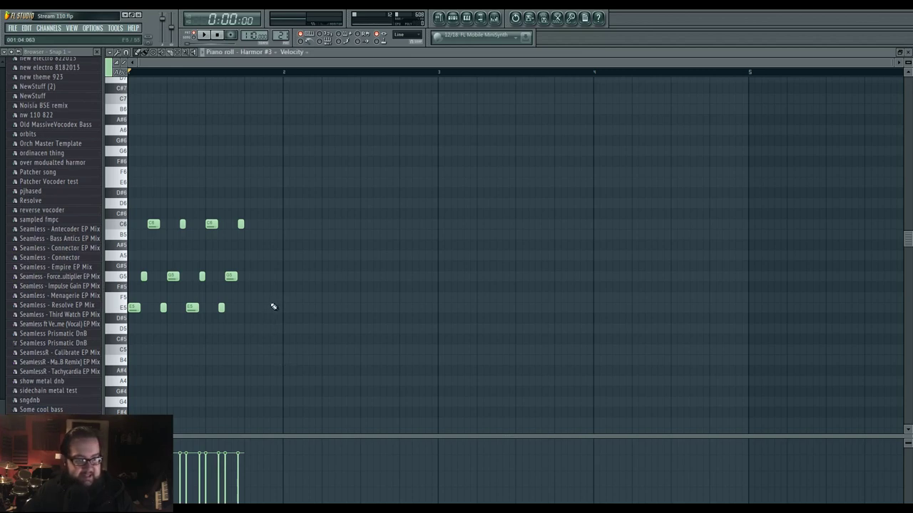
key("space")
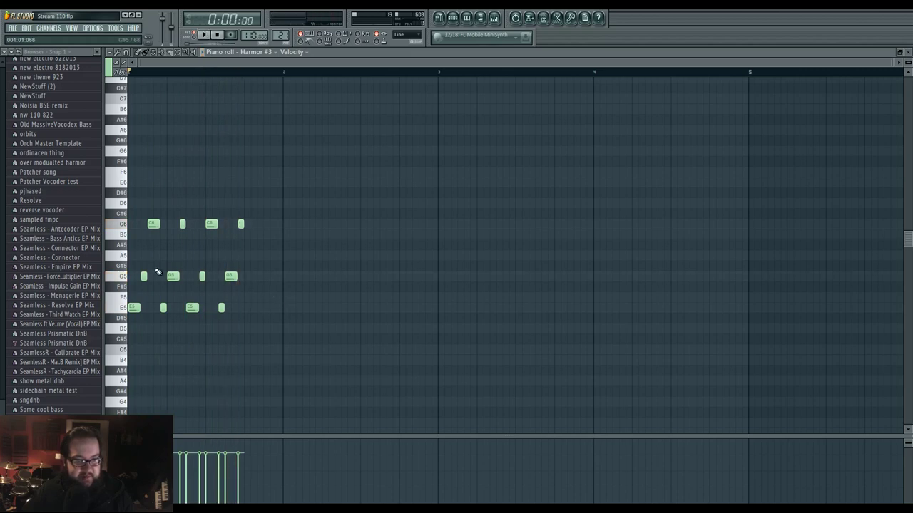
- Open the Harmor #3 instrument, adjust its pitch ratio and play the pattern
left_click(452, 17)
left_click(391, 337)
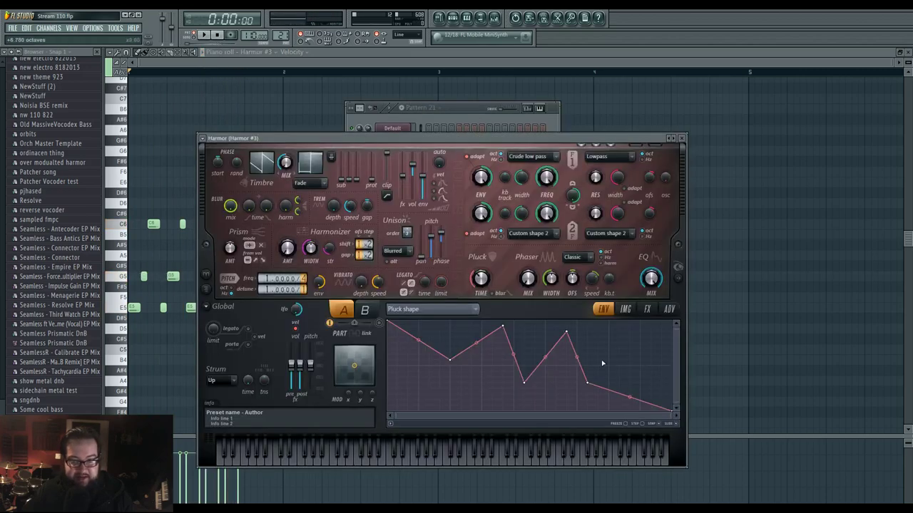
left_click_drag(304, 278, 303, 286)
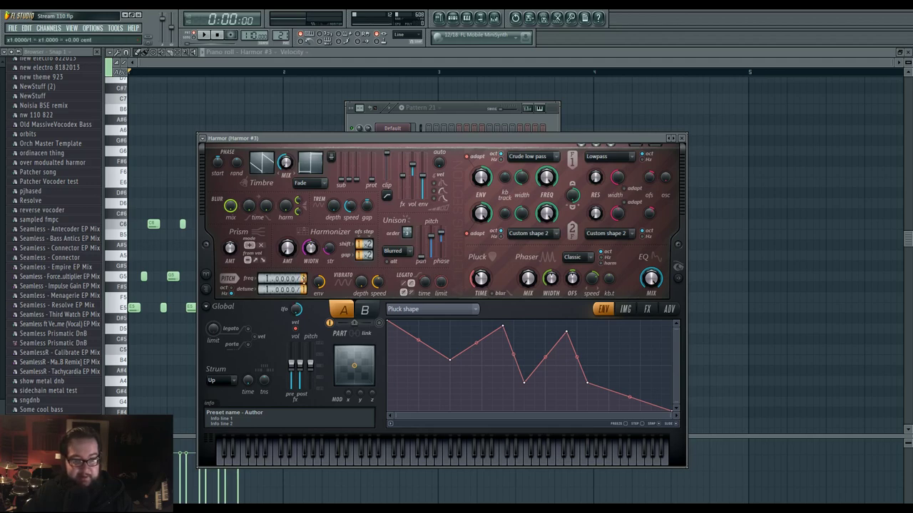
key("space")
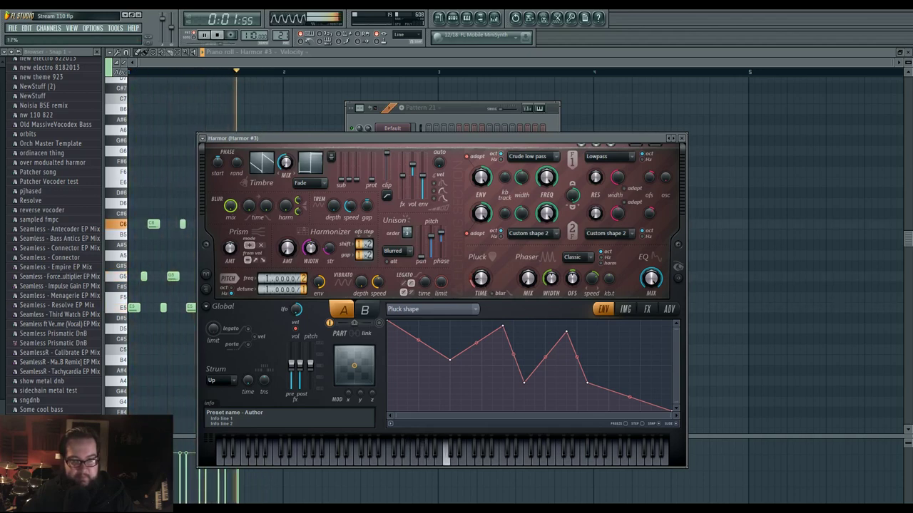
- Set the compression in Harmor #3's effects to Burning and adjust its sliders during playback
left_click(669, 309)
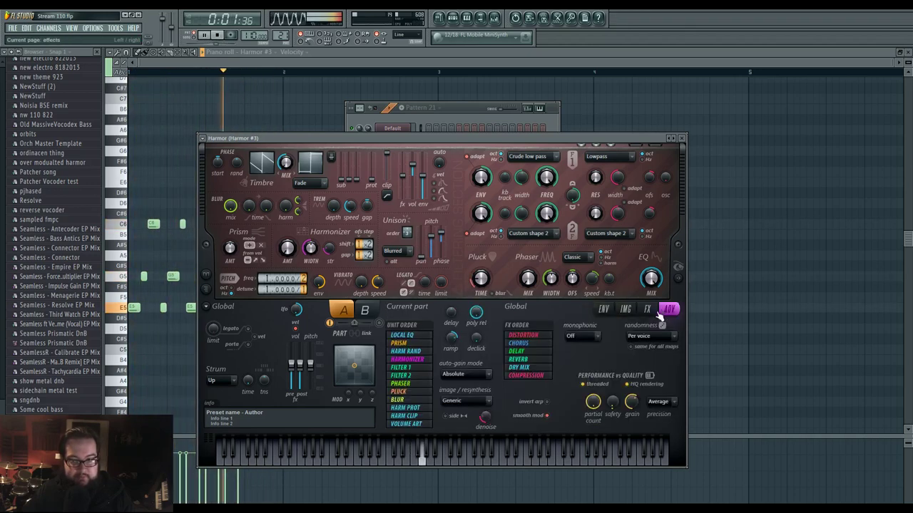
left_click(626, 309)
left_click(647, 309)
left_click(619, 402)
left_click(615, 452)
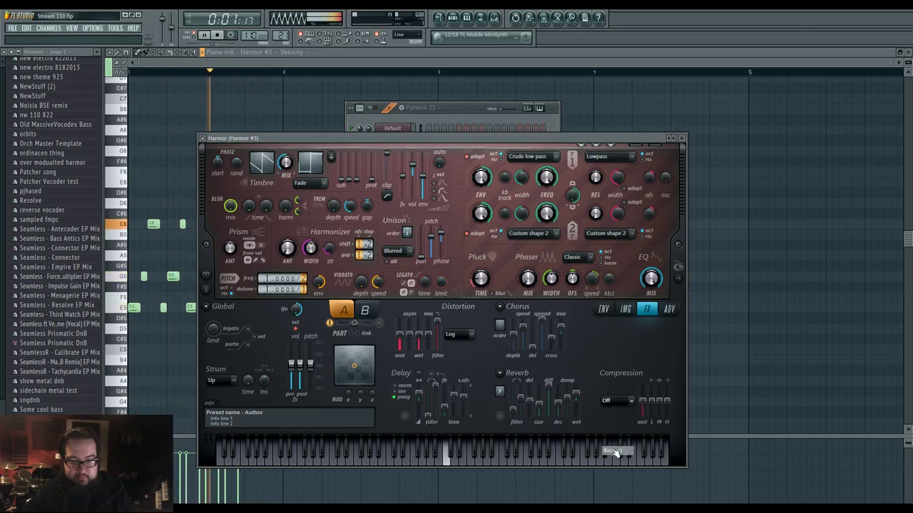
mouse_move(652, 401)
left_mouse_down()
mouse_move(653, 415)
mouse_move(661, 408)
mouse_move(647, 409)
left_mouse_up()
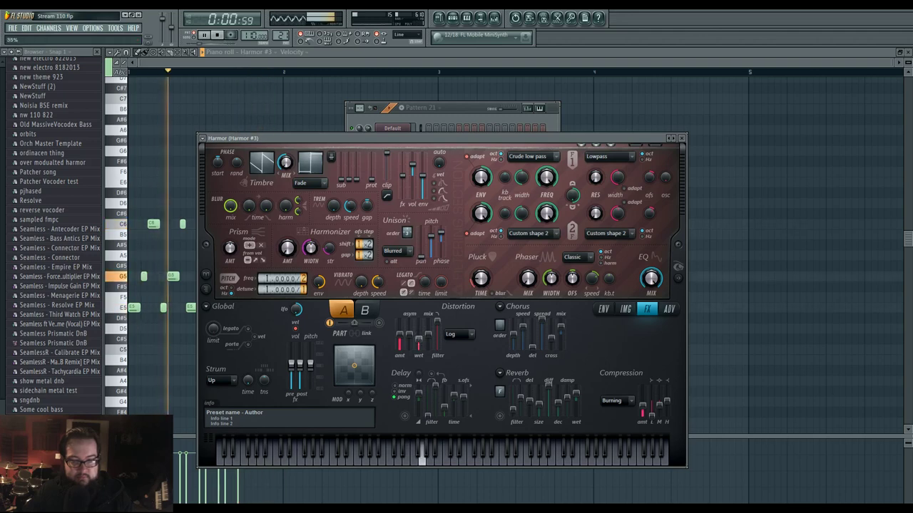
- Stop playback and delete the arpeggio notes after the opening E5, G5 and C6 from the piano roll
left_click(415, 111)
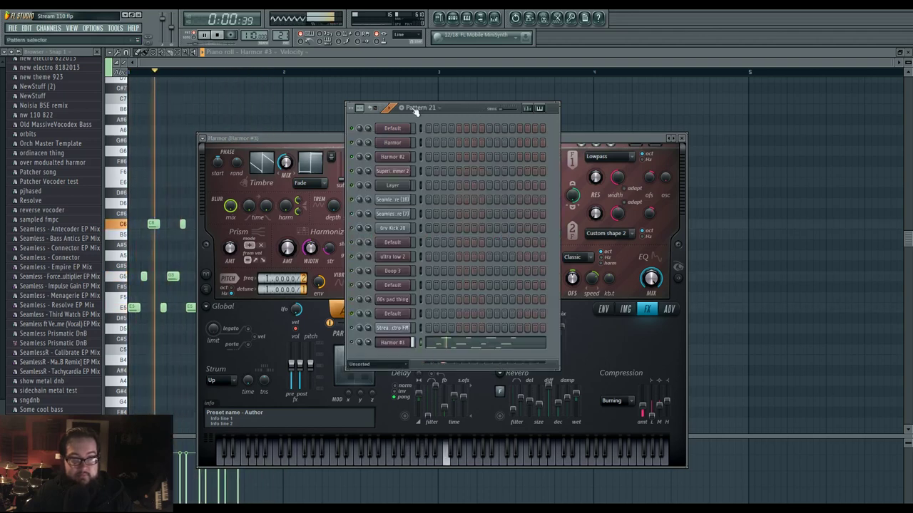
left_click(253, 120)
key("space")
right_click(241, 223)
right_click(211, 224)
right_click(182, 224)
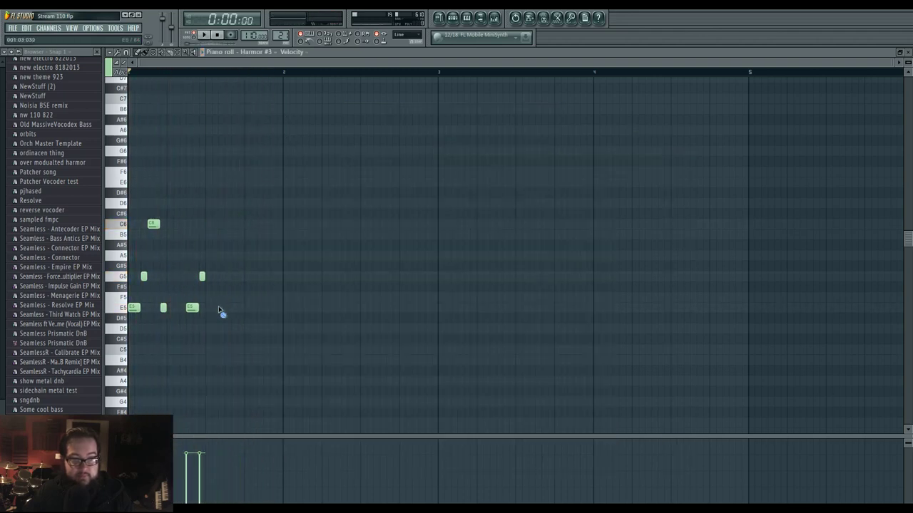
- Switch to the playlist and play the Pattern 20 section from bar 81
key("F5")
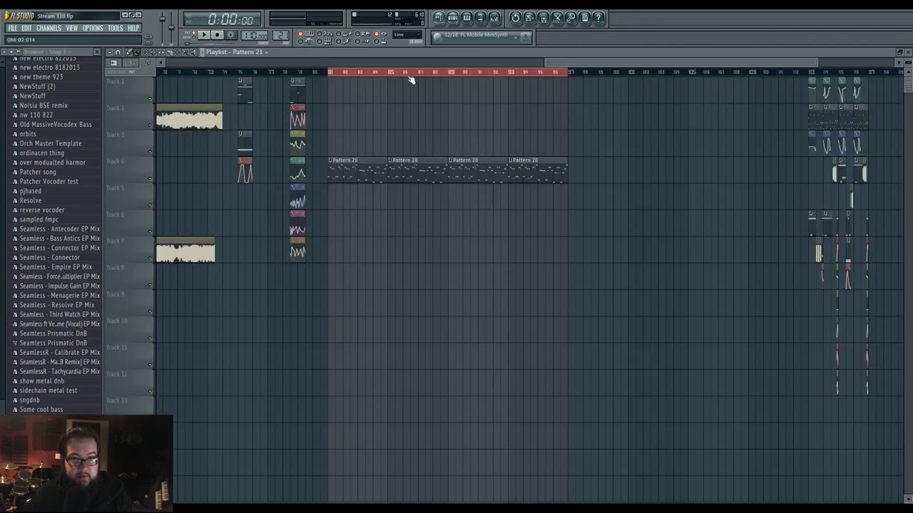
left_click(330, 76)
key("space")
left_click(454, 20)
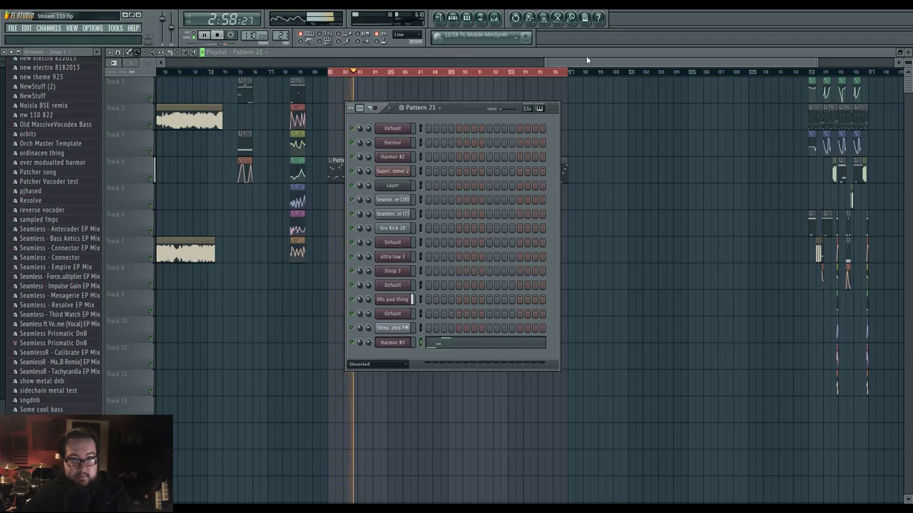
key("F6")
key("space")
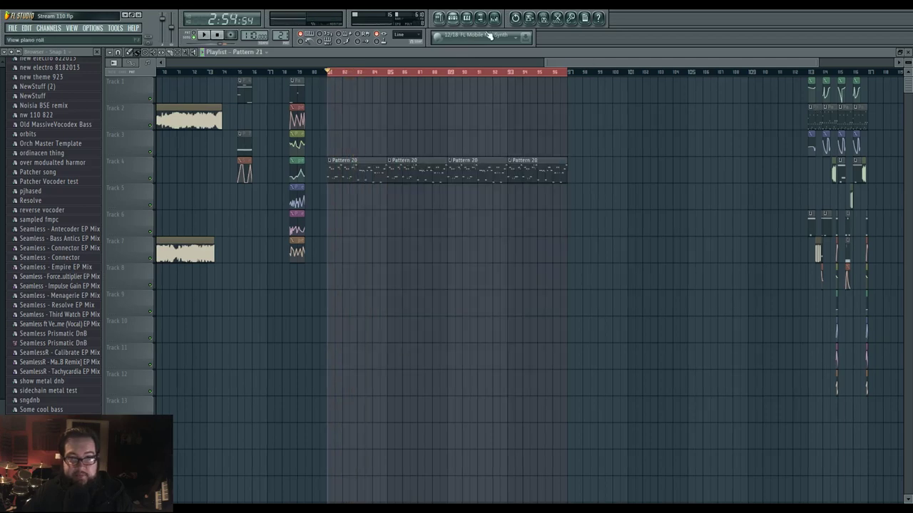
- Try a Pattern 10 clip on Track 3 at bar 81 against Pattern 20 during playback
key("space")
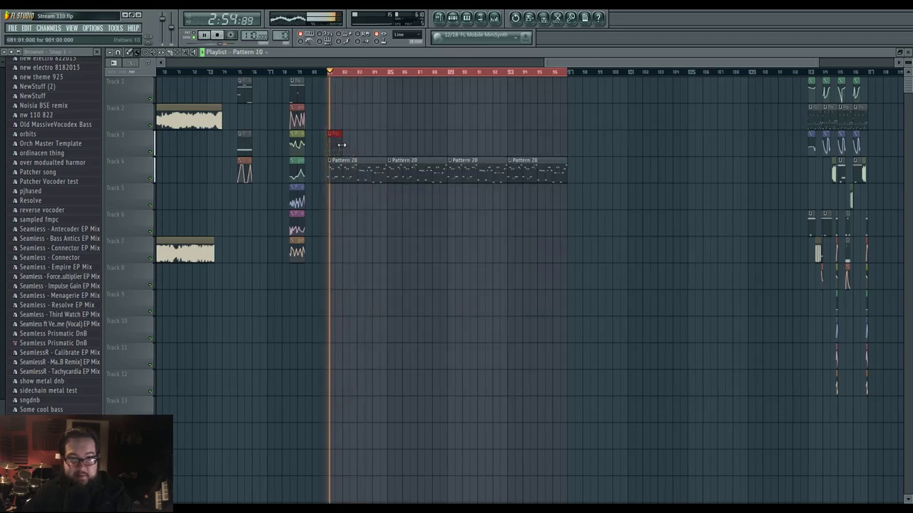
scroll(335, 137, "up", 5)
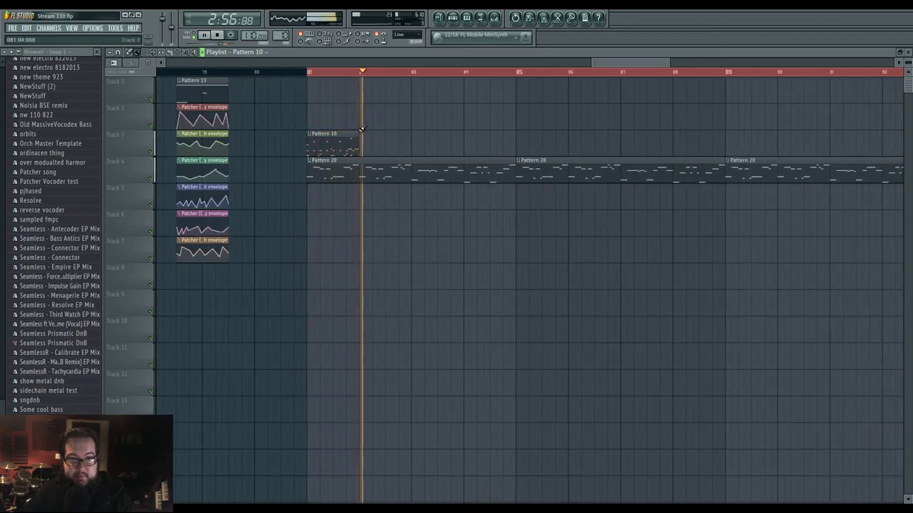
key("space")
- Switch to the empty Pattern 22 with its default name and open the piano roll for Superior Drummer 2
left_click(453, 19)
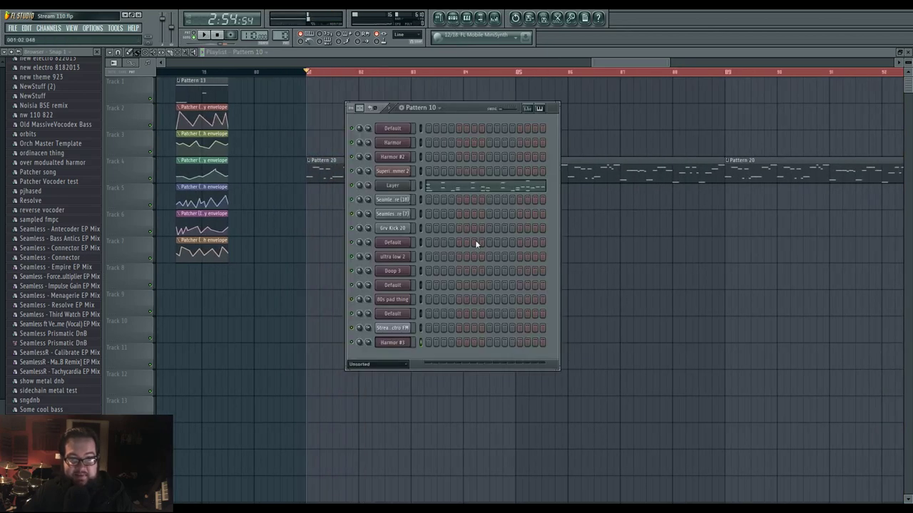
right_click(284, 34)
left_click(340, 40)
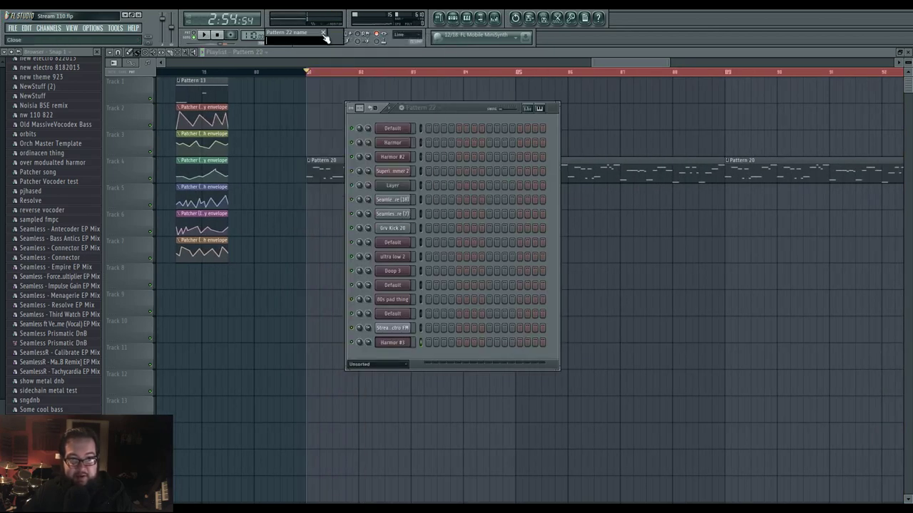
key("Return")
right_click(404, 175)
left_click(422, 179)
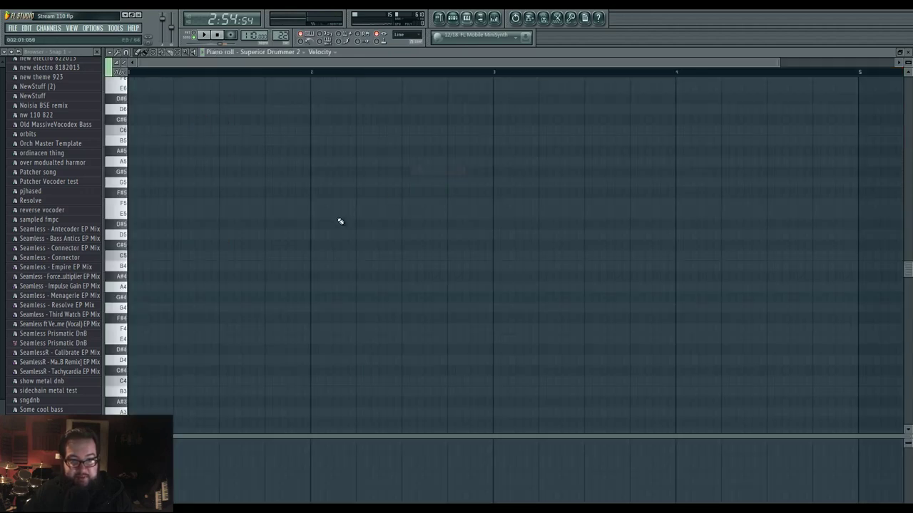
- Draw kick notes on C3 and snare notes on D3 across bar 1 of the drum pattern and start playback
scroll(132, 349, "down", 5)
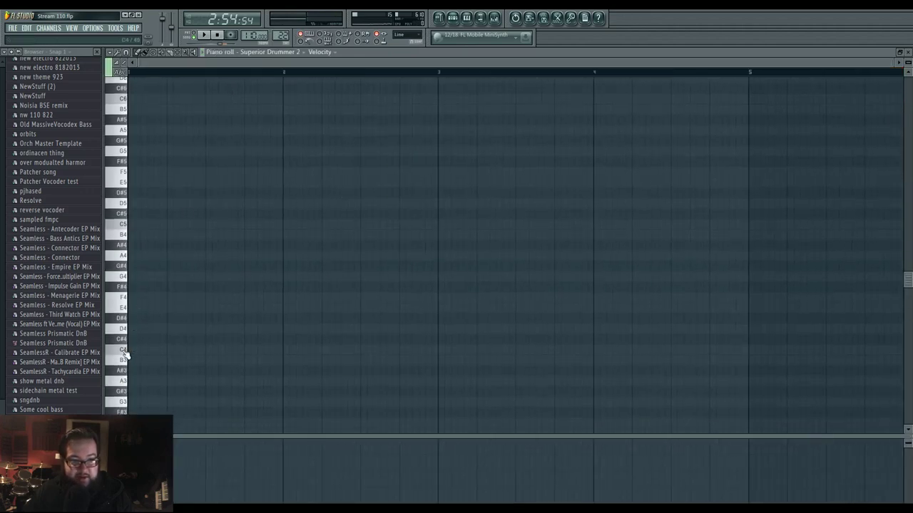
left_click(120, 381)
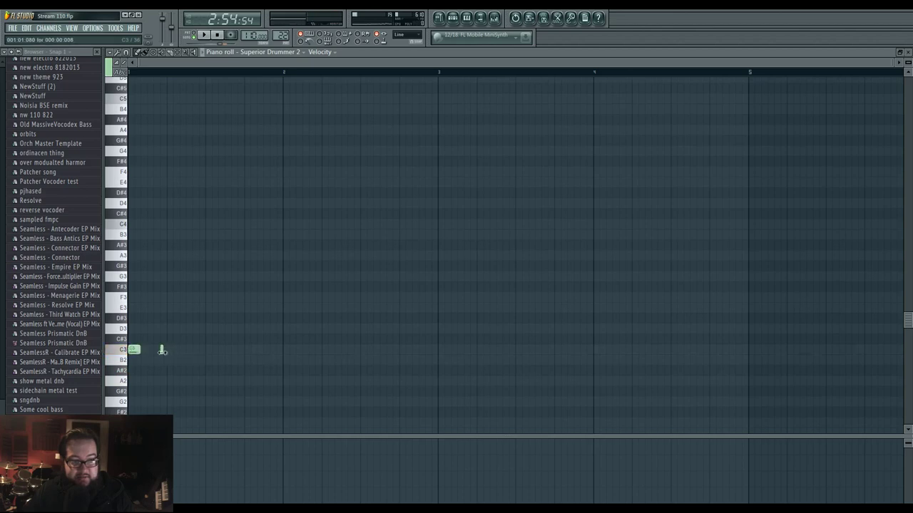
left_click(203, 329)
left_click(206, 349)
left_click(242, 338)
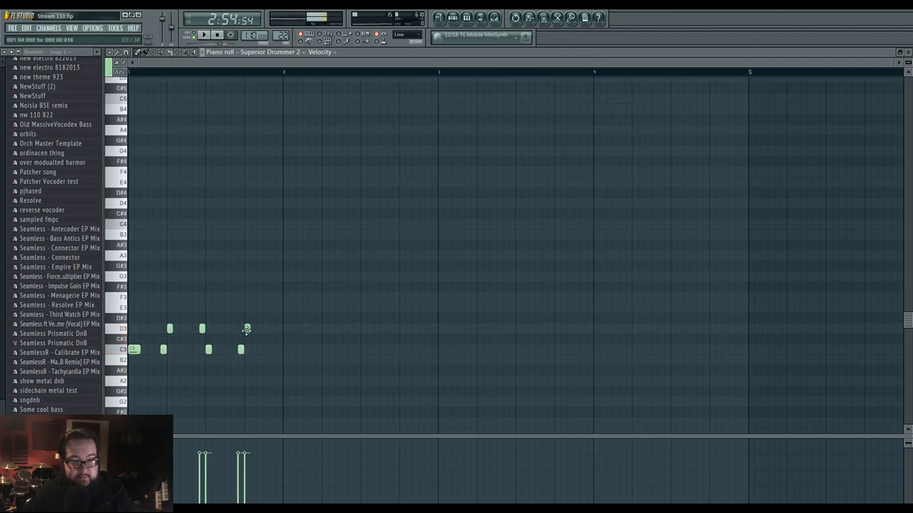
key("space")
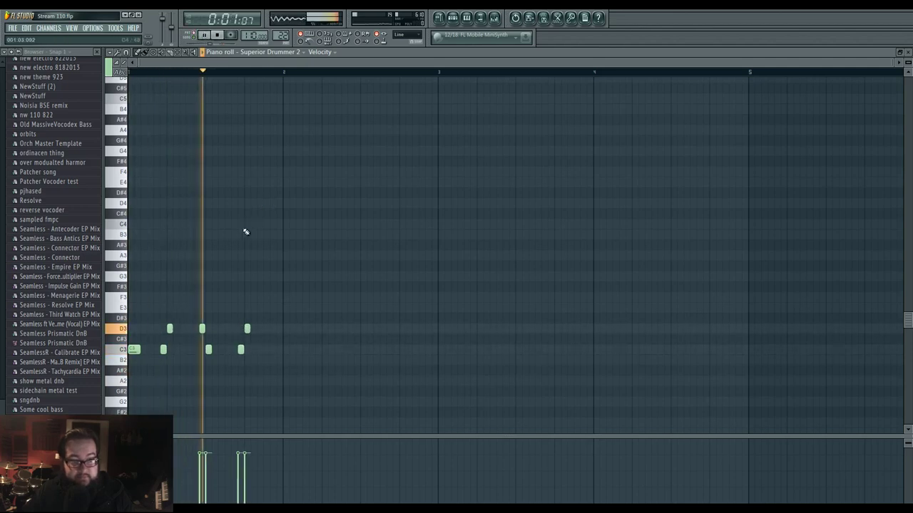
- Move the second D3 snare hit earlier in beat 2 at a lower velocity and add another D3 hit early in beat 1
right_click(202, 329)
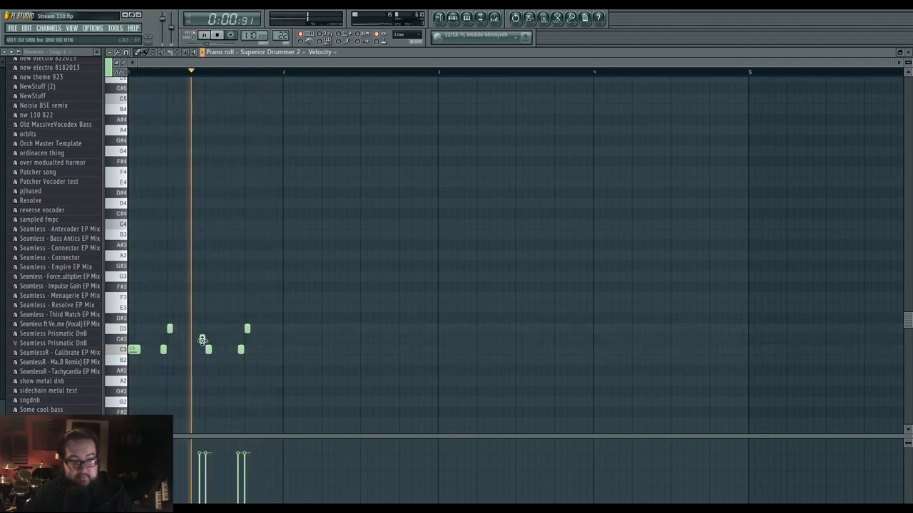
left_click(193, 329)
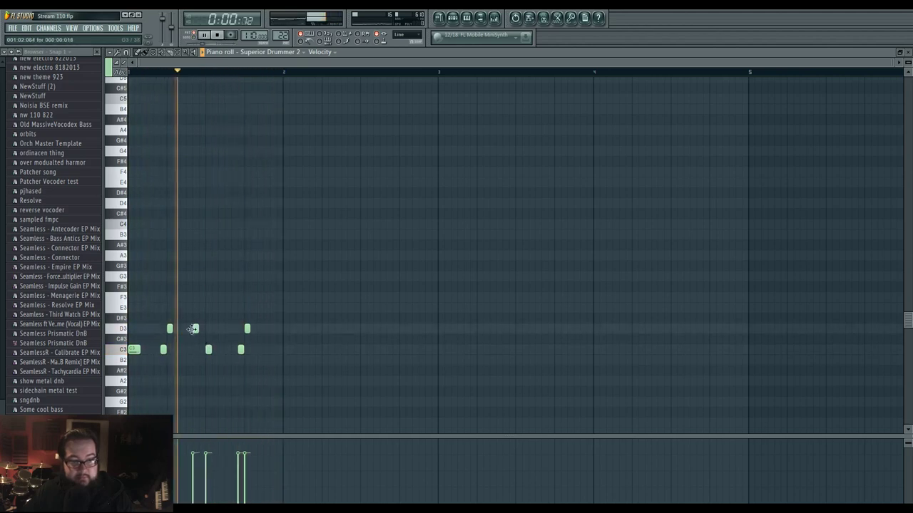
right_click(193, 329)
left_click(189, 329)
left_click(188, 476)
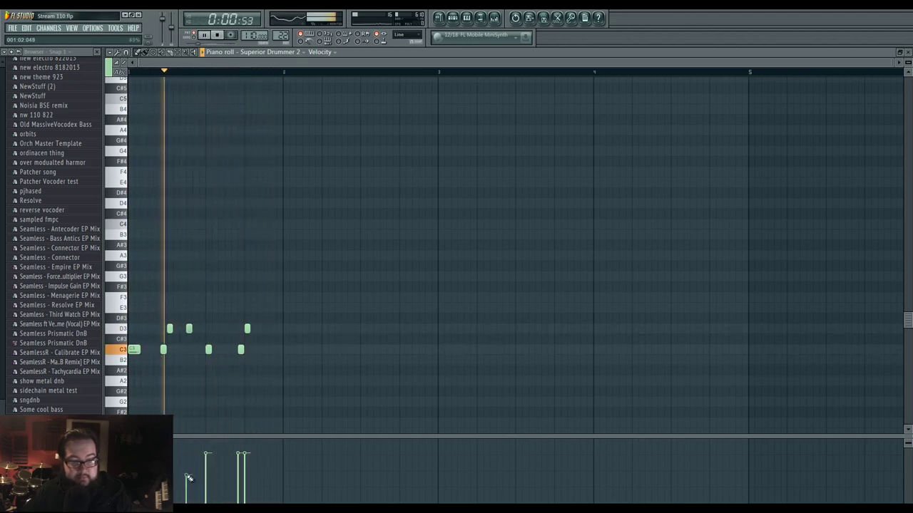
left_click(150, 329)
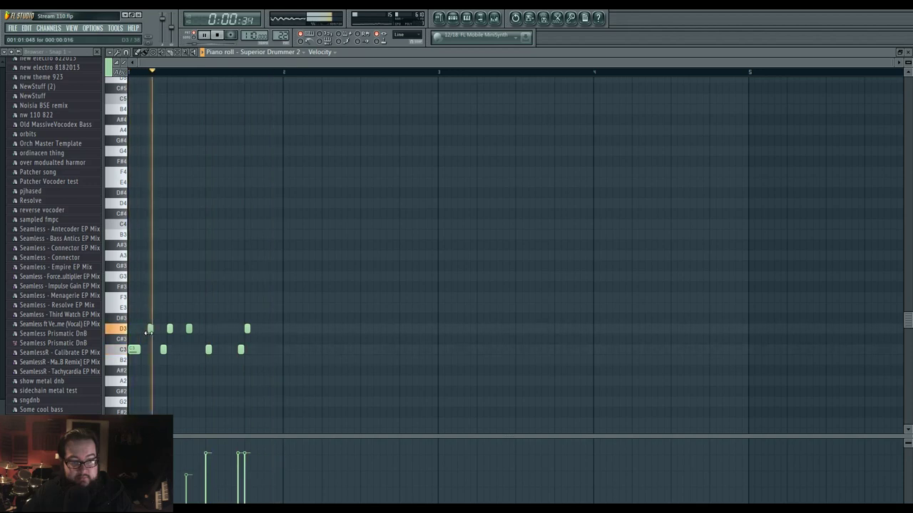
left_click_drag(149, 330, 143, 330)
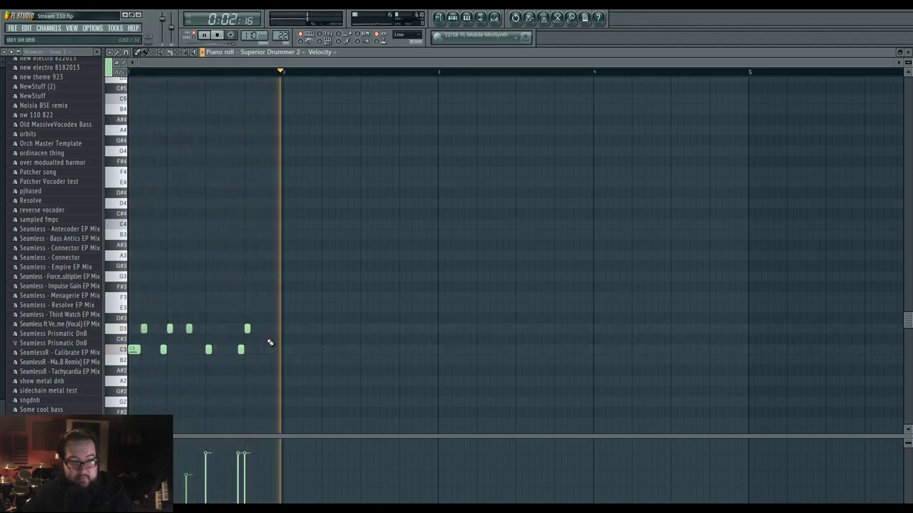
- Add hi-hat notes on F#3 at every eighth note through the first three beats of bar 1
left_click(132, 287)
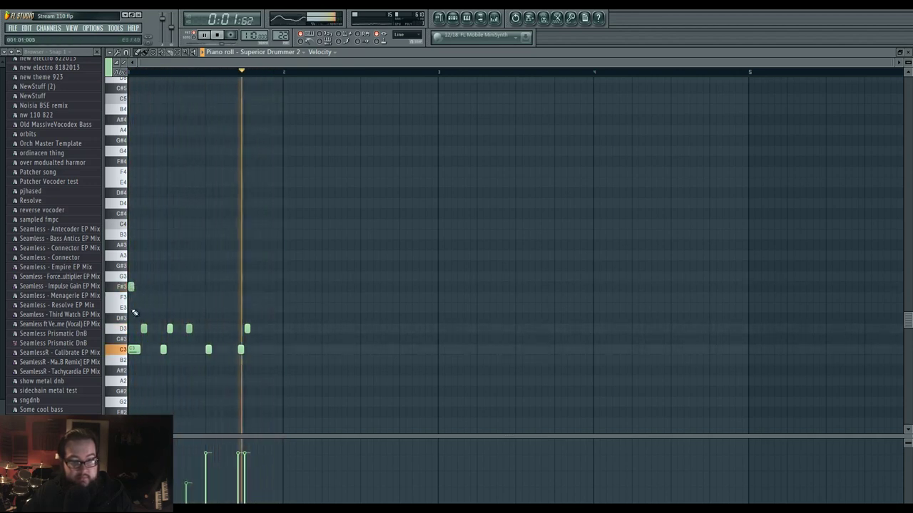
right_click(133, 287)
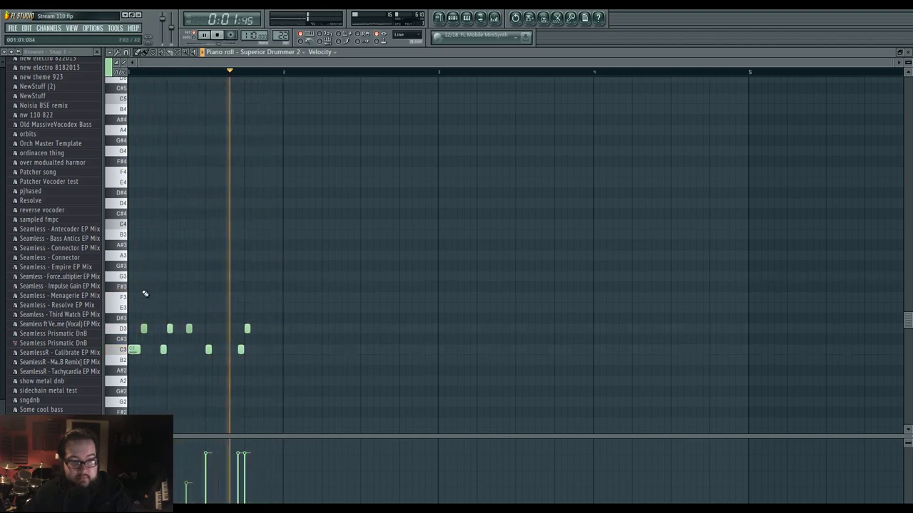
left_click(135, 287)
left_click(175, 288)
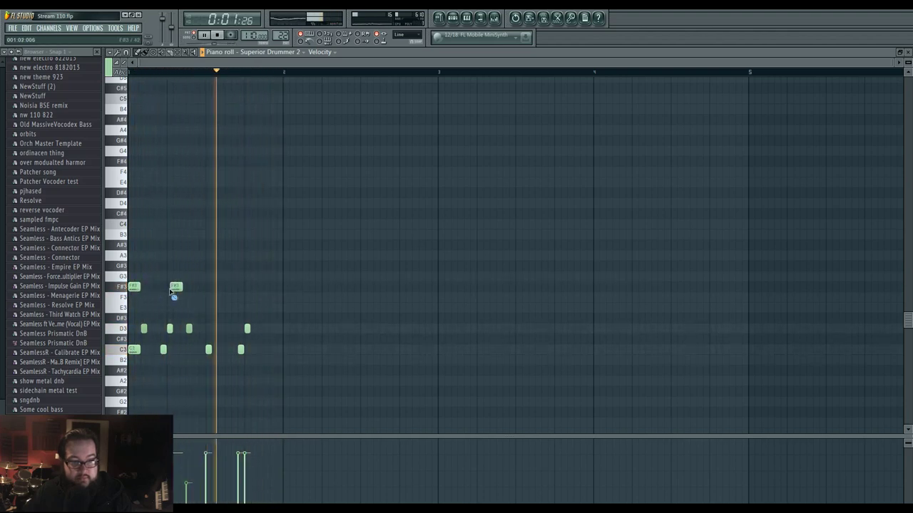
right_click(172, 289)
left_click(149, 289)
left_click(169, 288)
left_click(192, 288)
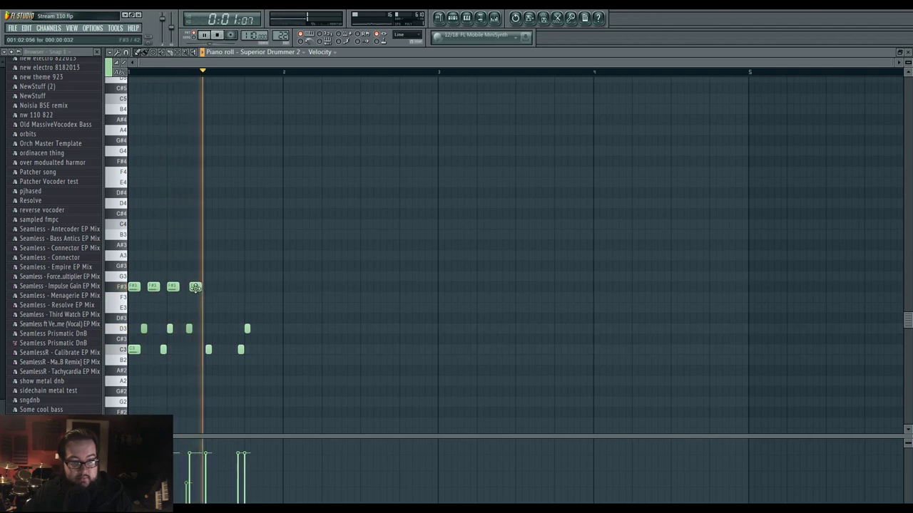
left_click(211, 288)
left_click(230, 288)
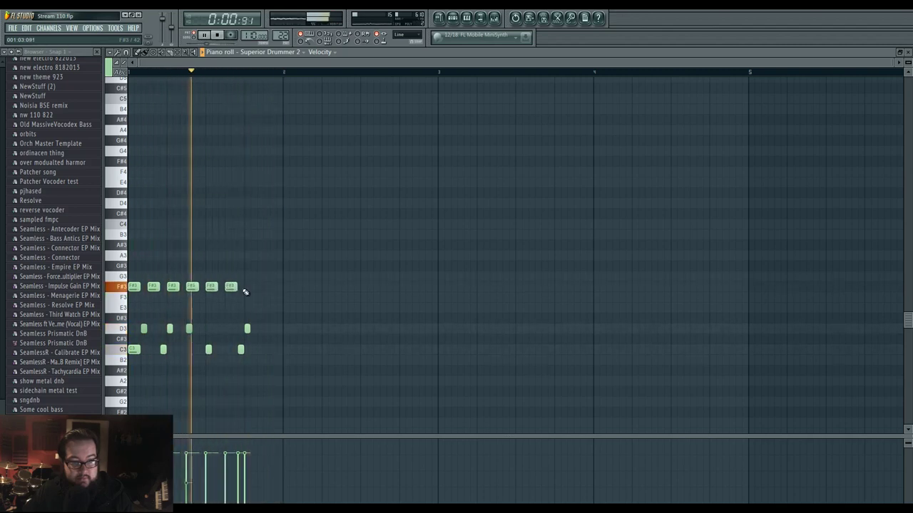
- Finish the F#3 hi-hat row with short, irregularly spaced notes from late beat 3 to the end of bar 1
left_click(250, 288)
left_click(263, 287)
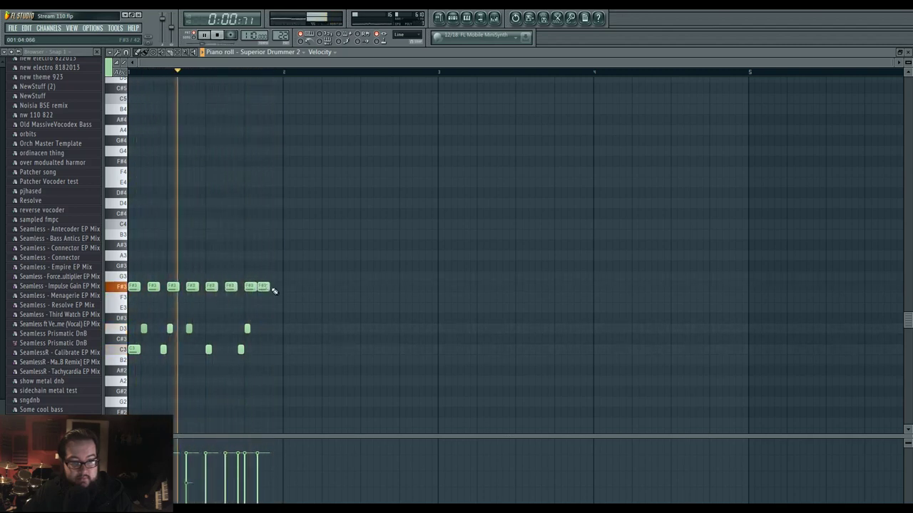
left_click(276, 288)
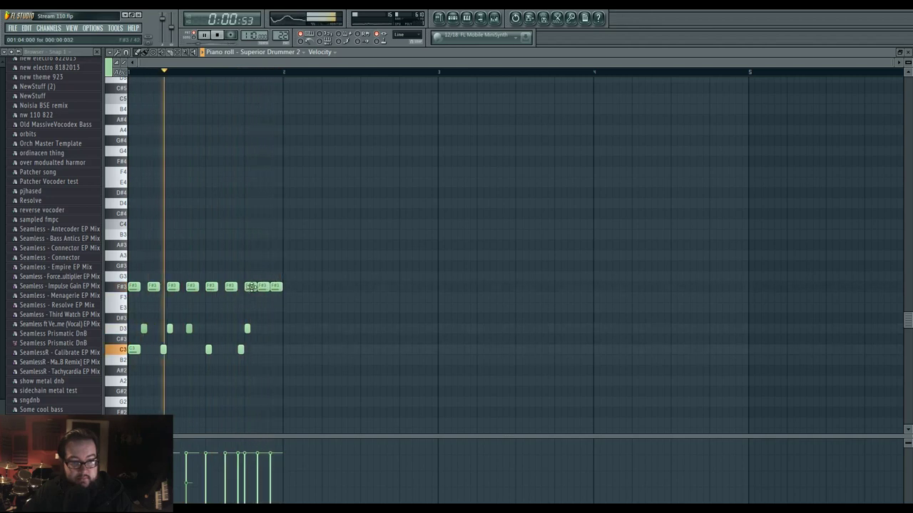
right_click(276, 288)
right_click(263, 287)
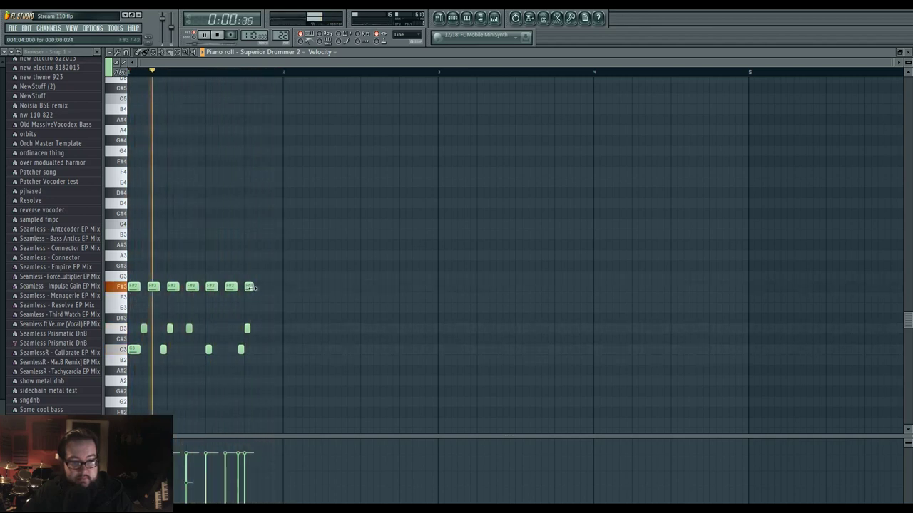
left_click_drag(253, 288, 248, 288)
left_click(260, 288)
left_click(267, 287)
left_click(279, 288)
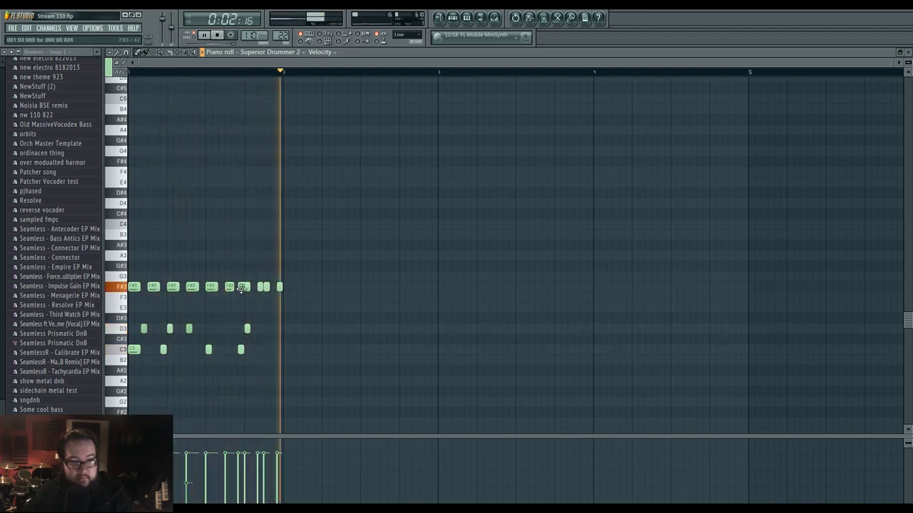
left_click(240, 266)
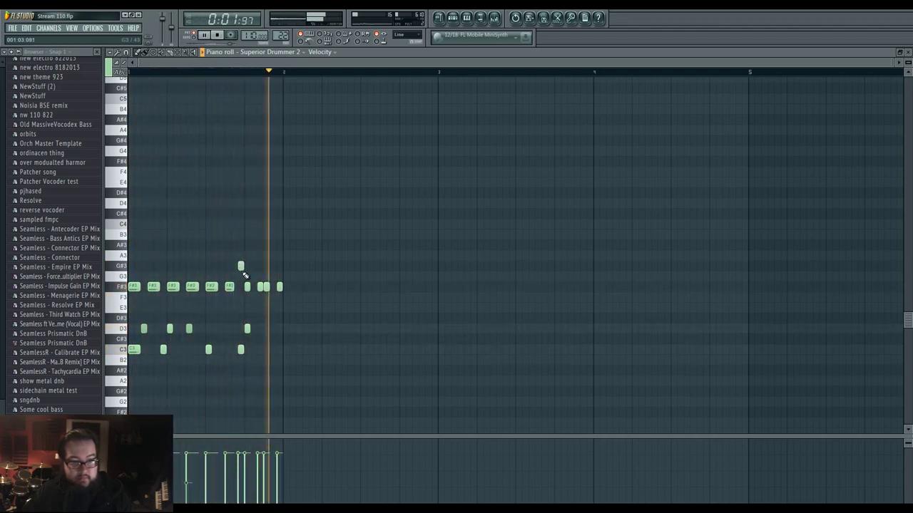
left_click_drag(244, 275, 229, 286)
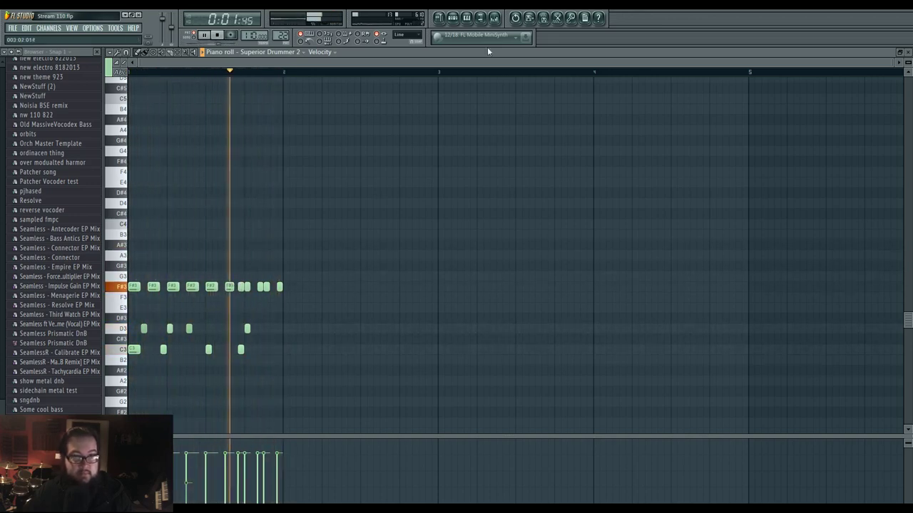
- Place Pattern 22 on Track 3 of the playlist at bar 81 and repeat it through bar 96 while playing the section
left_click(440, 19)
left_click(316, 139)
scroll(389, 167, "down", 6)
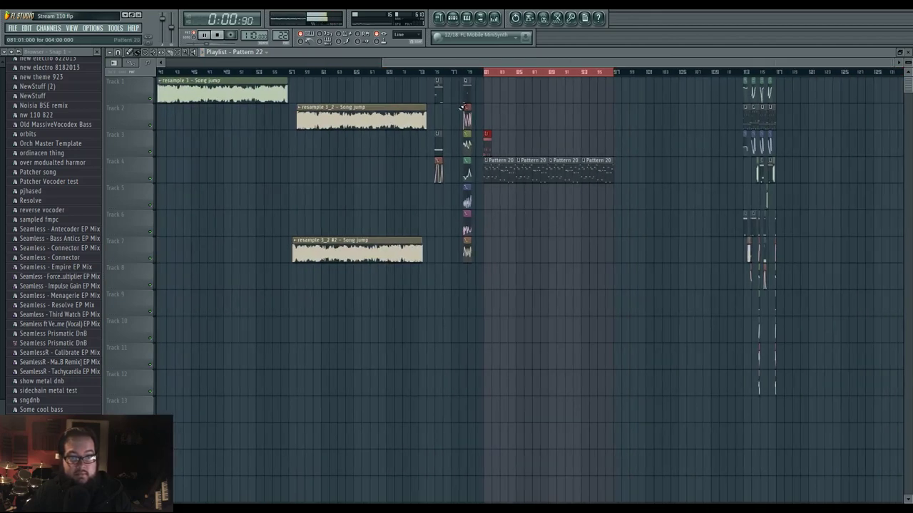
scroll(464, 150, "up", 5)
key("space")
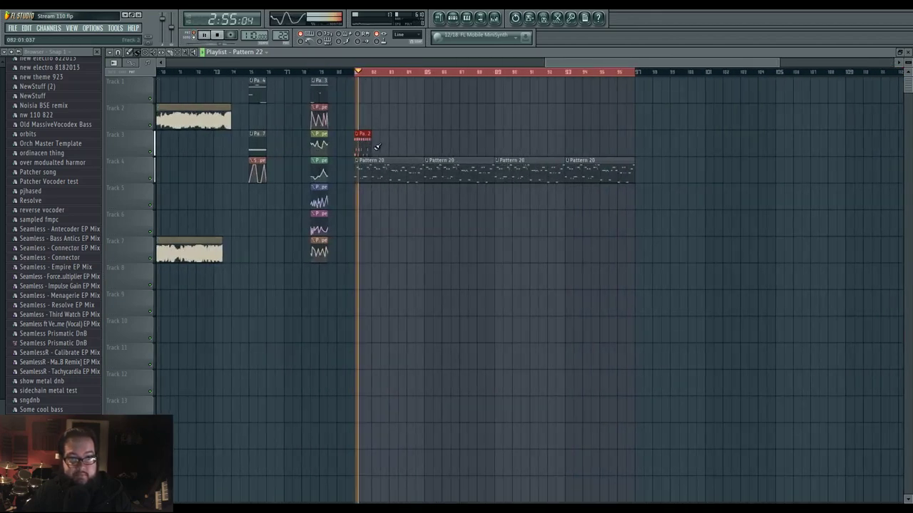
left_click_drag(376, 146, 424, 145)
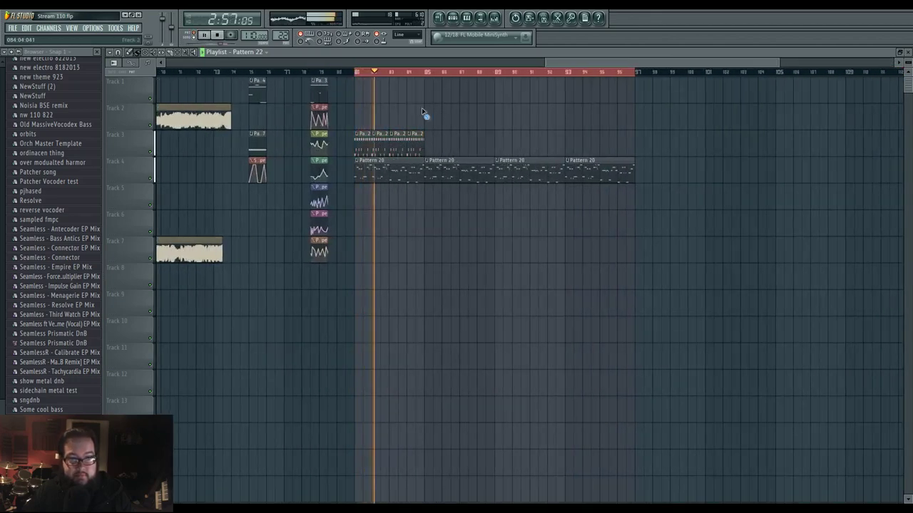
left_click_drag(440, 121, 395, 124)
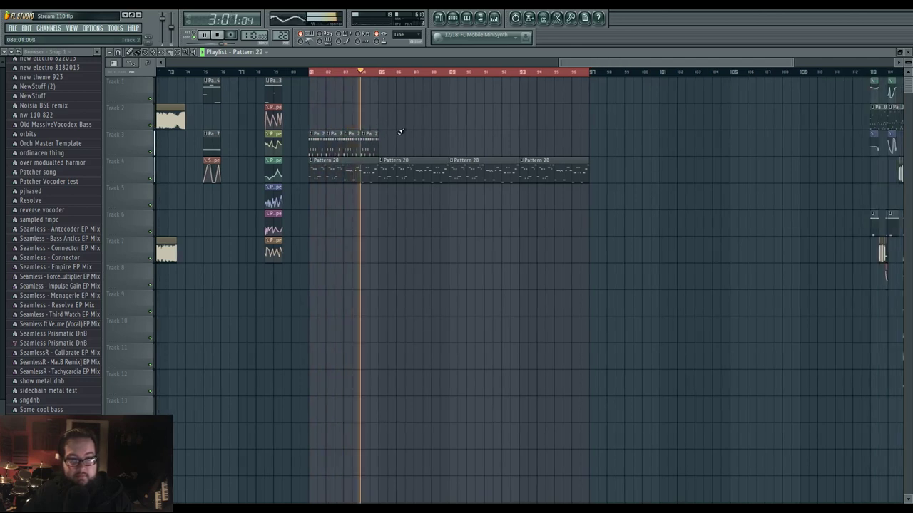
left_click_drag(379, 146, 581, 146)
key("space")
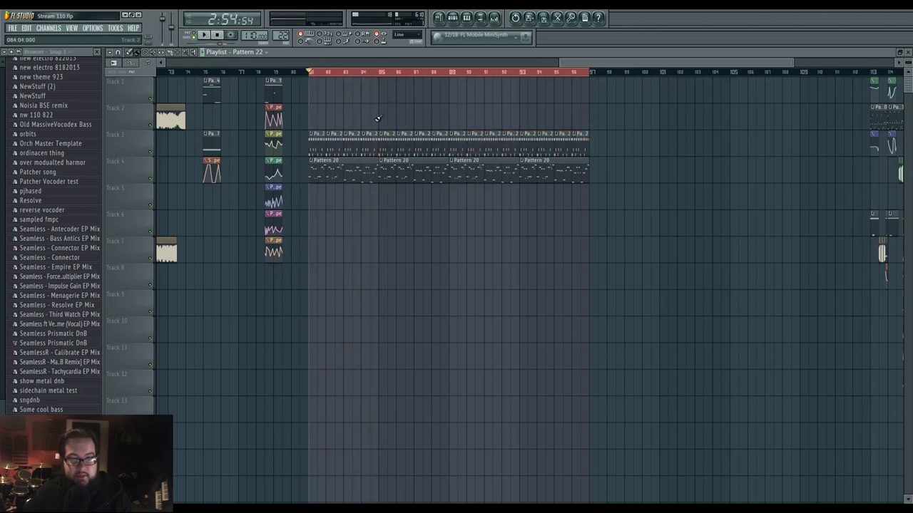
left_click(452, 19)
left_click_drag(617, 290, 542, 290)
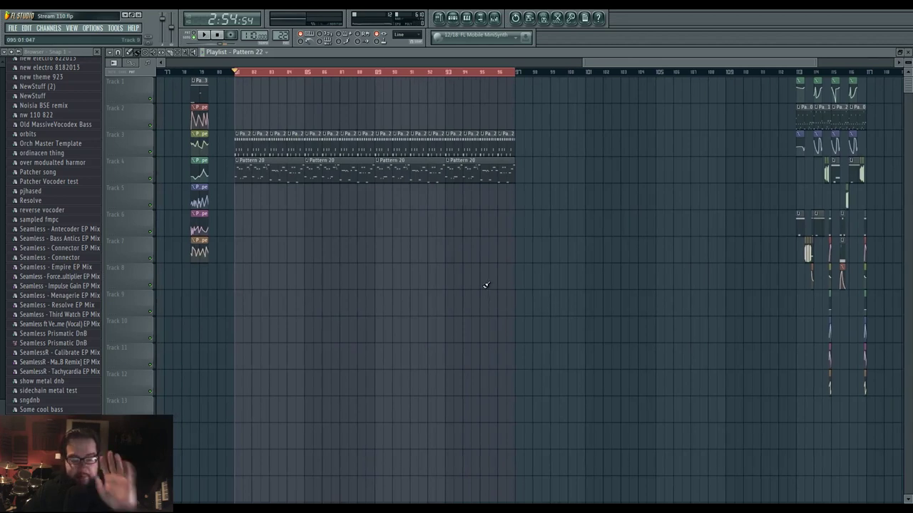
scroll(413, 243, "left", 2)
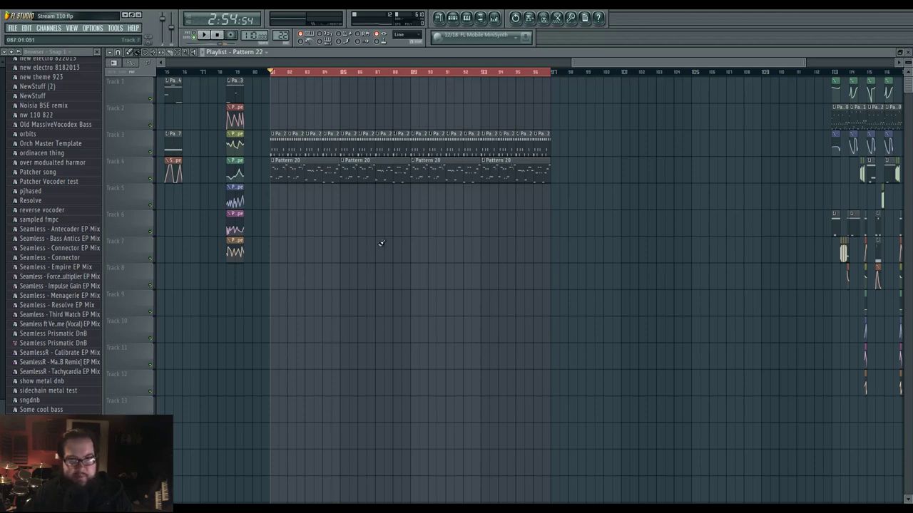
- Play the section from bar 81 and inspect the Harmor settings of the 80s pad thing channel
key("F6")
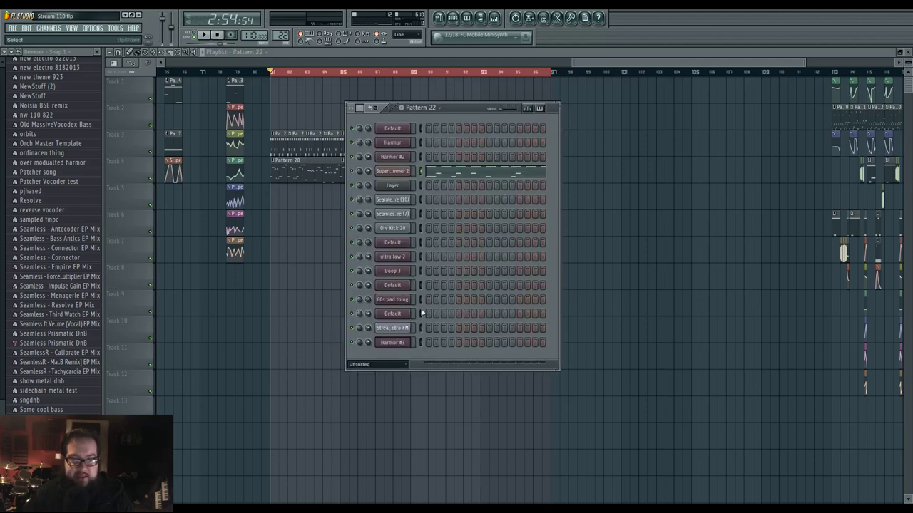
key("space")
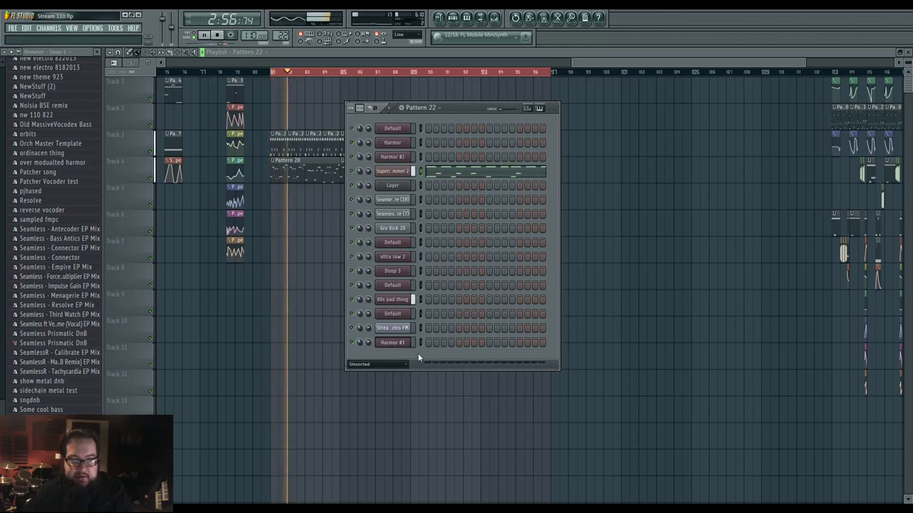
left_click(396, 299)
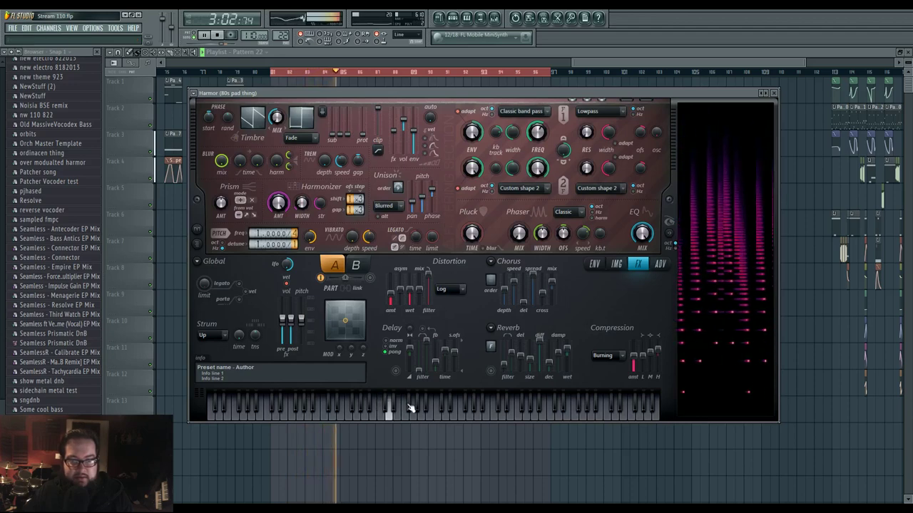
key("Escape")
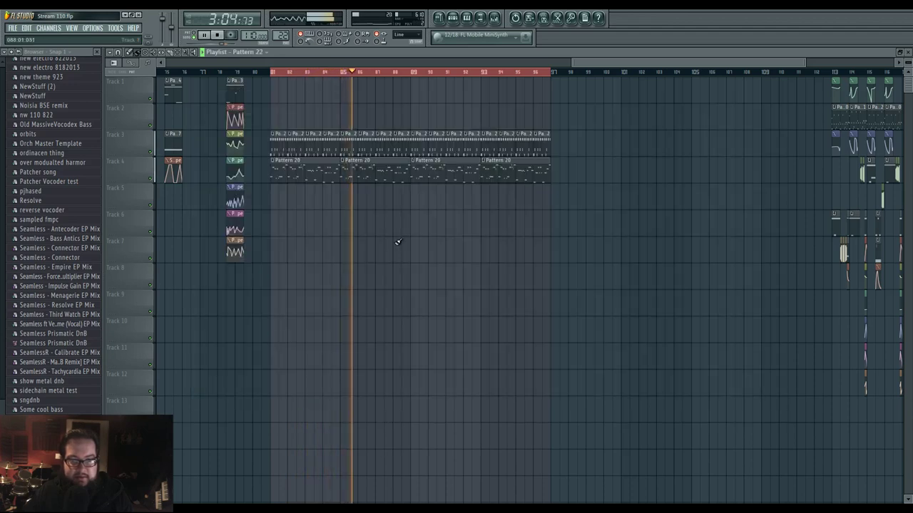
key("space")
- Stop playback and open the Harmor of the Default channel directly above the 80s pad thing channel
left_click(452, 17)
left_click(50, 28)
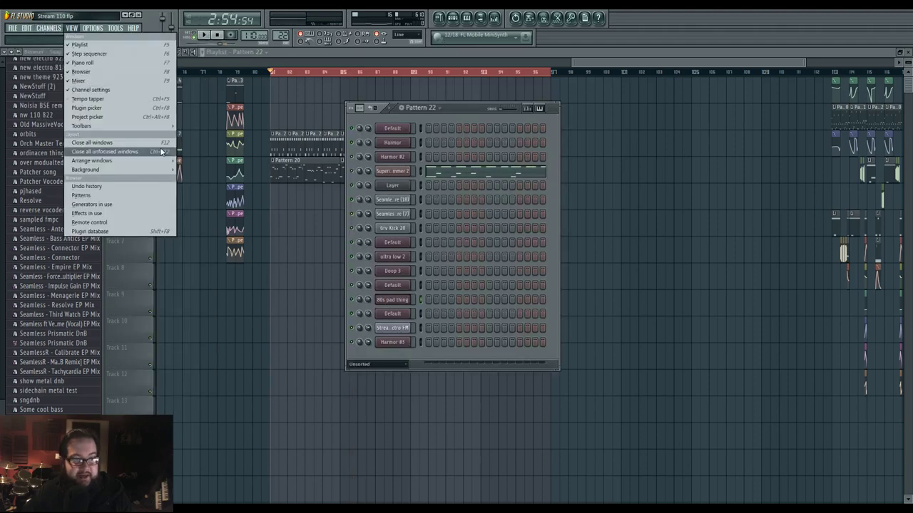
left_click(436, 357)
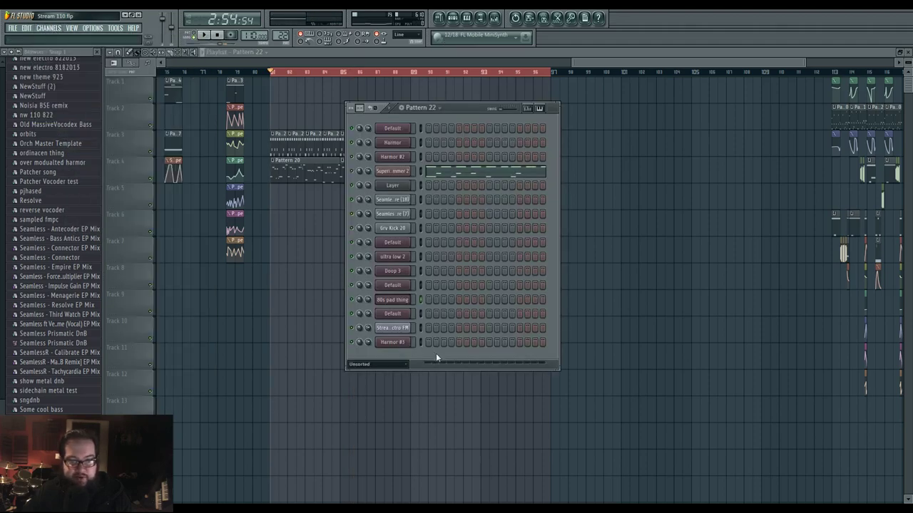
left_click(401, 321)
left_click(468, 107)
left_click(398, 284)
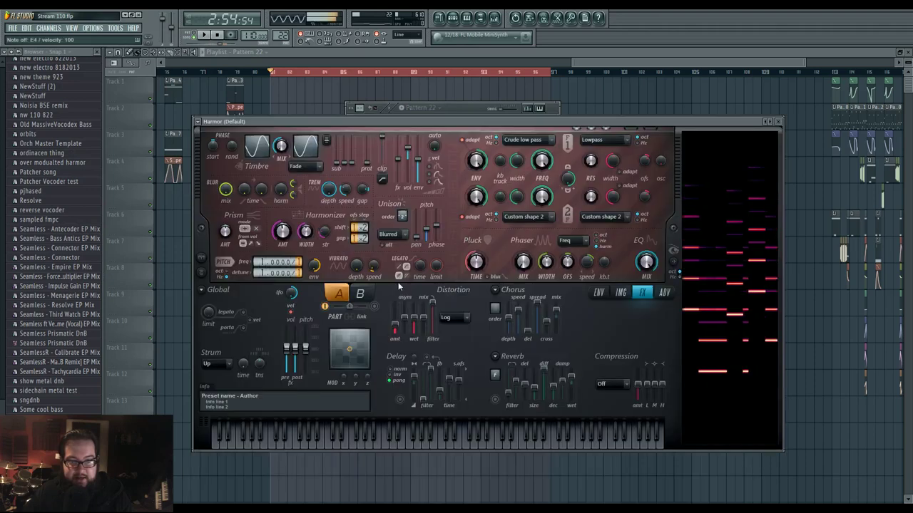
- Load the Rhodes keyboard preset into this Harmor
left_click(201, 124)
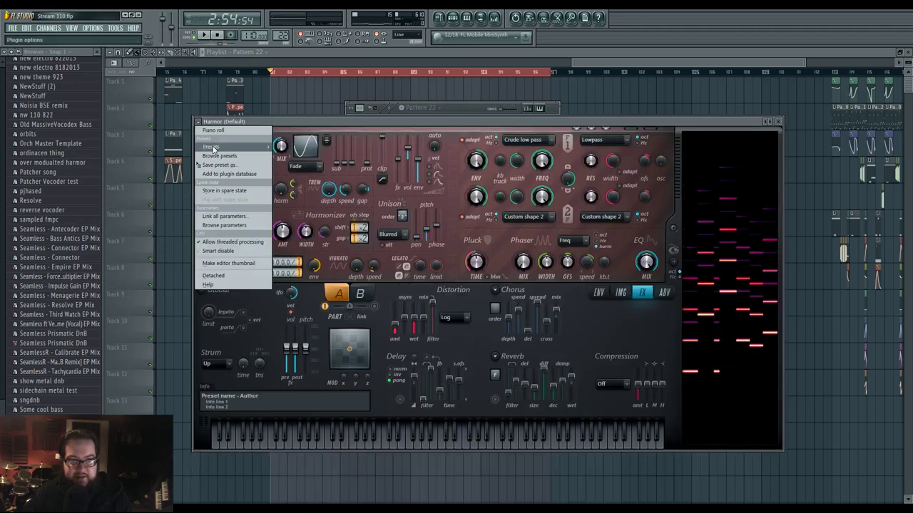
mouse_move(211, 147)
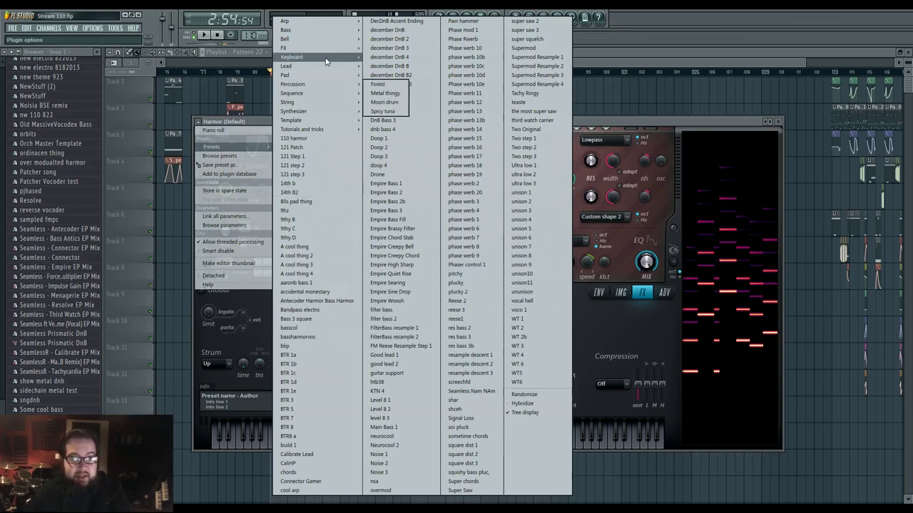
mouse_move(325, 61)
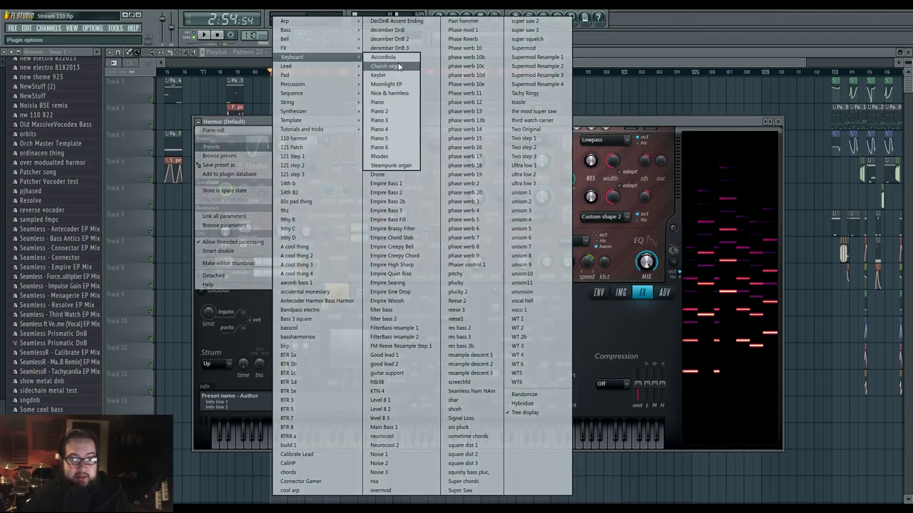
left_click(396, 156)
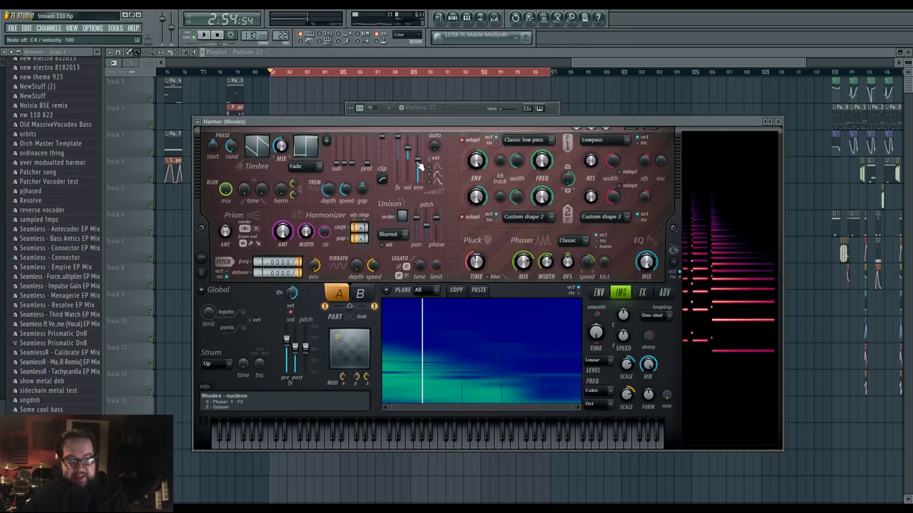
- Audition the Rhodes sound and inspect its A and B parts and the envelope settings
left_click(359, 294)
left_click(338, 295)
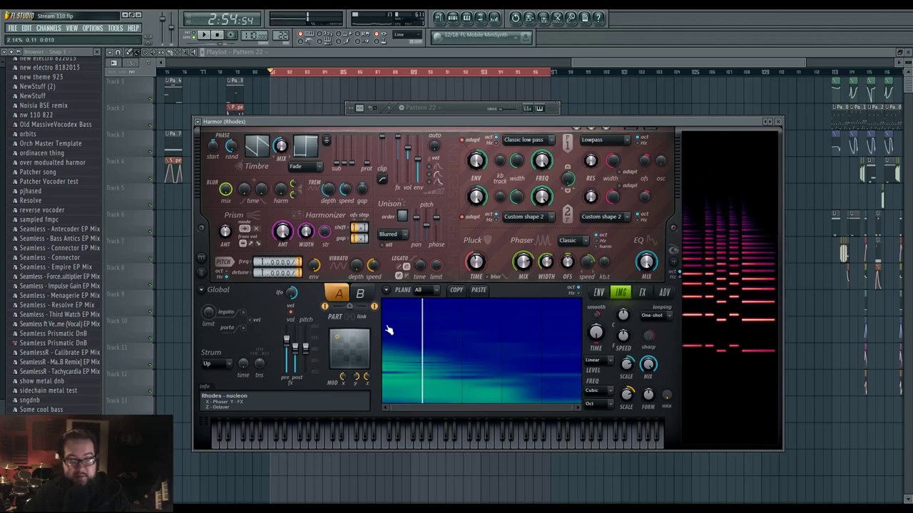
left_click(598, 293)
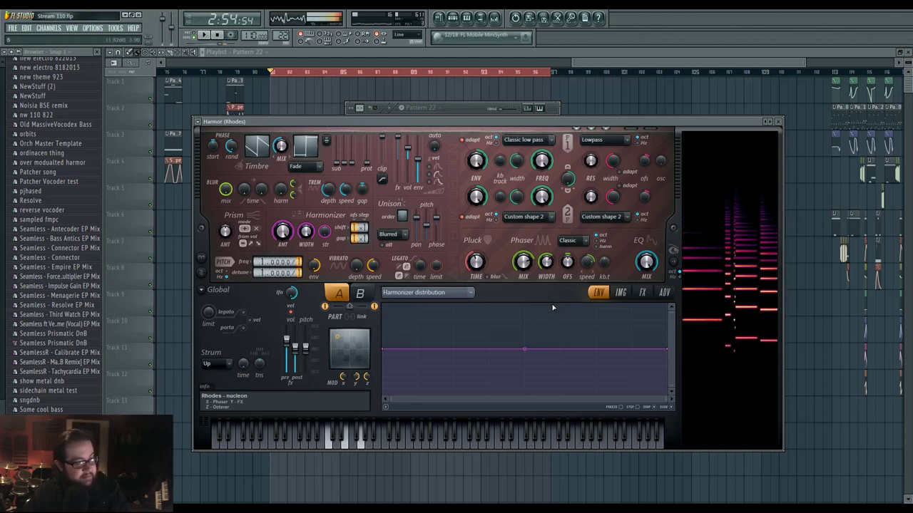
- Switch to the empty Pattern 23 and open the piano roll of the Rhodes channel
left_click(457, 111)
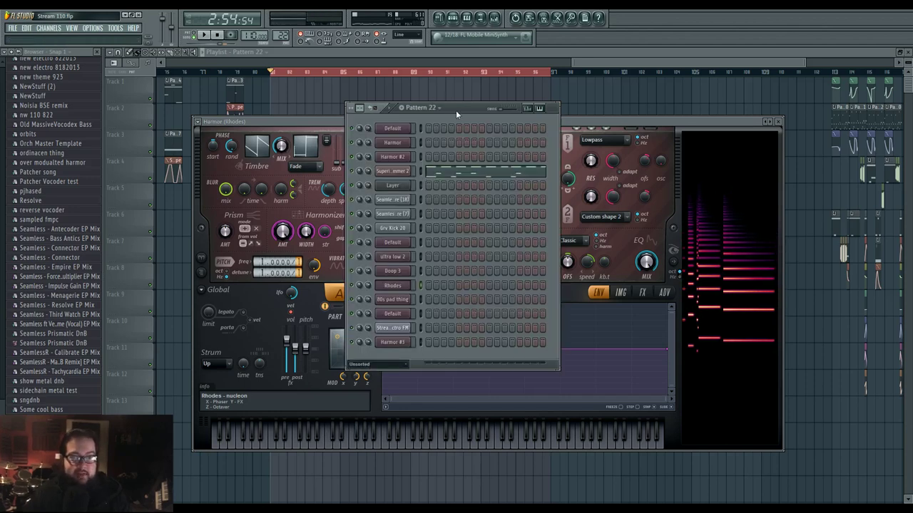
left_click(284, 27)
left_click(334, 38)
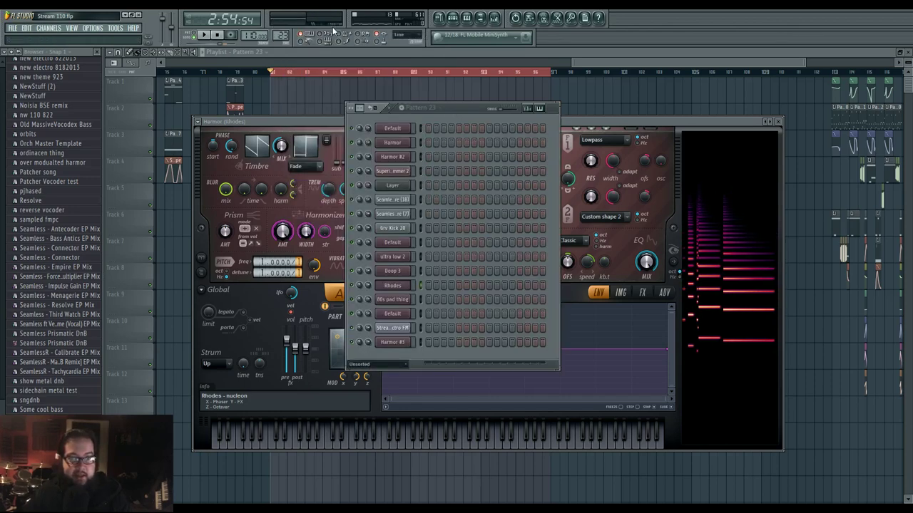
right_click(403, 289)
left_click(430, 286)
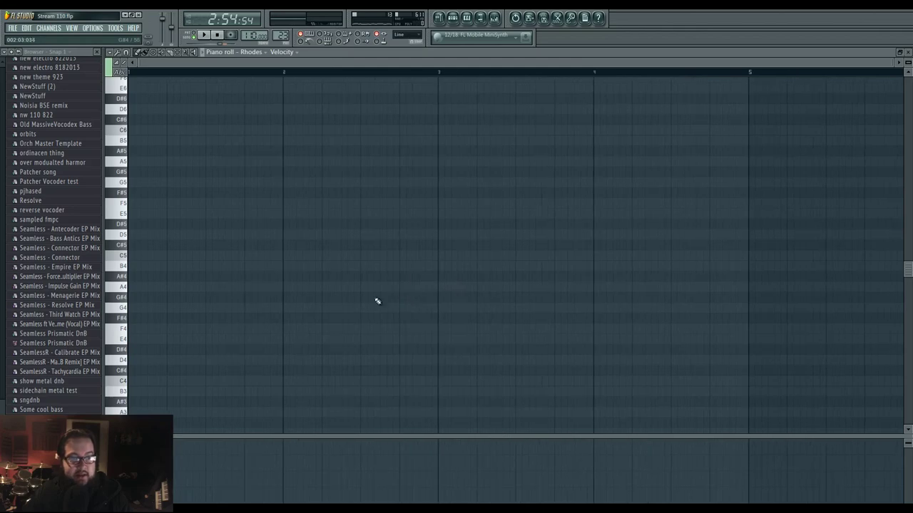
- Draw an eighth-note chord of G4, E5, B5 and E6 on the second eighth of bar 1
left_click(153, 215)
left_click_drag(155, 216, 151, 215)
scroll(164, 235, "up", 3)
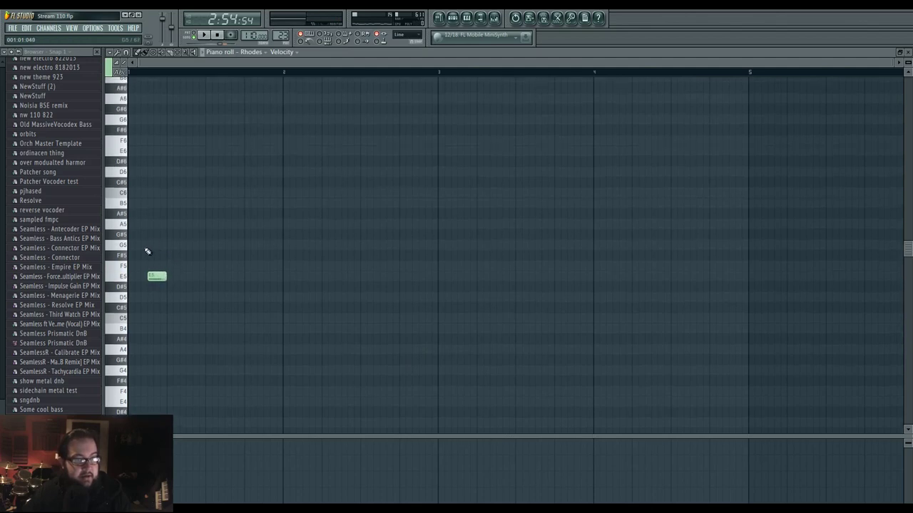
left_click(152, 245)
right_click(152, 246)
left_click(153, 204)
left_click(151, 152)
left_click(151, 370)
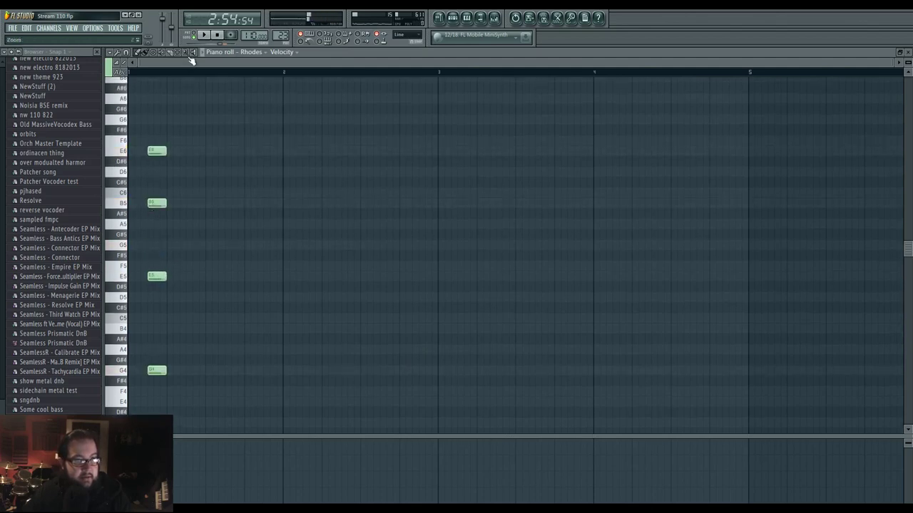
- Play the pattern while adding an E4 note at the bottom of the first chord
left_click(204, 34)
scroll(160, 371, "down", 1)
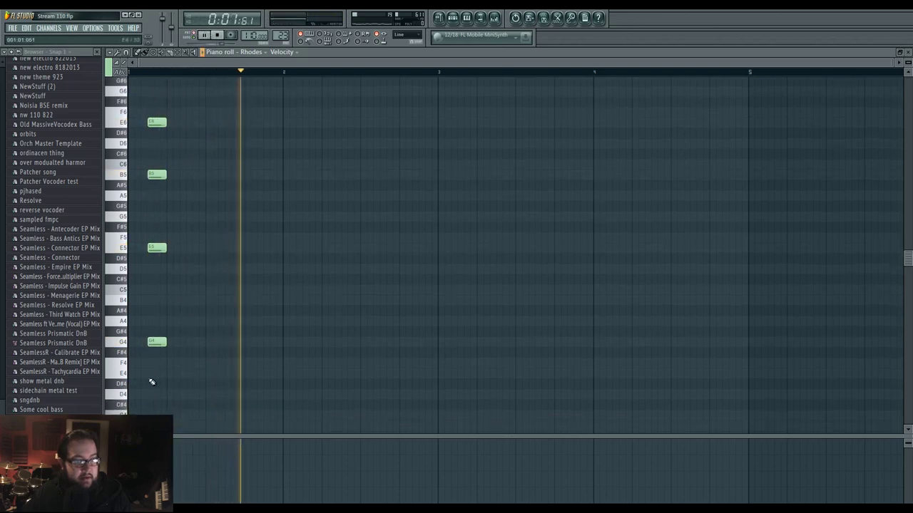
left_click(152, 379)
scroll(172, 357, "up", 1)
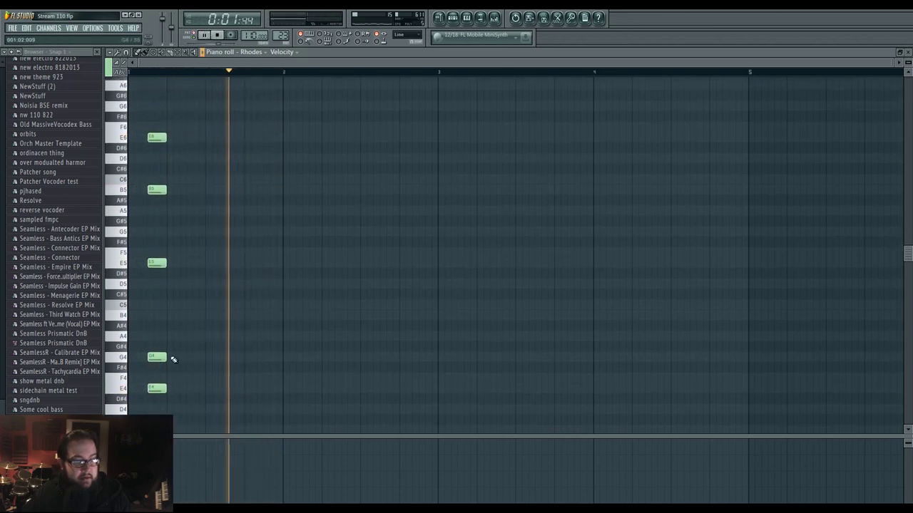
scroll(172, 363, "up", 1)
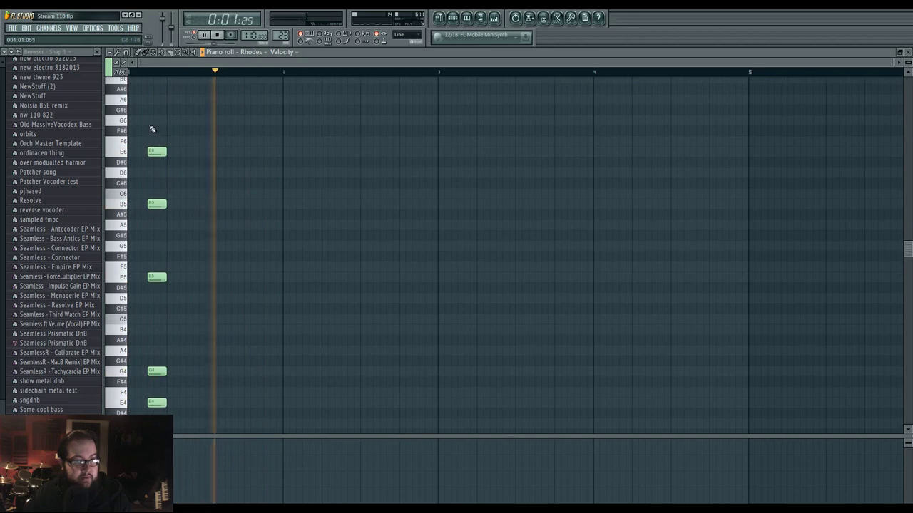
key("space")
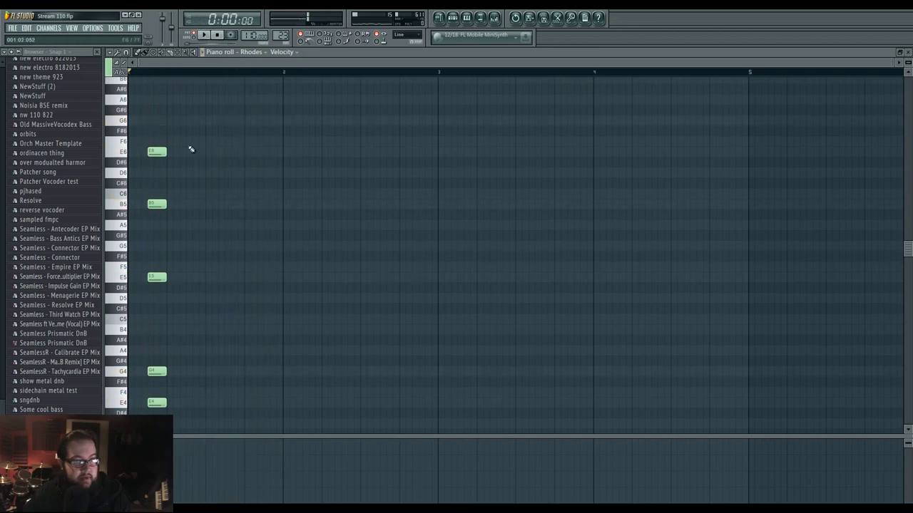
- Try a second chord of C5, E5, F5 and G5 on beat 3 of bar 1 and play it
scroll(186, 393, "up", 2)
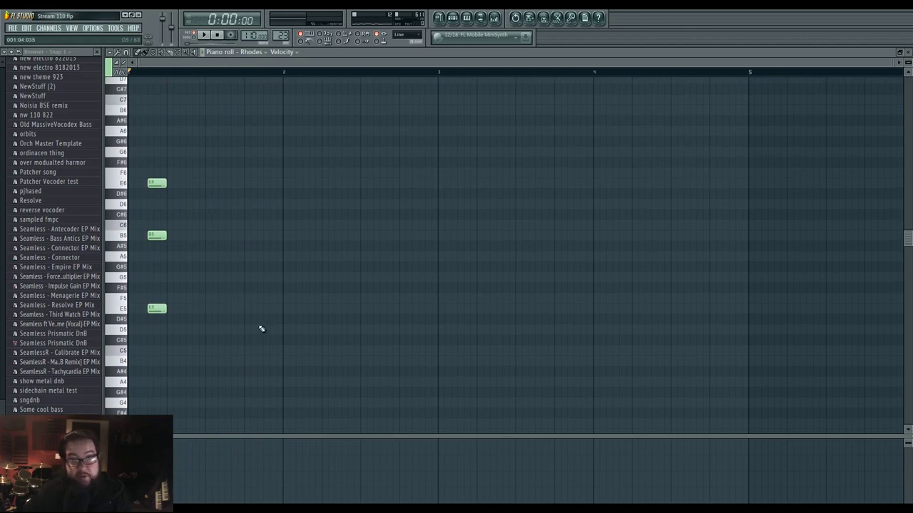
left_click(207, 310)
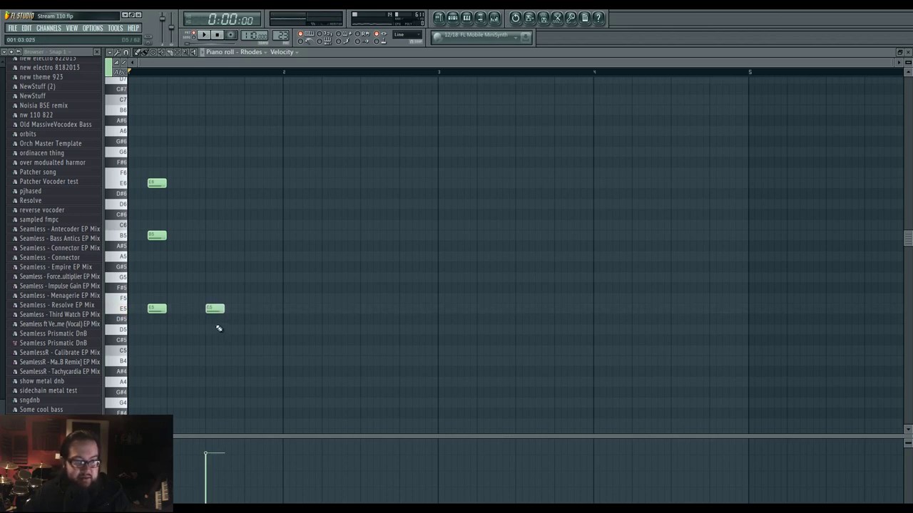
left_click(214, 298)
left_click(207, 351)
left_click(207, 276)
key("space")
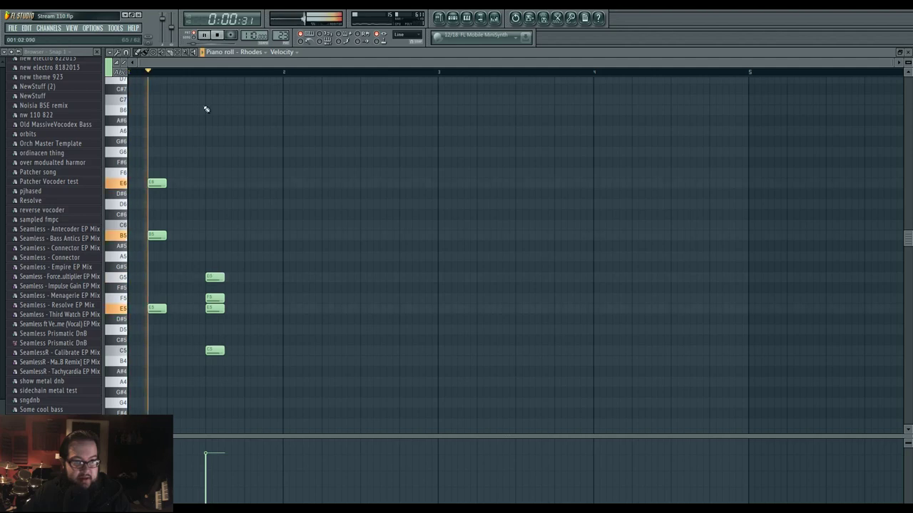
- Play from beat 3 and delete the trial chord's notes there
left_click(212, 72)
key("space")
right_click(217, 351)
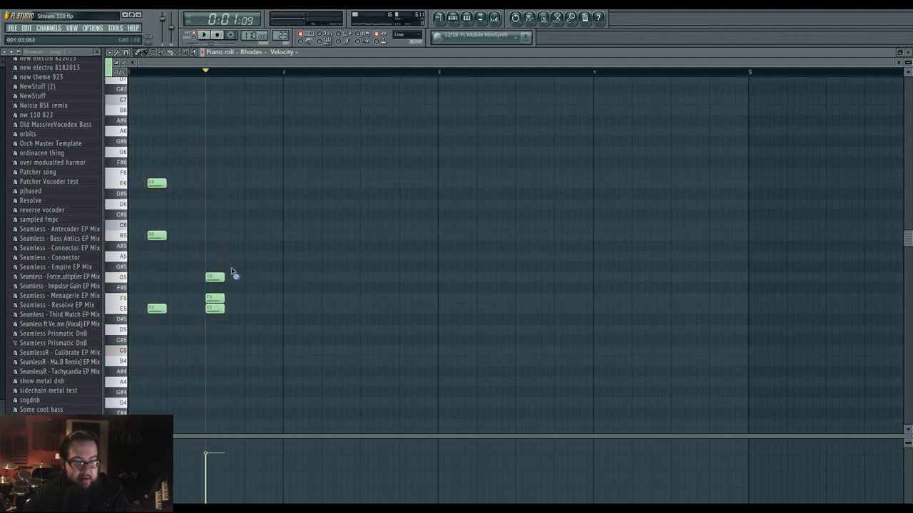
right_click(216, 298)
right_click(216, 276)
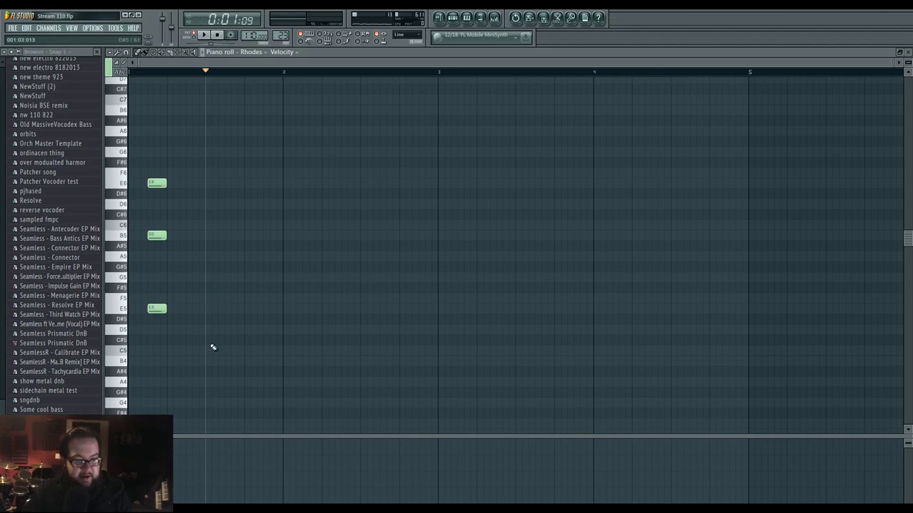
- Draw an eighth-note chord of C5, E5, G5 and A#5 on beat 3 of bar 1
left_click(211, 349)
left_click(212, 276)
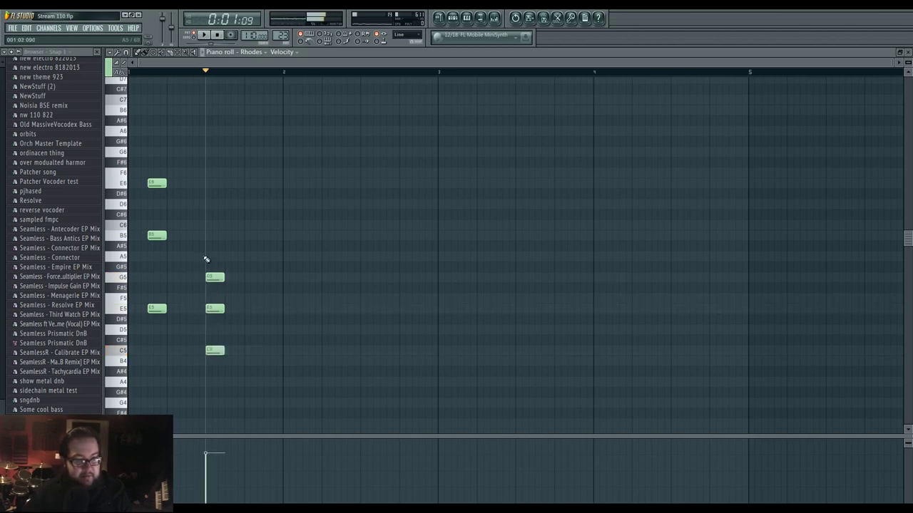
left_click(212, 236)
left_click_drag(211, 236, 212, 248)
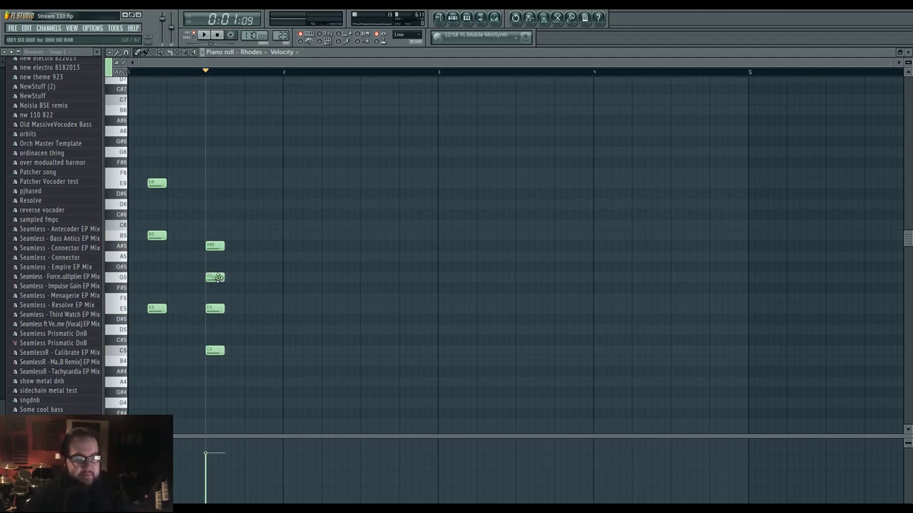
- Audition the A#5, G5 and E5 notes of the beat 3 chord individually
left_click(214, 246)
left_click(220, 267)
right_click(222, 268)
left_click(216, 277)
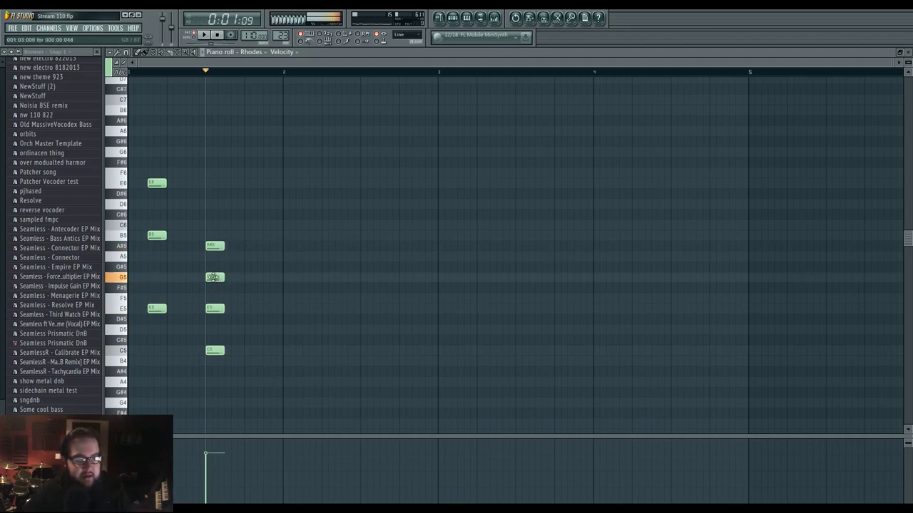
left_click(216, 309)
left_click(214, 308)
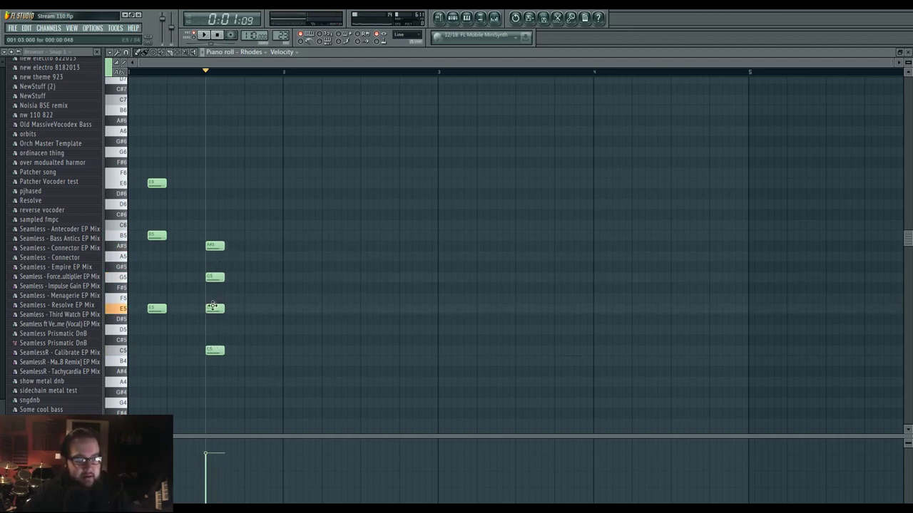
- Try A5 in place of A#5 in the beat 3 chord, comparing both notes, and play the result
left_click(214, 246)
right_click(214, 247)
left_click(206, 257)
left_click(212, 248)
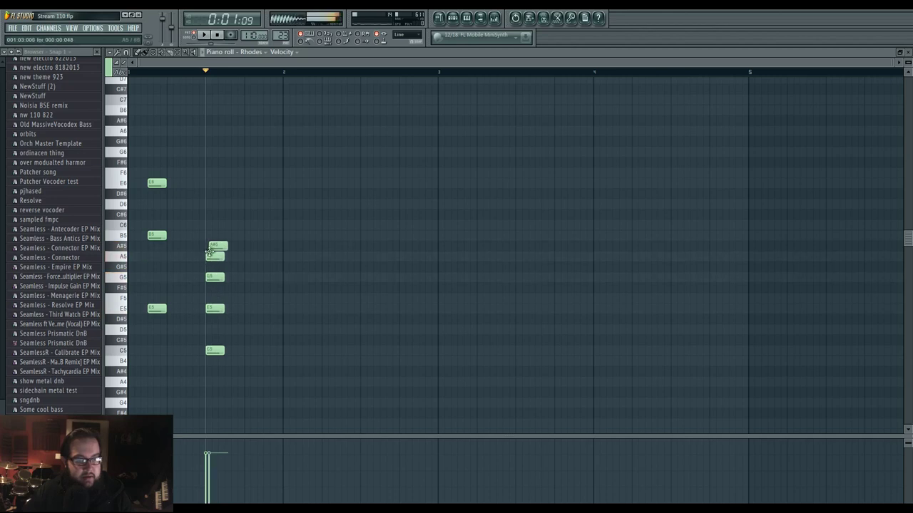
left_click_drag(213, 248, 211, 248)
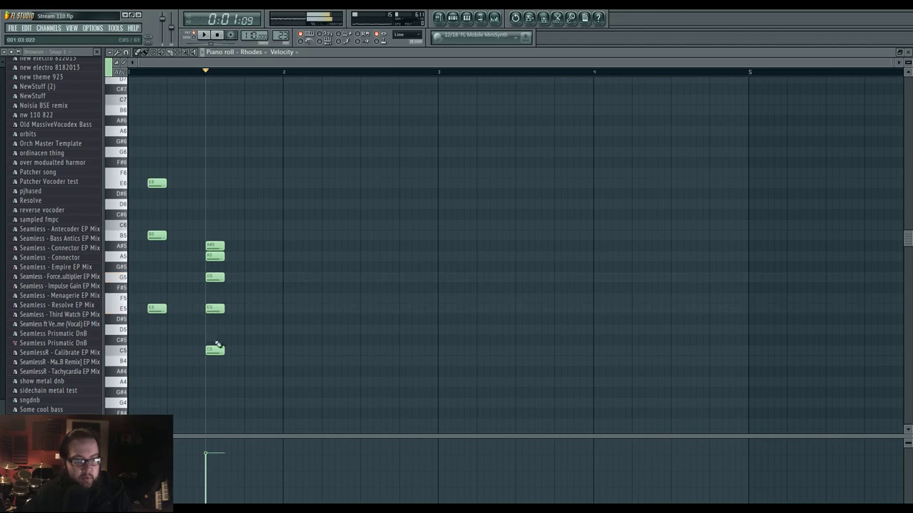
right_click(218, 245)
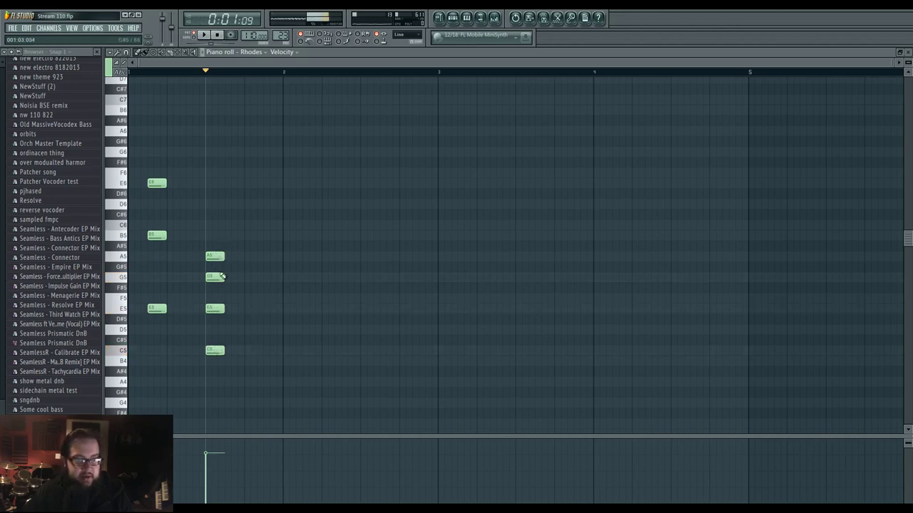
key("space")
key("space")
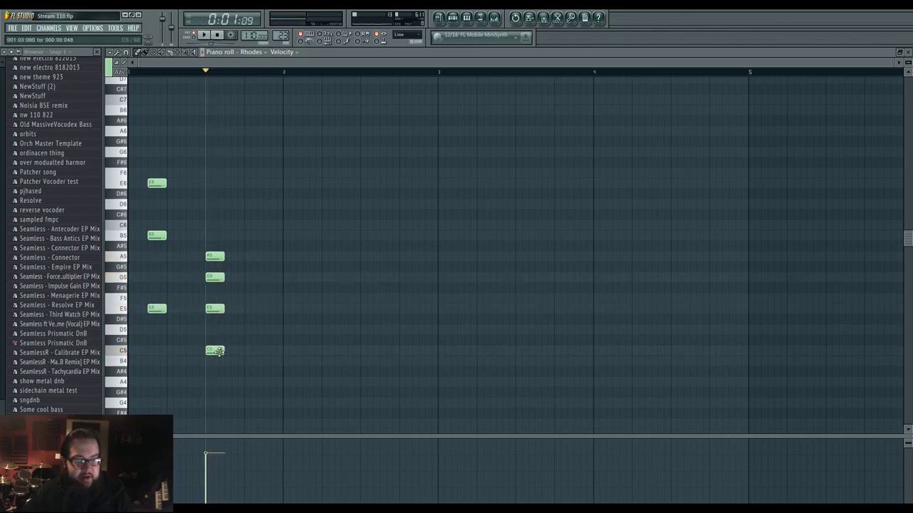
- Try moving the chord's C5 up to C6, undo that move, and raise the A5 note to A#5
left_click_drag(216, 350, 216, 226)
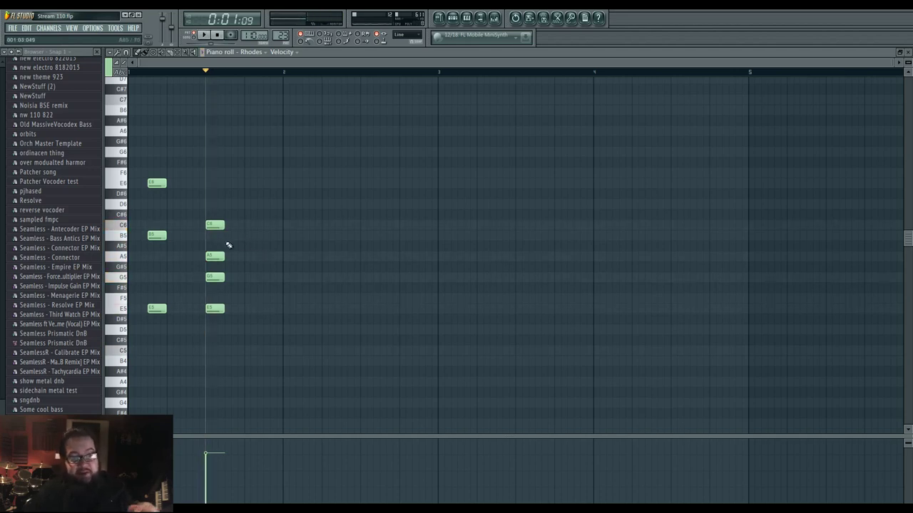
key("ctrl+z")
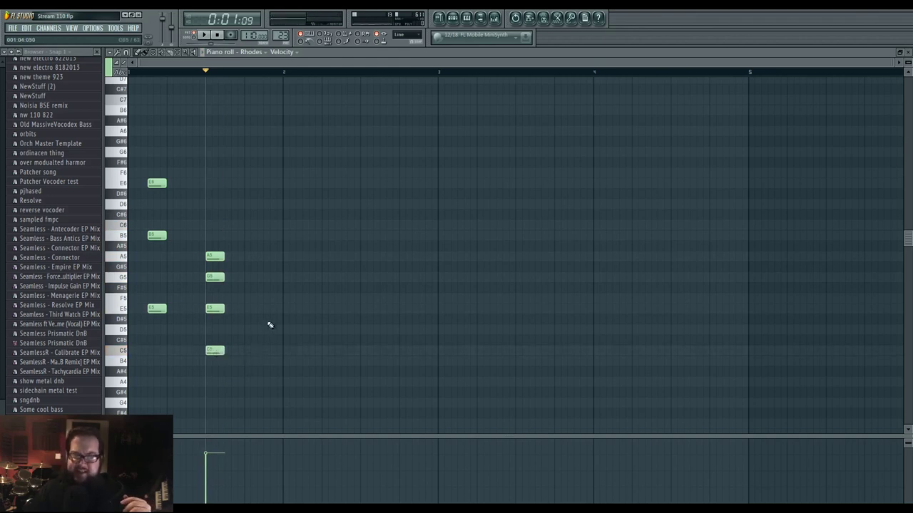
left_click(214, 236)
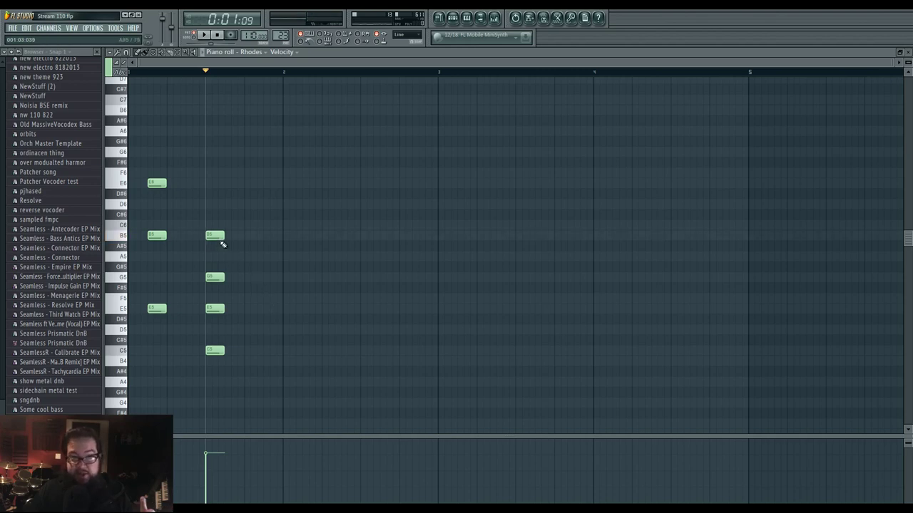
left_click(211, 246)
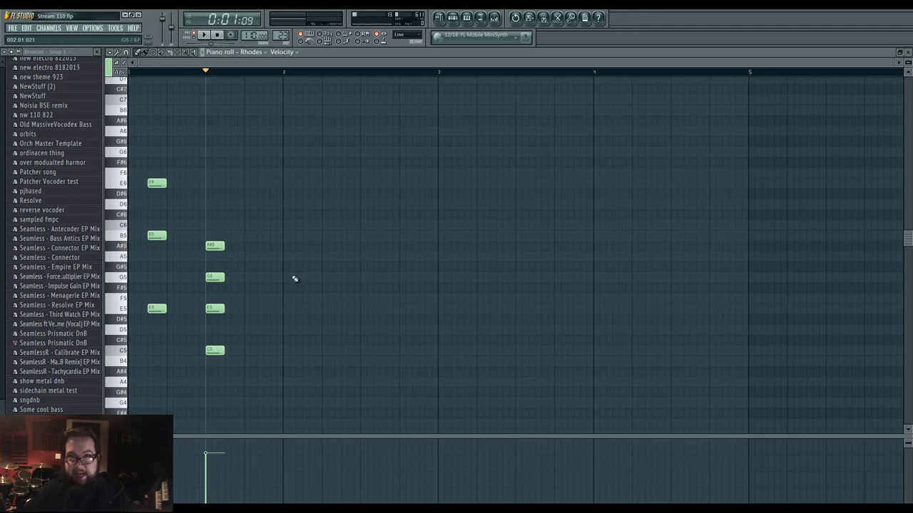
- Lower the beat 3 chord's A#5 to A5, and try its C5, E5 and G5 an octave higher, playing the results
left_click(216, 256)
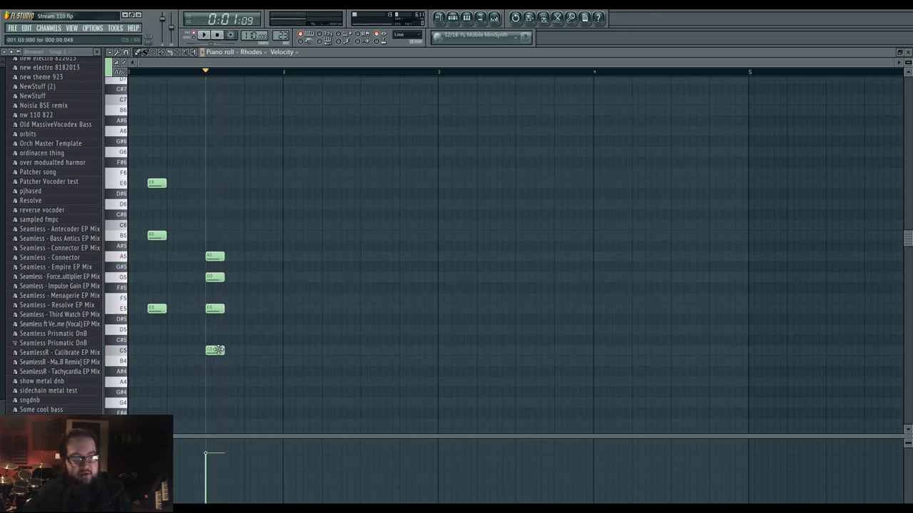
left_click_drag(216, 350, 219, 225)
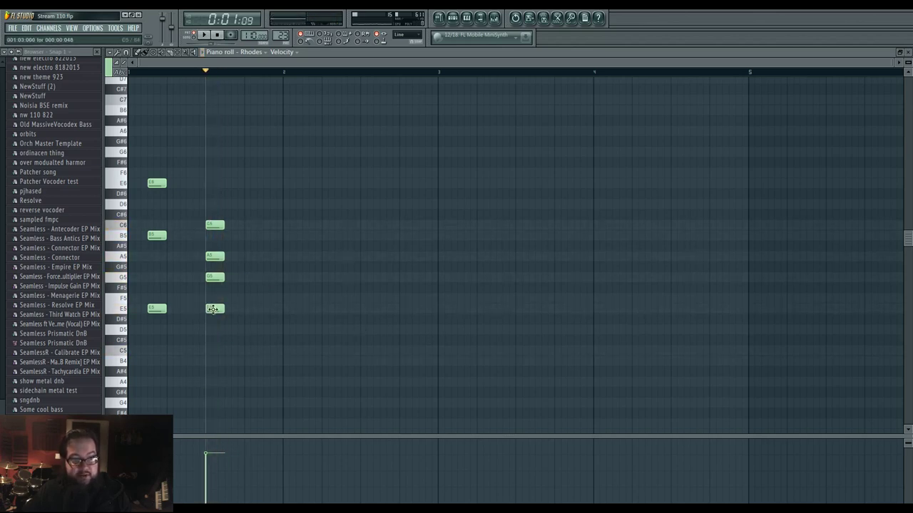
left_click_drag(213, 309, 213, 184)
key("space")
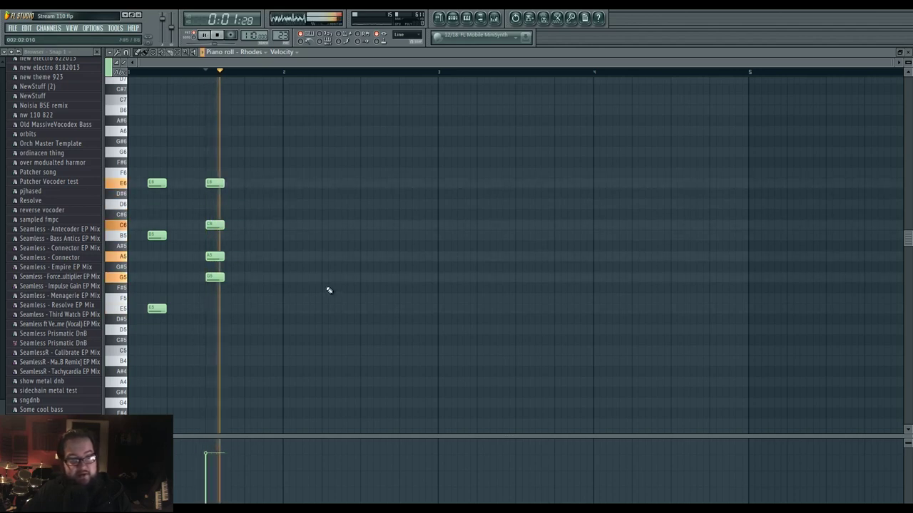
key("space")
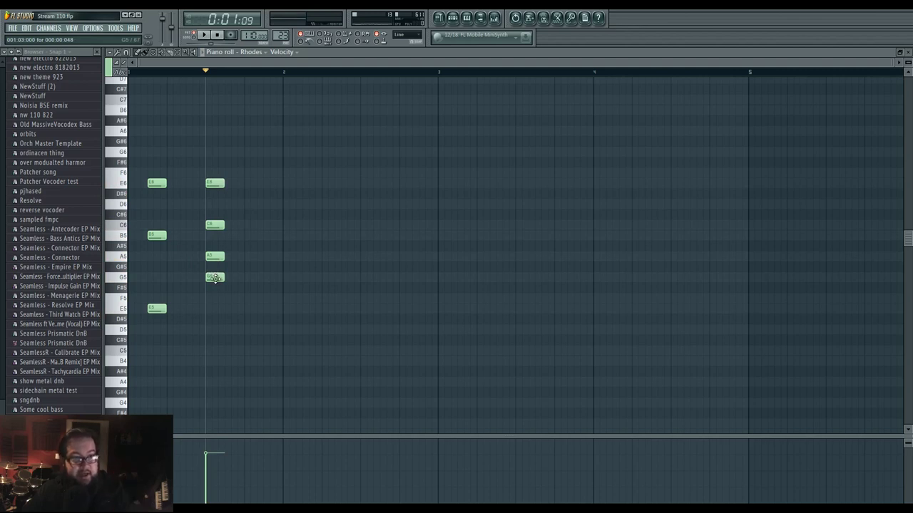
left_click_drag(214, 277, 218, 152)
key("space")
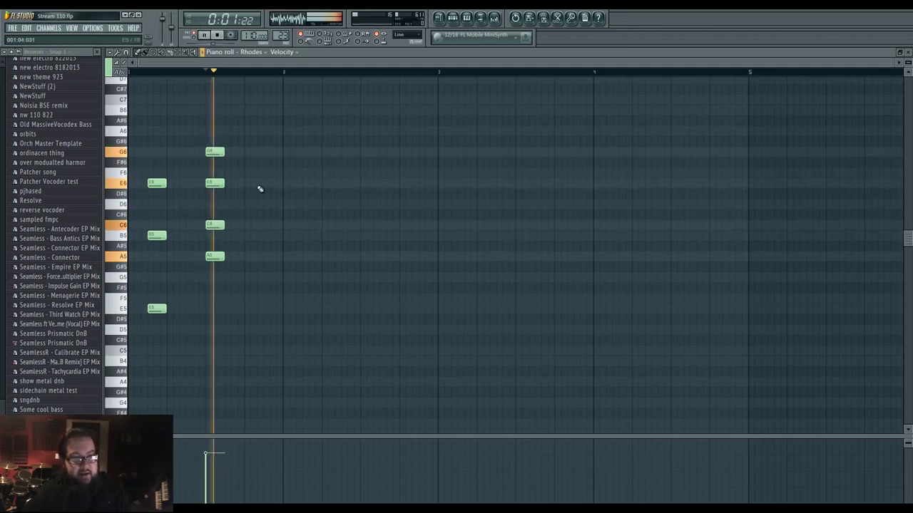
key("space")
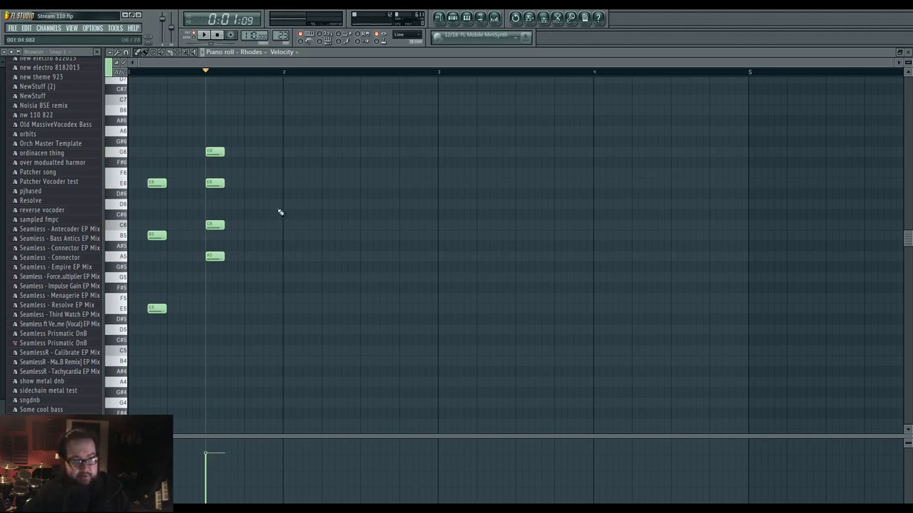
- Delete the chord's C6, E6 and G6 notes and redraw C5, E5 and G5 beneath the A5
right_click(221, 151)
right_click(219, 183)
right_click(217, 226)
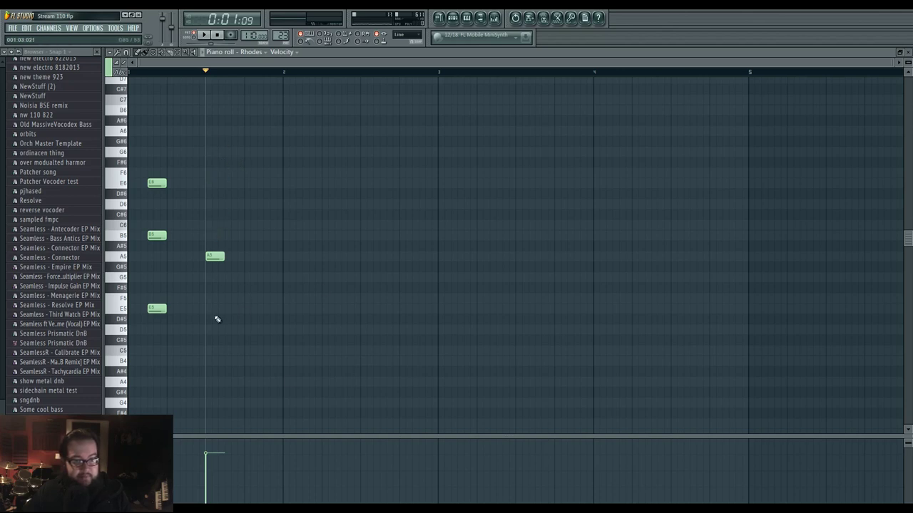
left_click(208, 350)
left_click(207, 308)
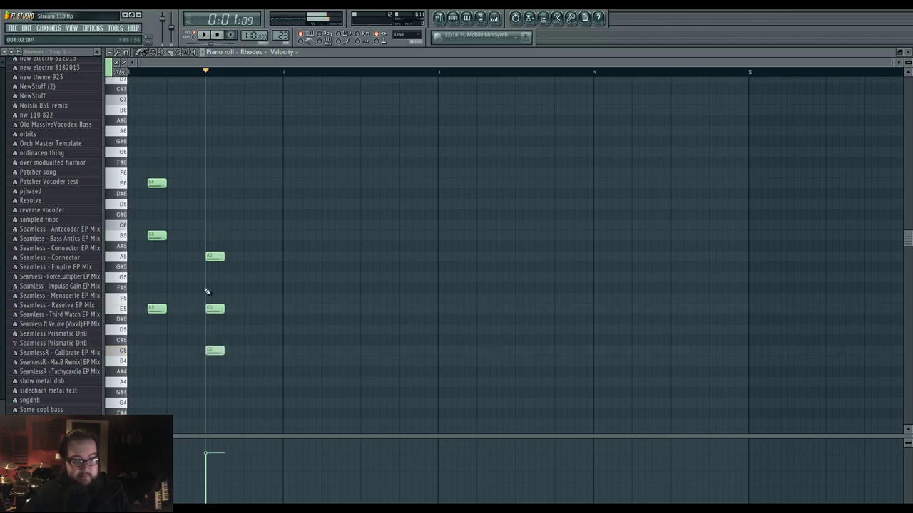
left_click(207, 277)
- Transpose the beat 3 chord up four semitones to E5, G#5, B5 and C#6, and play it
left_click_drag(250, 209, 216, 398)
left_click_drag(215, 350, 215, 308)
key("space")
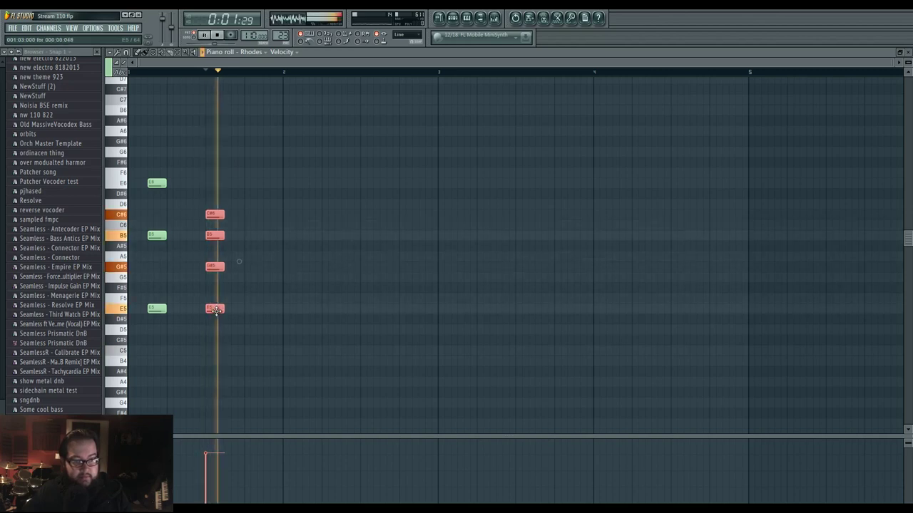
key("space")
key("space")
key("space")
left_click(269, 299, "ctrl")
key("space")
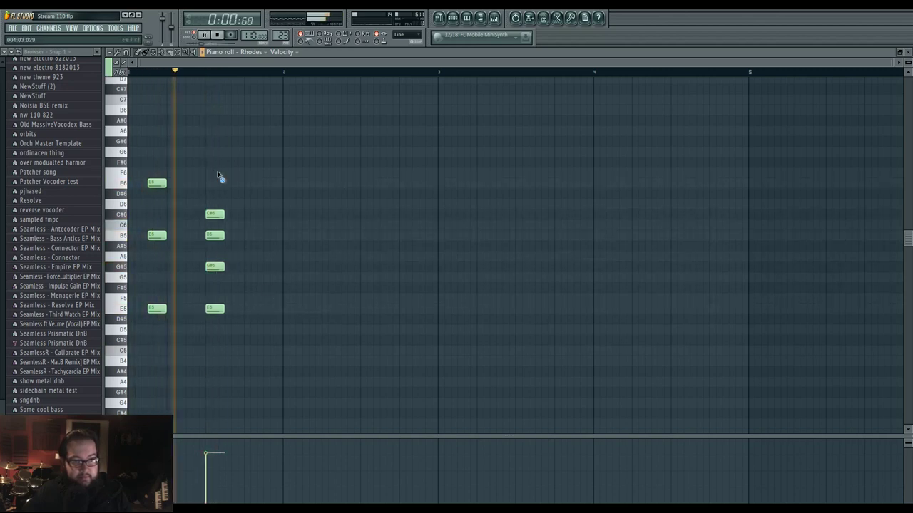
key("space")
- Delete the first E5, B5, E6 chord, move the four-note chord into its place half a beat into bar 1, and play it
right_click(157, 183)
right_click(157, 236)
right_click(157, 309)
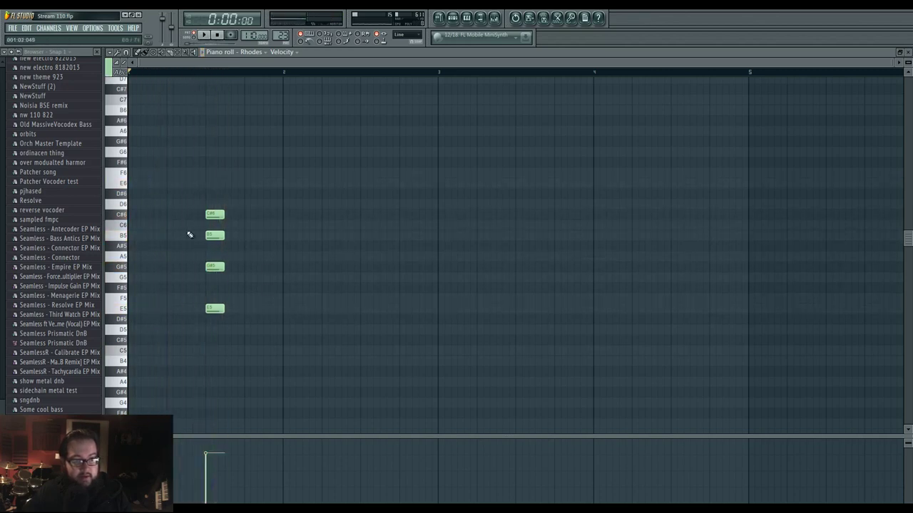
left_click_drag(191, 179, 285, 343)
left_click_drag(217, 309, 161, 308)
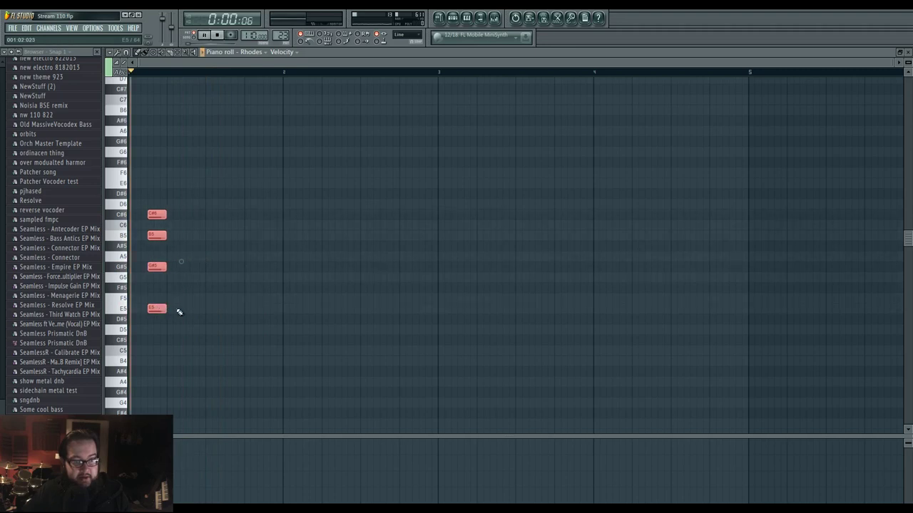
left_click(222, 234, "ctrl")
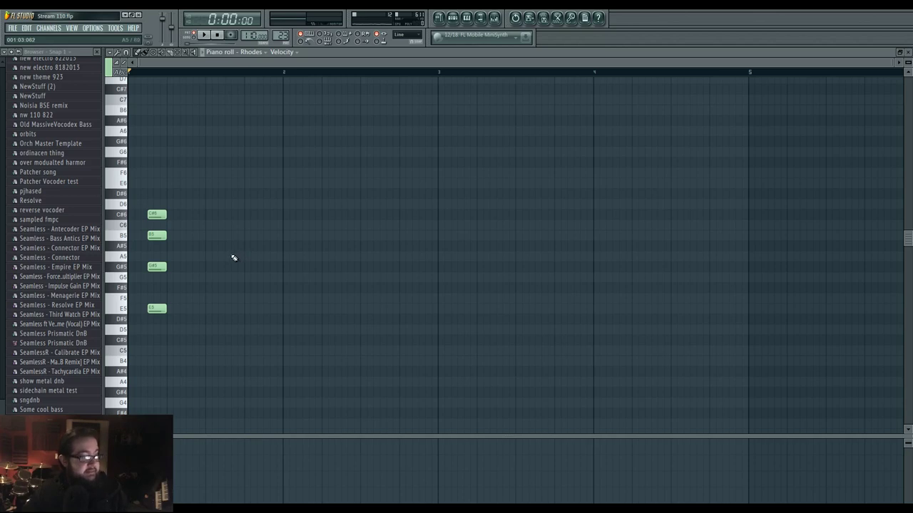
key("space")
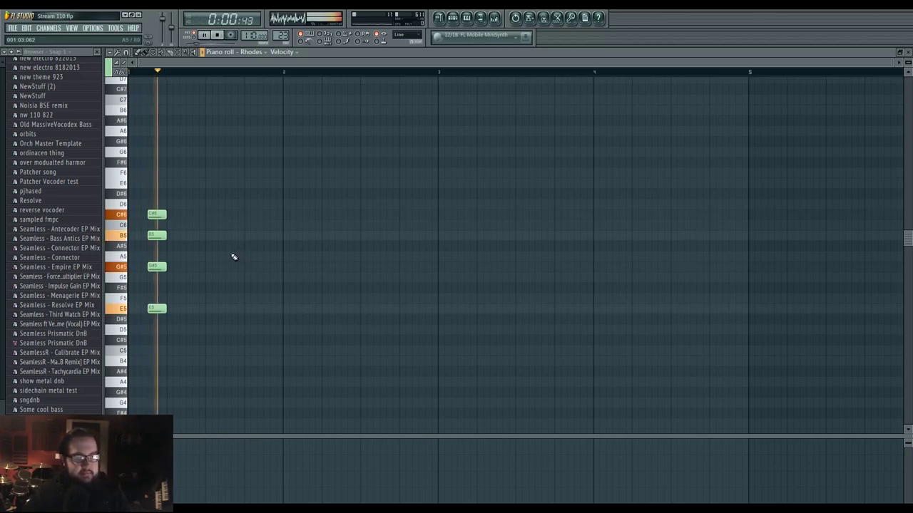
key("space")
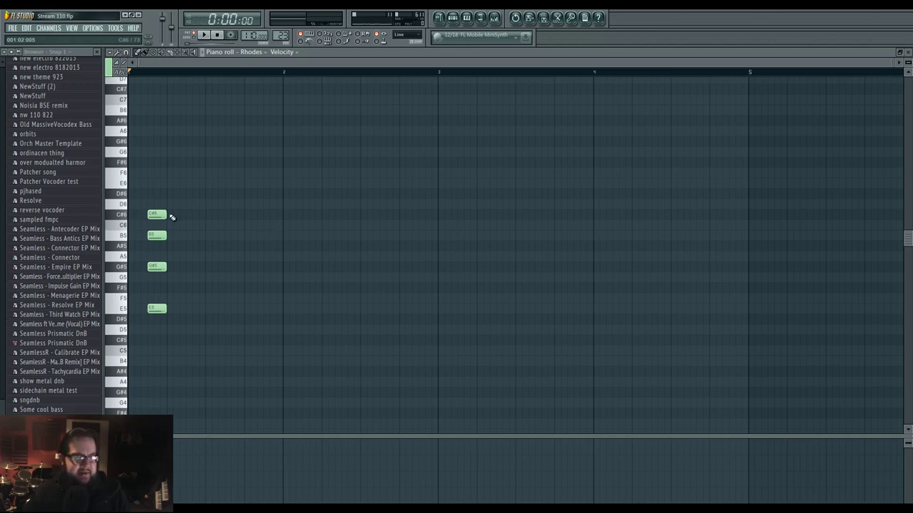
- Transpose the chord down to C5, E5, G5 and A5, and try replacing its A5 with a separate note on beat 2
left_click_drag(144, 211, 158, 354)
left_click(190, 340, "ctrl")
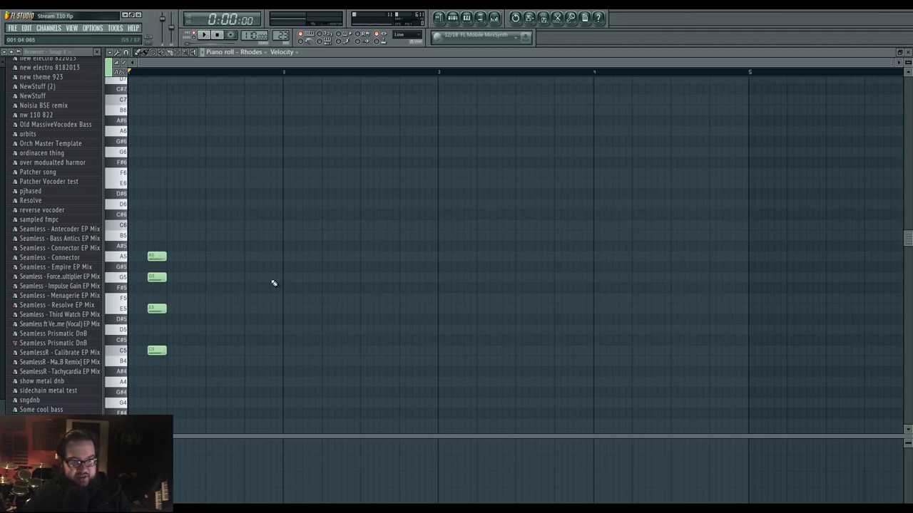
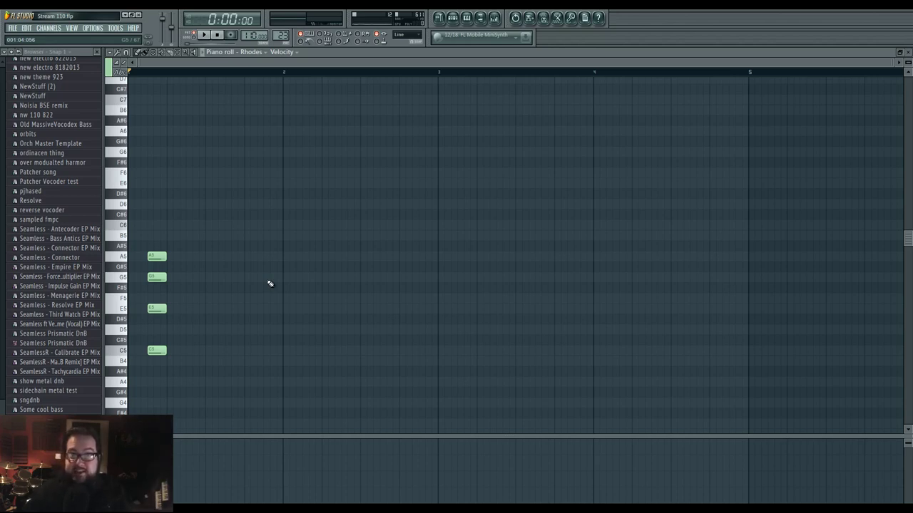
right_click(165, 257)
left_click(171, 226)
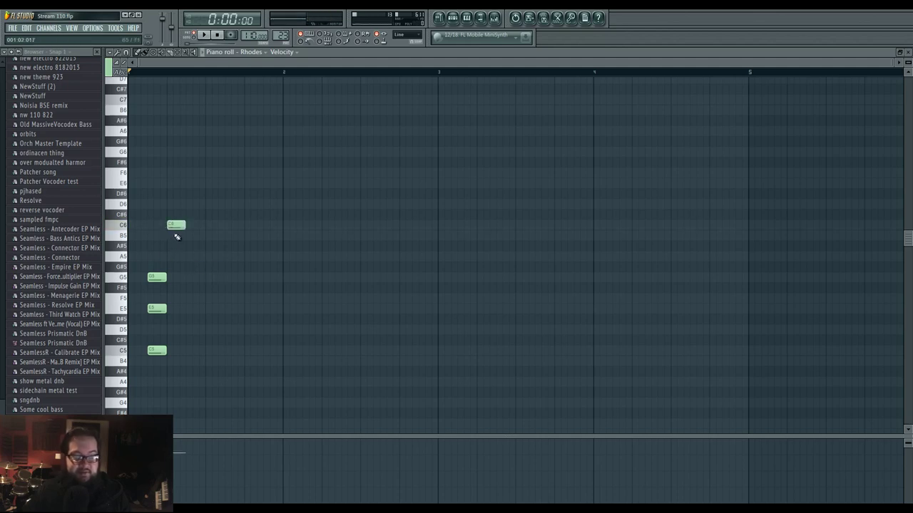
left_click_drag(174, 226, 176, 257)
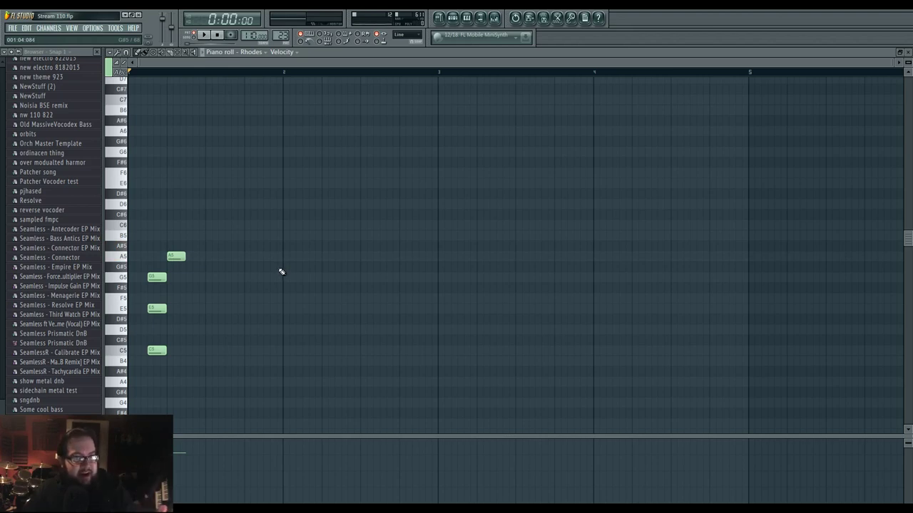
- Put the A5 back in the chord, transpose the chord up to E5, G#5, B5 and C#6, and remove the stray D5
right_click(179, 259)
left_click(158, 258)
left_click_drag(146, 241, 161, 311)
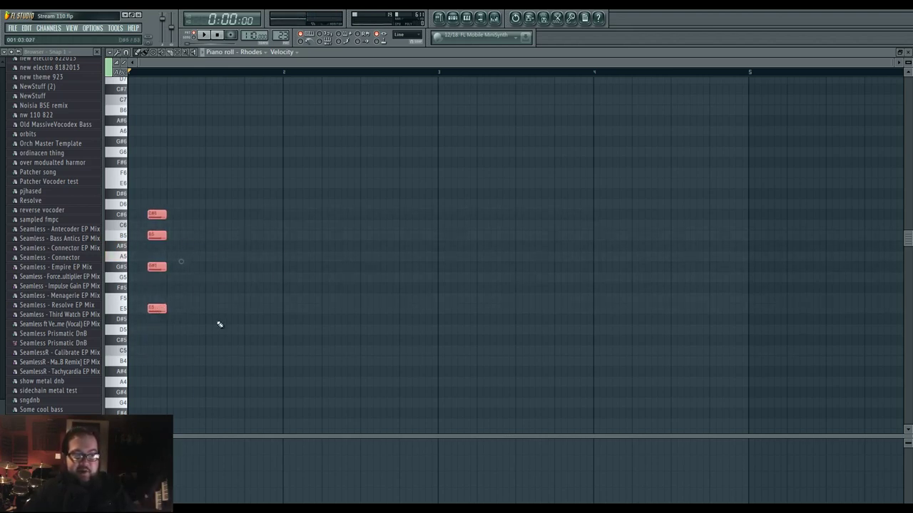
left_click(219, 321)
left_click(185, 328)
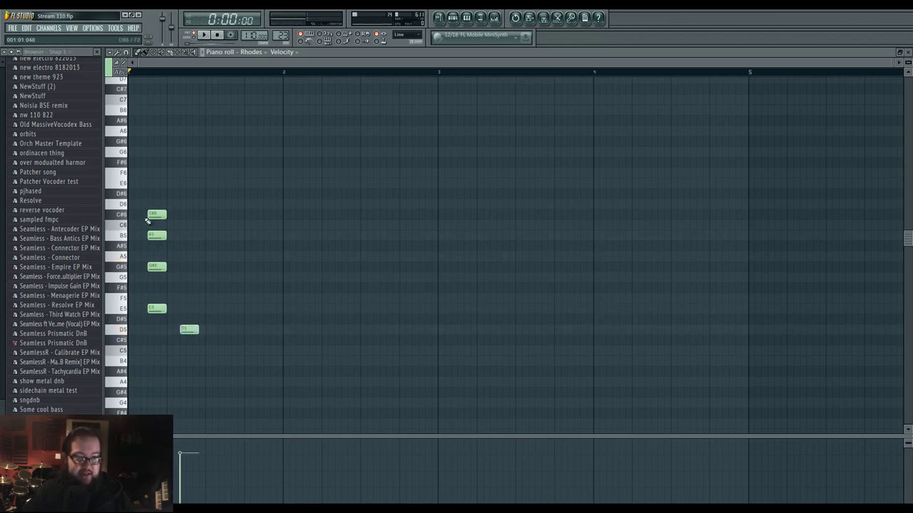
right_click(194, 330)
- Duplicate the four-note chord two beats later in bar 1
key("ctrl+a")
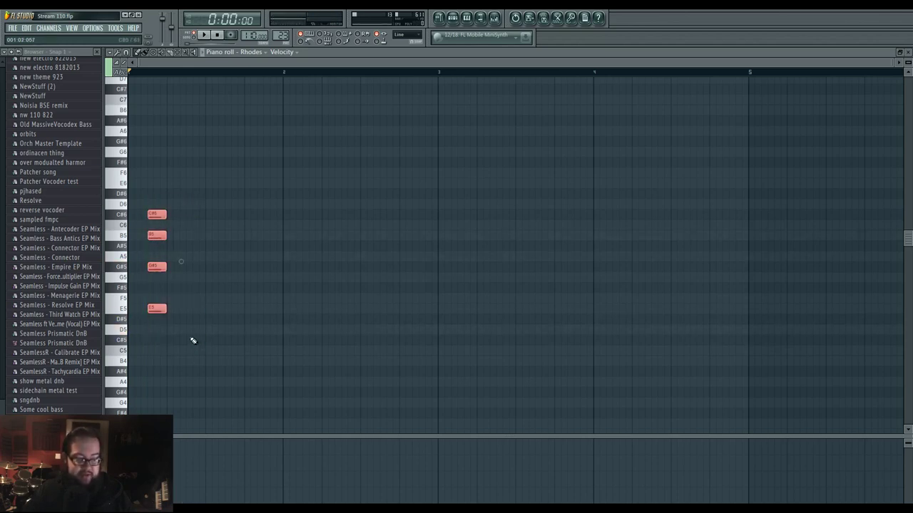
key("ctrl+b")
left_click(257, 348)
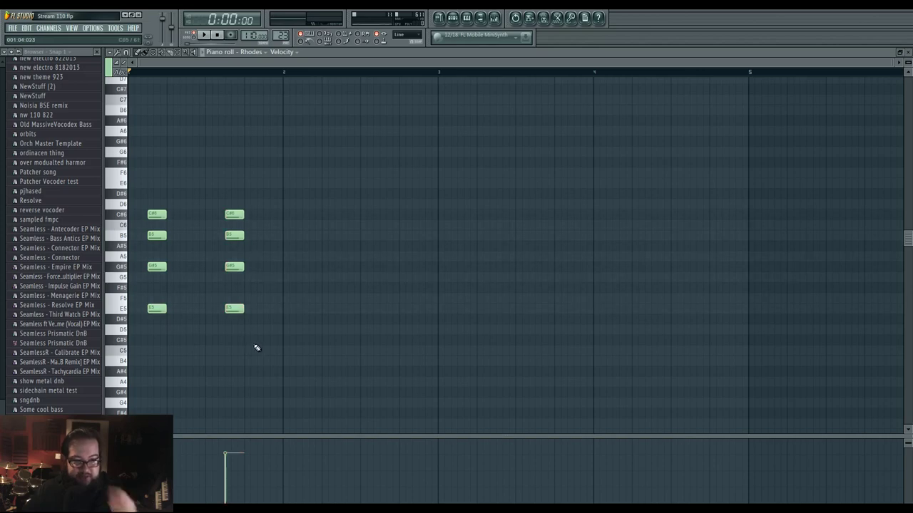
- Place Pattern 23 on Track 5 at bar 81 of the playlist and play the section from there
left_click(438, 17)
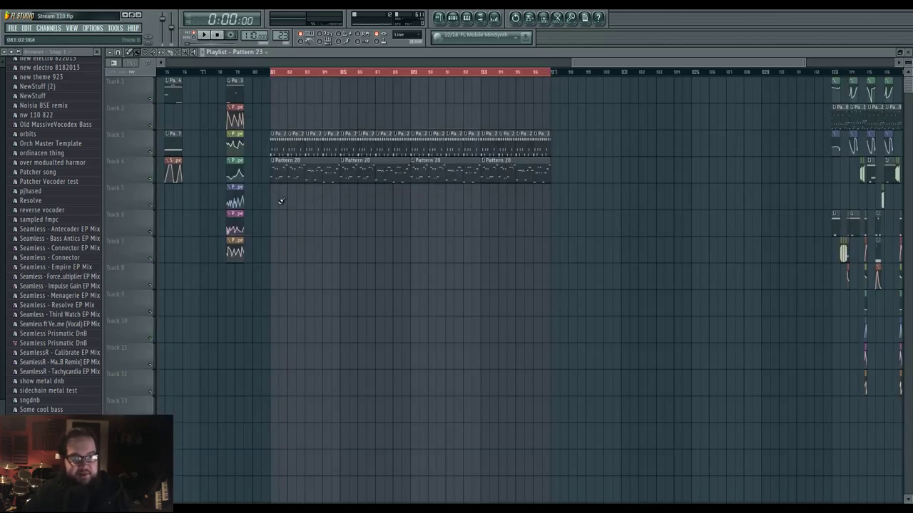
left_click(280, 202)
scroll(273, 143, "up", 5)
left_click(265, 73)
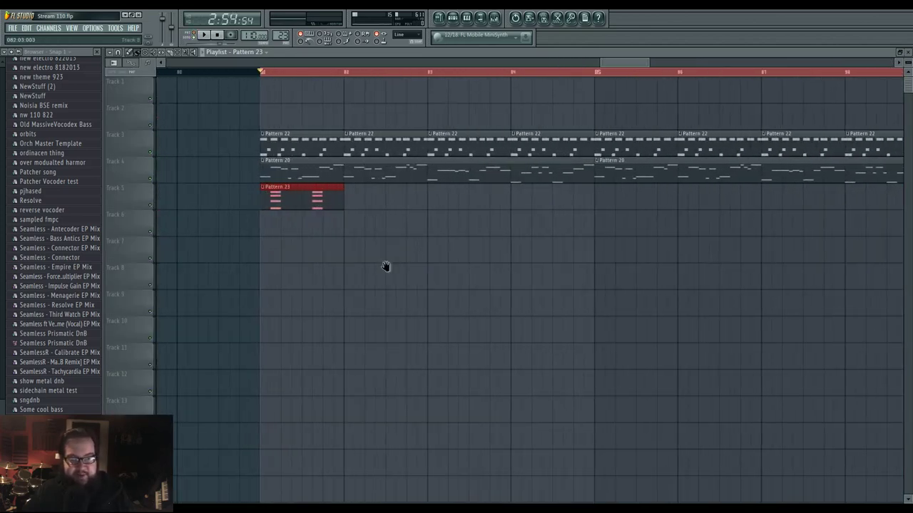
scroll(386, 267, "down", 4)
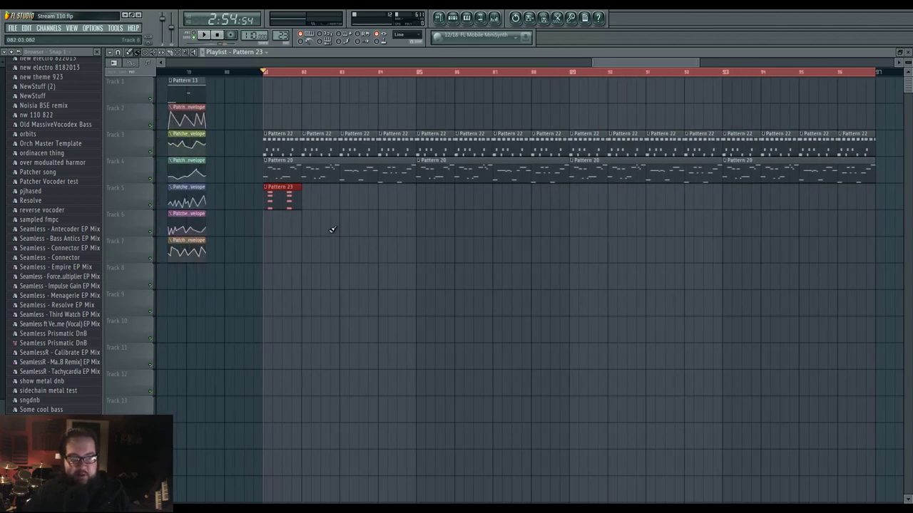
key("space")
left_click(304, 222, "ctrl")
key("space")
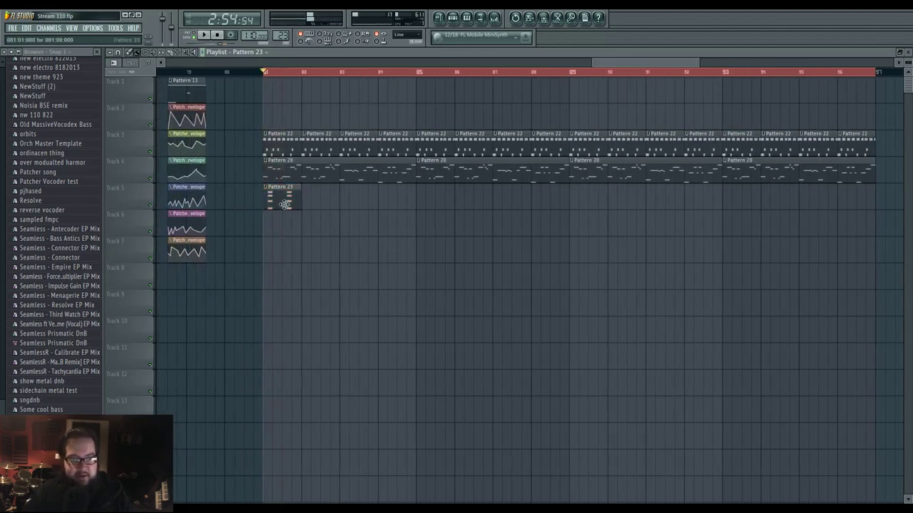
- Open Pattern 23's Rhodes notes, move the first chord to 1:01:032 and the second onto beat 2, and play them
double_click(285, 204)
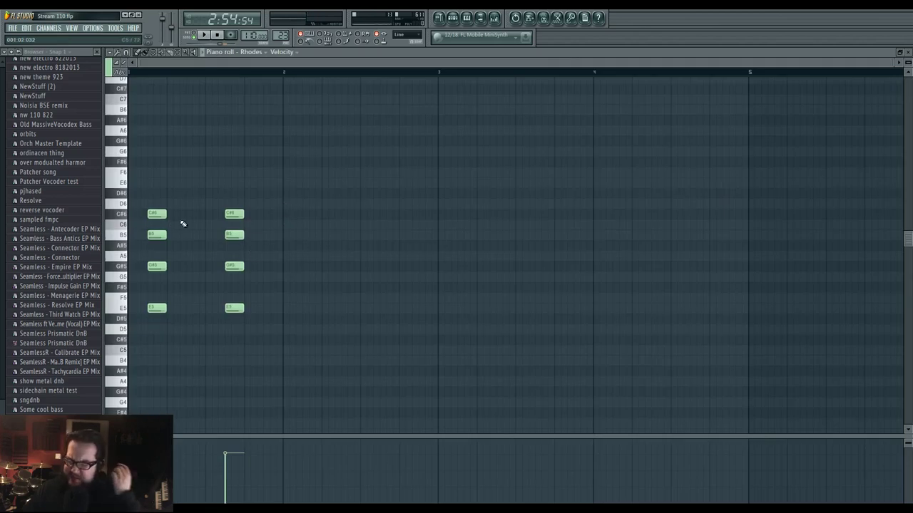
left_click_drag(149, 197, 152, 308)
key("space")
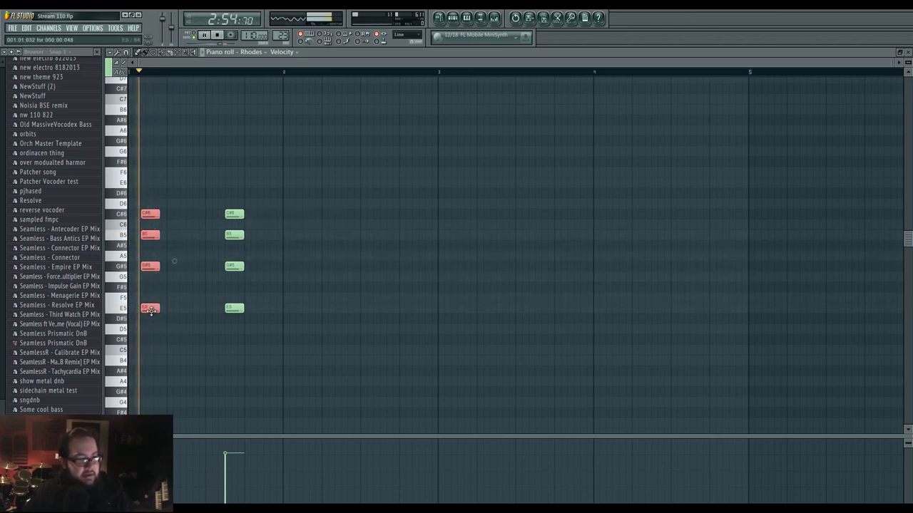
left_click_drag(204, 206, 176, 312)
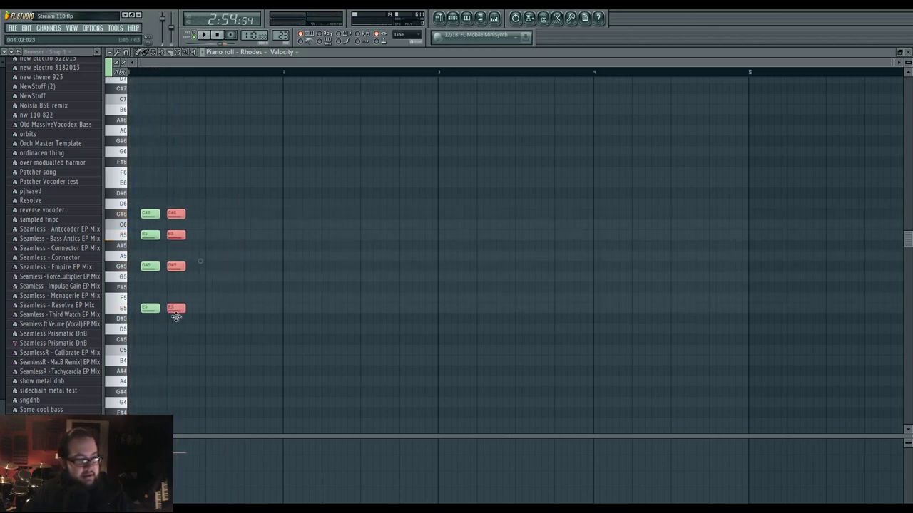
key("space")
left_click(232, 334)
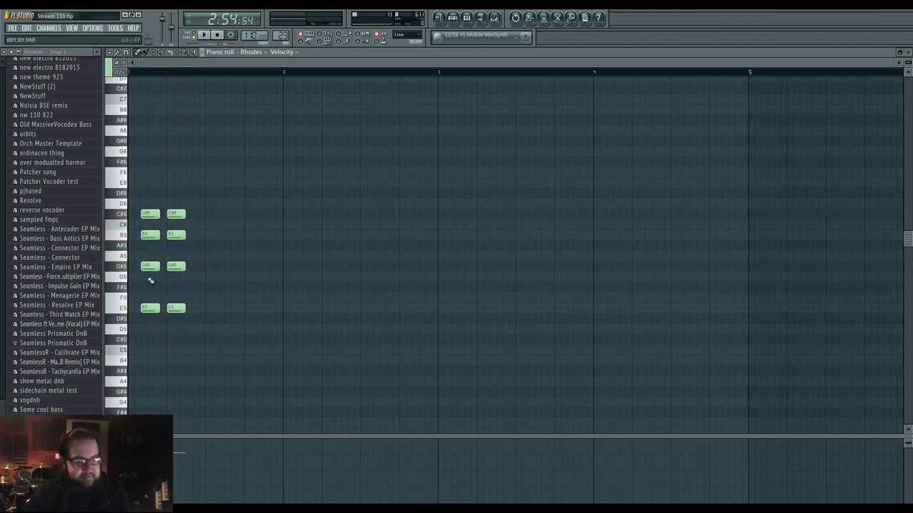
- Shift both four-note chords to start at 1:03:016 and draw an E5, G5, B5 chord near the start of bar 1
left_click_drag(139, 194, 219, 309)
left_click(143, 311)
left_click(143, 311)
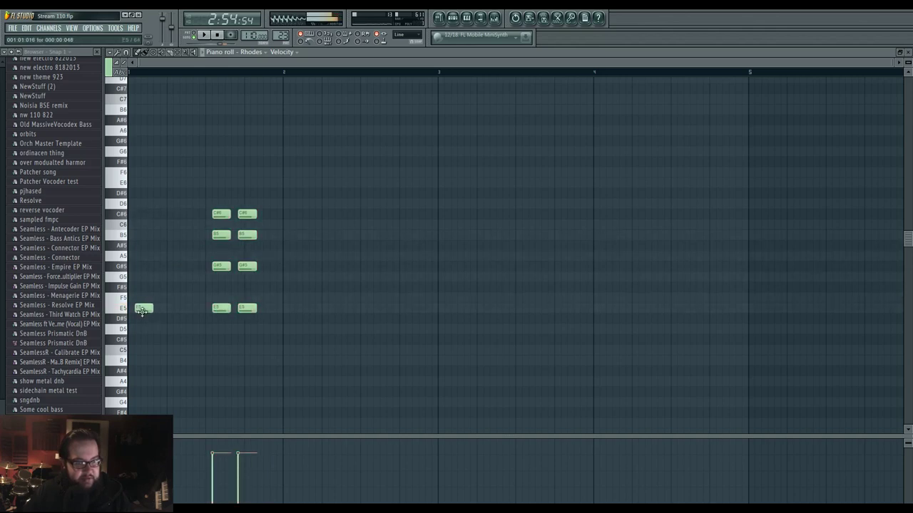
left_click(142, 277)
left_click(142, 235)
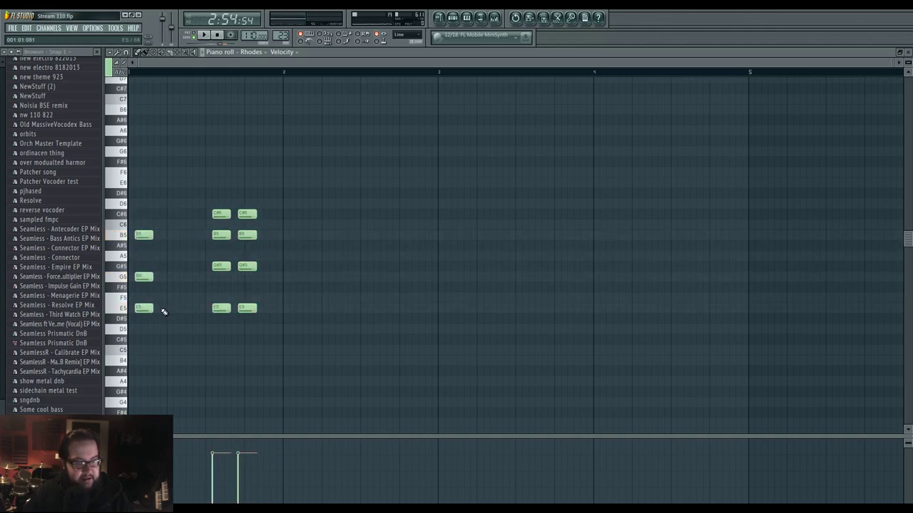
- Play the pattern and move the new E5, G5, B5 chord slightly later, to 1:01:032
key("space")
key("space")
left_click_drag(174, 217, 151, 310)
key("space")
- Draw a second E5, G5, B5 chord on beat 2 of bar 1 and play the pattern
left_click(170, 309)
left_click(170, 277)
key("space")
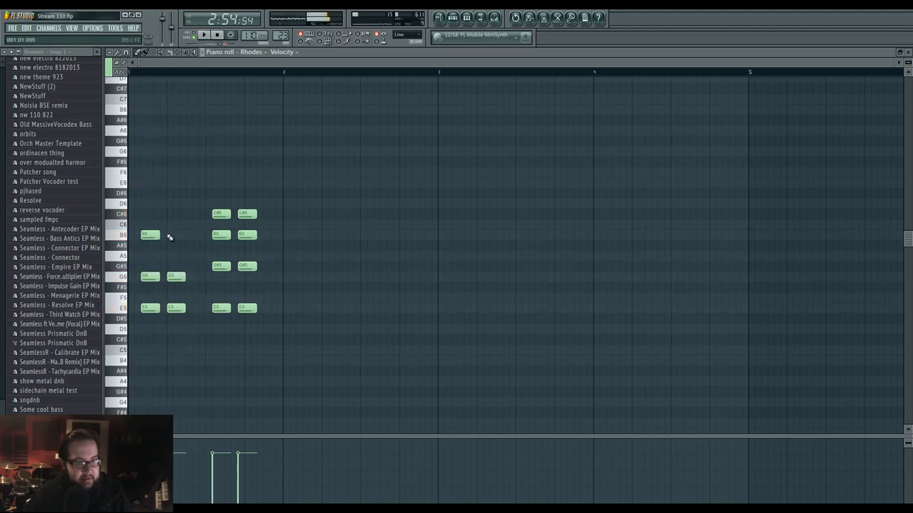
left_click(170, 235)
key("space")
key("space")
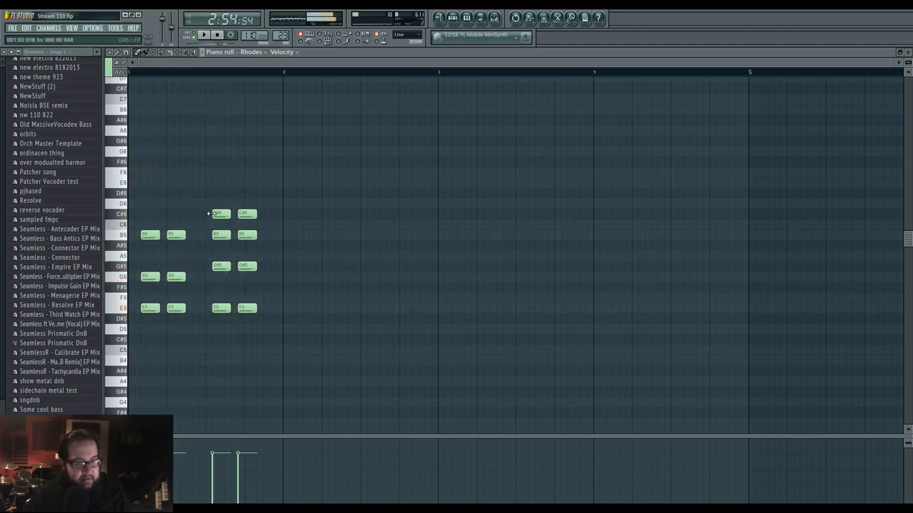
- Lower the G#5 note to G5 in both four-note chords in bar 1 and play the pattern
right_click(220, 213)
left_click(220, 215)
left_click(220, 235)
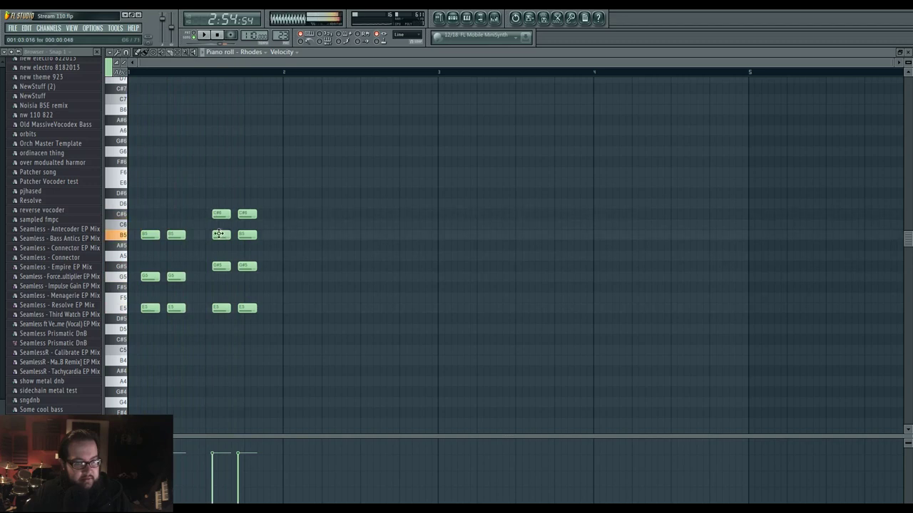
left_click(218, 318)
right_click(220, 319)
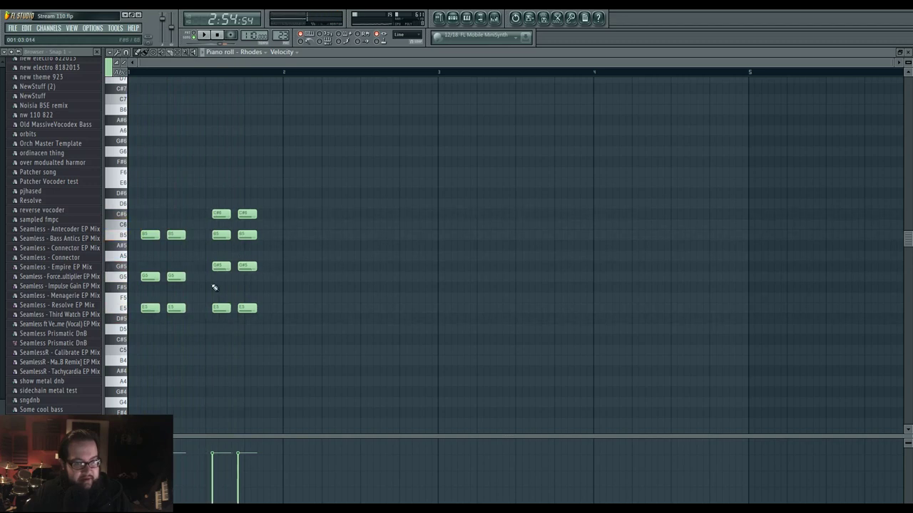
left_click_drag(207, 259, 223, 278)
left_click(311, 287, "ctrl")
key("space")
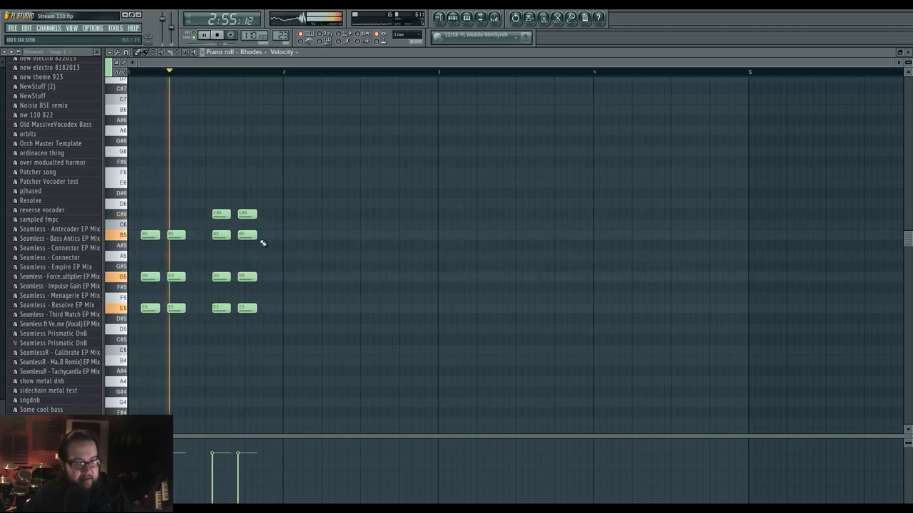
key("space")
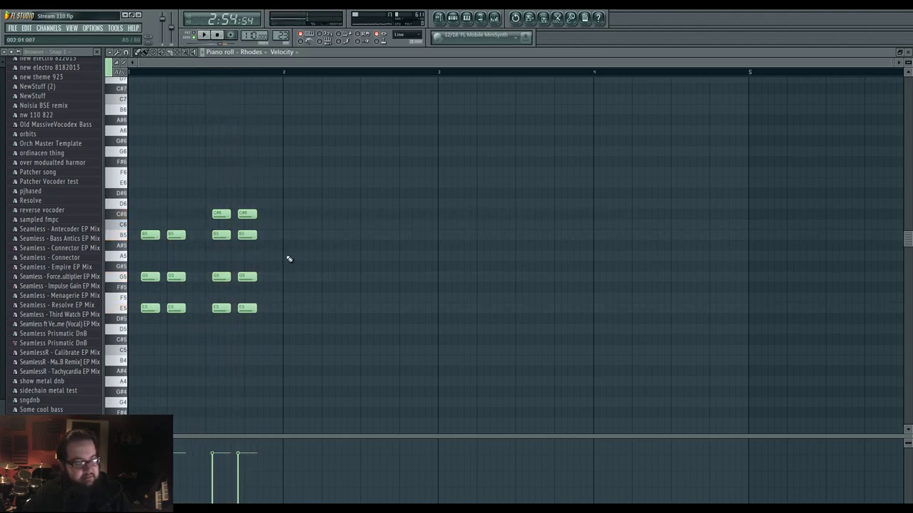
- Move the two four-note chords to start on beat 3 of bar 2 and play the pattern
left_click_drag(214, 204, 369, 308)
left_click(224, 309, "ctrl")
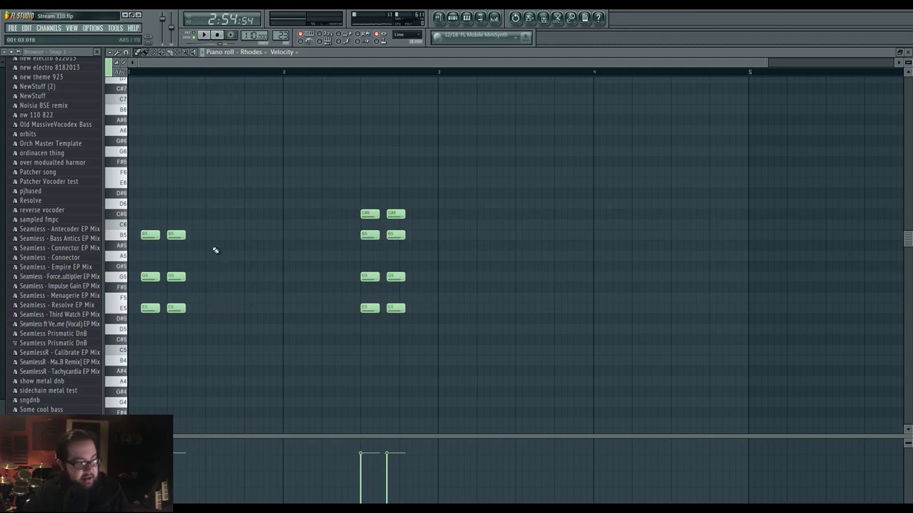
key("space")
key("space")
key("space")
- Delete the E5, G5, B5 chord on beat 2 of bar 1 and play the pattern
right_click(175, 235)
right_click(176, 277)
right_click(177, 308)
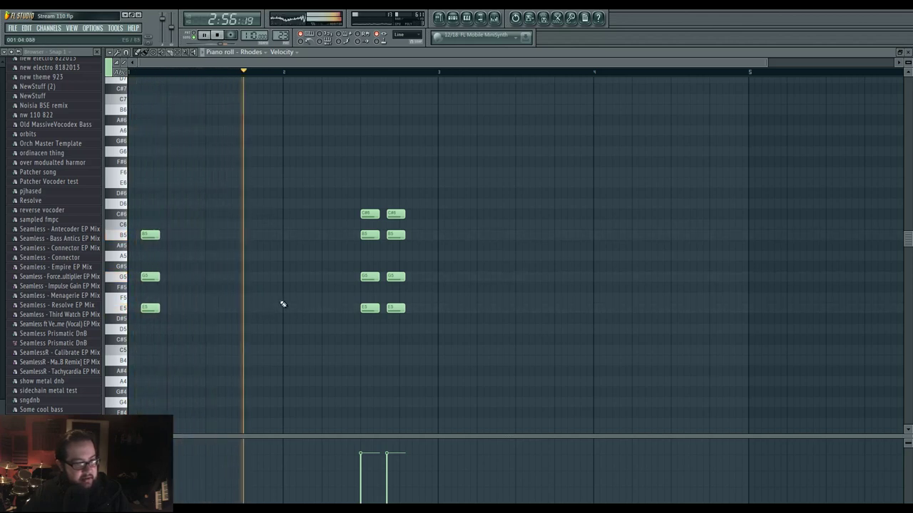
key("space")
key("space")
- Move the remaining E5, G5, B5 chord in bar 1 to start at 1:04:032
mouse_move(148, 233)
left_mouse_down("ctrl")
mouse_move(161, 316)
mouse_move(138, 230)
left_mouse_up("ctrl")
left_click(161, 317)
right_click(163, 317)
left_click_drag(150, 309, 266, 308)
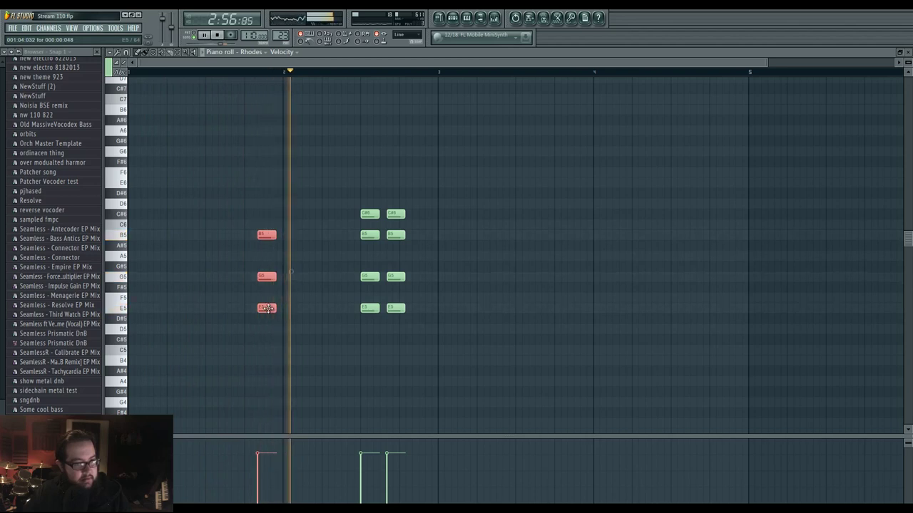
left_click(337, 308, "ctrl")
- Move both four-note chords to the second half of bar 3 and play the pattern
left_click_drag(343, 209, 466, 330, "ctrl")
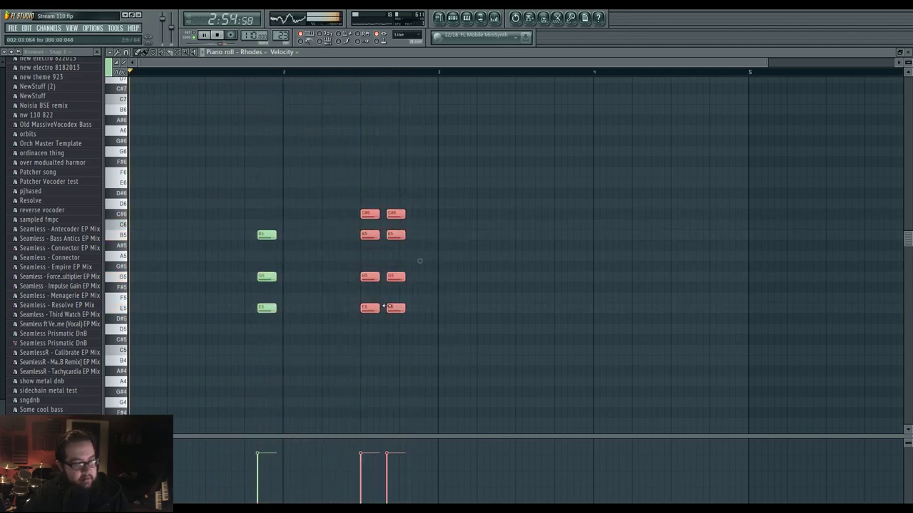
left_click_drag(370, 307, 536, 307)
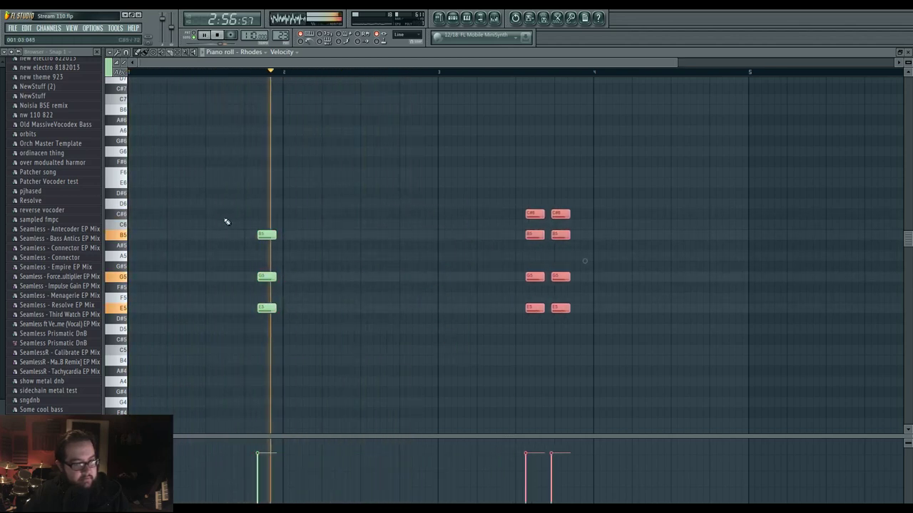
left_click_drag(226, 221, 293, 338, "ctrl")
mouse_move(267, 308)
left_mouse_down()
mouse_move(280, 308)
mouse_move(268, 308)
left_mouse_up()
left_click(320, 307)
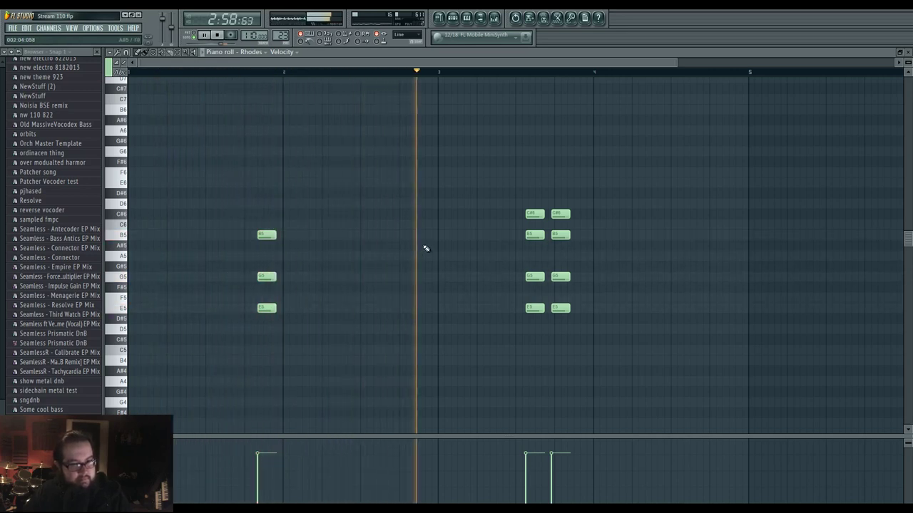
key("space")
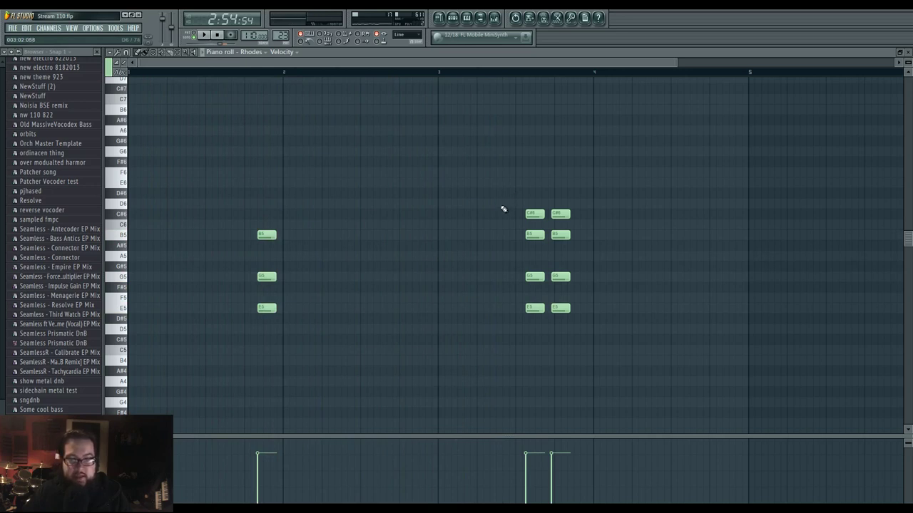
- Move both four-note chords to just after the start of bar 5
left_click_drag(505, 178, 592, 328)
left_click_drag(537, 308, 765, 305)
left_click(576, 310, "ctrl")
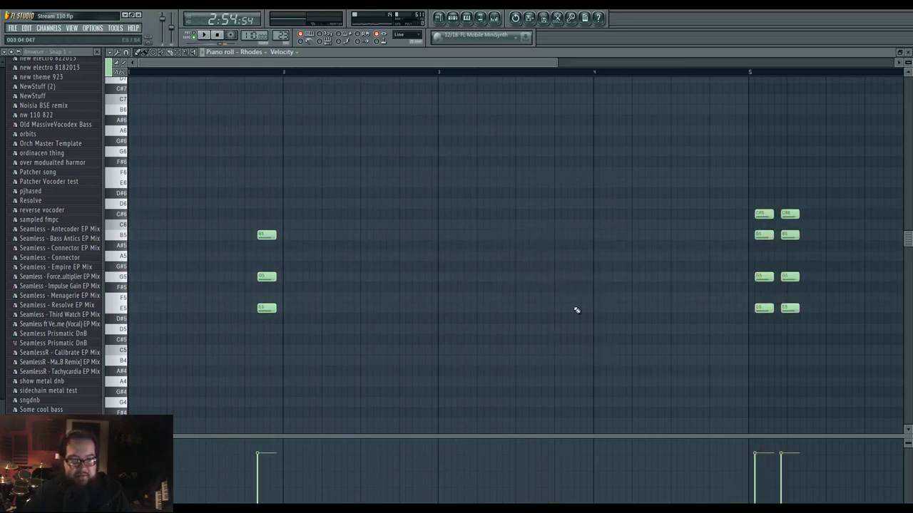
- Duplicate bar 1's E5, G5, B5 chord one bar later, into bar 2, and play the pattern
left_click_drag(251, 209, 322, 336)
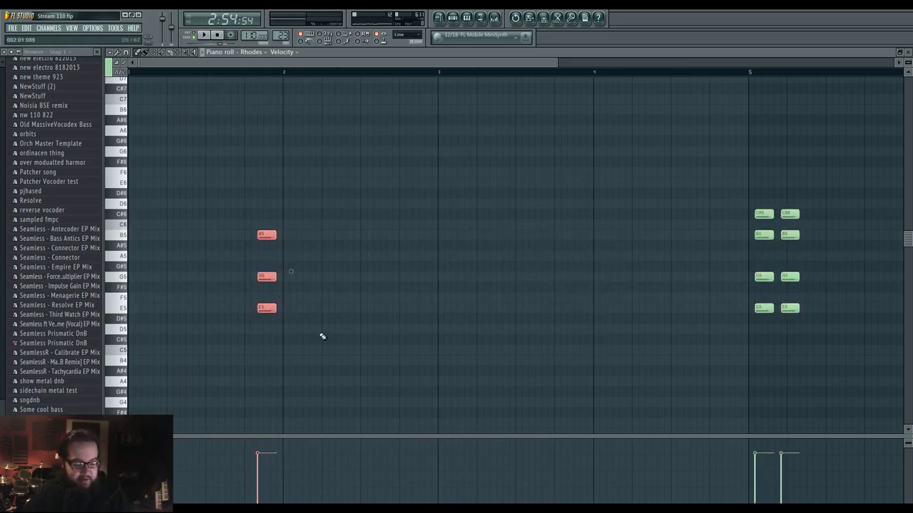
key("ctrl+b")
key("ctrl+d")
key("space")
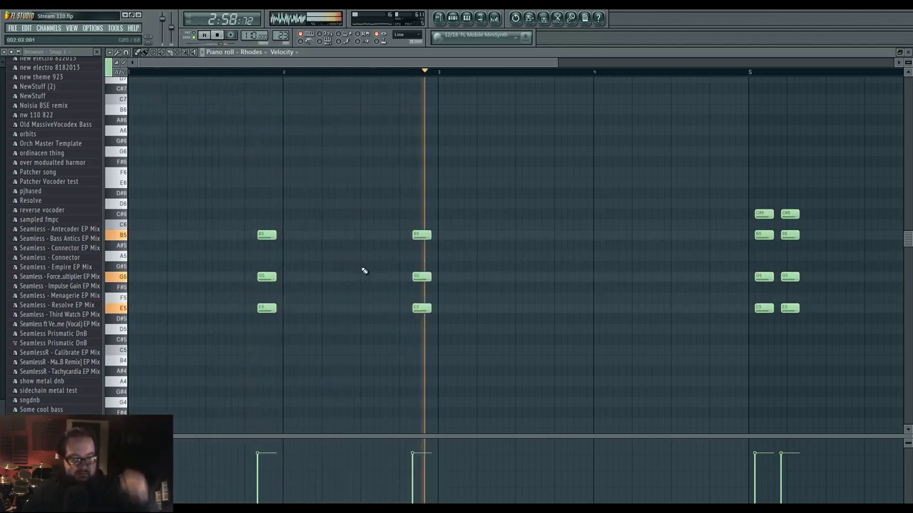
key("space")
- Shift bar 2's E5, G5, B5 chord earlier to 2:04:000, playing the result from the middle of bar 2
left_click_drag(413, 214, 462, 347)
left_click_drag(422, 306, 415, 306)
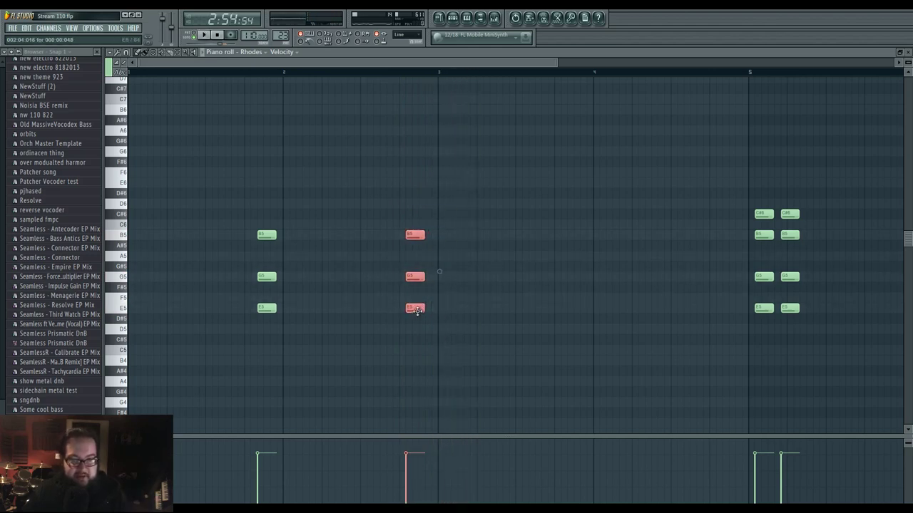
left_click(354, 167, "ctrl")
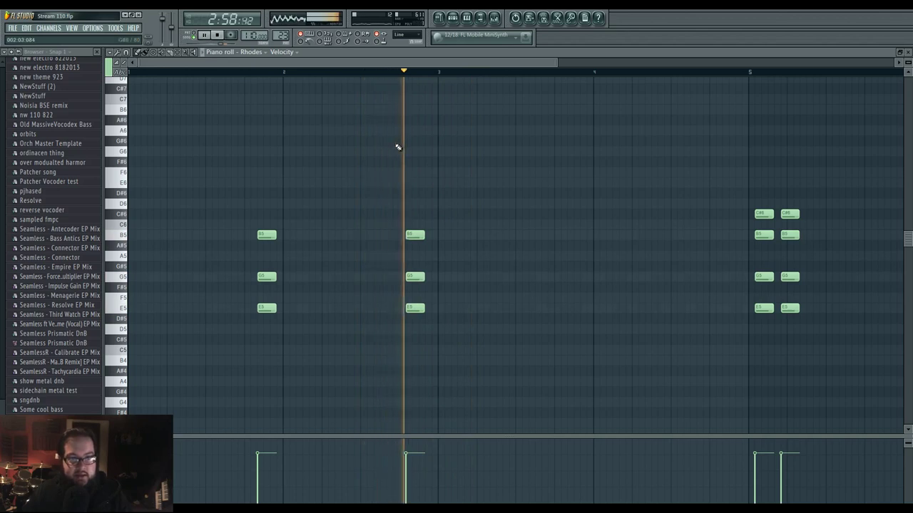
left_click_drag(387, 73, 352, 77)
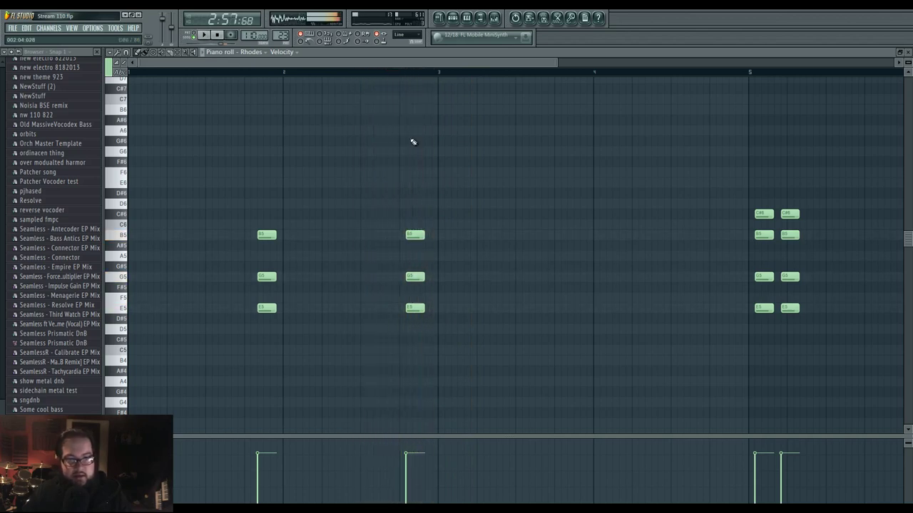
left_click_drag(402, 179, 405, 309)
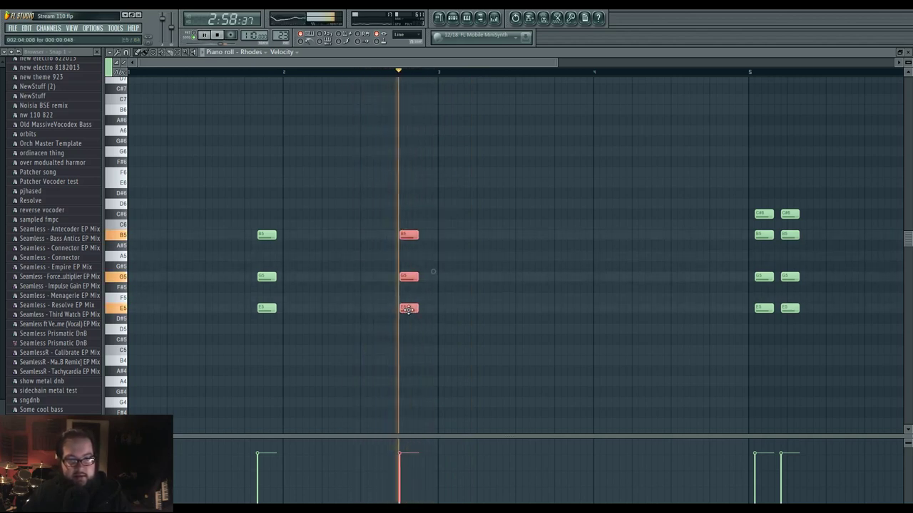
key("space")
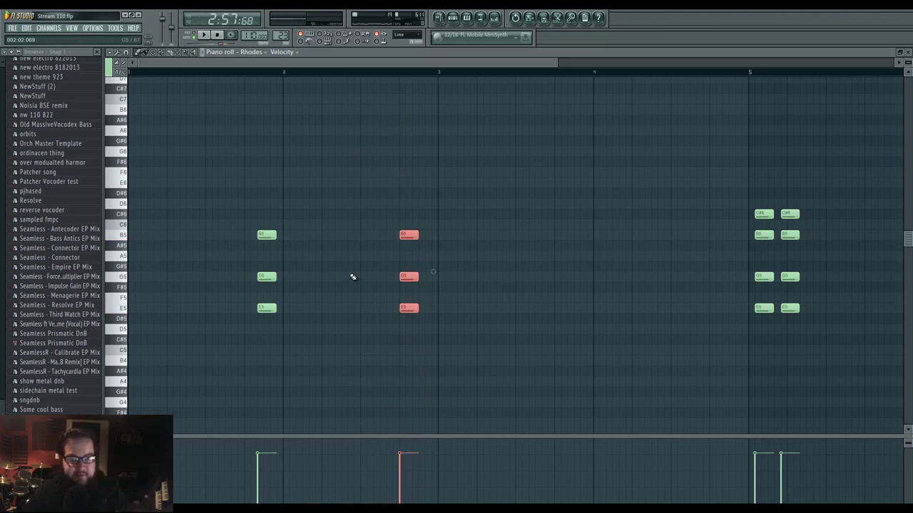
- Copy bar 1's E5, G5, B5 chord to 3:04:032 and play the pattern
left_click_drag(248, 226, 325, 341)
left_click_drag(271, 308, 582, 307)
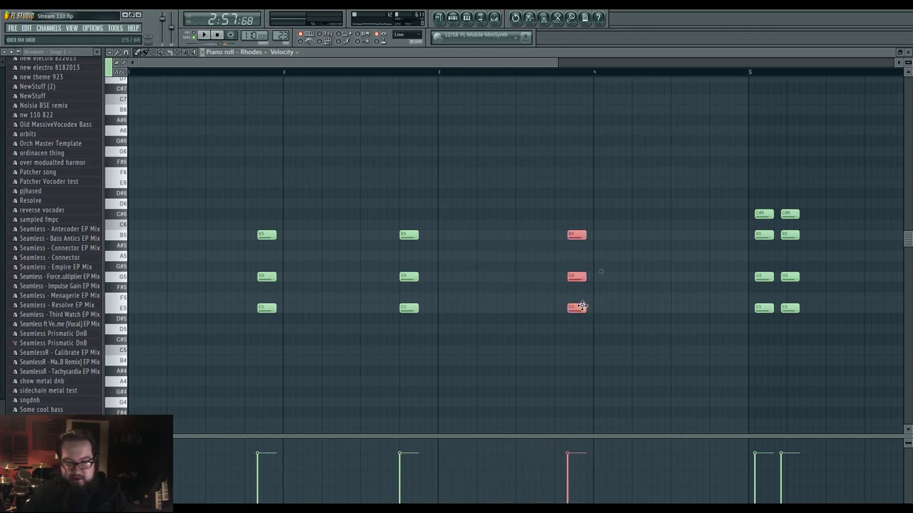
key("space")
left_click(483, 280, "ctrl")
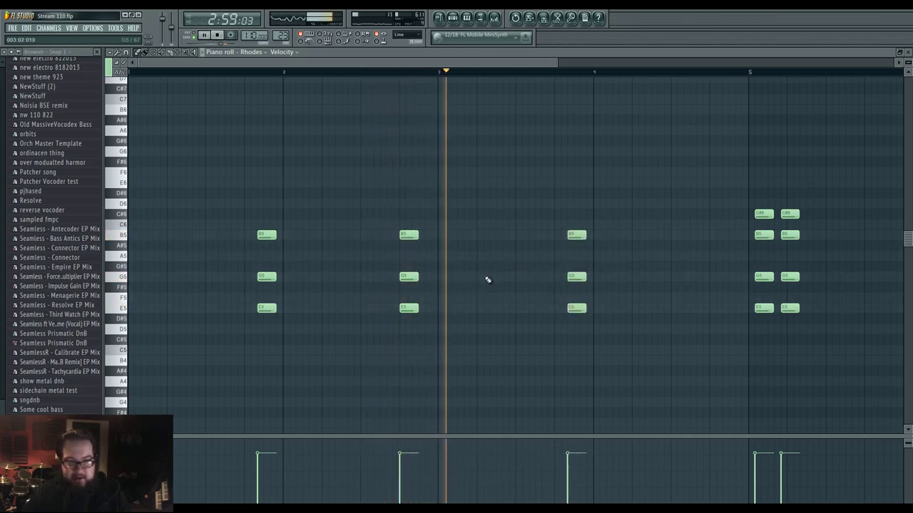
key("space")
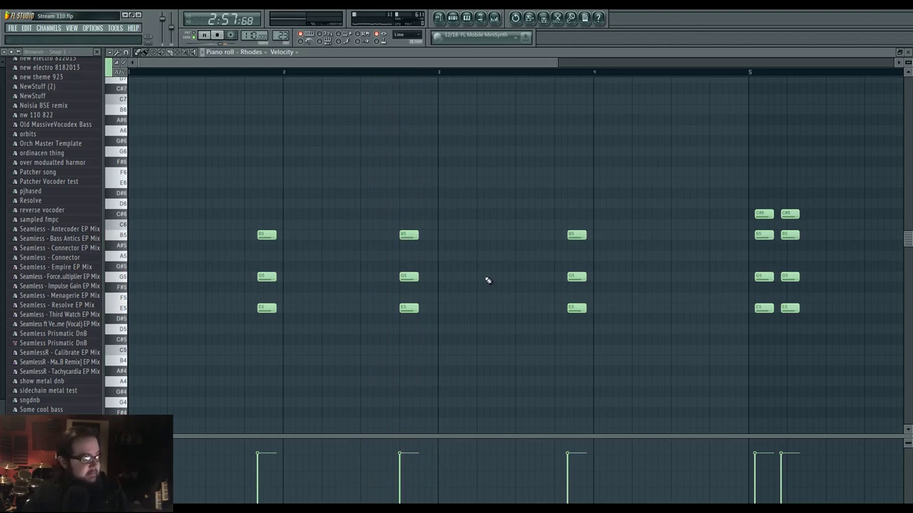
key("space")
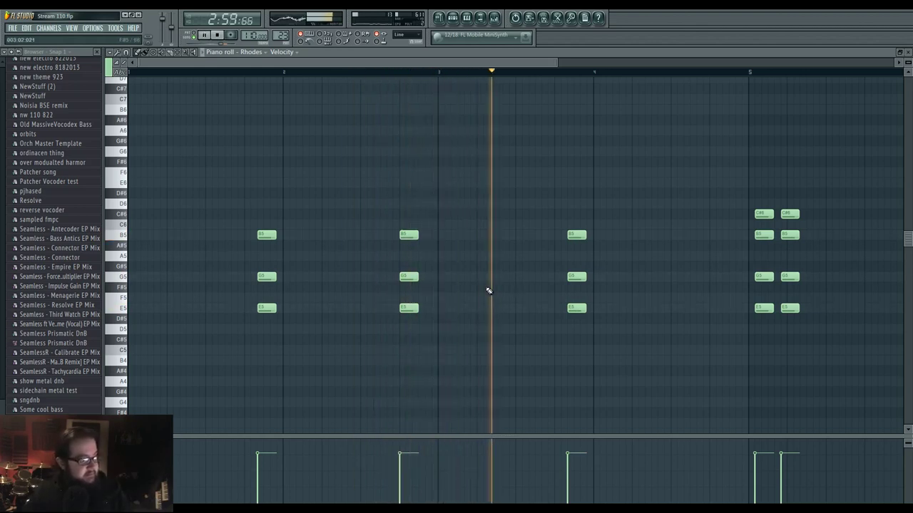
key("space")
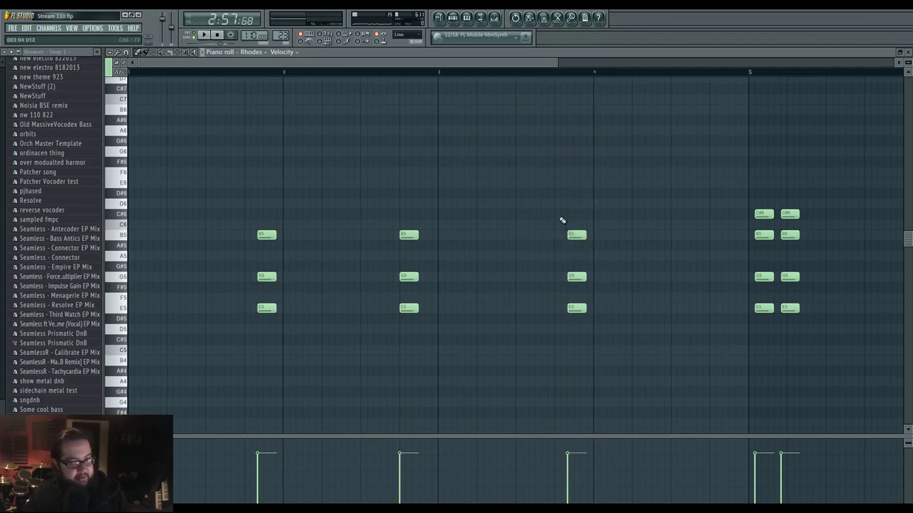
- In bar 3's chord, lower E5 to C5 and raise B5 to C6, playing from just before the chord
left_click_drag(560, 200, 606, 328)
left_click(599, 340)
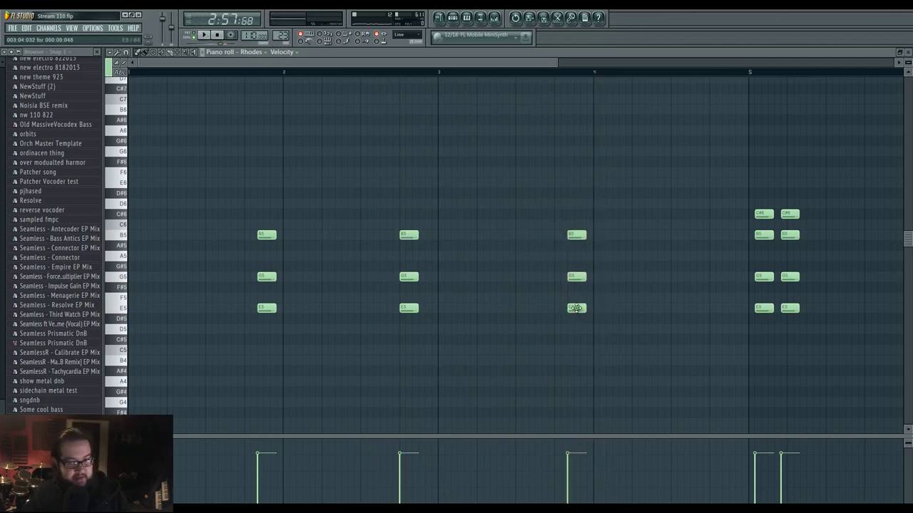
left_click(576, 351)
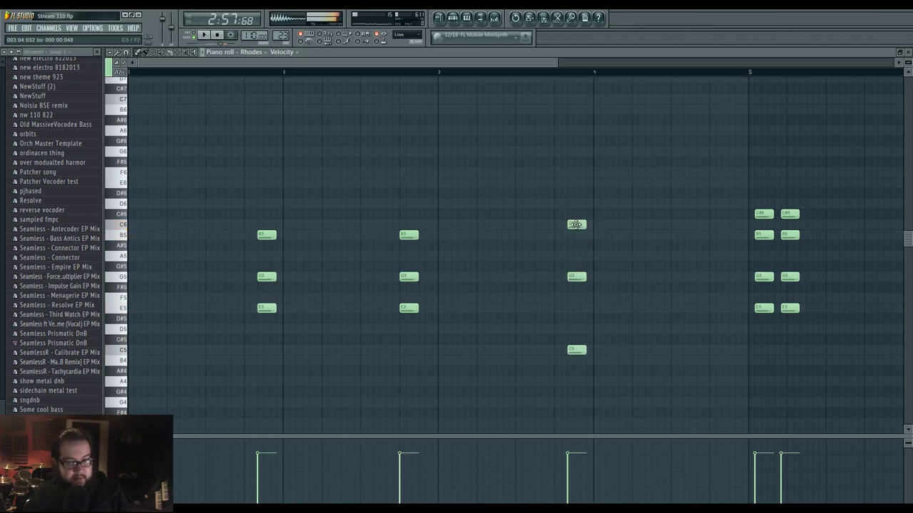
key("space")
left_click(557, 74)
key("space")
key("space")
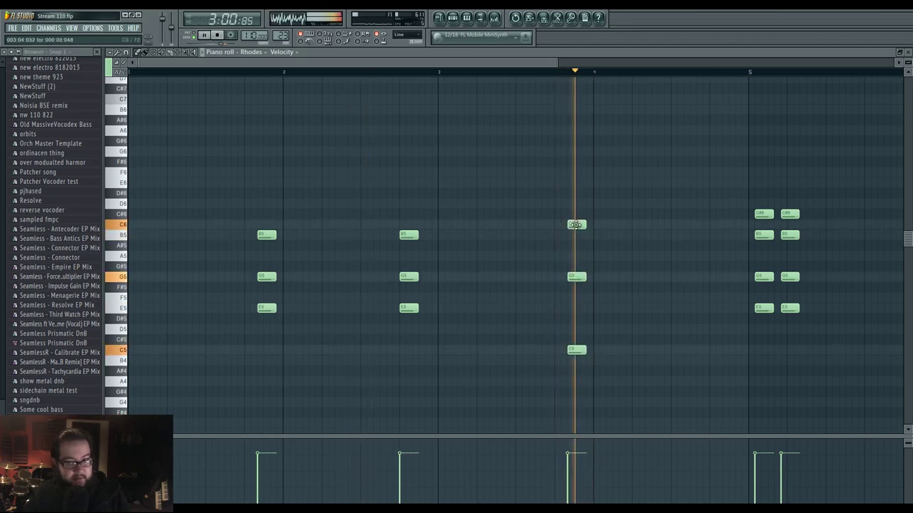
- Move the C6 note of bar 3's chord down to E5 and replay the chord
left_click_drag(576, 225, 576, 308)
key("space")
key("space")
key("space")
key("space")
key("space")
key("space")
key("space")
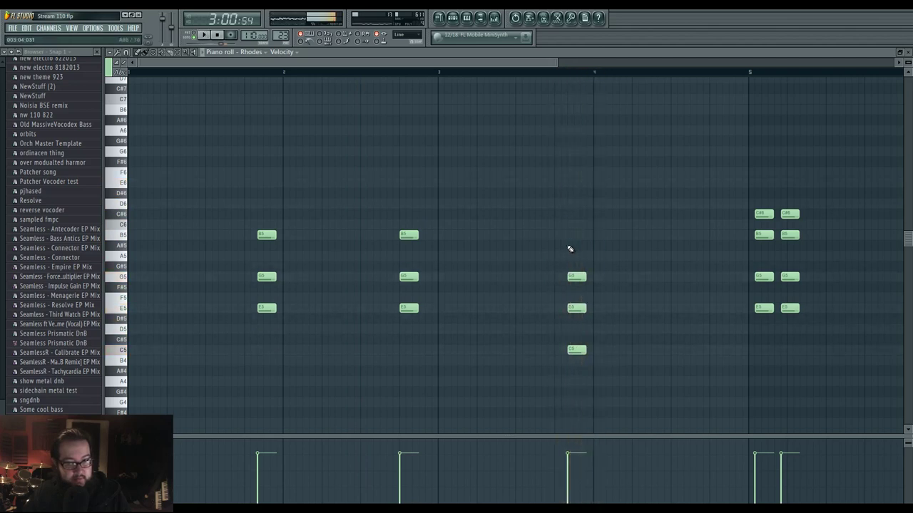
- Add an A#5 note to bar 3's chord, lower it to A5, and replay the chord
left_click(571, 249)
key("space")
key("space")
key("space")
mouse_move(574, 244)
left_mouse_down()
mouse_move(575, 235)
mouse_move(577, 259)
left_mouse_up()
key("space")
key("space")
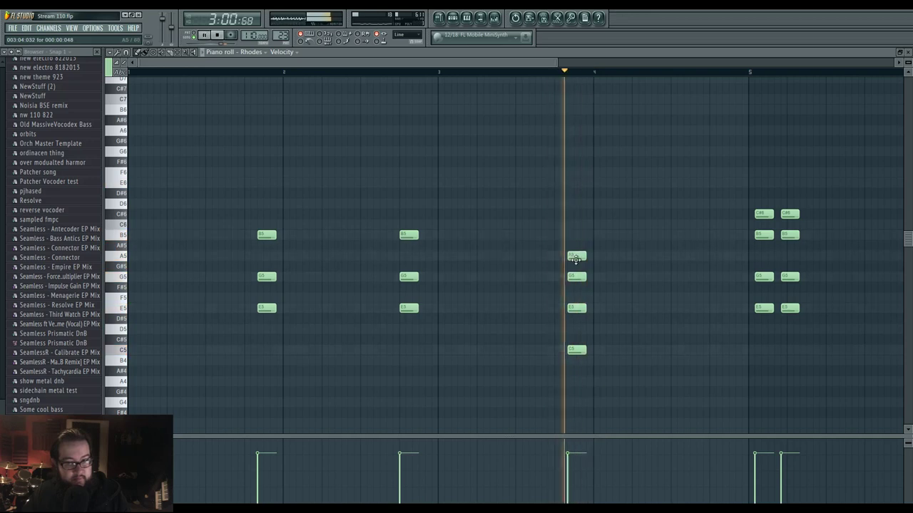
key("space")
key("space")
key("space")
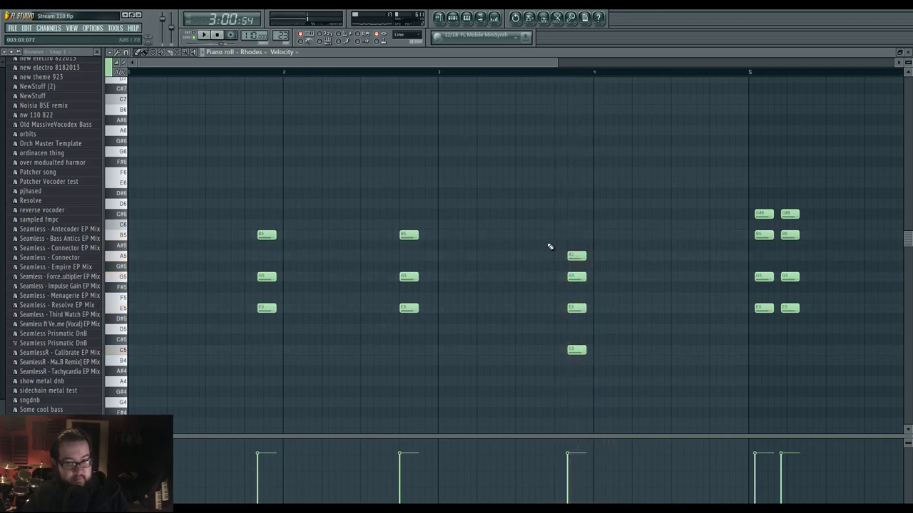
key("space")
key("space")
- Try raising the E5 note of bar 3's chord an octave to E6
left_click_drag(549, 244, 597, 381, "ctrl")
mouse_move(576, 349)
left_mouse_down()
mouse_move(575, 224)
mouse_move(574, 355)
left_mouse_up()
left_click_drag(554, 240, 574, 179, "ctrl")
left_click(601, 289, "ctrl")
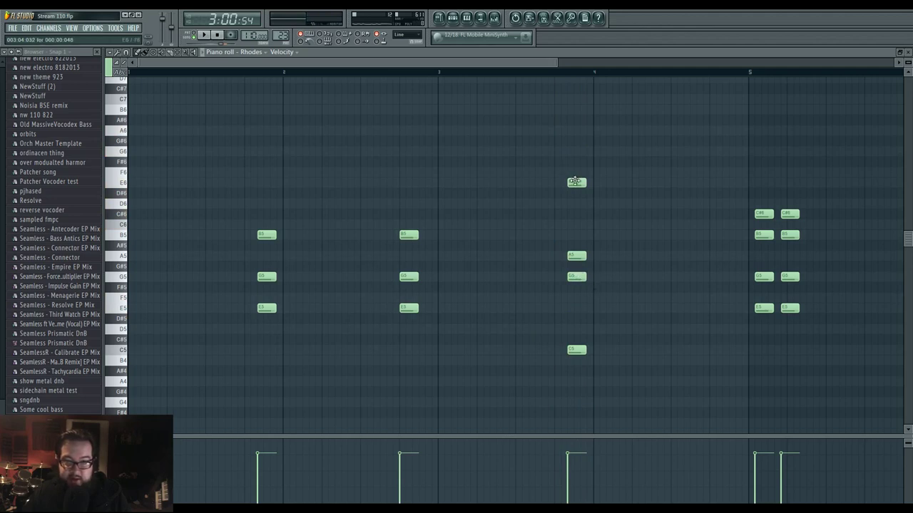
- Return the E6 note of bar 3's chord to E5 and replay the chord
left_click_drag(575, 180, 576, 308)
mouse_move(577, 277)
left_mouse_down()
mouse_move(578, 148)
mouse_move(577, 276)
left_mouse_up()
key("space")
key("space")
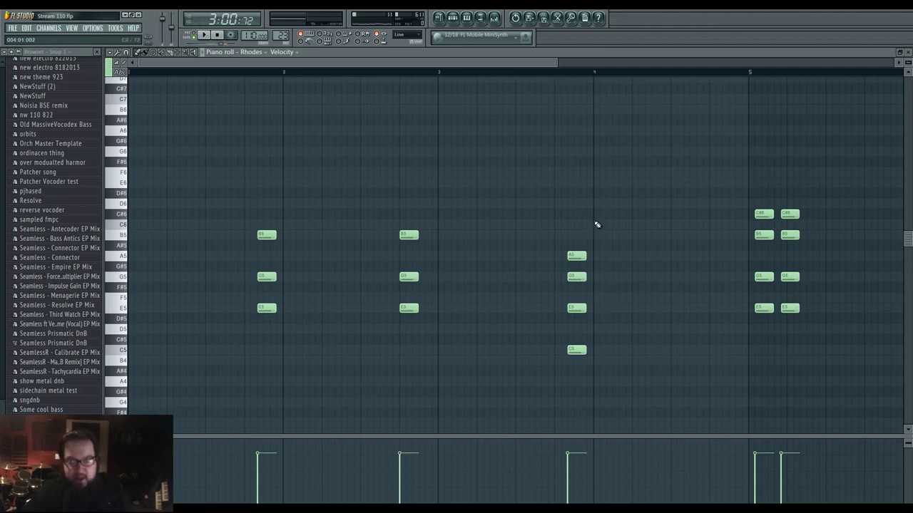
key("space")
key("space")
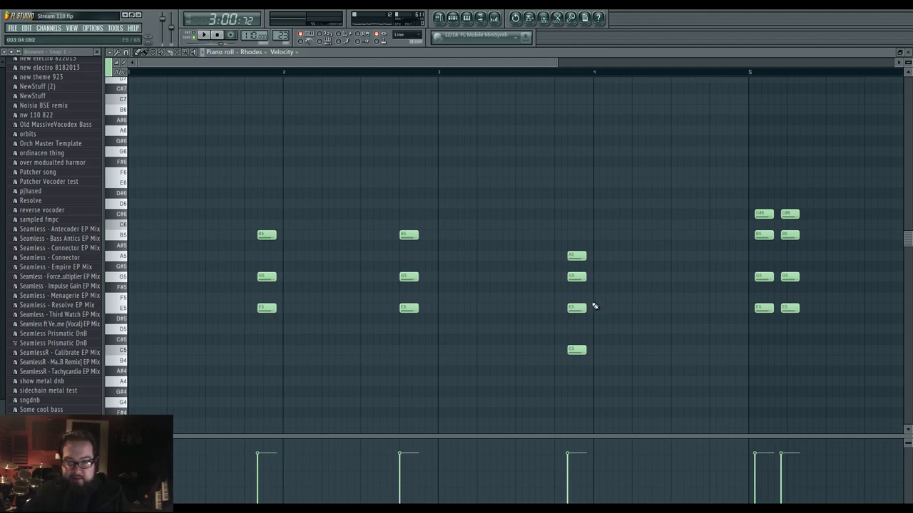
- Revoice bar 3's chord by dropping A5 to A4 and raising C5 to C6
left_click_drag(576, 255, 573, 381)
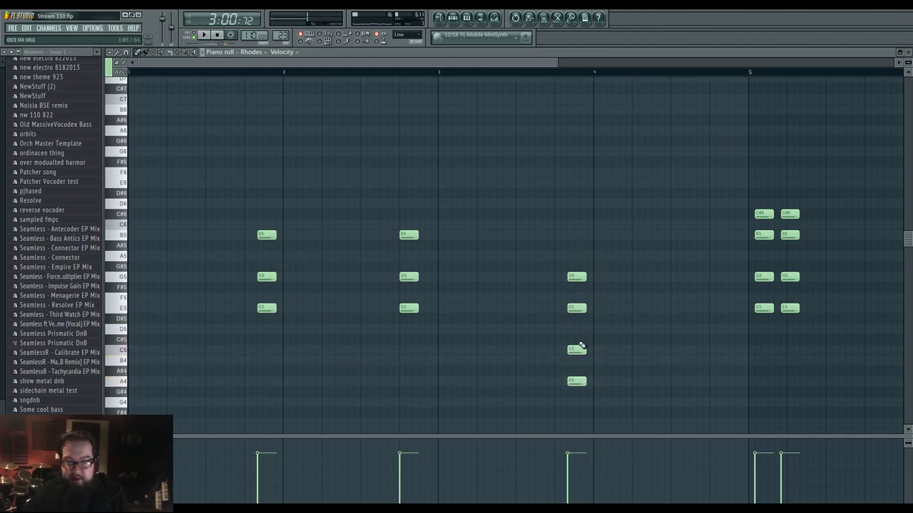
left_click_drag(582, 346, 577, 225)
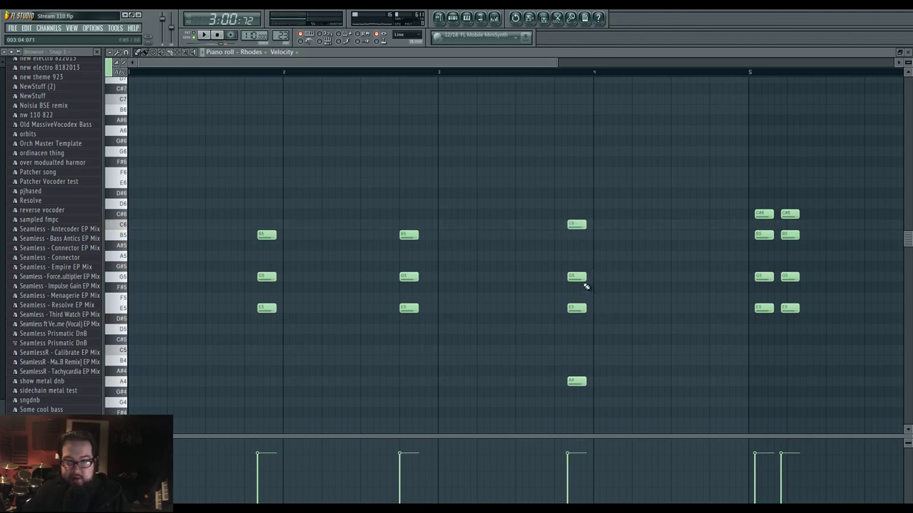
- Revoice bar 3's chord by raising E5 to E6 and A4 to C5, briefly trying A5 in place of G5, and replay it
left_click_drag(583, 310, 581, 184)
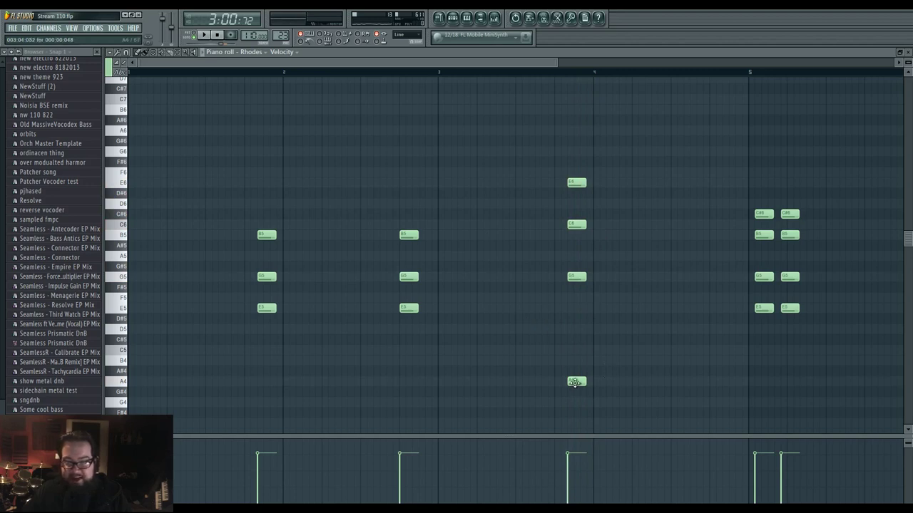
left_click_drag(575, 383, 576, 350)
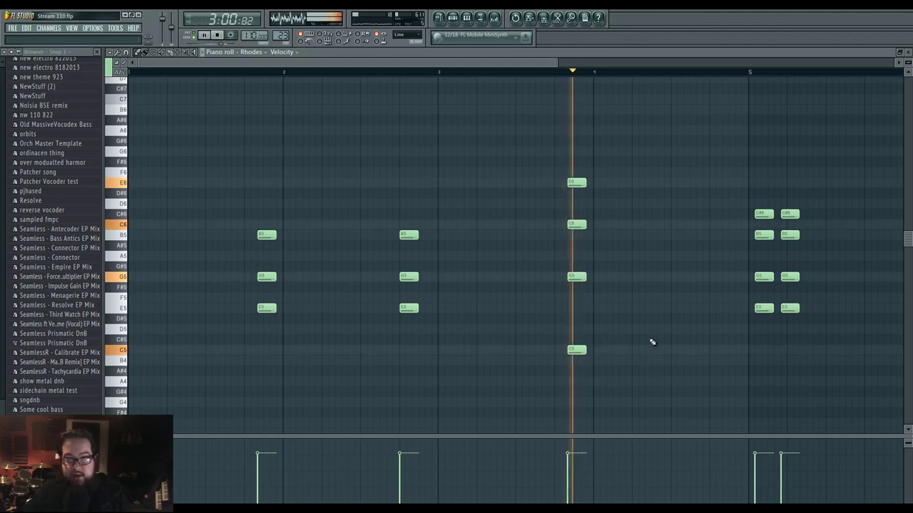
left_click_drag(571, 276, 575, 256)
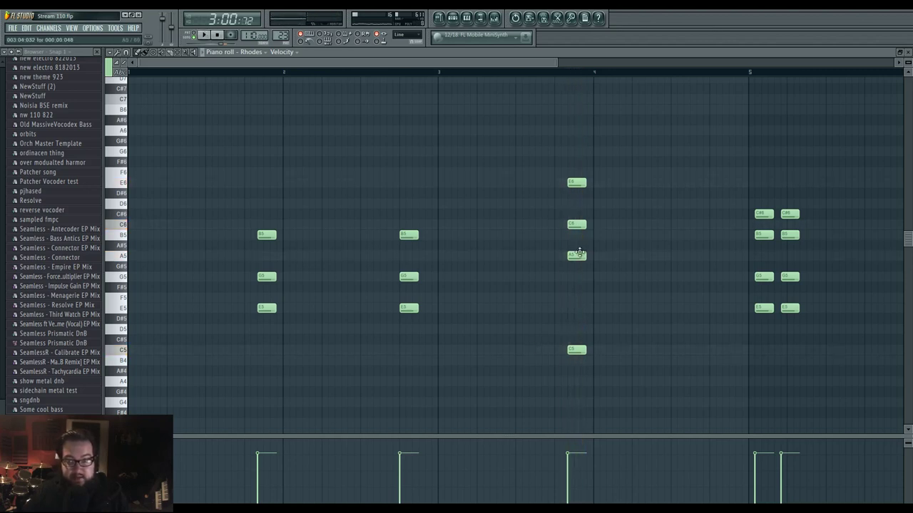
left_click_drag(578, 253, 578, 276)
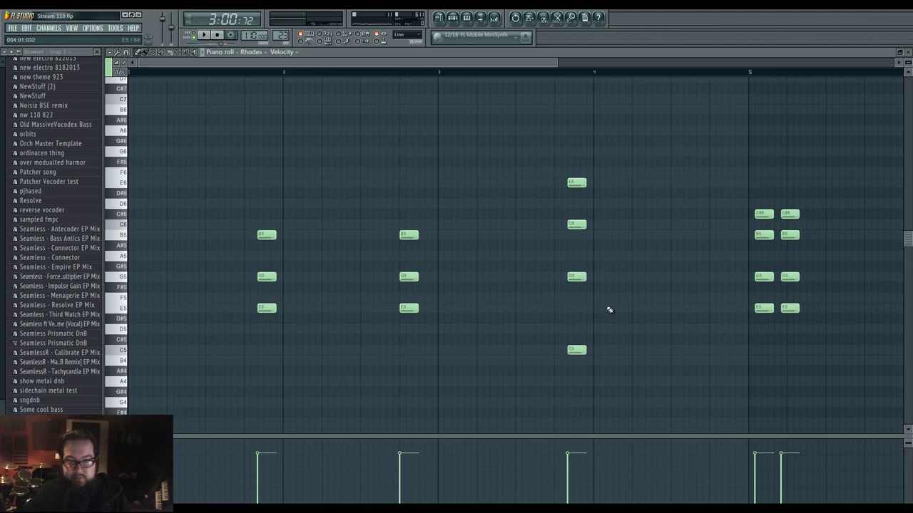
key("space")
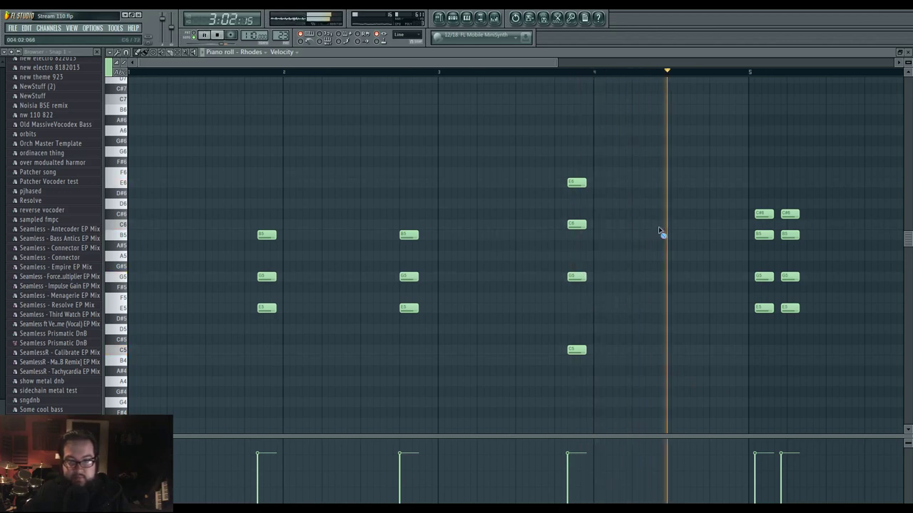
key("space")
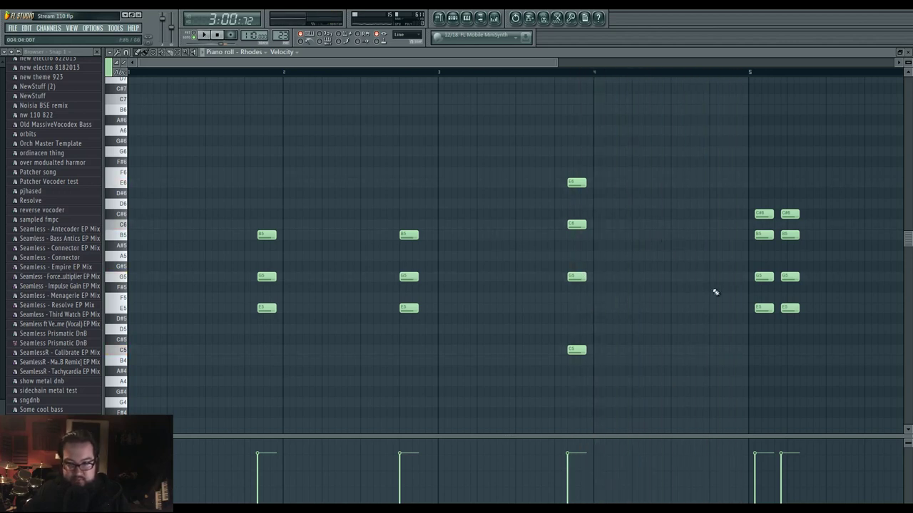
- Try a chord of A4, D5, A5 and D6 on the last beat of bar 4, play it, and remove it
left_click(711, 380)
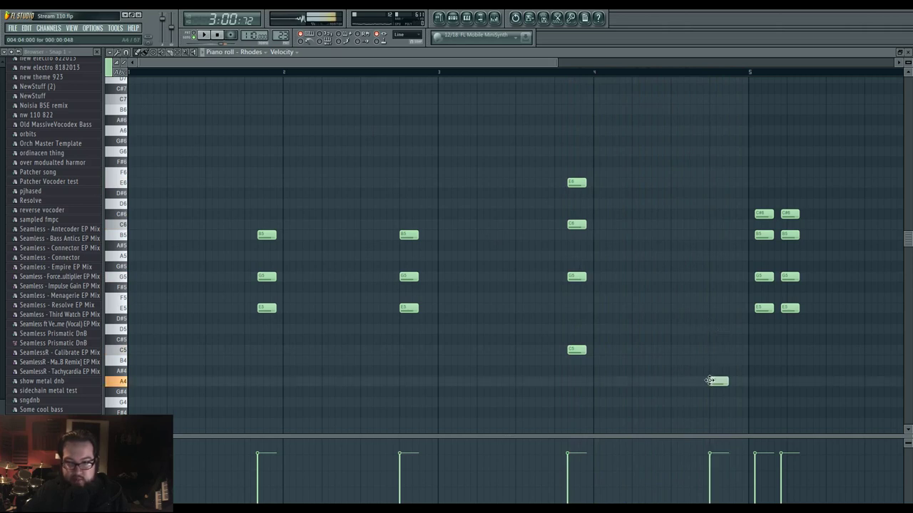
left_click_drag(709, 278, 710, 256)
left_click(709, 204)
left_click(709, 75)
key("space")
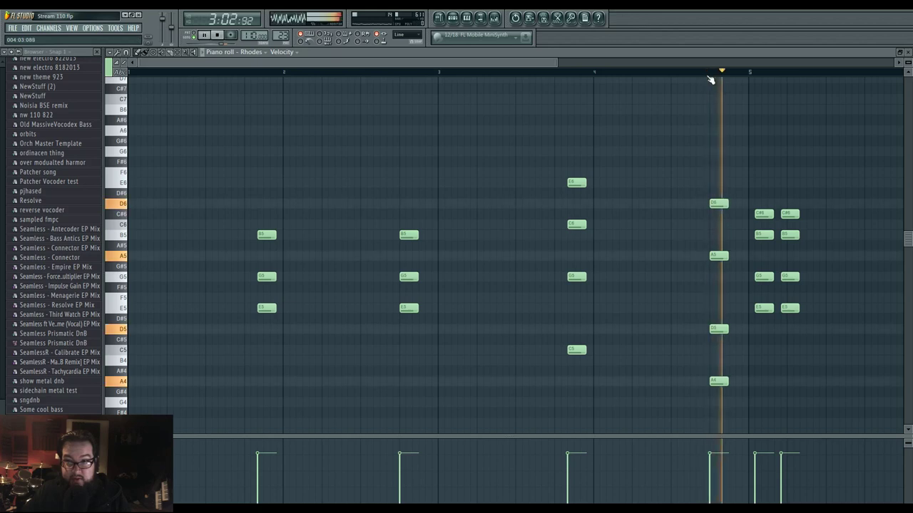
left_click(594, 73)
key("space")
right_click(711, 204)
right_click(711, 255)
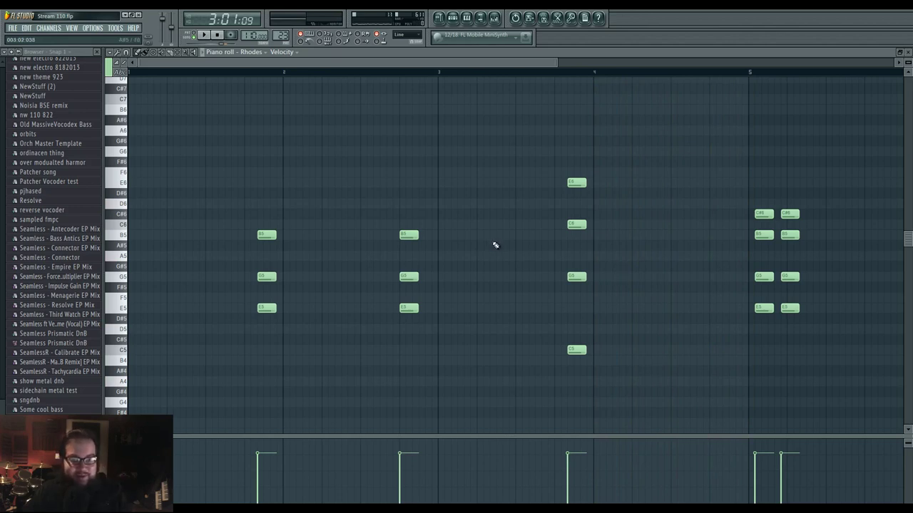
- Replay the Rhodes chords from bar 3, and clear the playlist's time selection over bars 81 to 96
key("space")
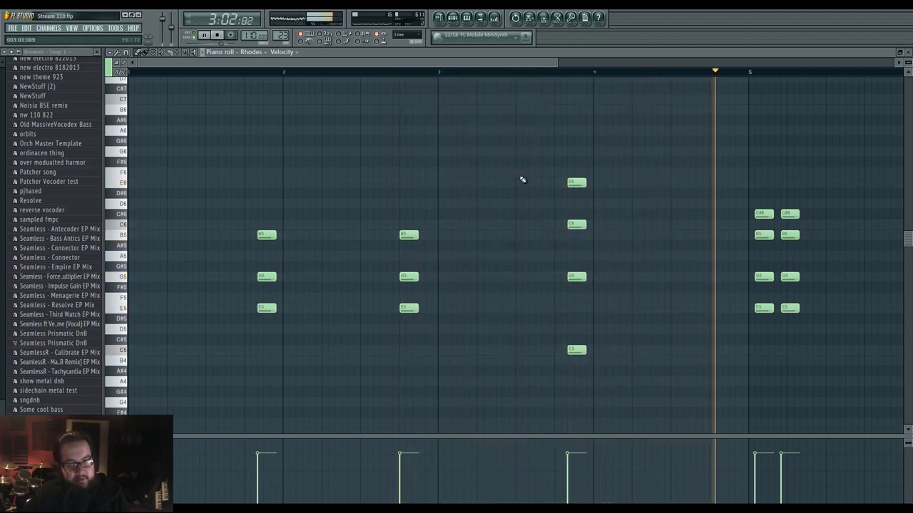
key("space")
left_click(439, 18)
scroll(397, 305, "right", 1)
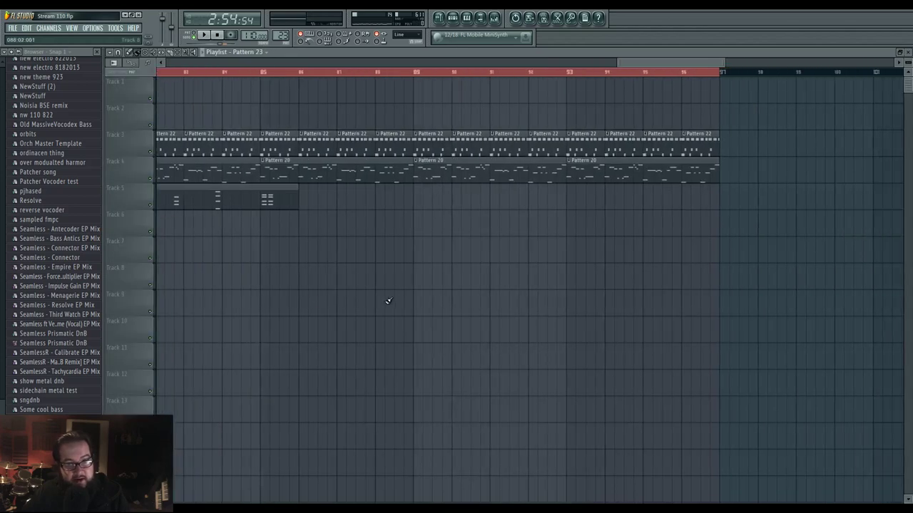
scroll(398, 305, "down", 5)
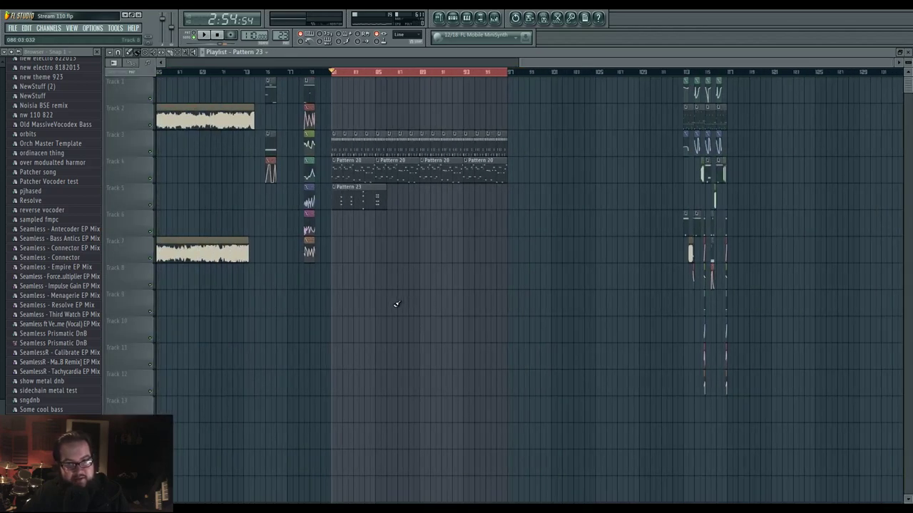
right_click(465, 74)
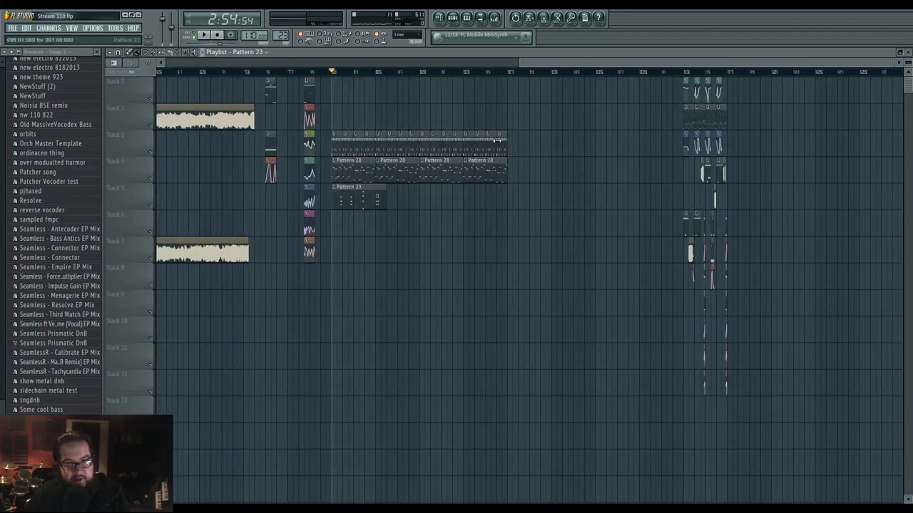
- Add a Pattern 22 clip at bar 97 on Track 3 and make it a unique pattern
scroll(502, 144, "right", 2)
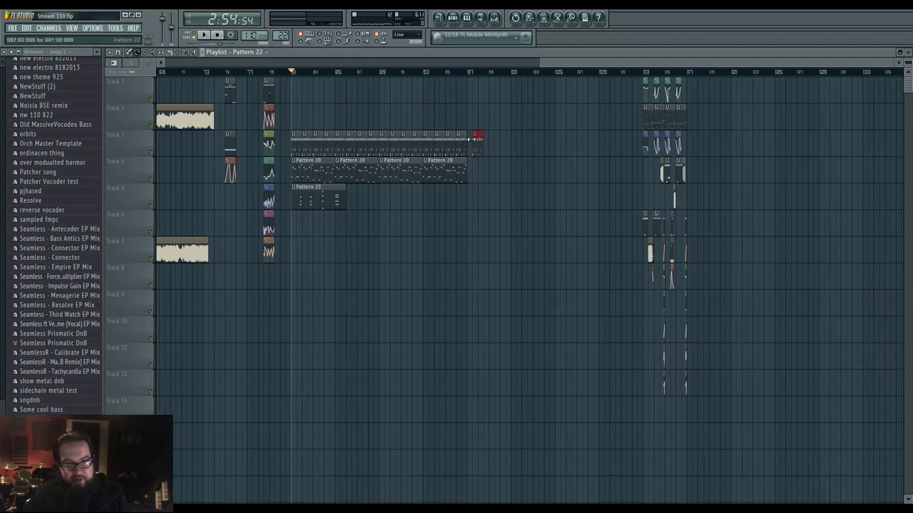
left_click(472, 136)
left_click(487, 179)
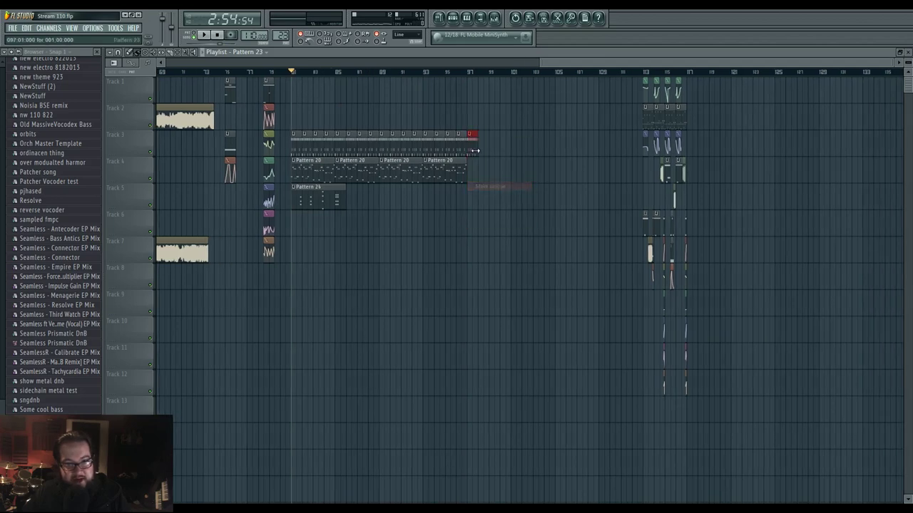
- Delete the C3 and D3 hits and the F#3 notes after the first from the unique pattern's Superior Drummer 2 part
scroll(342, 259, "down", 2)
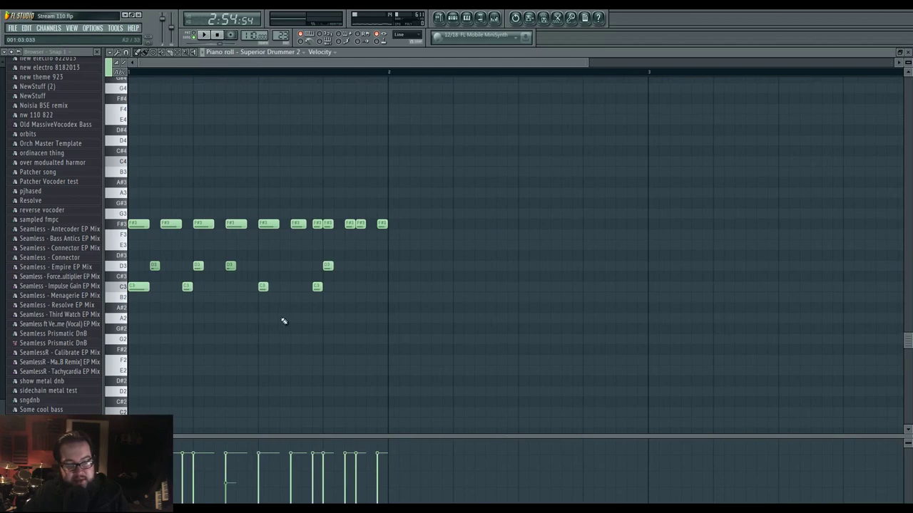
scroll(284, 321, "up", 2)
mouse_move(207, 273)
left_mouse_down()
mouse_move(410, 275)
mouse_move(125, 295)
left_mouse_up()
left_click_drag(491, 236, 221, 236)
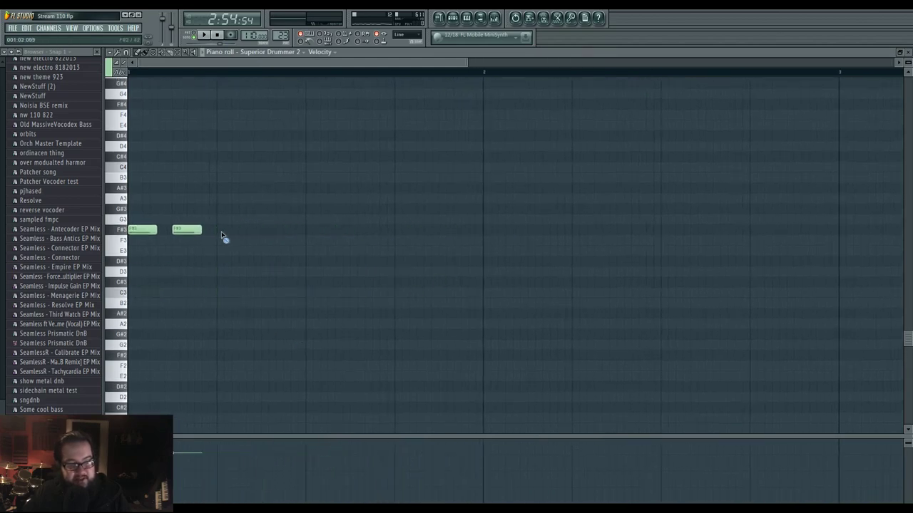
- Move the remaining F#3 note to G#3, continue the G#3 hits across bar 1 with one A#3 accent, and play the pattern
left_click_drag(136, 230, 138, 208)
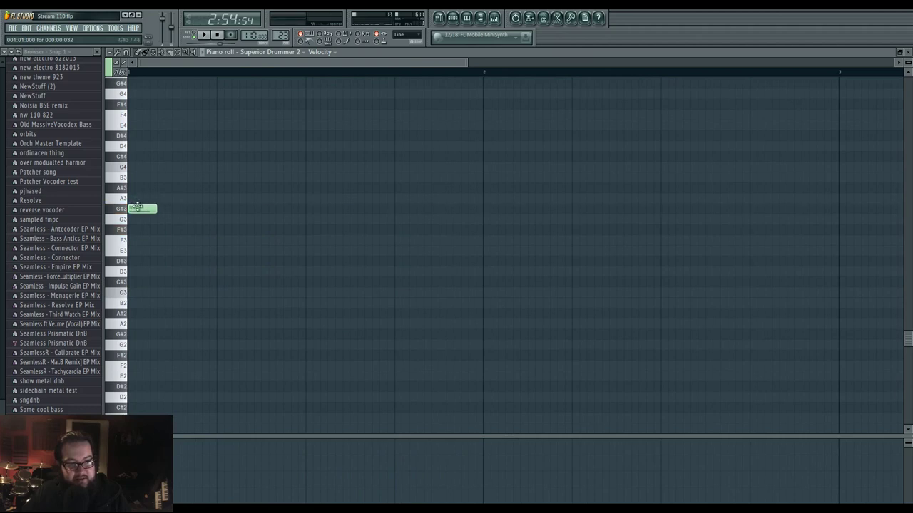
left_click(177, 209)
left_click(221, 209)
left_click_drag(271, 209, 279, 188)
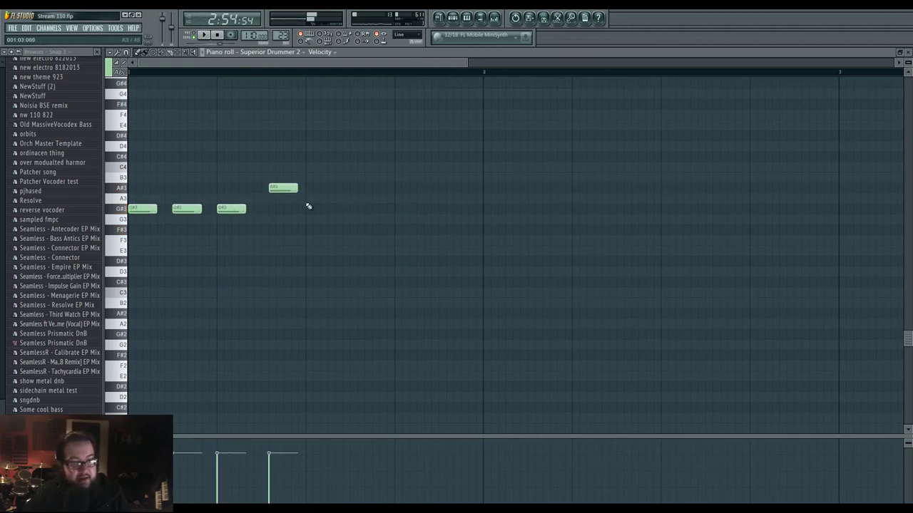
left_click(363, 211)
left_click_drag(329, 208, 360, 209)
left_click(449, 209)
key("space")
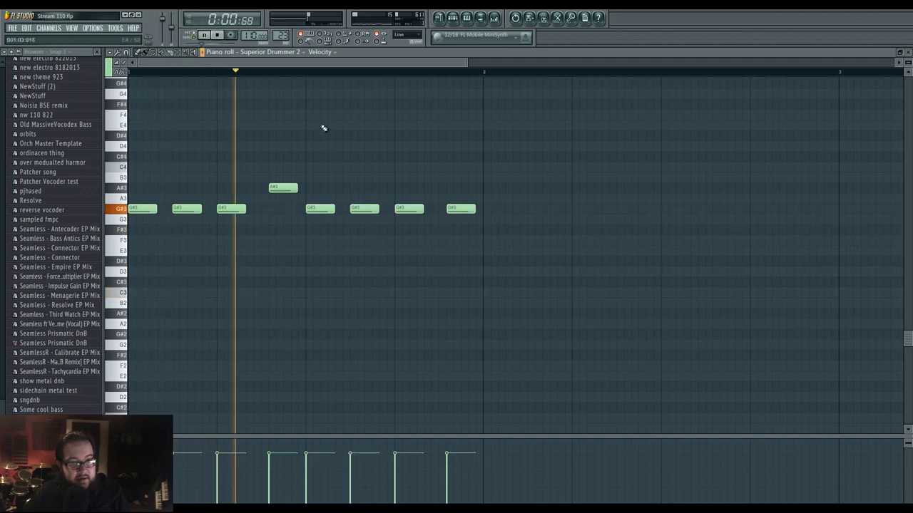
- Space the bar's hits evenly on half-beats, lowering the middle A#3 to G#3 and raising the last hit to A#3
left_click_drag(285, 188, 277, 189)
scroll(276, 237, "down", 2)
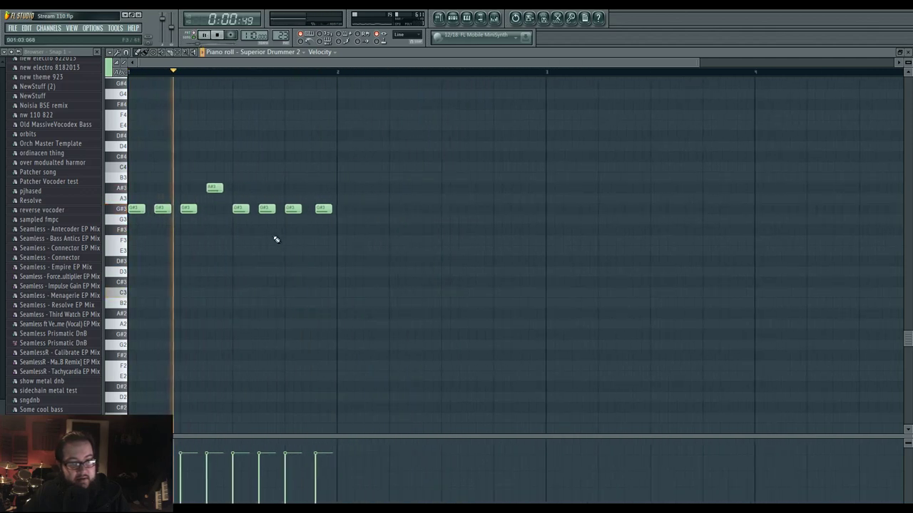
left_click_drag(323, 211, 318, 211)
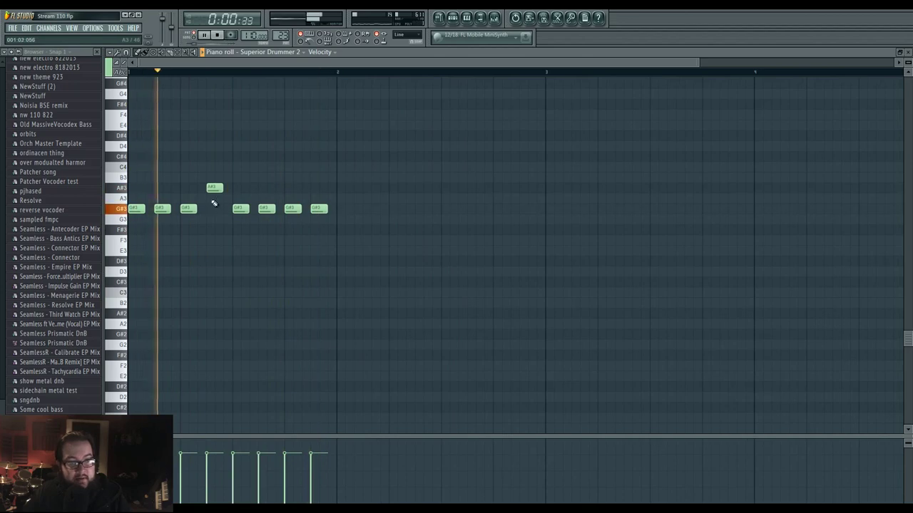
left_click_drag(214, 188, 213, 211)
left_click_drag(319, 210, 319, 189)
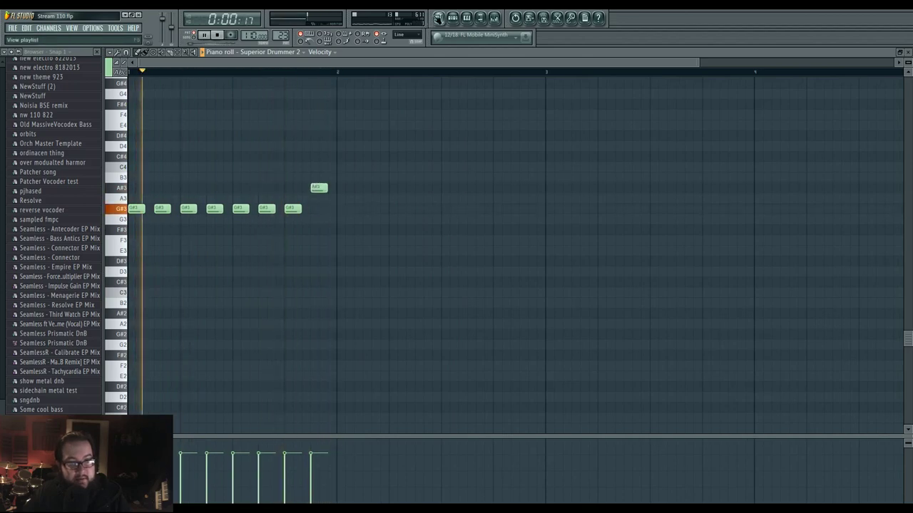
- Repeat the Pattern 23 clip along Track 3 from bar 97 up to bar 113 and stop playback
left_click(439, 20)
scroll(497, 168, "up", 3)
mouse_move(475, 149)
left_mouse_down()
mouse_move(698, 148)
mouse_move(711, 156)
left_mouse_up()
key("space")
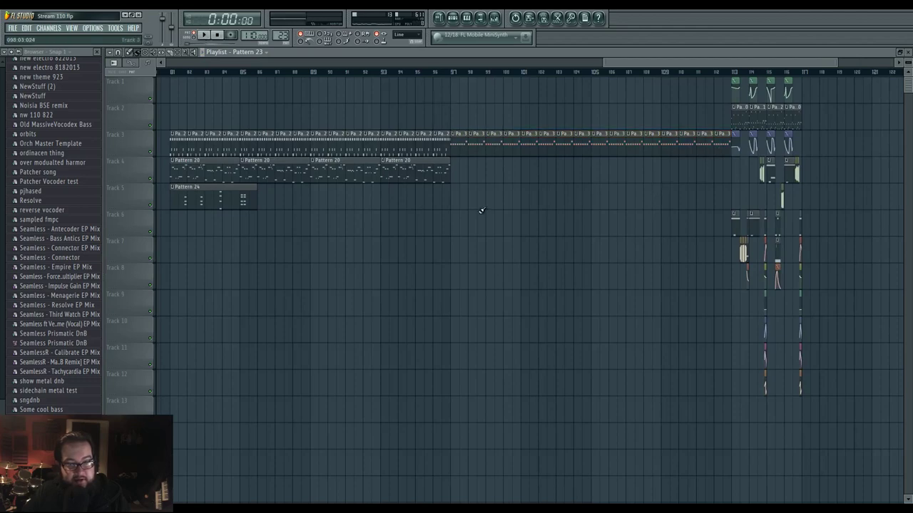
- Place a Pattern 20 clip at bar 97 on Track 5, shorten it to two beats, and play from there
mouse_move(423, 215)
left_mouse_down()
mouse_move(532, 236)
mouse_move(421, 230)
left_mouse_up()
left_click(243, 177)
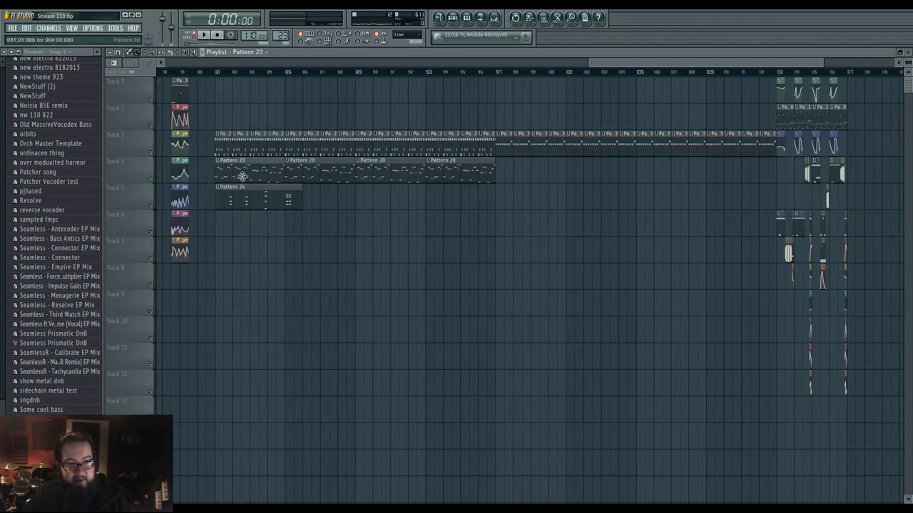
left_click(492, 203)
scroll(499, 271, "up", 4)
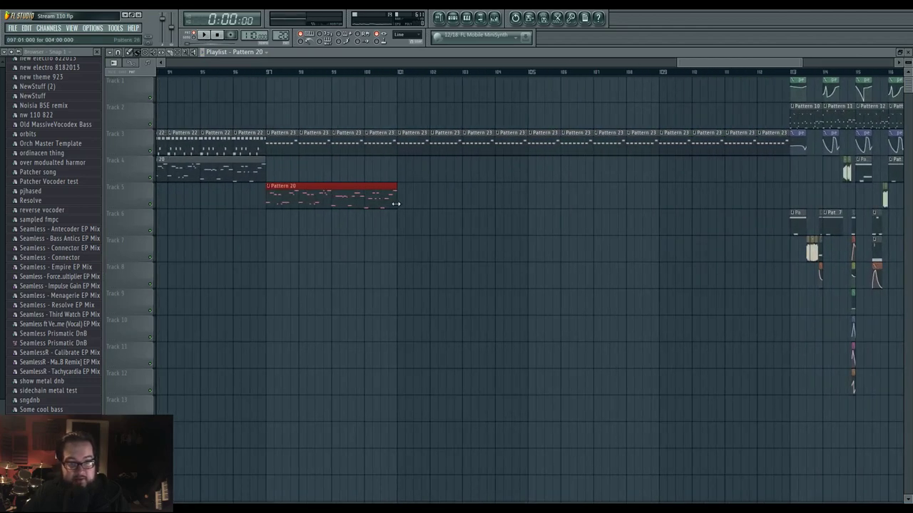
left_click_drag(395, 204, 285, 206)
left_click(270, 72)
key("space")
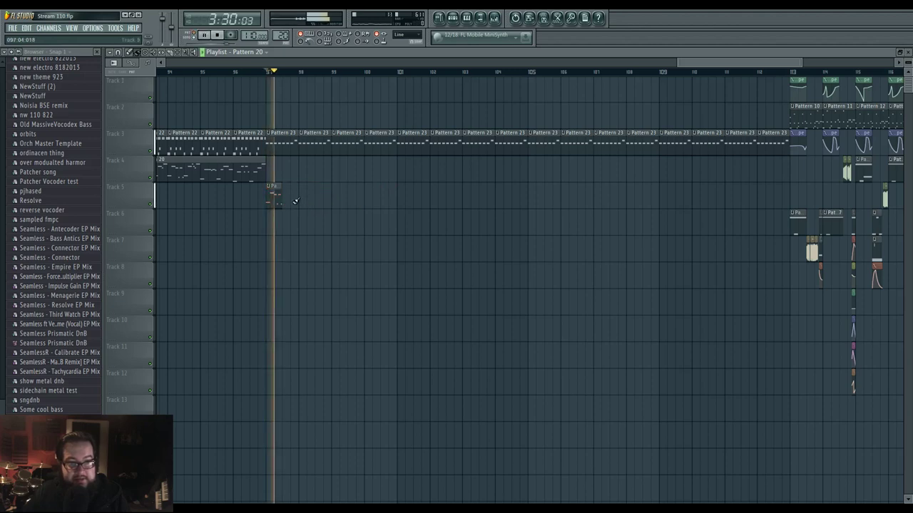
- Add a two-beat Pattern 20 clip at bar 98 on Track 5 and slip its content to a different part of the melody
left_click(300, 203)
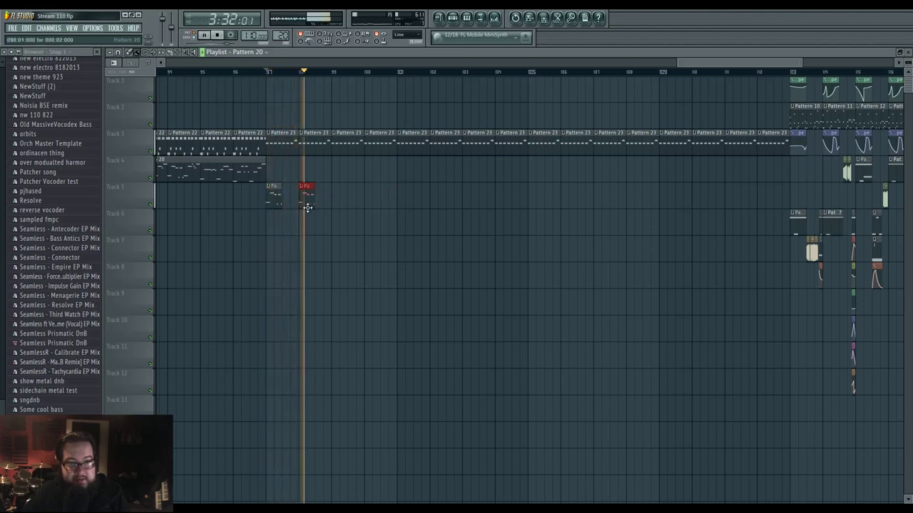
mouse_move(300, 204)
left_mouse_down()
mouse_move(316, 202)
mouse_move(307, 201)
left_mouse_up()
left_click(261, 71)
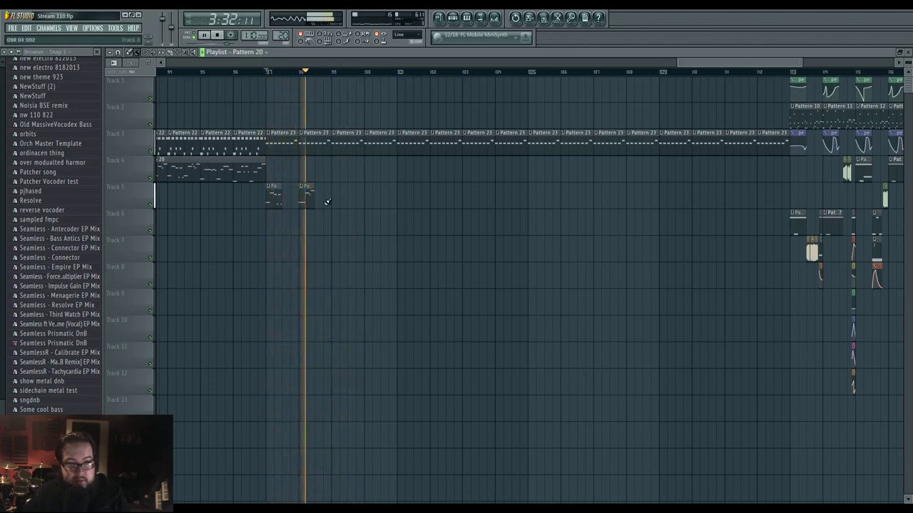
key("space")
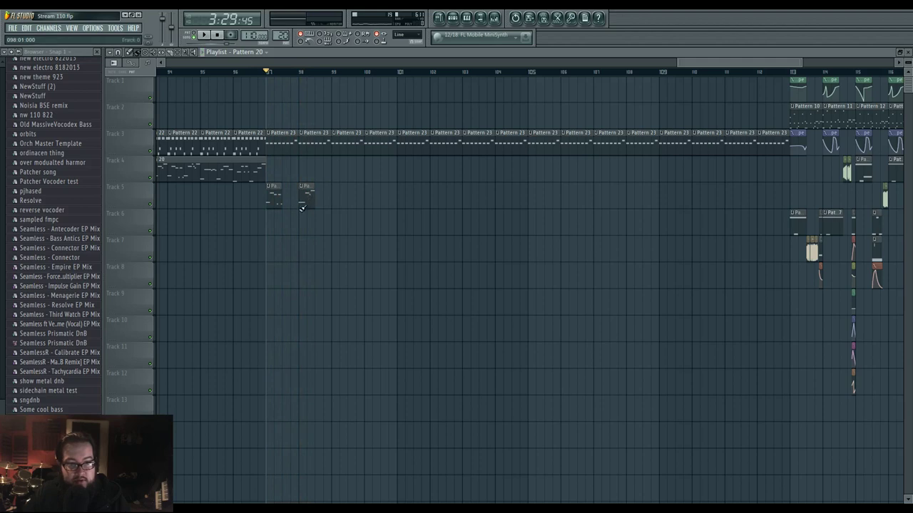
- Put a one-beat Pattern 20 excerpt at bar 98 on Track 5, directly before the other one-beat excerpt, and play from bar 97
scroll(302, 207, "up", 3, "ctrl")
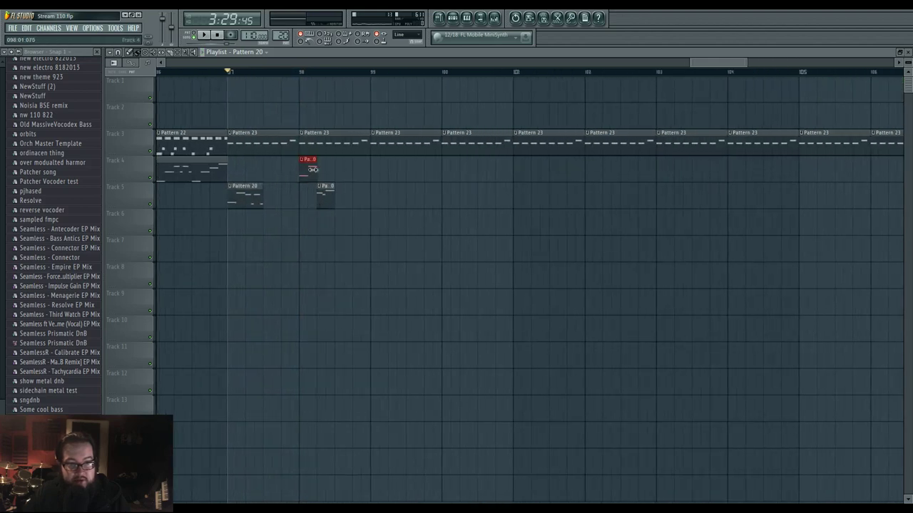
key("space")
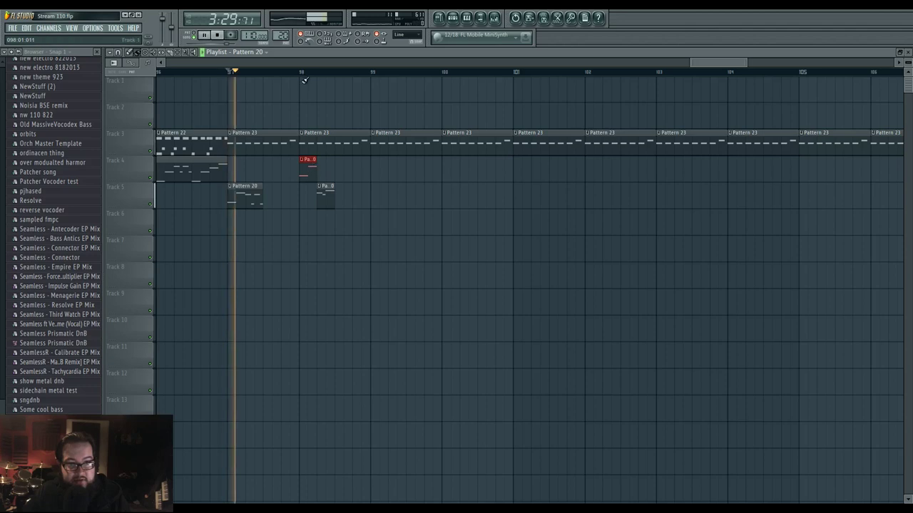
left_click(225, 75)
left_click_drag(308, 165, 304, 201)
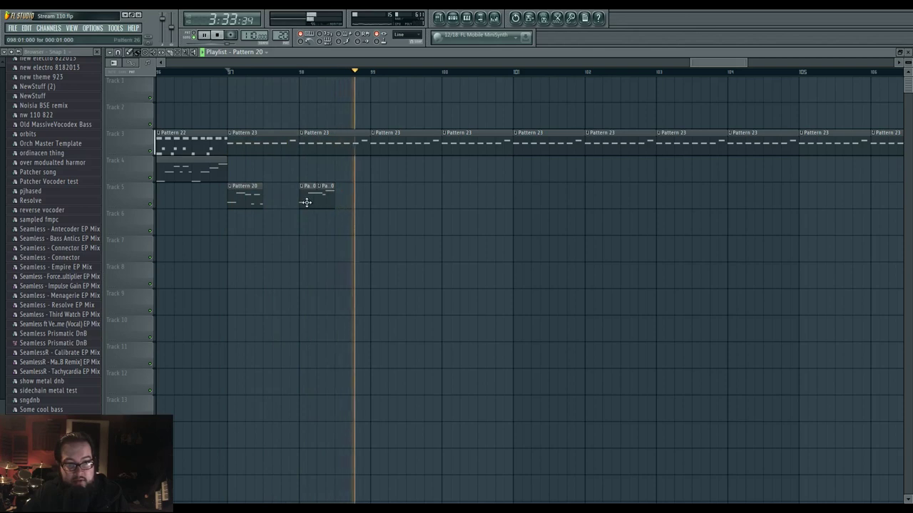
key("space")
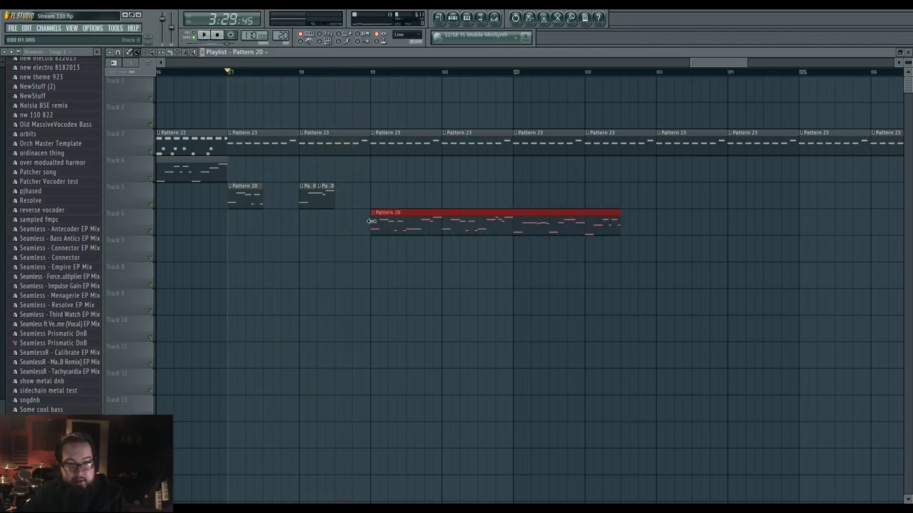
- Slip the bar 99 Pattern 20 clip on Track 6, cut it to two beats, and add another two-beat excerpt at bar 100 on Track 7
left_click_drag(372, 221, 398, 222)
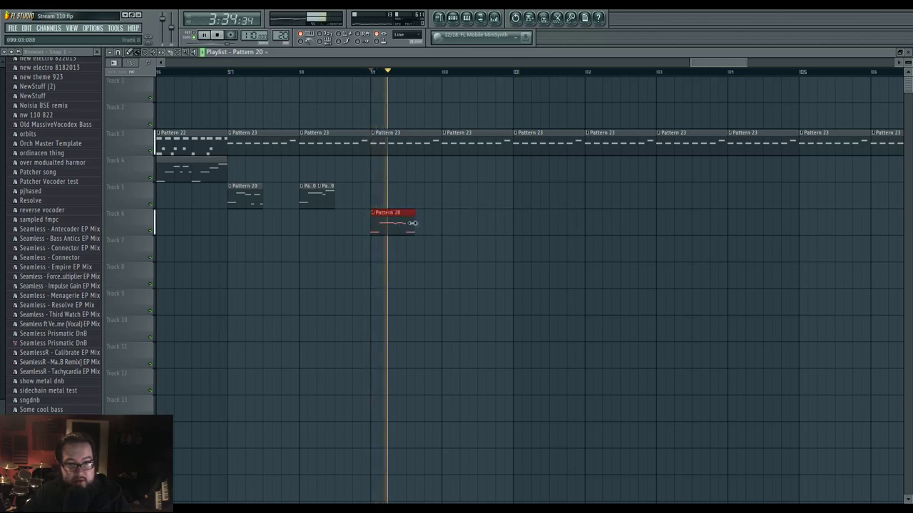
left_click_drag(414, 227, 407, 228)
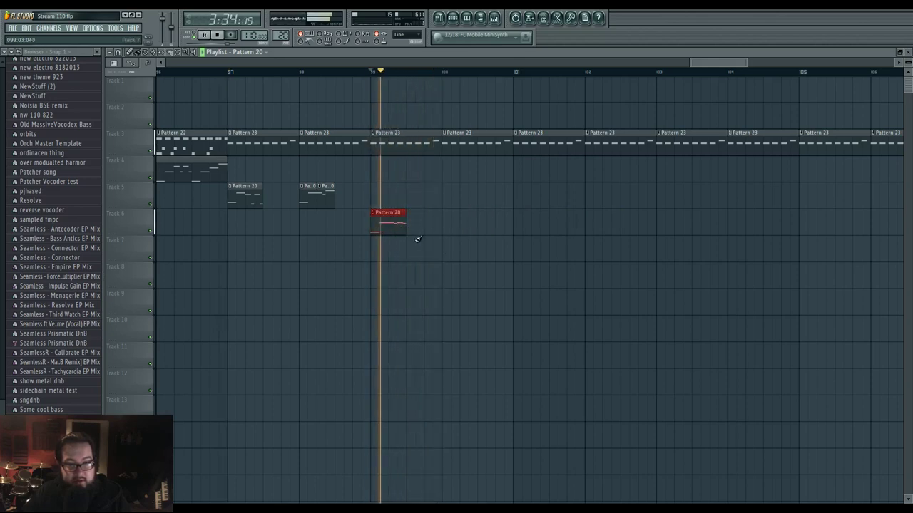
left_click(447, 251)
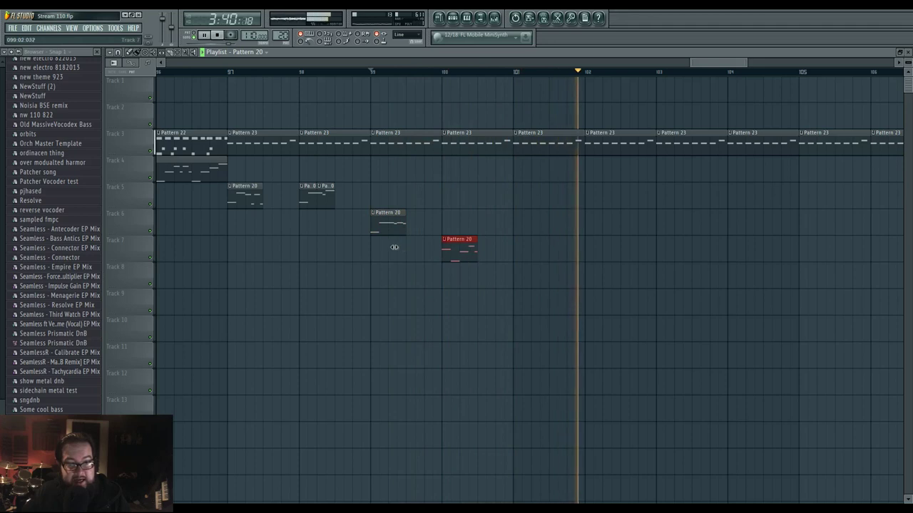
- Slip the content of the Pattern 20 excerpt at bar 100 on Track 7 to another part of the melody while playing from bar 100
left_click(443, 72)
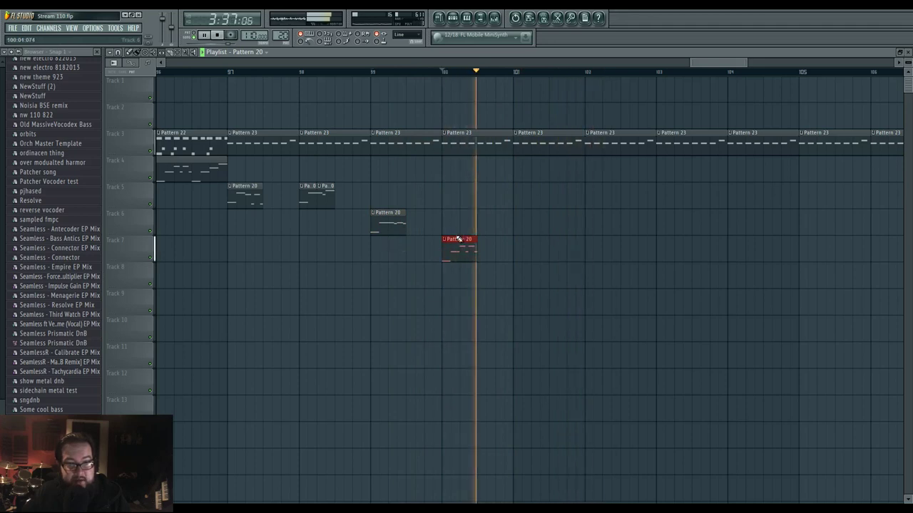
key("space")
key("space")
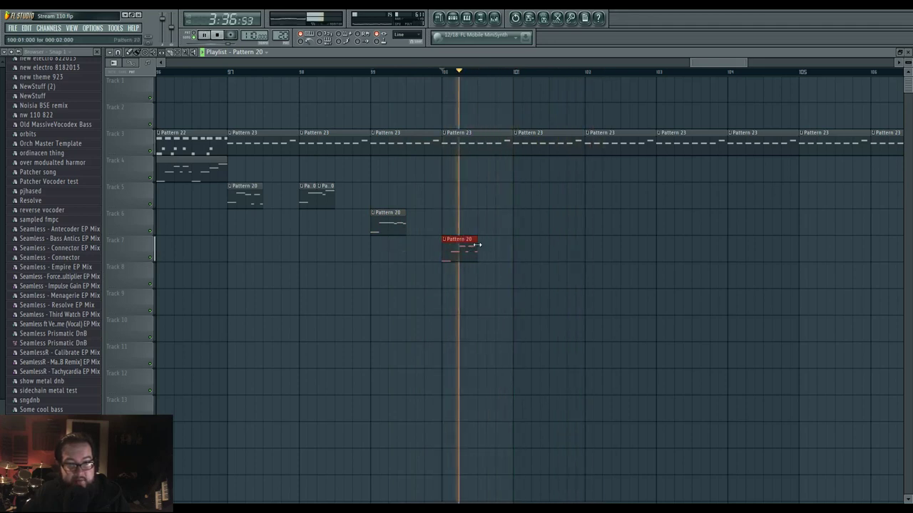
- Place a one-beat Pattern 20 excerpt on the last beat of bar 100 on Track 5 and play it back
key("space")
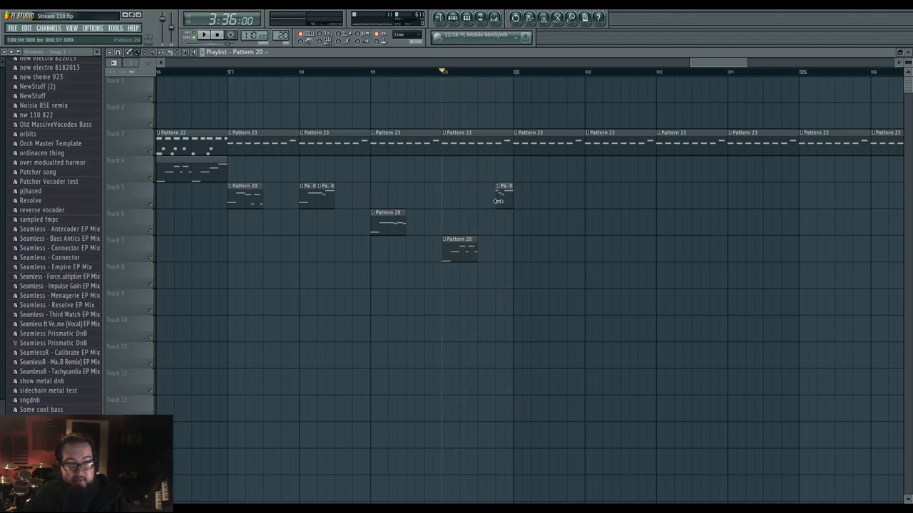
key("space")
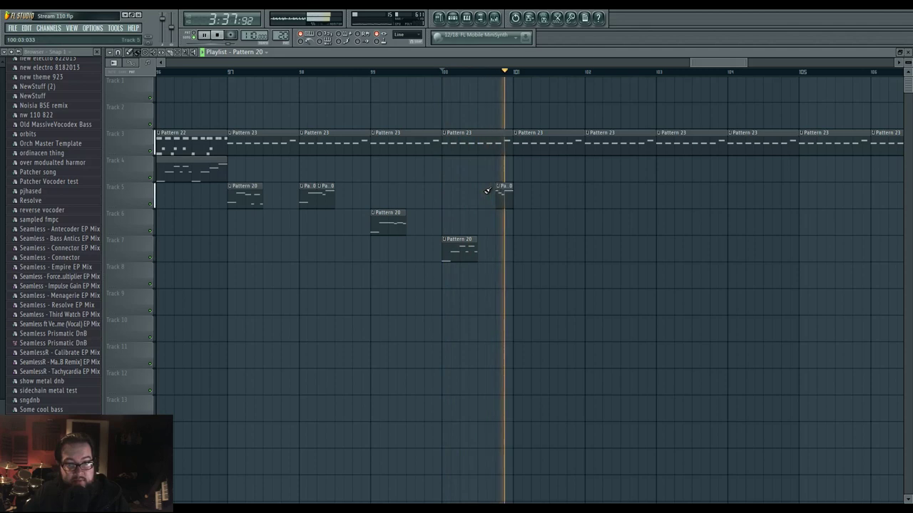
key("space")
key("space")
- Add C3 notes on beats 1 and 3 of Pattern 23's Superior Drummer 2 part and return to the playlist
scroll(300, 175, "down", 4)
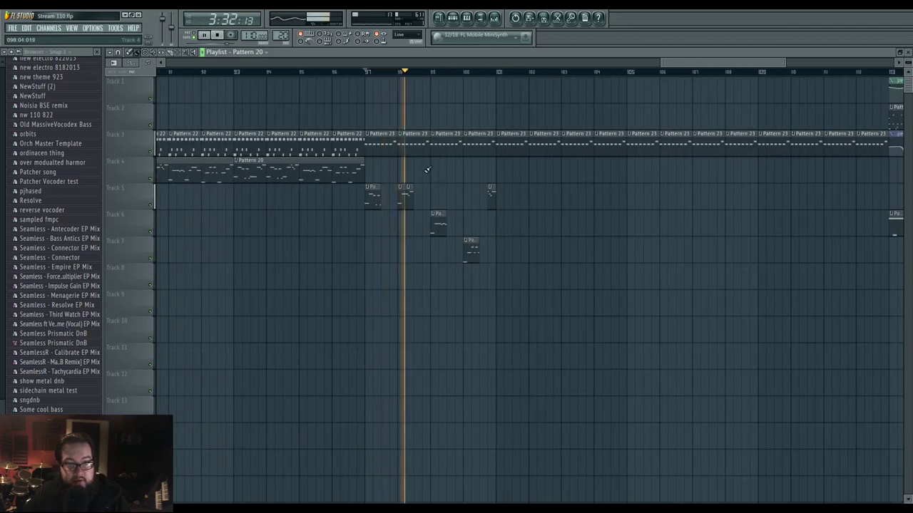
double_click(382, 148)
left_click(138, 293)
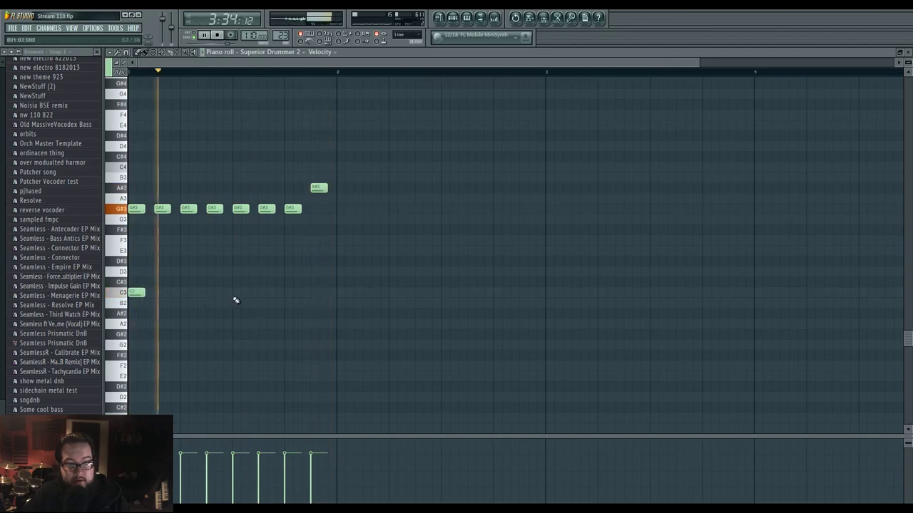
left_click(239, 293)
left_click(438, 18)
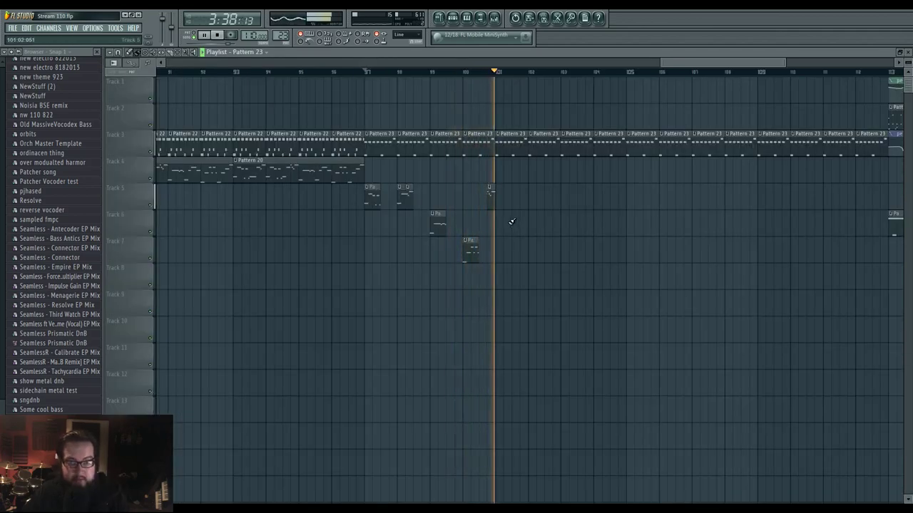
- Stop playback, open the Superior Drummer 2 instrument window to view its drum kit, and close it
key("space")
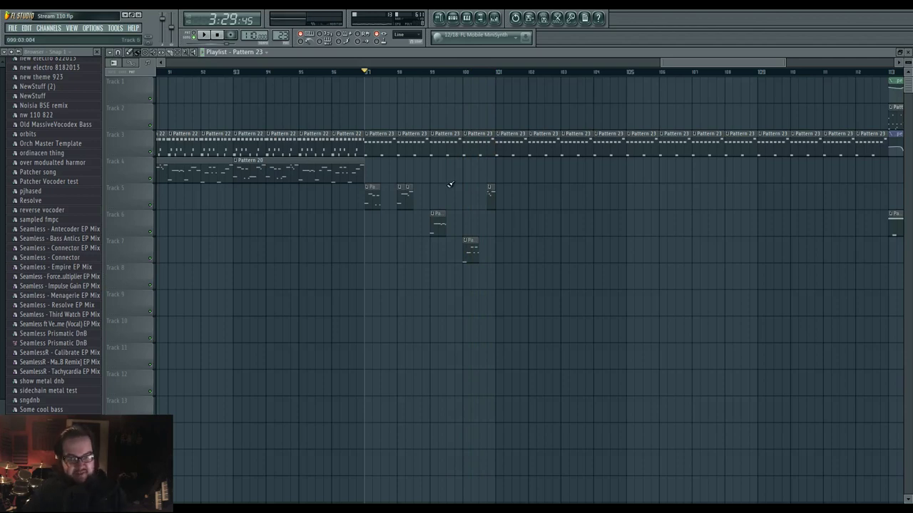
left_click(452, 18)
left_click(401, 172)
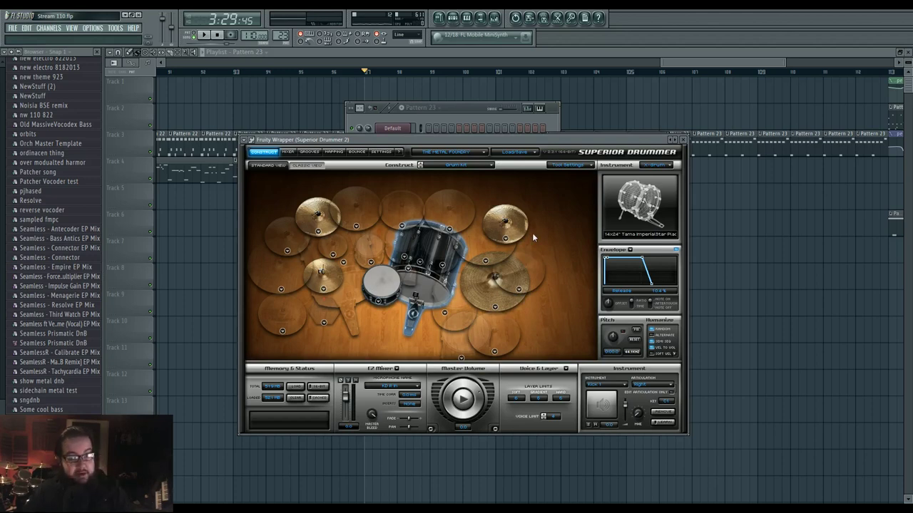
right_click(745, 234)
- Play the section from bar 97, stop, and place a two-beat Pattern 20 clip at bar 101 on Track 6
left_click_drag(408, 330, 463, 326)
scroll(434, 308, "down", 2)
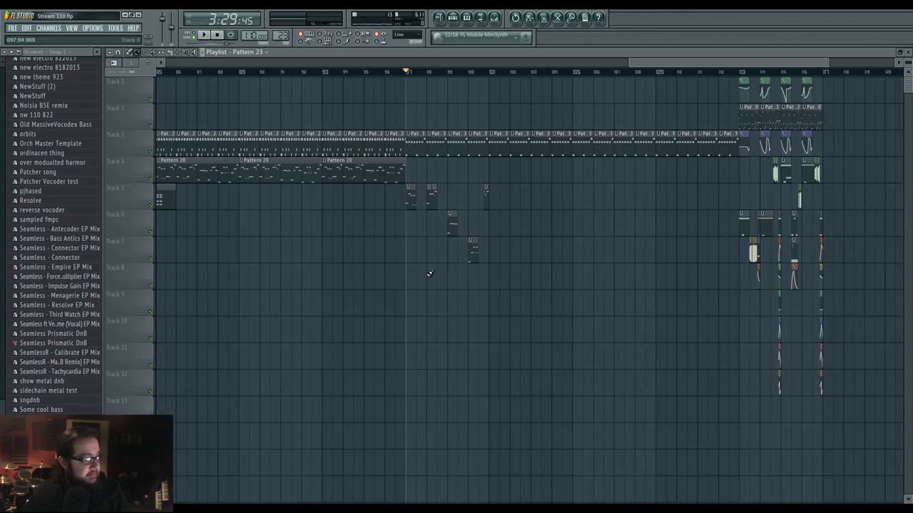
left_click_drag(430, 273, 517, 300)
left_click_drag(540, 266, 453, 263)
key("space")
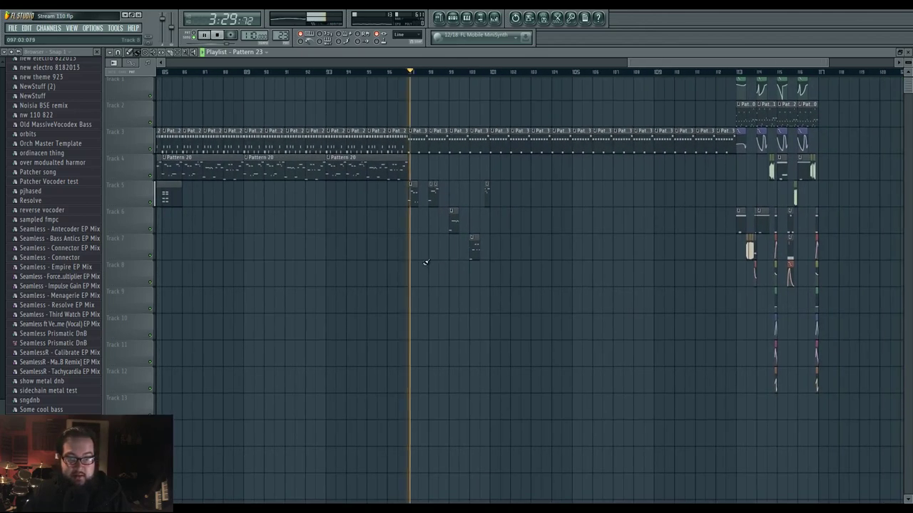
scroll(435, 246, "up", 3)
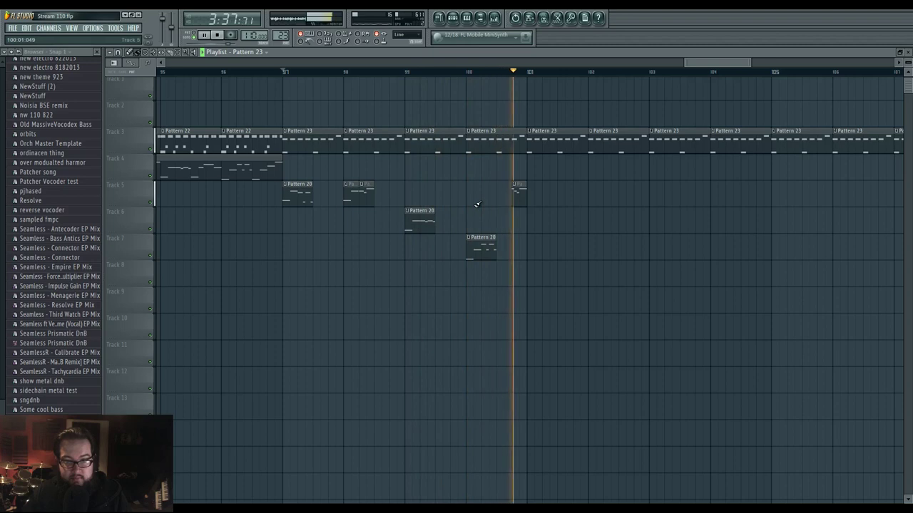
key("space")
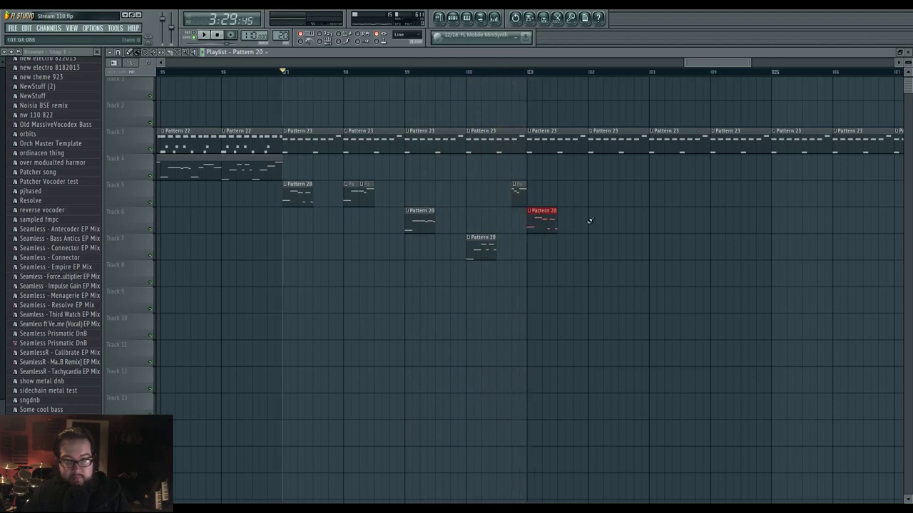
- Make the Pattern 23 clip at bar 101 unique, fill bars 101 to 104 on Track 3 with it, and open it for editing
scroll(454, 221, "down", 4)
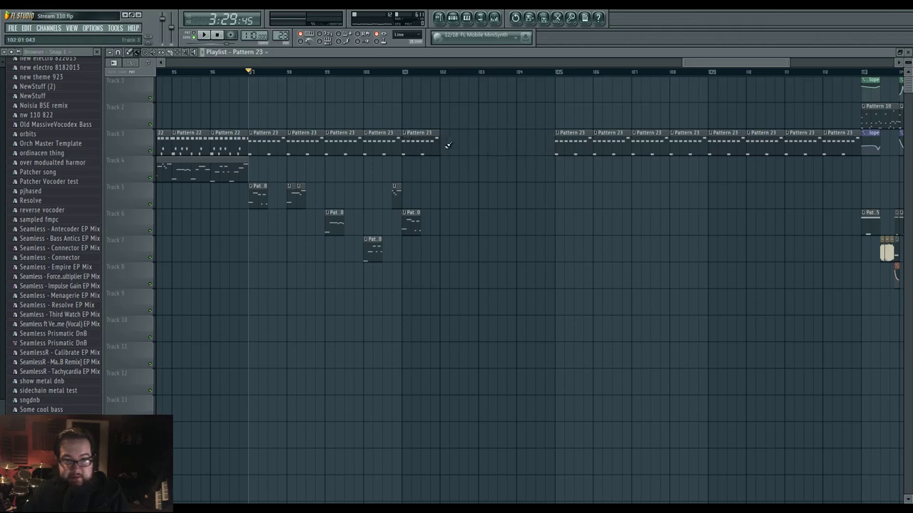
right_click(405, 139)
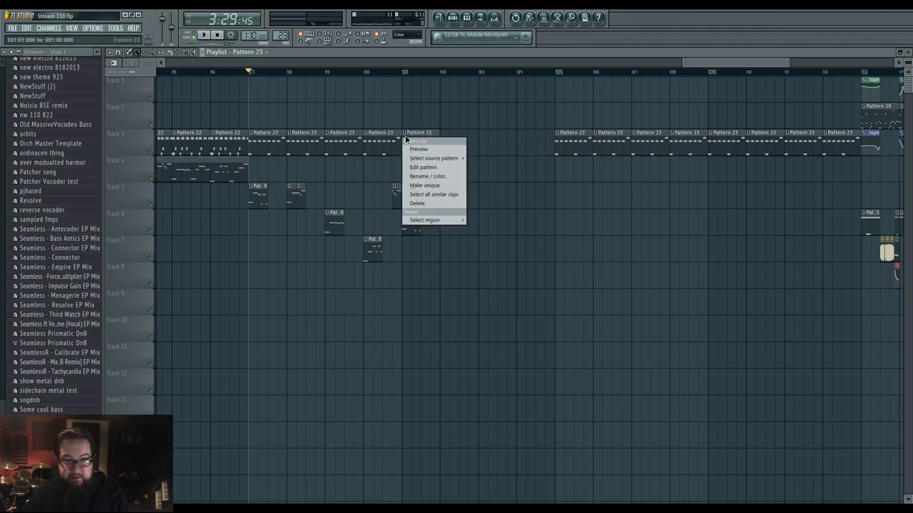
left_click(436, 186)
double_click(538, 148)
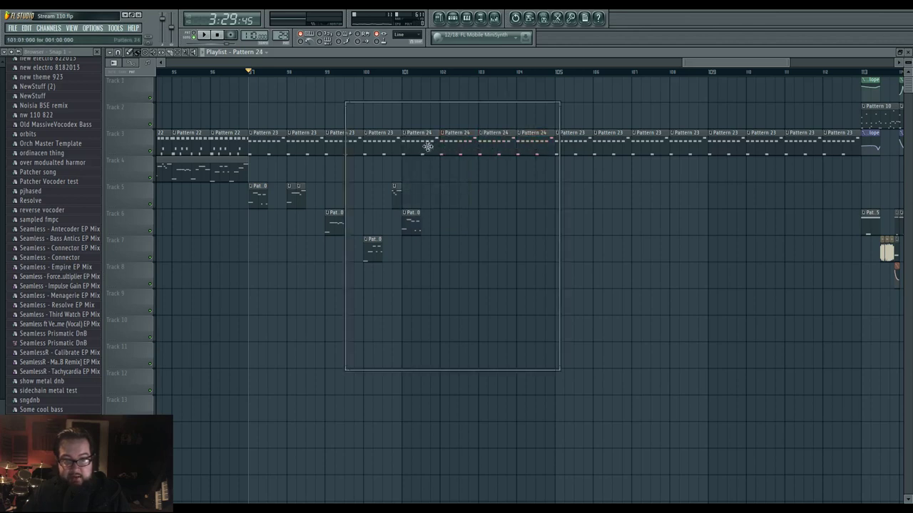
- Add C3 notes on beats 2 and 4 of the new drum pattern and return to the playlist
scroll(356, 307, "down", 2)
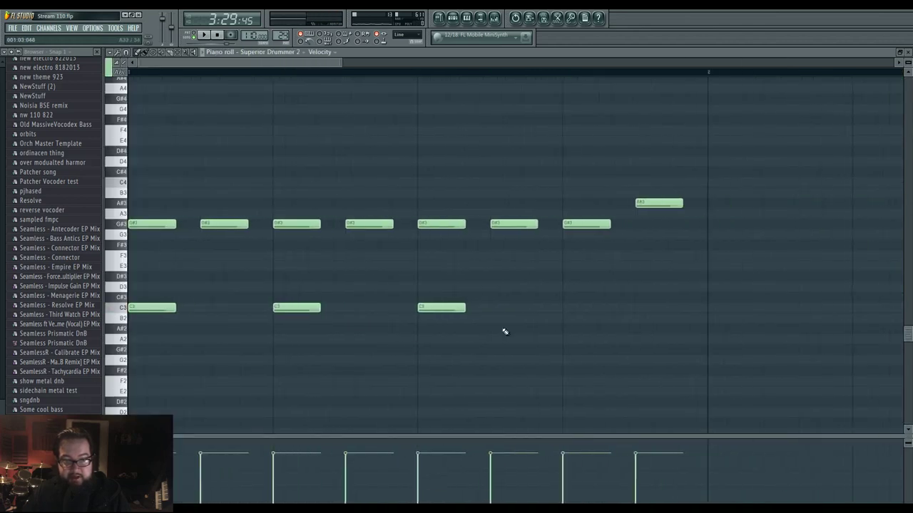
left_click(563, 307)
left_click(439, 17)
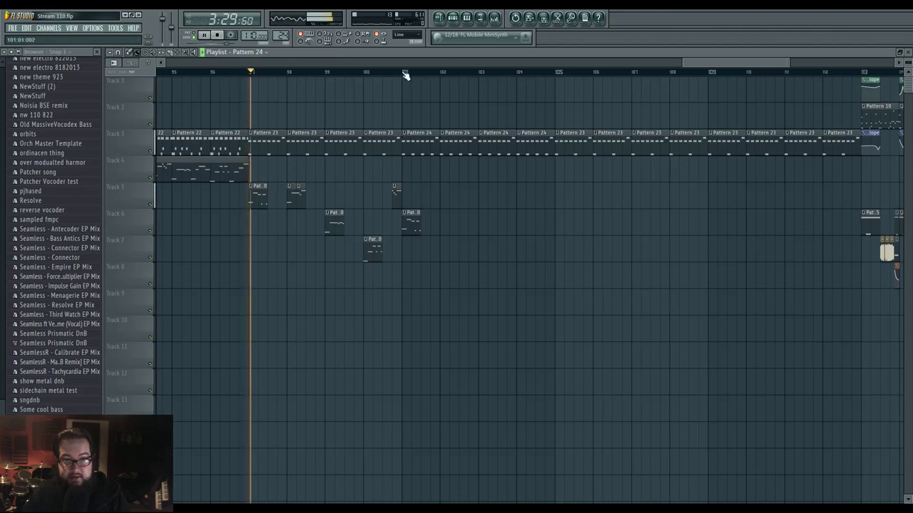
- Delete the Pattern 20 clip at bar 101 on Track 6 and duplicate the bar 97 to 100 excerpts to bars 101 to 104
left_click(404, 73)
right_click(407, 223)
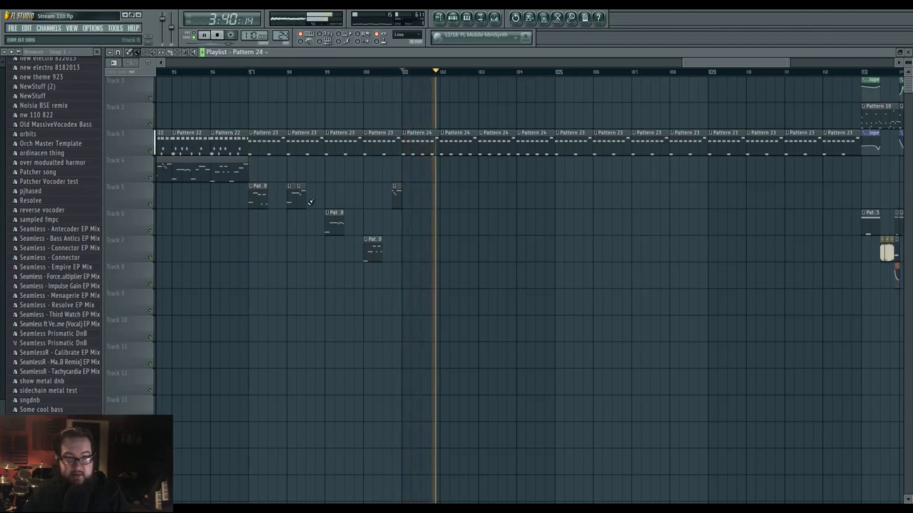
left_click_drag(248, 194, 408, 192)
left_click(499, 189, "ctrl")
left_click_drag(495, 187, 451, 187)
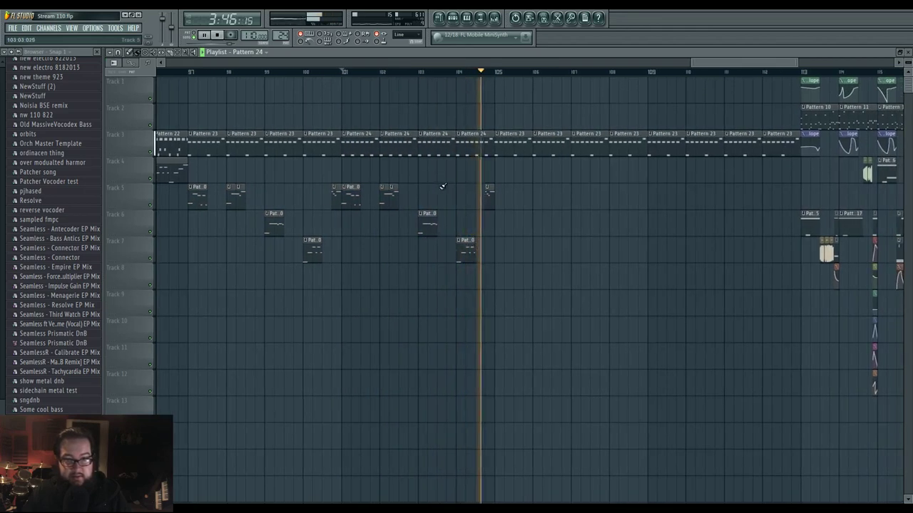
- Stop playback and move the Pattern 20 excerpts at bars 99, 100, 103 and 104 up to Track 5
key("space")
left_click_drag(510, 176, 462, 183)
left_click_drag(540, 187, 705, 223)
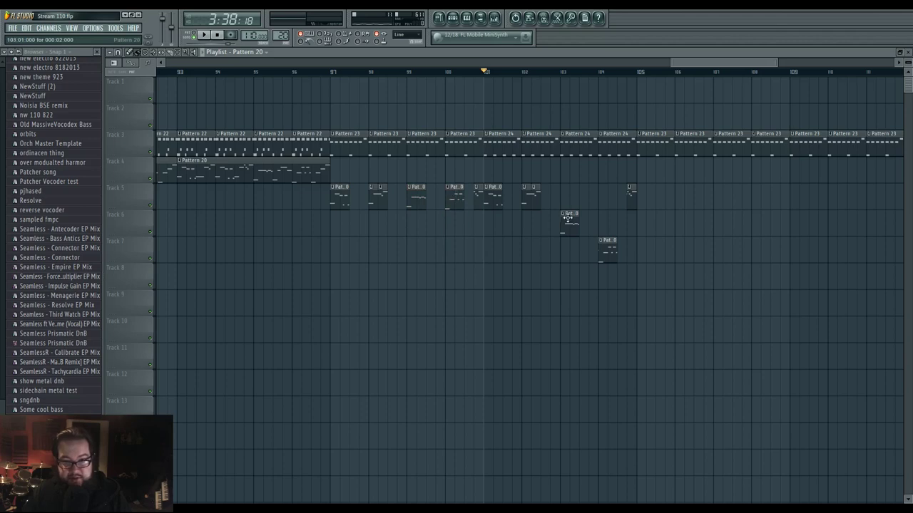
left_click_drag(568, 218, 555, 261)
left_click(297, 205)
left_click_drag(576, 222, 416, 222)
- Place a two-beat Pattern 20 clip at bar 105 on Track 6 and play from there
left_click(438, 232)
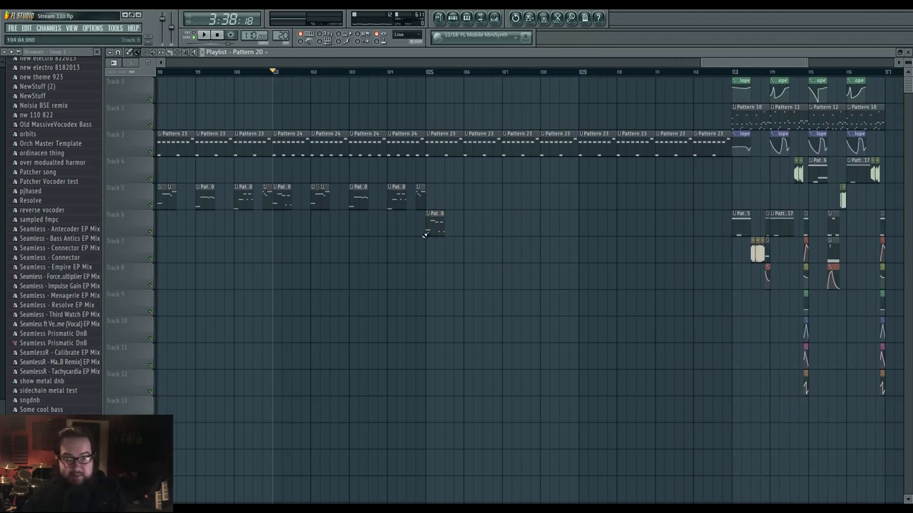
left_click(426, 74)
key("space")
scroll(434, 231, "up", 4)
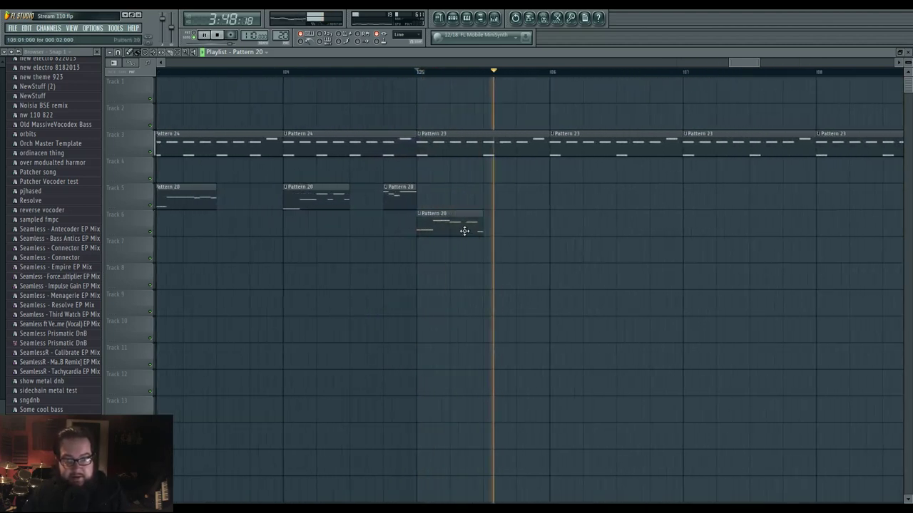
- Shorten the Pattern 20 clip at bar 105 on Track 6 to one beat and replay it
key("space")
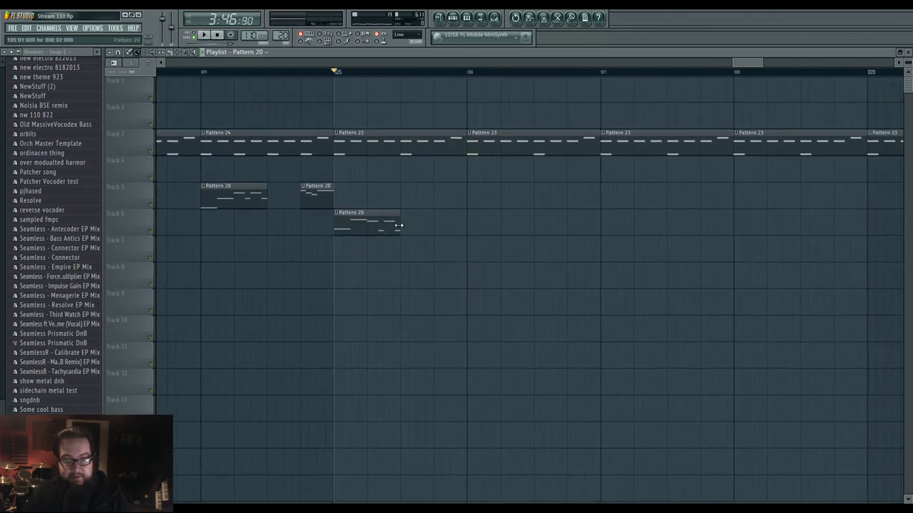
key("space")
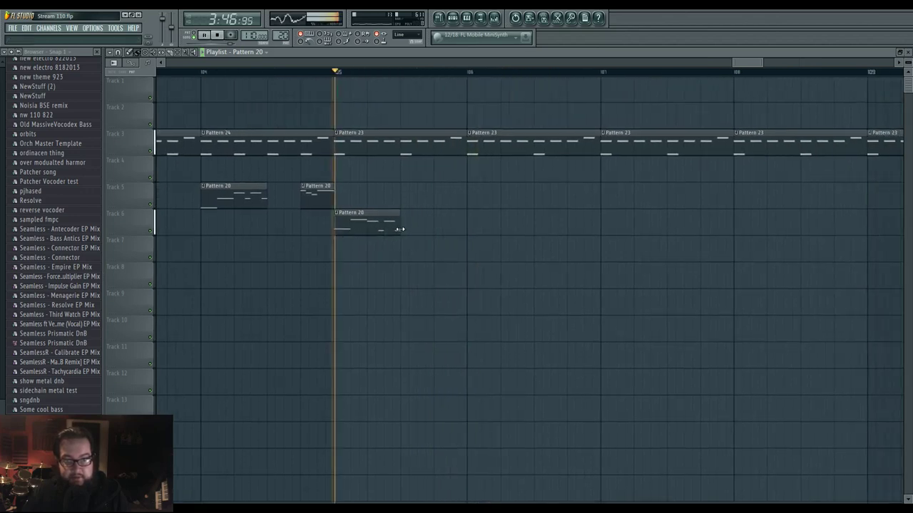
key("space")
left_click_drag(399, 229, 365, 229)
key("space")
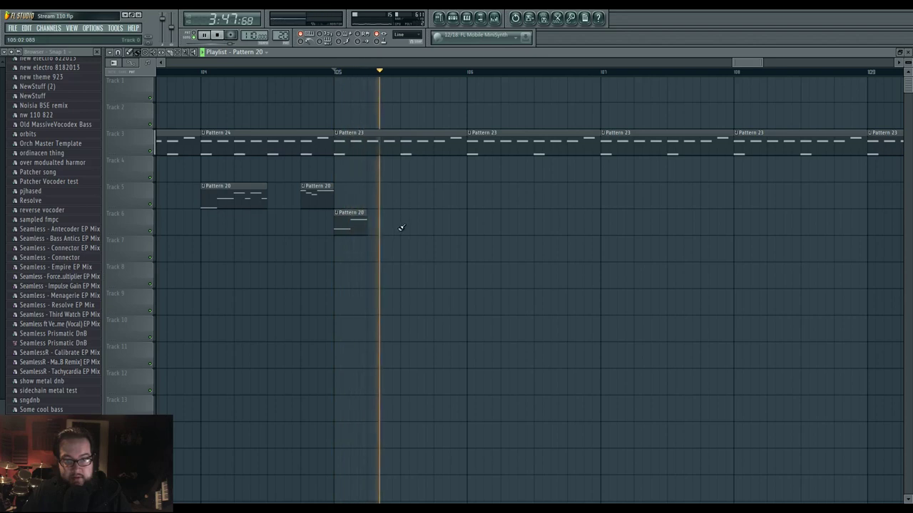
- Add one-beat Pattern 20 excerpts on the last beat of bar 105 and at bar 106 on Track 6, and play from bar 105
key("space")
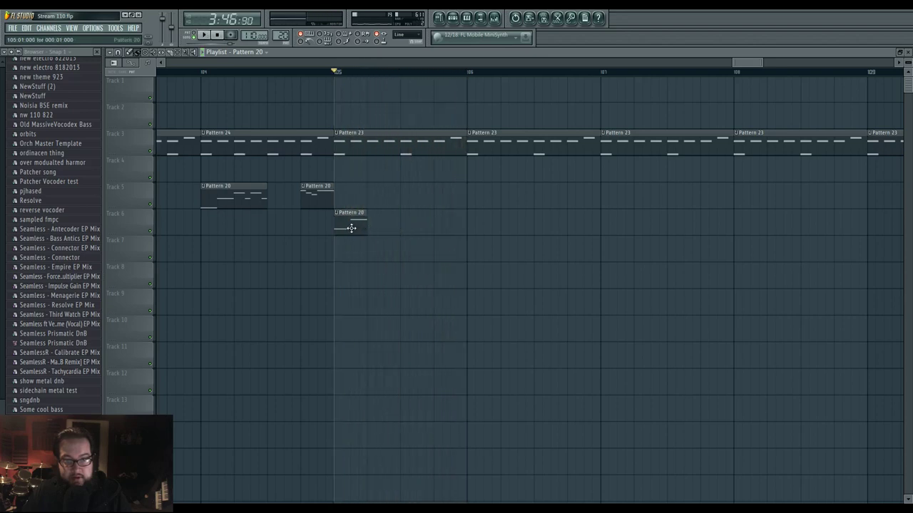
left_click_drag(465, 225, 598, 223)
scroll(598, 224, "down", 2)
left_click_drag(310, 211, 452, 213)
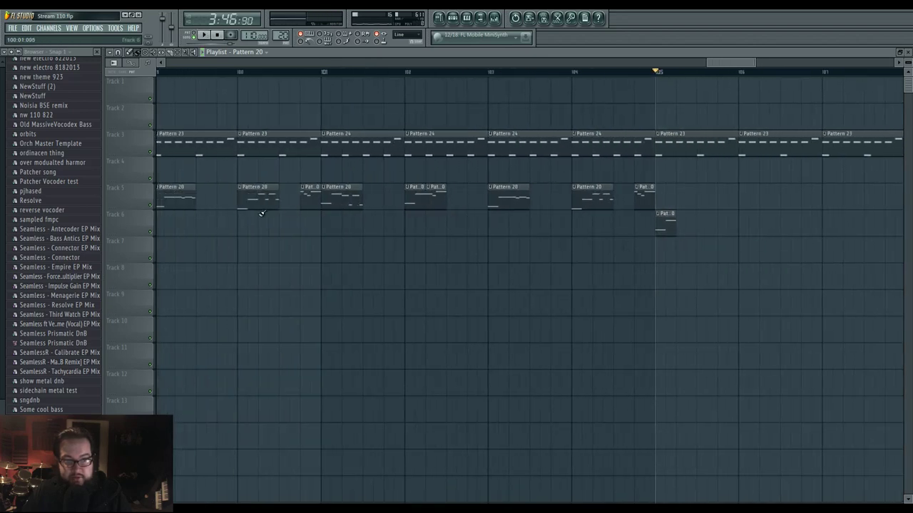
left_click_drag(278, 209, 470, 210)
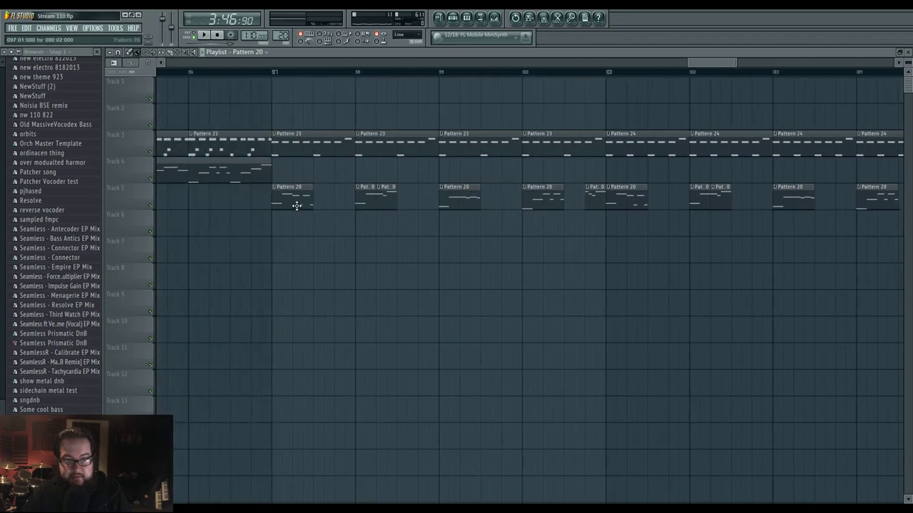
mouse_move(574, 221)
left_mouse_down()
mouse_move(247, 229)
mouse_move(436, 236)
left_mouse_up()
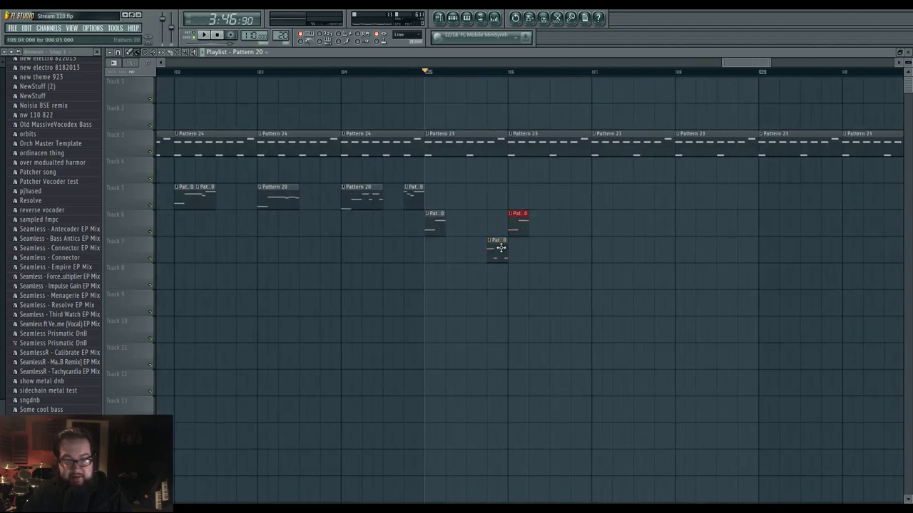
left_click_drag(501, 247, 501, 221)
key("space")
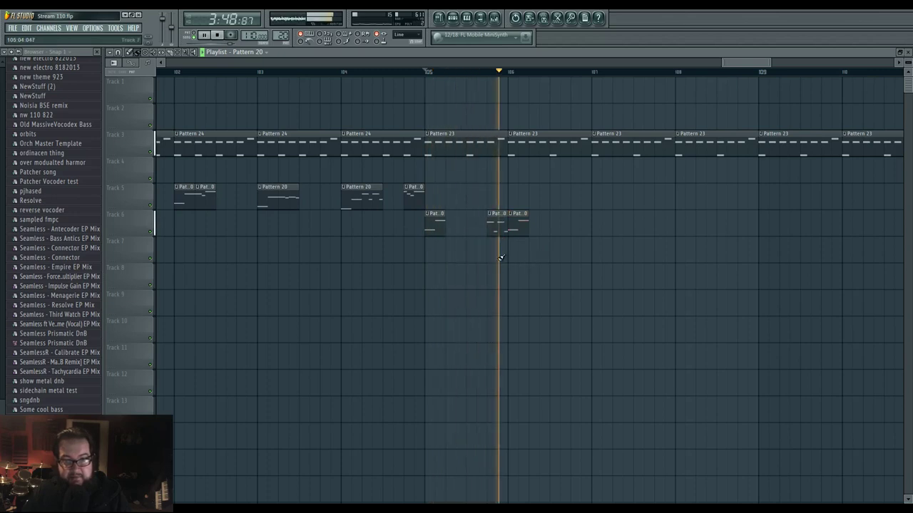
- Fill bars 105 to 112 on Track 3 with copies of the Pattern 24 clips and save the project as Stream 110_2.flp
scroll(501, 257, "down", 3)
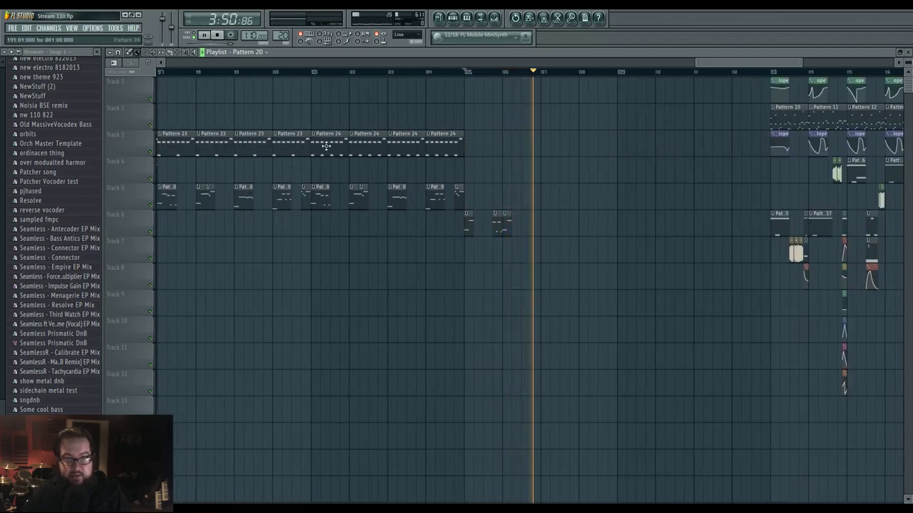
left_click_drag(326, 145, 467, 147)
key("ctrl+n")
key("ctrl+b")
key("ctrl+b")
key("ctrl+d")
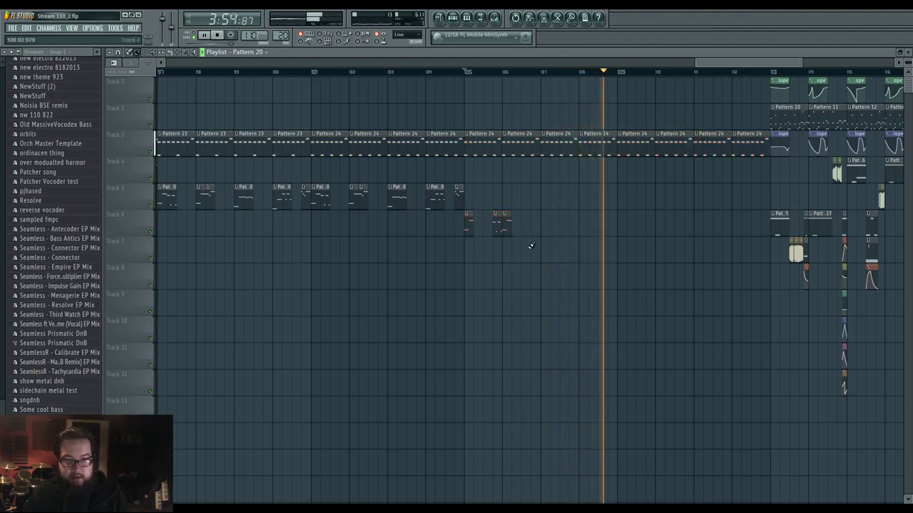
- Repeat the one-beat Pattern 20 excerpts around each bar line on Track 6 through the end of bar 110
left_click(496, 228, "ctrl")
key("ctrl+b")
left_click_drag(467, 222, 481, 281)
key("ctrl+b")
key("ctrl+b")
key("ctrl+d")
- Continue the repeating Pattern 20 excerpts on Track 6 through the last beat of bar 112
scroll(558, 276, "up", 3)
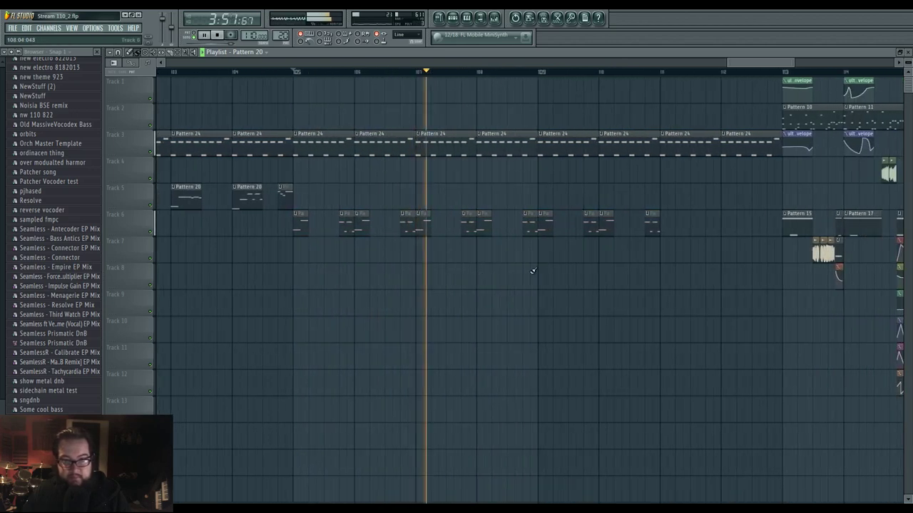
left_click_drag(533, 271, 426, 263)
mouse_move(426, 211)
left_mouse_down()
mouse_move(523, 239)
mouse_move(533, 232)
left_mouse_up()
key("ctrl+b")
key("ctrl+d")
left_click_drag(517, 280, 566, 271)
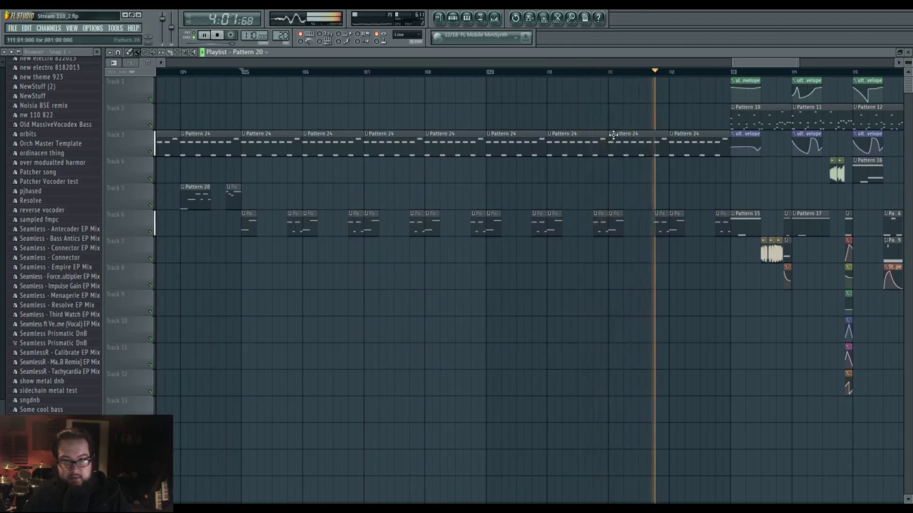
- Delete the Pattern 24 clip at bar 112, stretch the bar 111 clip to two bars and make it unique
right_click(675, 141)
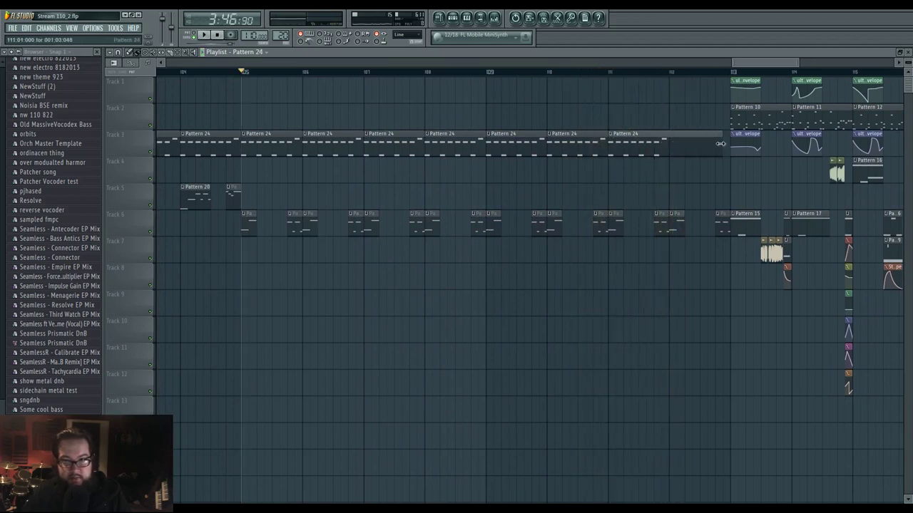
left_click(612, 139)
left_click(640, 186)
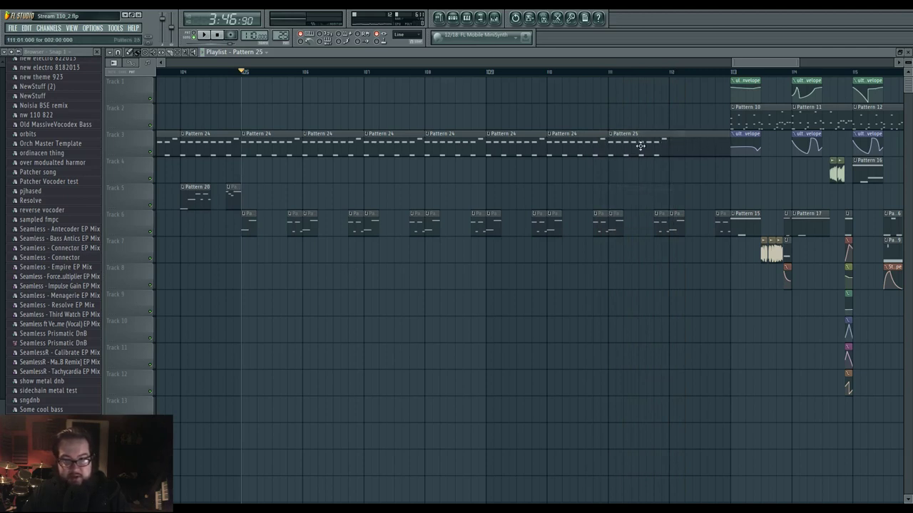
- Write a two-bar Superior Drummer 2 fill of C3, G#3 and A#3 notes in the bar 111 clip and audition it
double_click(640, 147)
scroll(338, 285, "down", 3)
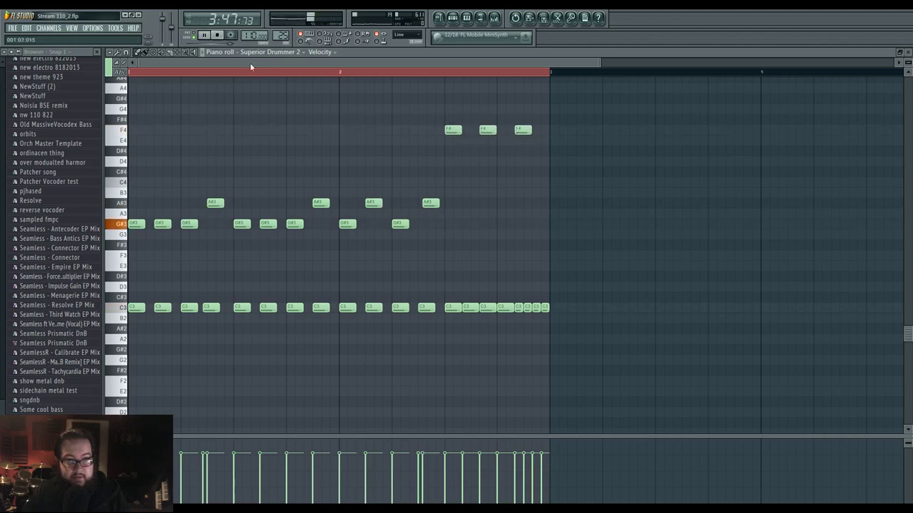
key("space")
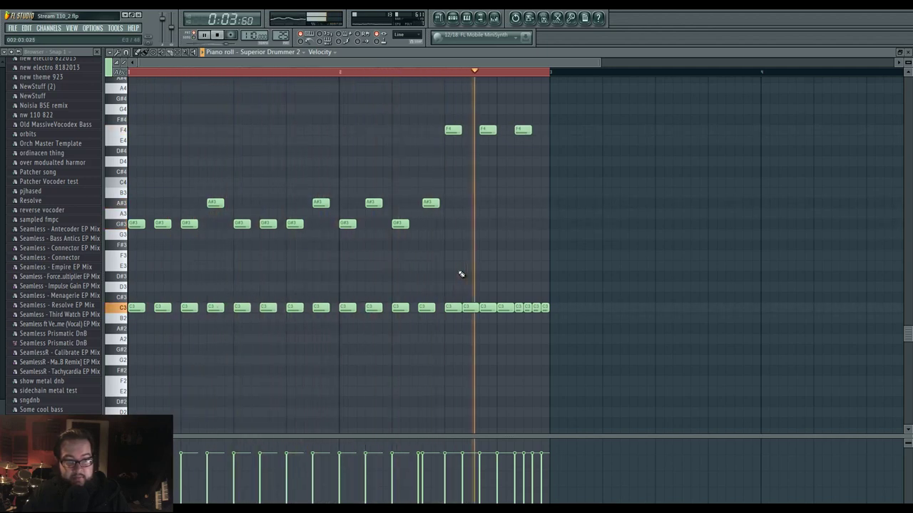
key("space")
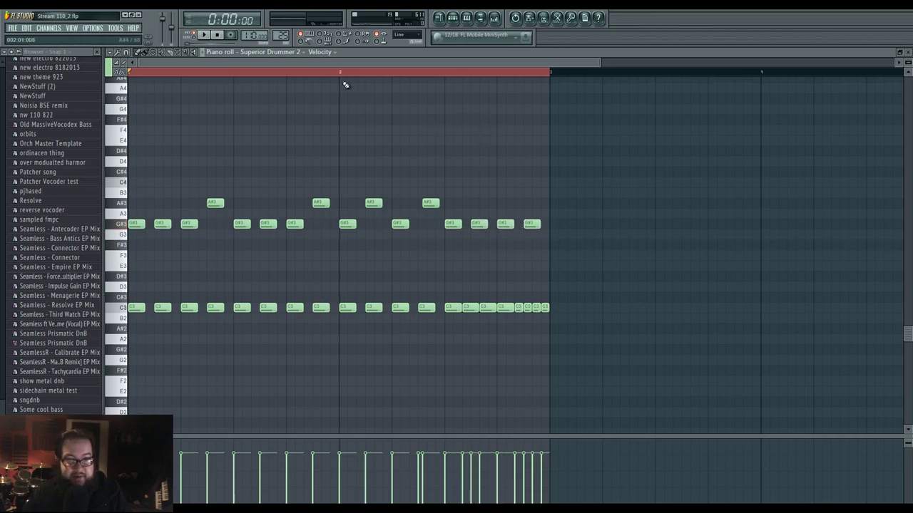
- Pack the fill's last two beats with short, evenly spaced C3 notes, delete the final two and audition the result
key("space")
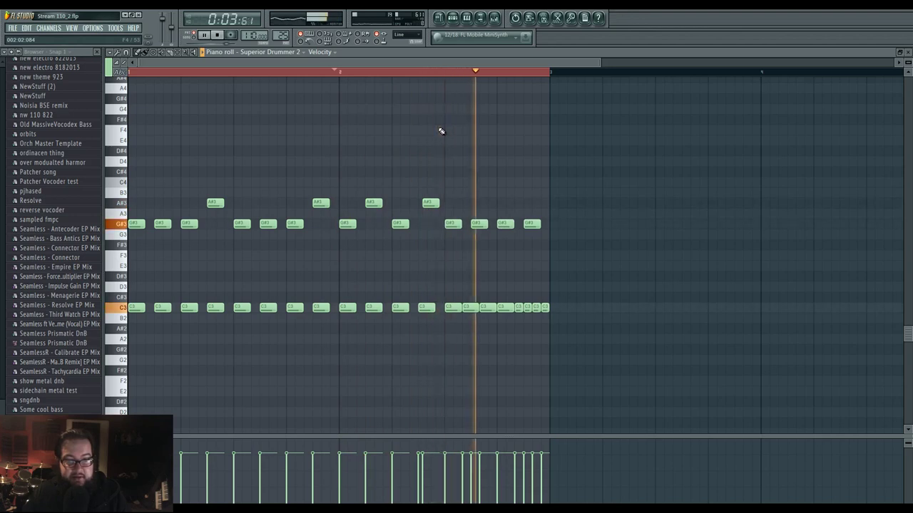
key("space")
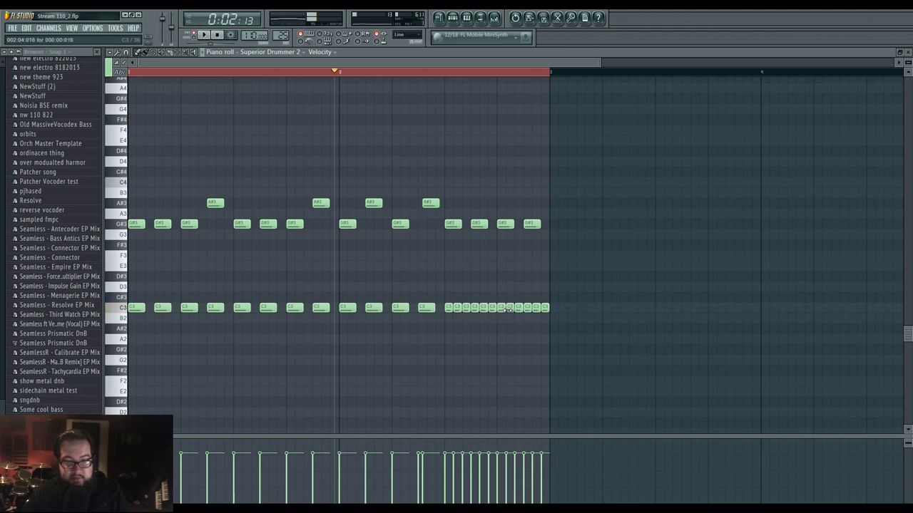
key("space")
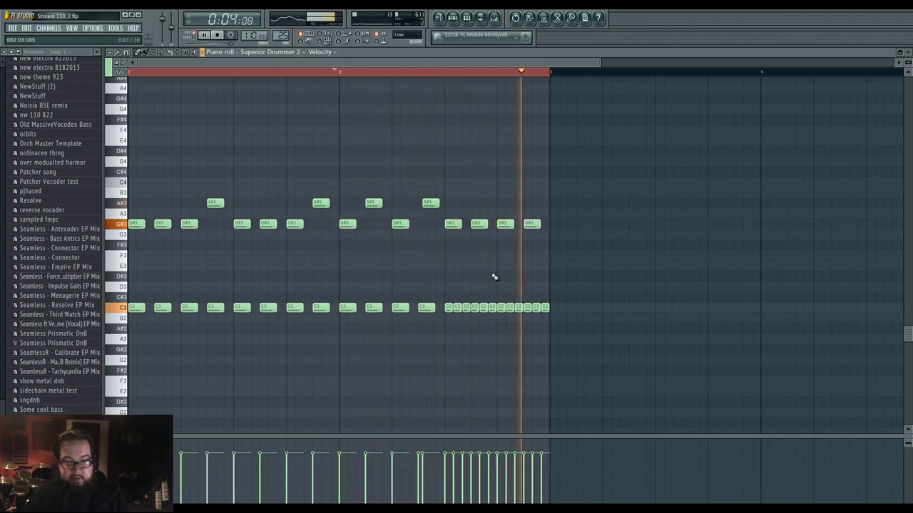
right_click(545, 307)
right_click(536, 308)
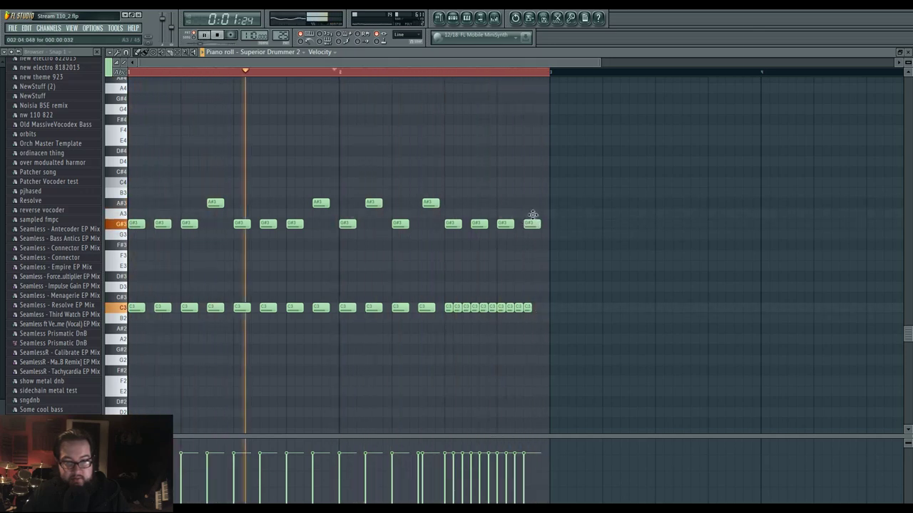
- Raise the G#3 hit in the second bar's third beat to A#3 and end the fill with D3 and A#4 notes
left_click_drag(532, 218, 533, 203)
left_click_drag(477, 222, 478, 203)
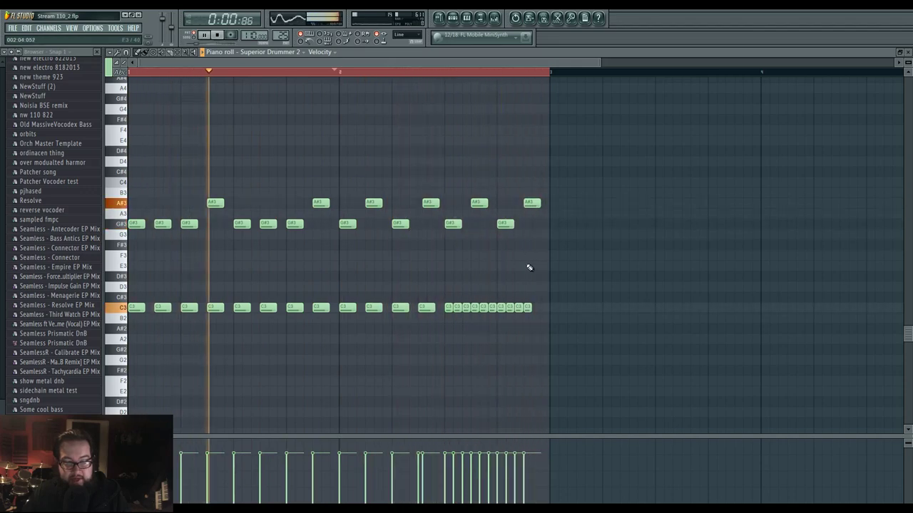
left_click_drag(531, 203, 532, 286)
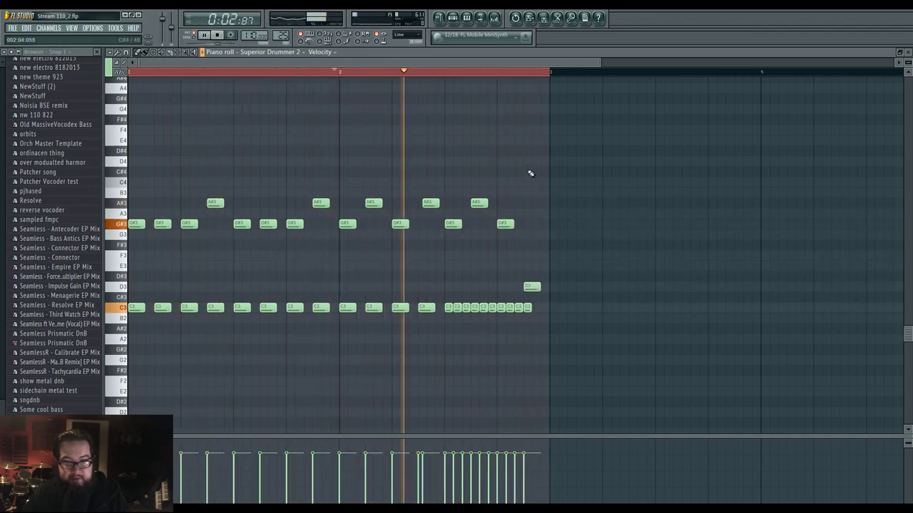
scroll(534, 183, "up", 3)
- Replay the drum fill, shape its note velocities into a gradual rise across both bars, and return to the playlist
key("space")
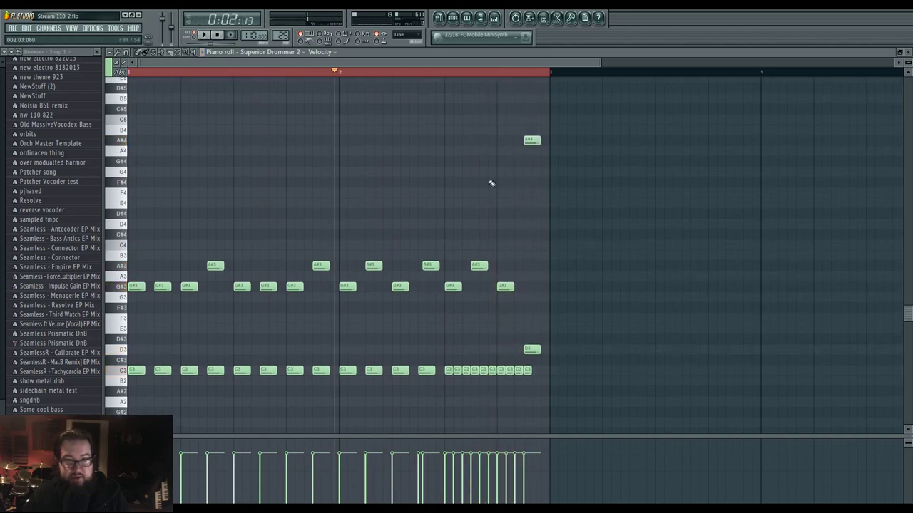
key("space")
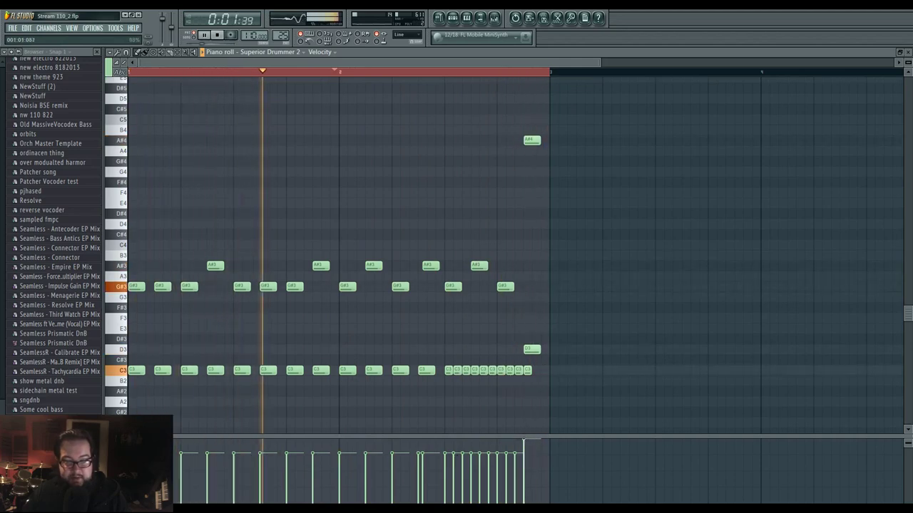
mouse_move(129, 453)
left_mouse_down()
mouse_move(542, 448)
mouse_move(533, 435)
left_mouse_up()
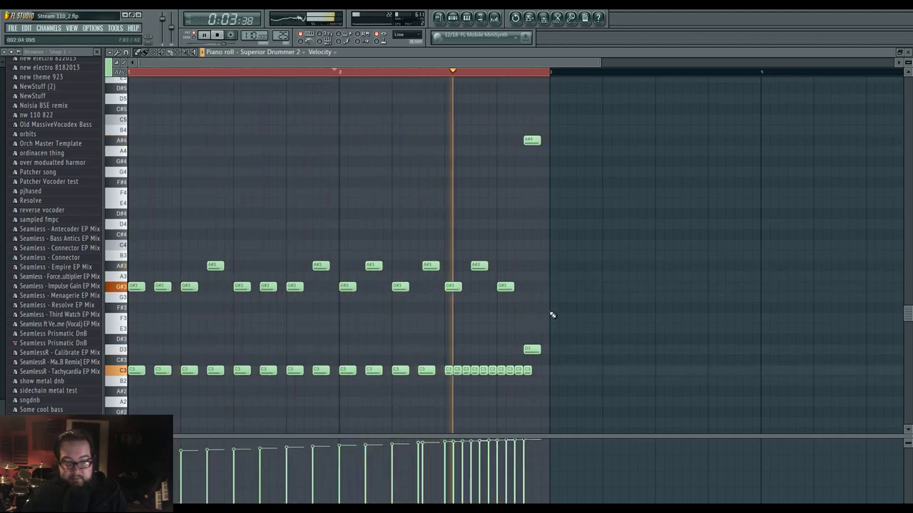
key("F5")
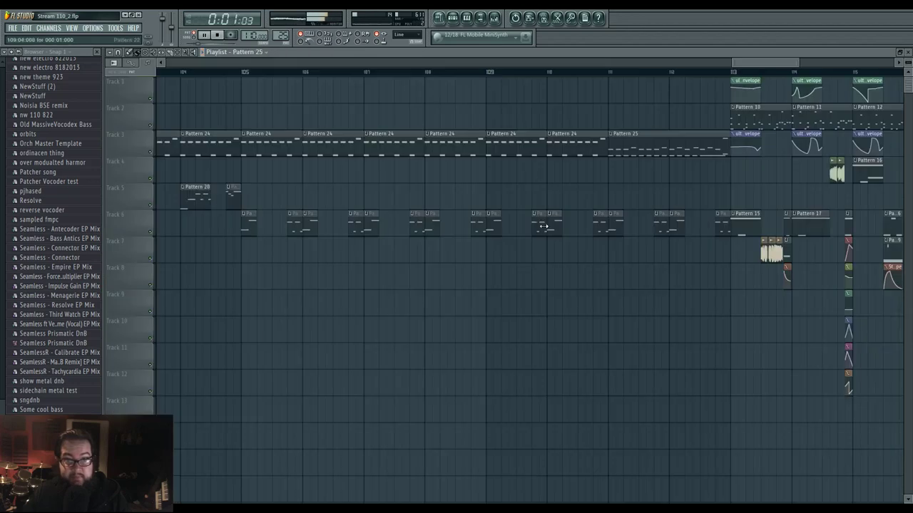
- Move all Pattern 20 excerpts between bars 105 and 113 from Track 6 up to Track 5
scroll(432, 298, "down", 5)
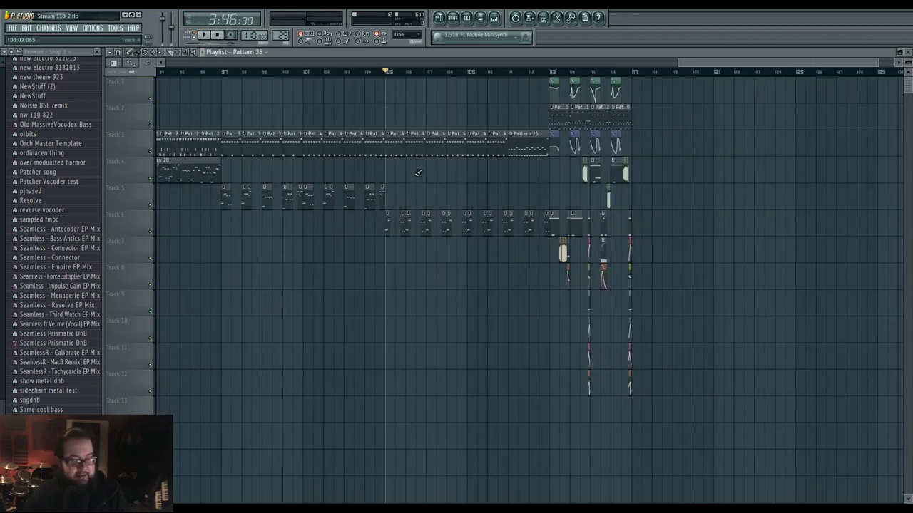
left_click_drag(417, 175, 599, 191)
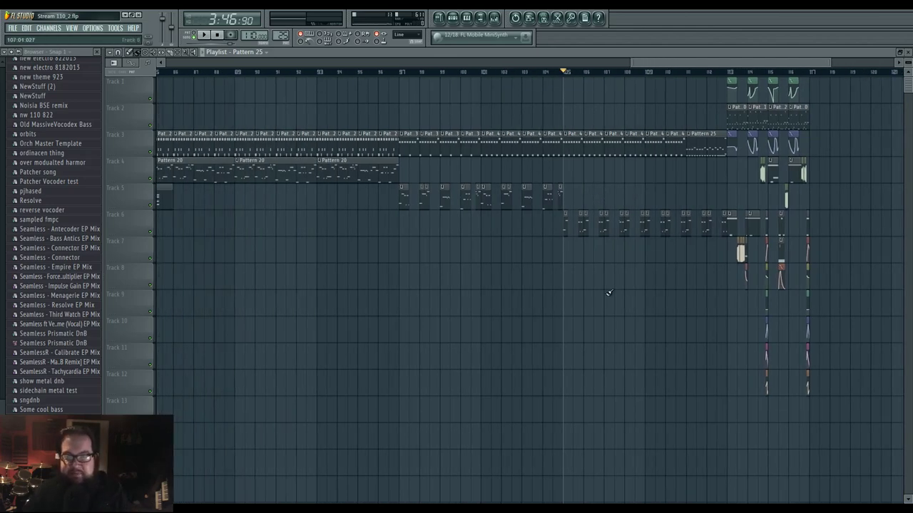
scroll(608, 292, "up", 3)
left_click_drag(474, 238, 713, 239)
left_click_drag(513, 220, 513, 192)
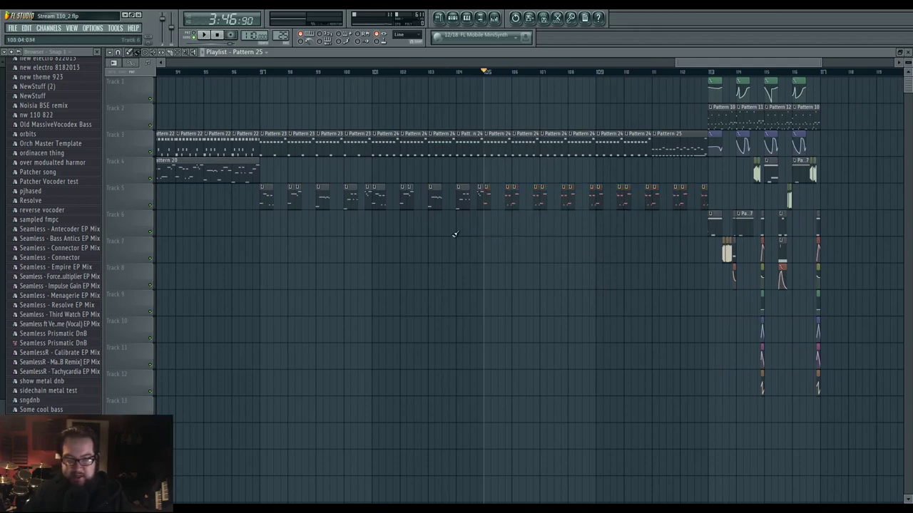
- Play briefly from bar 81, stop, and mute the Pattern 26 clip on Track 5
scroll(537, 231, "down", 5)
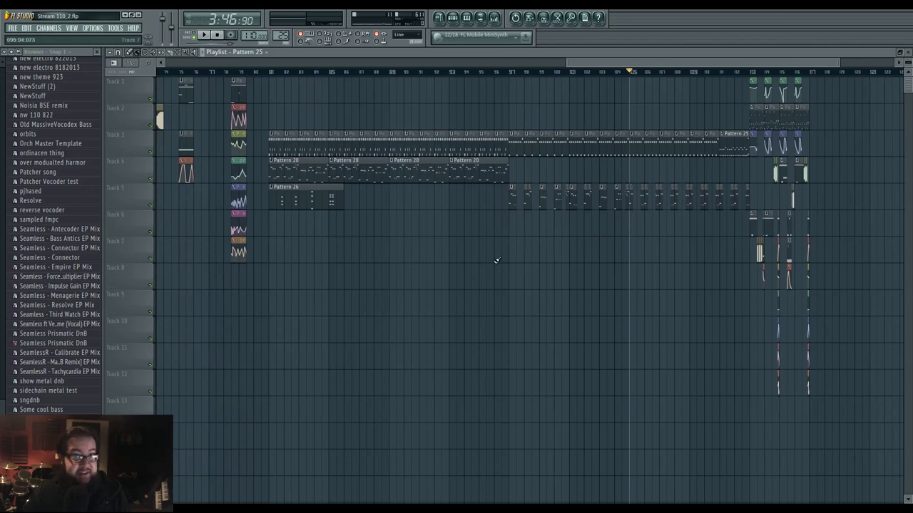
scroll(563, 225, "right", 2)
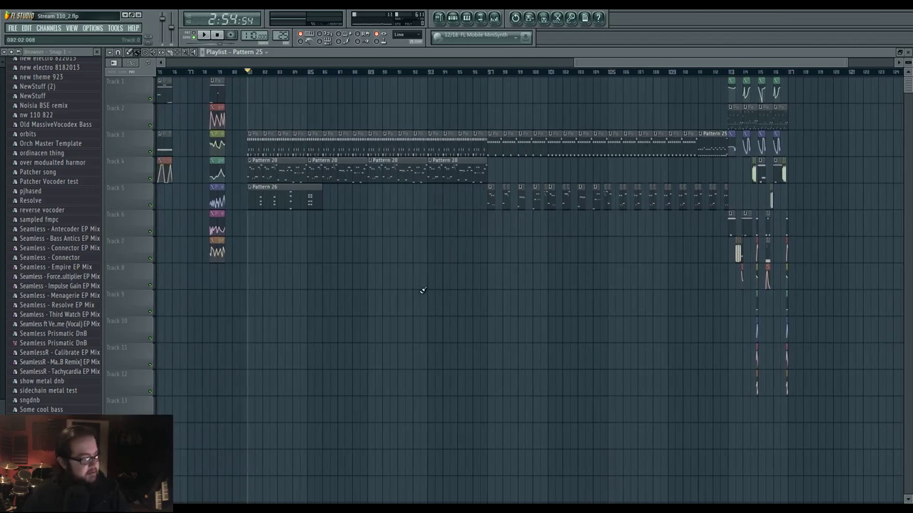
key("space")
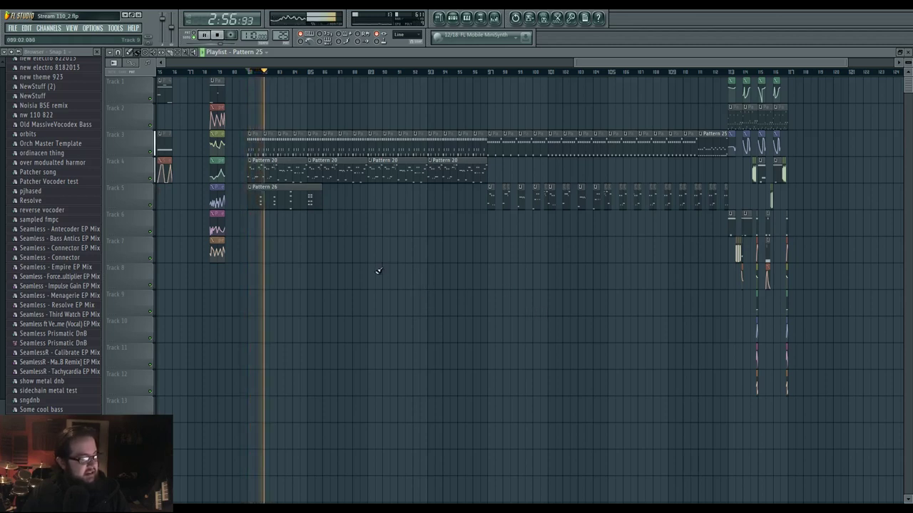
key("space")
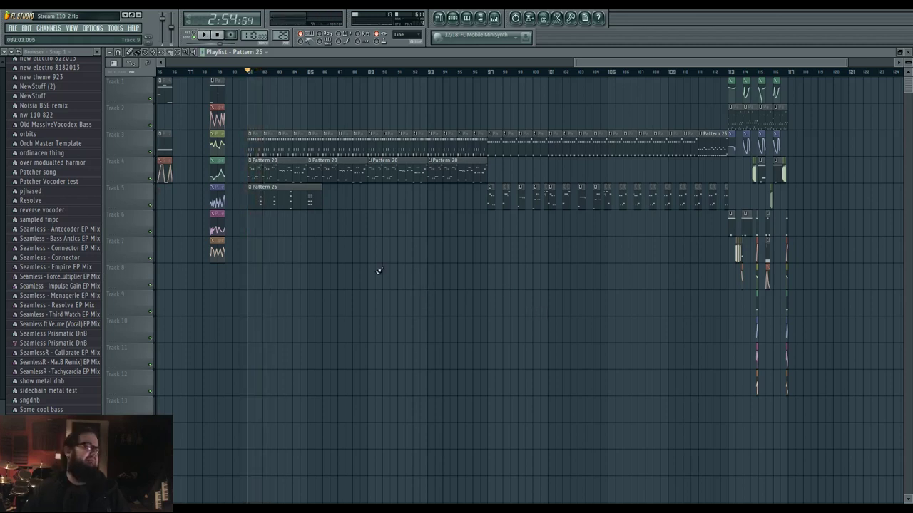
right_click(278, 198, "alt")
- Listen through the arrangement from bar 81 up to the drum fill at bar 111
key("space")
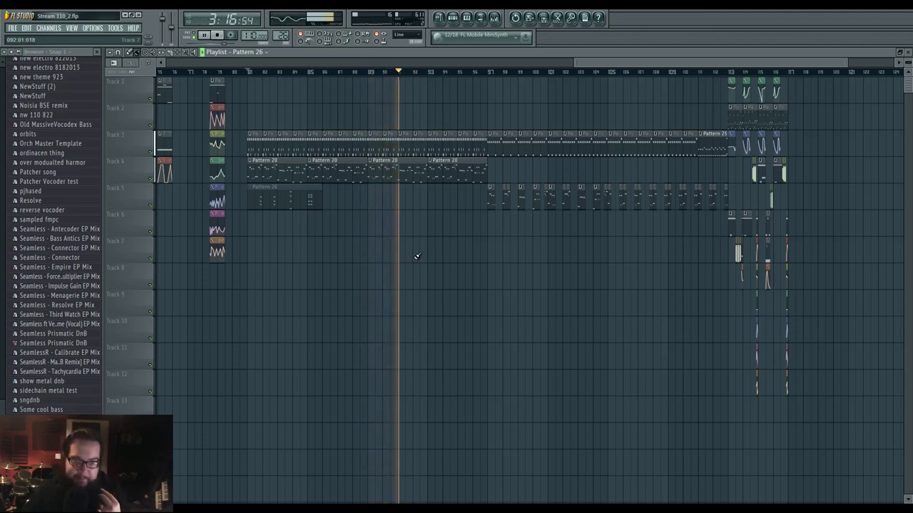
left_click_drag(479, 265, 422, 266)
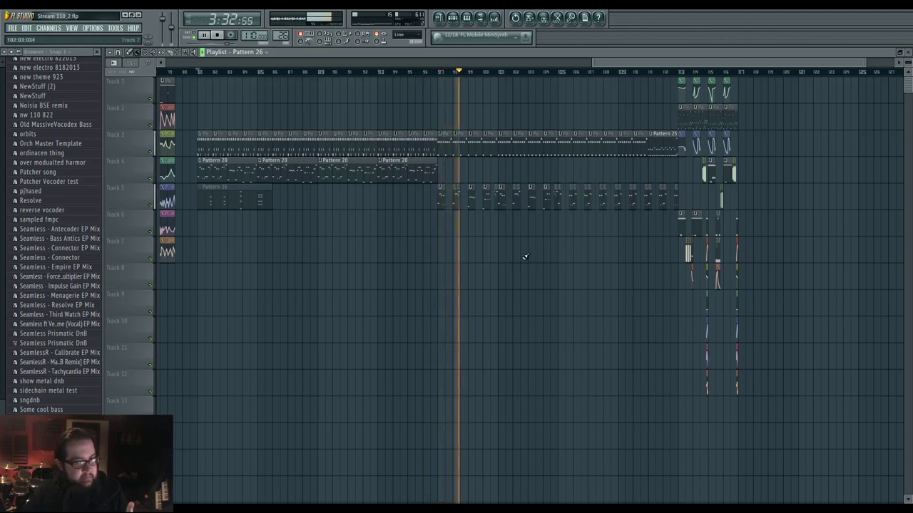
left_click_drag(552, 260, 481, 263)
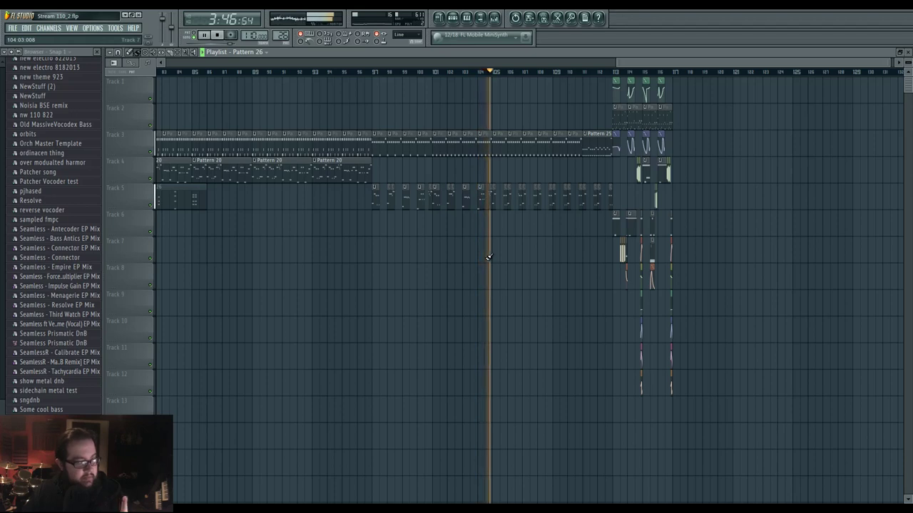
left_click_drag(545, 252, 438, 256)
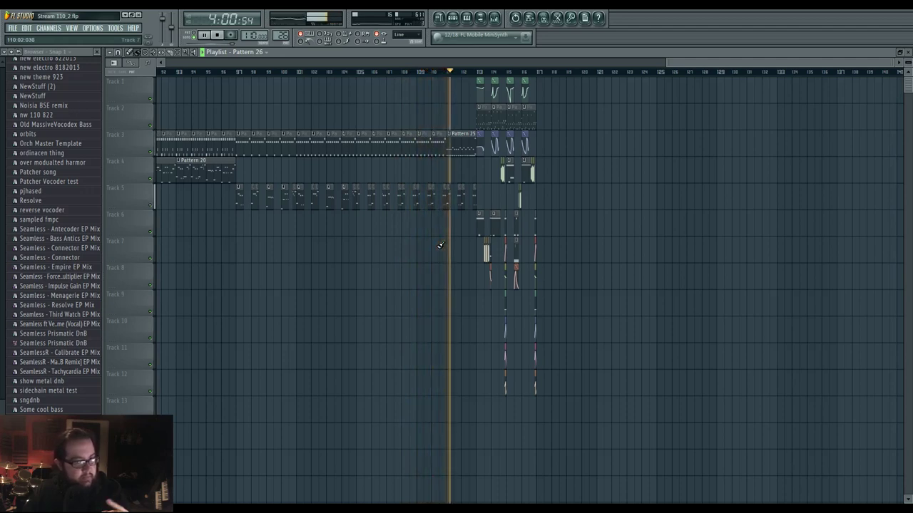
- Align the late A#3 hit in the fill's second bar with the C3 note, and replay the song from bar 111
double_click(452, 143)
left_click_drag(431, 266, 426, 266)
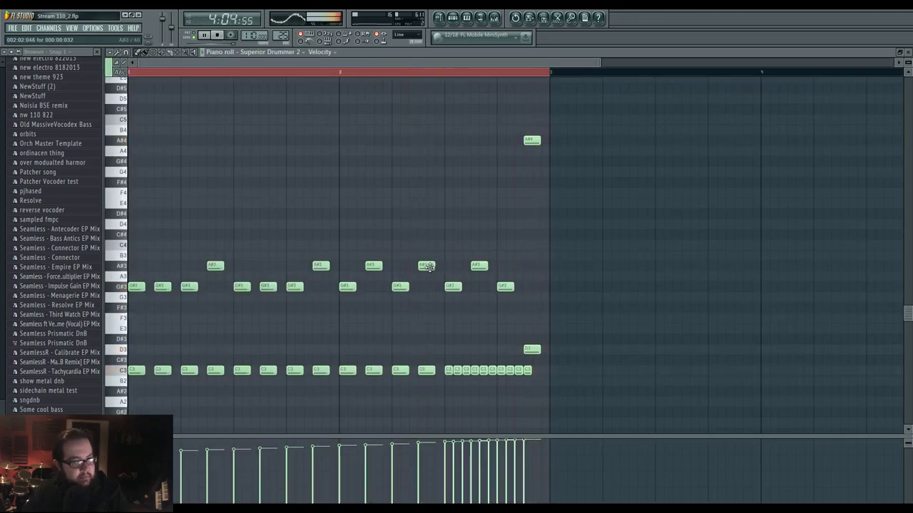
left_click(439, 20)
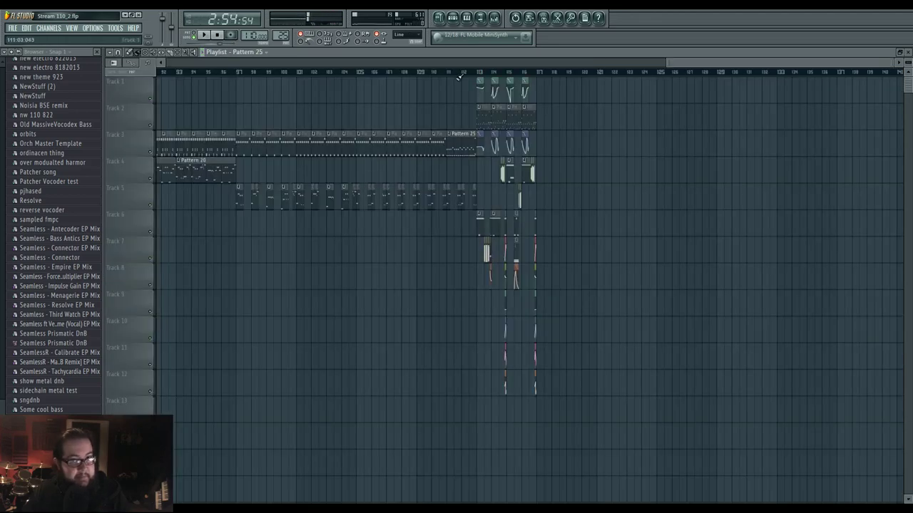
scroll(585, 201, "up", 3)
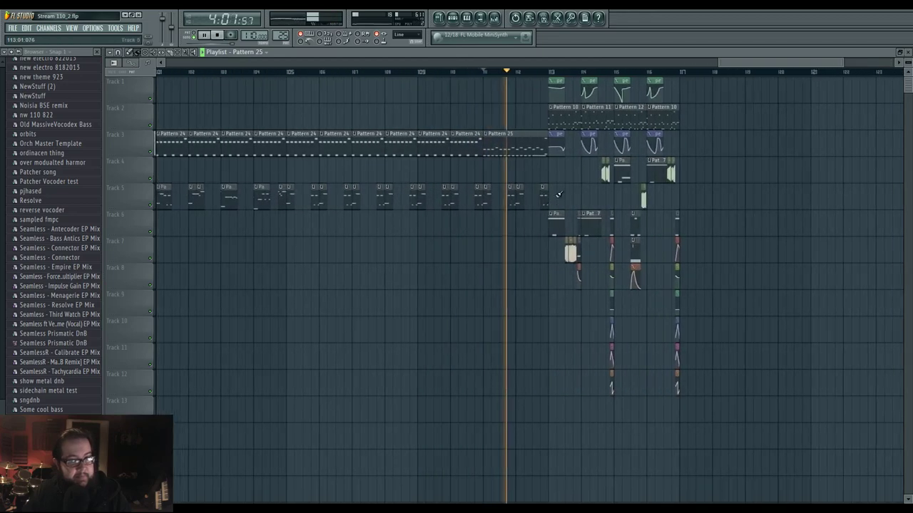
- Inspect the notes of the Track 6 pattern clip at bar 113 during playback, return to the playlist, and stop
left_click(548, 214)
left_click(552, 248)
left_click(548, 288)
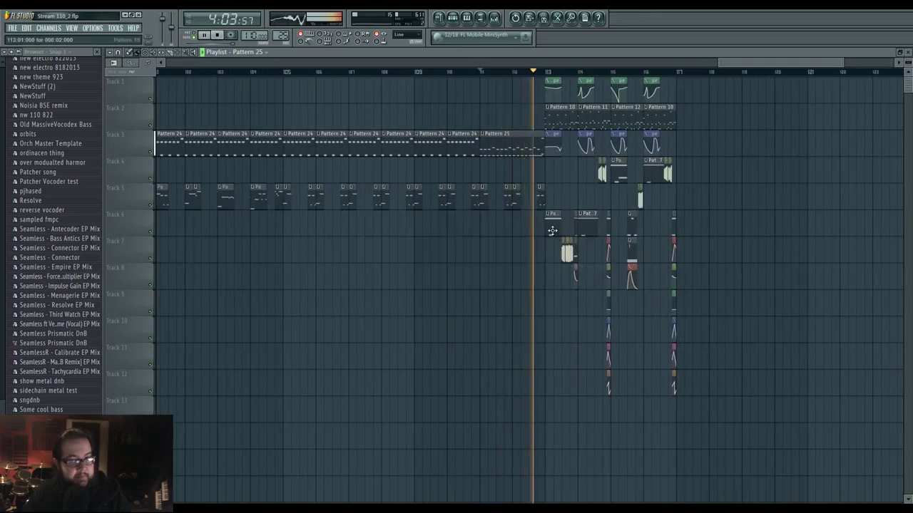
double_click(553, 229)
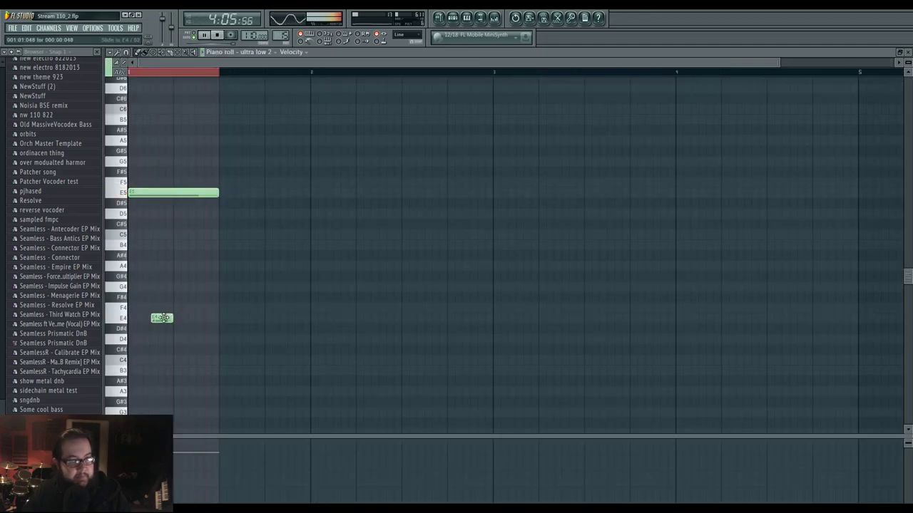
left_click(439, 17)
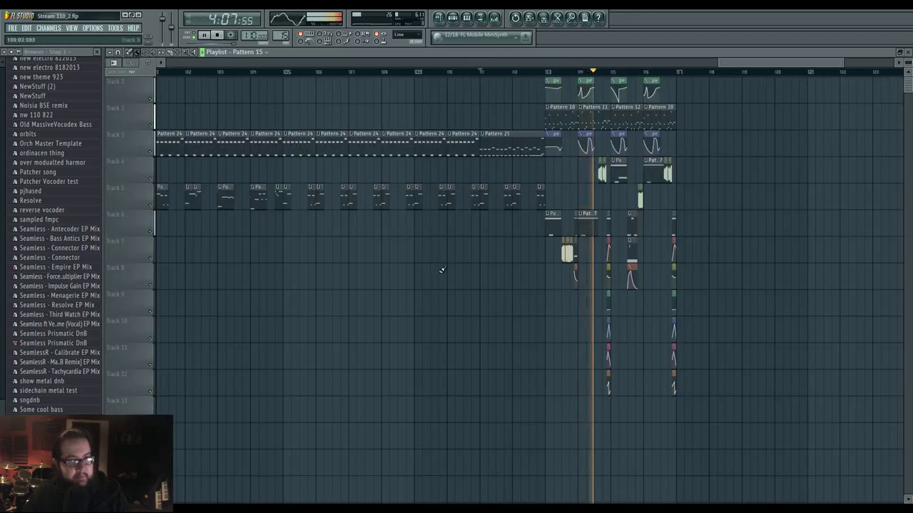
key("space")
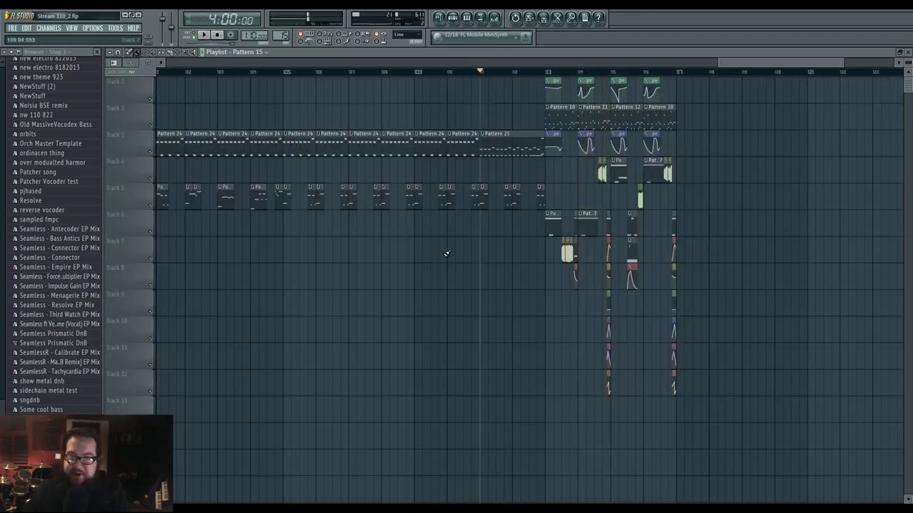
- Move all the chopped pattern clips between bars 97 and 113 from Track 5 up to Track 4
scroll(512, 269, "left", 2)
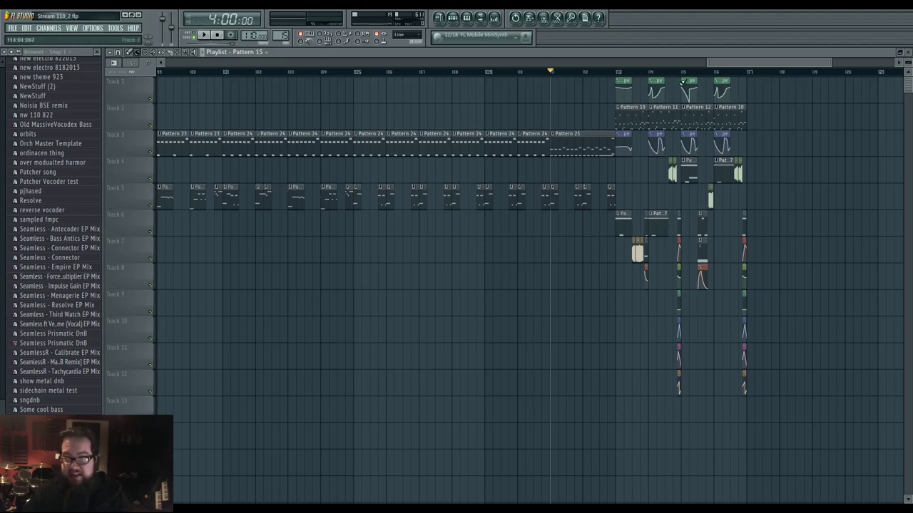
scroll(541, 285, "left", 1)
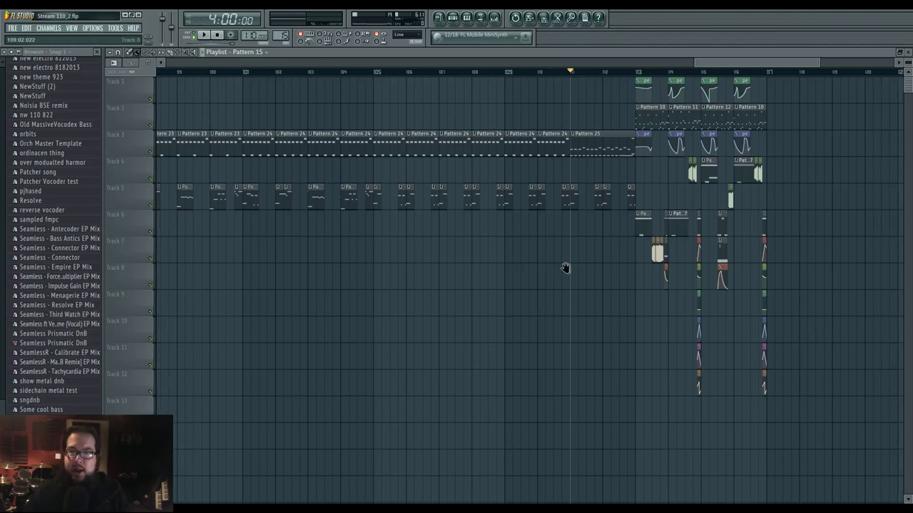
scroll(566, 265, "down", 4)
left_click_drag(565, 302, 570, 311)
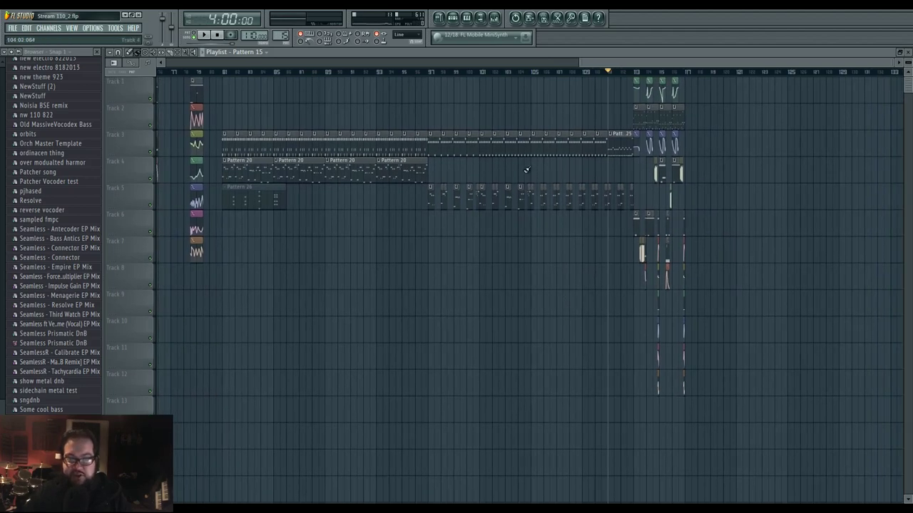
left_click_drag(420, 184, 632, 207)
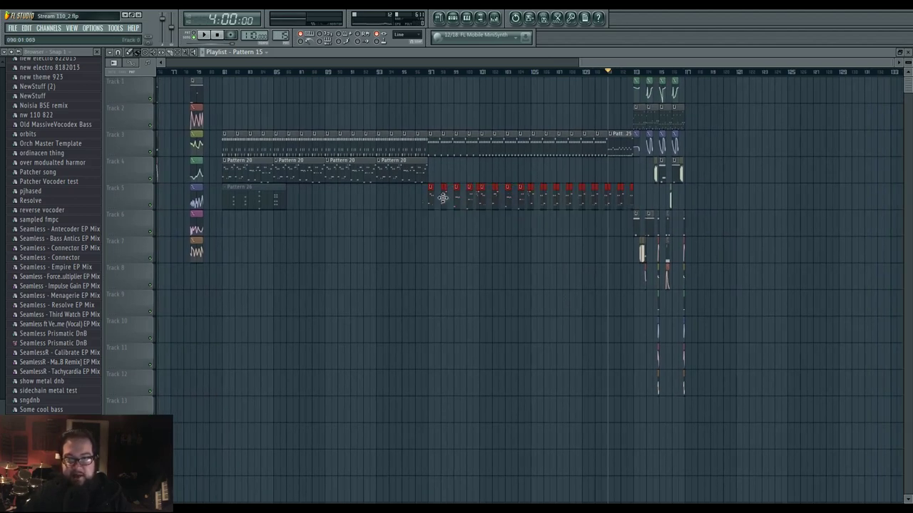
left_click_drag(442, 197, 443, 171)
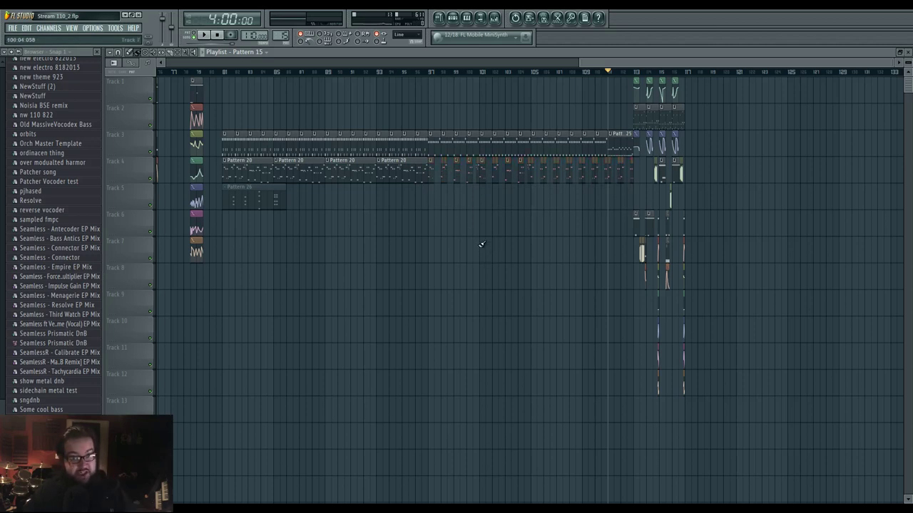
- Move the muted Pattern 26 clip at bar 81 from Track 5 down to Track 11
scroll(440, 224, "right", 3)
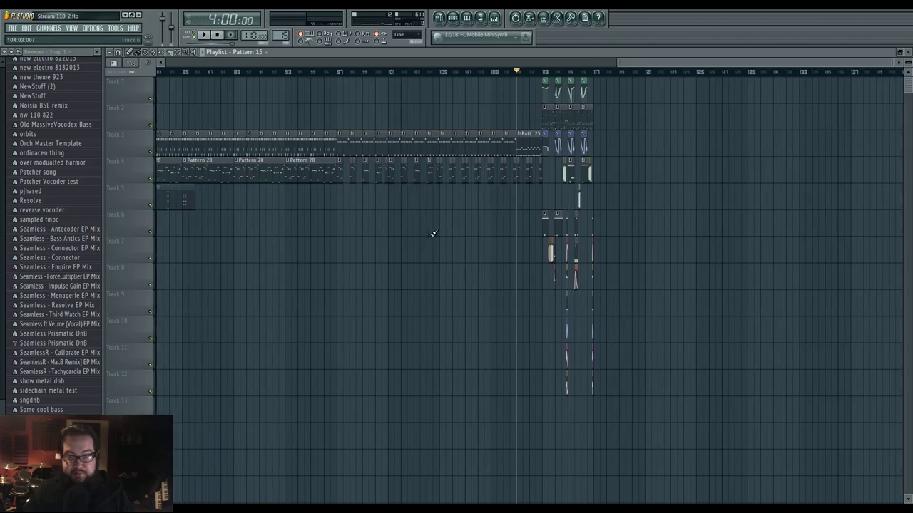
scroll(431, 227, "left", 3)
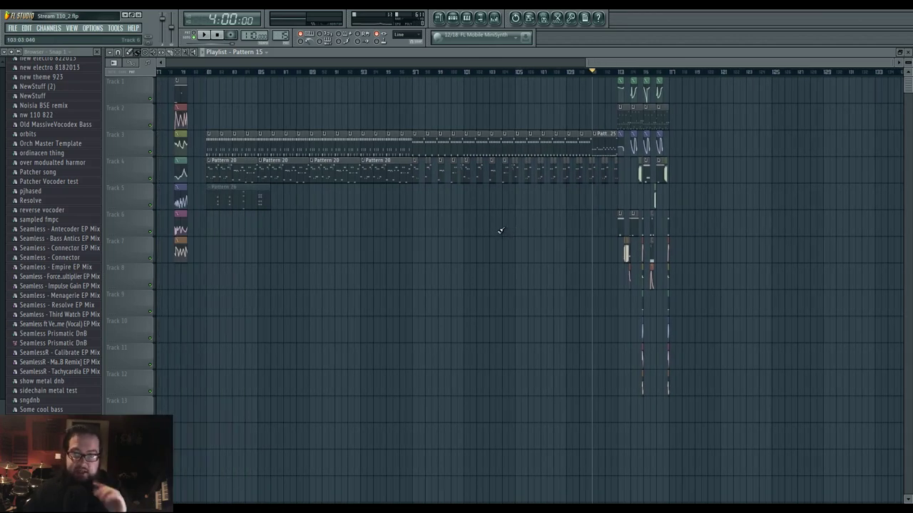
scroll(470, 239, "left", 4)
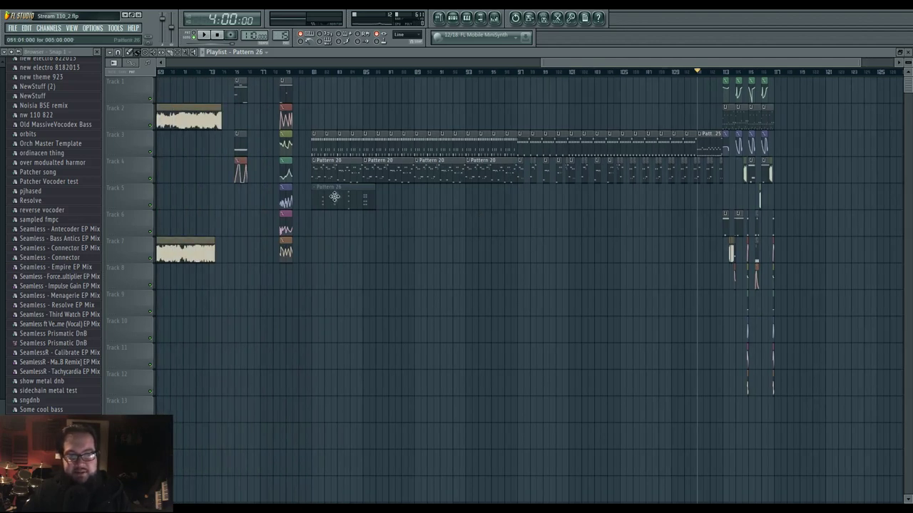
left_click_drag(335, 197, 348, 329)
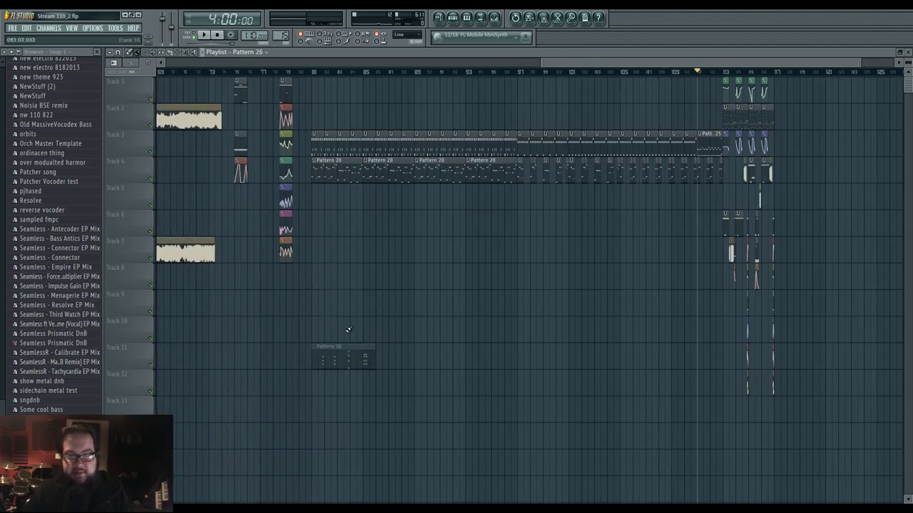
- Listen to the arrangement from bar 81, then stop playback
scroll(420, 271, "left", 1)
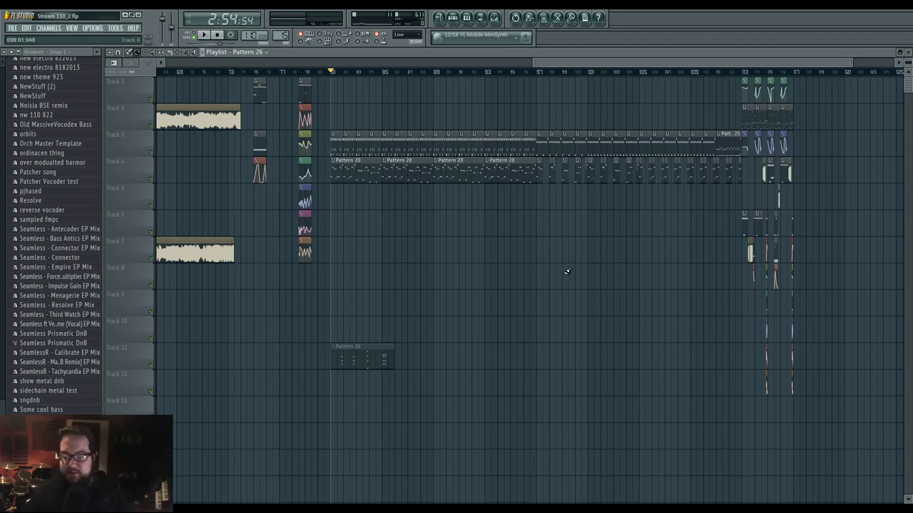
left_click_drag(569, 246, 509, 255)
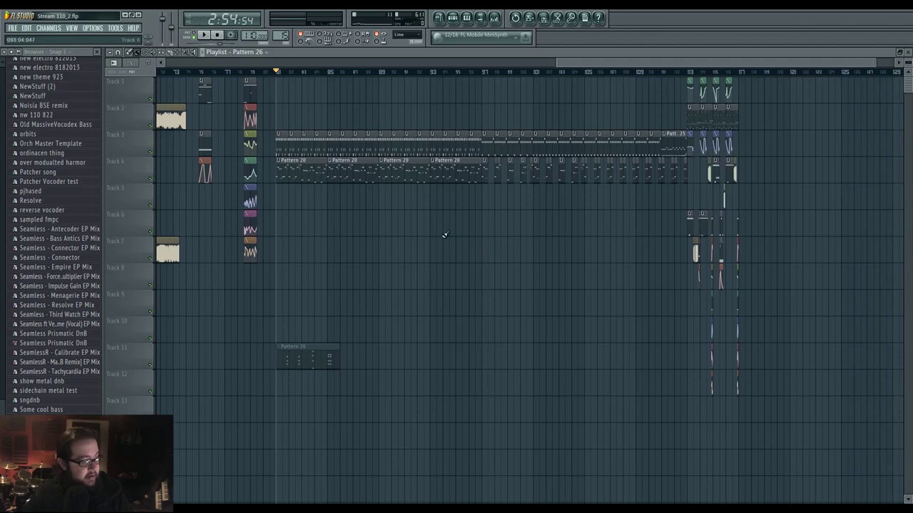
scroll(393, 236, "up", 1)
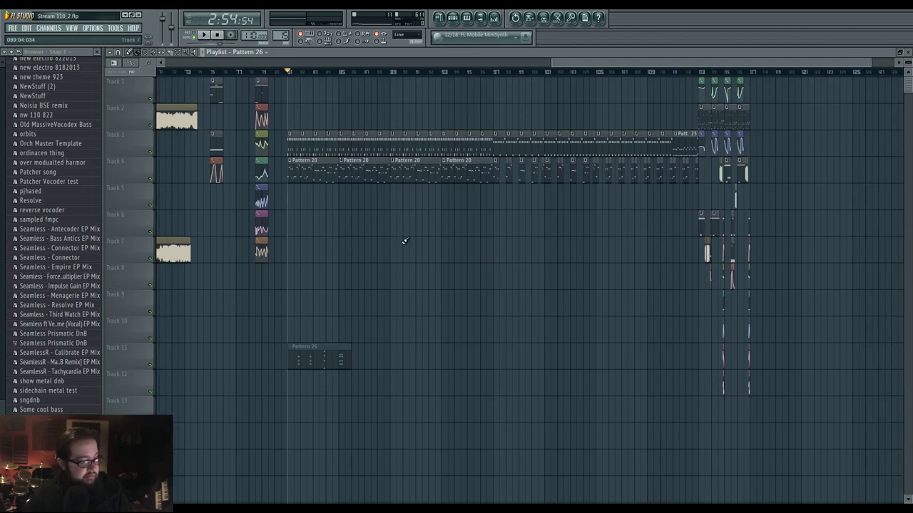
left_click_drag(460, 250, 393, 248)
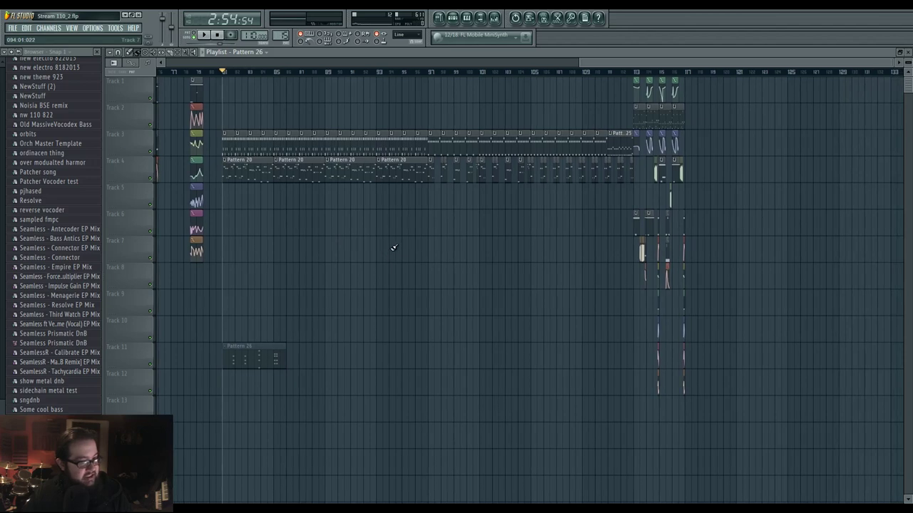
key("space")
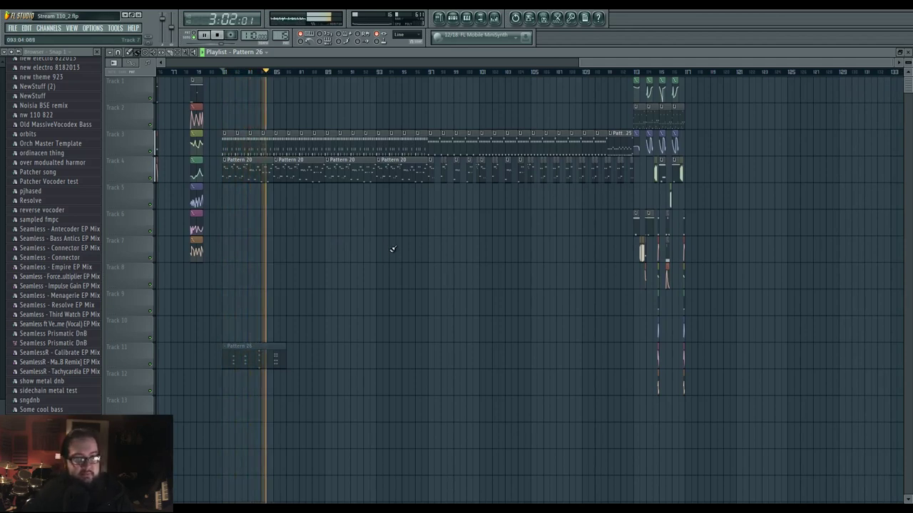
key("space")
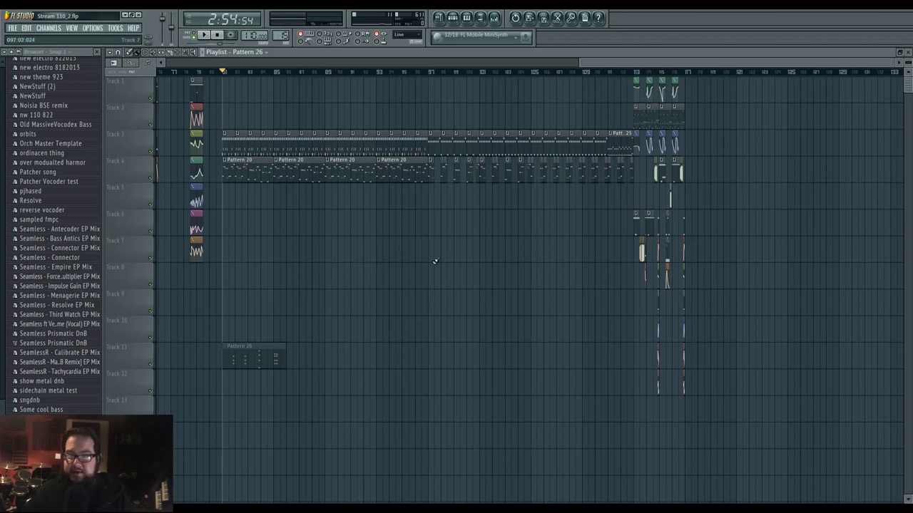
- Replay the section from bar 81, stop, and set the song position to bar 97
left_click_drag(410, 213, 457, 272)
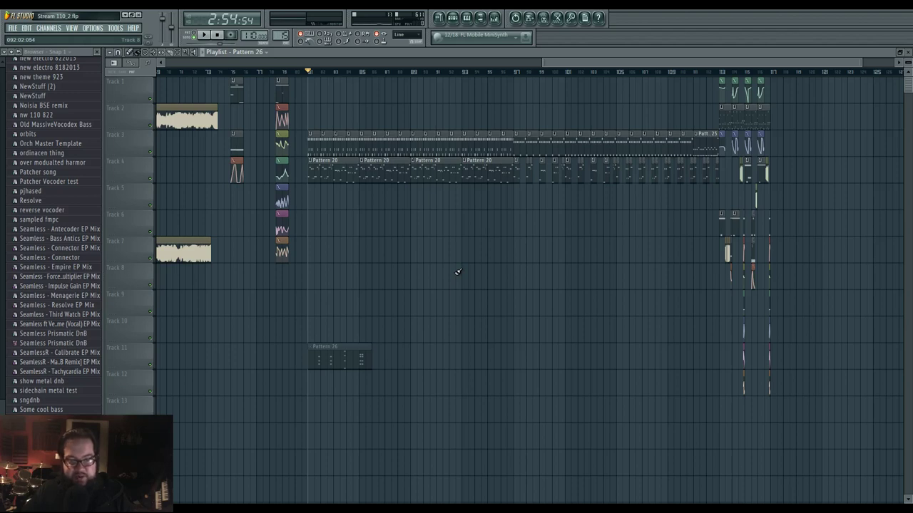
key("space")
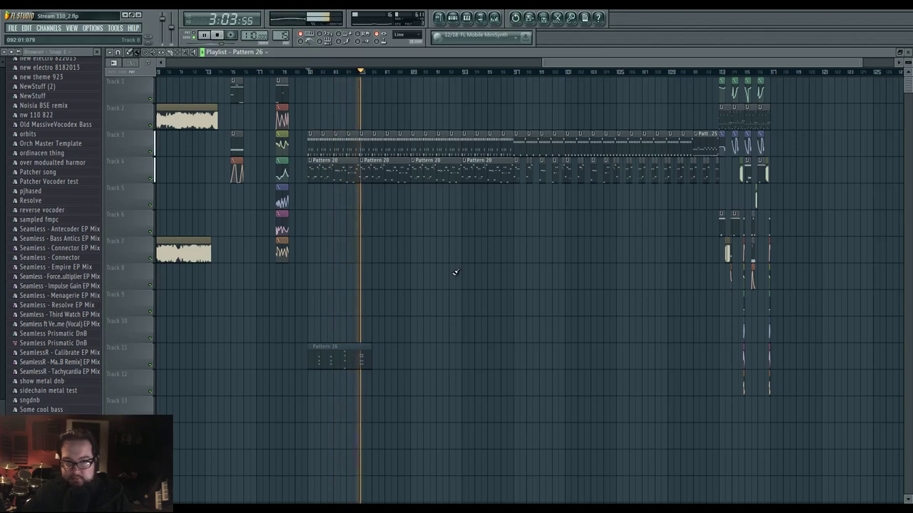
left_click(515, 74)
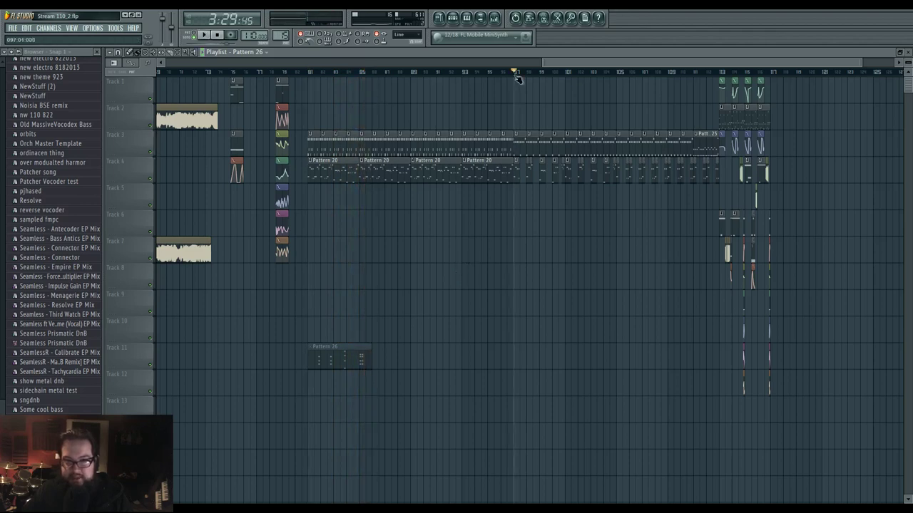
key("space")
- Add a new Sytrus instrument channel to the project
left_click(453, 17)
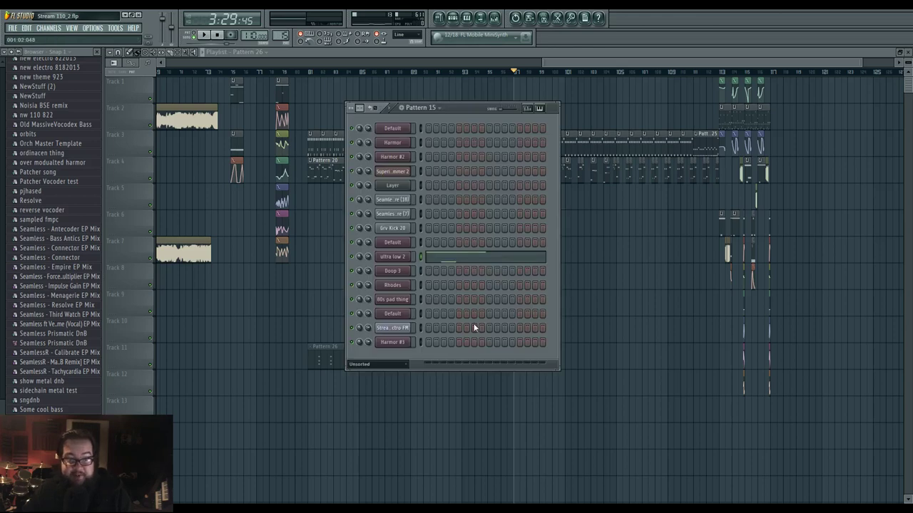
left_click(49, 28)
mouse_move(57, 37)
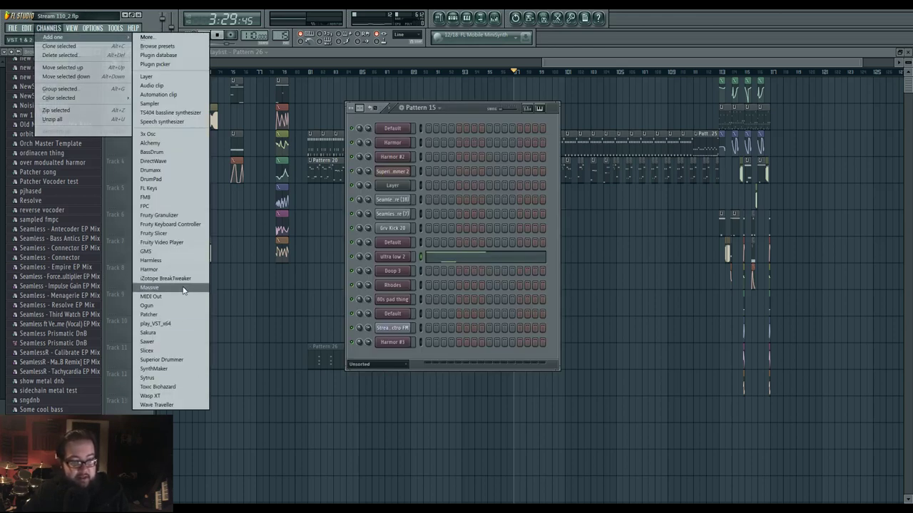
left_click(466, 362)
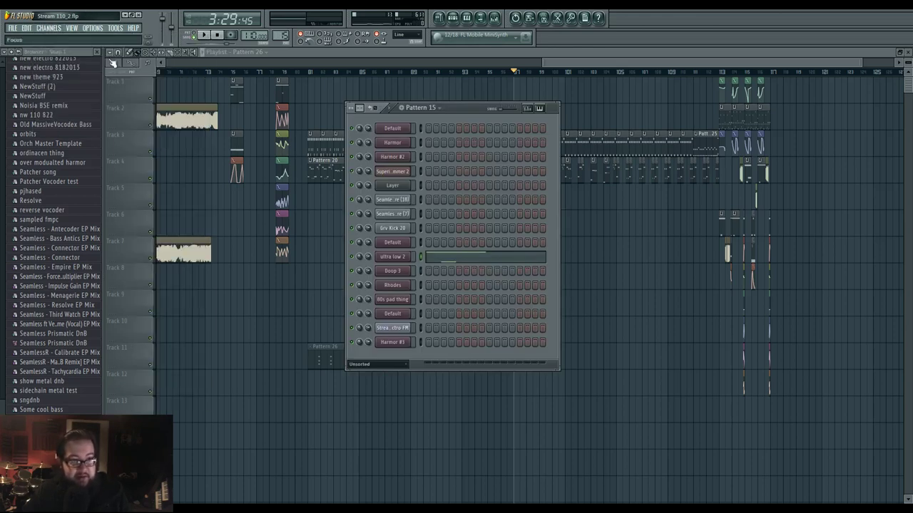
left_click(56, 30)
mouse_move(60, 37)
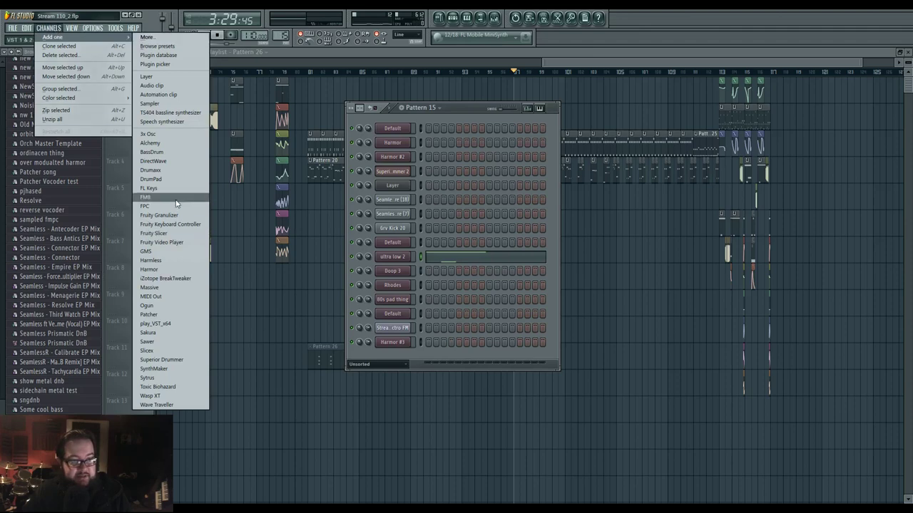
left_click(182, 377)
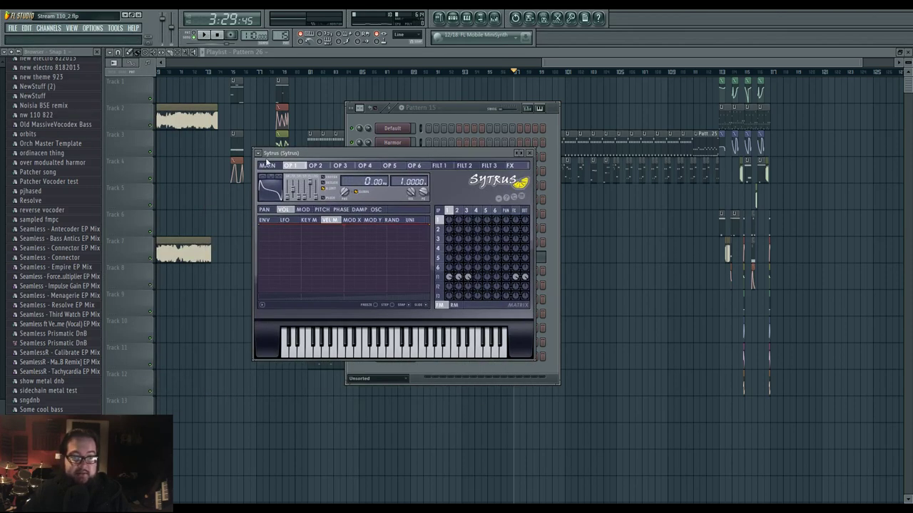
- Load the Default preset in the new Sytrus instrument
left_click(259, 154)
mouse_move(285, 177)
left_click(365, 298)
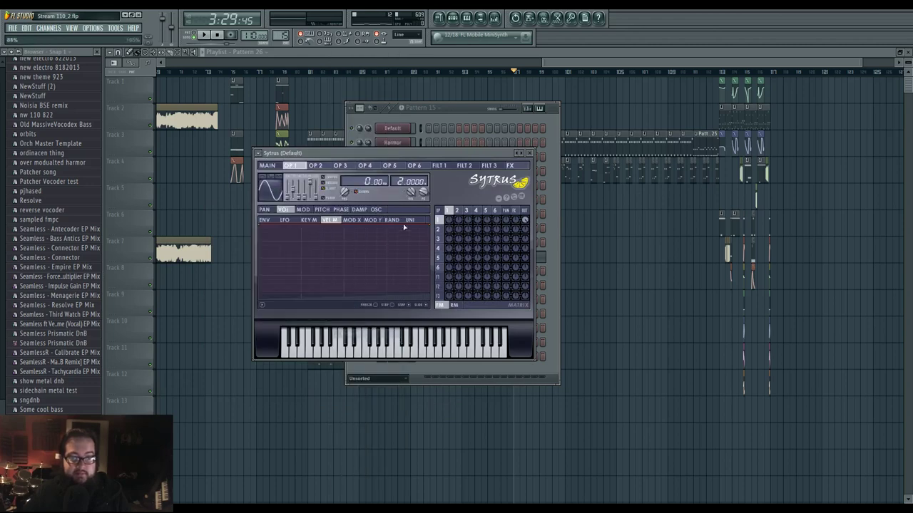
- Route the new Sytrus channel to mixer Insert 29
left_click(452, 19)
left_click(398, 357)
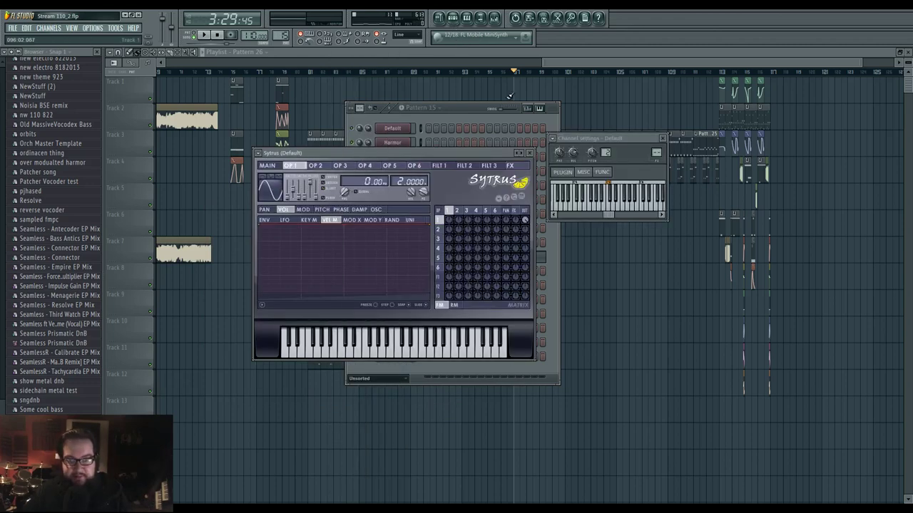
key("F9")
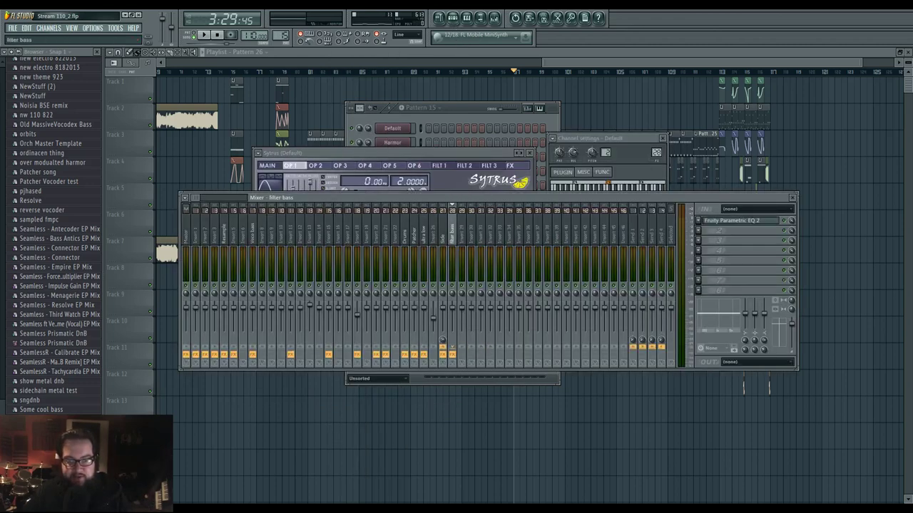
left_click(443, 349)
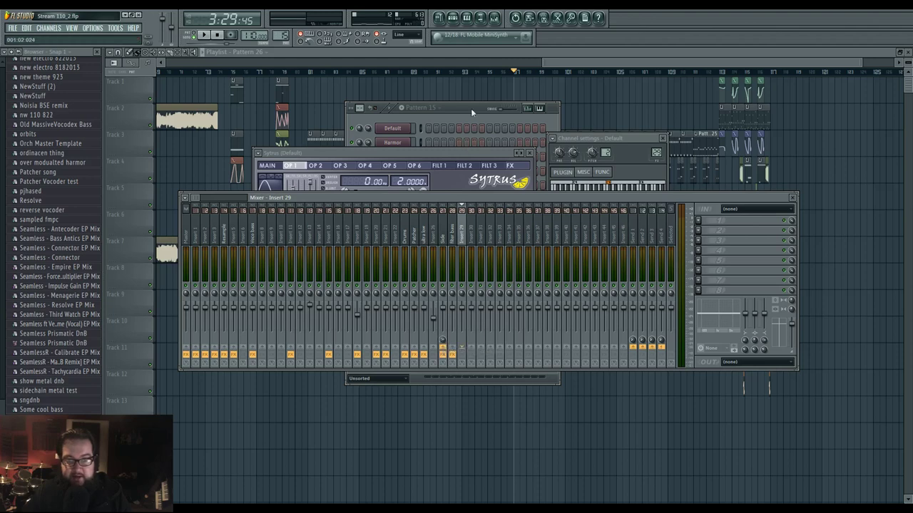
- Switch to the next empty pattern, Pattern 27, without giving it a custom name
left_click(471, 110)
right_click(282, 36)
left_click(368, 41)
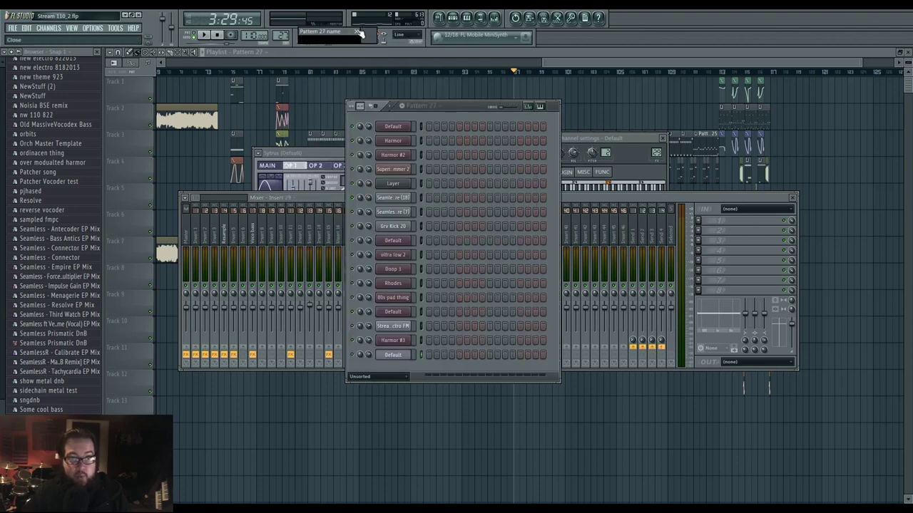
left_click(358, 31)
- Reopen the new channel's Sytrus editor and audition its Default sound with a short run of test notes
double_click(408, 356)
left_click_drag(385, 150, 426, 133)
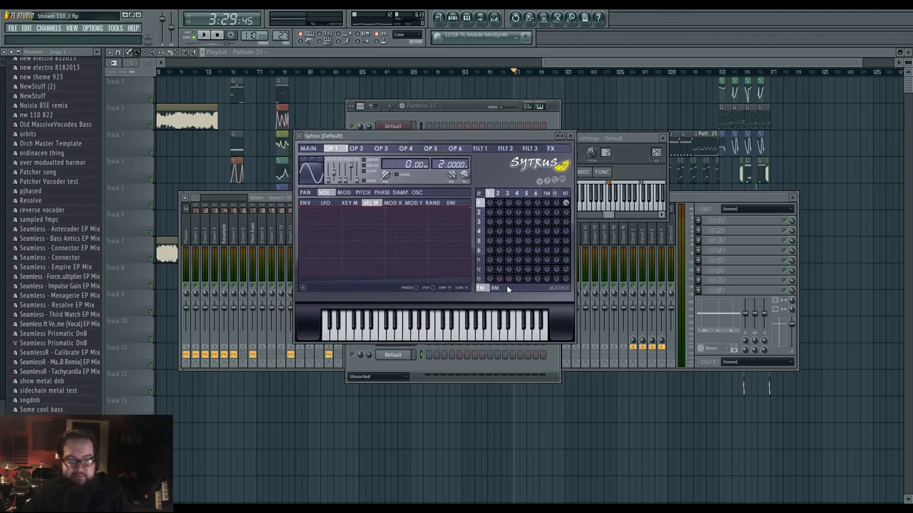
key("c")
key("c")
key("v")
key("b")
key("b")
key("v")
key("c")
key("x")
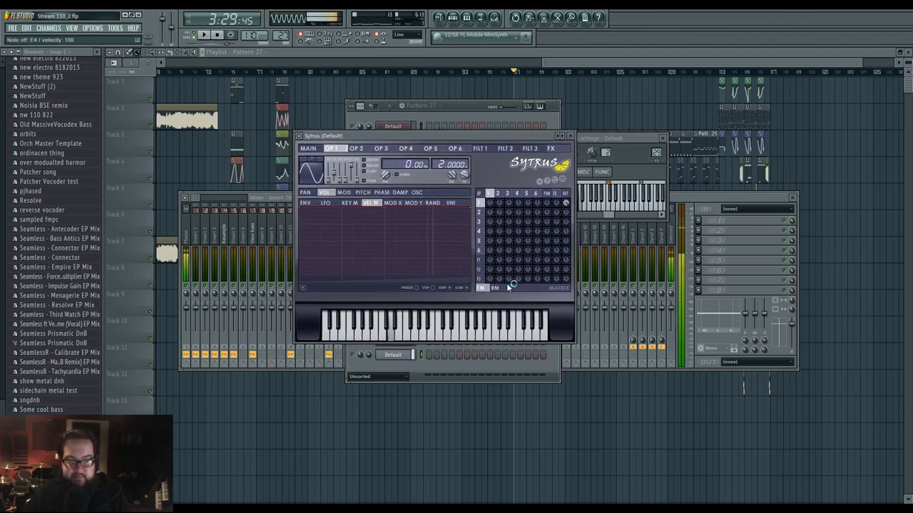
- Open operator 2's oscillator harmonics and try raising the second harmonic to full before removing it again
left_click(498, 194)
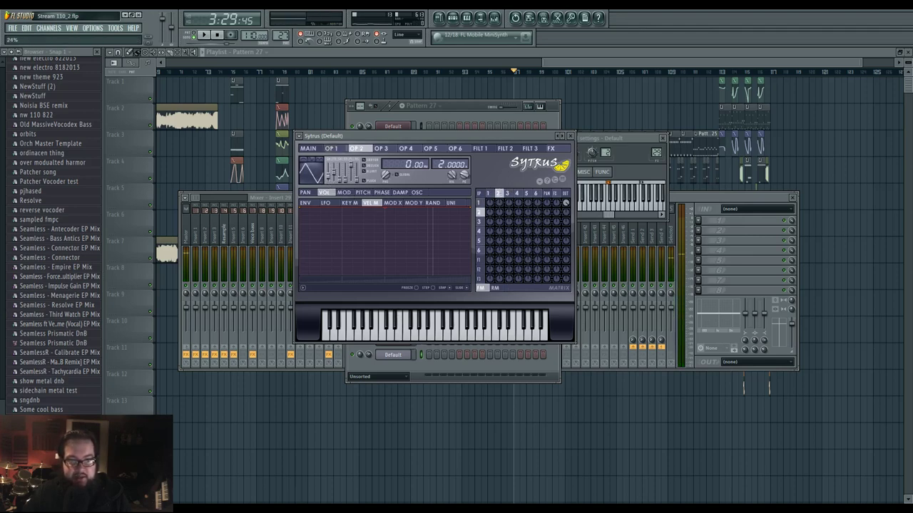
left_click(416, 192)
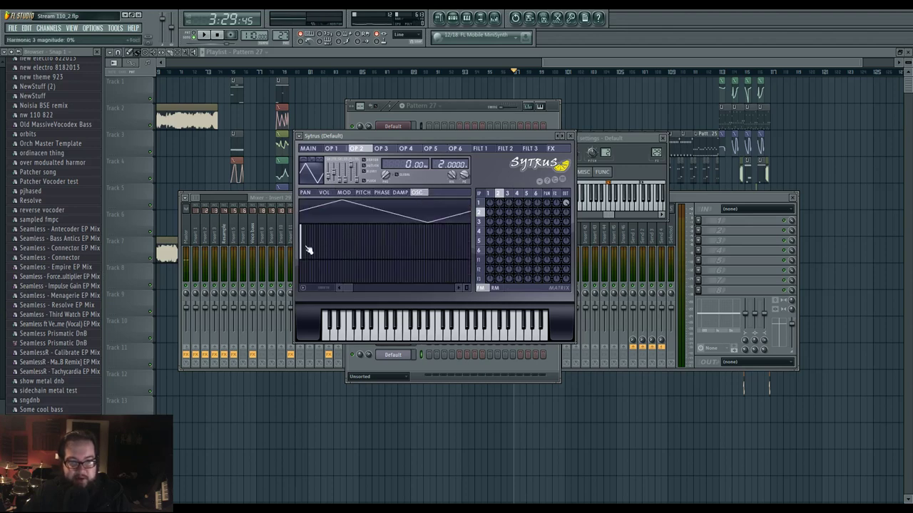
left_click(307, 242)
left_click_drag(307, 239, 306, 225)
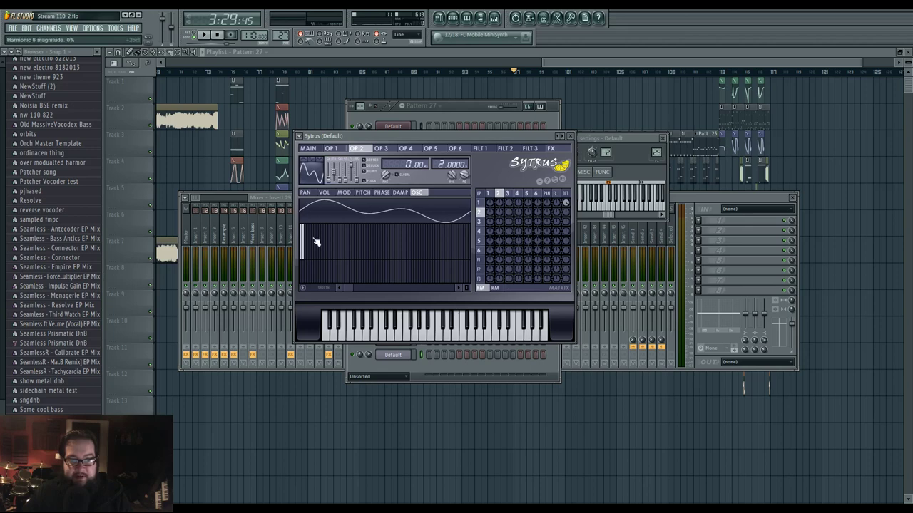
left_click_drag(302, 255, 306, 270)
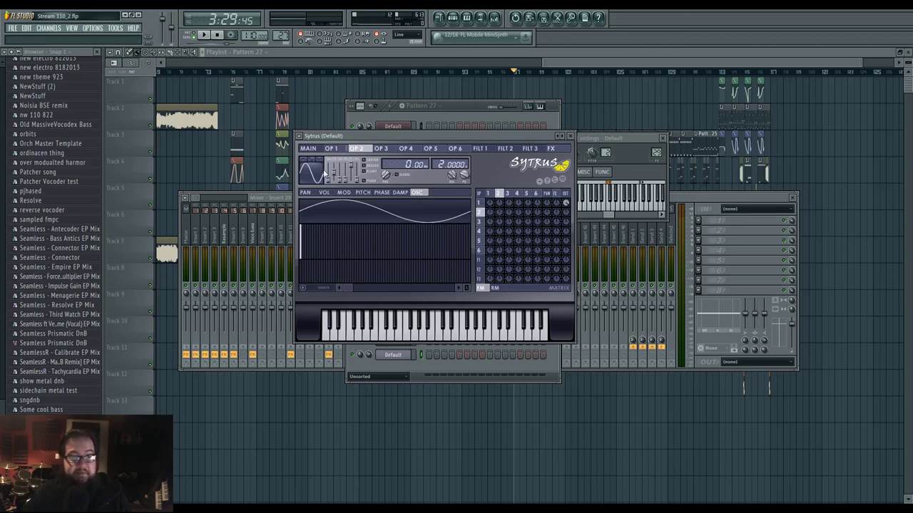
- Shape operator 2's waveform into a triangle and raise its second harmonic to full, leaving the third harmonic near zero
left_click_drag(329, 179, 328, 175)
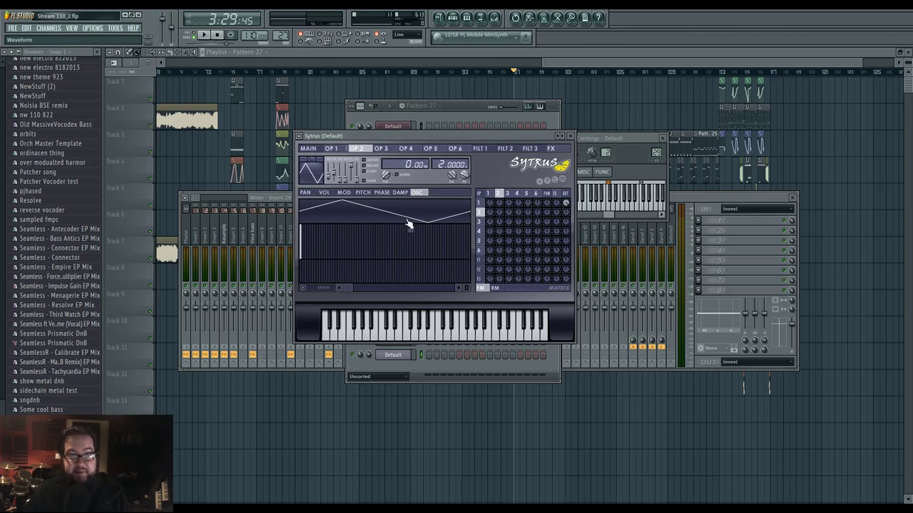
left_click(305, 231)
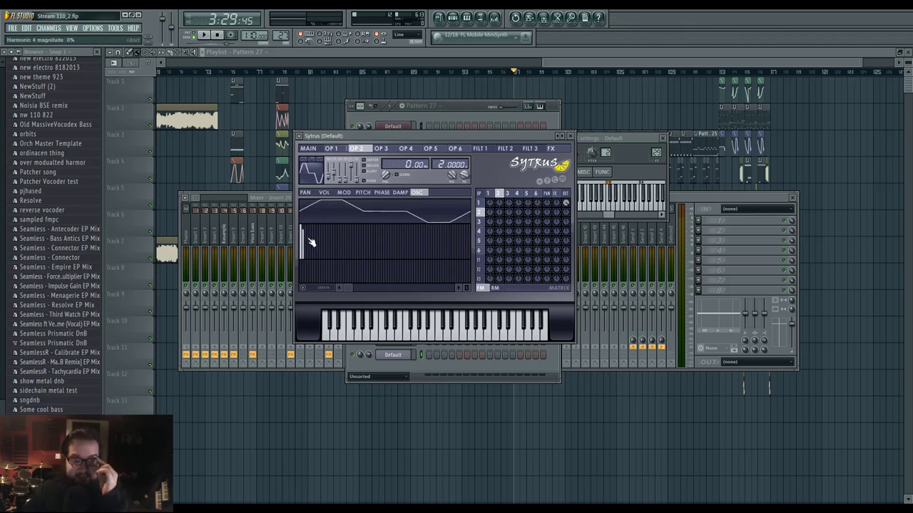
left_click_drag(305, 230, 309, 229)
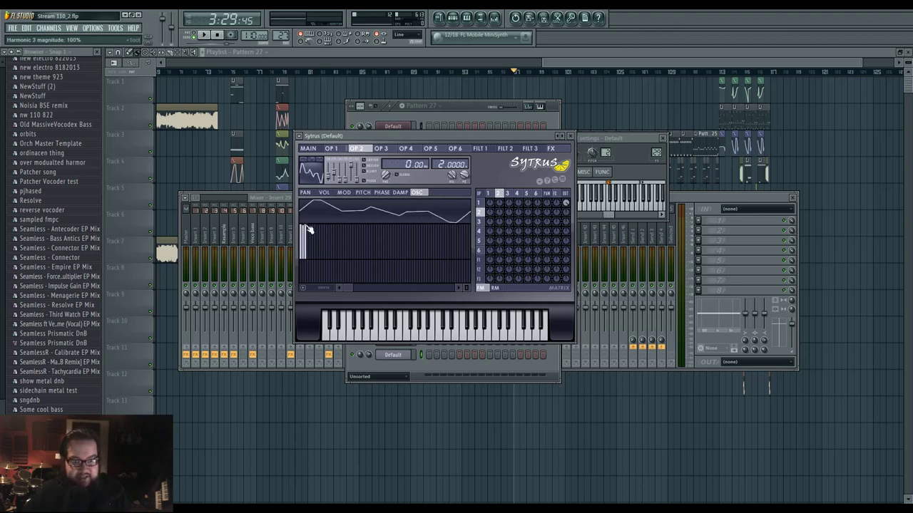
left_click(307, 259)
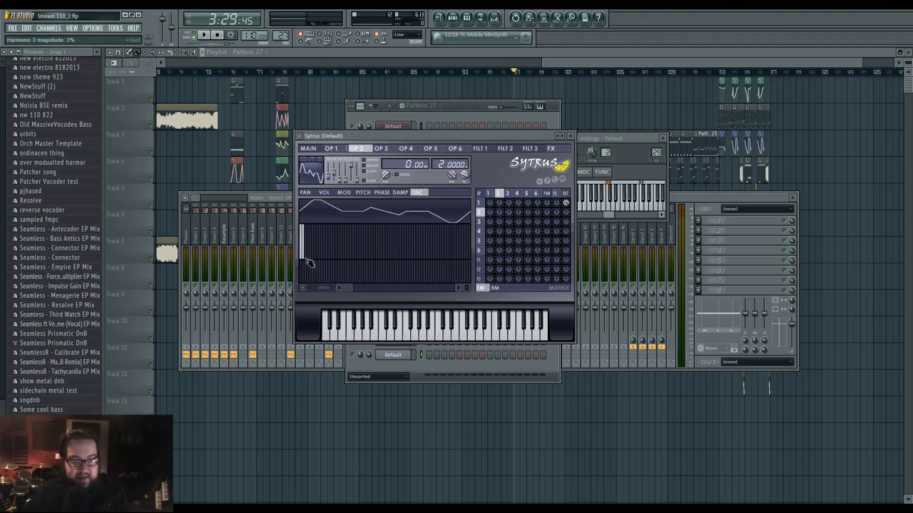
- Raise operator 2's frequency modulation of operator 1 and sweep its frequency ratio from near zero up to 2.0000
left_click_drag(440, 167, 454, 178)
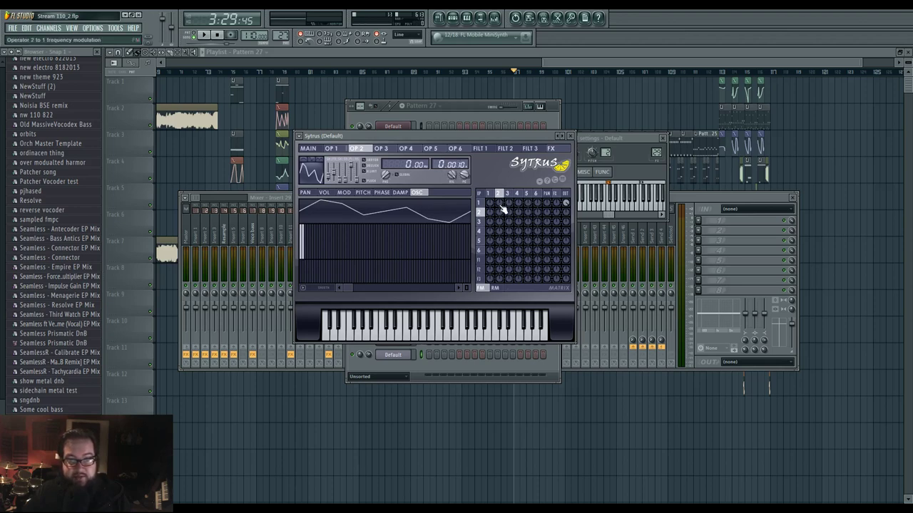
left_click_drag(501, 204, 501, 182)
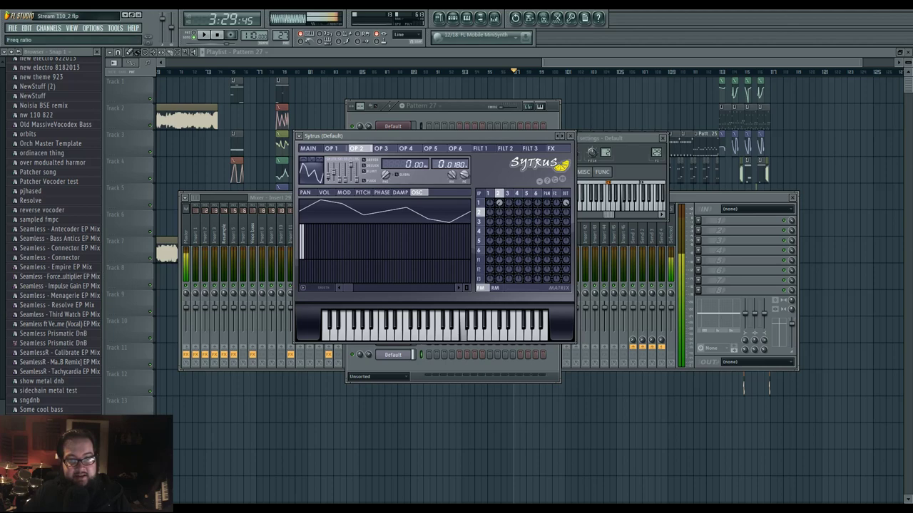
left_click_drag(457, 165, 458, 162)
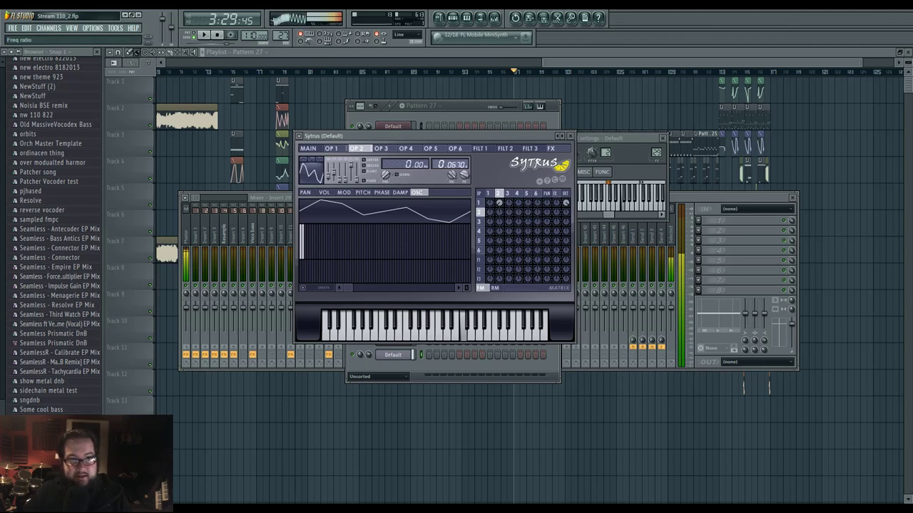
left_click_drag(458, 162, 458, 153)
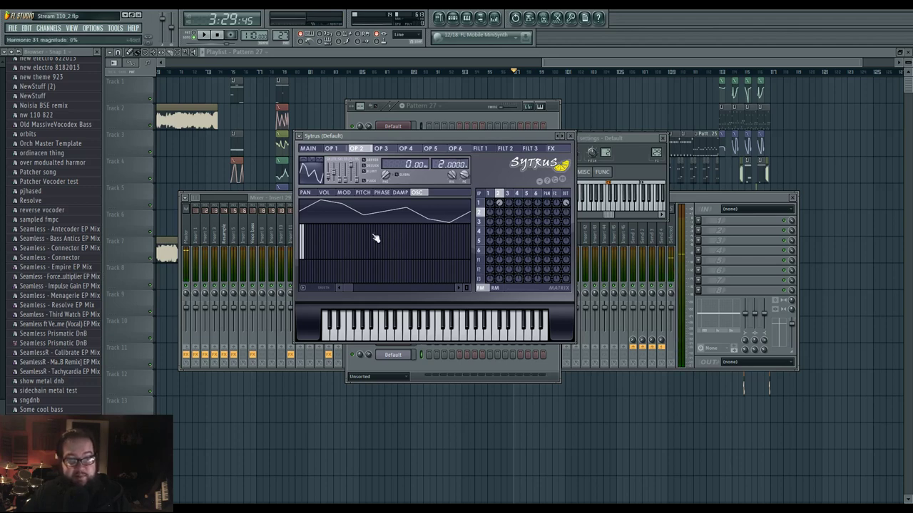
- Try a single high harmonic in operator 2, auditioning notes with ratio 0.0000 and frequency offset 1.00, before removing the harmonic
mouse_move(375, 238)
left_mouse_down()
mouse_move(374, 267)
mouse_move(377, 240)
left_mouse_up()
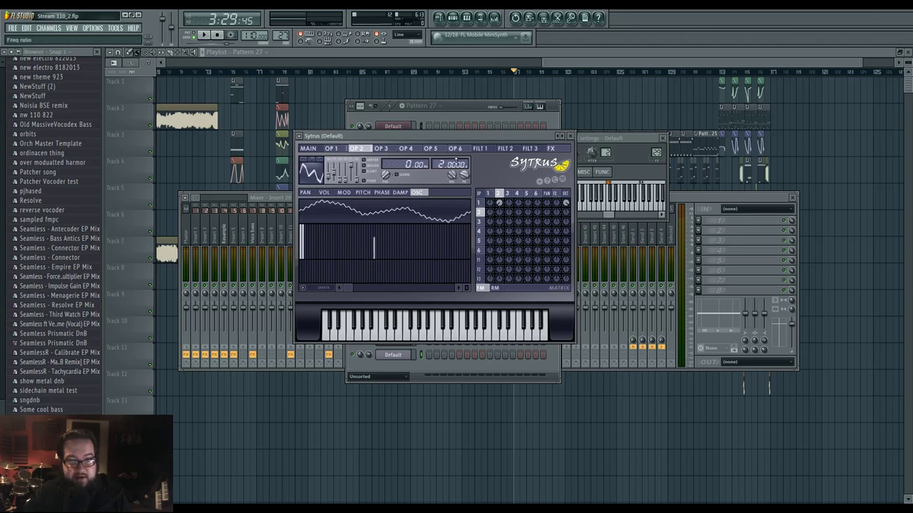
key("v")
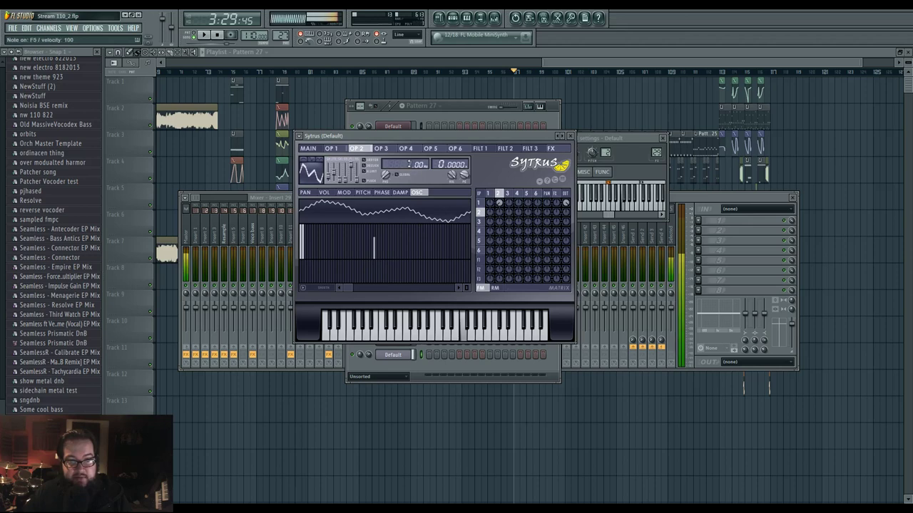
key("b")
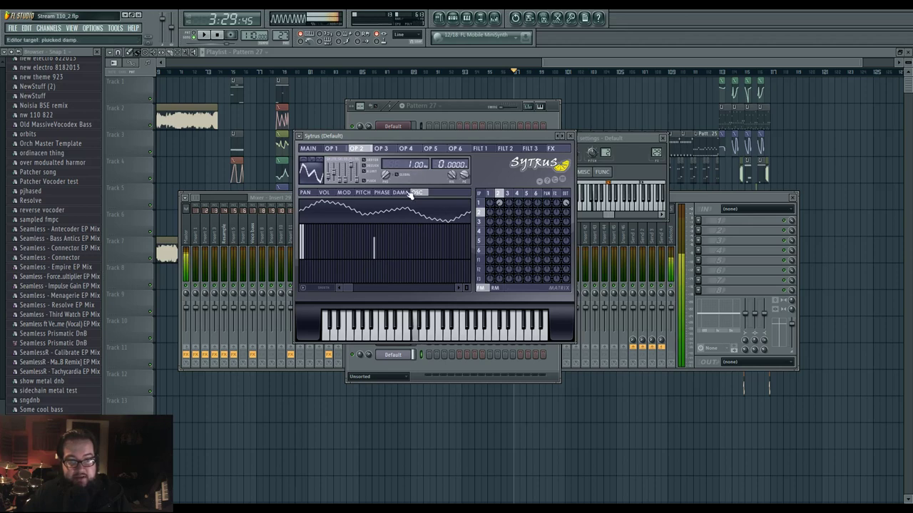
key("z")
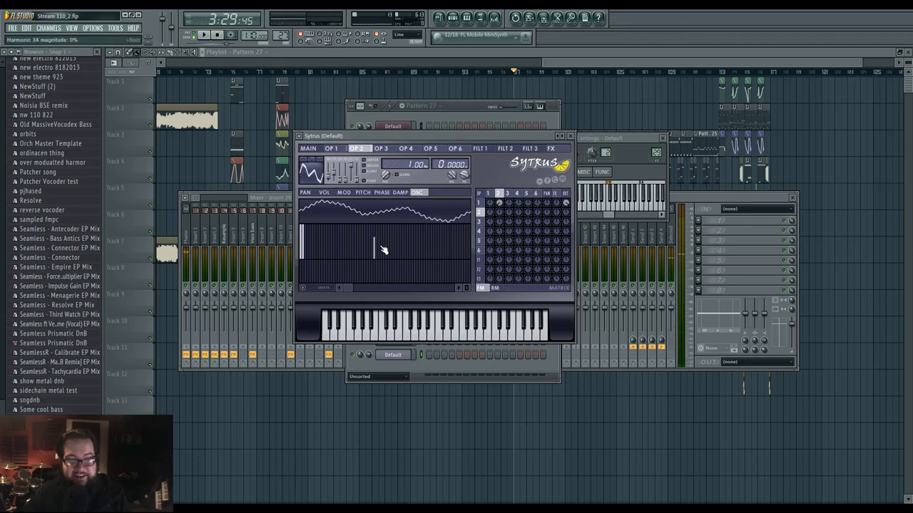
key("b")
left_click(376, 249)
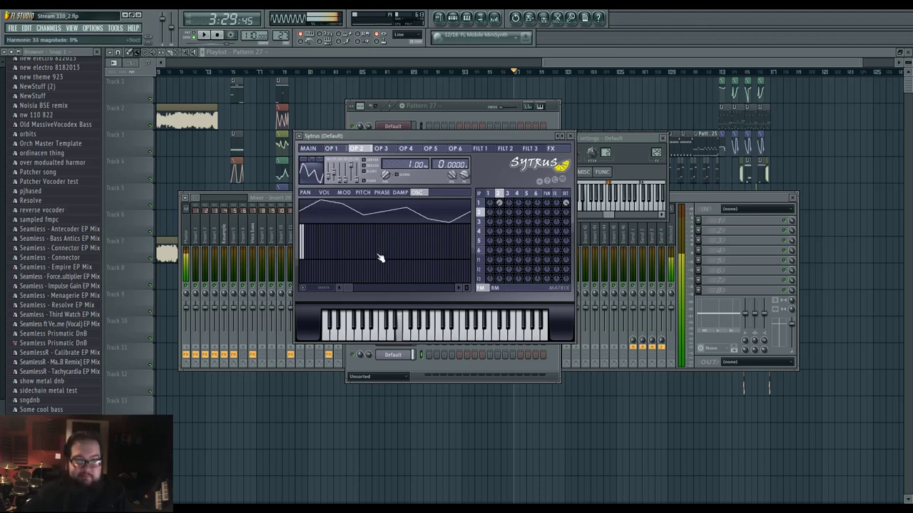
- Try small changes to operator 2's waveform shape and audition the modulated sound on several notes
mouse_move(331, 173)
left_mouse_down()
mouse_move(332, 181)
mouse_move(332, 169)
left_mouse_up()
left_click_drag(332, 181, 331, 185)
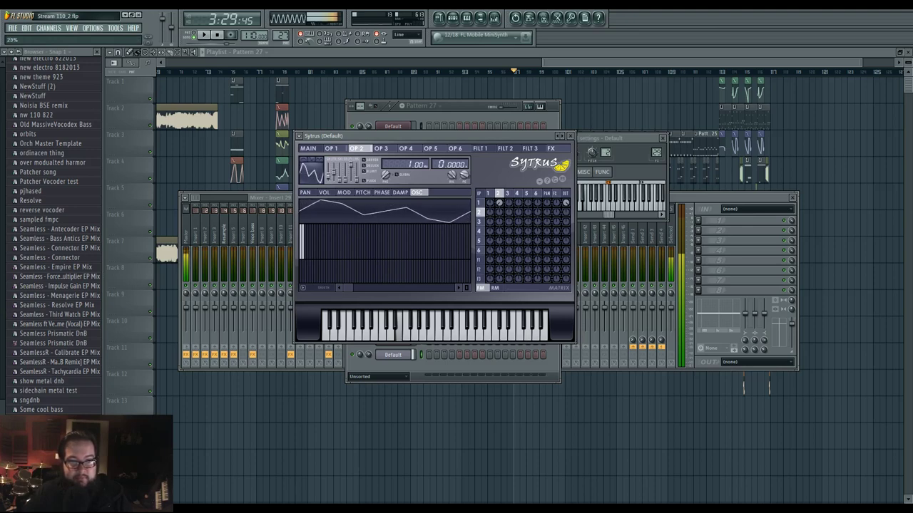
key("b")
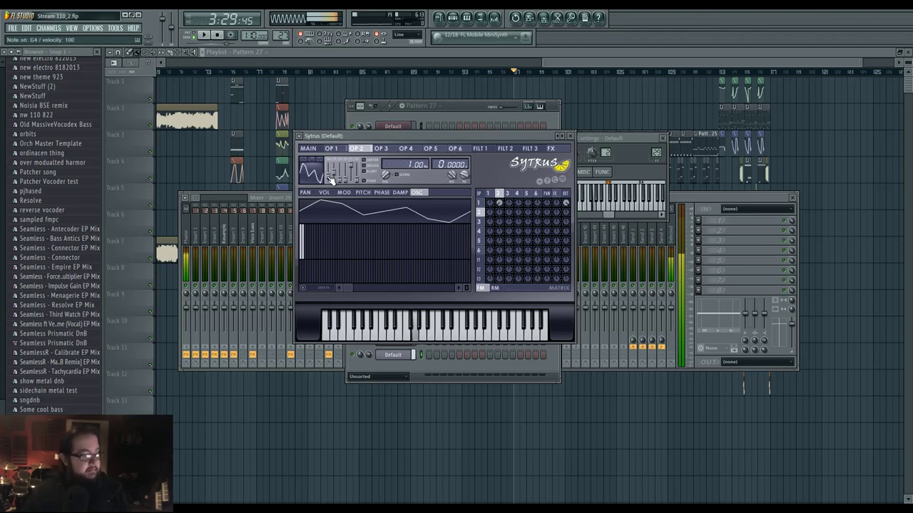
key("r")
key("n")
key("x")
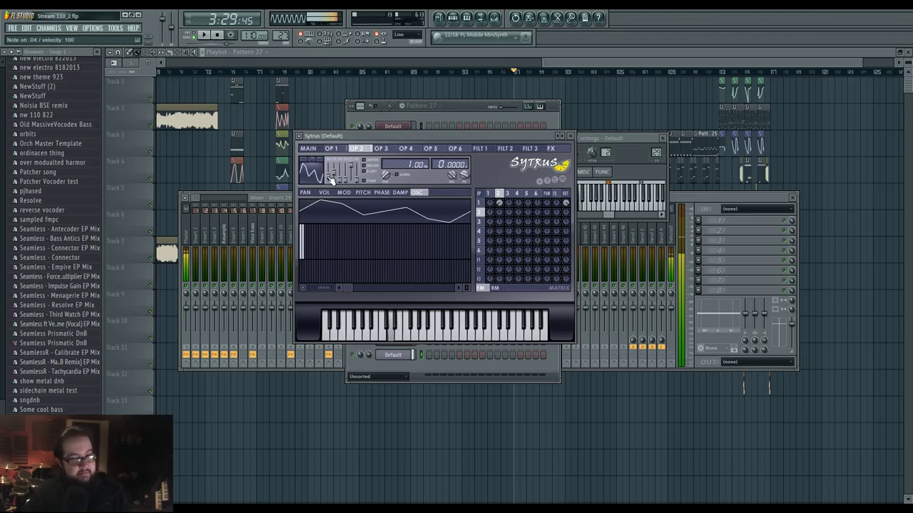
key("c")
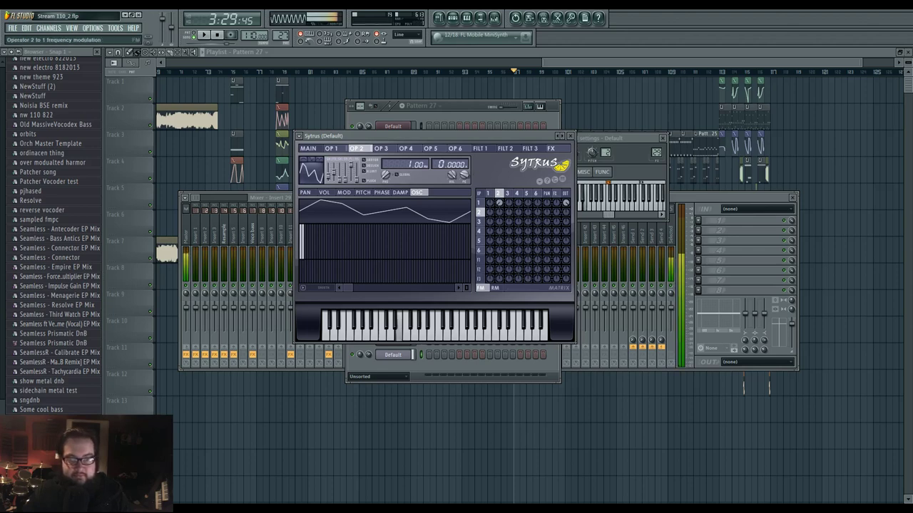
- Adjust the operator 2 to 1 frequency modulation amount and reset operator 2's frequency offset to 0.00 and ratio to 2.0000
left_click_drag(499, 204, 499, 217)
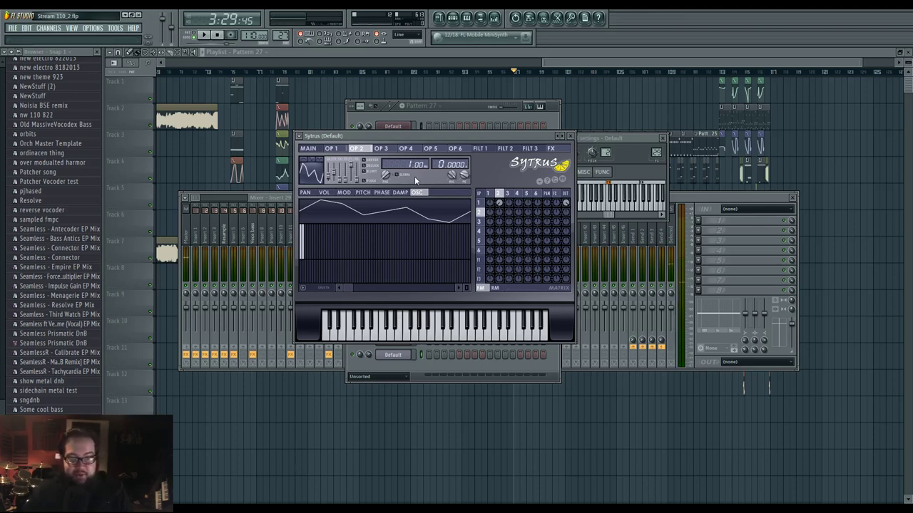
mouse_move(409, 166)
left_mouse_down()
mouse_move(408, 142)
mouse_move(408, 168)
left_mouse_up()
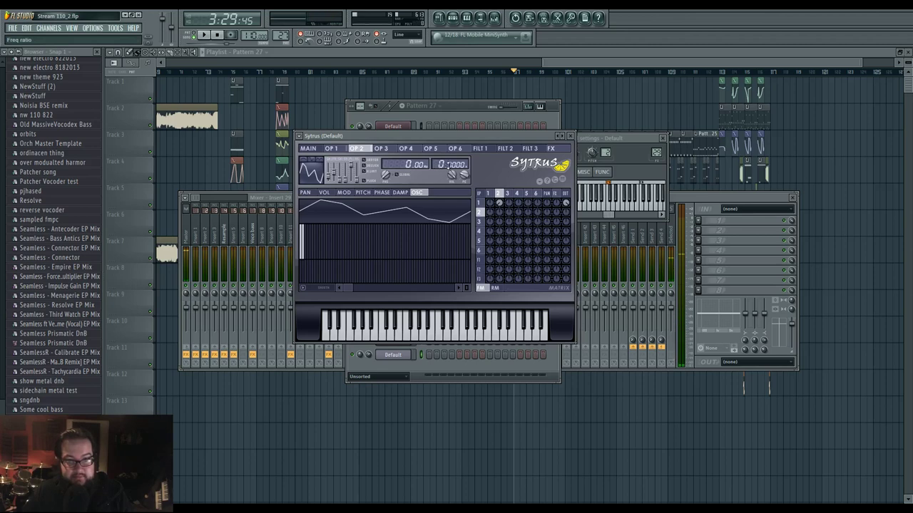
- Draw a rising velocity line for operator 2's pitch, from the lower pitch limit up to +4800 cents
left_click(363, 192)
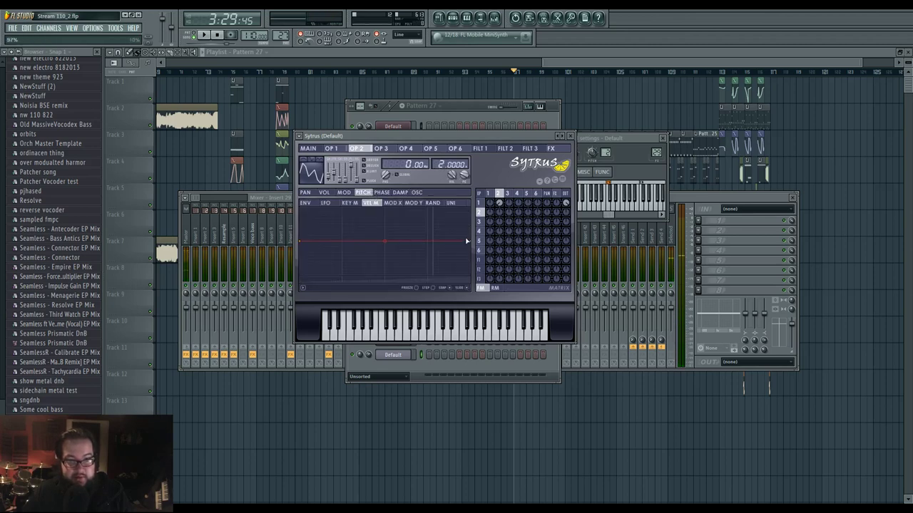
left_click_drag(470, 243, 470, 207)
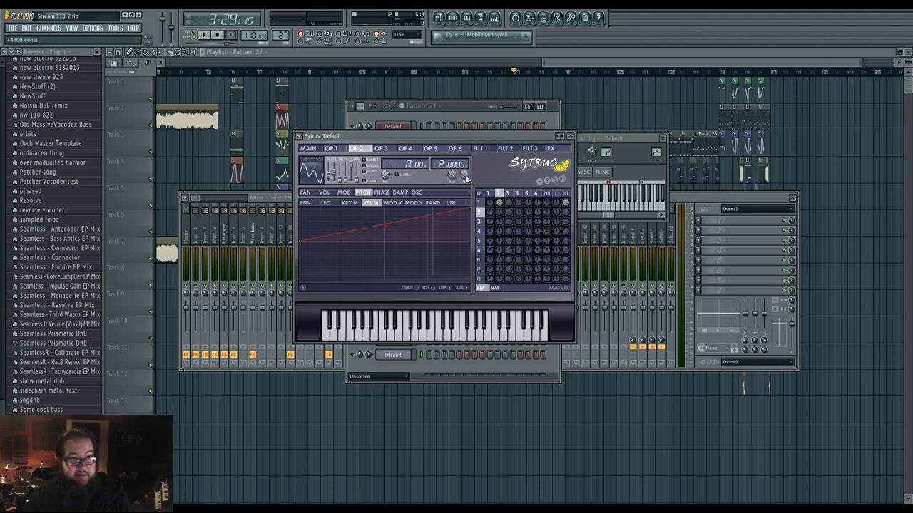
left_click_drag(302, 243, 300, 275)
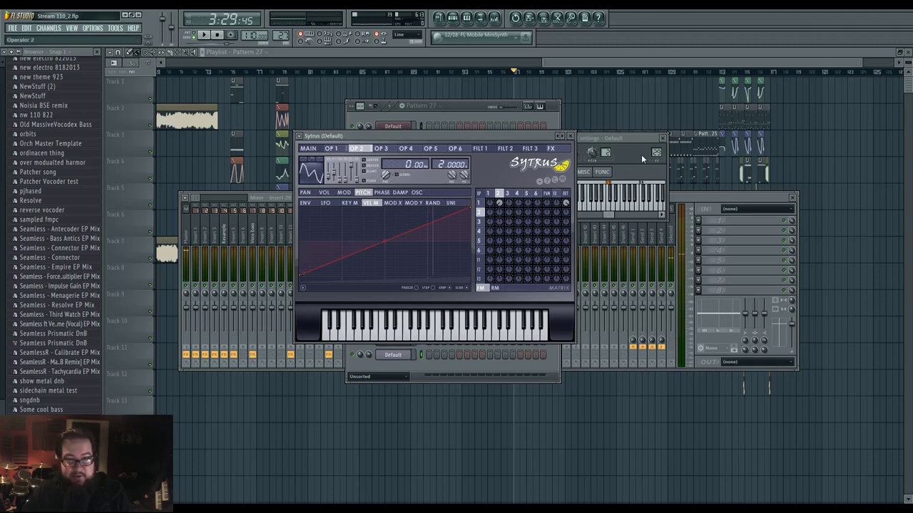
- Lower the volume of the Insert 29 mixer track and return to the Sytrus editor
left_click(680, 205)
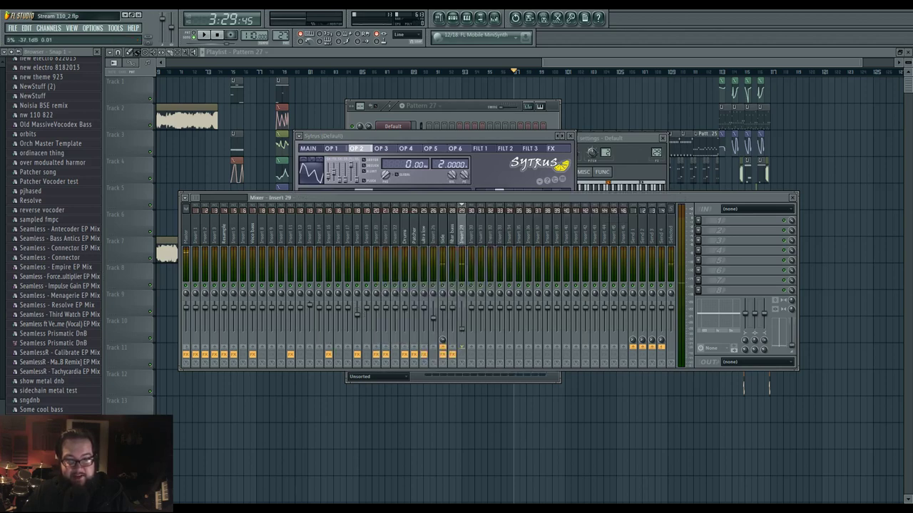
left_click(453, 137)
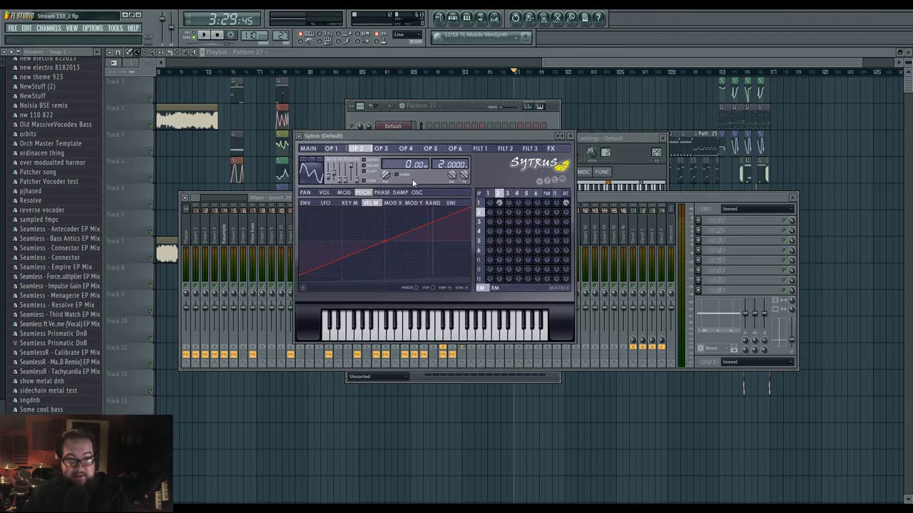
- Make MOD X raise operator 1's pitch from the lower limit to centre, and test modulation X while playing a note
left_click(490, 195)
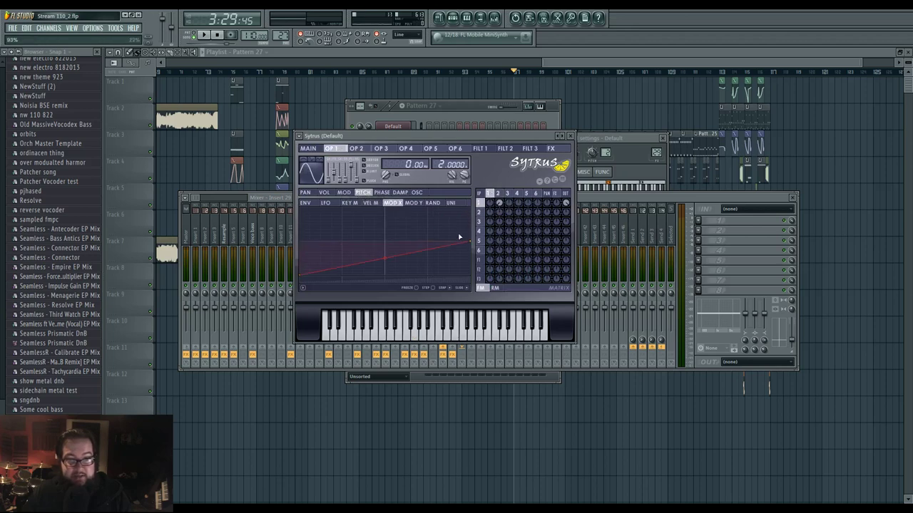
left_click(318, 149)
left_click_drag(349, 214, 349, 231)
key("c")
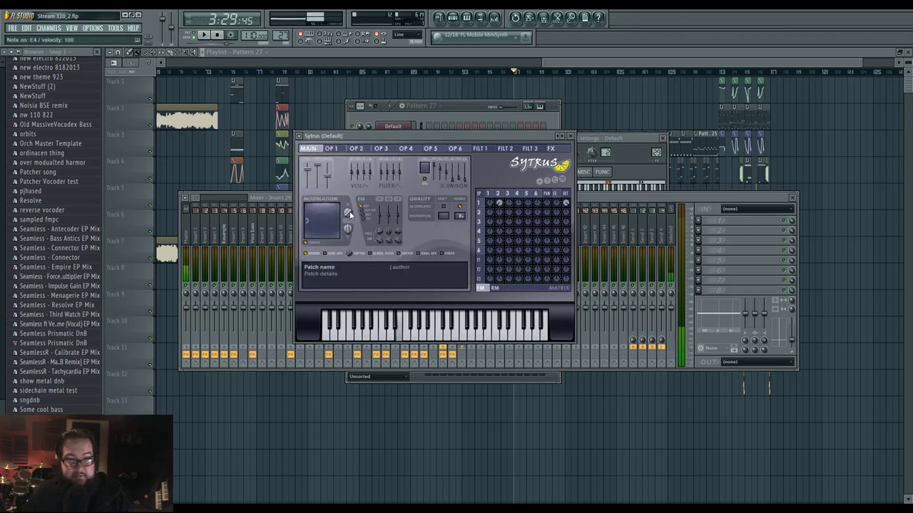
- Draw a rising MOD X line for operator 2's pitch, from the lower limit to the upper limit
left_click(499, 194)
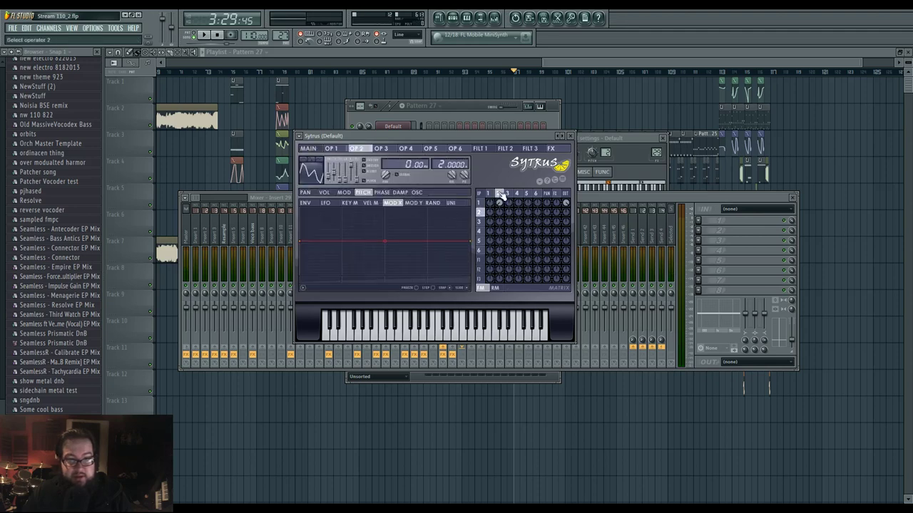
left_click_drag(470, 241, 471, 208)
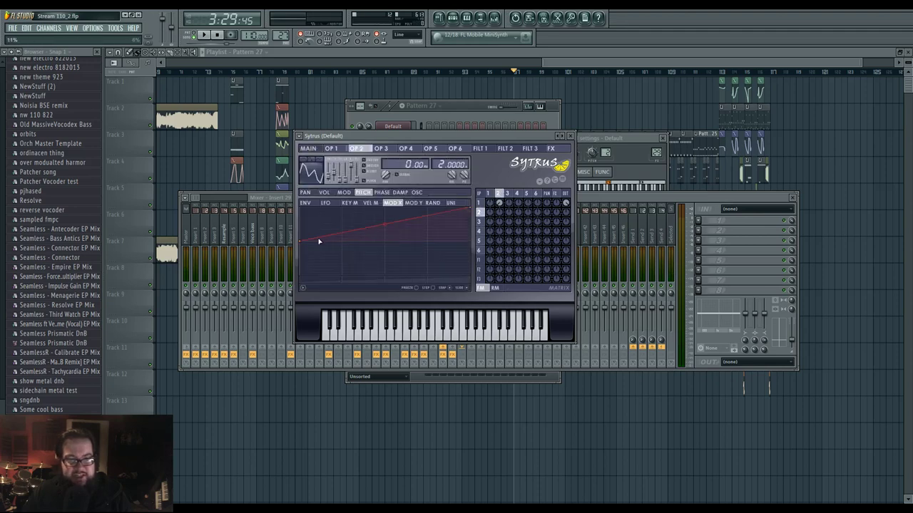
mouse_move(303, 243)
left_mouse_down()
mouse_move(301, 275)
mouse_move(300, 241)
left_mouse_up()
- Set the upper end of operator 1's MOD X pitch line to centre and test modulation X with a note
left_click(490, 193)
left_click_drag(472, 209, 473, 242)
left_click(313, 150)
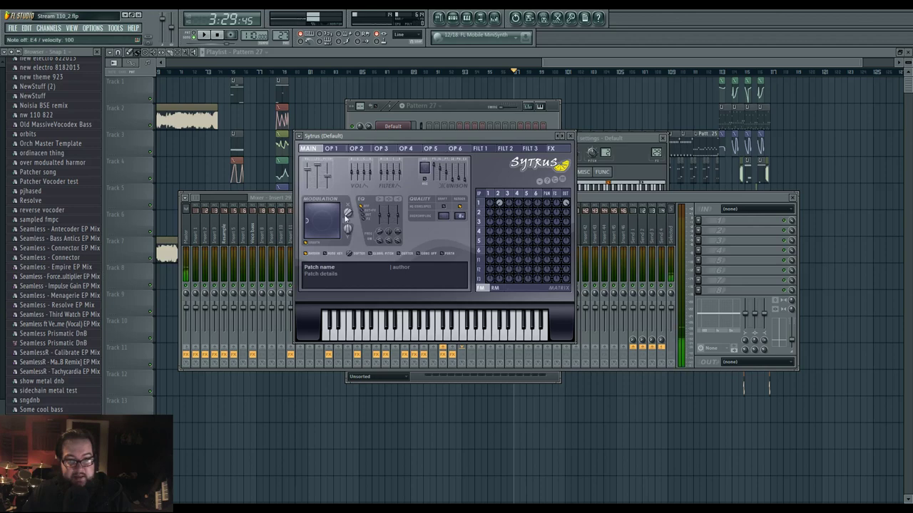
- Fine-tune the upper end of operator 2's MOD X pitch line towards the upper limit
left_click(499, 194)
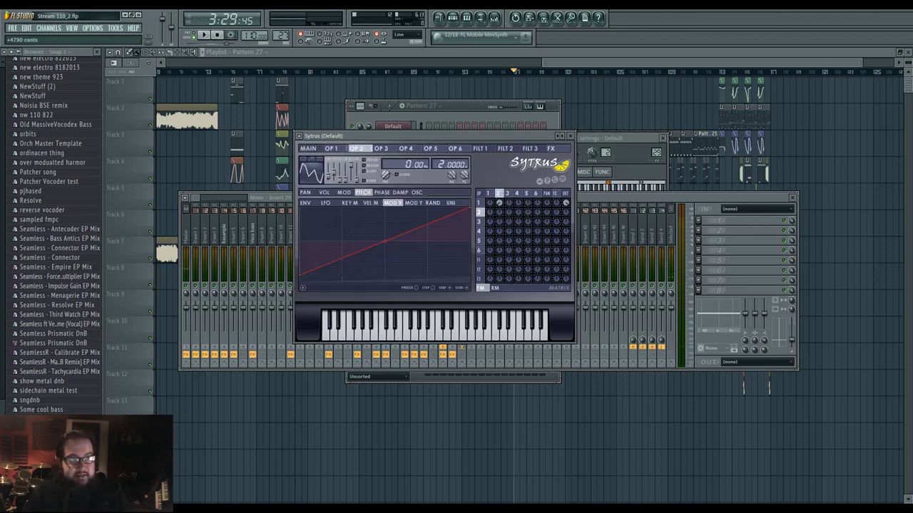
left_click_drag(470, 208, 470, 207)
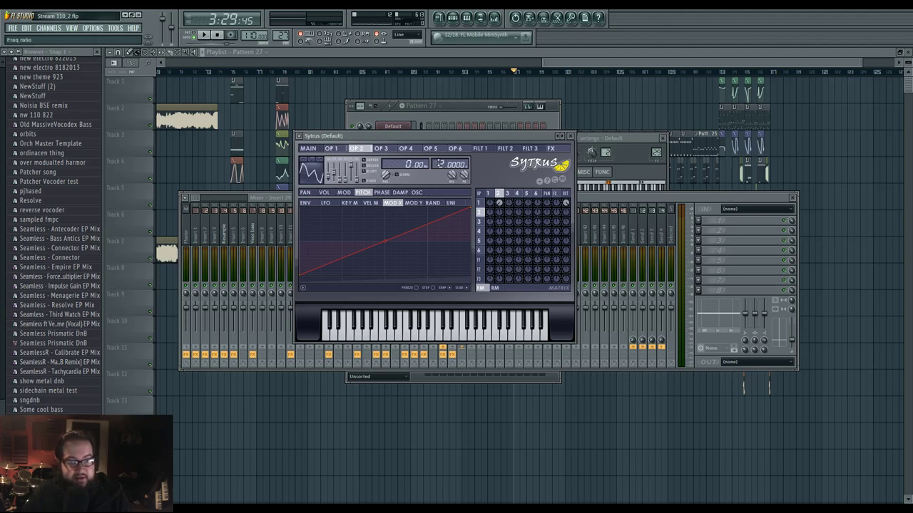
- Play test notes, check operator 2's pitch articulators, and flatten its velocity pitch line to centre
key("v")
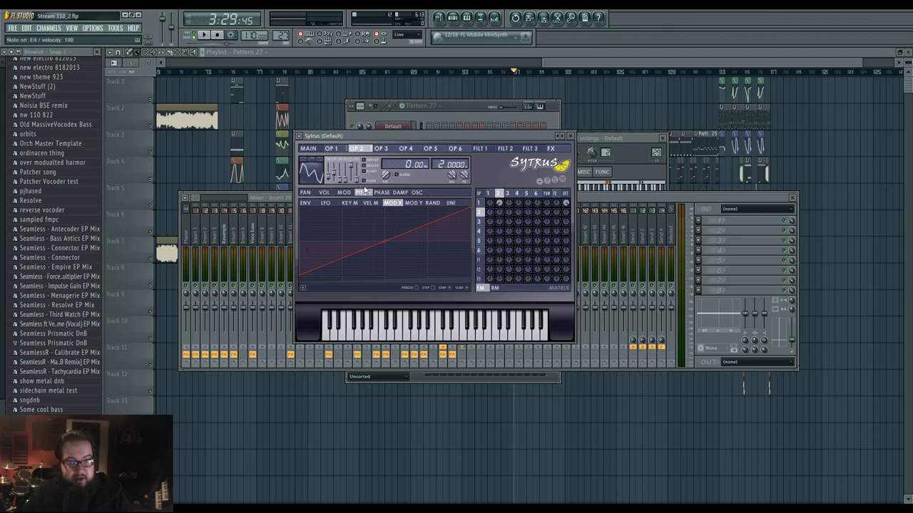
key("z")
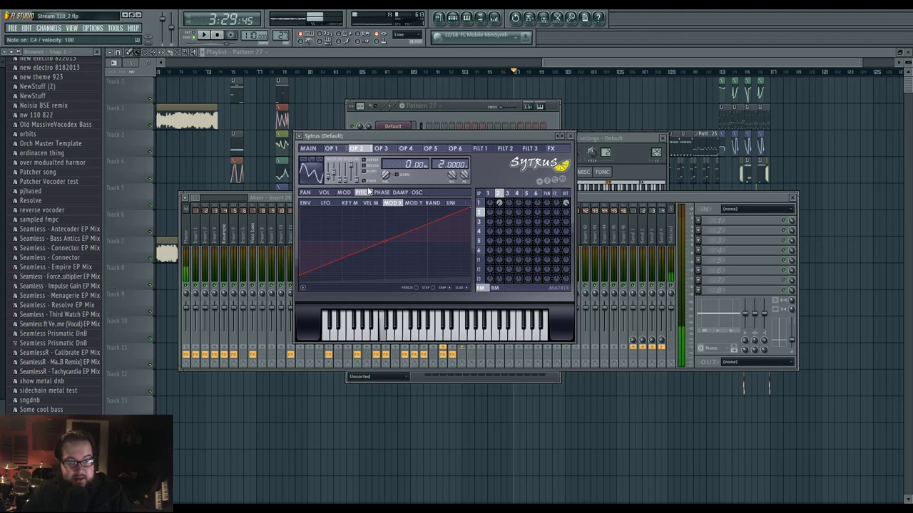
left_click(324, 203)
left_click(309, 203)
left_click(326, 204)
left_click(350, 203)
left_click(373, 203)
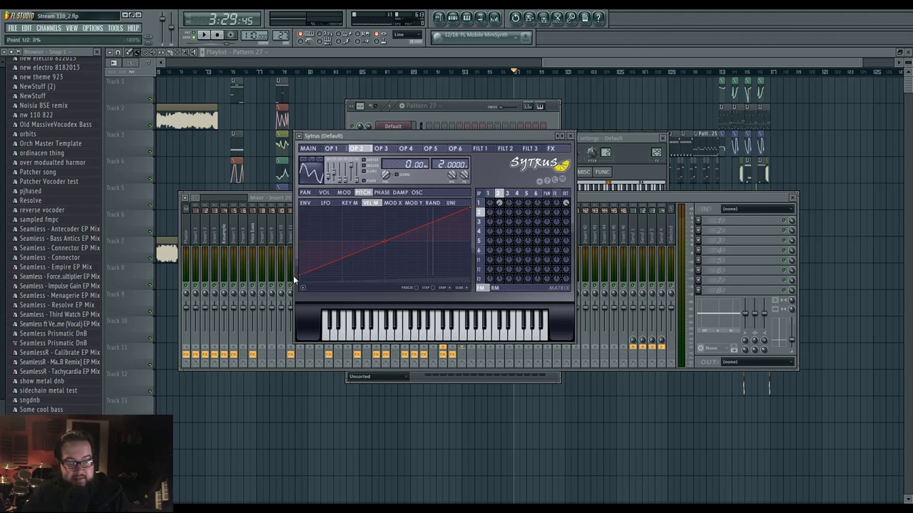
left_click_drag(298, 275, 300, 241)
left_click_drag(461, 212, 464, 240)
left_click(393, 203)
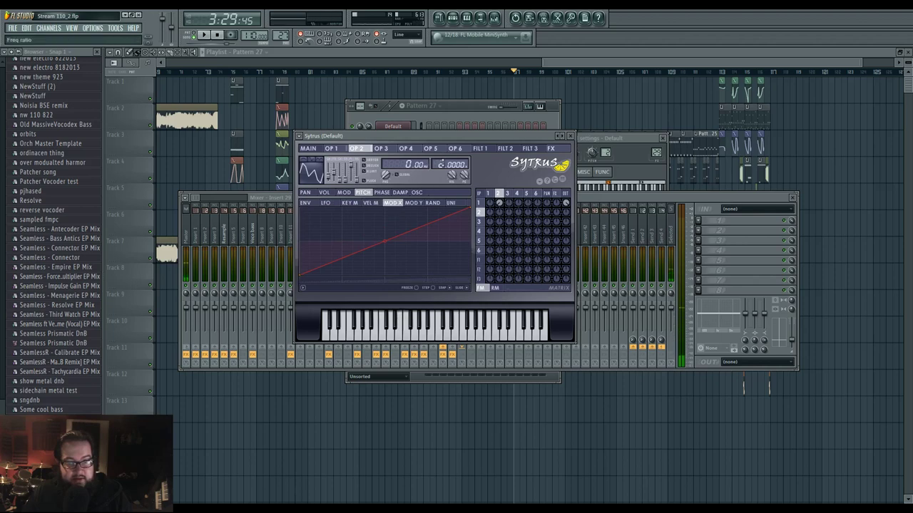
- Set operator 2's frequency ratio to 0.1000 and sweep modulation X down to its minimum while holding a note
mouse_move(441, 164)
left_mouse_down()
mouse_move(441, 186)
mouse_move(447, 161)
left_mouse_up()
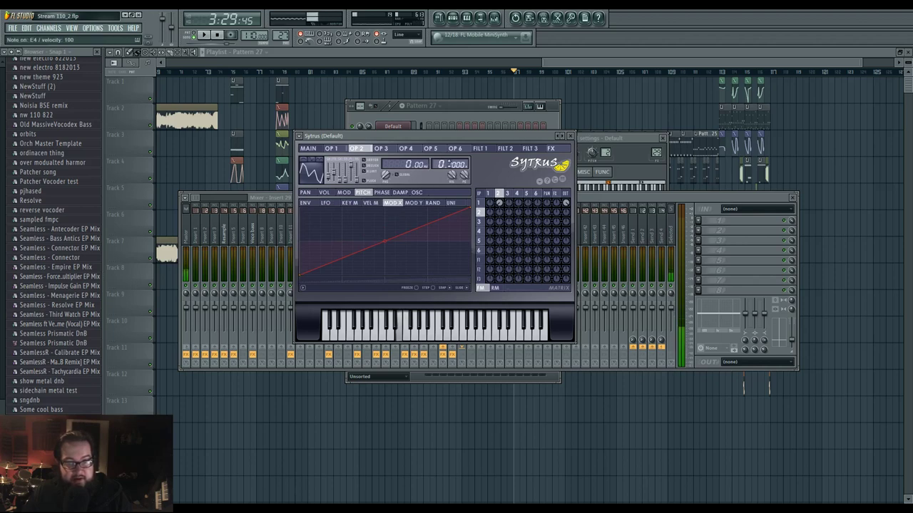
left_click(308, 148)
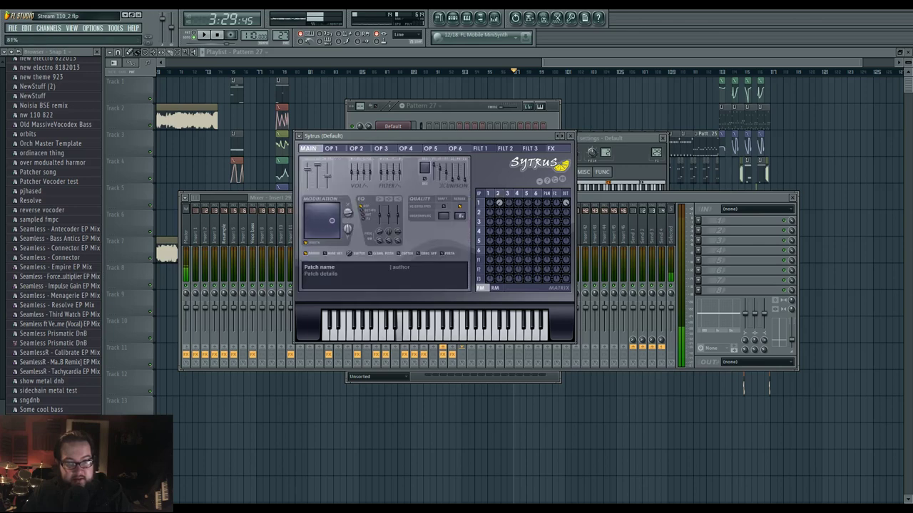
left_click_drag(347, 212, 347, 250)
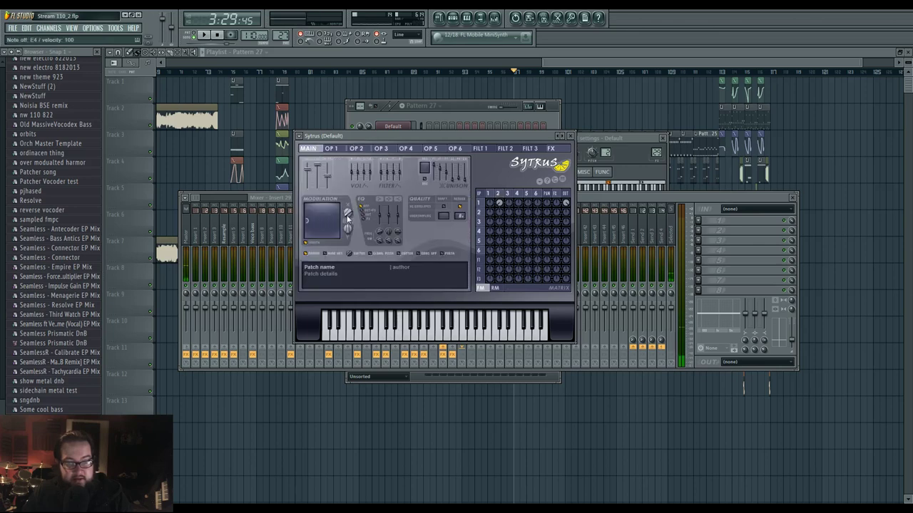
- Reshape operator 2's oscillator waveform with its shape sliders while playing a note
left_click(356, 148)
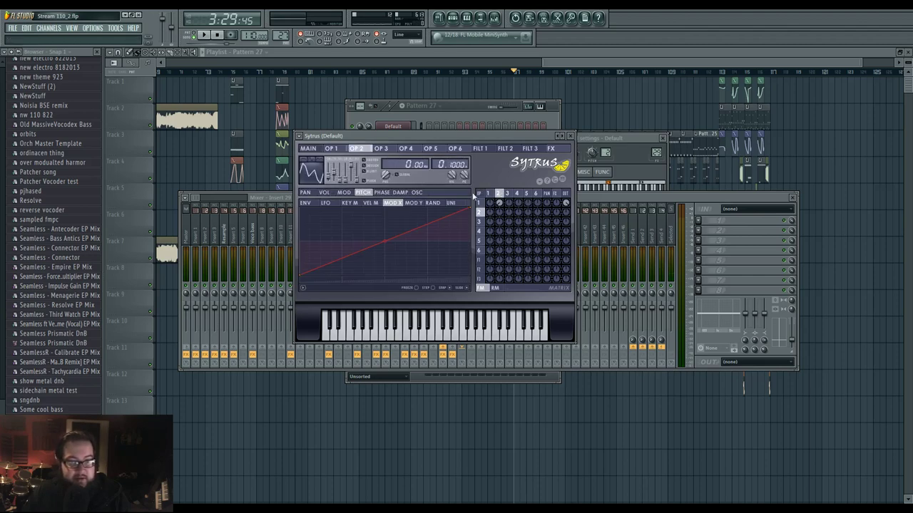
left_click(416, 193)
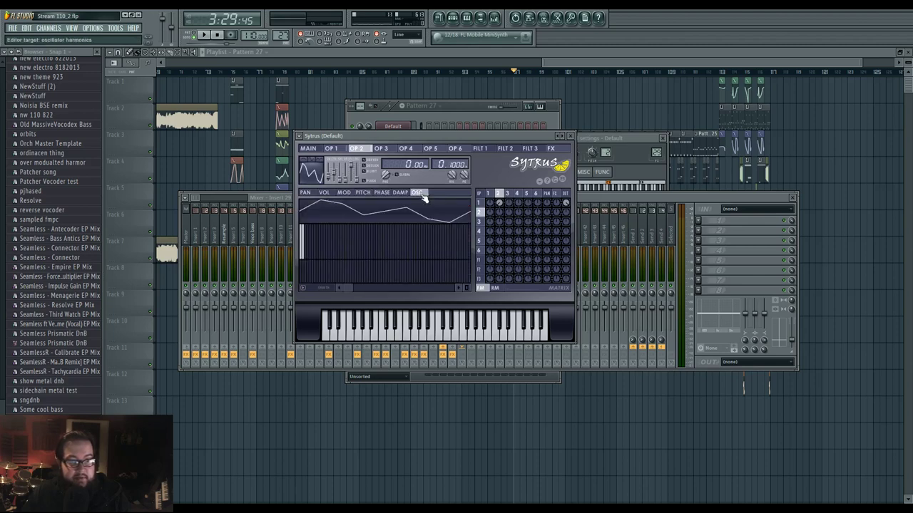
mouse_move(343, 178)
left_mouse_down()
mouse_move(343, 167)
mouse_move(335, 179)
mouse_move(343, 171)
mouse_move(352, 180)
mouse_move(352, 165)
mouse_move(333, 168)
left_mouse_up()
key("c")
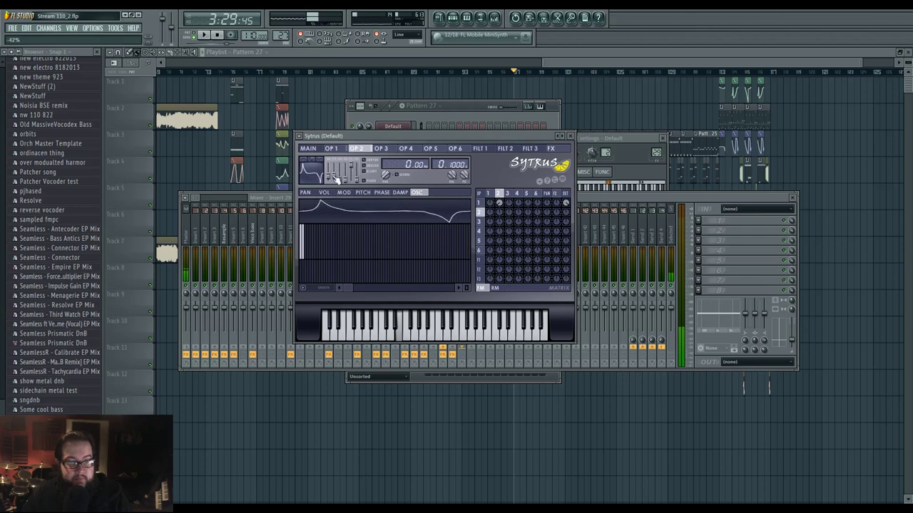
- Audition the patch with several notes while sweeping modulation X between its maximum and minimum
left_click(308, 149)
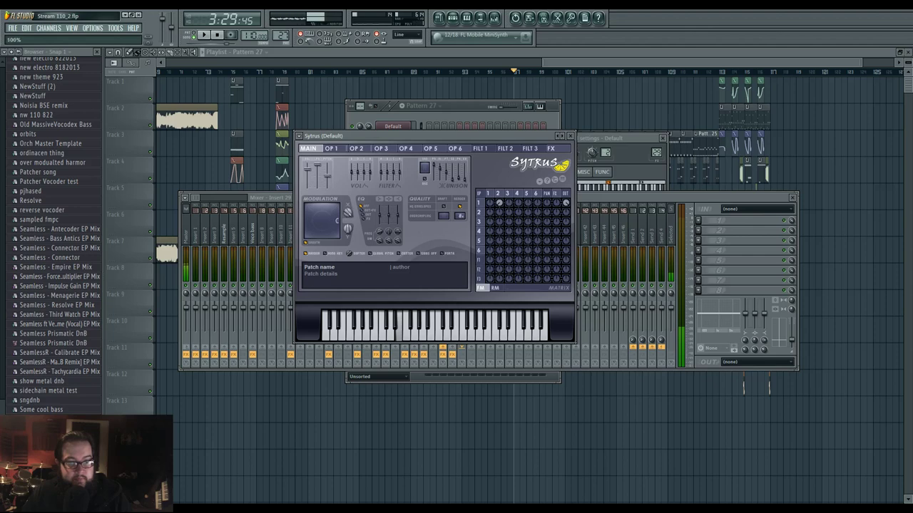
key("c")
key("c")
key("x")
key("z")
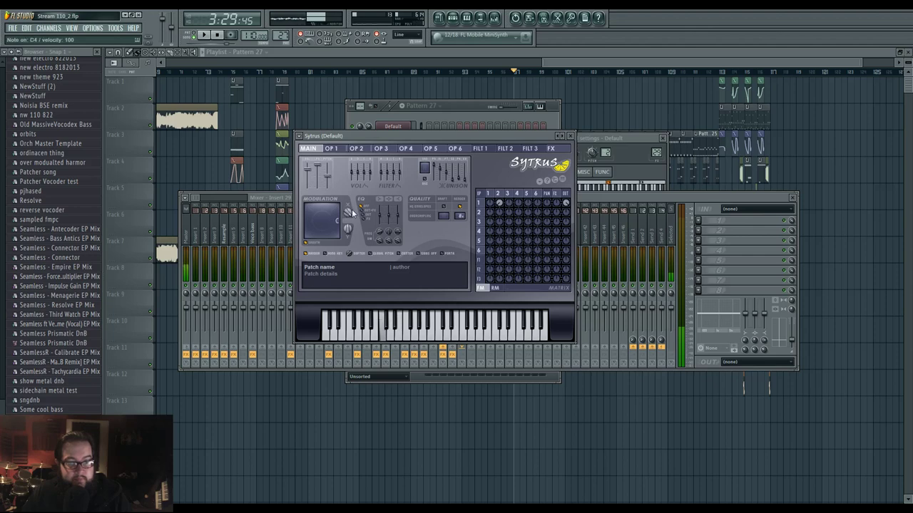
key("c")
key("v")
key("x")
key("c")
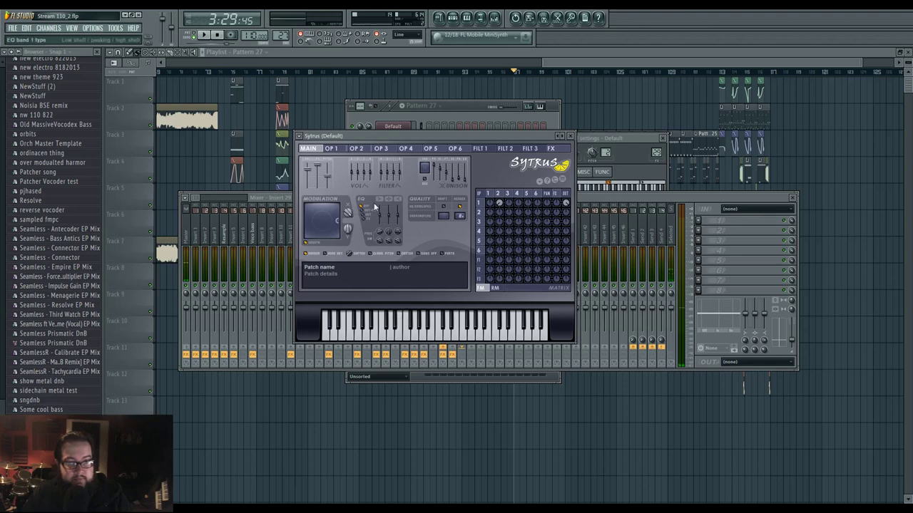
key("c")
left_click_drag(349, 214, 349, 223)
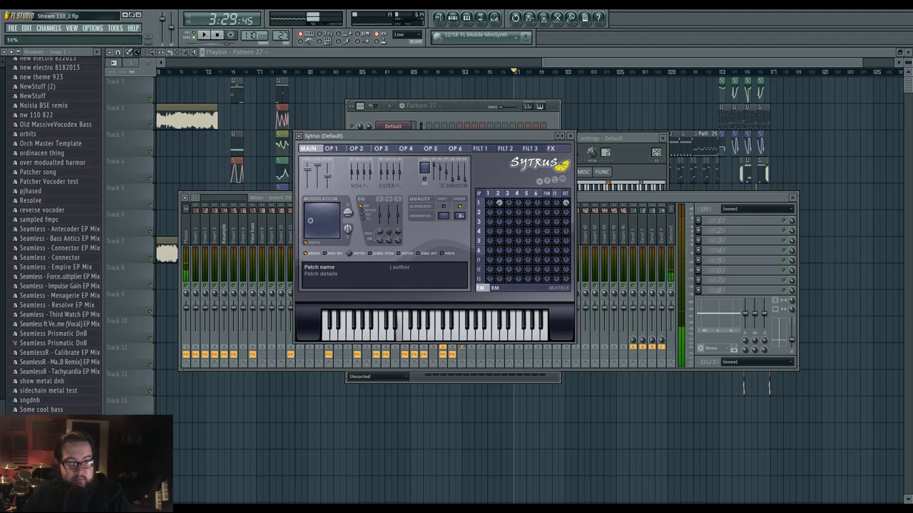
key("c")
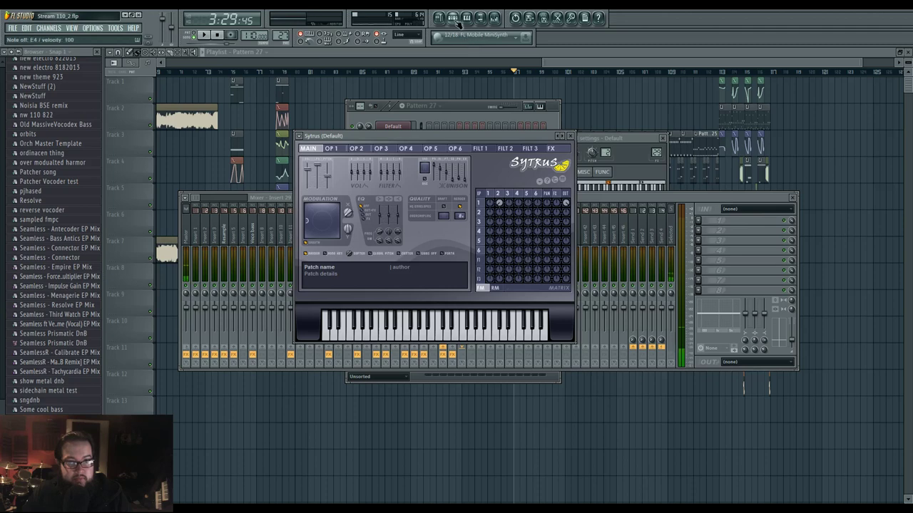
- Draw an E4 note from bar 1 in the Sytrus channel's piano roll and stretch it to eight bars
left_click(453, 19)
right_click(410, 354)
left_click(428, 362)
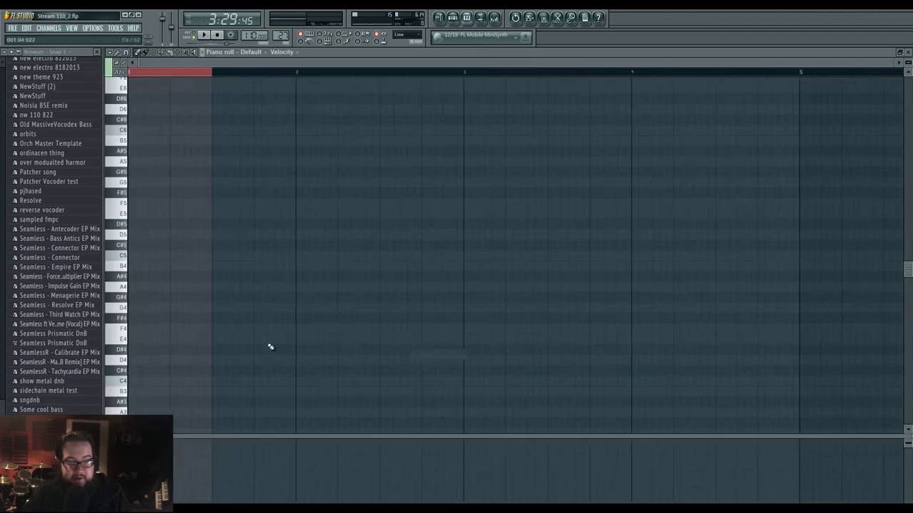
left_click(133, 339)
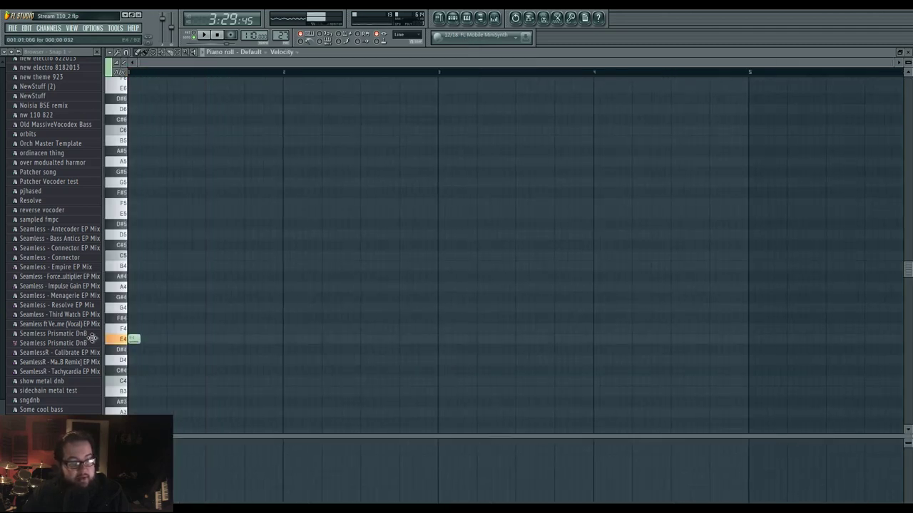
left_click_drag(141, 340, 471, 345)
left_click_drag(325, 233, 626, 265)
scroll(626, 265, "down", 2)
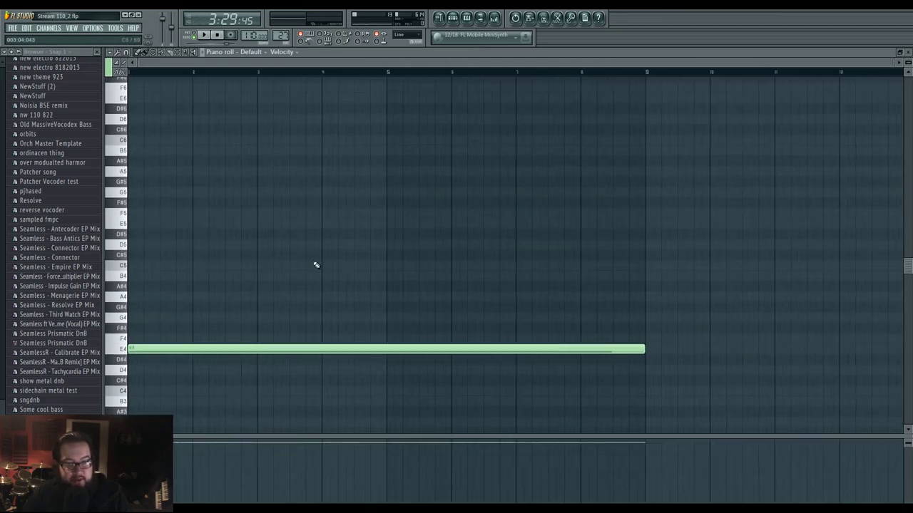
- Transpose the eight-bar note up to E7, auditioning higher octaves along the way
left_click(131, 351)
left_click_drag(131, 351, 125, 225)
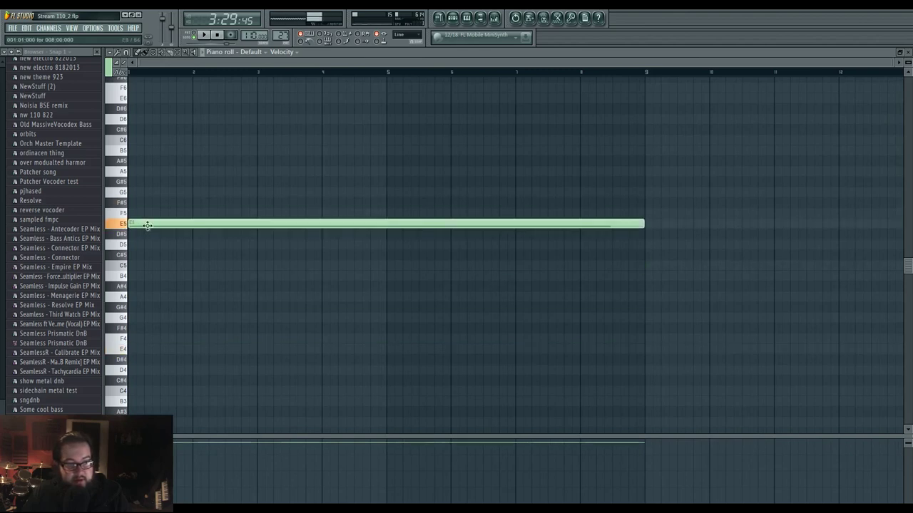
mouse_move(147, 226)
left_mouse_down()
mouse_move(135, 358)
mouse_move(131, 228)
left_mouse_up()
scroll(132, 228, "up", 3)
scroll(164, 228, "up", 10)
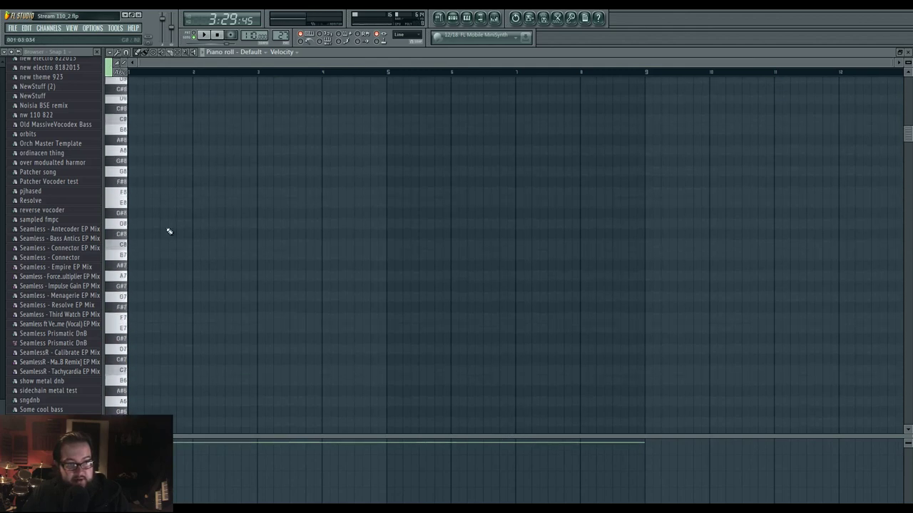
left_click(125, 131)
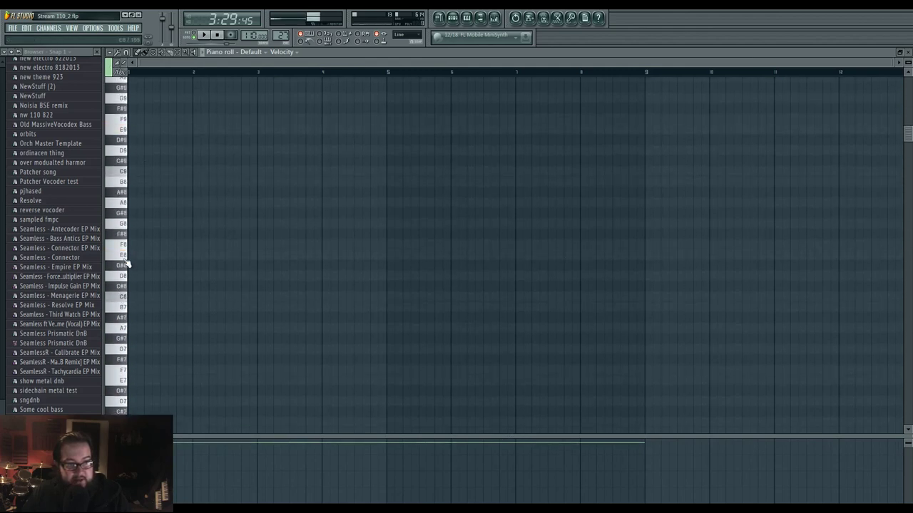
left_click(126, 258)
left_click(117, 383)
left_click_drag(130, 384, 111, 379)
scroll(333, 219, "down", 3)
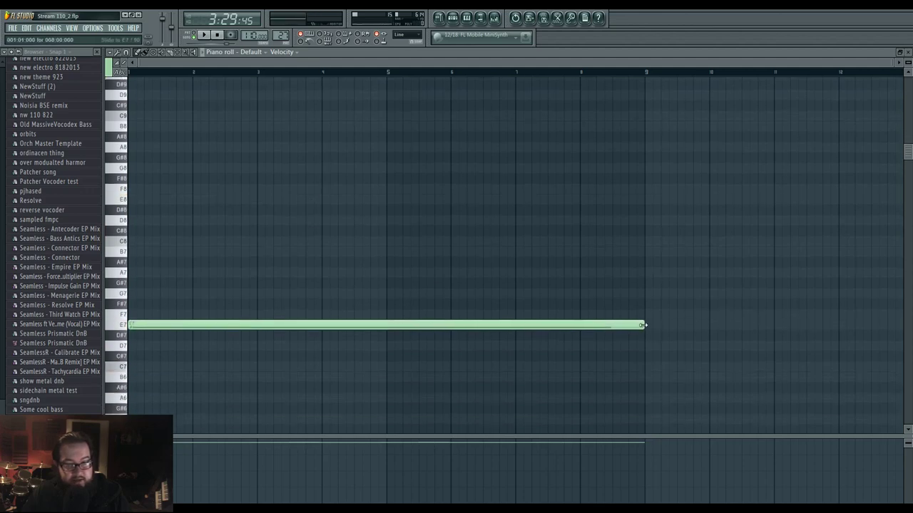
- Shorten the long E7 note to a length of 7:03:000
left_click_drag(640, 322, 628, 327)
left_click_drag(537, 182, 536, 109)
left_click_drag(575, 303, 574, 252)
left_click_drag(540, 189, 540, 286)
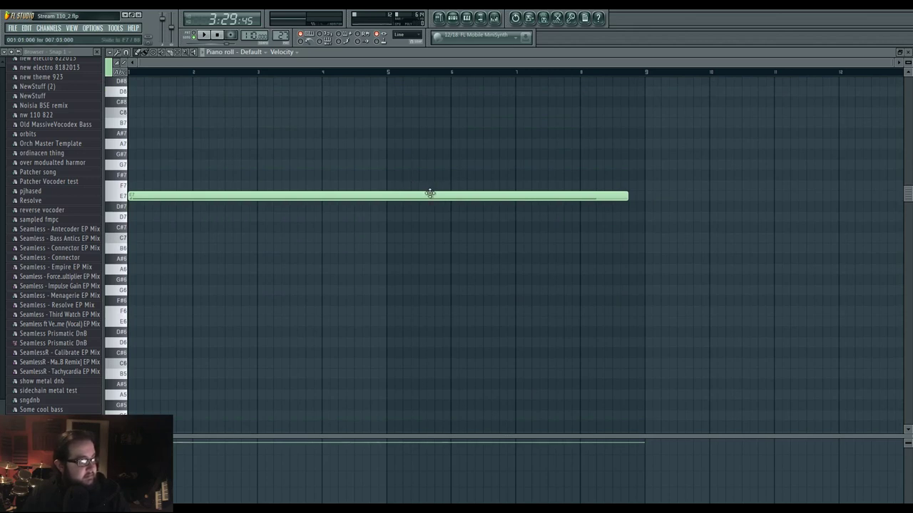
- Place Pattern 27 on Track 5 at bar 105 and select the playlist range from bar 105 to 113
key("F5")
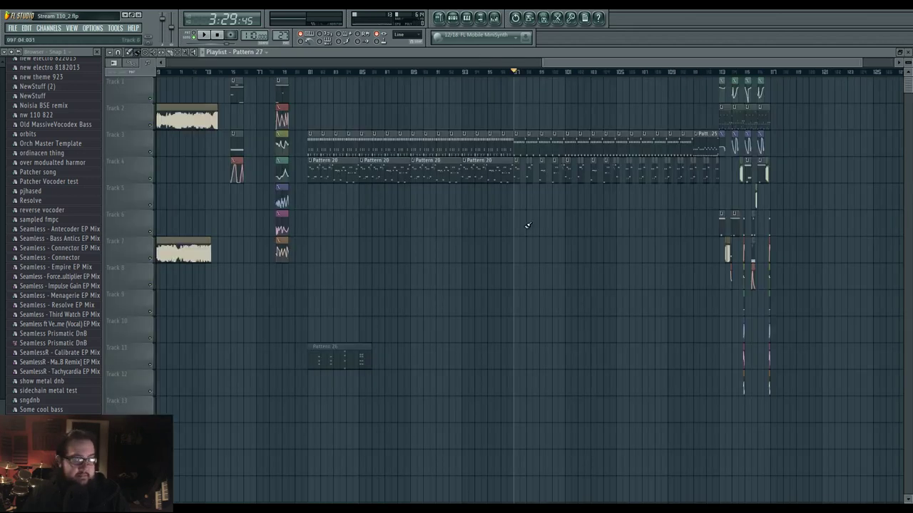
left_click(631, 196)
scroll(474, 323, "right", 3)
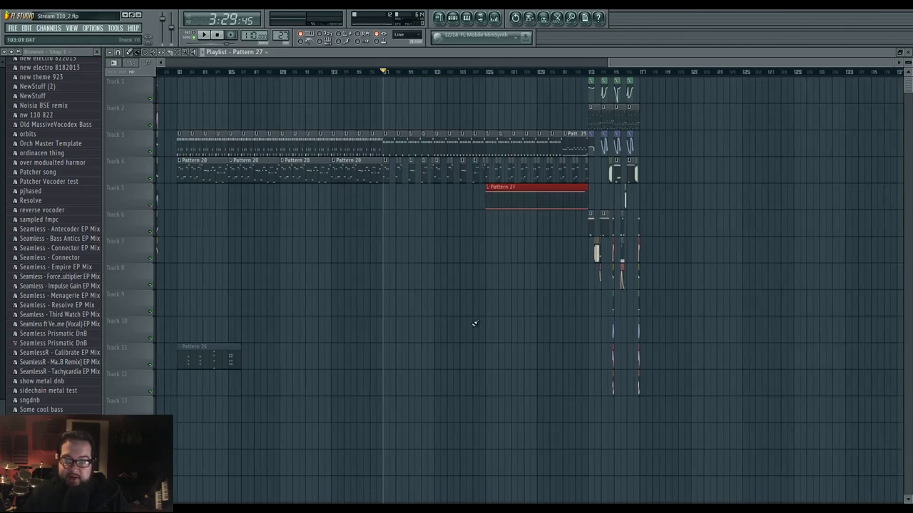
scroll(475, 323, "right", 1)
left_click_drag(475, 74, 566, 73)
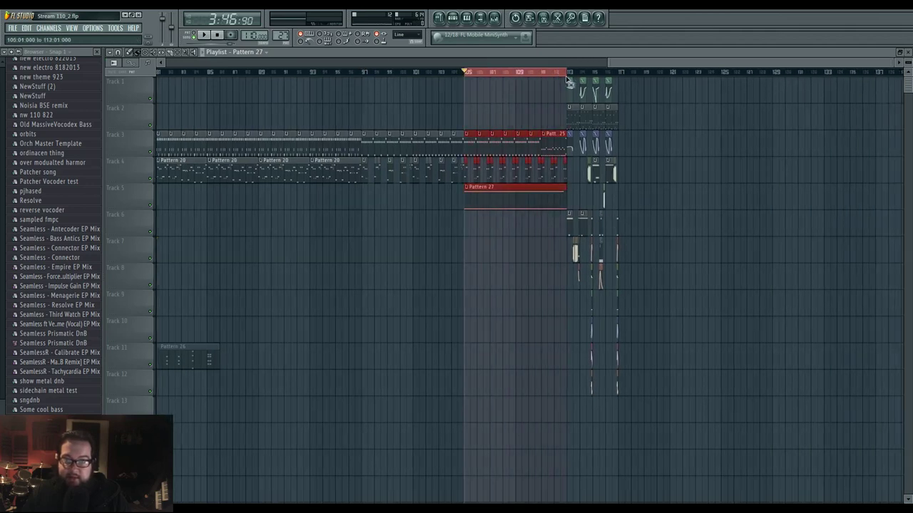
- Create an automation clip for Sytrus's modulation X over the selected bars 105 to 113
left_click(453, 18)
left_click(396, 353)
right_click(360, 213)
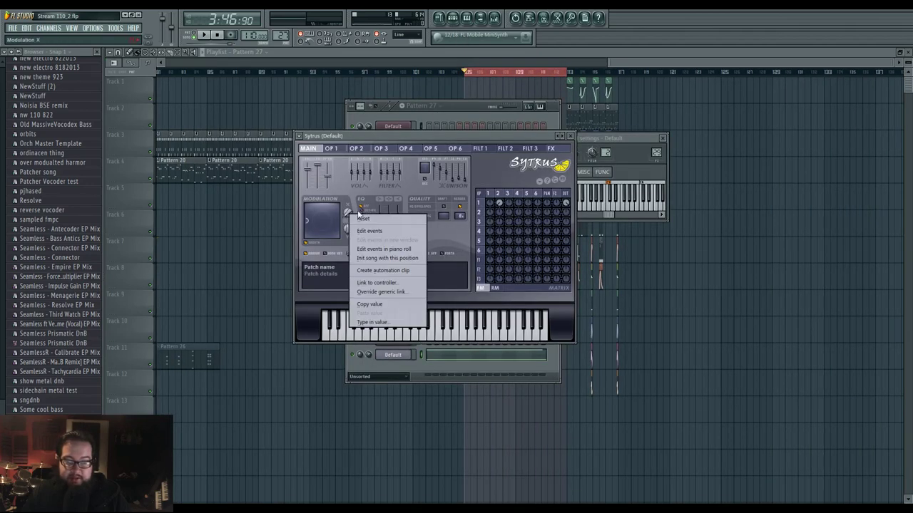
left_click(383, 271)
left_click(305, 354)
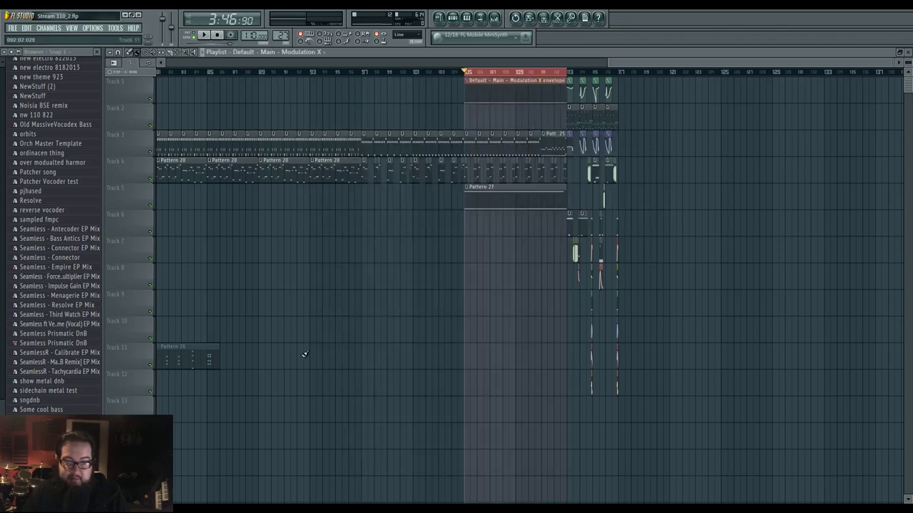
- Shape the modulation X automation into a rising curve and lower mixer Insert 29's volume to 9% during playback
left_click(493, 17)
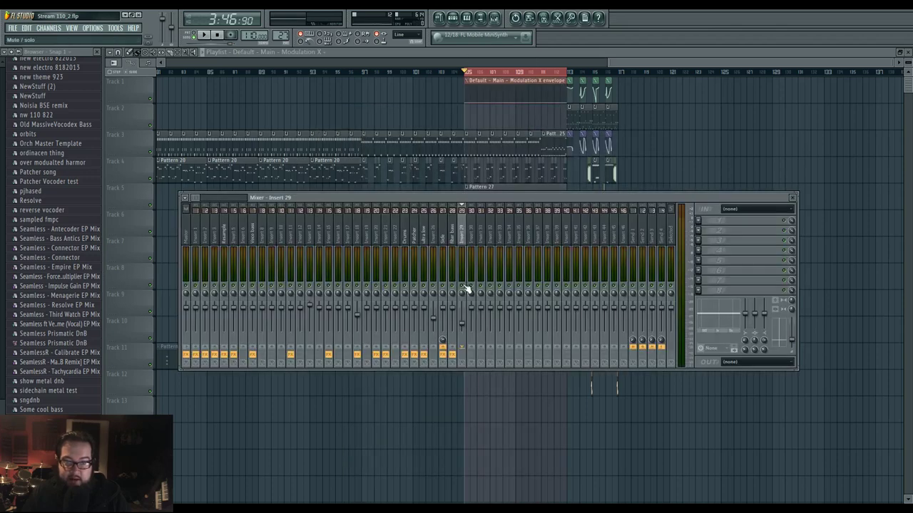
key("F9")
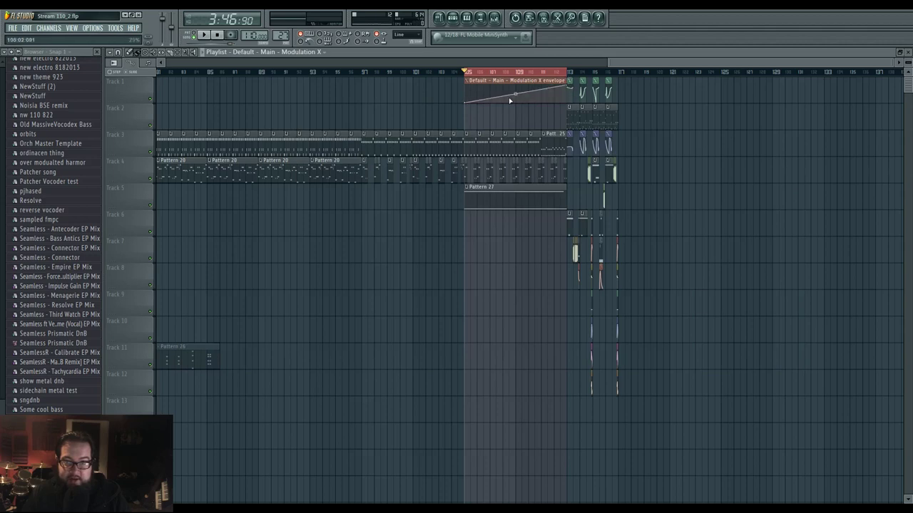
key("space")
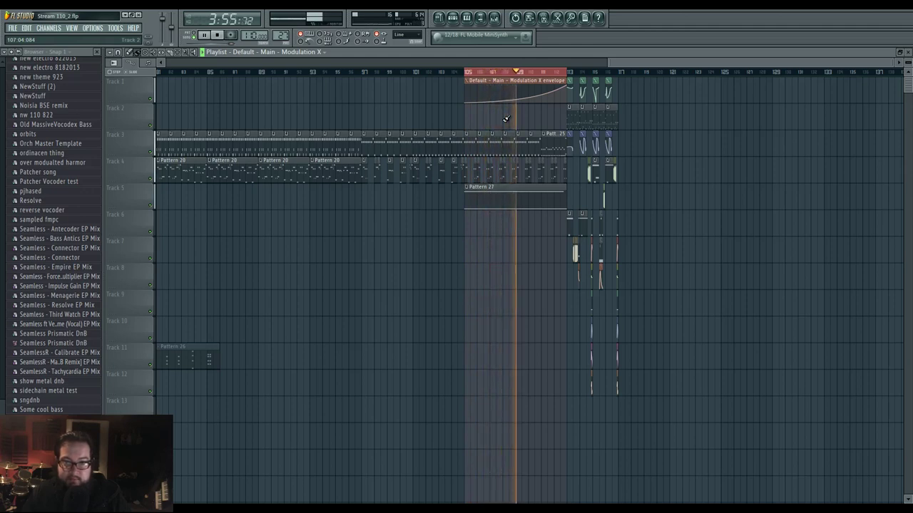
left_click(492, 20)
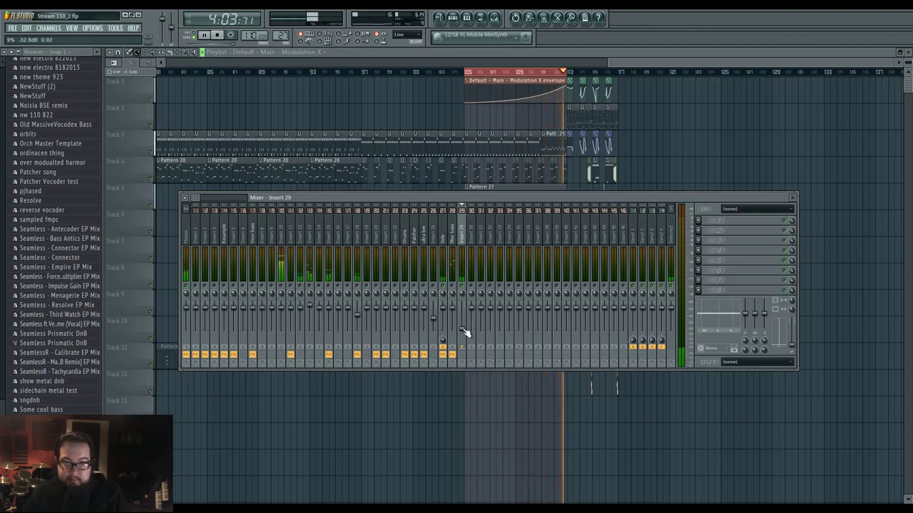
key("F9")
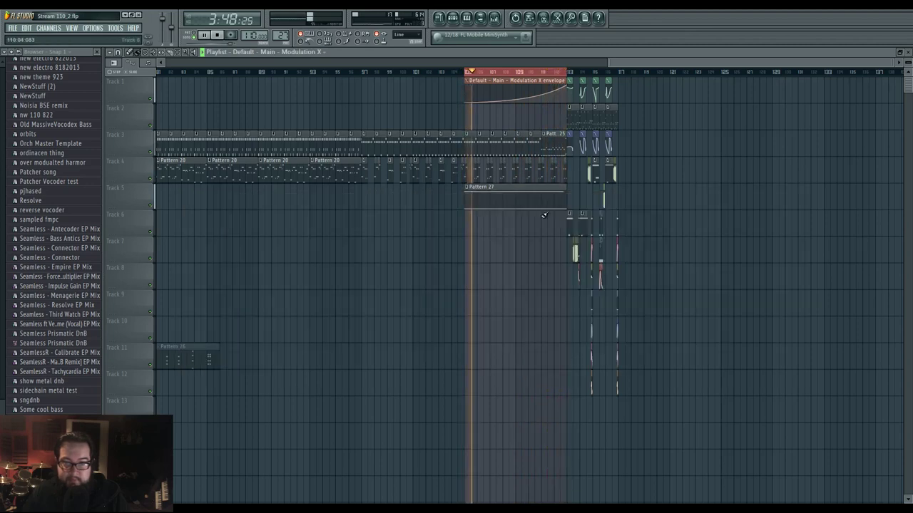
- Trim the end of Pattern 27's E7 note and add a modulation X automation point where the note ends
double_click(546, 200)
key("space")
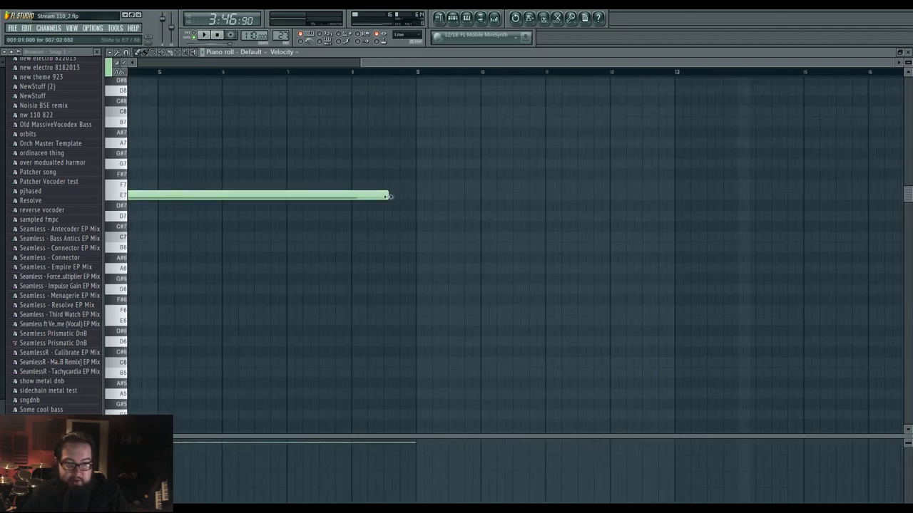
left_click(449, 18)
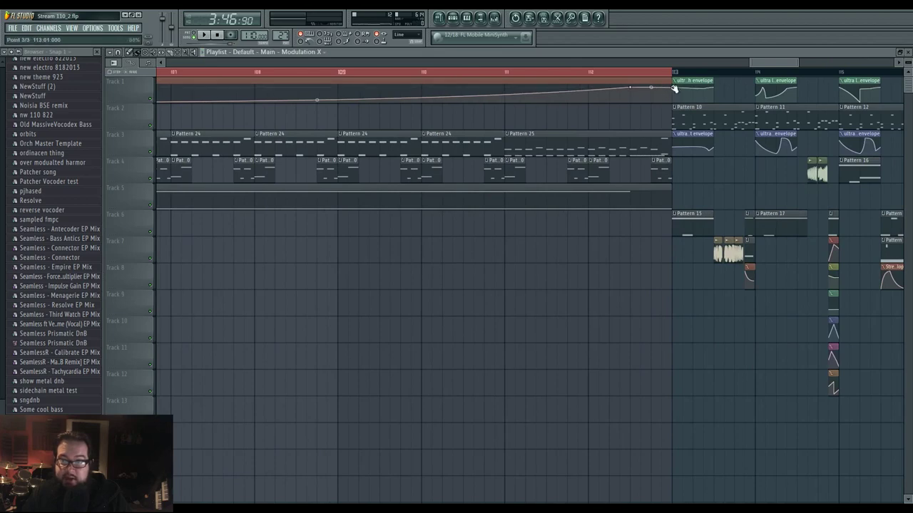
- Level the end of the modulation X automation after its peak and play bars 105 to 113 while checking the mixer levels
left_click_drag(632, 87, 669, 91)
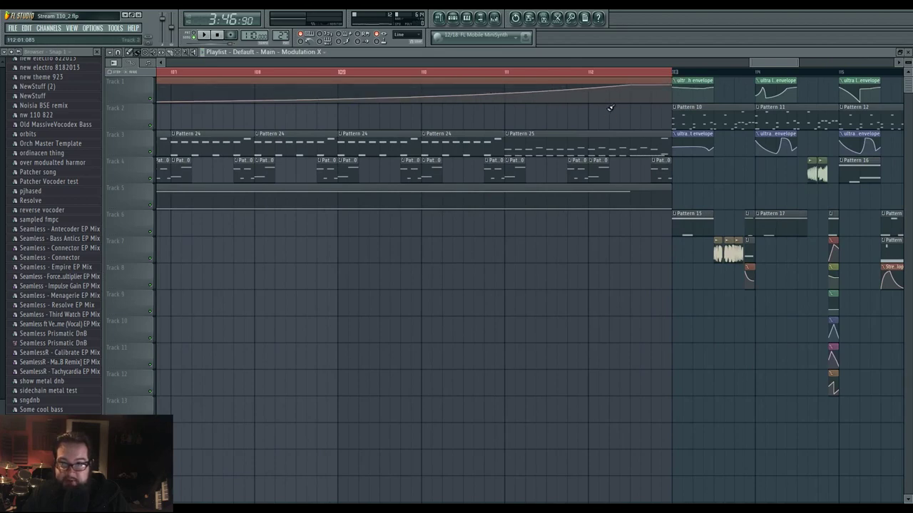
left_click_drag(582, 114, 621, 111)
key("space")
scroll(615, 112, "down", 5)
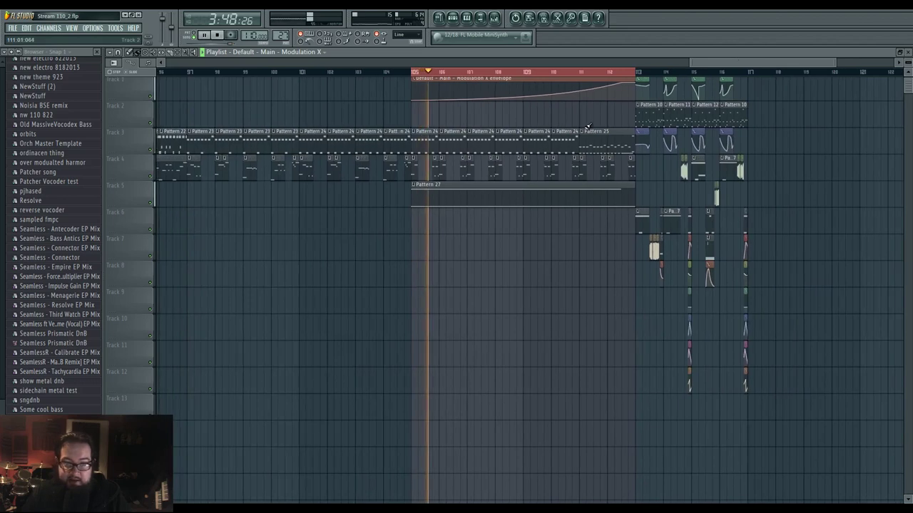
key("F9")
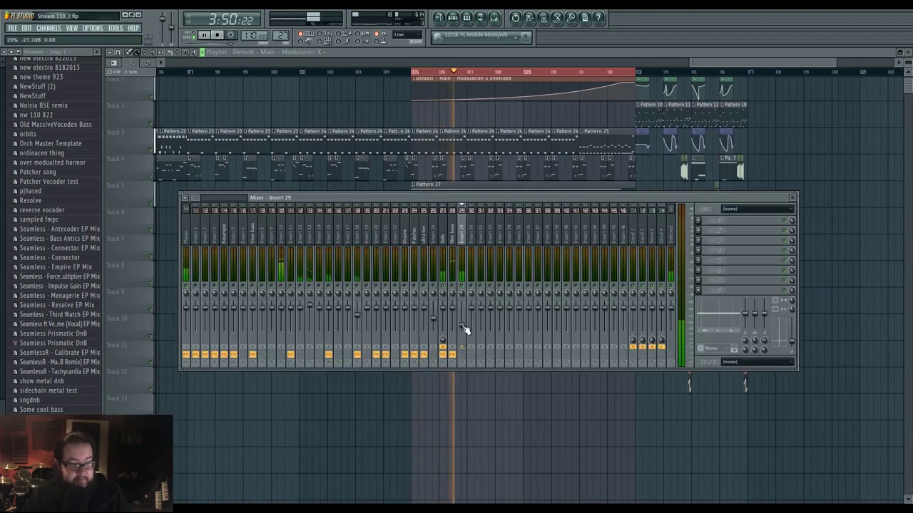
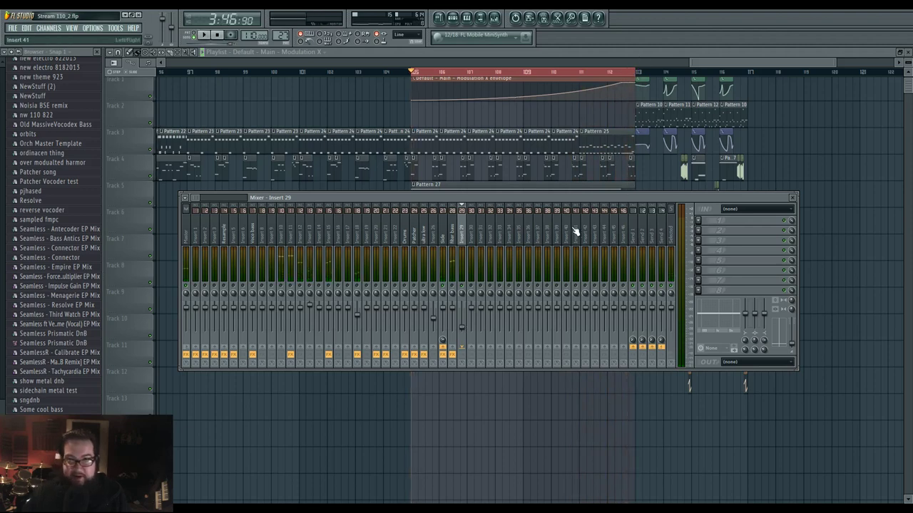
key("F9")
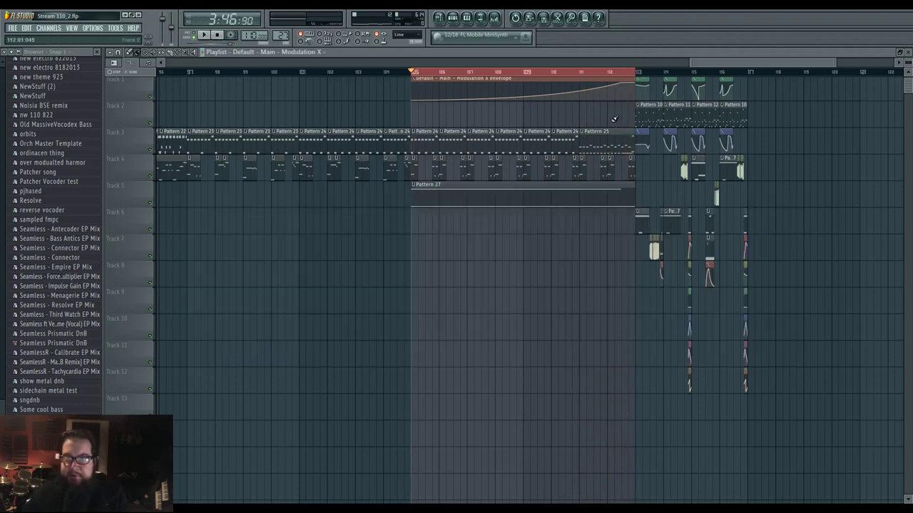
- Shorten the end of Pattern 27's E5 note slightly so it stops just before bar 9
double_click(627, 191)
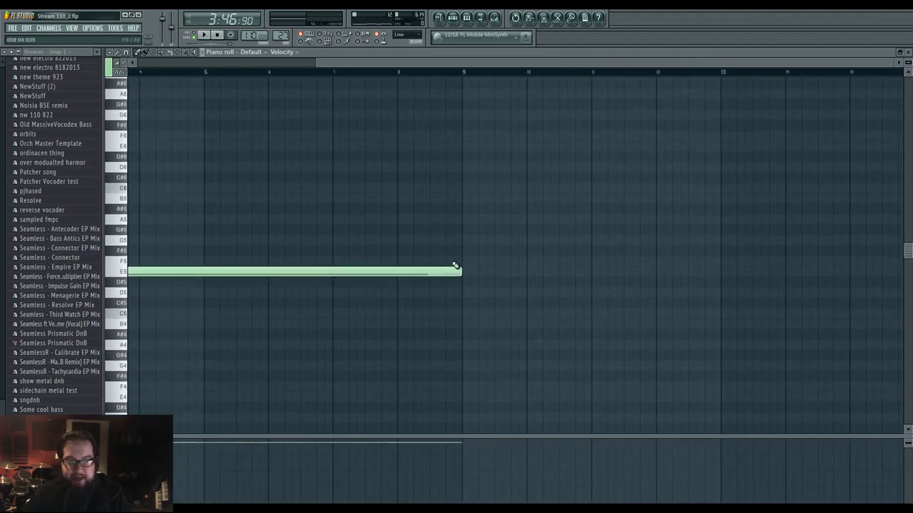
scroll(487, 296, "up", 3)
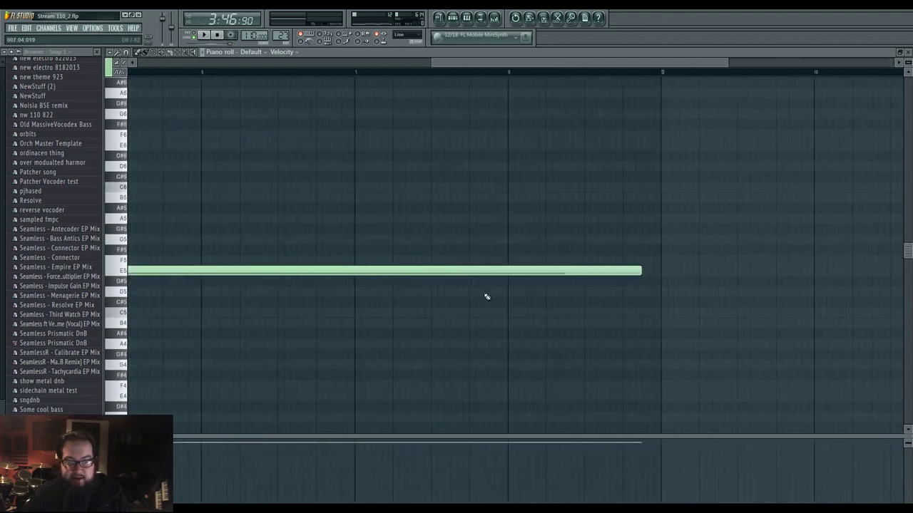
left_click(438, 18)
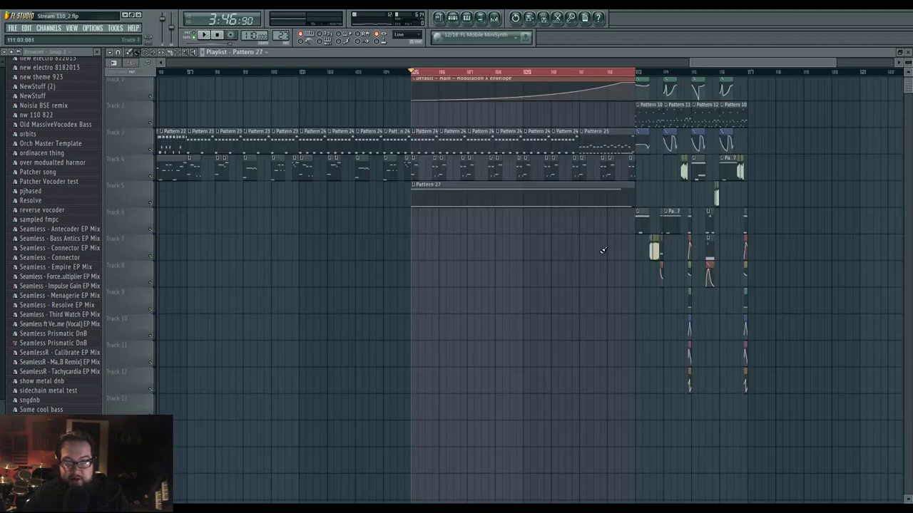
left_click_drag(603, 251, 610, 253)
- Add a Harmor channel to the project and load its Default preset
left_click(460, 18)
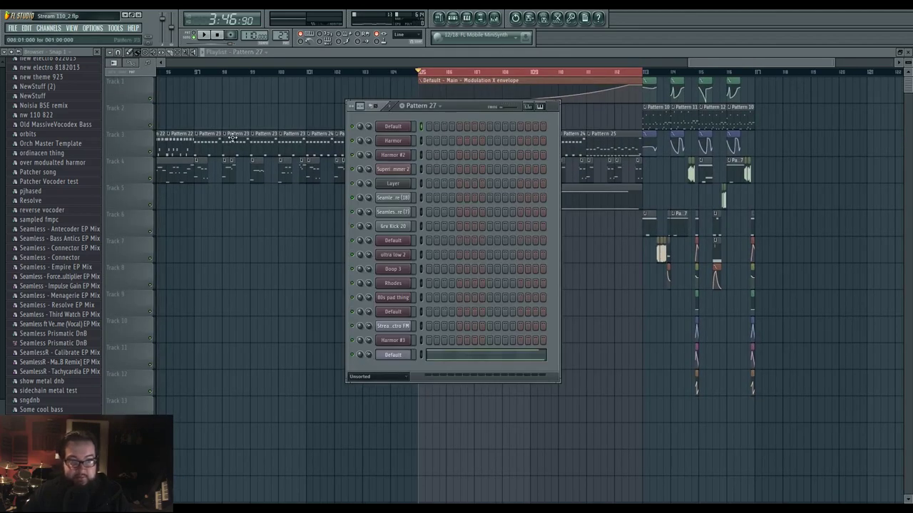
left_click(50, 29)
mouse_move(57, 37)
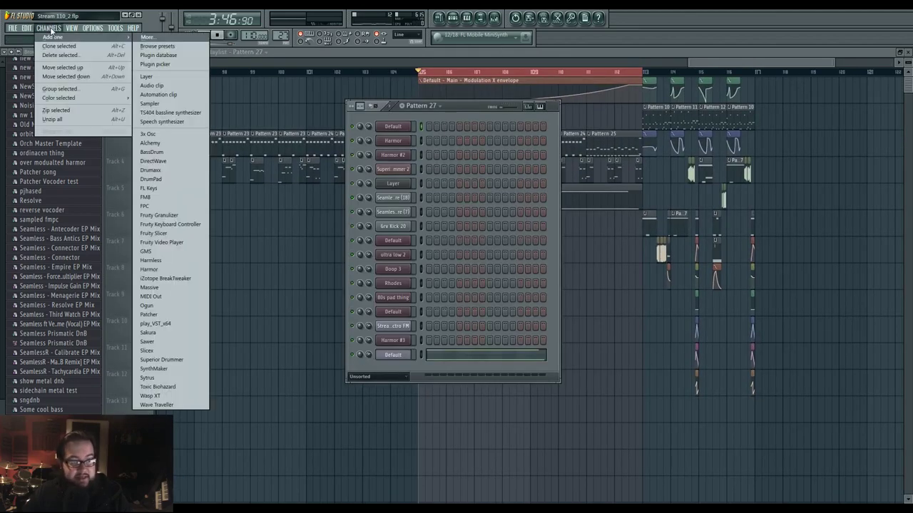
left_click(186, 270)
left_click_drag(402, 229, 391, 127)
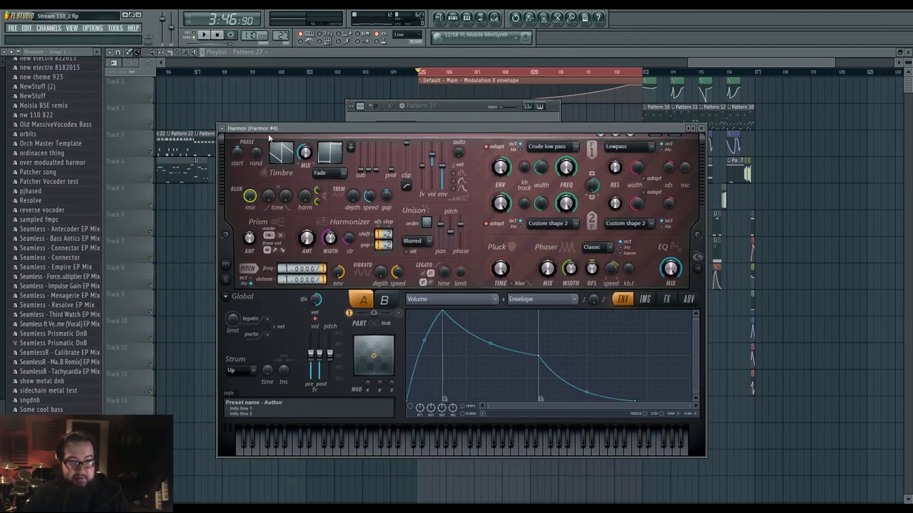
left_click(222, 129)
mouse_move(242, 154)
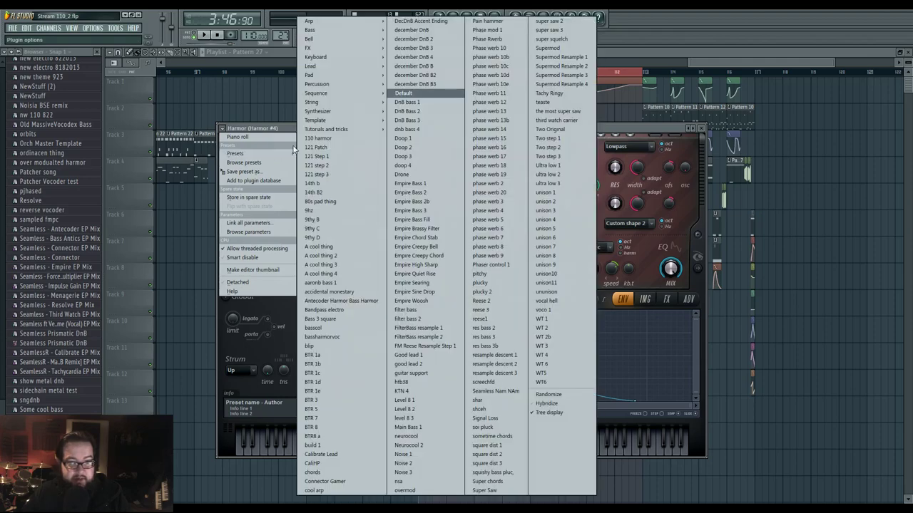
left_click(406, 93)
- Route the new Harmor channel to mixer track 30
left_click(453, 19)
left_click(392, 371)
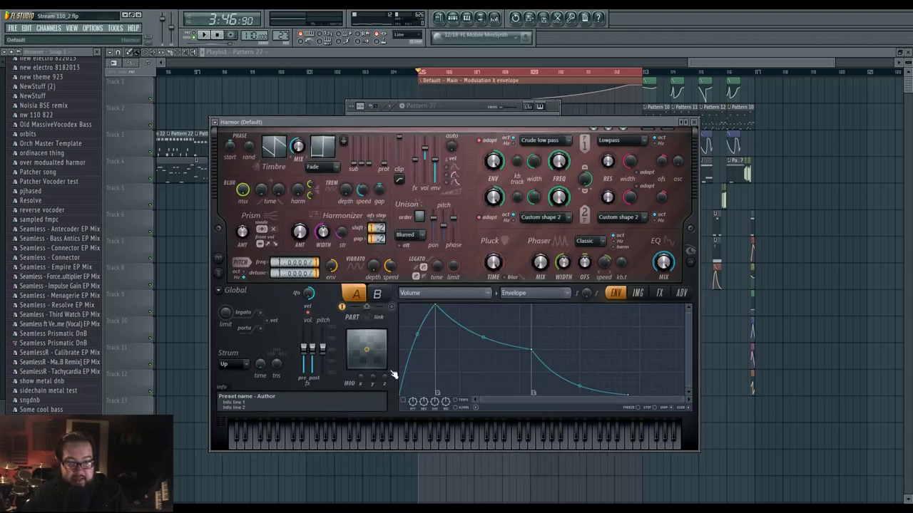
left_click_drag(501, 132, 509, 337)
double_click(656, 152)
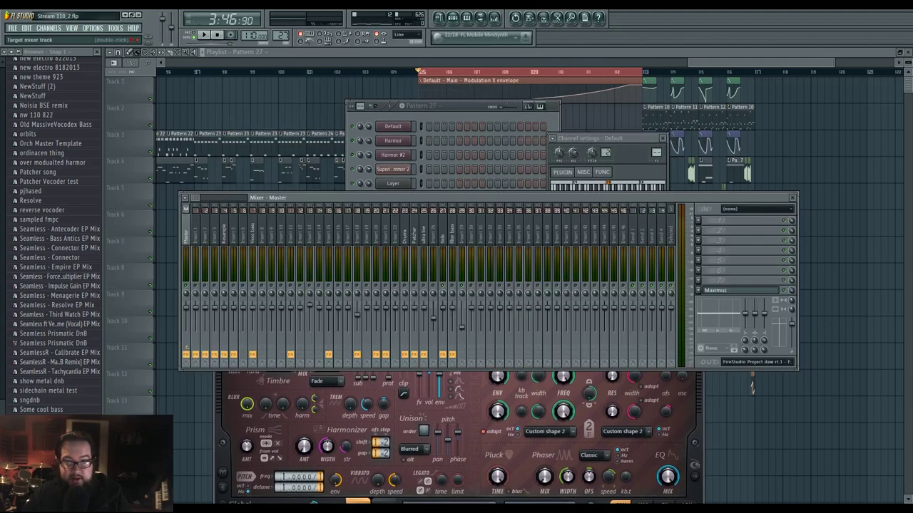
left_click_drag(656, 152, 656, 118)
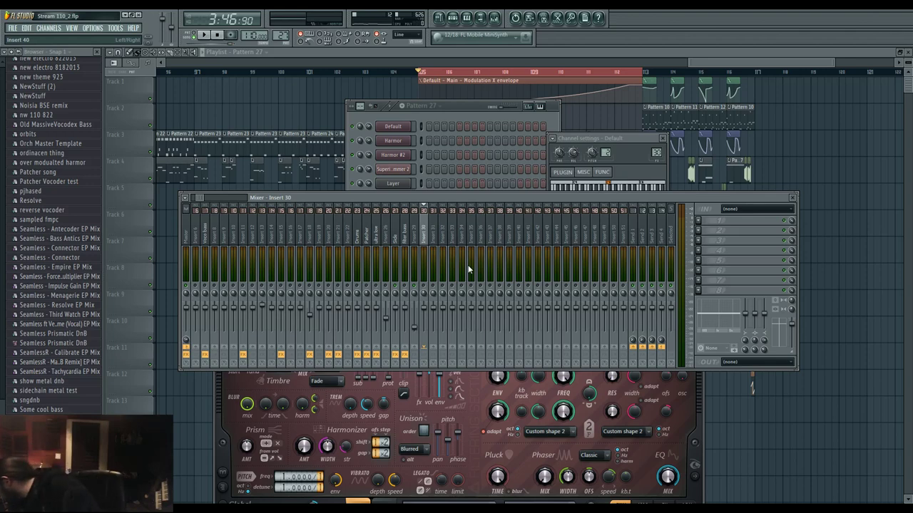
left_click(470, 109)
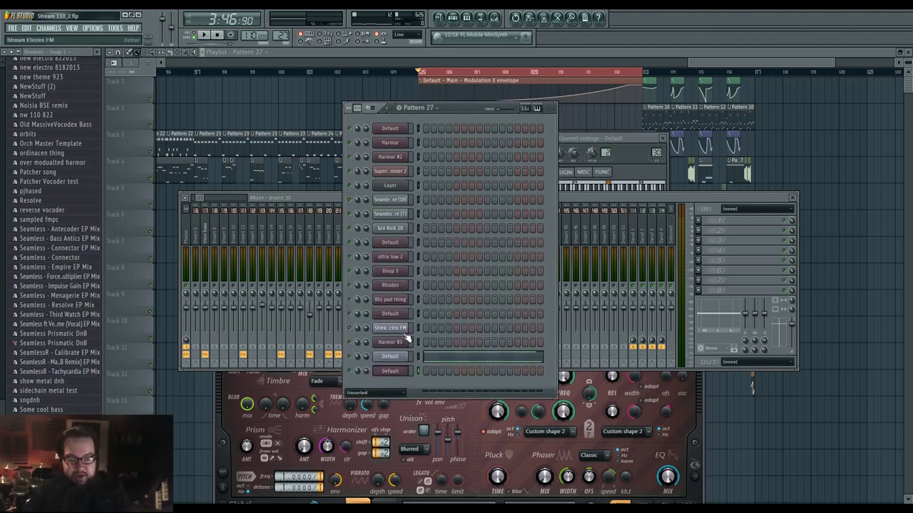
left_click(395, 372)
left_click(395, 373)
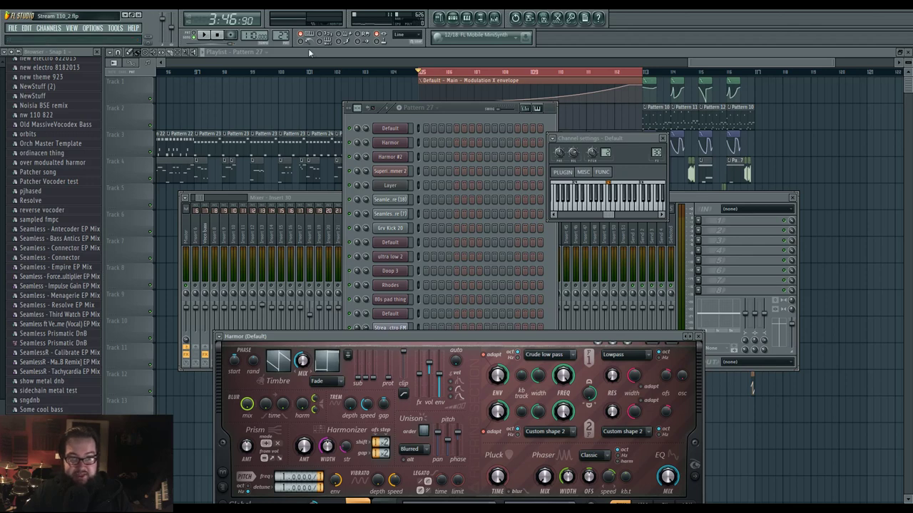
- Add a long E2 note for the new Harmor channel at the start of empty Pattern 28
left_click(465, 115)
right_click(407, 369)
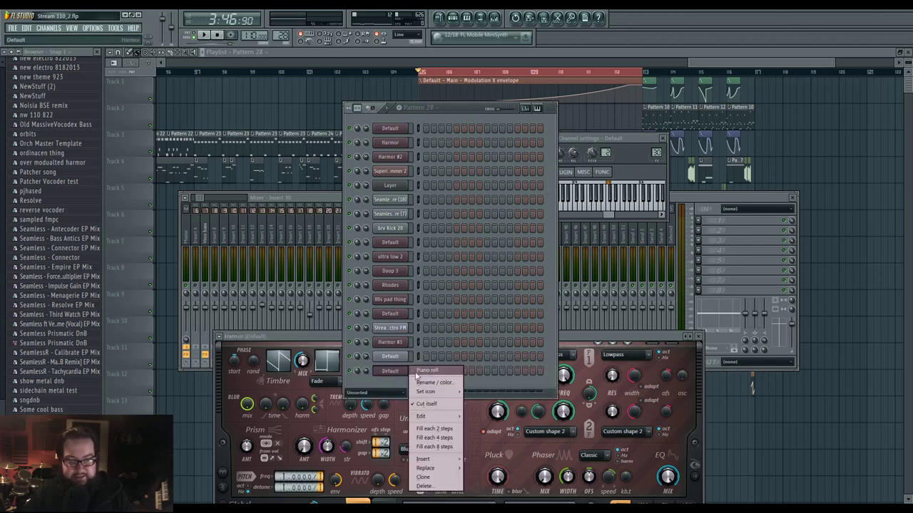
left_click(417, 372)
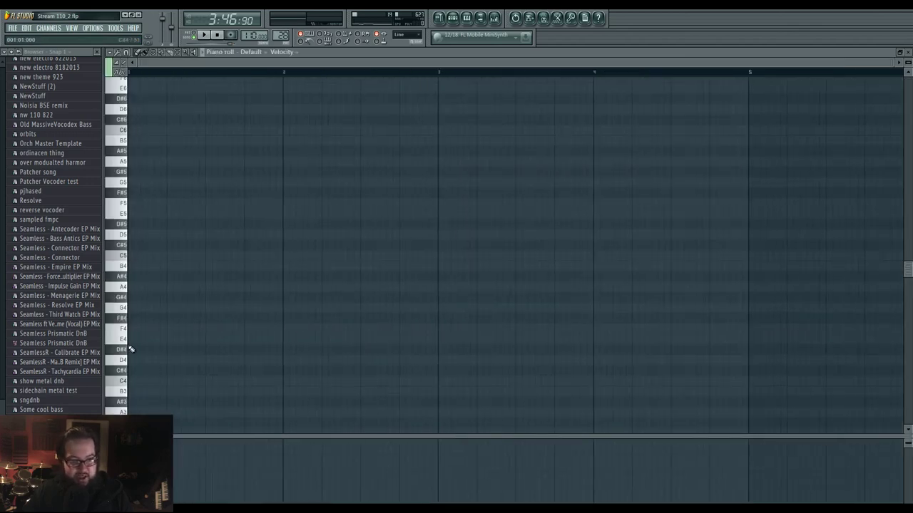
scroll(130, 349, "down", 8)
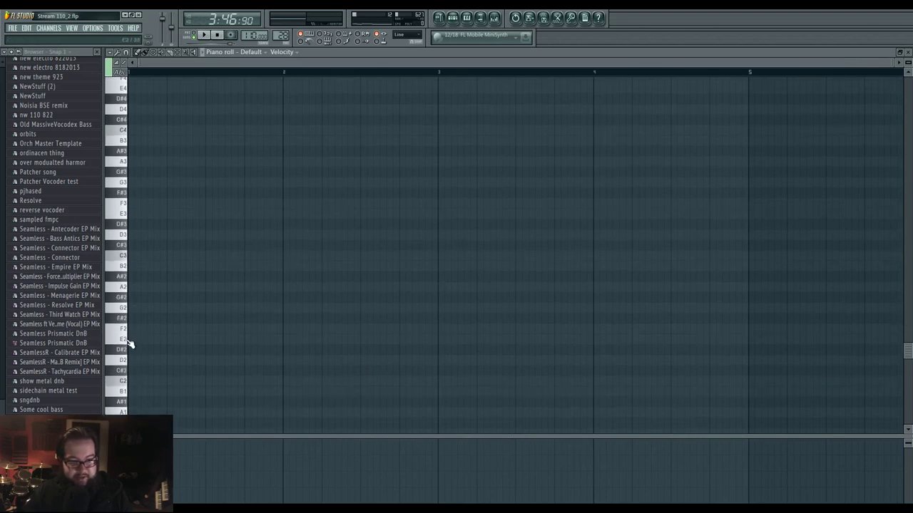
left_click(132, 343)
- Check the new Harmor channel's mixer routing and audition Pattern 28 on its own
left_click(449, 19)
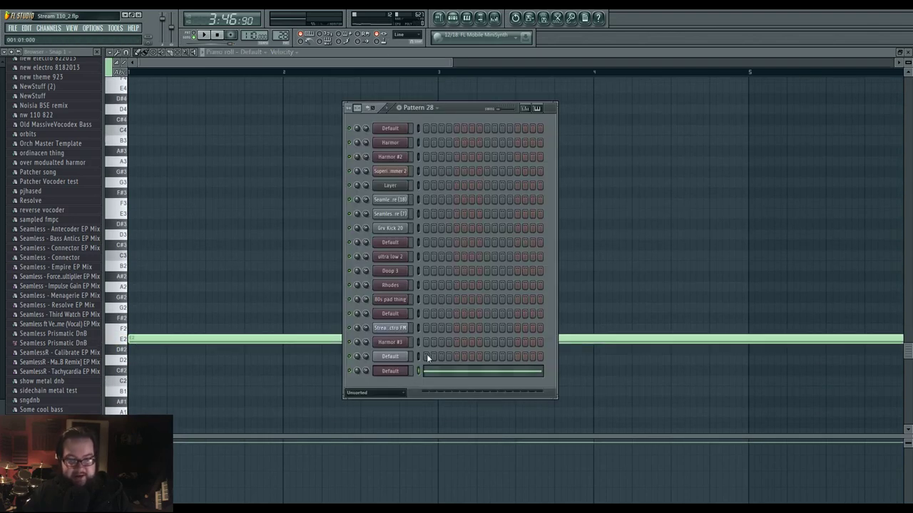
left_click(392, 372)
double_click(605, 152)
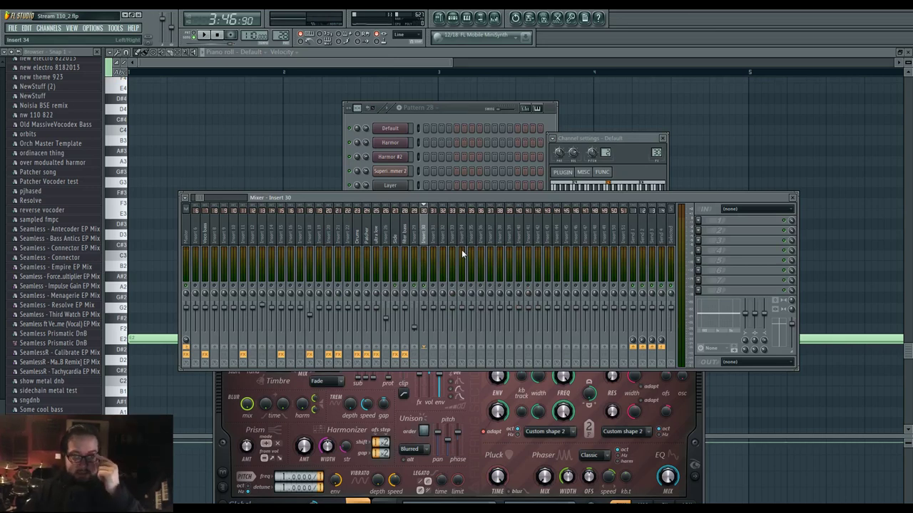
left_click(453, 19)
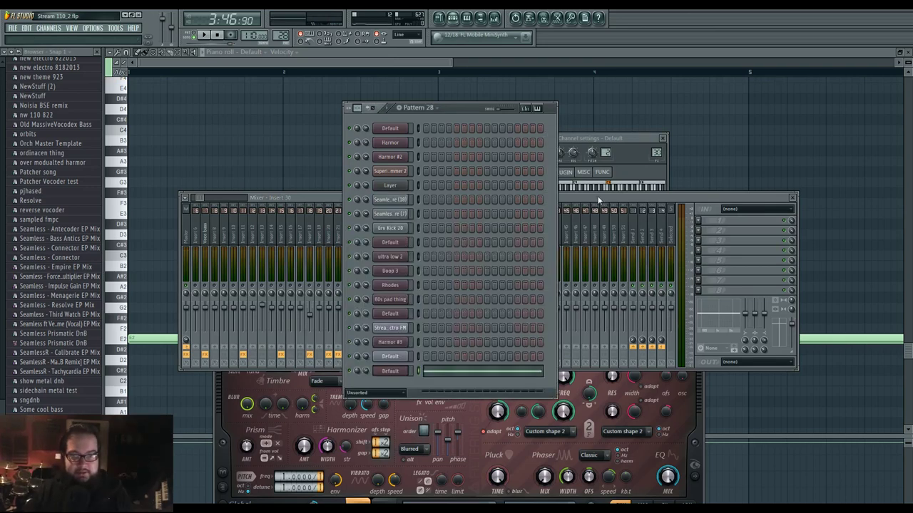
left_click(396, 374)
left_click_drag(393, 337, 382, 175)
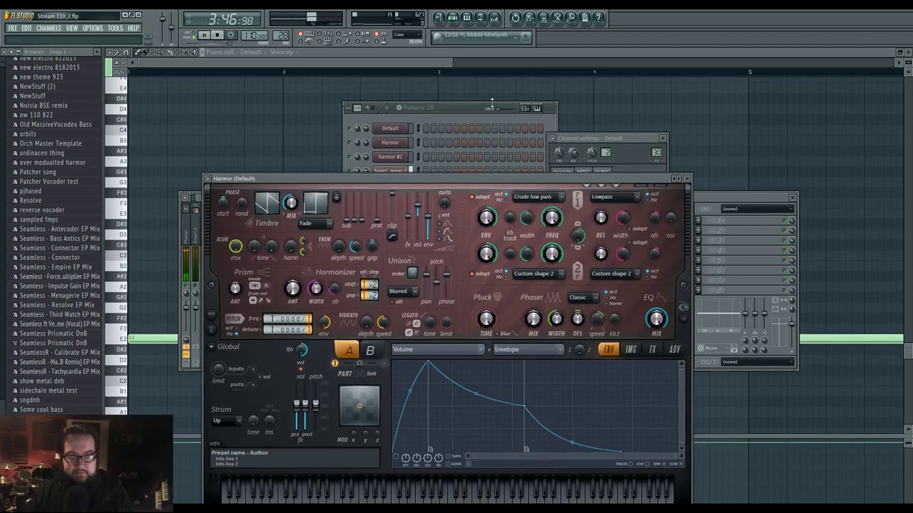
left_click(188, 37)
key("space")
key("space")
- Lower Pattern 28's long Harmor note to E1 and audition it
right_click(229, 163)
scroll(184, 258, "down", 4)
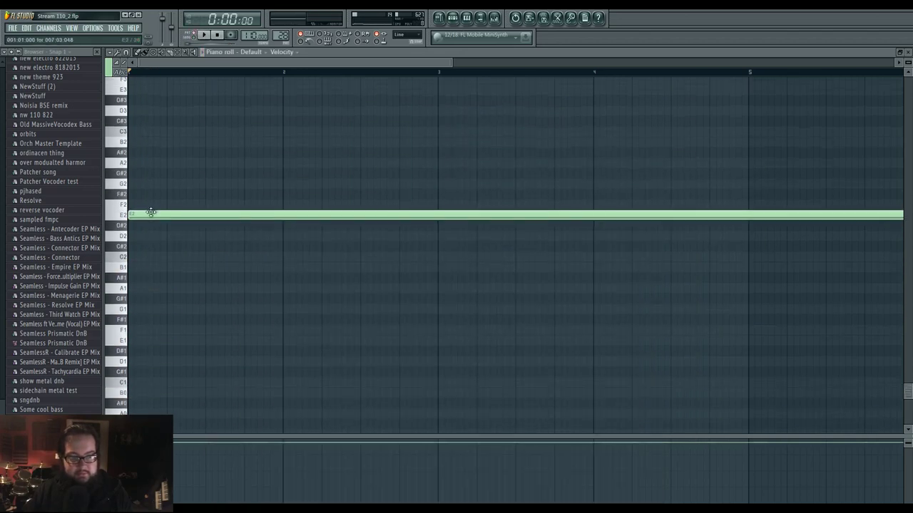
left_click_drag(149, 213, 131, 340)
key("space")
key("space")
left_click(453, 20)
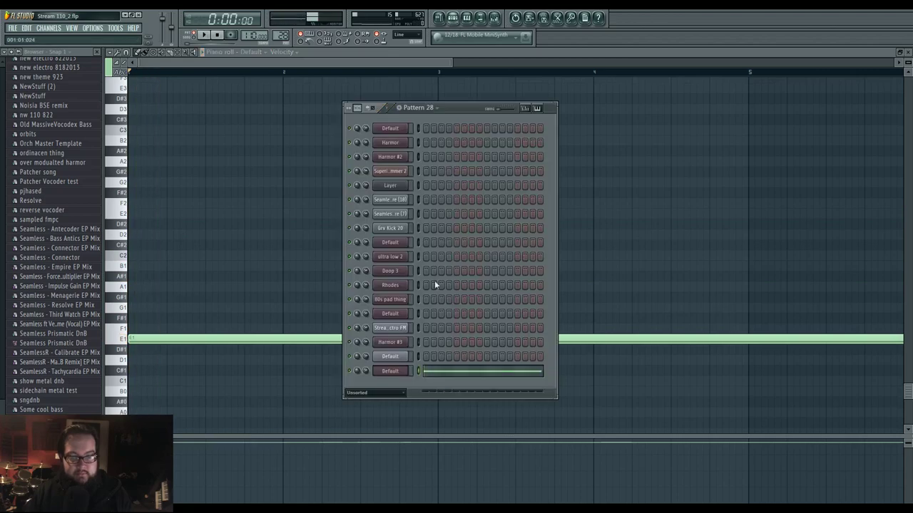
left_click(390, 370)
- Place Pattern 28 on Track 12 at bar 105 and select the playlist range from bar 105 to 113
left_click(439, 19)
left_click_drag(413, 160, 378, 239)
left_click(369, 327)
left_click_drag(380, 335, 379, 389)
left_click(364, 73)
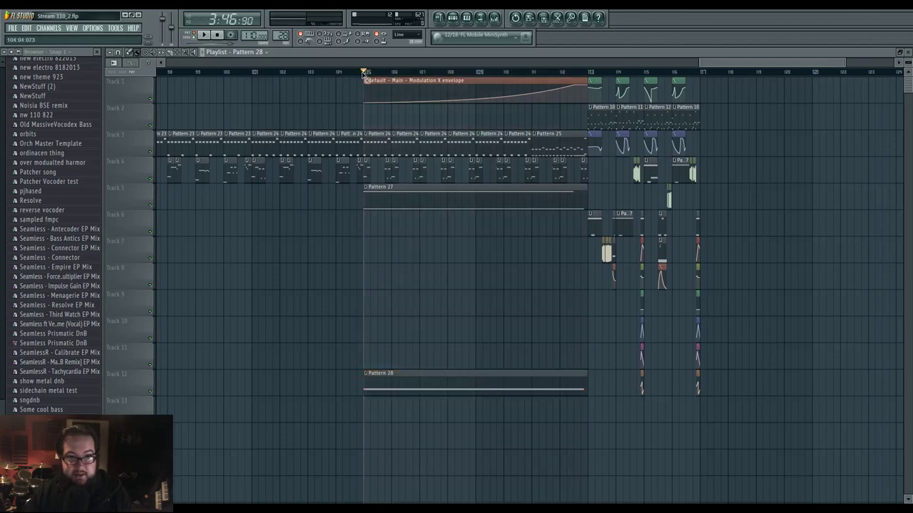
left_click_drag(364, 73, 588, 73)
- Create an automation clip for part A's harmonic detuning multiplicator in the new Harmor channel over the selected bars
key("F6")
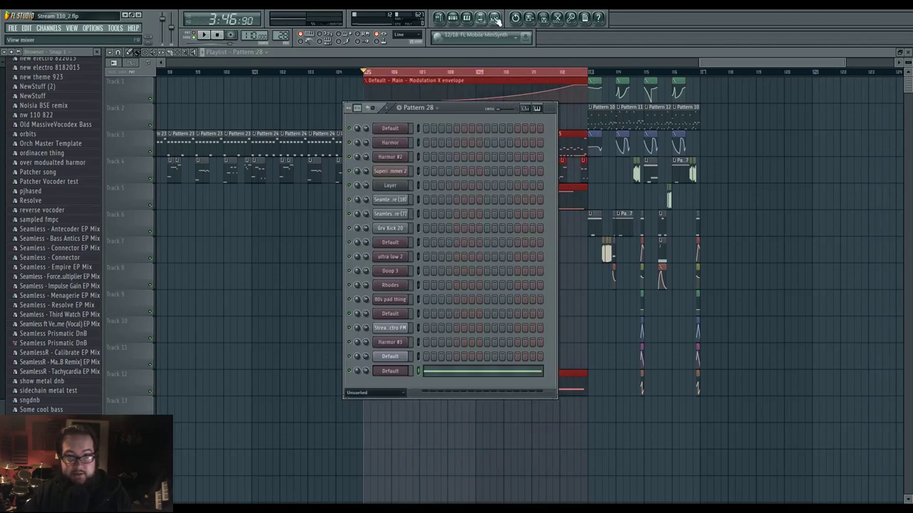
left_click(495, 18)
left_click(460, 109)
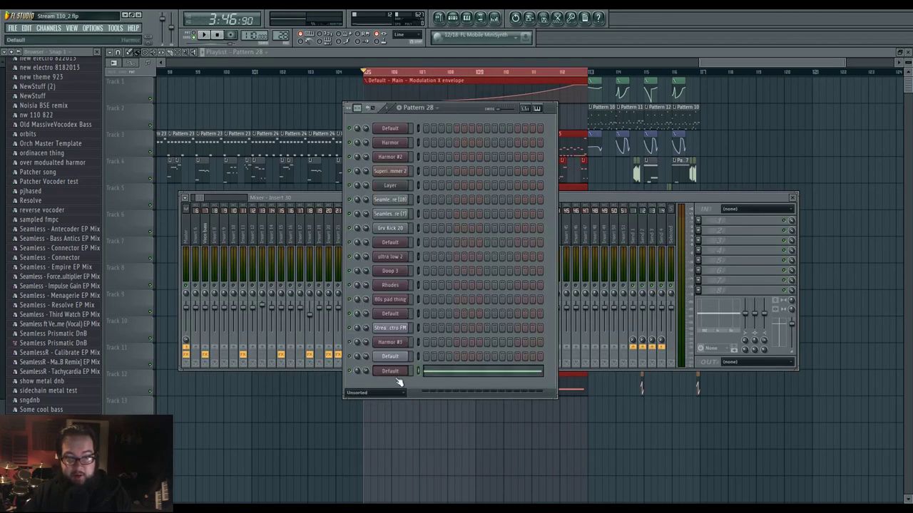
left_click(396, 372)
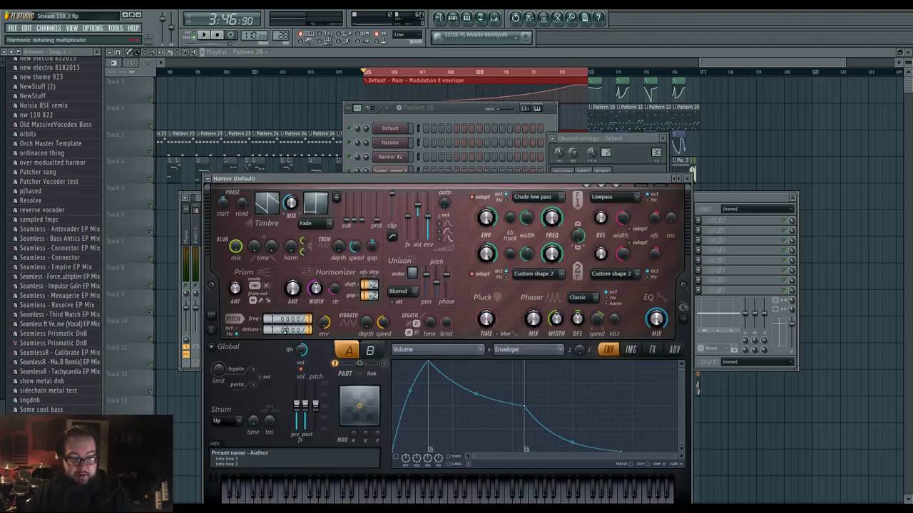
right_click(274, 330)
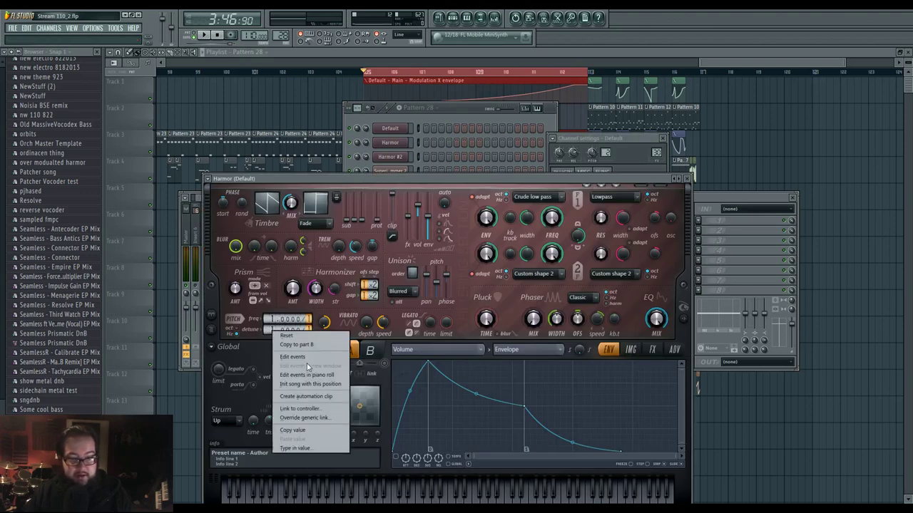
left_click(328, 397)
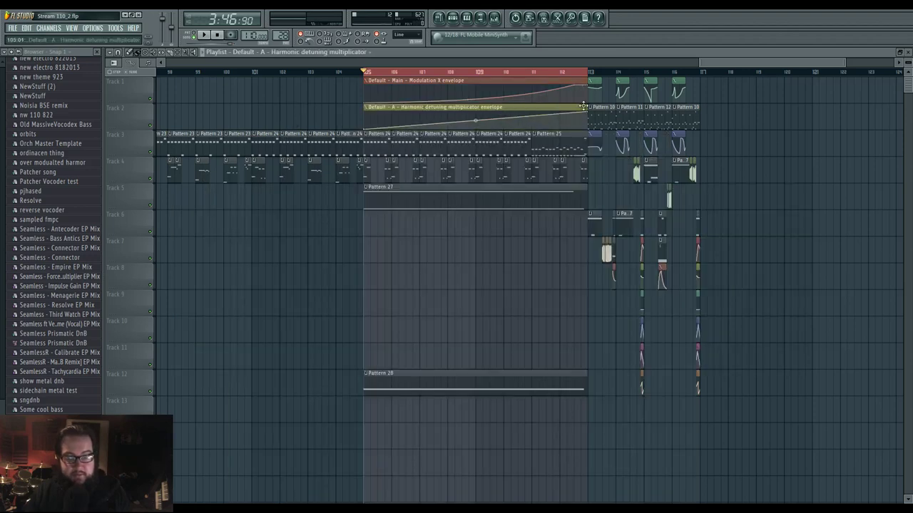
- Shape the detuning automation into a rising curve reaching 100% at 112:03:000 and play back the selected bars
scroll(590, 131, "up", 2)
key("space")
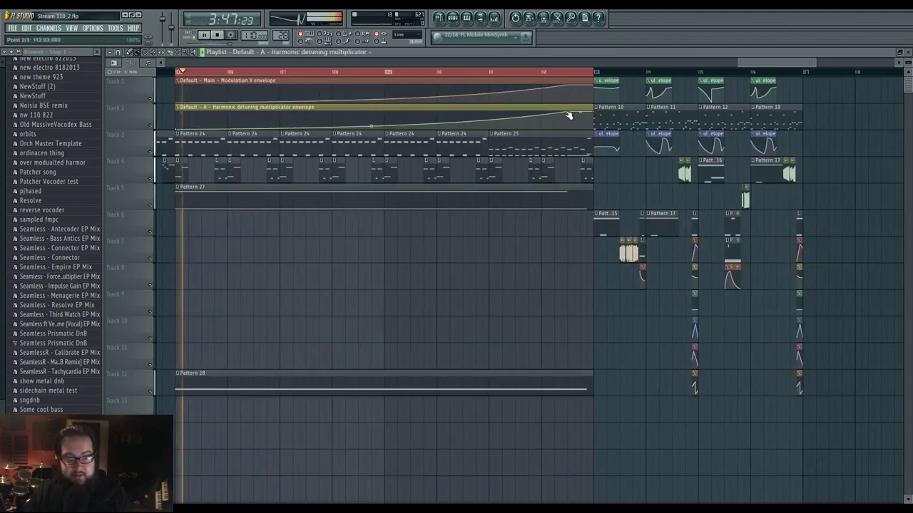
left_click(450, 17)
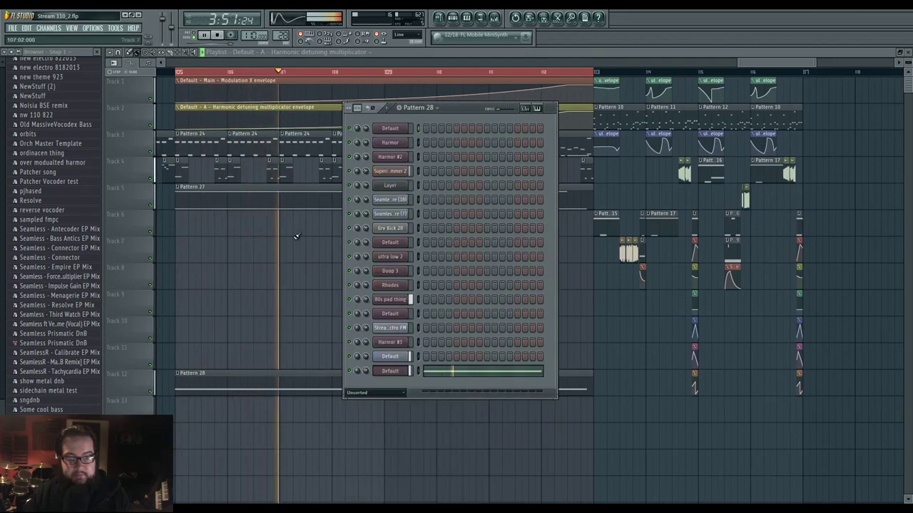
key("F6")
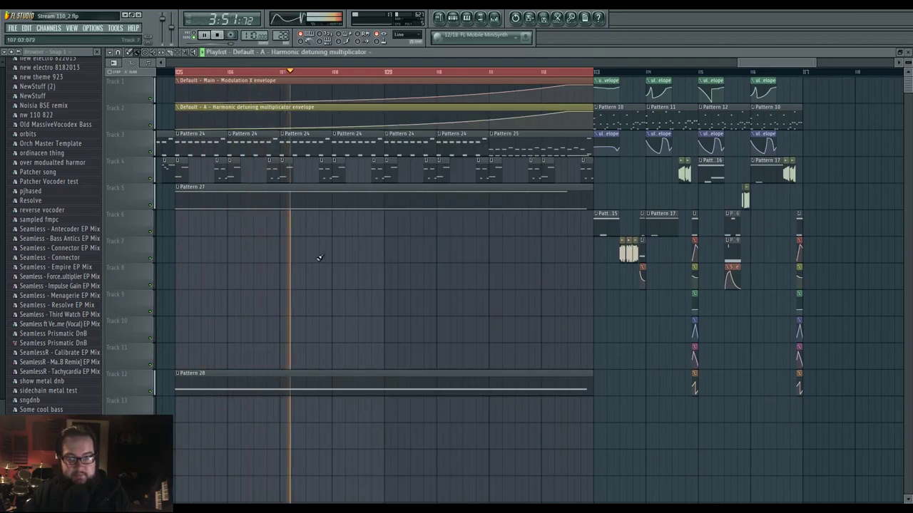
- Lengthen Pattern 28's E1 note to nearly 16 bars
double_click(574, 381)
scroll(804, 296, "down", 4)
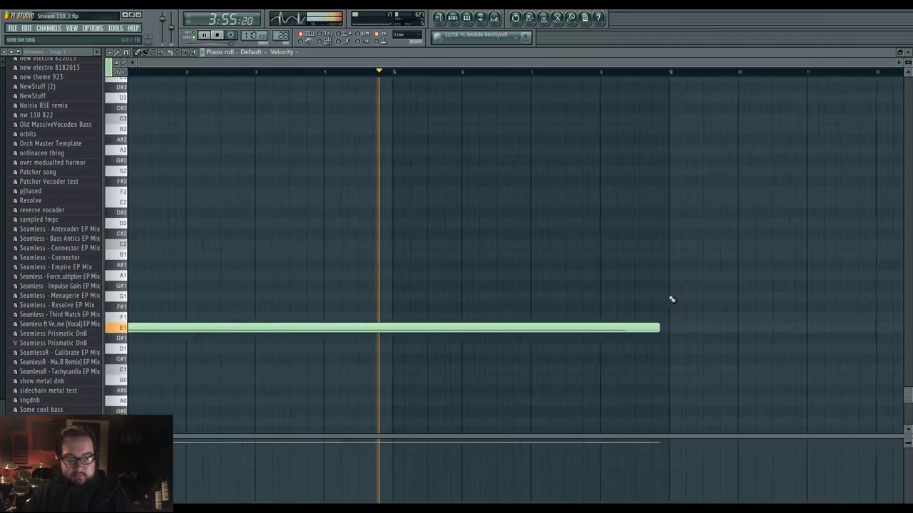
key("space")
left_click_drag(607, 314, 465, 337)
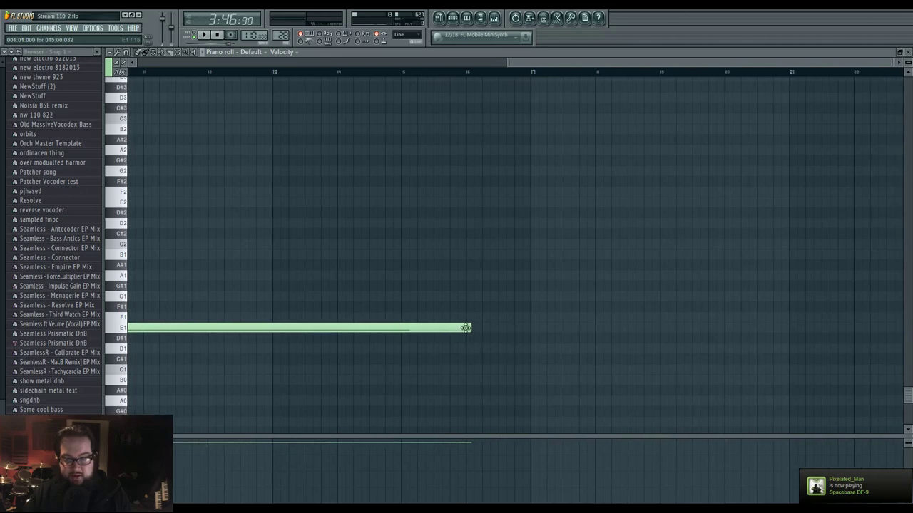
- Move Pattern 28 and the harmonic detuning automation clip back to bar 97 and stretch the automation clip to end at bar 113
left_click(439, 19)
scroll(632, 259, "down", 3)
left_click_drag(573, 368, 431, 371)
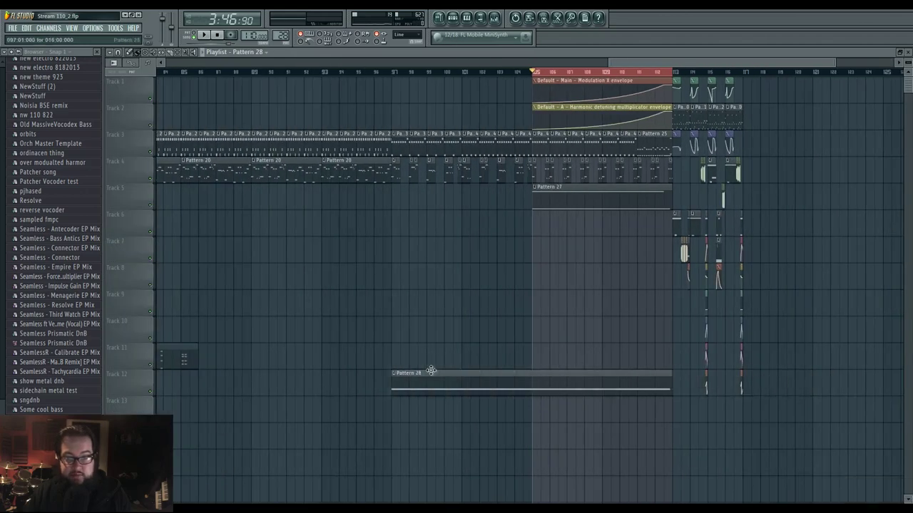
left_click_drag(554, 190, 419, 190)
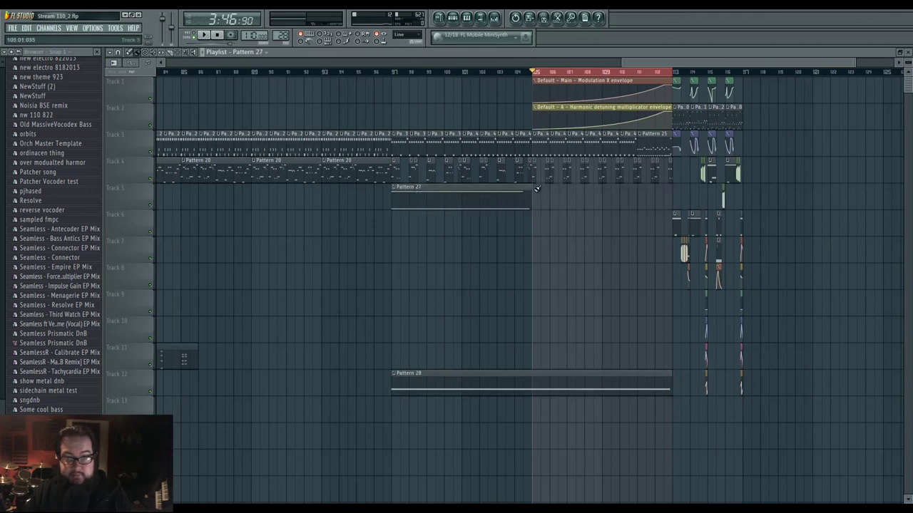
left_click_drag(498, 205, 633, 194)
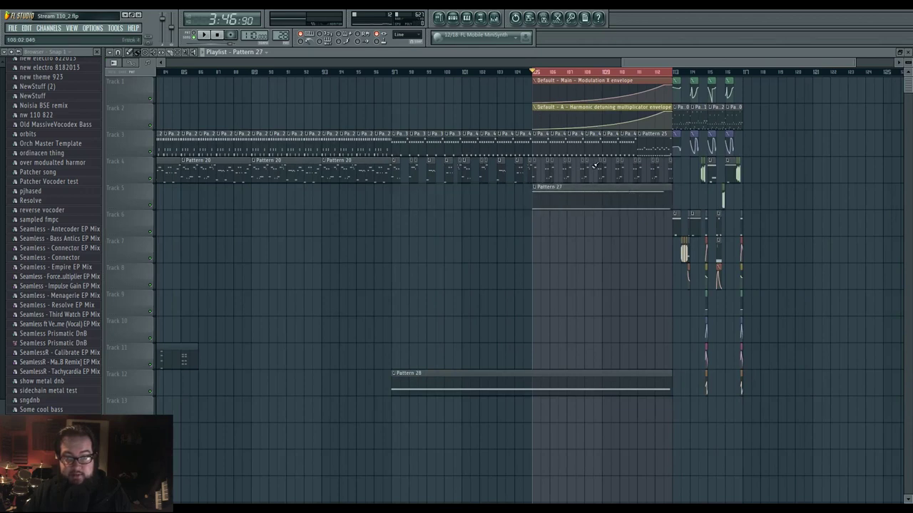
left_click_drag(559, 114, 430, 115)
left_click_drag(526, 112, 655, 110)
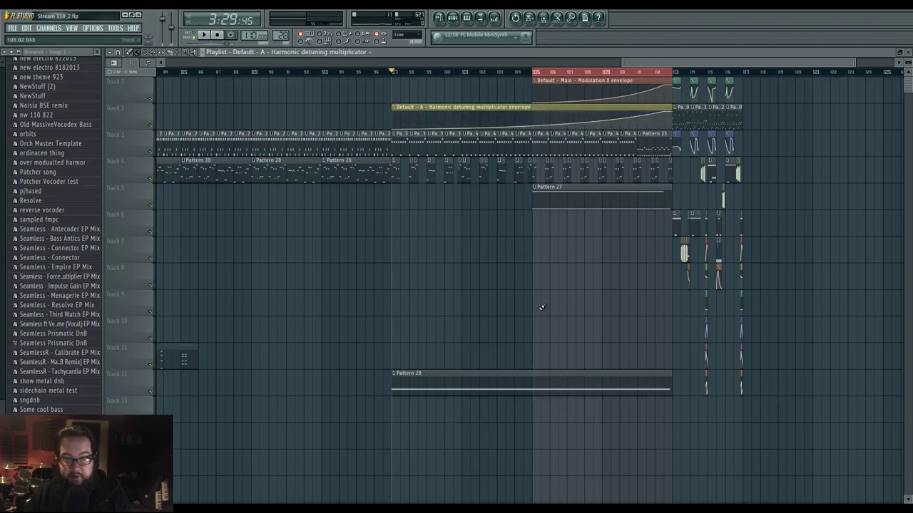
- Select the playlist range from bar 97 to 113 and play it back
left_click(551, 64)
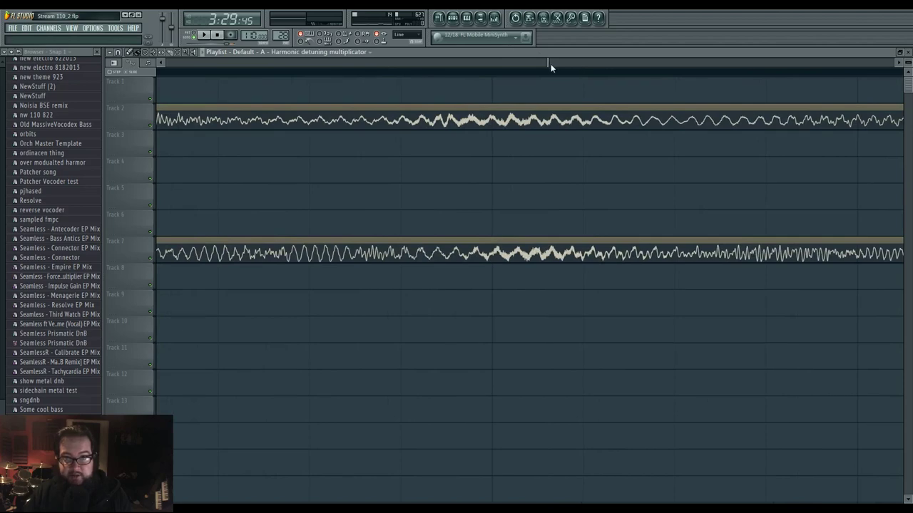
left_click(358, 42)
key("space")
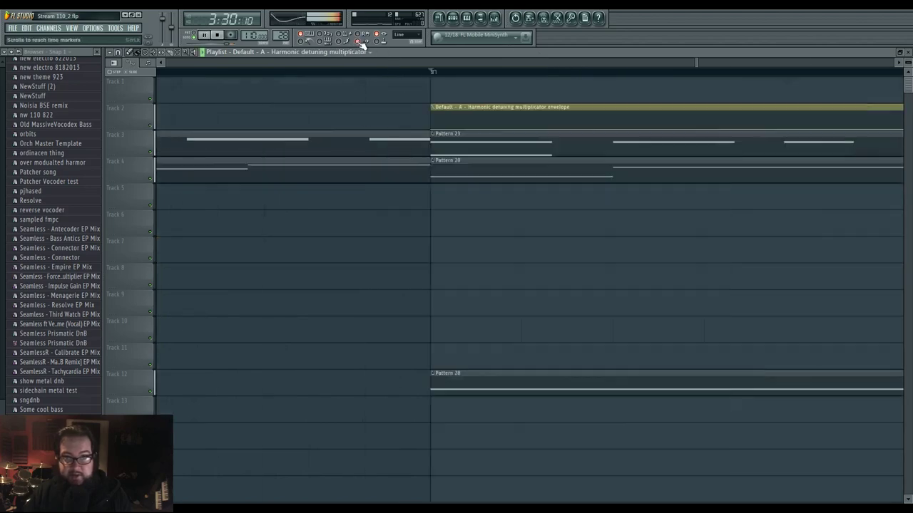
key("space")
scroll(636, 305, "down", 3)
scroll(635, 306, "down", 5)
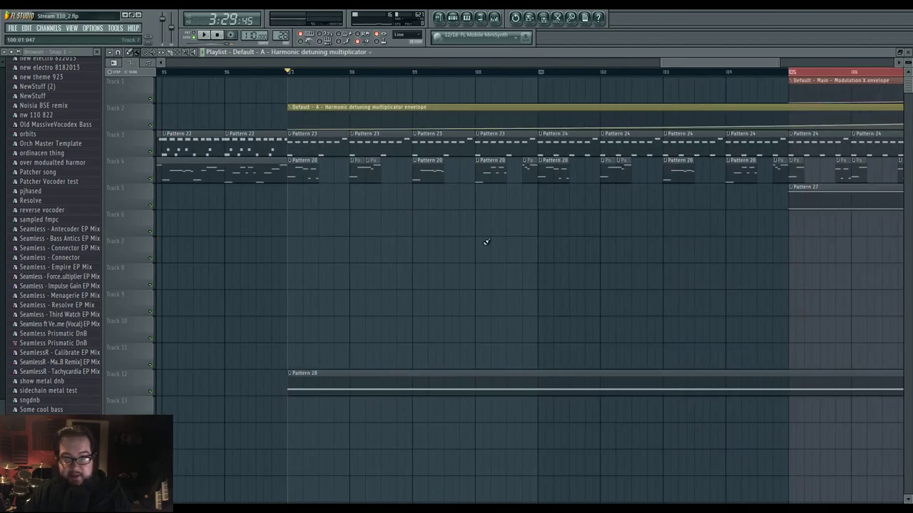
left_click_drag(533, 76, 255, 71)
key("space")
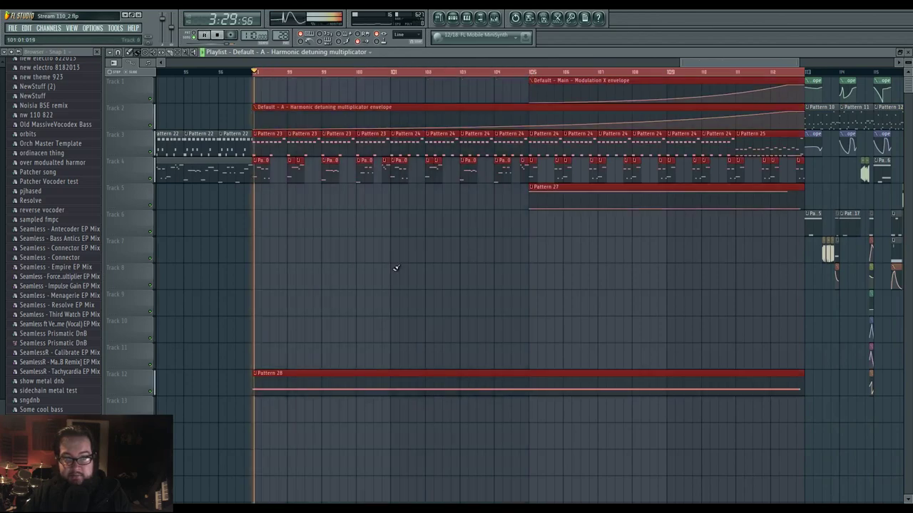
scroll(403, 280, "down", 2)
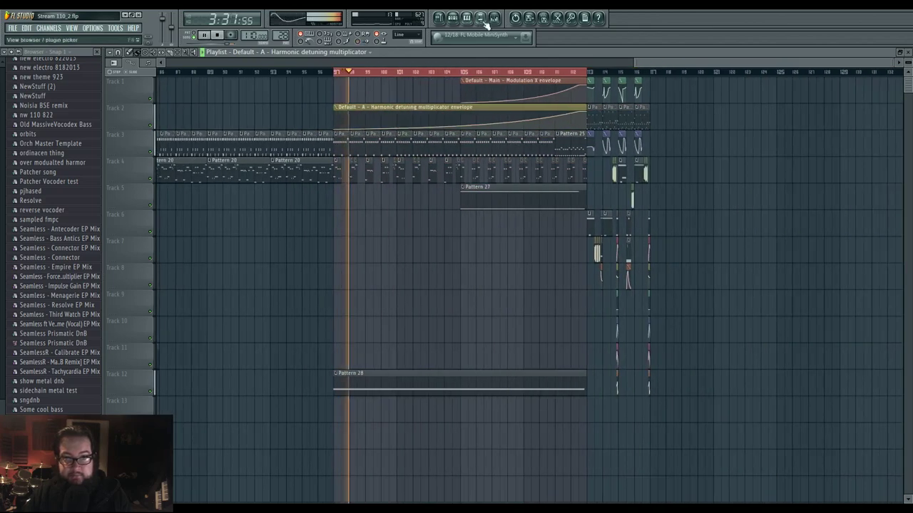
- Route mixer Insert 30 to the Side track instead of the master
key("F9")
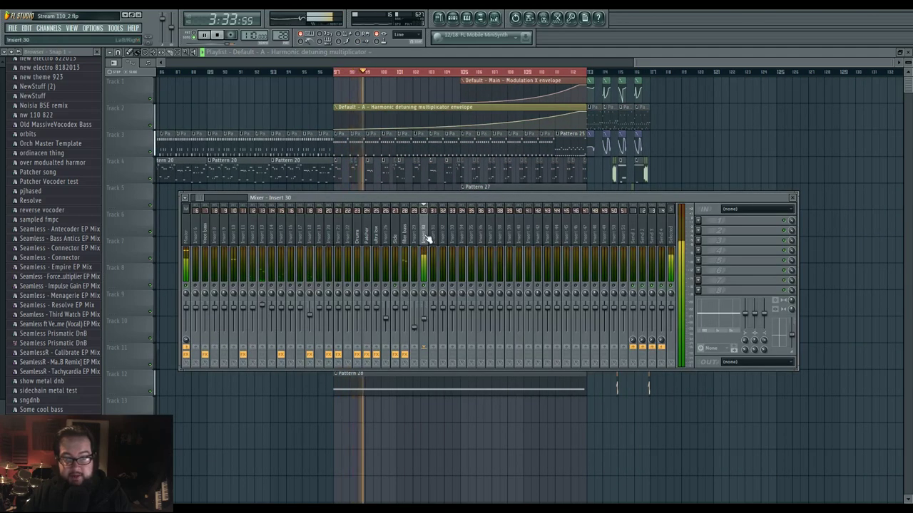
left_click(395, 347)
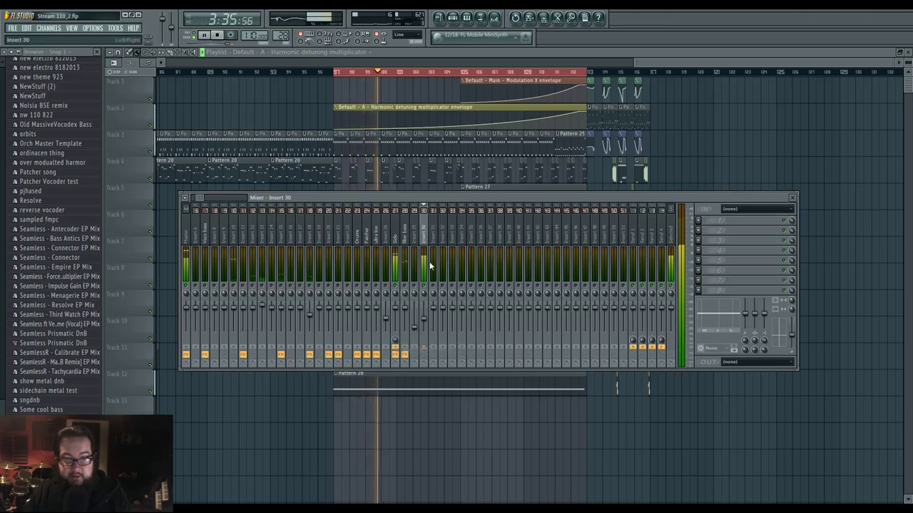
- Open Pattern 28's Harmor with its visual feedback shown, switch part A's phaser type to Freq and bring the phaser mix down
key("F6")
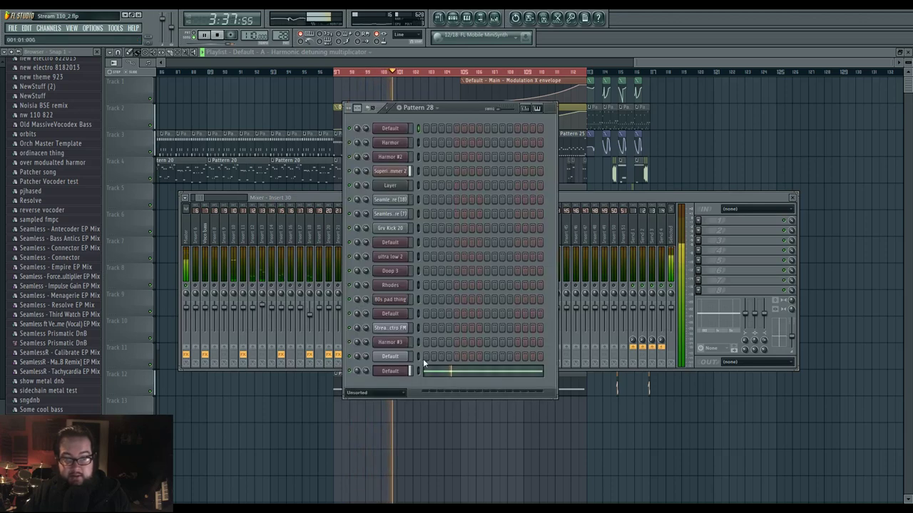
left_click(399, 372)
left_click_drag(512, 179, 526, 124)
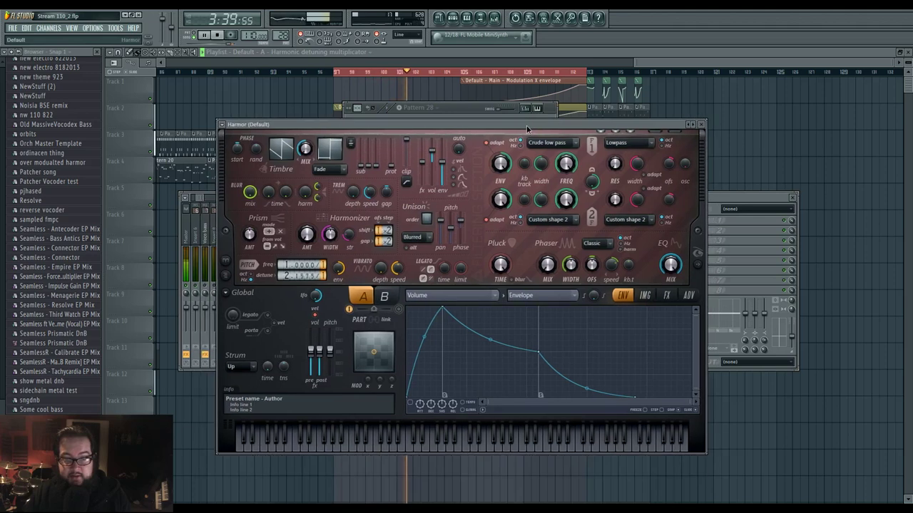
left_click(695, 260)
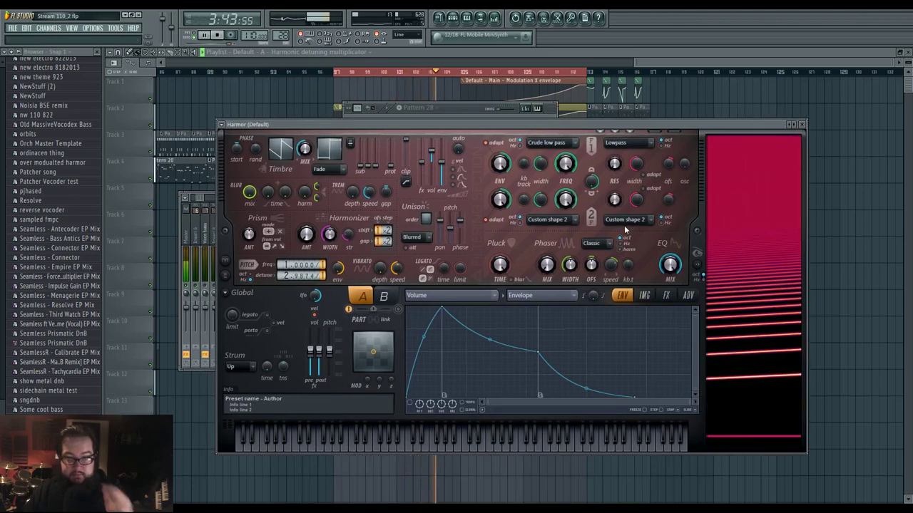
left_click(595, 243)
left_click(592, 347)
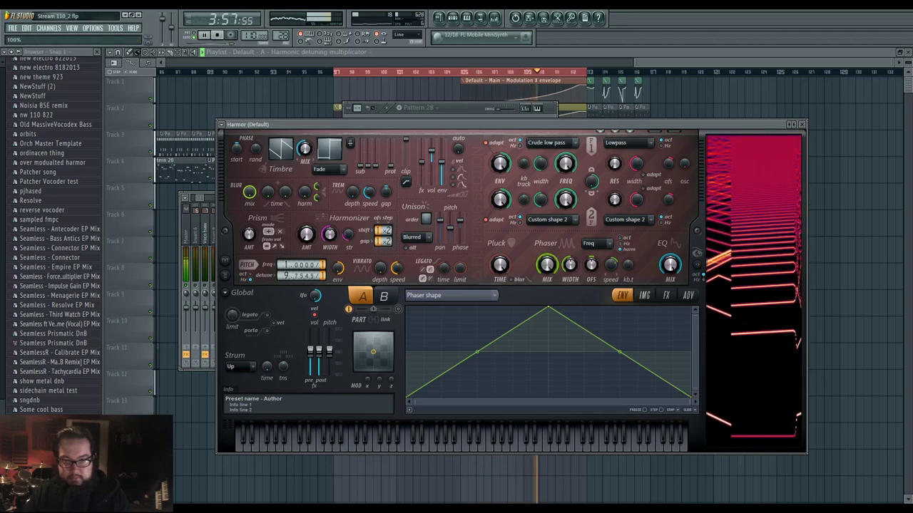
left_click_drag(547, 265, 547, 343)
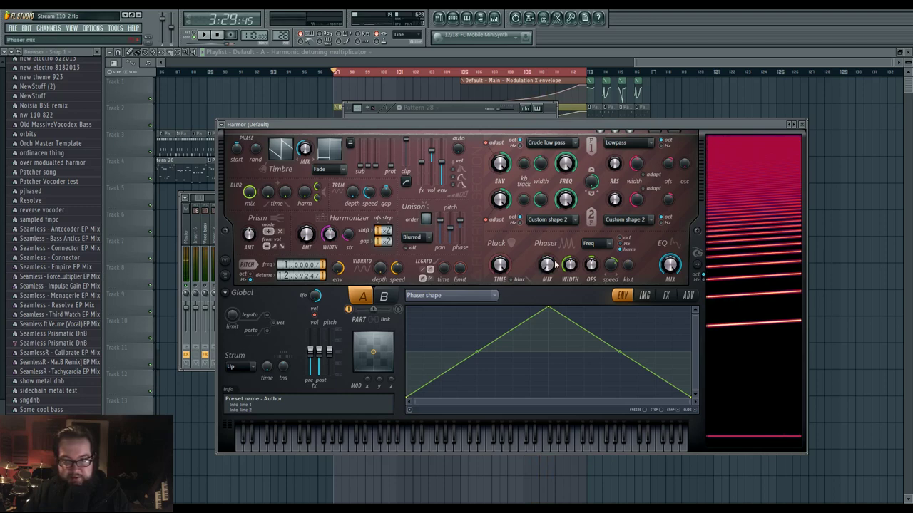
- Reshape part A's phaser shape by adding a peak and a dip before the centre and bowing the final slope upward
right_click(512, 387)
right_click(459, 318)
left_click_drag(619, 351, 620, 310)
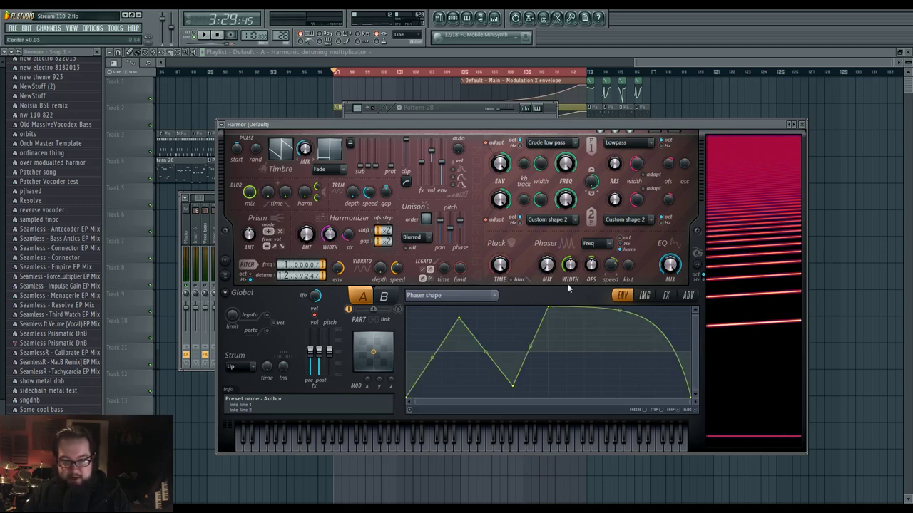
- Audition the reshaped phaser by raising its mix and returning it to 0%, then replay the selected bars
key("space")
left_click_drag(547, 266, 547, 194)
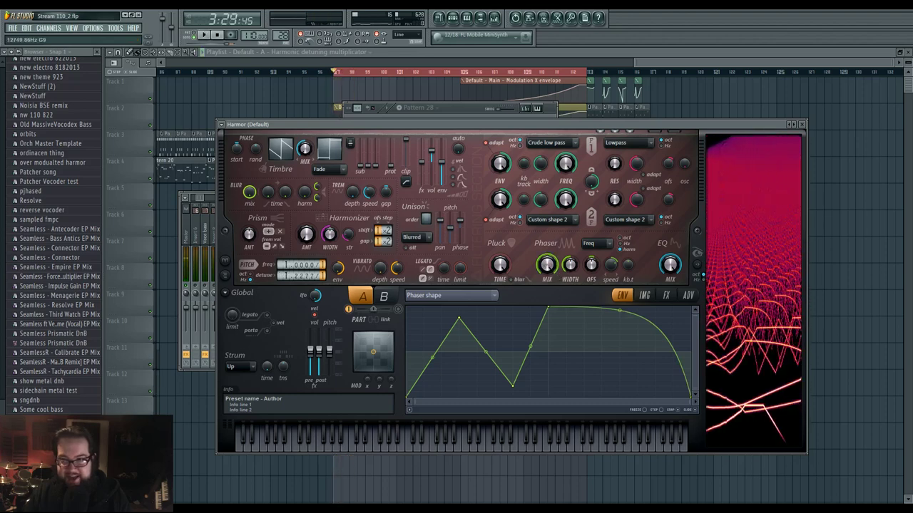
left_click_drag(537, 276, 537, 342)
key("space")
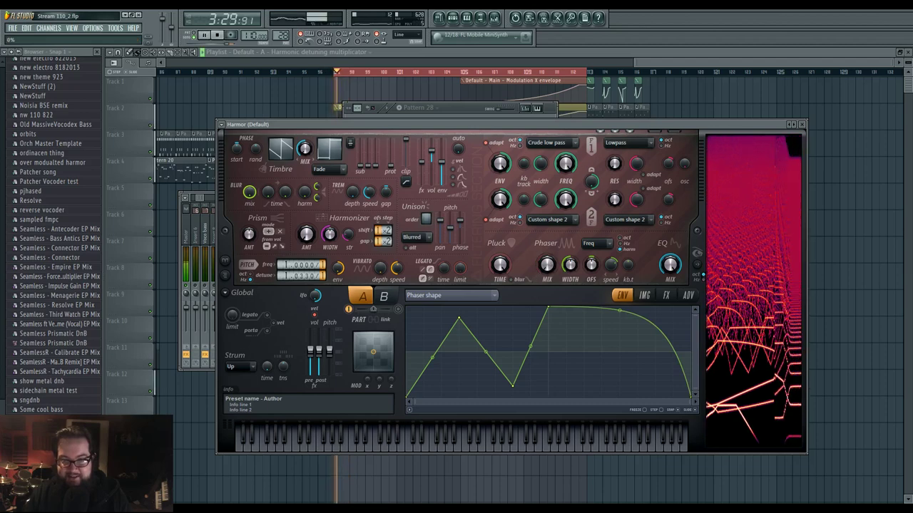
key("space")
key("space")
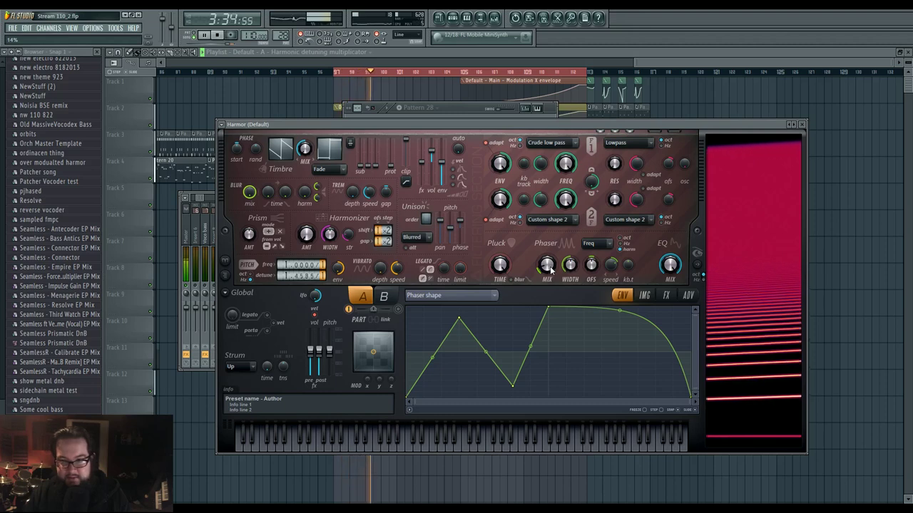
- Edit part A's Harmonic unison pitch shape into a ramp rising from its minimum to the centre value
scroll(623, 248, "up", 1)
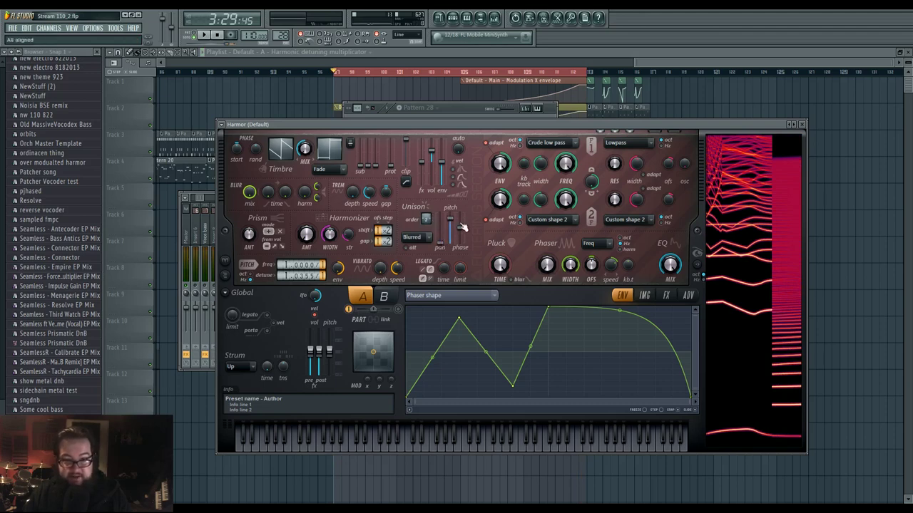
left_click(469, 302)
left_click(596, 265)
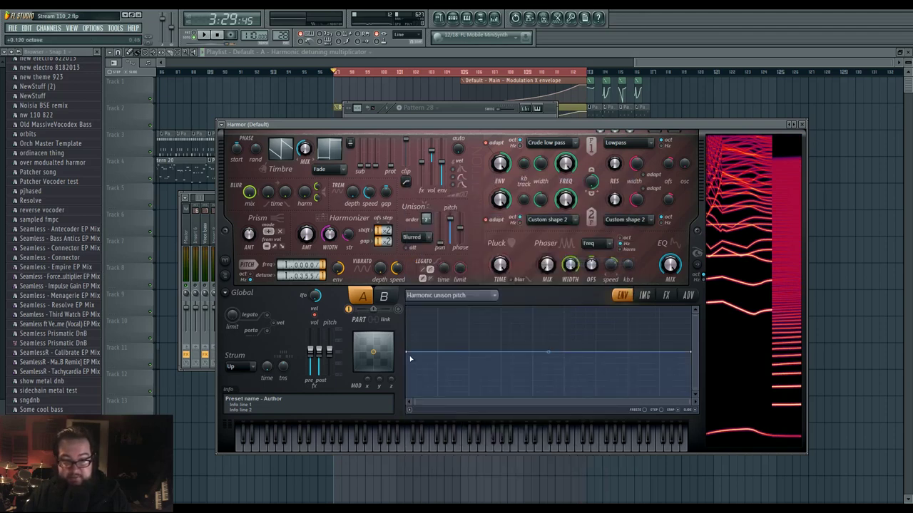
left_click_drag(408, 352, 407, 398)
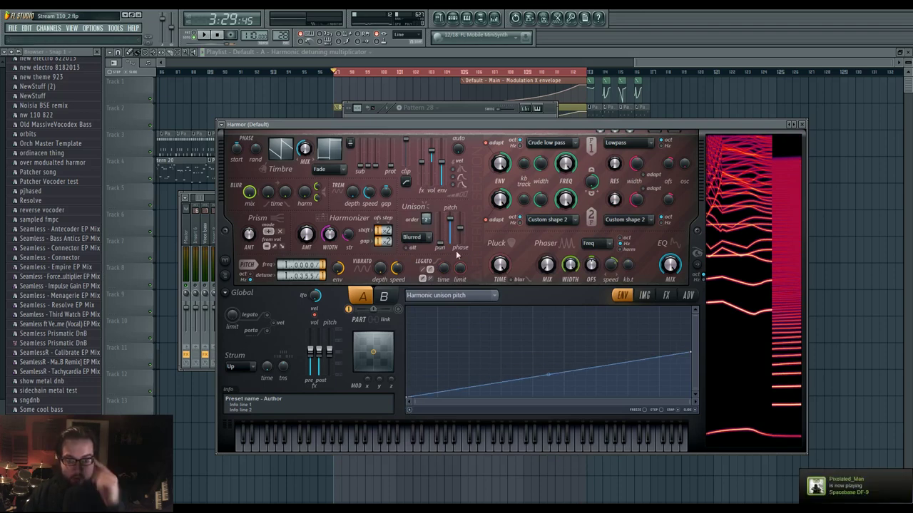
- Create an automation clip for part A's unison pitch thickness over bars 97 to 113 and shape it into a rising curve from zero
right_click(458, 226)
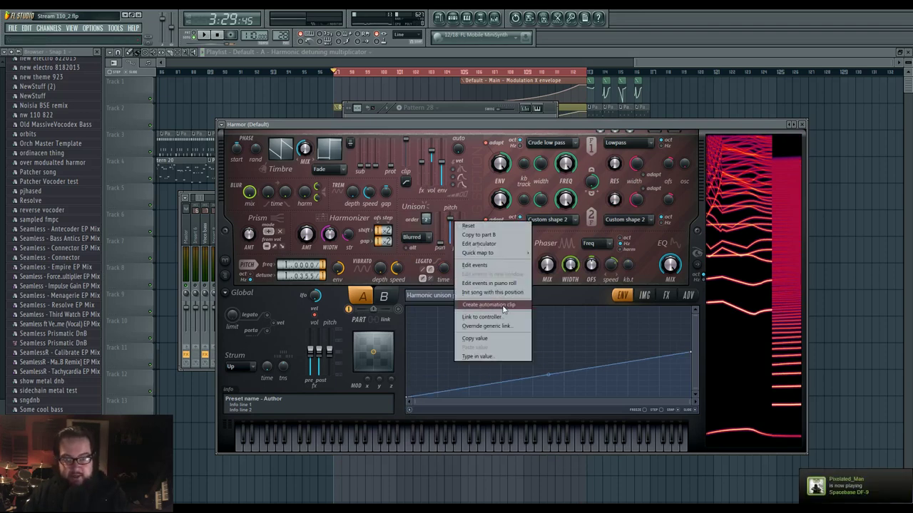
left_click(490, 298)
left_click(707, 101)
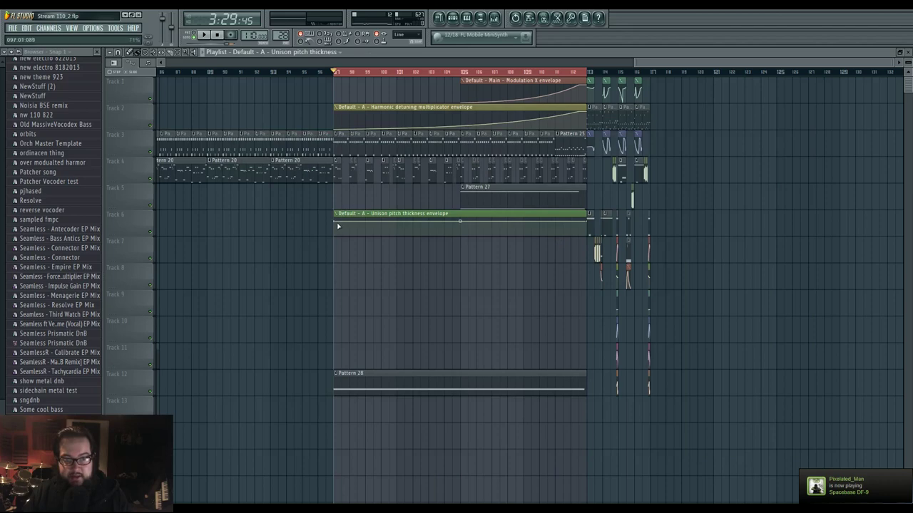
left_click_drag(338, 226, 337, 236)
left_click_drag(460, 229, 460, 235)
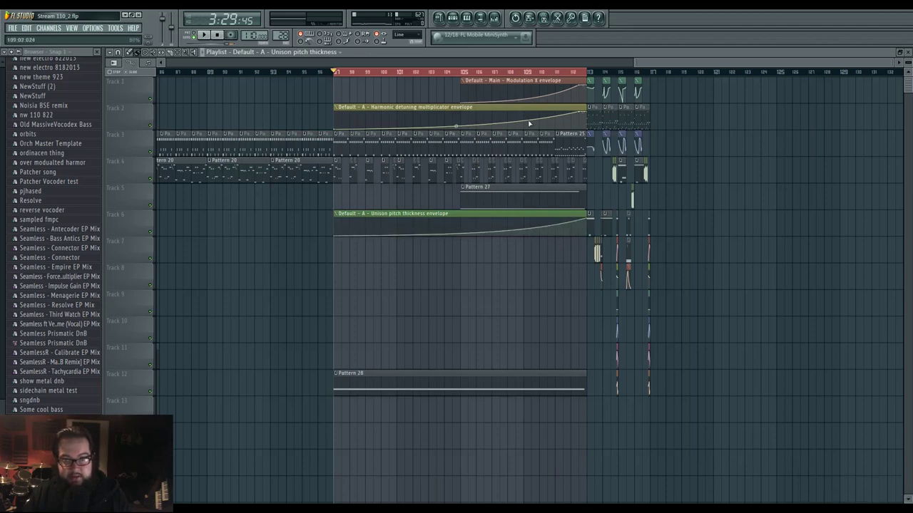
- Make the harmonic detuning automation peak at 112:02:000, drop to its minimum at 112:03:000 and stay there to the clip's end
scroll(529, 124, "up", 3)
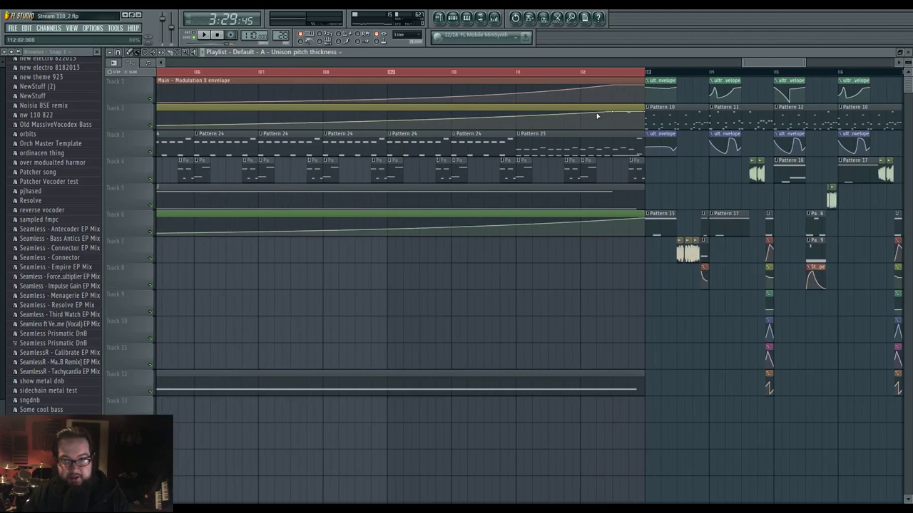
left_click_drag(598, 115, 612, 110)
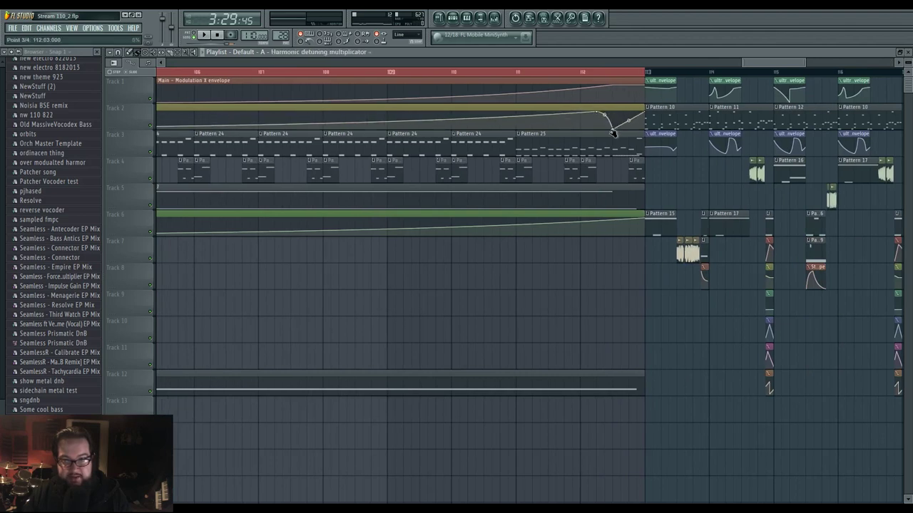
right_click(647, 114)
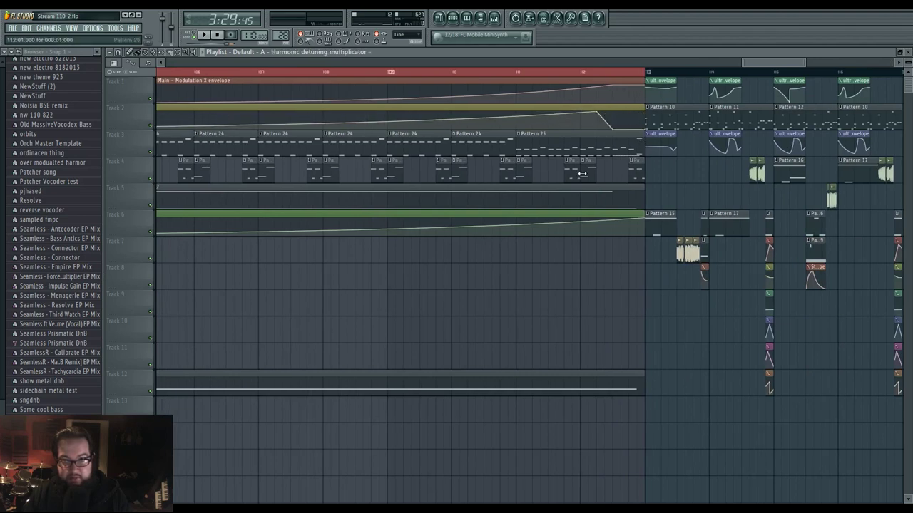
scroll(421, 285, "down", 3)
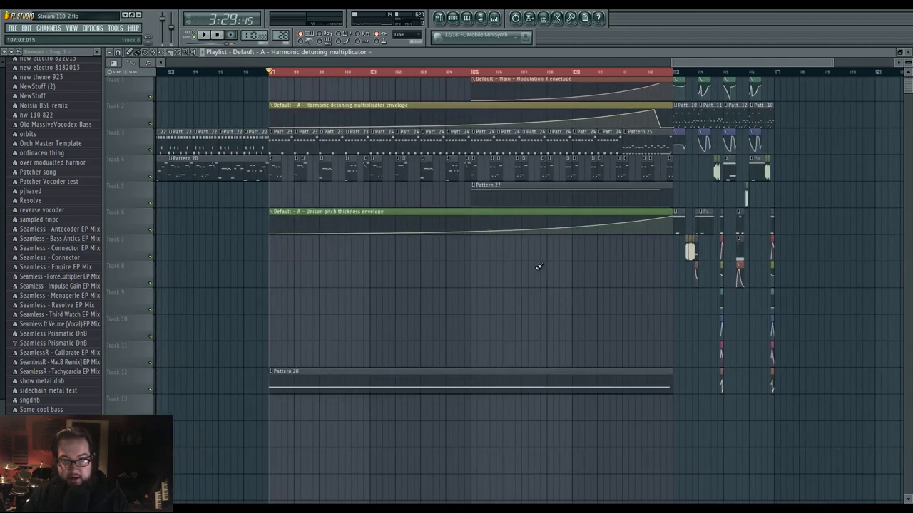
- Add a point to the unison pitch thickness automation midway through bar 112 and curve it down to zero by bar 113
left_click(648, 72)
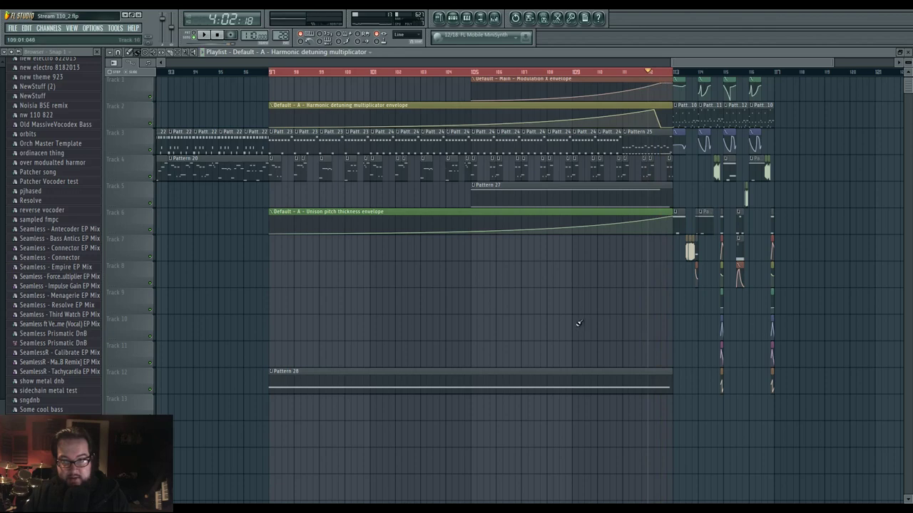
scroll(592, 317, "up", 4)
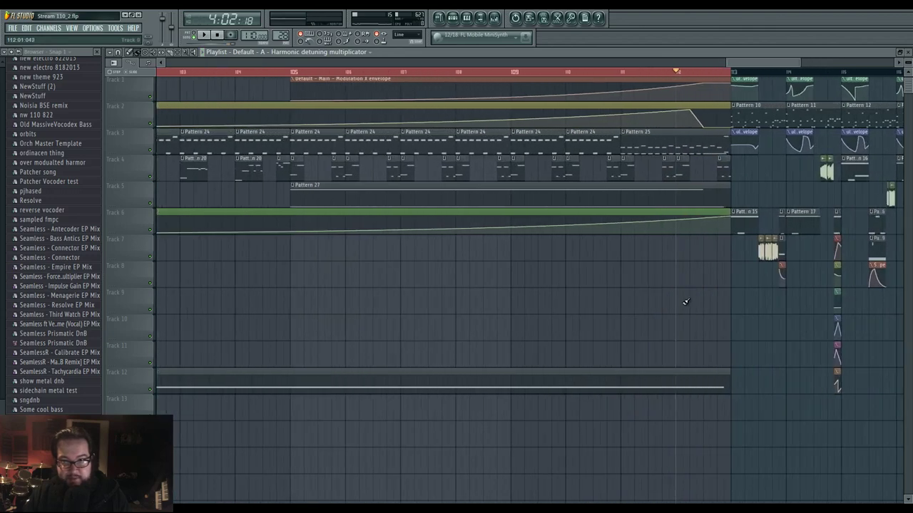
right_click(666, 221)
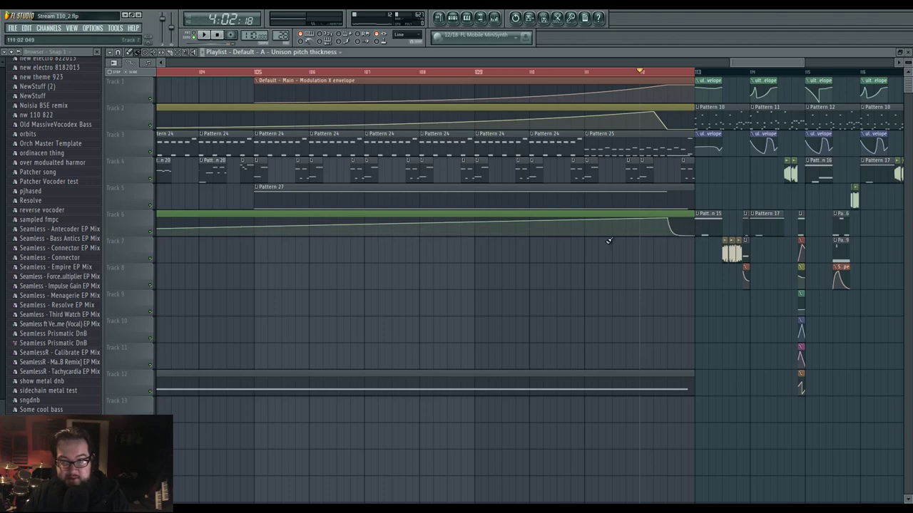
- Create an automation clip for part A's Phaser mix in the riser's Harmor channel over bars 97 to 113
scroll(608, 240, "down", 4)
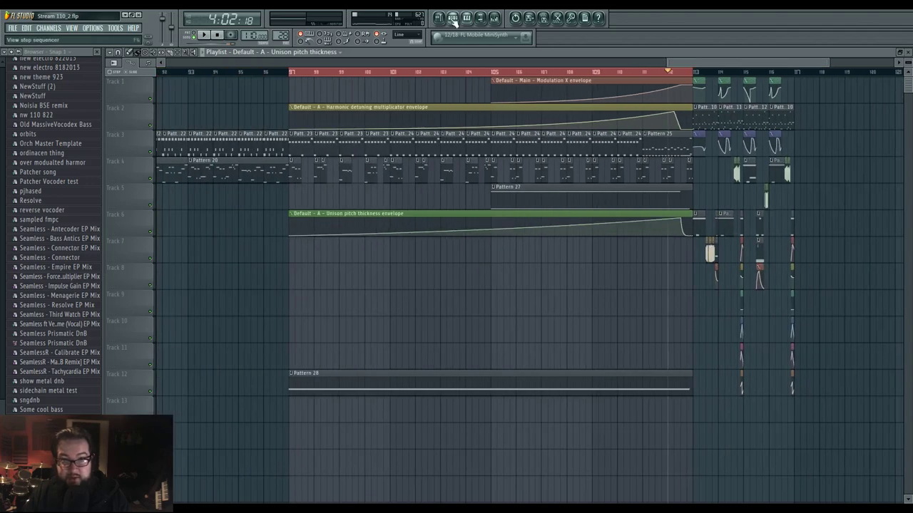
left_click(453, 18)
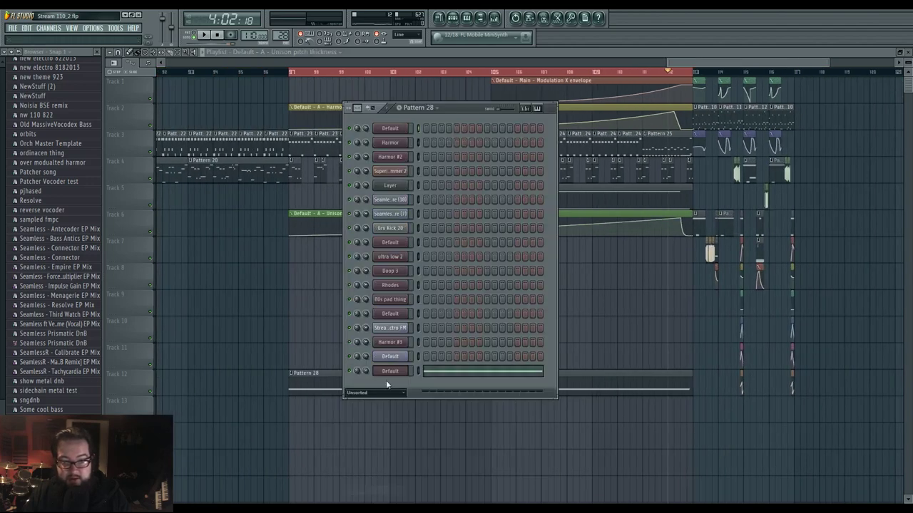
left_click(390, 371)
right_click(567, 263)
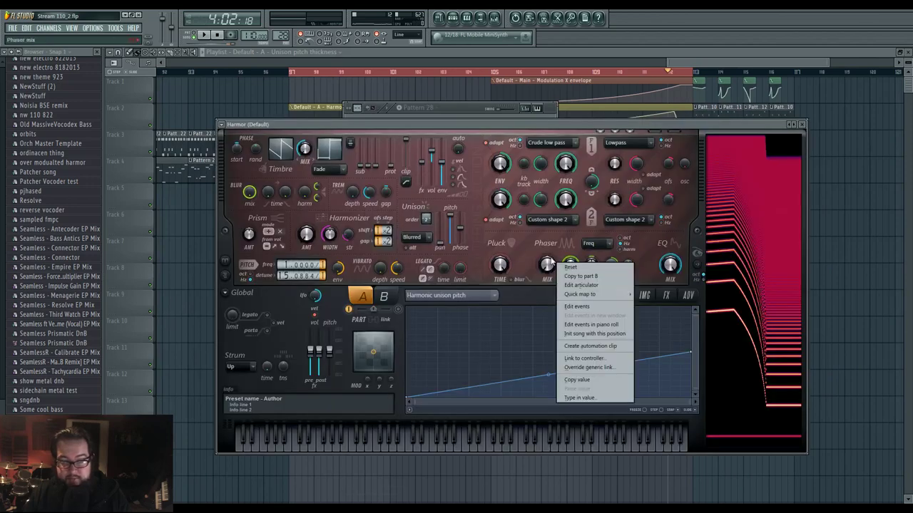
left_click(592, 346)
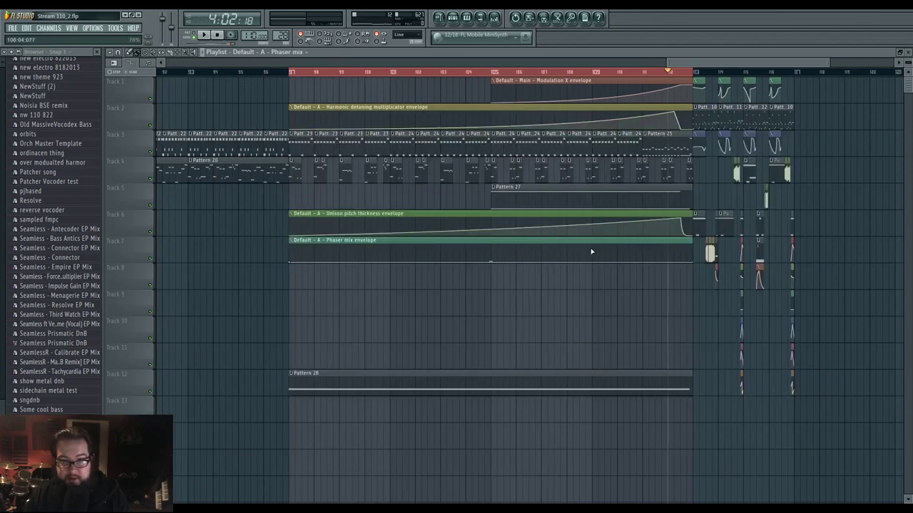
- Shape the phaser mix automation to peak near bar 109, ease down to 112:03:000 and drop abruptly to zero, then play it
left_click_drag(592, 252, 593, 239)
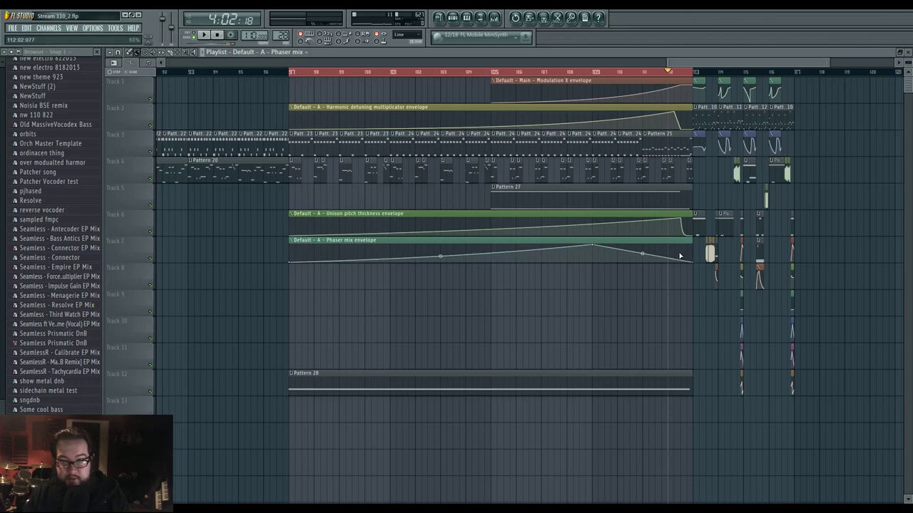
mouse_move(680, 256)
left_mouse_down()
mouse_move(668, 254)
mouse_move(683, 256)
left_mouse_up()
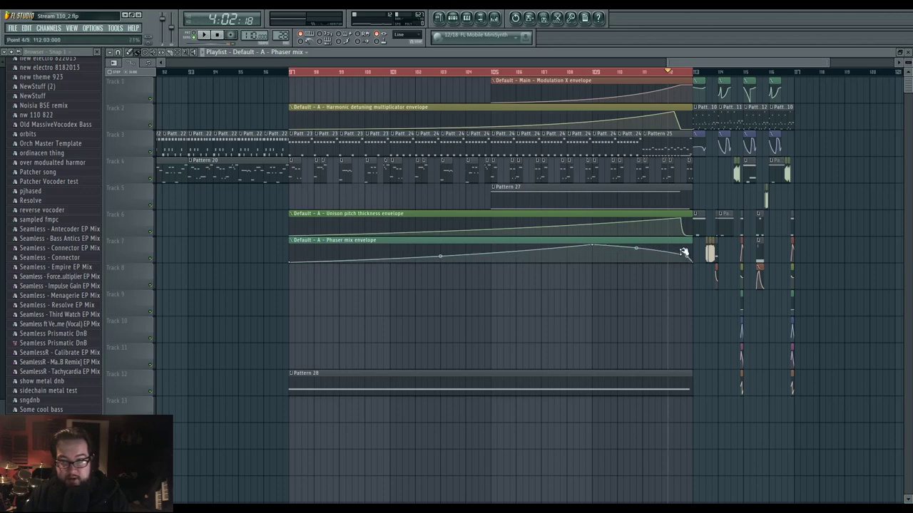
scroll(683, 254, "up", 3, "ctrl")
key("space")
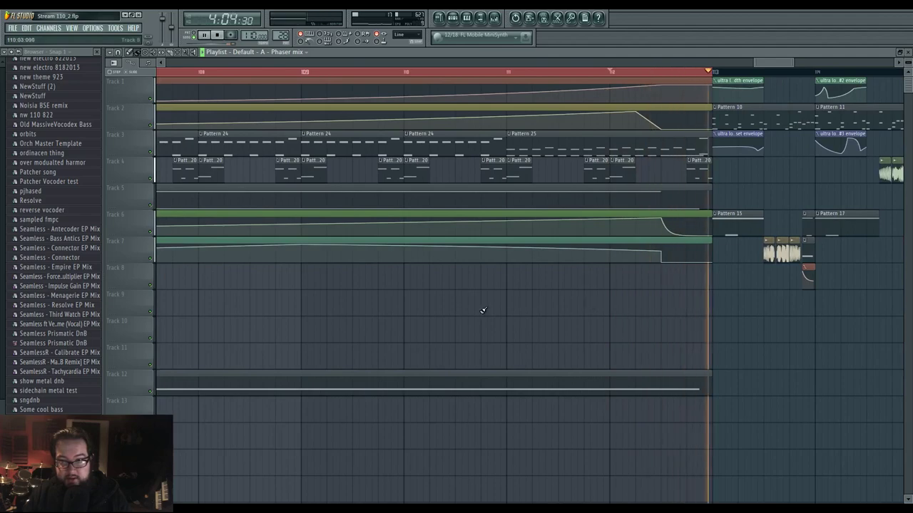
scroll(759, 307, "down", 4, "ctrl")
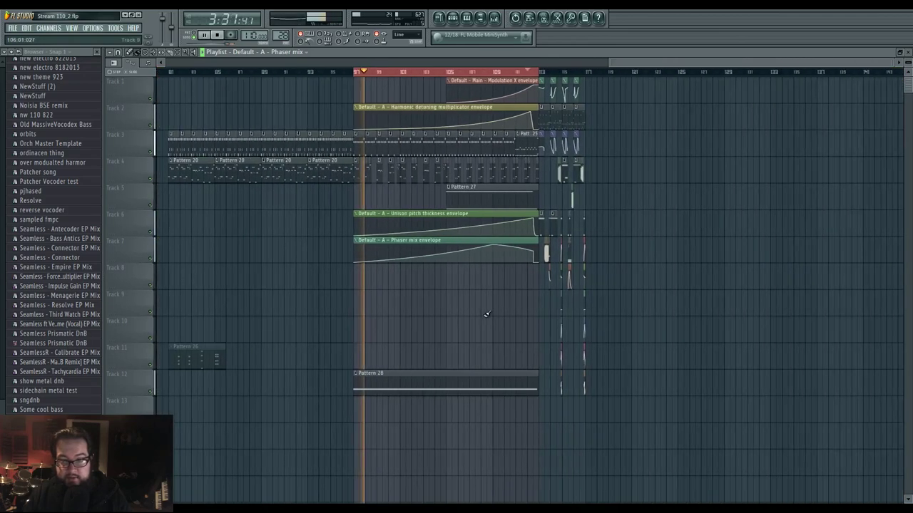
- Show the unsorted channels, open the riser's Harmor and raise part A's unison pan amount
left_click(455, 21)
left_click(378, 499)
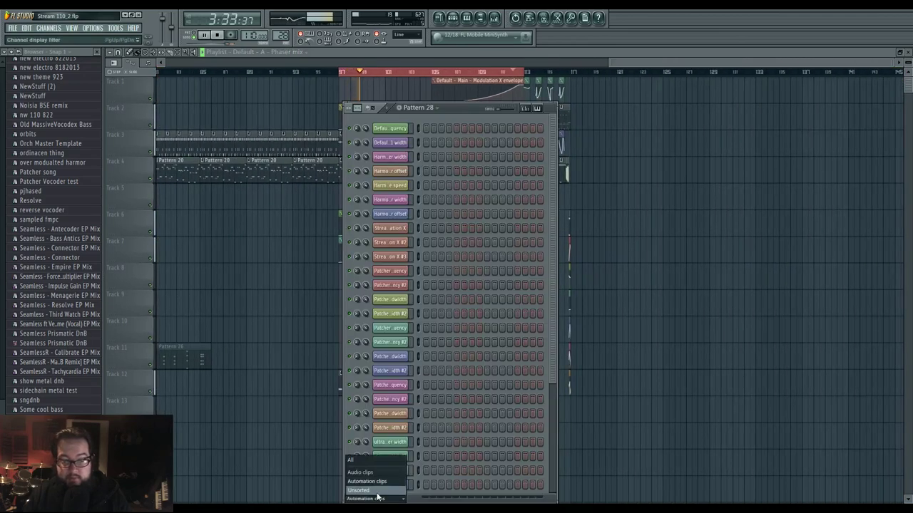
left_click(378, 492)
left_click(405, 370)
mouse_move(441, 244)
left_mouse_down()
mouse_move(440, 224)
mouse_move(442, 231)
left_mouse_up()
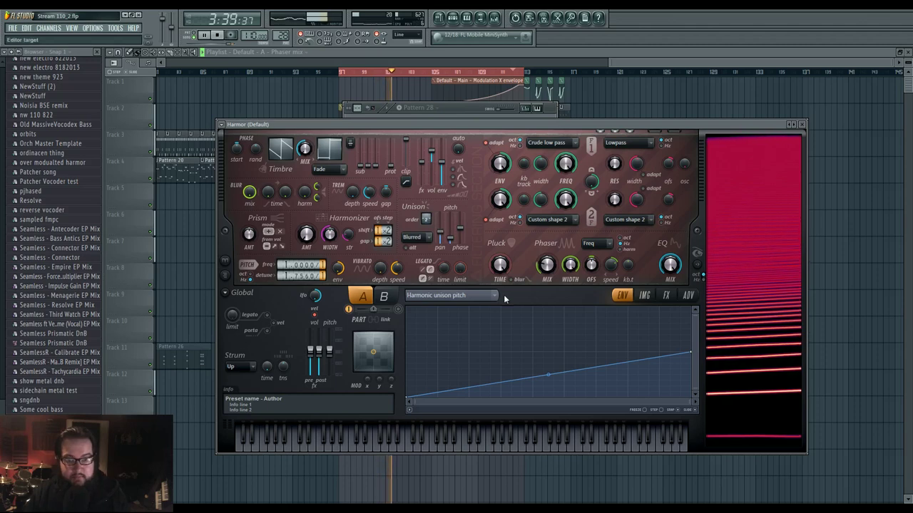
- Enable Harmor's delay effect and raise its stereo offset
left_click(665, 295)
left_click(424, 402)
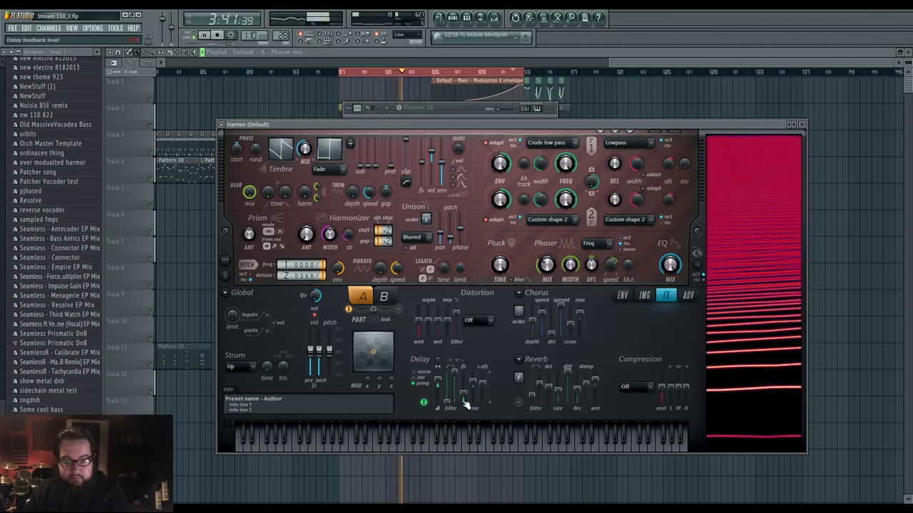
left_click_drag(483, 383, 483, 374)
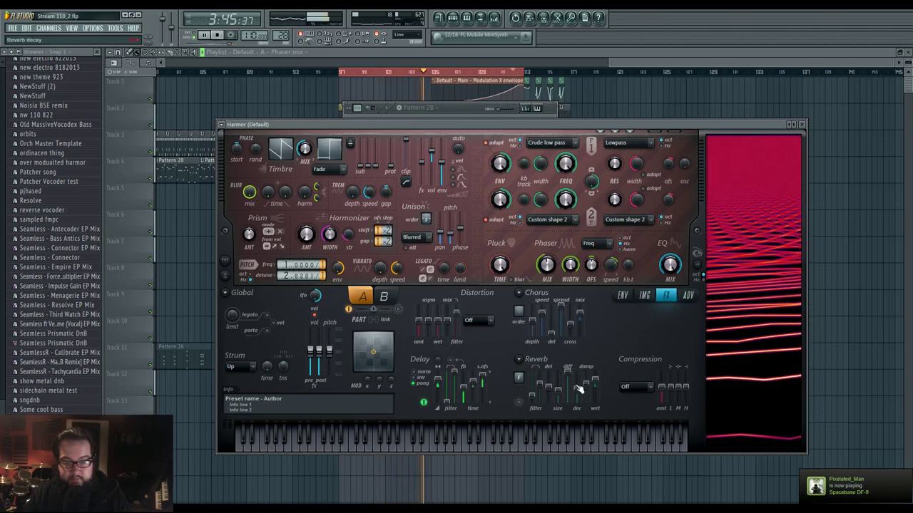
- Enable Harmor's reverb, raise its decay slightly and lower its wet volume slightly
left_click(518, 402)
left_click_drag(576, 390, 576, 387)
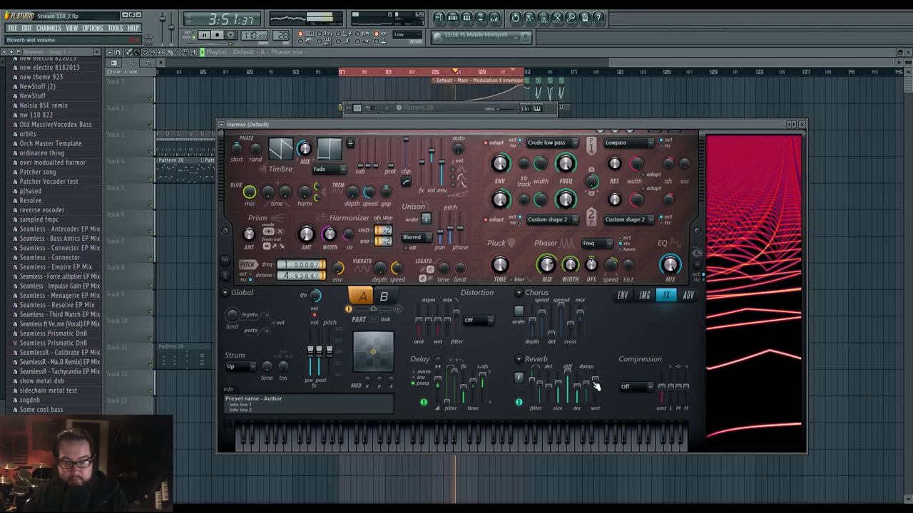
left_click_drag(596, 380, 596, 384)
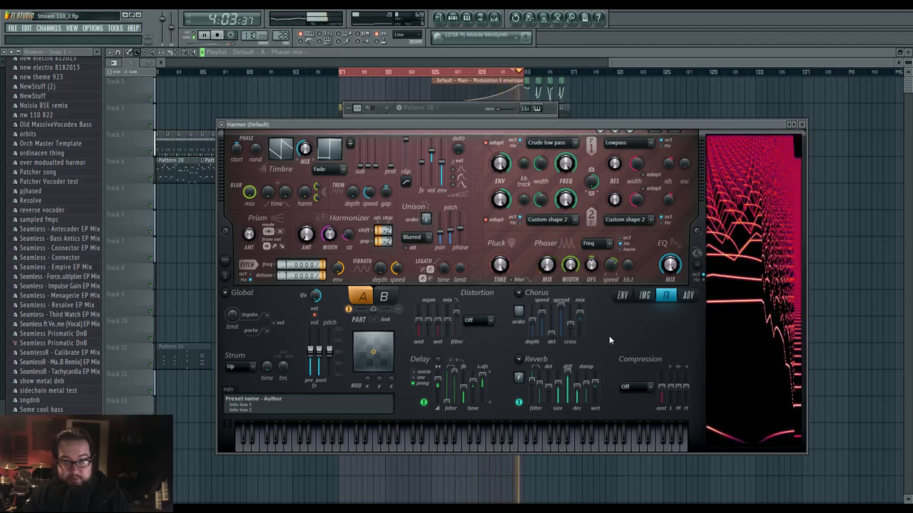
right_click(604, 100)
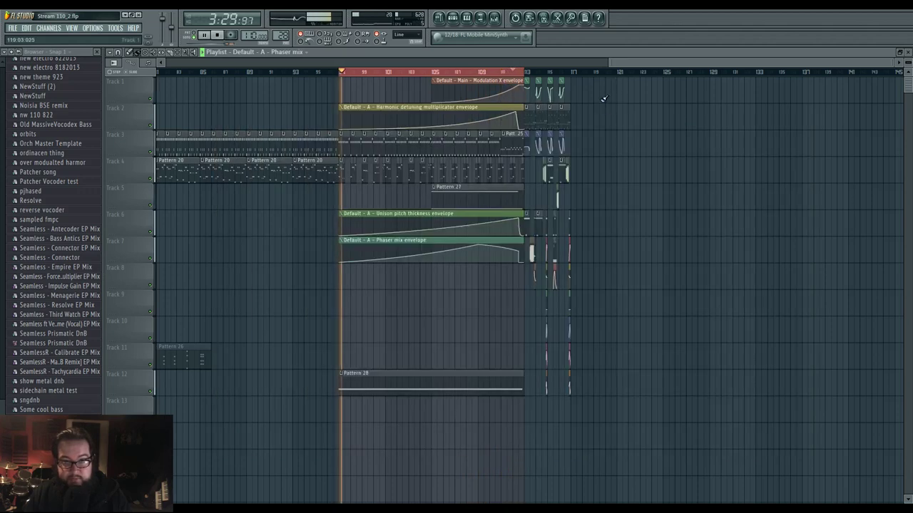
- Open Pattern 28's notes and add a slide note on E4 near the start of bar 16
double_click(471, 380)
left_click_drag(699, 326, 597, 337)
left_click_drag(567, 248, 507, 301)
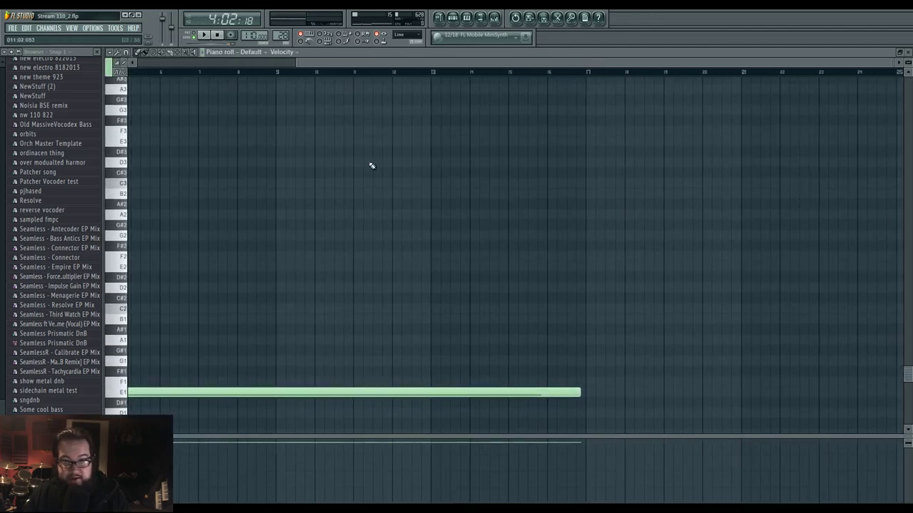
scroll(128, 147, "up", 4)
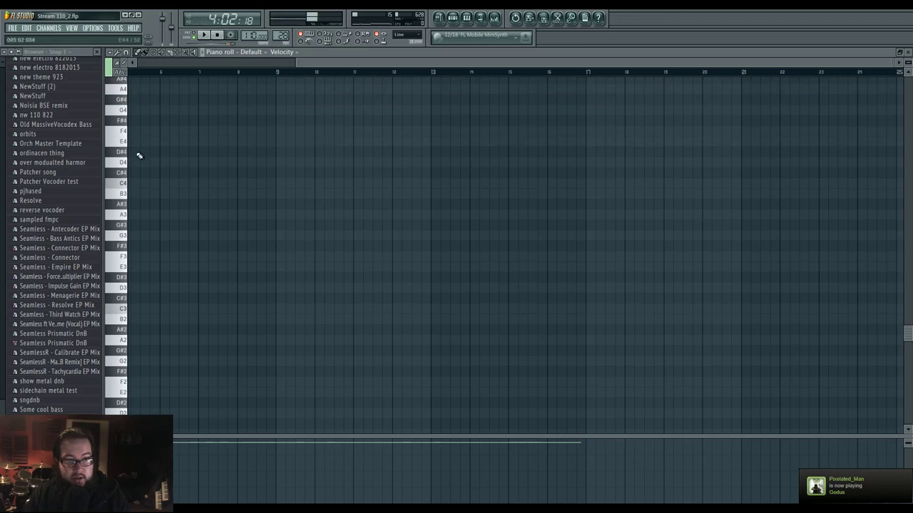
left_click(549, 141)
double_click(568, 144)
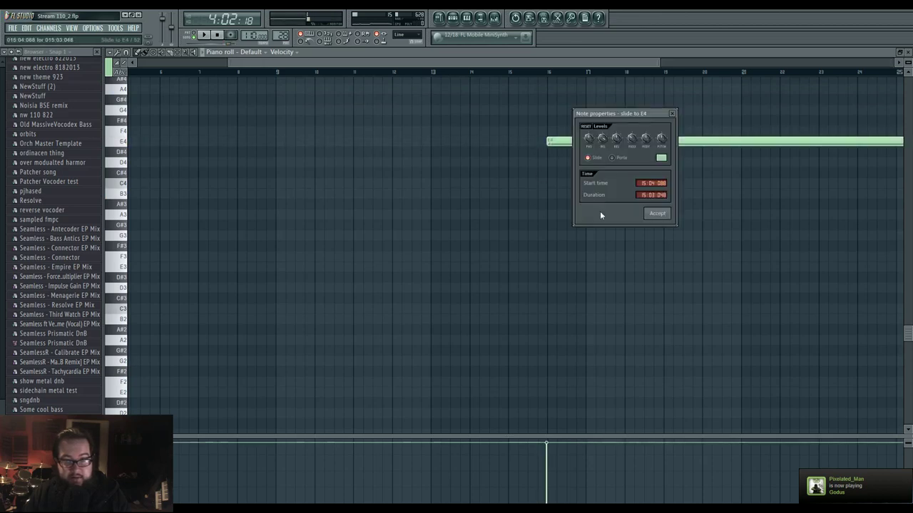
left_click(661, 216)
- Trim the E4 slide note to two beats starting at 16:01:000 and play the riser's ending
scroll(592, 216, "up", 3)
left_click_drag(702, 236, 463, 248)
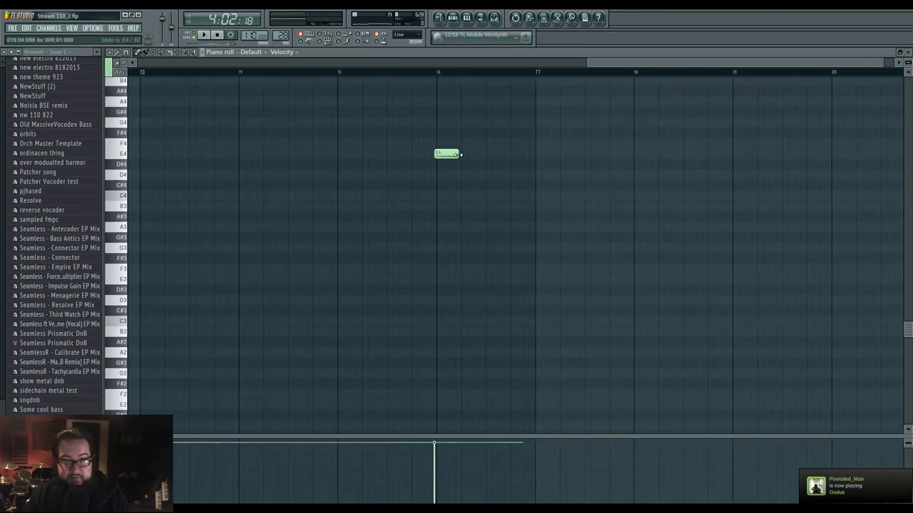
left_click_drag(445, 155, 463, 155)
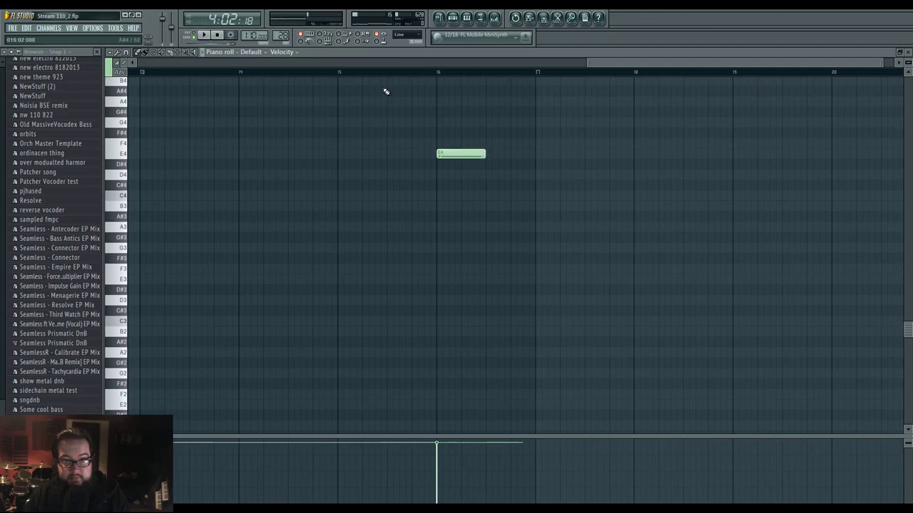
key("space")
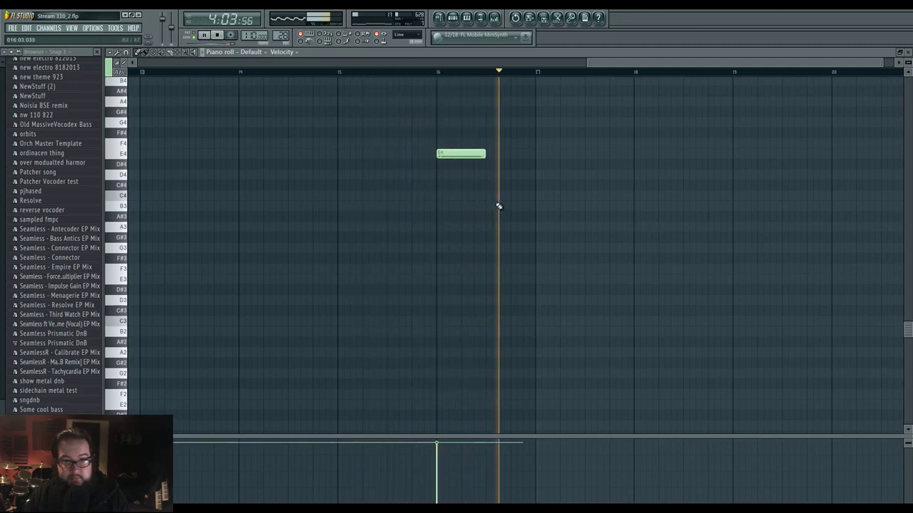
key("space")
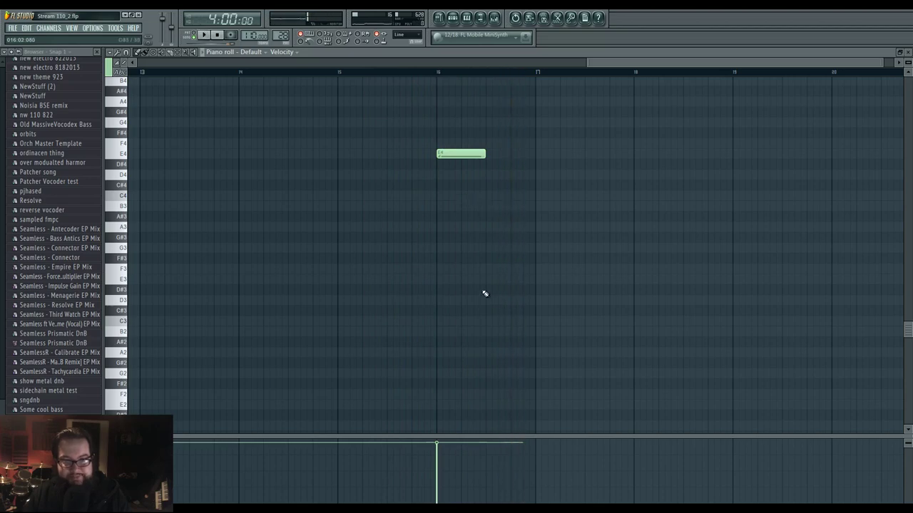
- Raise the end level of the unison pitch thickness automation above zero in the playlist and play the ending
scroll(485, 294, "up", 5)
key("F5")
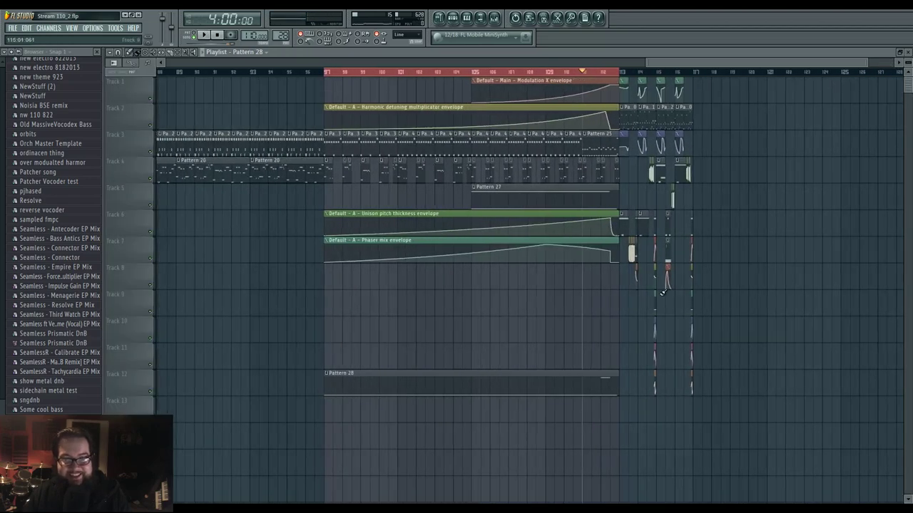
scroll(663, 293, "up", 3)
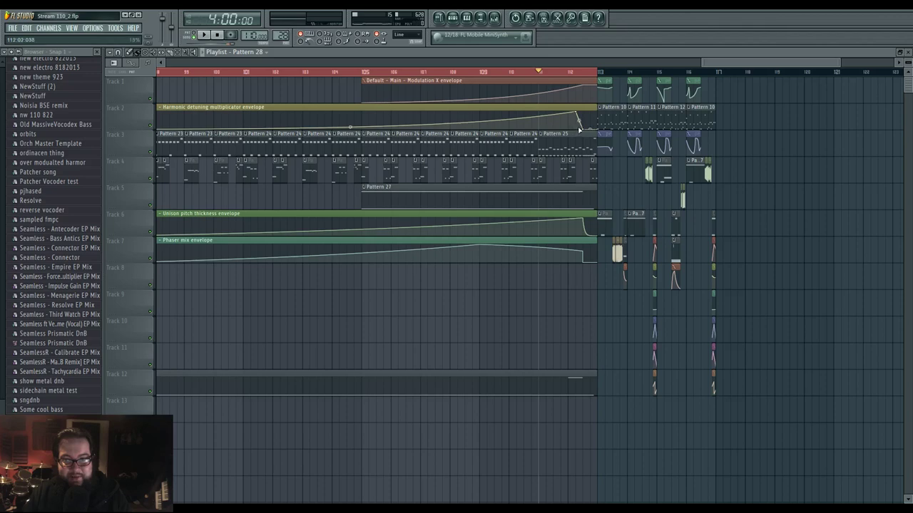
left_click_drag(583, 129, 615, 139)
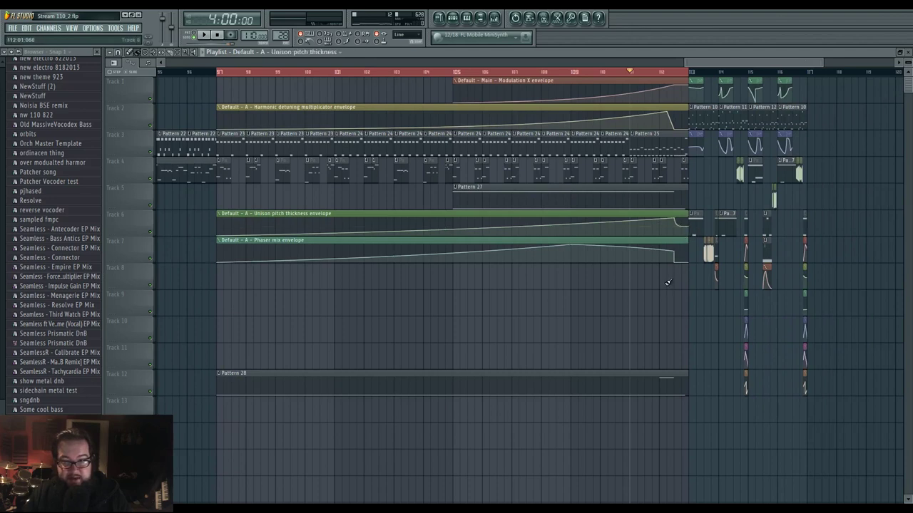
key("space")
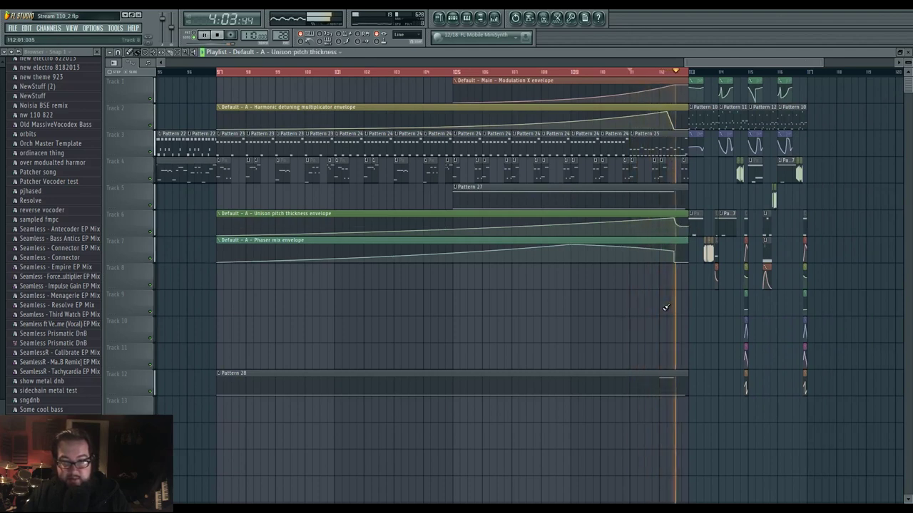
key("space")
- Add an E0 slide note at 16:03:000 in Pattern 28, ending together with the long E1 note, and audition it
double_click(664, 379)
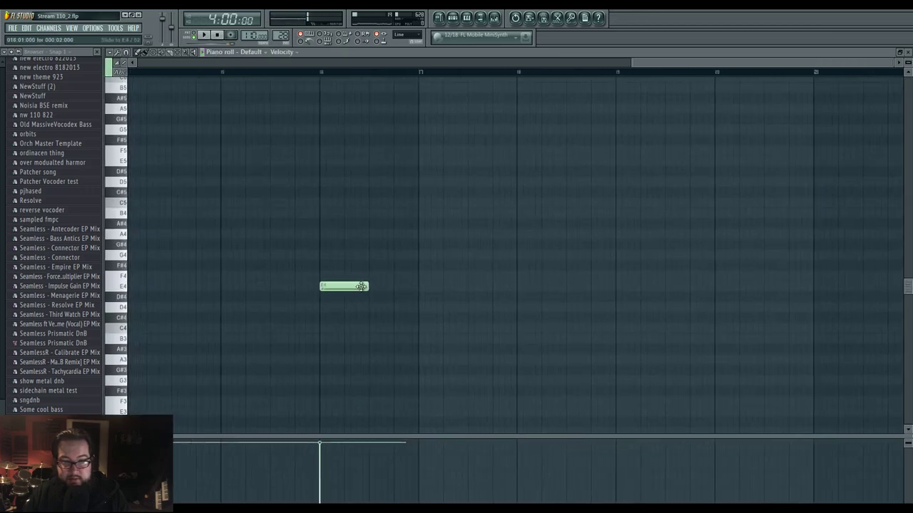
scroll(371, 287, "down", 10)
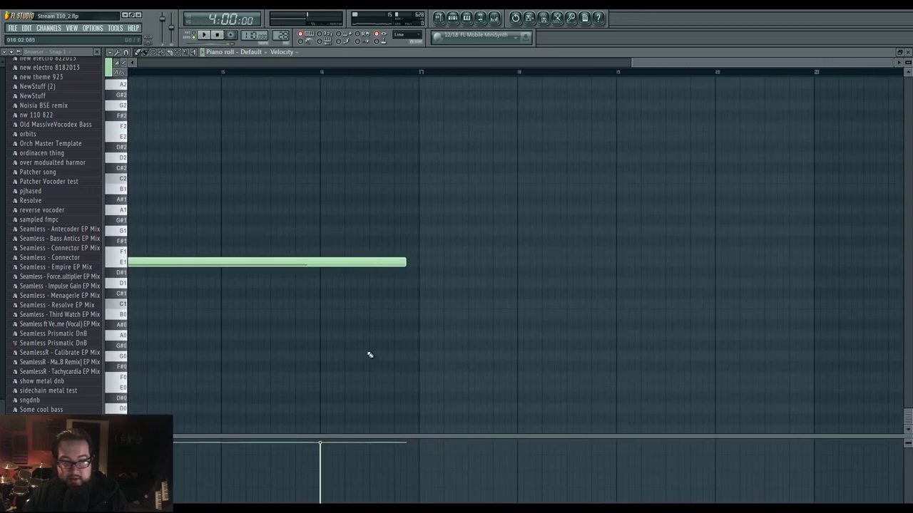
left_click(395, 387)
key("space")
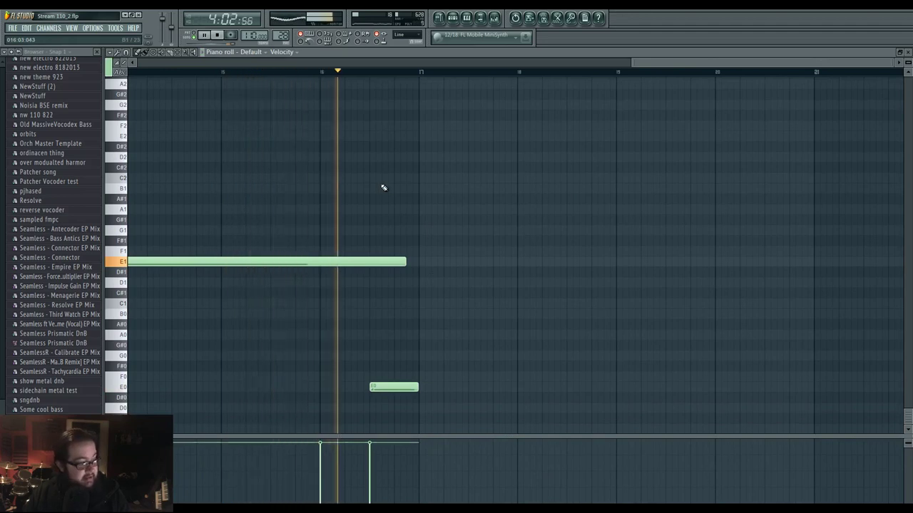
key("space")
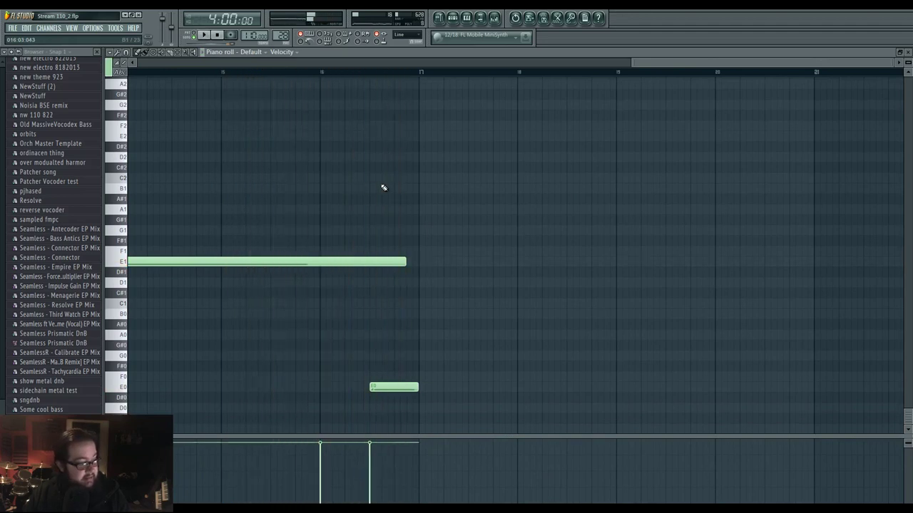
scroll(418, 349, "up", 2)
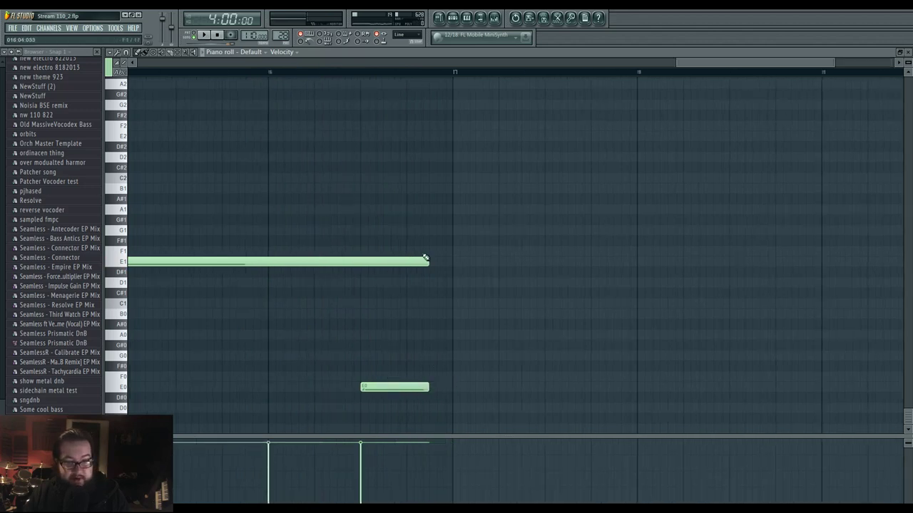
- Lower the volume of mixer Insert 30 and play the end of the riser to check its level
left_click(452, 18)
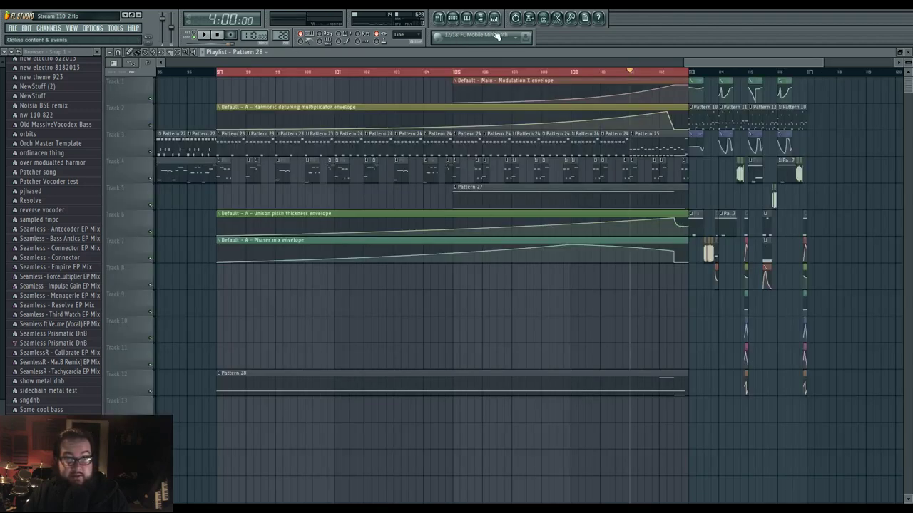
left_click(494, 17)
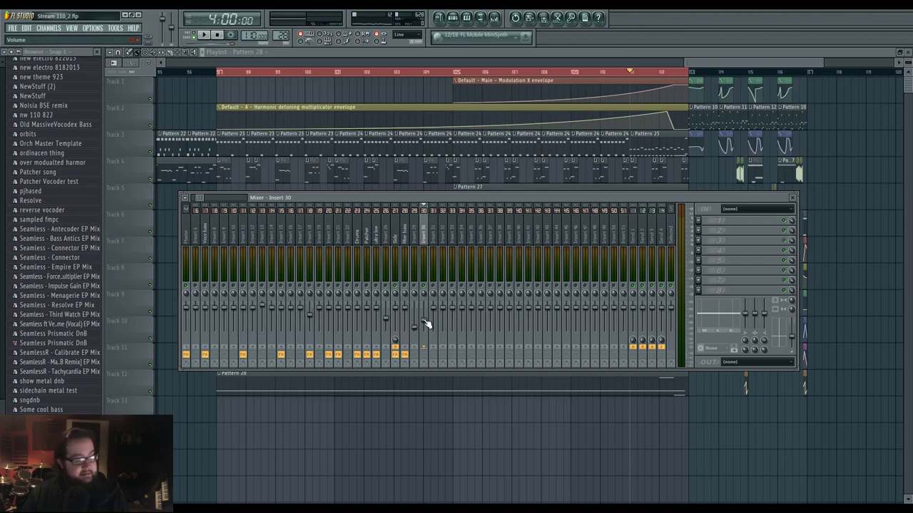
key("space")
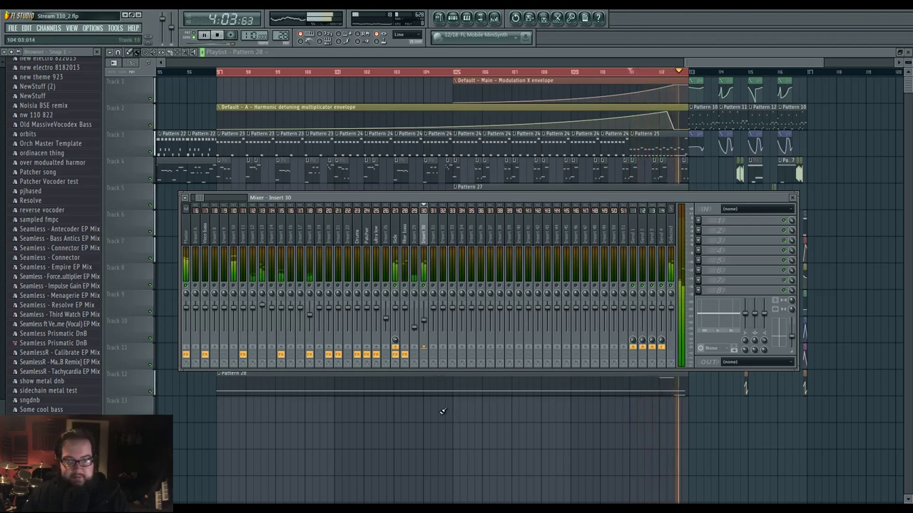
left_click(218, 35)
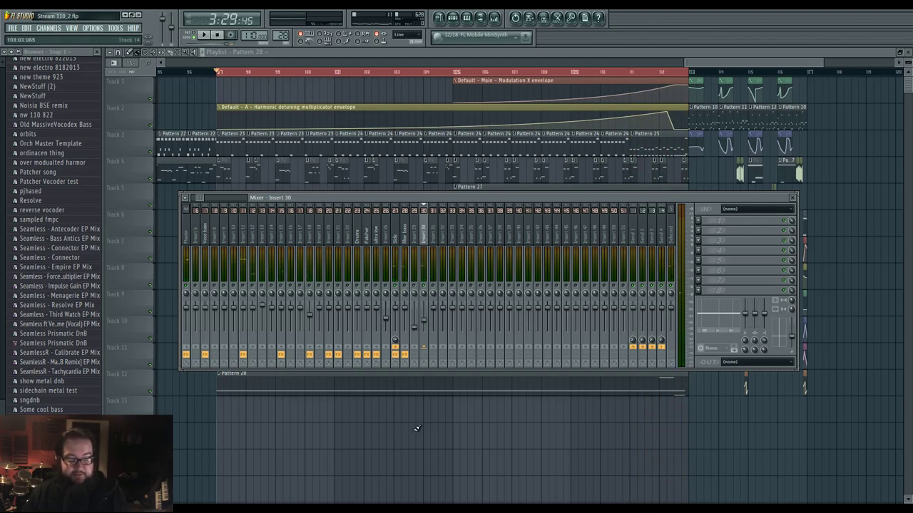
- Play the riser from bar 97 and lower the volume of mixer Insert 30 slightly
key("space")
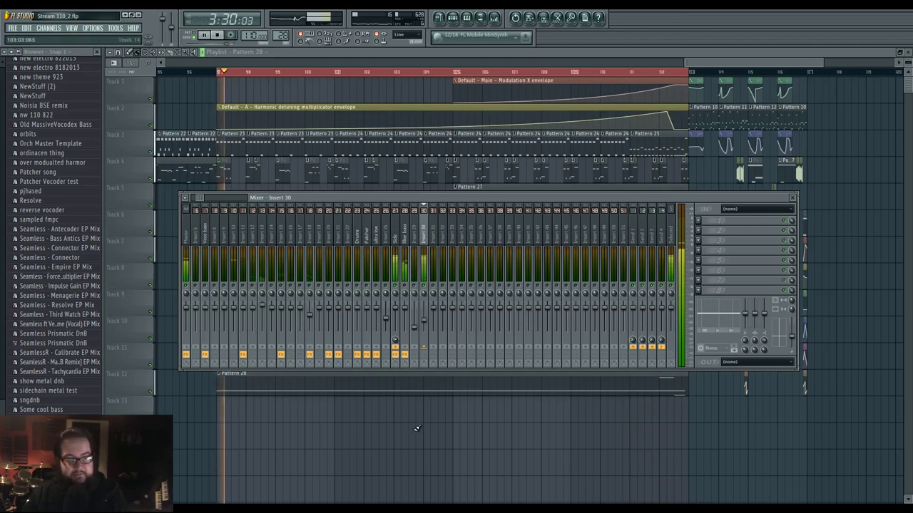
key("space")
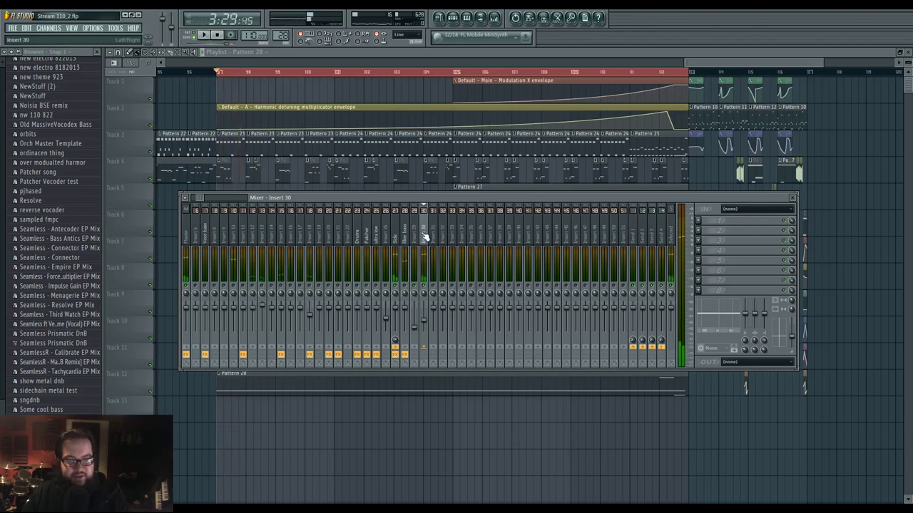
left_click(452, 20)
key("space")
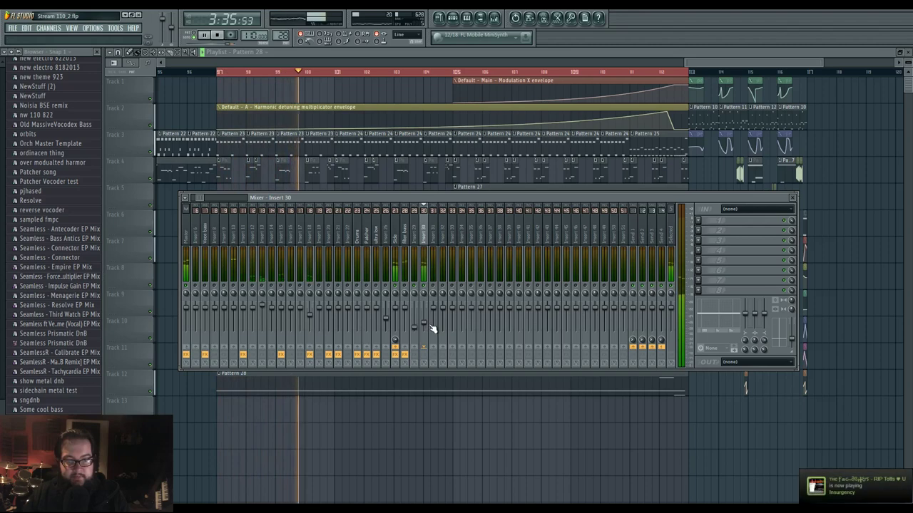
- Load Fruity Reeverb 2 into the first effect slot of Insert 30 and audition the riser with it
left_click(700, 228)
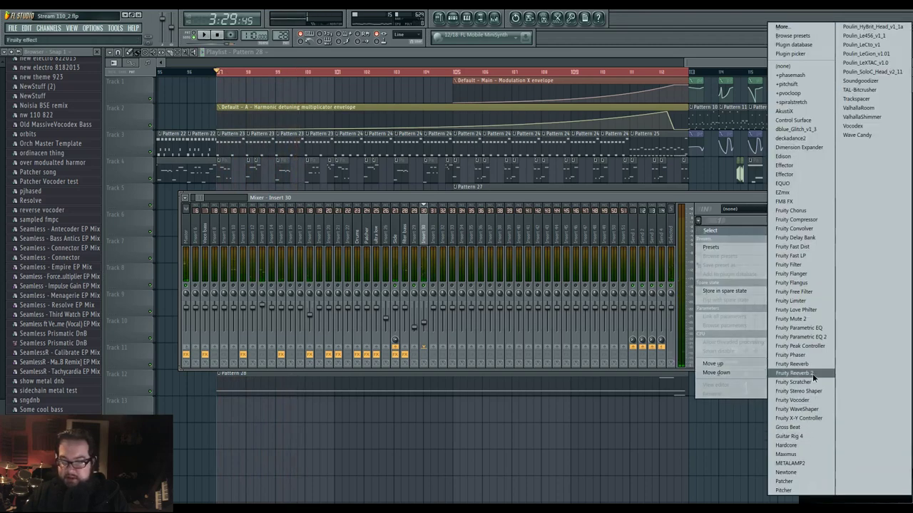
left_click(812, 373)
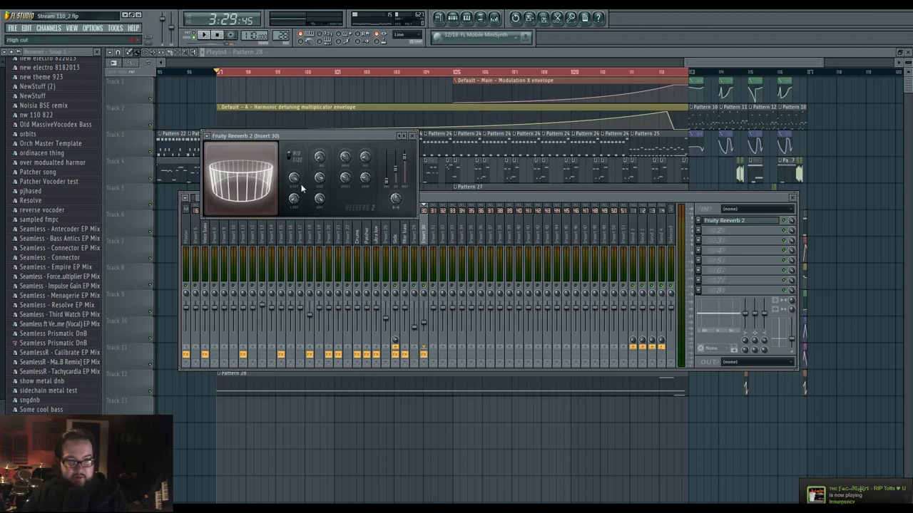
key("space")
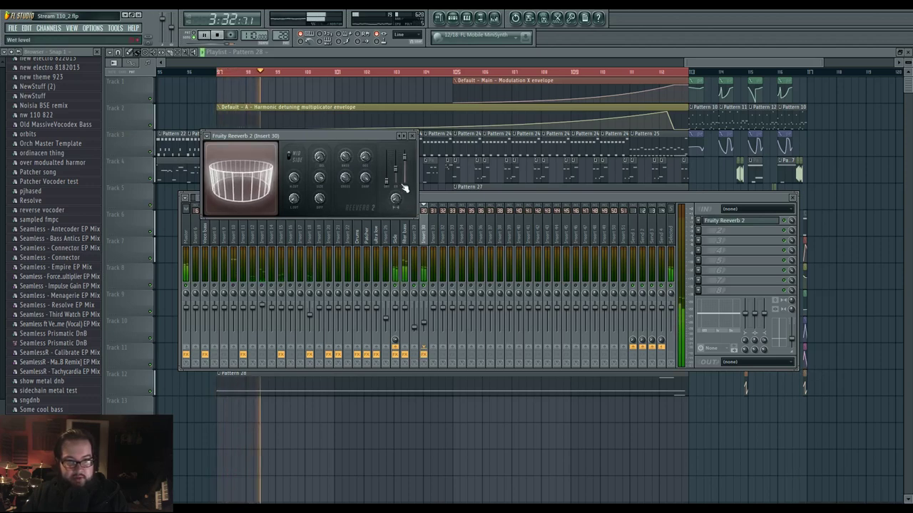
key("space")
right_click(396, 181)
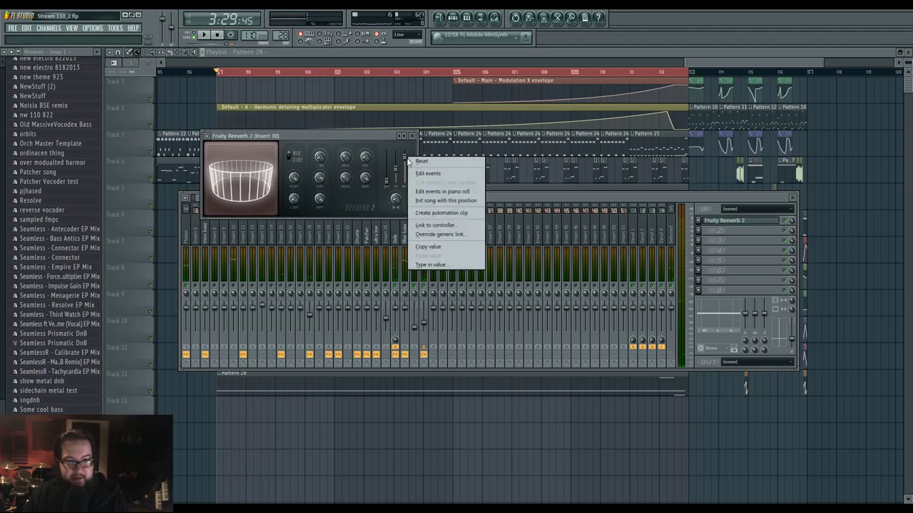
left_click(434, 224)
left_click(490, 332)
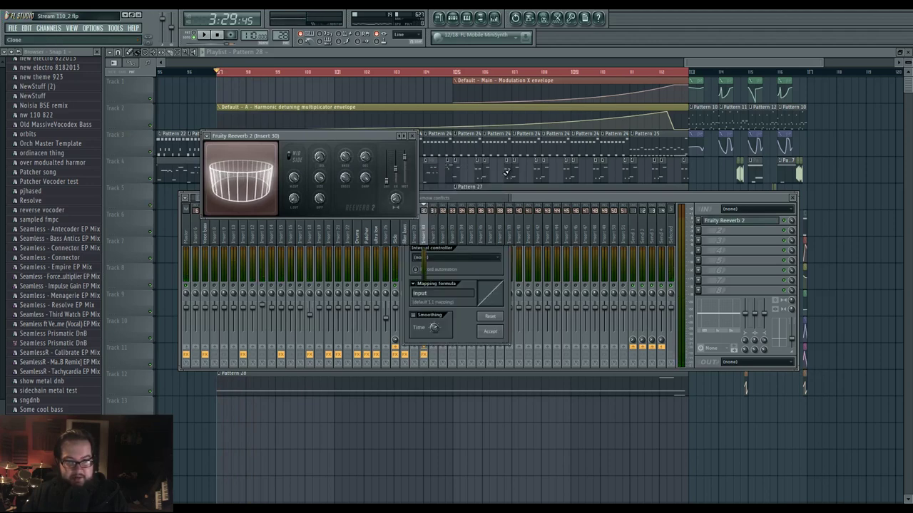
- Create automation clips for the Wet level and Dry level of Fruity Reeverb 2 on Insert 30
right_click(396, 174)
left_click(452, 213)
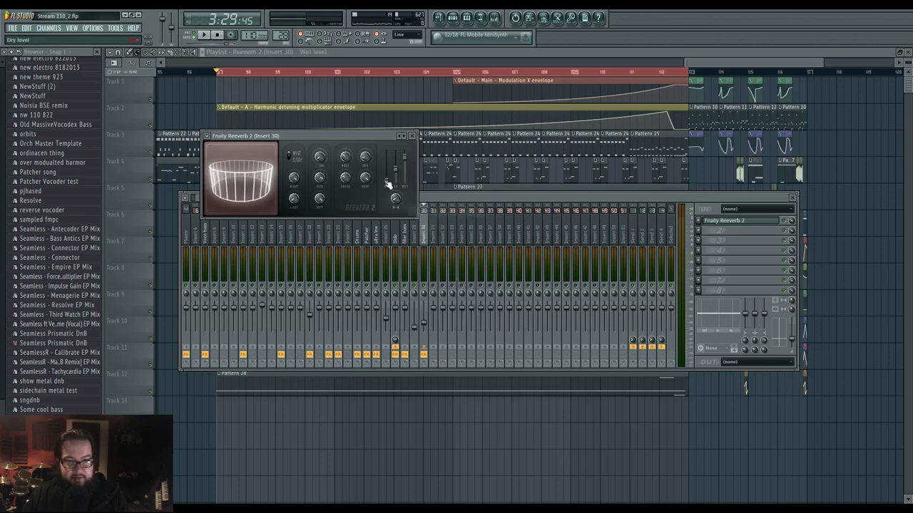
right_click(387, 181)
left_click(442, 237)
left_click(376, 448)
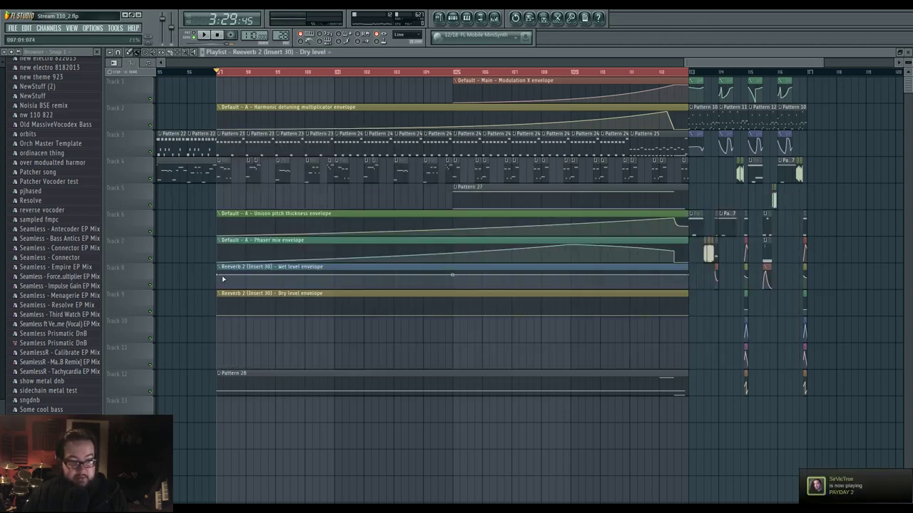
- Shape the reverb Wet level envelope to rise from a low start to a peak at bar 101 and fall to zero by bar 103
left_click_drag(218, 275, 219, 280)
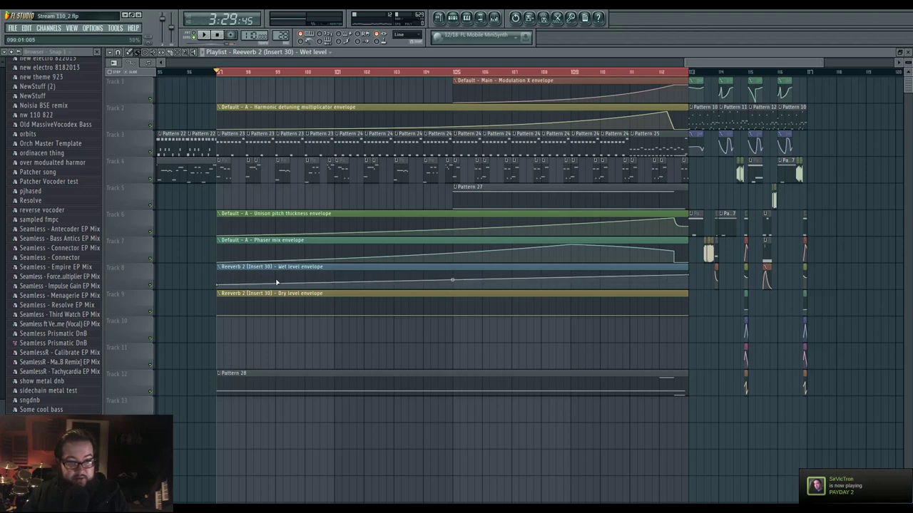
right_click(333, 275)
left_click_drag(693, 273, 685, 309)
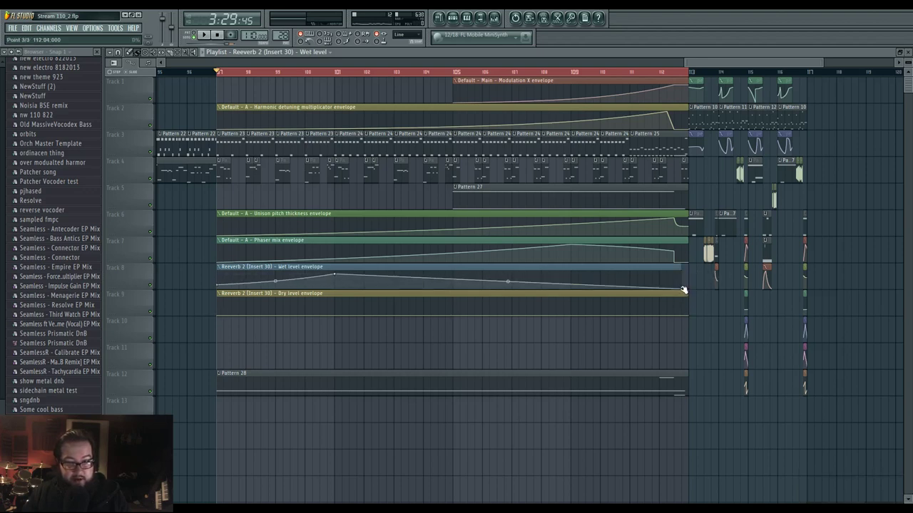
right_click(393, 289)
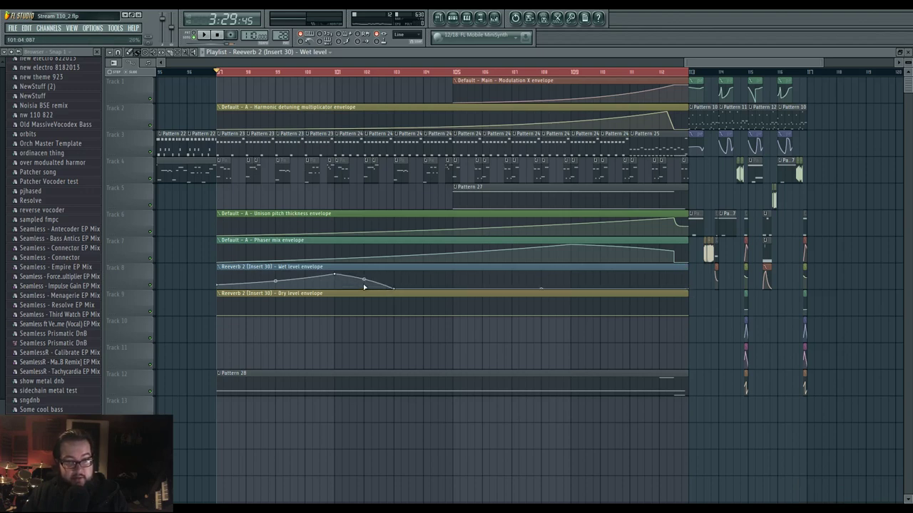
- Shape the reverb Dry level envelope to curve up late to bar 101, rise slightly to bar 105 and hold that level to the end
right_click(336, 310)
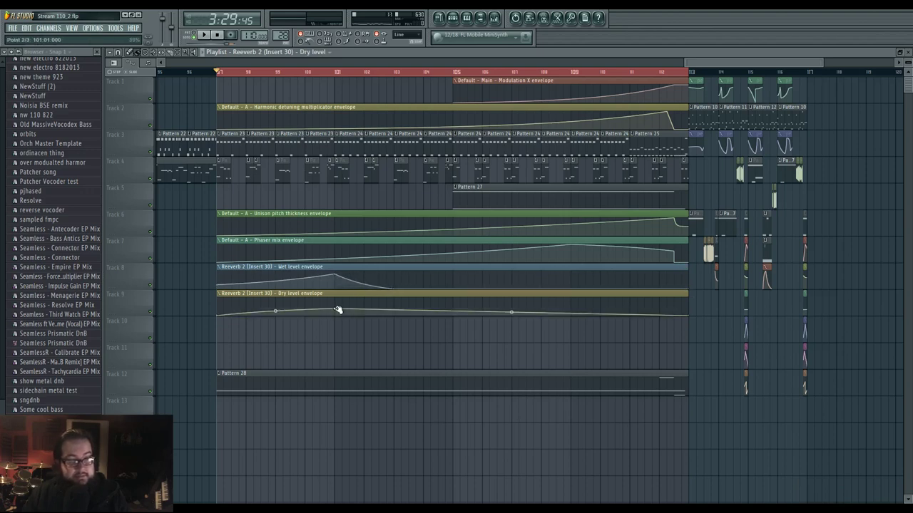
left_click_drag(336, 310, 336, 305)
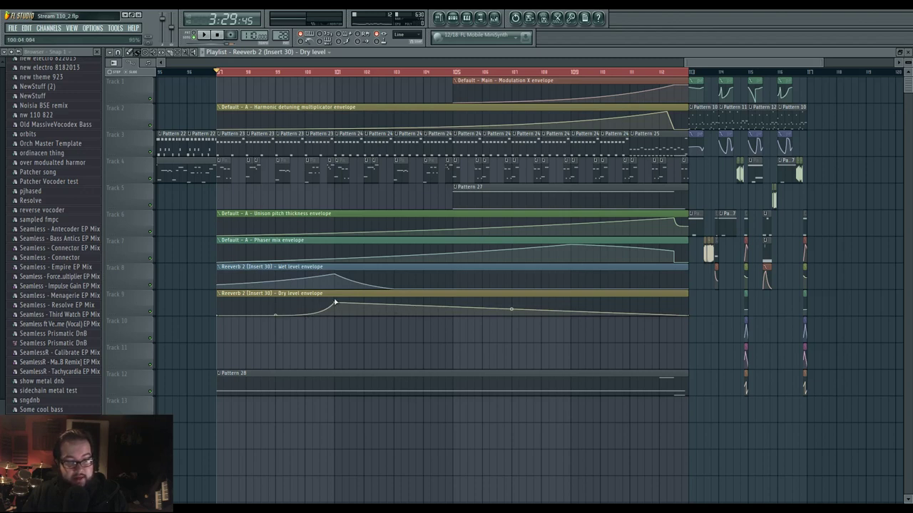
right_click(453, 303)
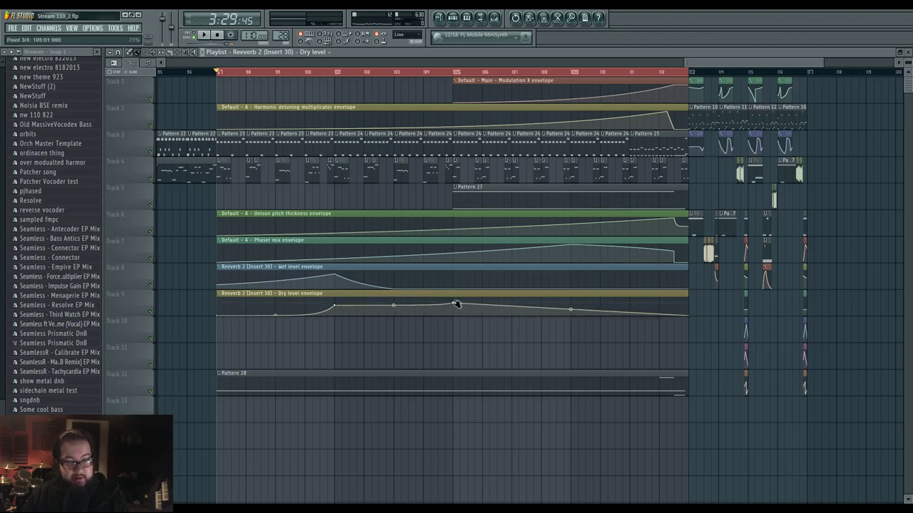
left_click_drag(691, 316, 693, 304)
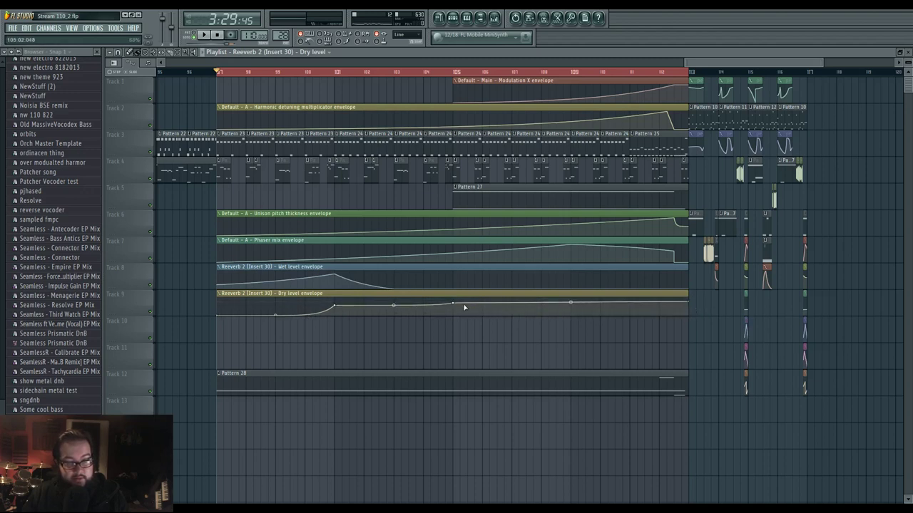
- Play the riser with the reverb automation from bar 97 and check its channel levels in the mixer
key("space")
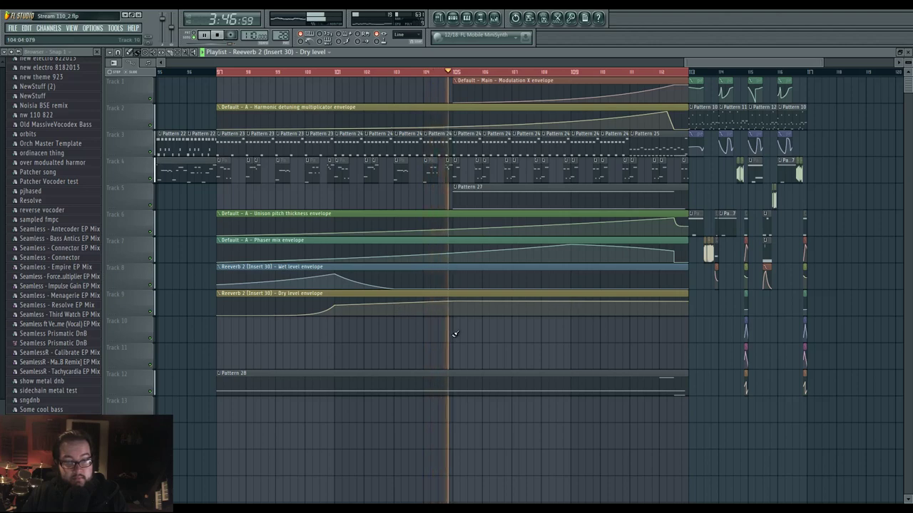
left_click(497, 19)
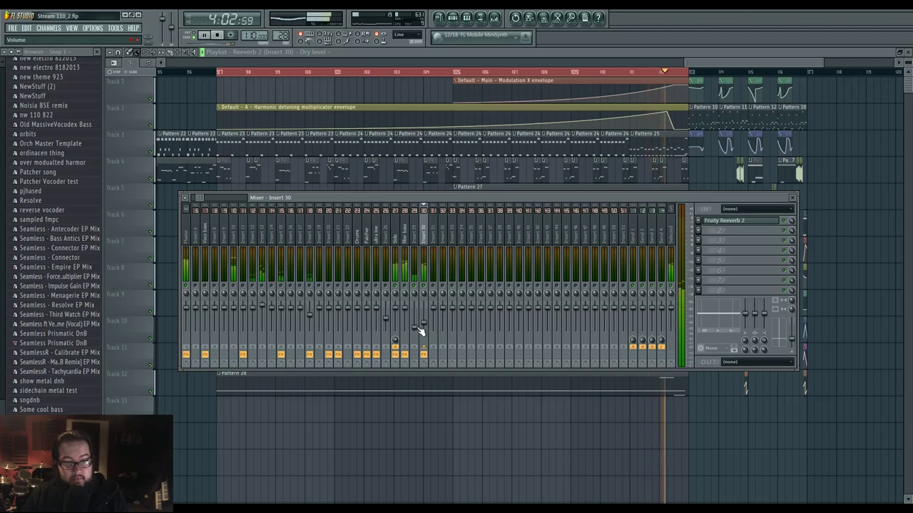
key("space")
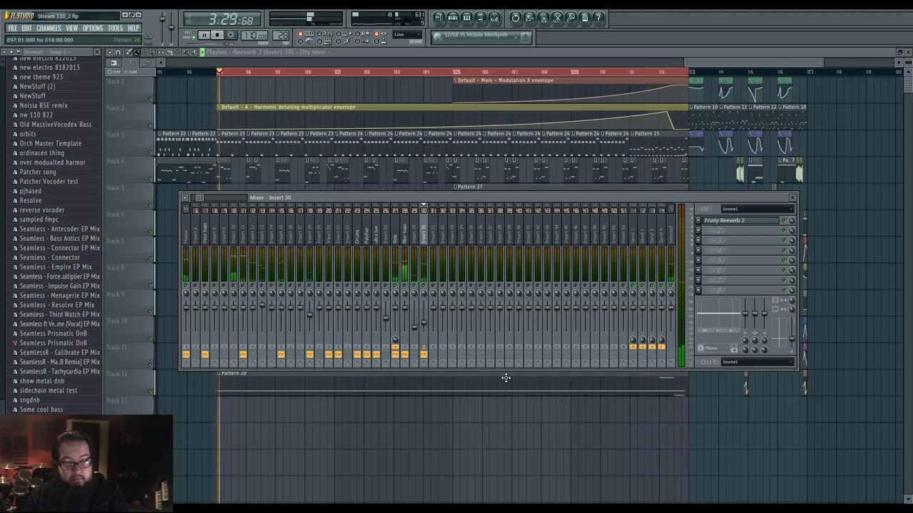
key("F9")
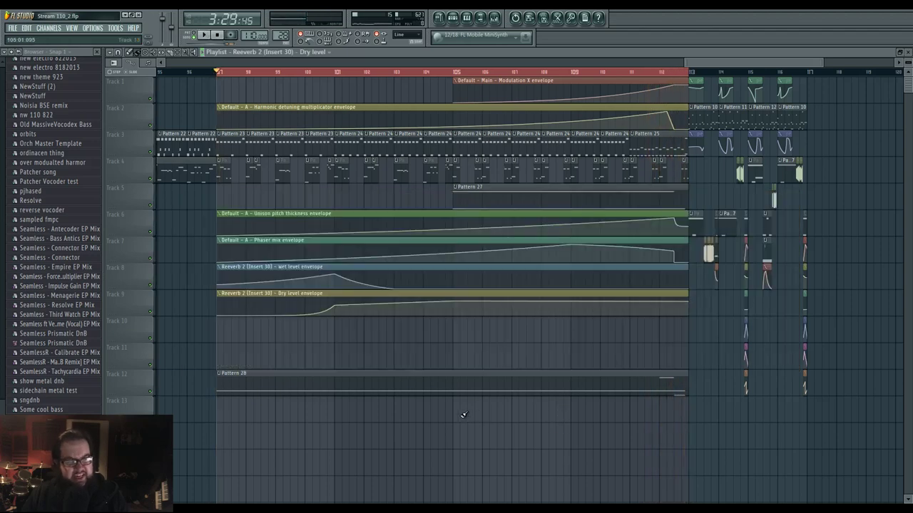
left_click(494, 18)
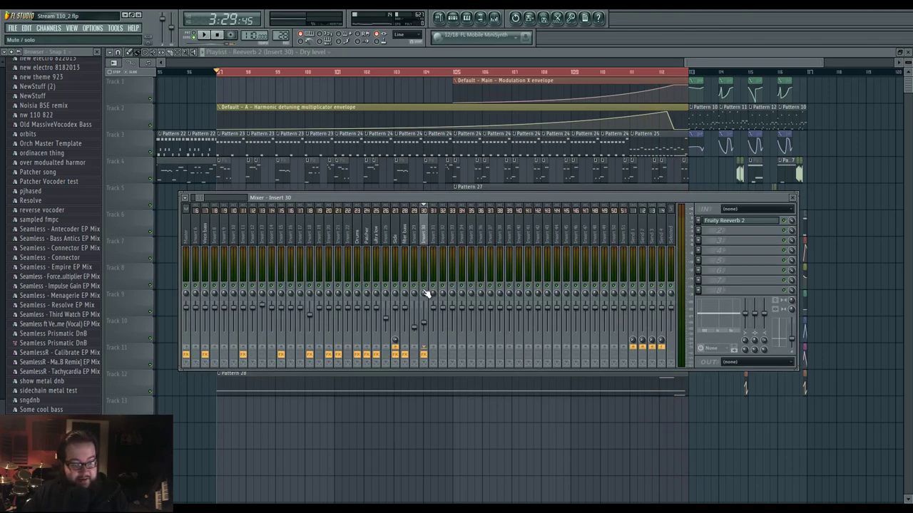
key("space")
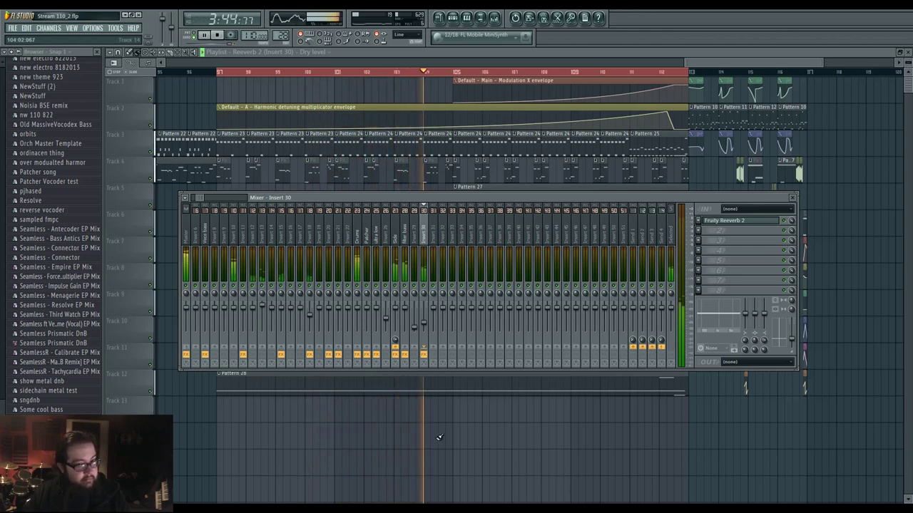
key("F9")
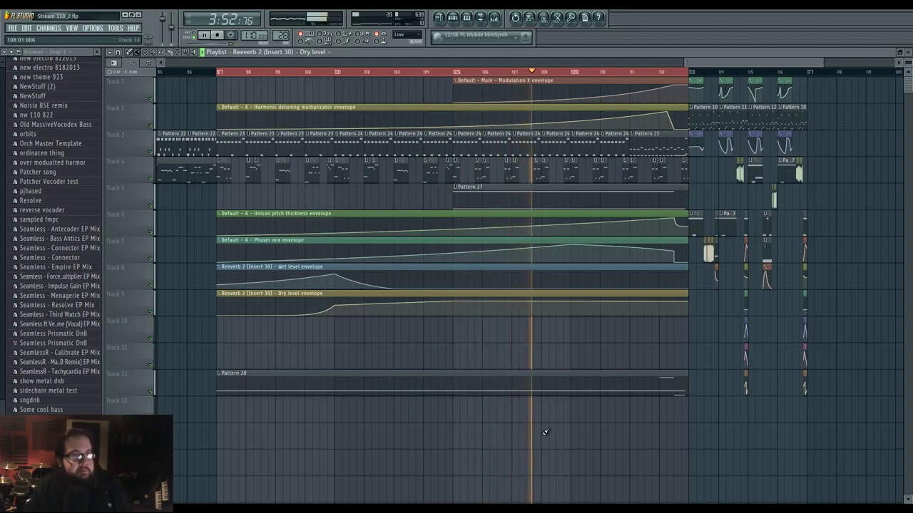
- Load Fruity Parametric EQ 2 into the first effect slot of Insert 29 while the riser plays from bar 105
left_click(495, 18)
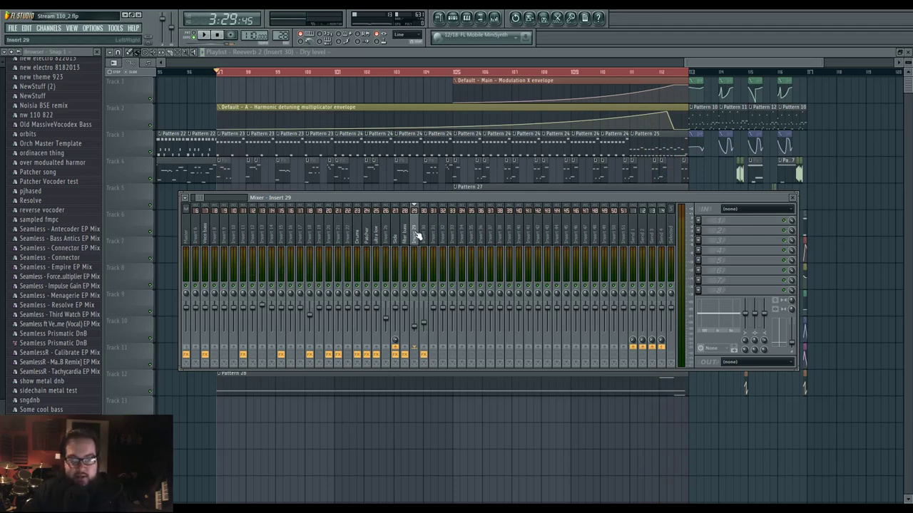
left_click(698, 226)
mouse_move(709, 231)
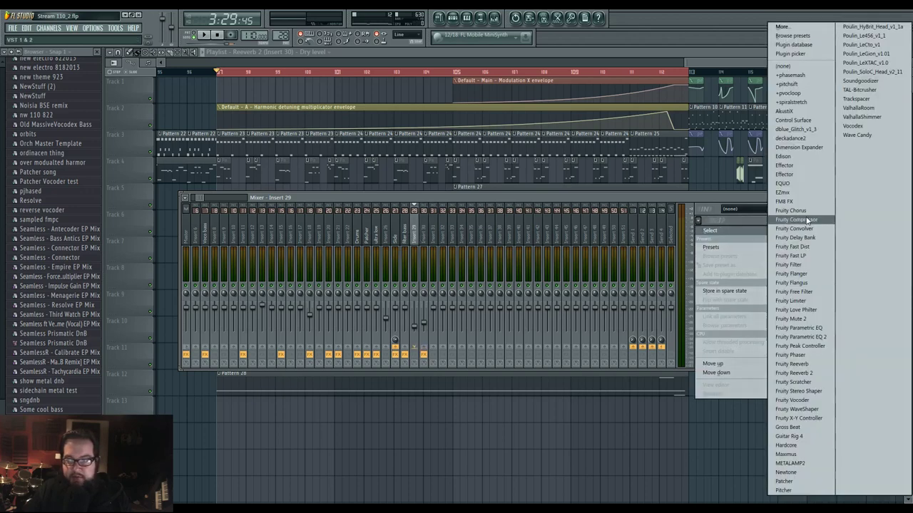
left_click(370, 299)
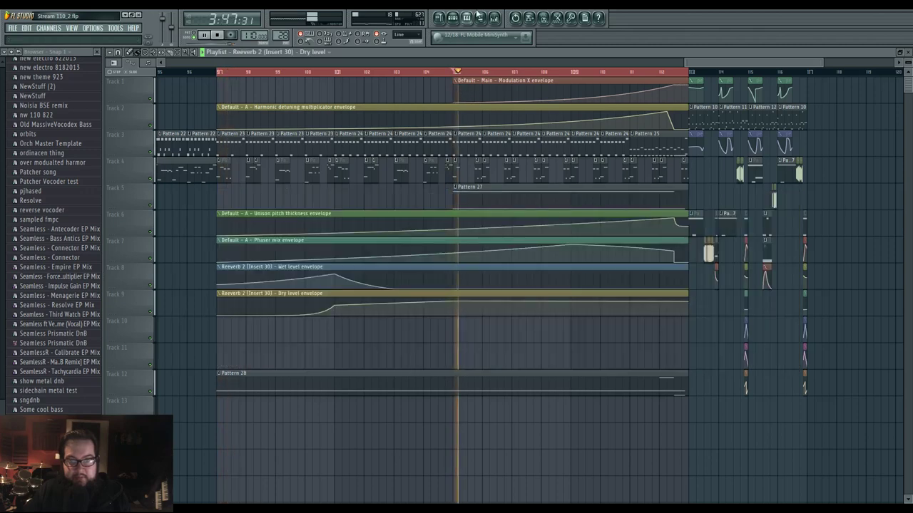
key("F9")
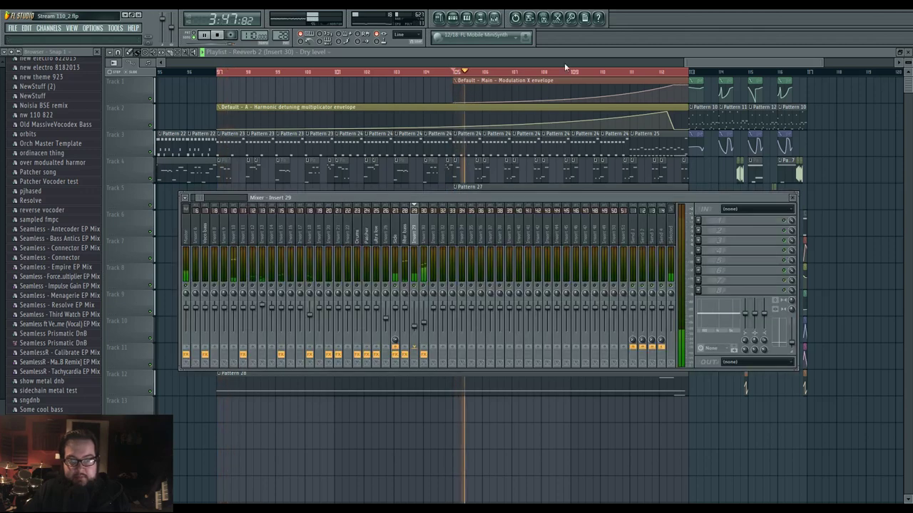
left_click(700, 222)
left_click(799, 337)
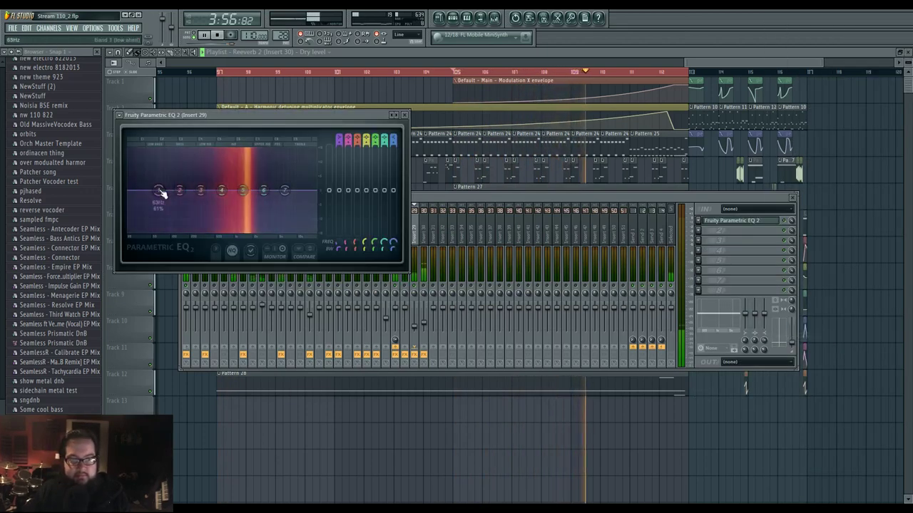
- Cut EQ band 5 on Insert 29, lower band 6 slightly and raise band 7 slightly while listening to the riser
left_click_drag(243, 190, 295, 187)
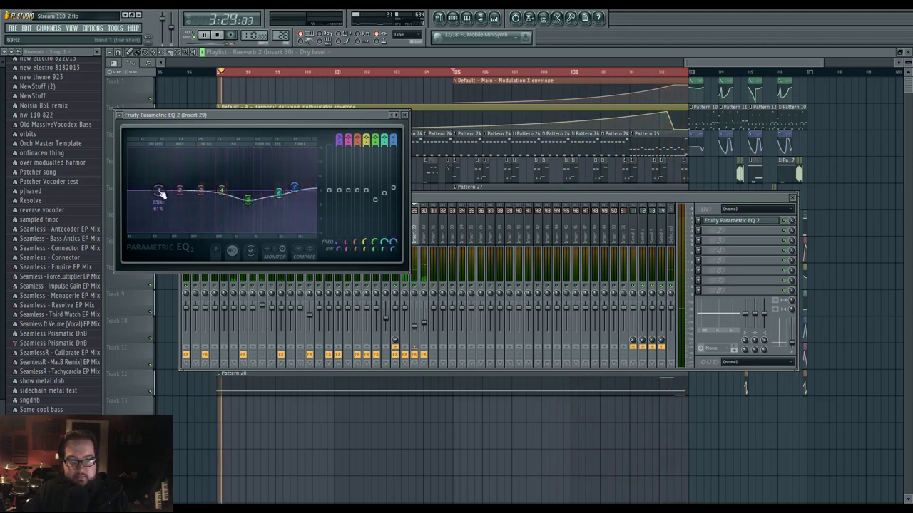
left_click(499, 201)
key("space")
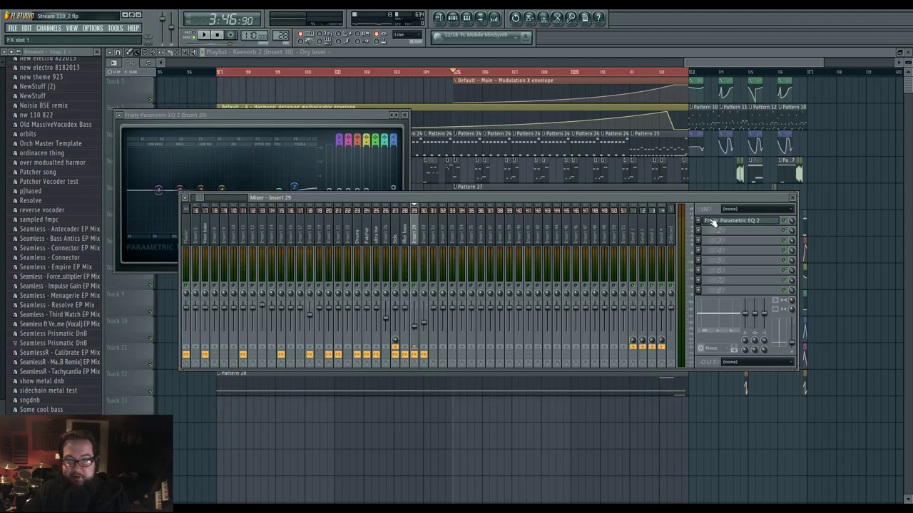
left_click(698, 236)
mouse_move(713, 240)
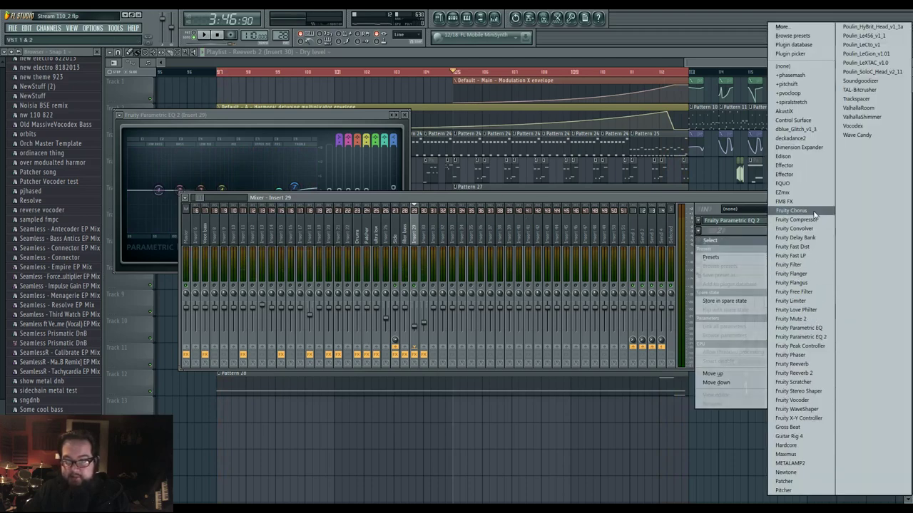
left_click(579, 197)
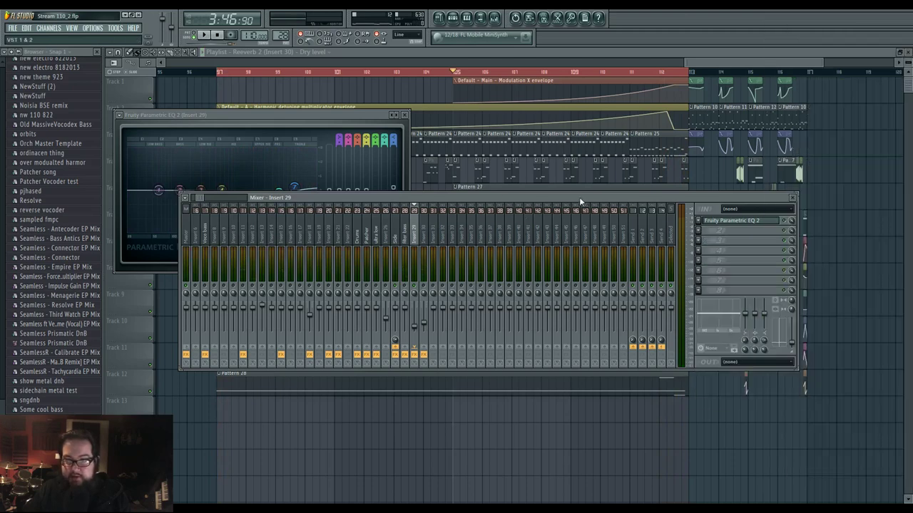
- Open the lower riser Sytrus channel's plugin window and play the riser from bar 105 to listen to it
left_click(453, 17)
left_click(405, 499)
left_click(401, 477)
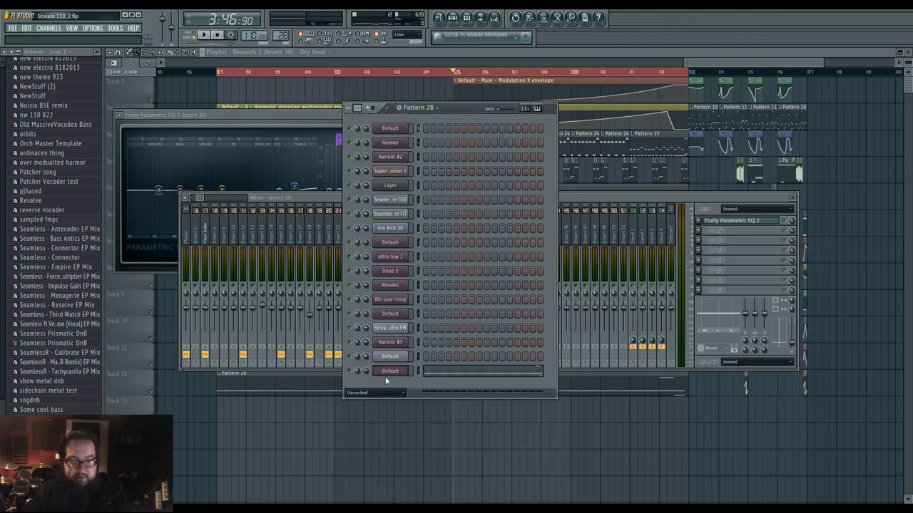
left_click(396, 358)
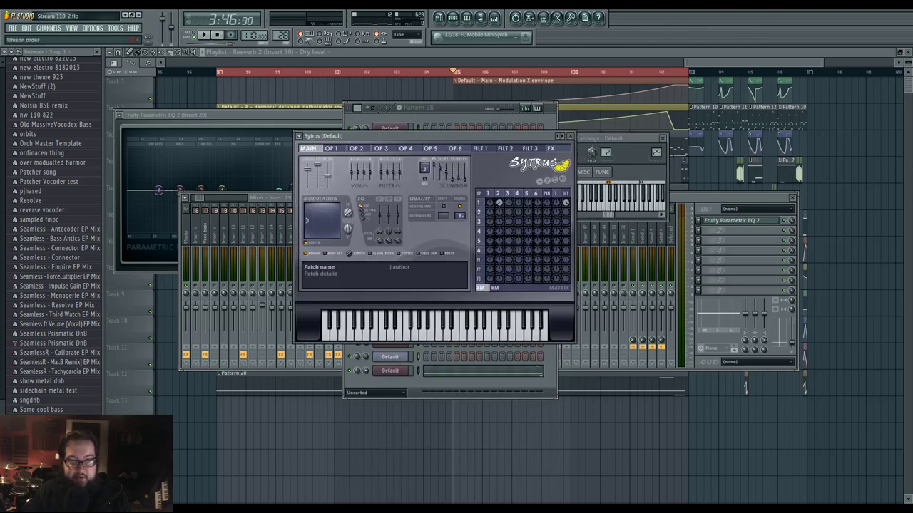
key("space")
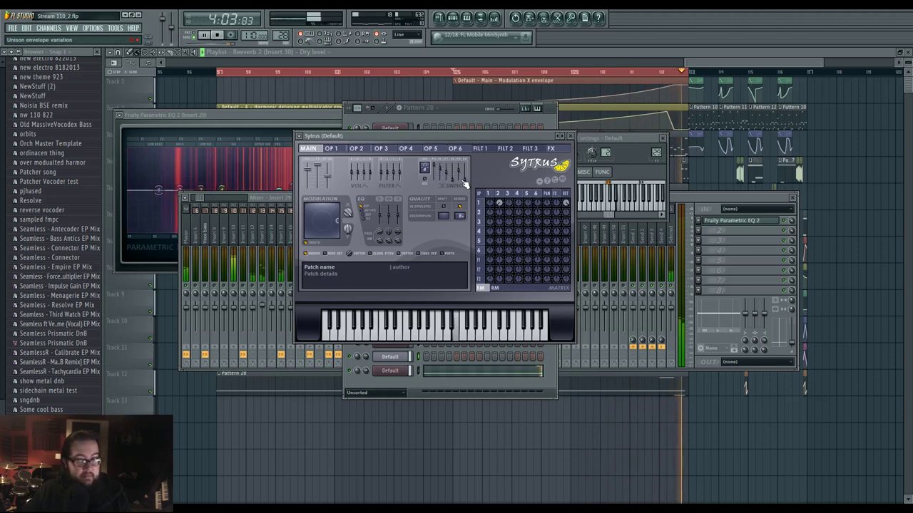
key("space")
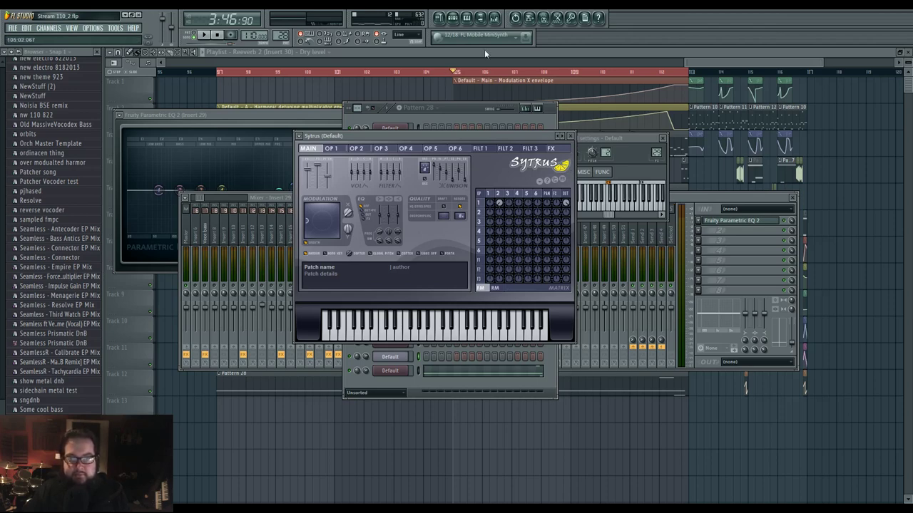
- Close all floating windows and play the arrangement from bar 97 to hear the riser with the drums
left_click(706, 200)
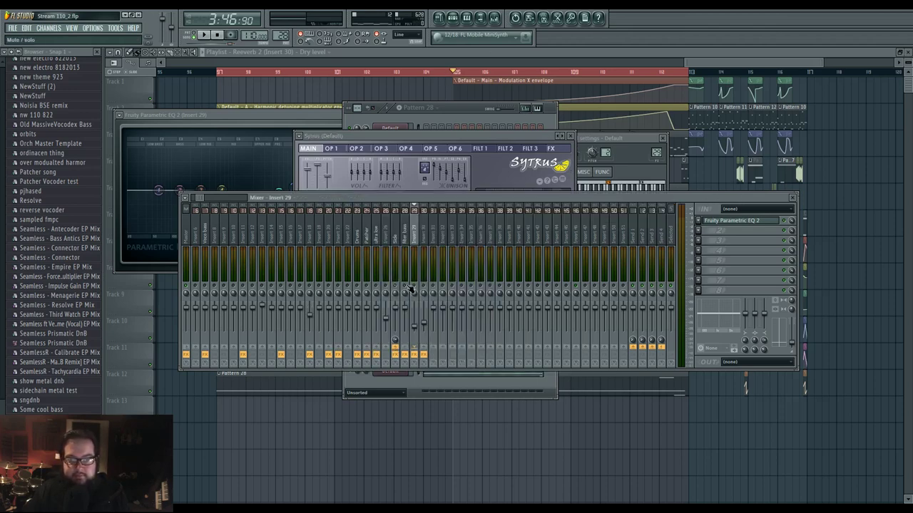
key("F12")
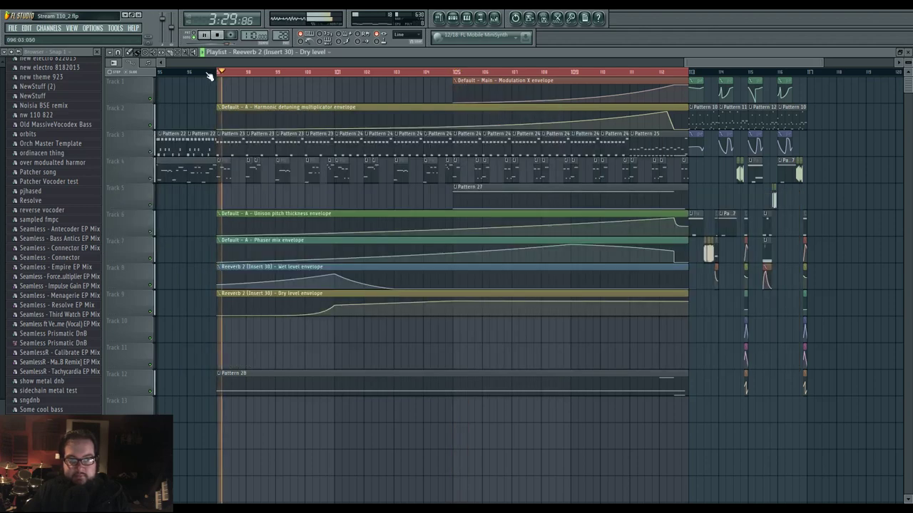
scroll(356, 202, "up", 2)
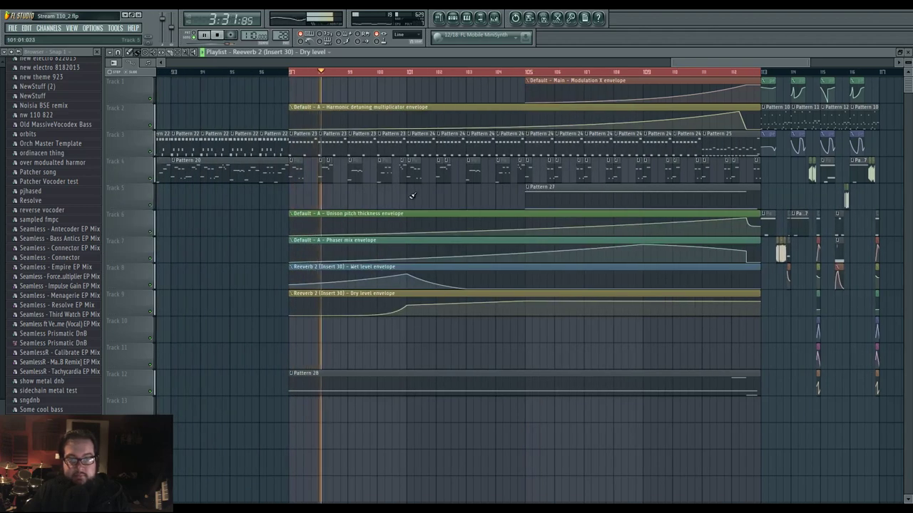
scroll(435, 197, "down", 1)
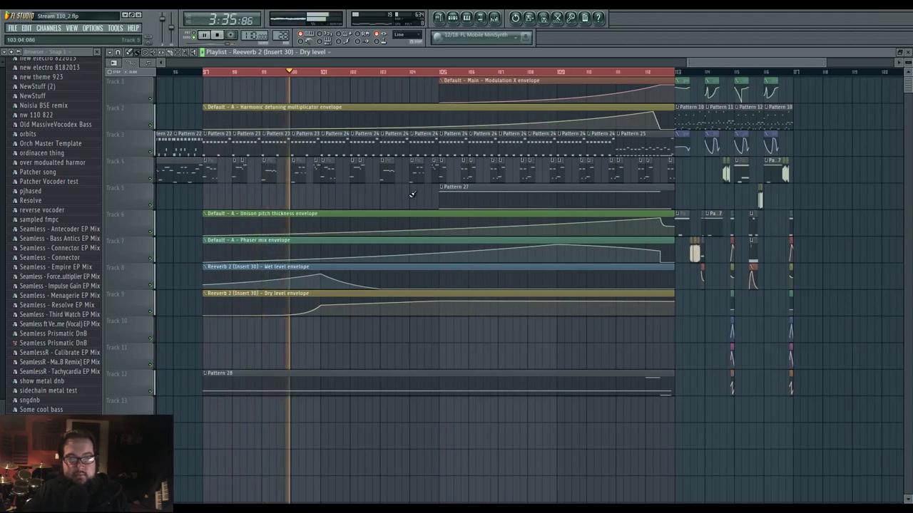
left_click_drag(378, 196, 412, 198)
key("space")
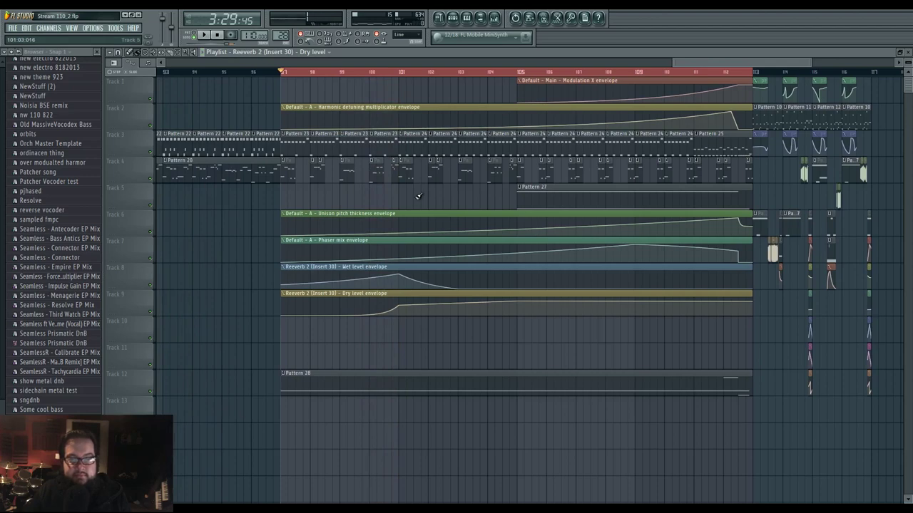
- Move the Pattern 23, 24 and 25 clips of bars 97 to 112 from Track 3 to Track 14 and merge them into one pattern
left_click_drag(280, 151, 719, 150)
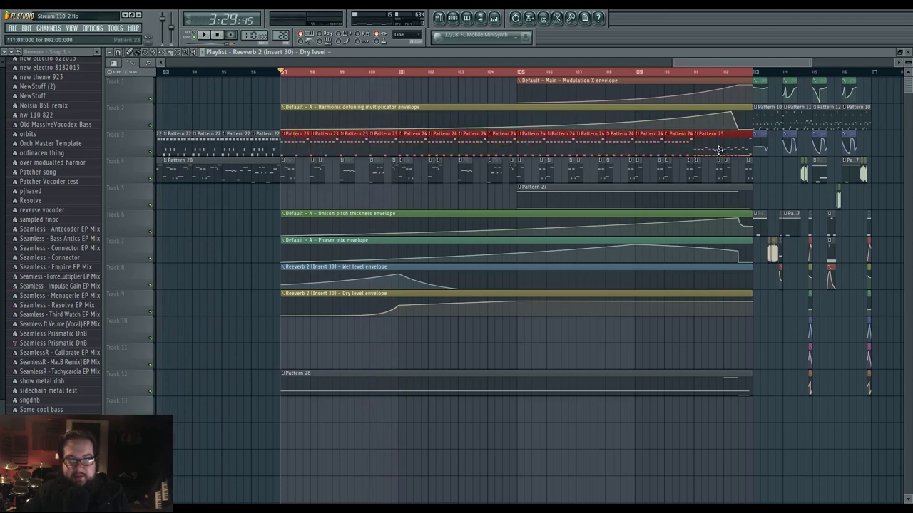
left_click_drag(288, 143, 293, 442)
left_click_drag(379, 333, 485, 254)
scroll(485, 321, "down", 7)
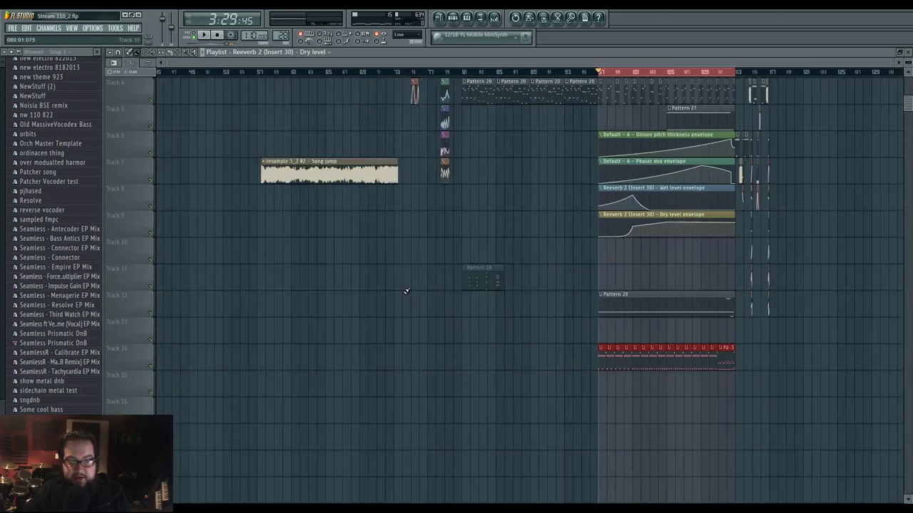
scroll(484, 331, "up", 6)
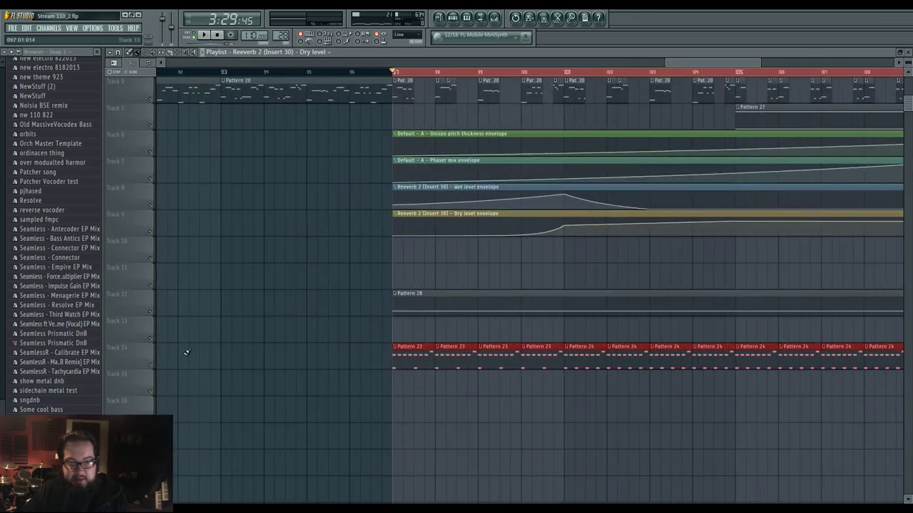
right_click(139, 332)
left_click(185, 448)
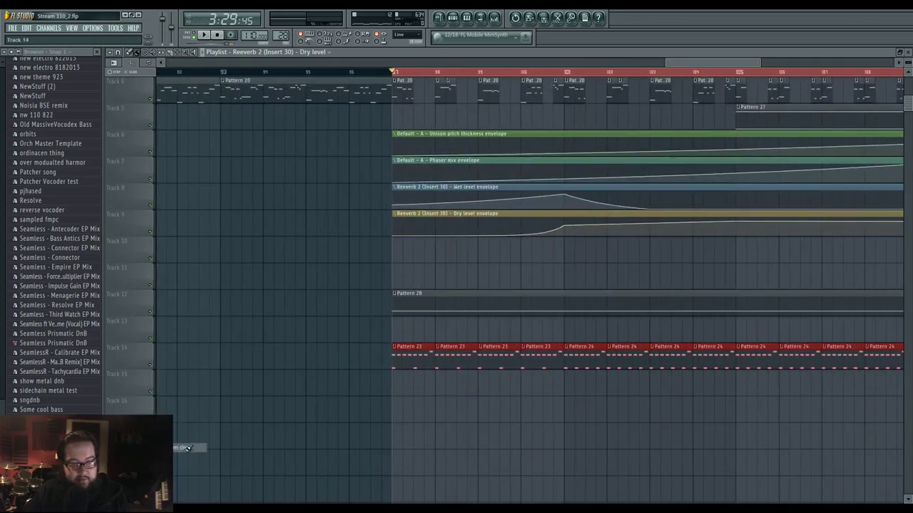
- Open the merged drum pattern in the Superior Drummer 2 piano roll and play its first four bars
scroll(317, 363, "down", 4)
double_click(345, 354)
scroll(336, 349, "down", 6)
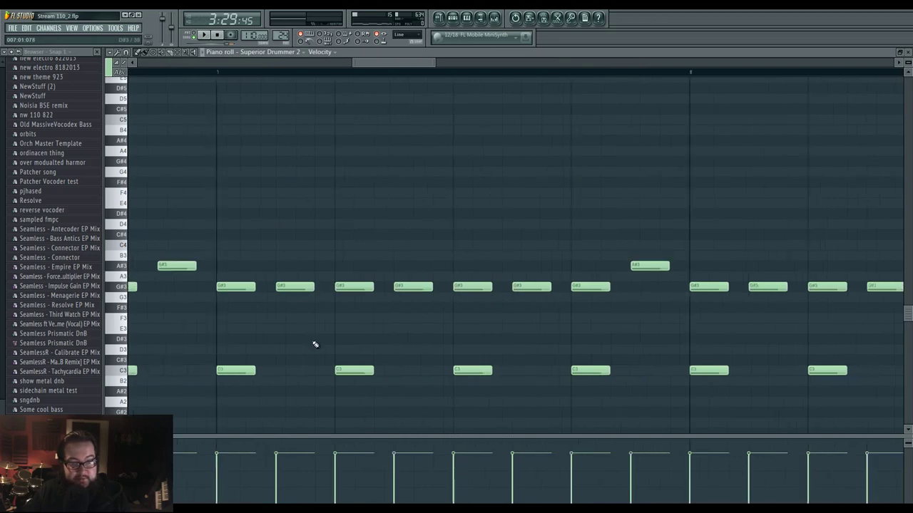
scroll(537, 325, "down", 1)
key("space")
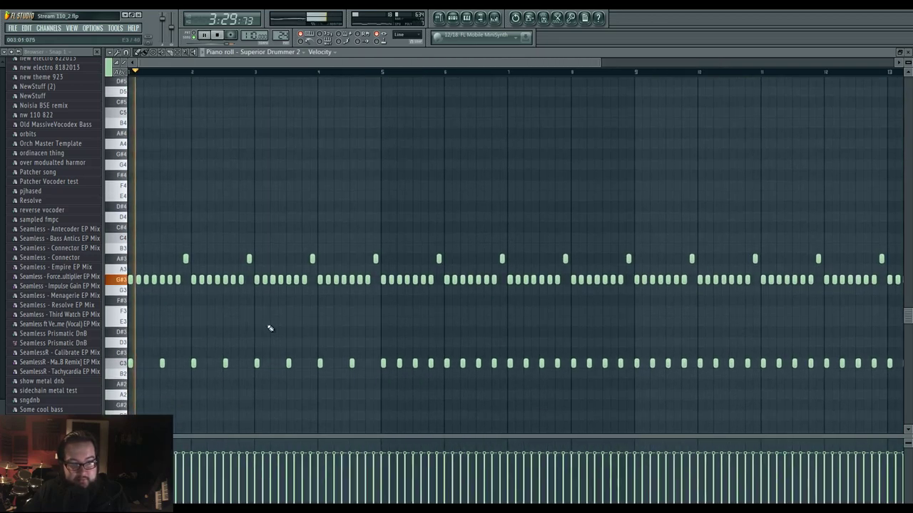
scroll(278, 324, "down", 2)
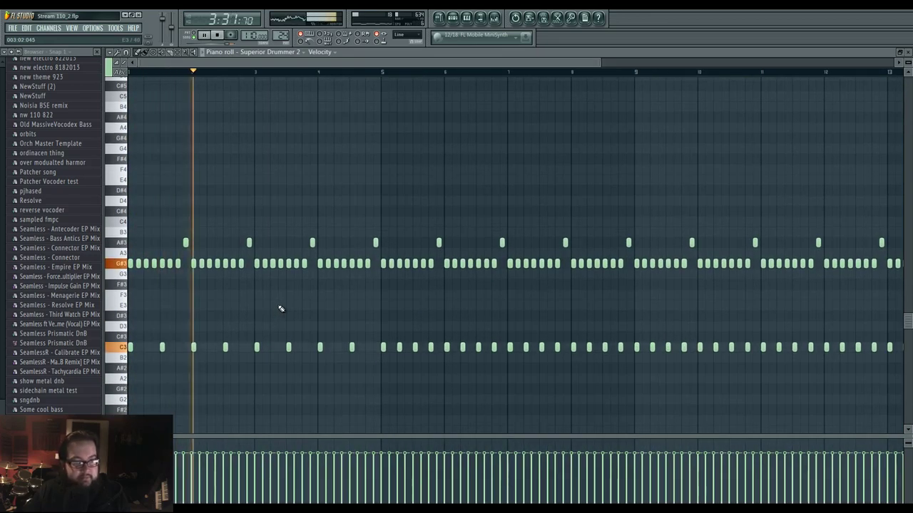
scroll(281, 308, "up", 2)
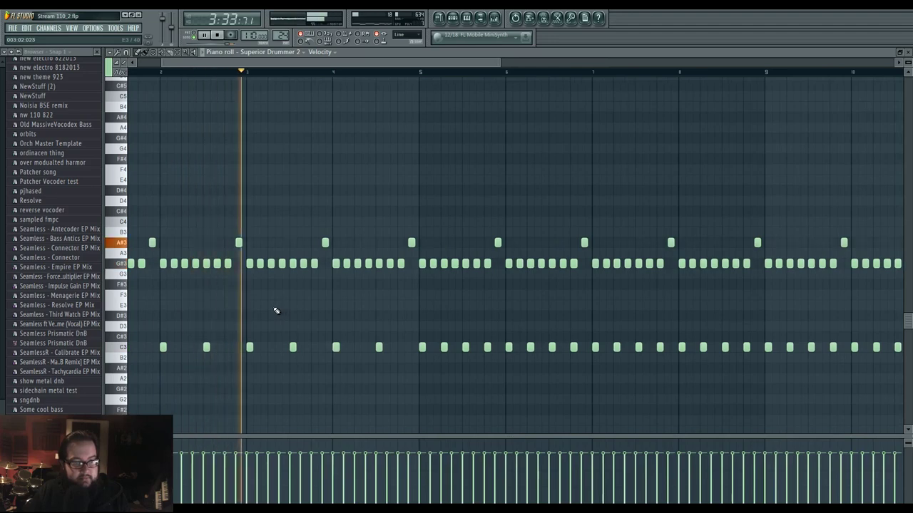
scroll(328, 306, "up", 2)
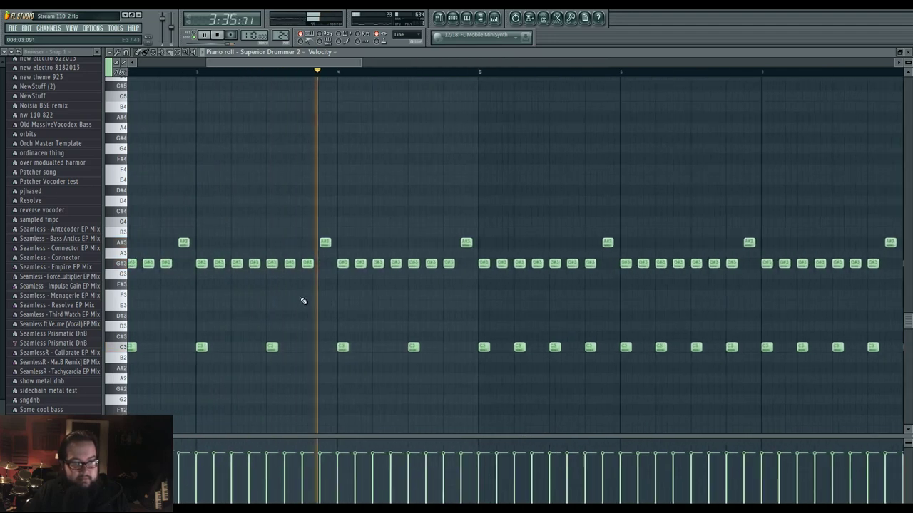
scroll(370, 301, "up", 2)
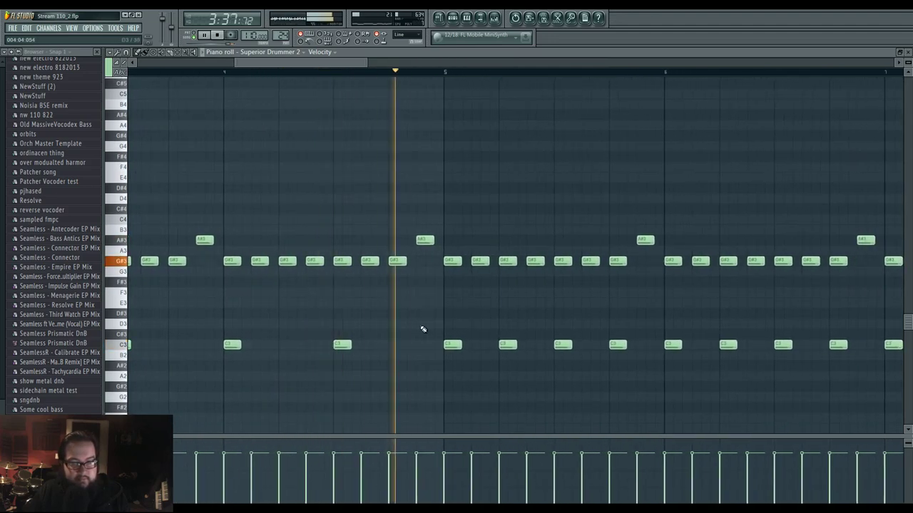
- Add D3 and short C3 notes at the end of bar 4, raise its A#3 to C5 and bar 5's first G#3 to A#3
left_click(421, 324)
left_click_drag(494, 325, 432, 325)
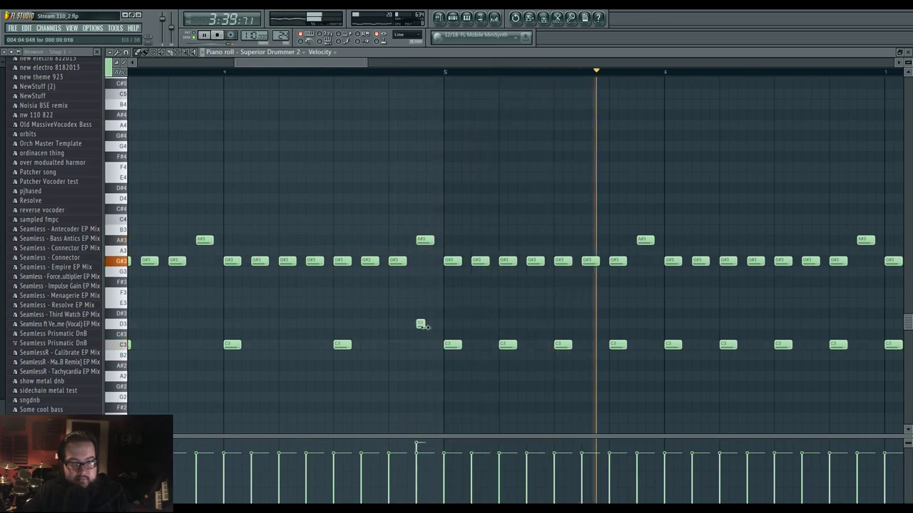
left_click(412, 345)
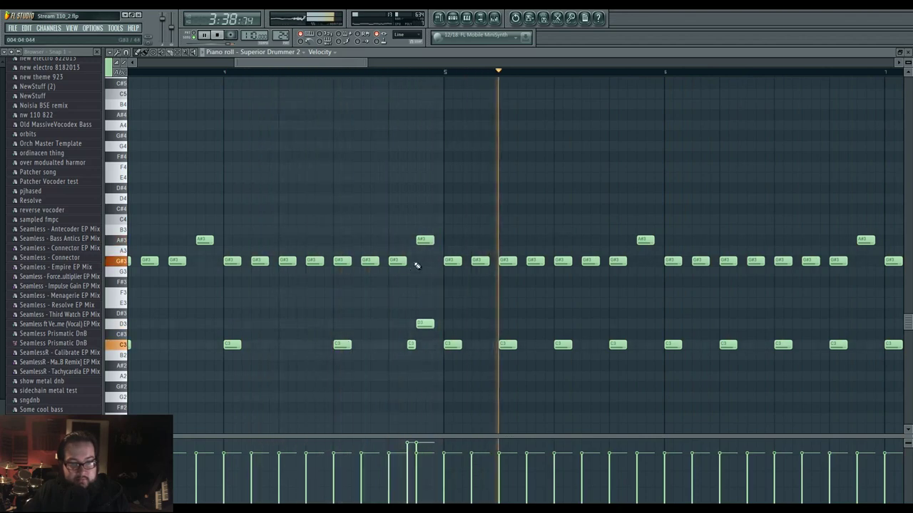
left_click_drag(425, 240, 425, 94)
key("space")
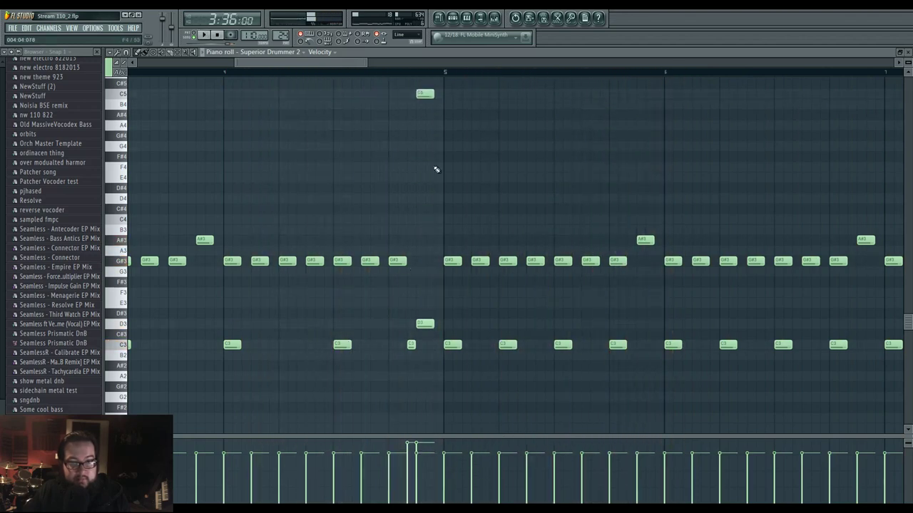
key("space")
left_click_drag(452, 260, 453, 241)
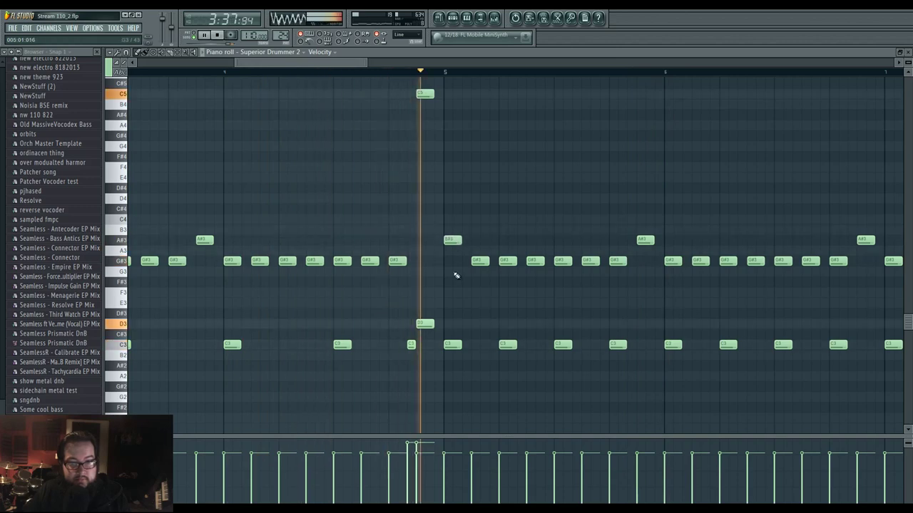
left_click_drag(455, 294, 362, 295)
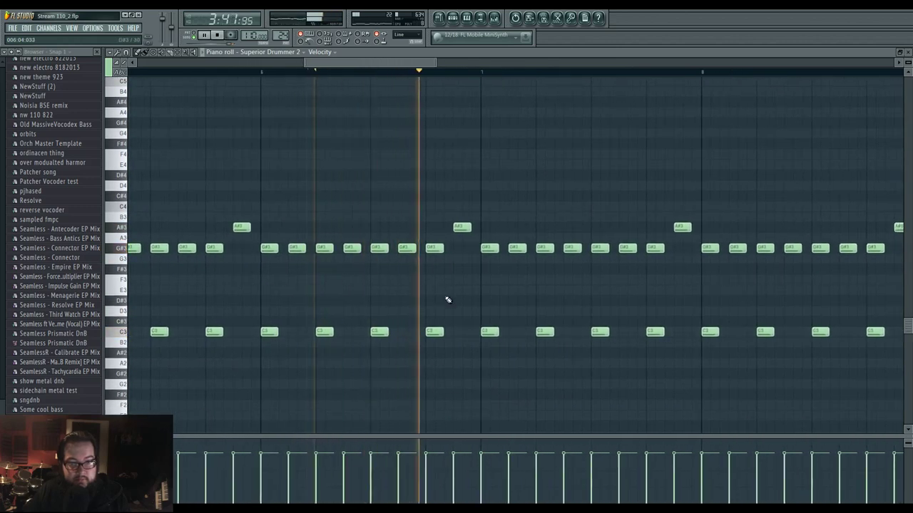
- Add an extra C3 kick at the end of bar 7, and extra C3 and D3 notes at the end of bar 8
left_click_drag(501, 300, 430, 332)
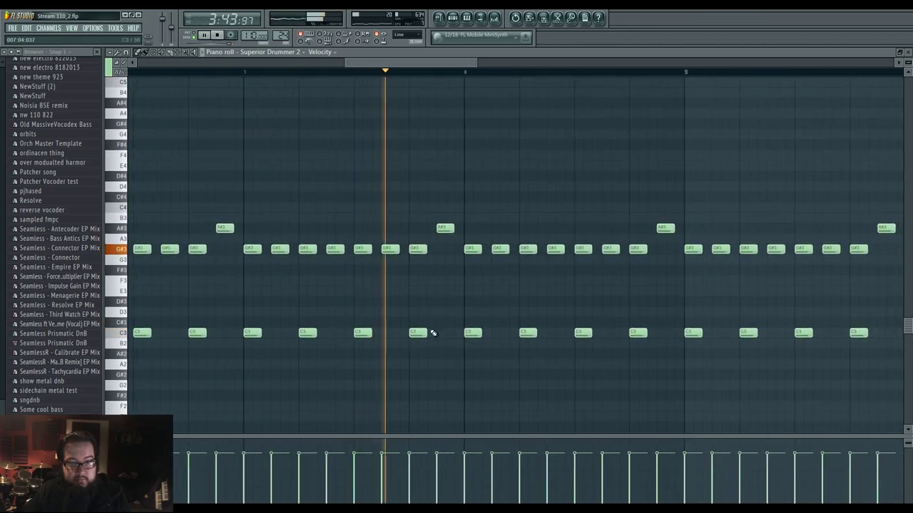
left_click(434, 333)
left_click_drag(410, 290, 307, 288)
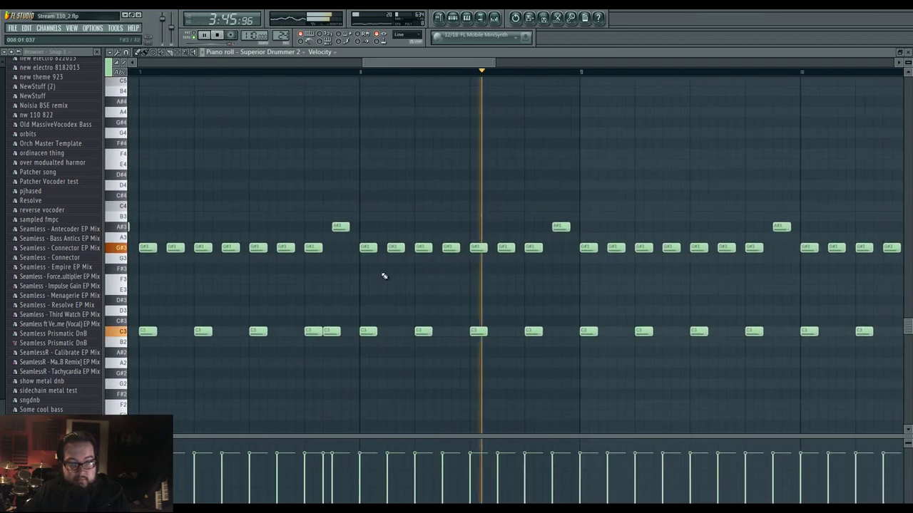
left_click_drag(480, 263, 407, 271)
left_click(472, 338)
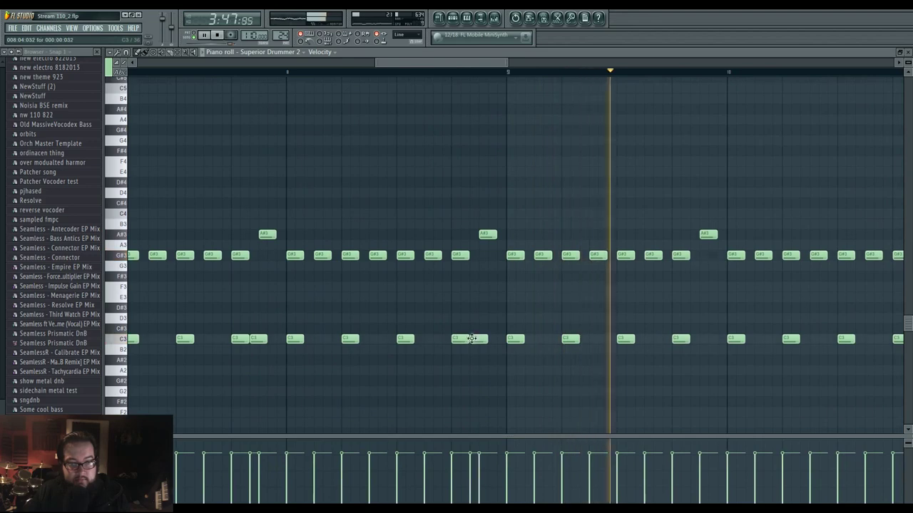
left_click(481, 318)
- Add C3 notes between the existing kicks in bars 9 to 12 to make a continuous eighth-note kick
left_click_drag(517, 305, 322, 283)
key("space")
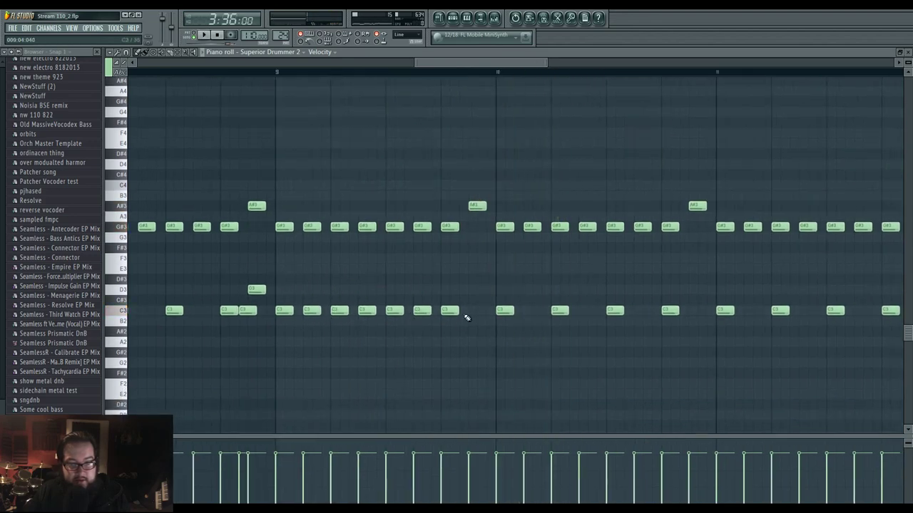
left_click(472, 313)
left_click_drag(471, 316, 378, 326)
scroll(375, 330, "down", 5)
scroll(373, 323, "up", 4)
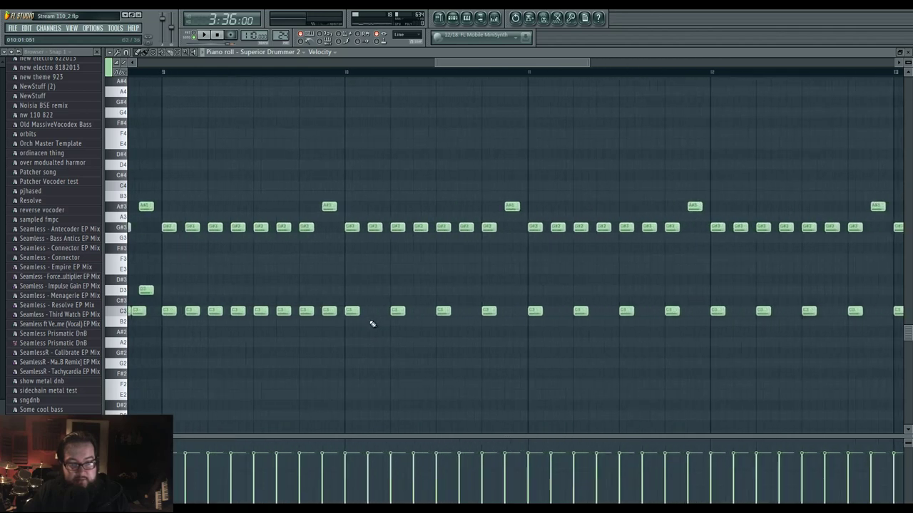
scroll(372, 323, "up", 1)
left_click(374, 311)
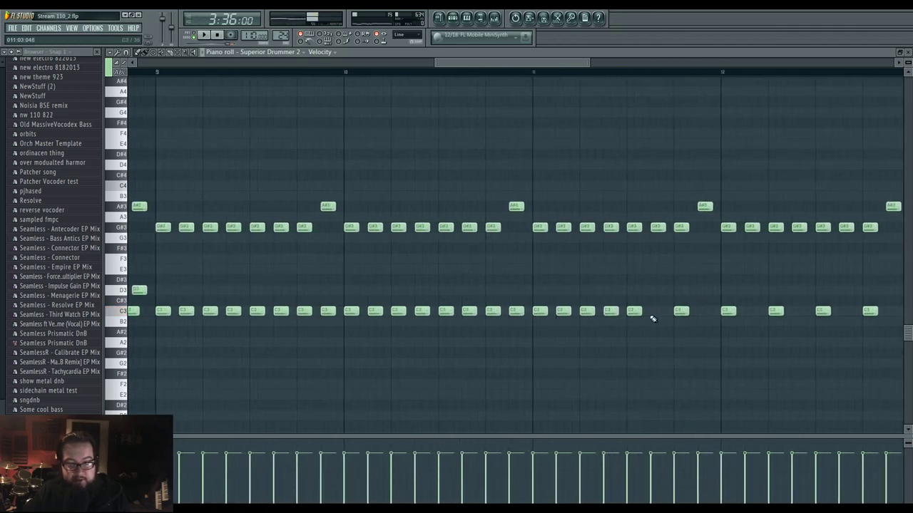
left_click_drag(721, 337, 433, 325)
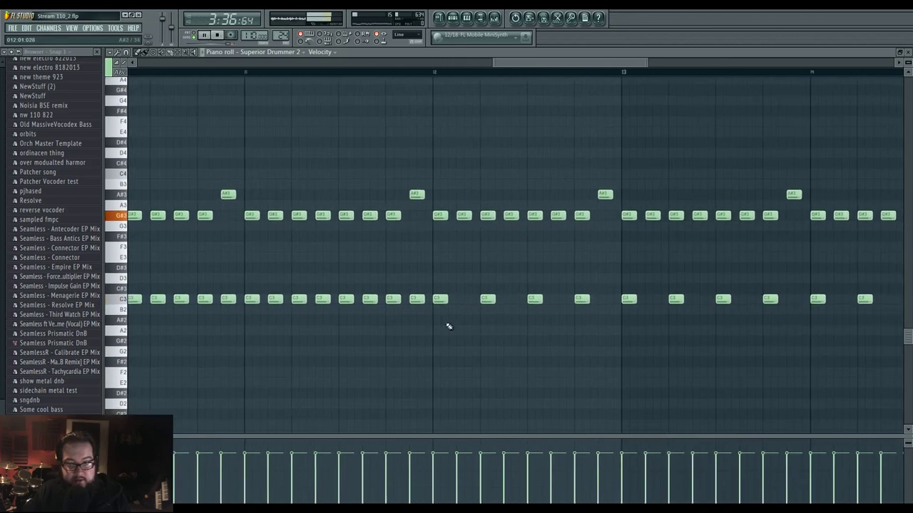
left_click(602, 305)
- Play back the pattern and add short C3 kicks at the end of bar 7 leading into bar 8
left_click_drag(588, 328, 531, 331)
scroll(485, 332, "down", 4)
left_click_drag(171, 326, 459, 355)
left_click_drag(668, 357, 441, 360)
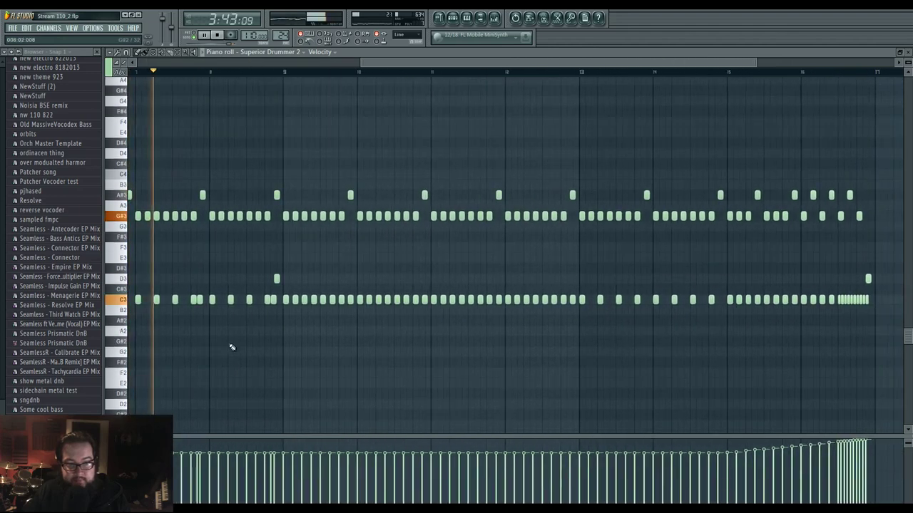
scroll(363, 350, "up", 4)
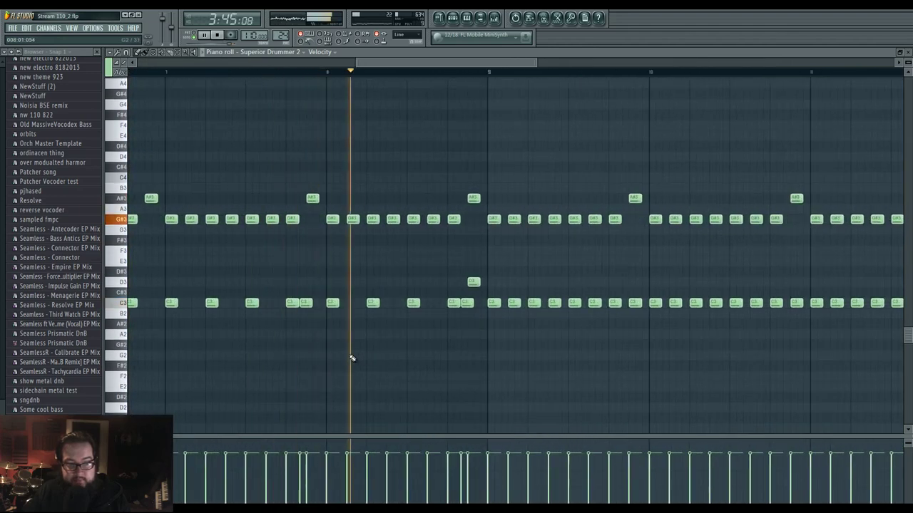
left_click(320, 305)
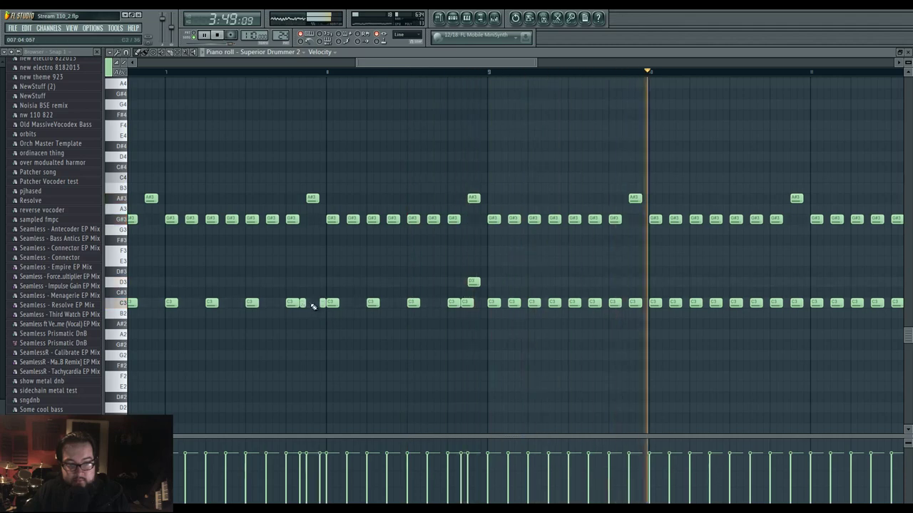
left_click(313, 304)
left_click_drag(773, 333, 446, 308)
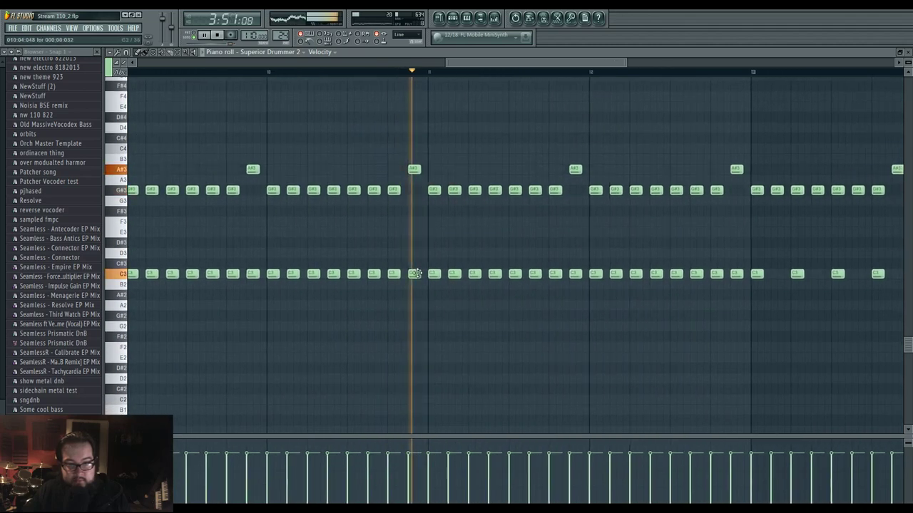
- Add a short extra C3 kick at the end of bars 10, 11 and 12, leading into each following bar
left_click(425, 274)
left_click(586, 275)
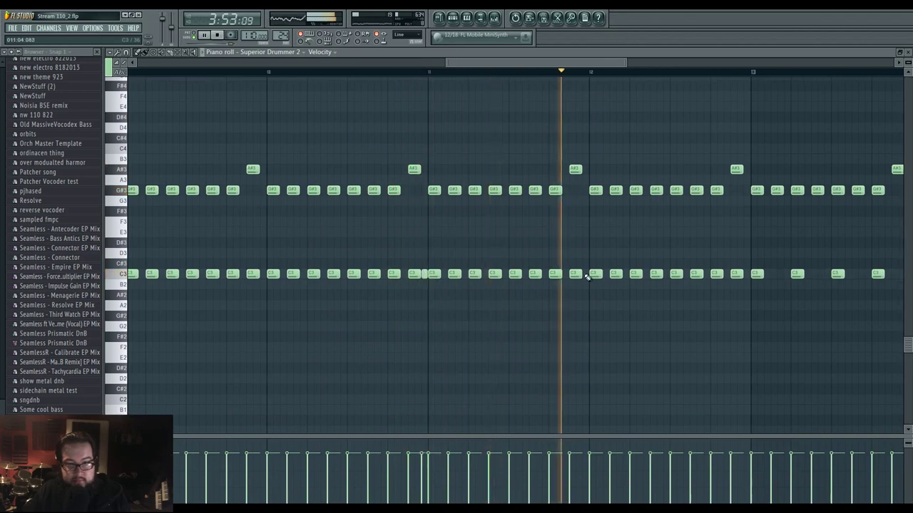
left_click_drag(530, 306, 322, 312)
left_click(541, 280)
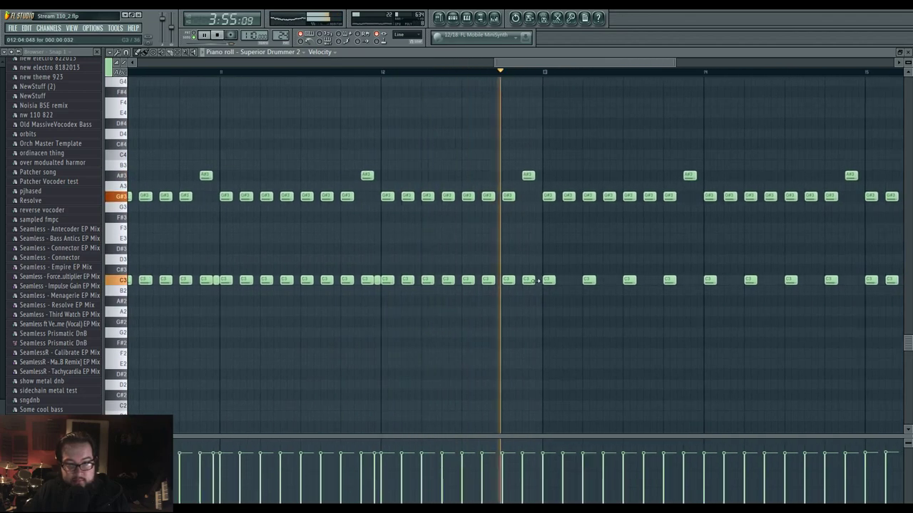
left_click_drag(556, 300, 395, 318)
left_click(362, 291)
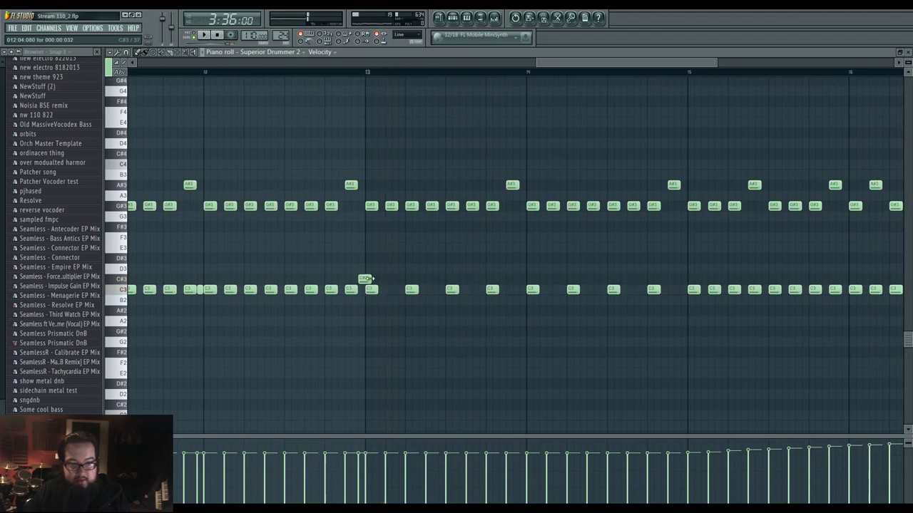
scroll(399, 321, "up", 3)
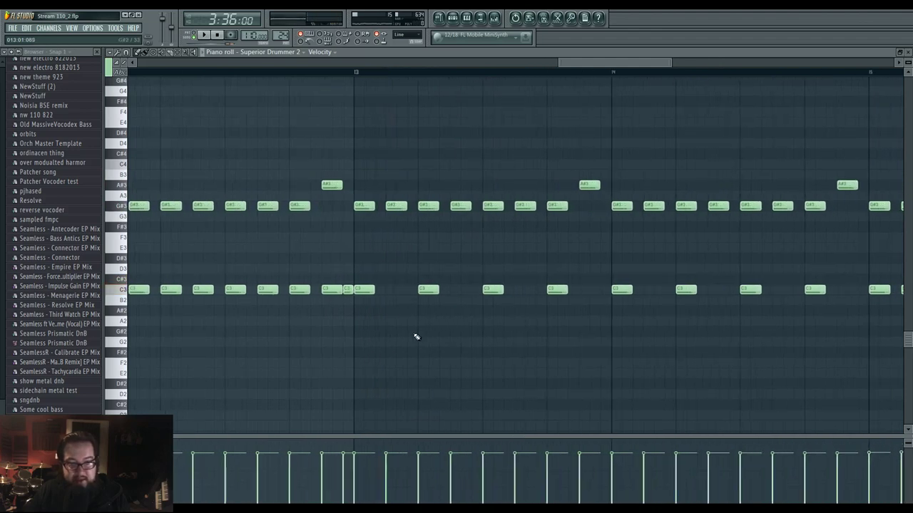
- Replace the C3 kicks in bars 13 and 14 with copies of bar 12's kicks, adding a short extra C3 at the middle of each bar
left_click_drag(416, 336, 321, 336)
scroll(322, 336, "down", 5)
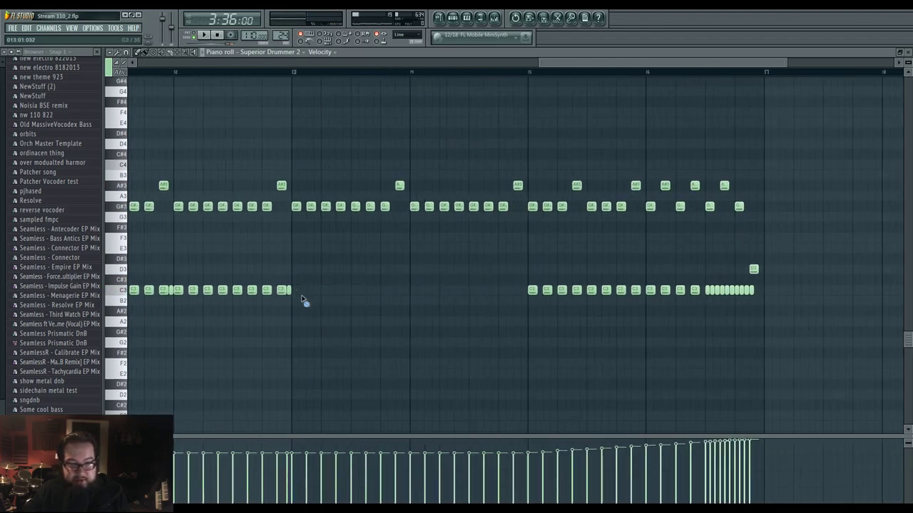
left_click_drag(180, 288, 328, 290)
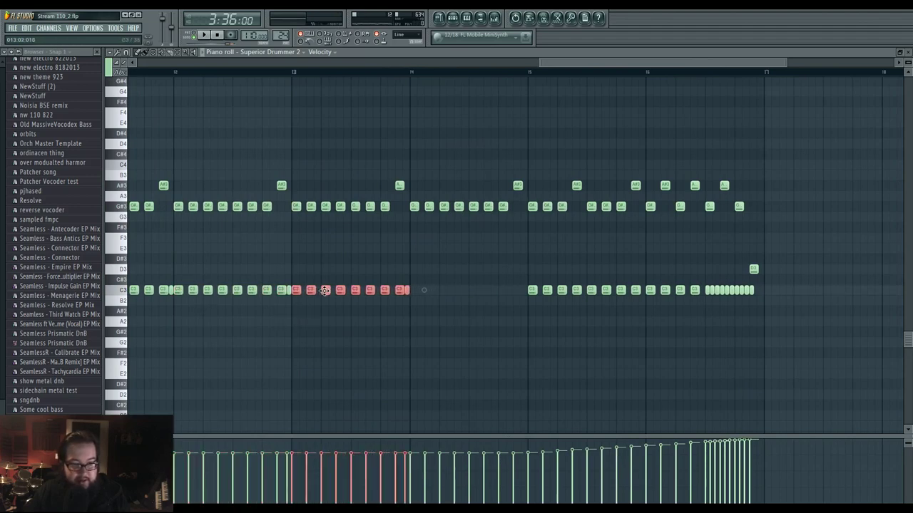
key("ctrl+b")
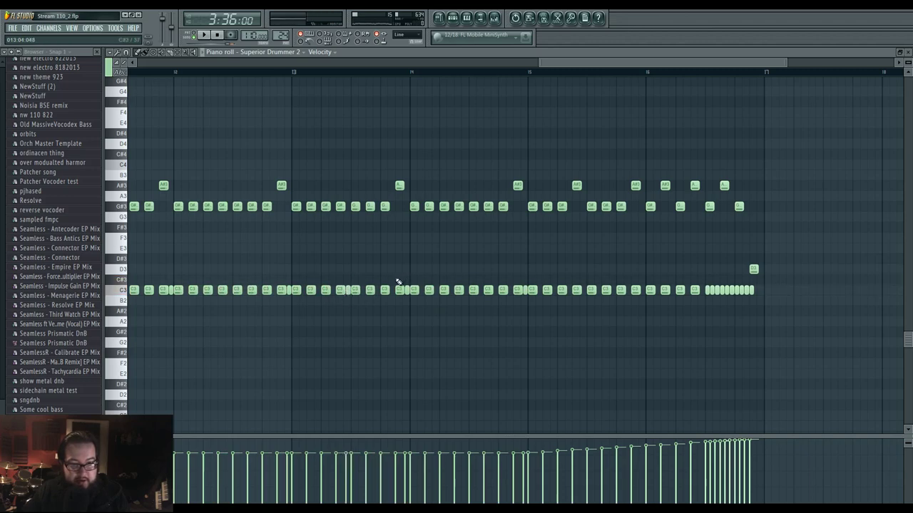
left_click_drag(465, 292, 408, 251)
- Play back the pattern and try a D3 note at the end of bar 12
key("space")
scroll(431, 298, "up", 2)
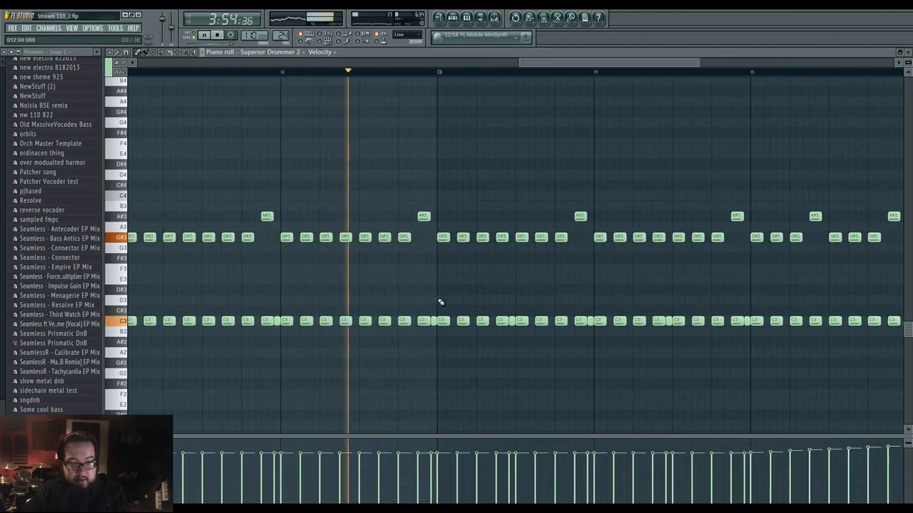
left_click(421, 301)
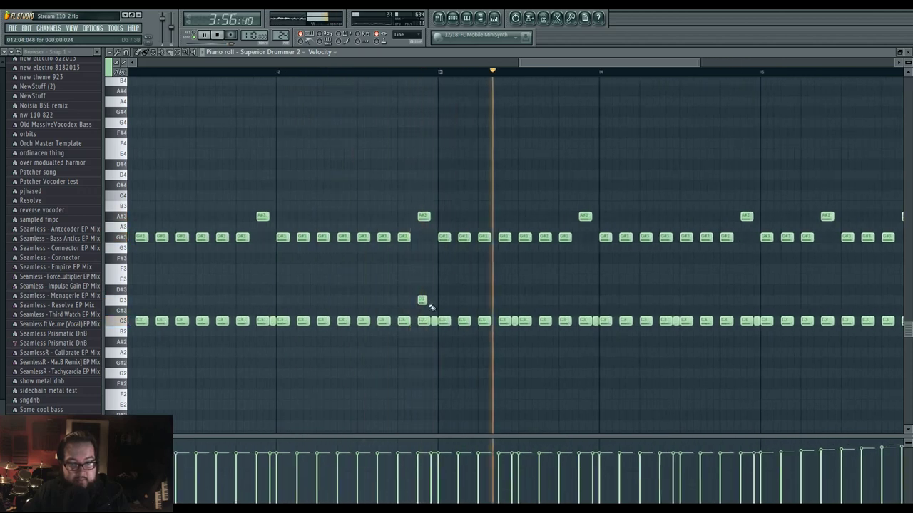
scroll(428, 306, "down", 2)
scroll(424, 305, "down", 3)
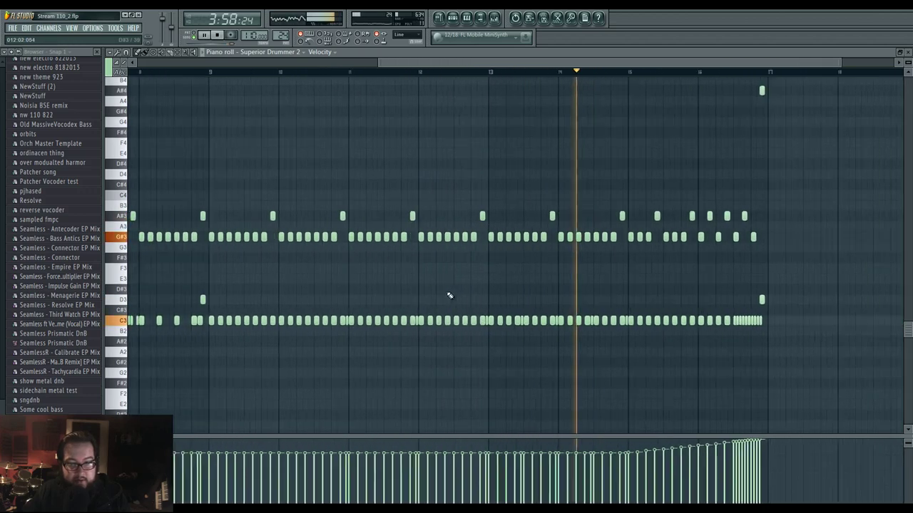
scroll(593, 271, "up", 3)
scroll(593, 271, "down", 1)
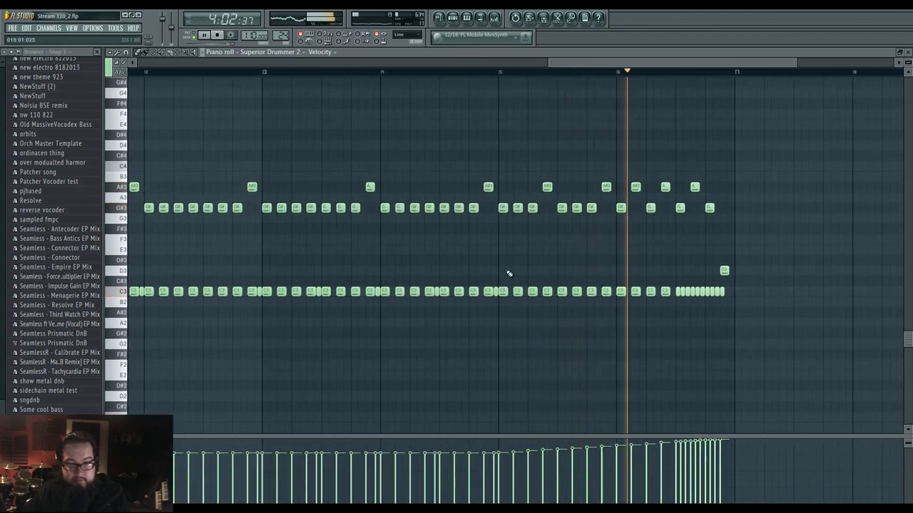
scroll(422, 257, "down", 3)
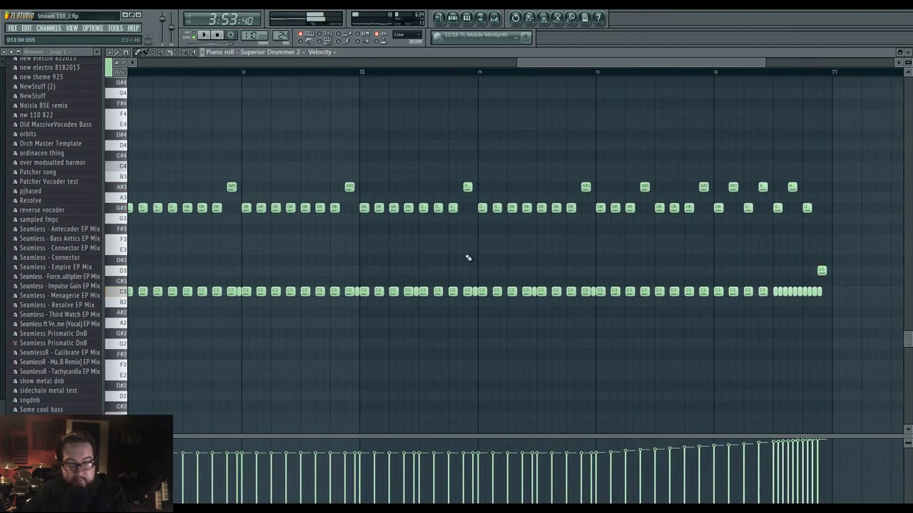
- Play back the pattern and add short C3 kicks between the existing kicks in bar 15
scroll(438, 257, "up", 3)
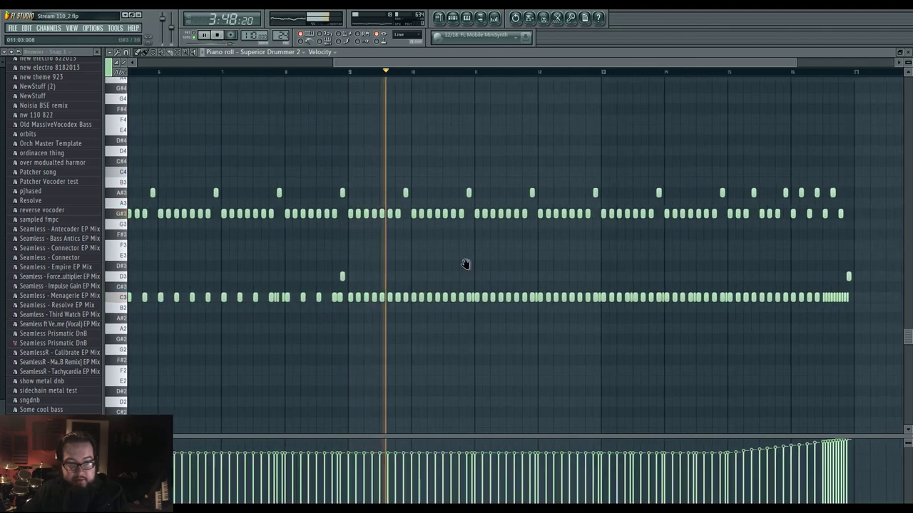
scroll(367, 271, "up", 4)
left_click_drag(521, 269, 415, 270)
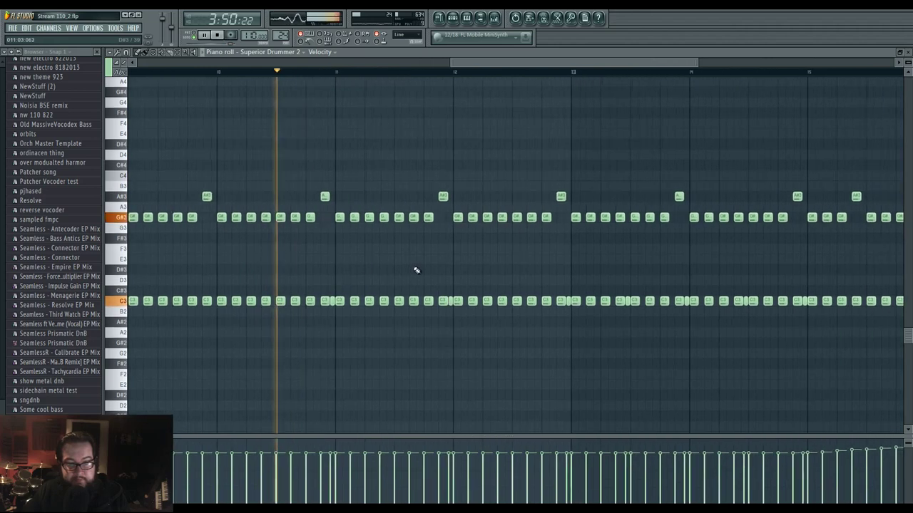
left_click_drag(471, 267, 425, 265)
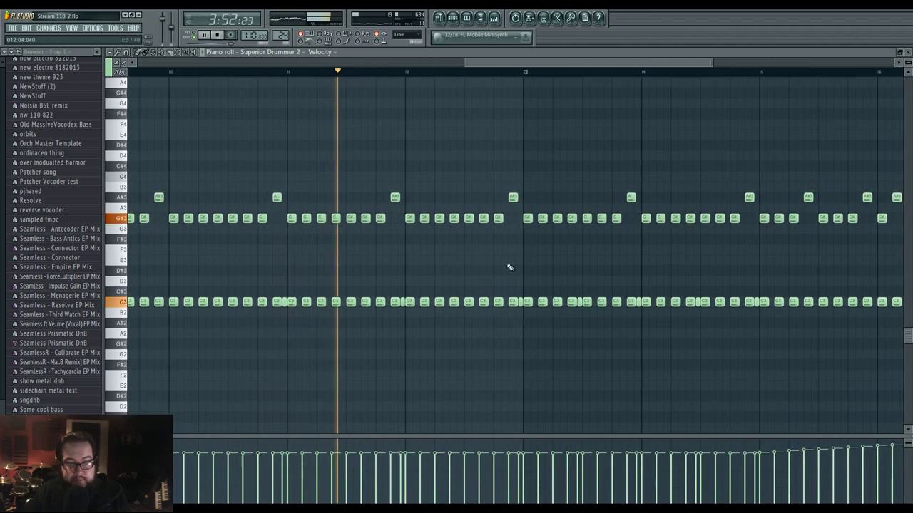
left_click_drag(501, 271, 422, 277)
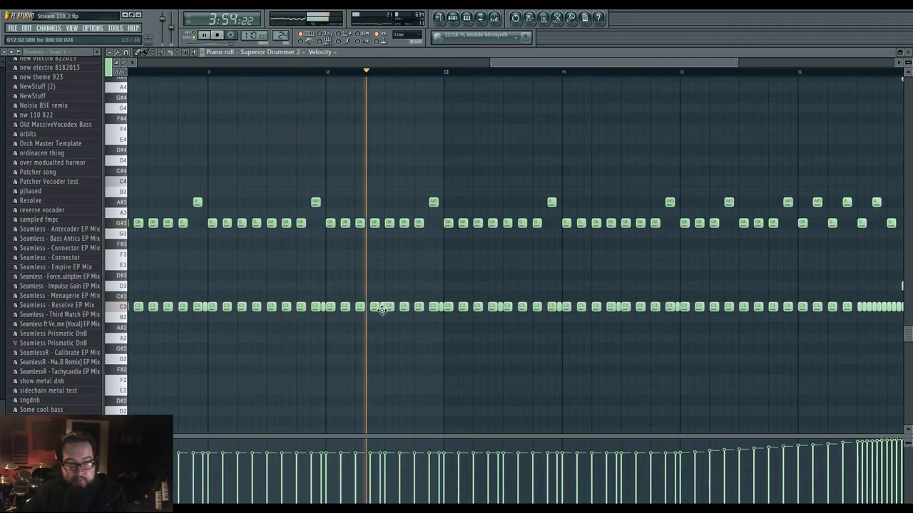
left_click_drag(476, 270, 402, 282)
left_click_drag(471, 288, 420, 301)
left_click_drag(478, 295, 484, 319)
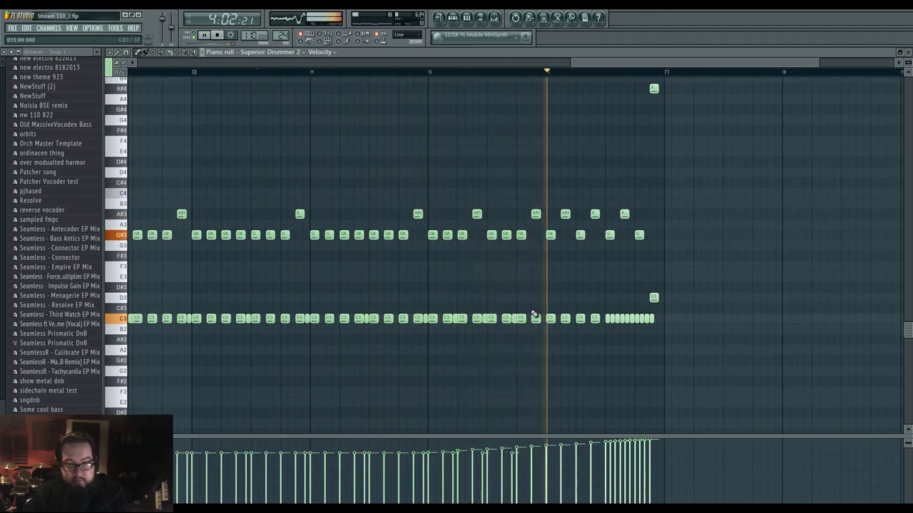
- Add short C3 kicks between the existing kicks in bar 16 up to the closing roll, and play back the result
key("space")
scroll(549, 325, "up", 3)
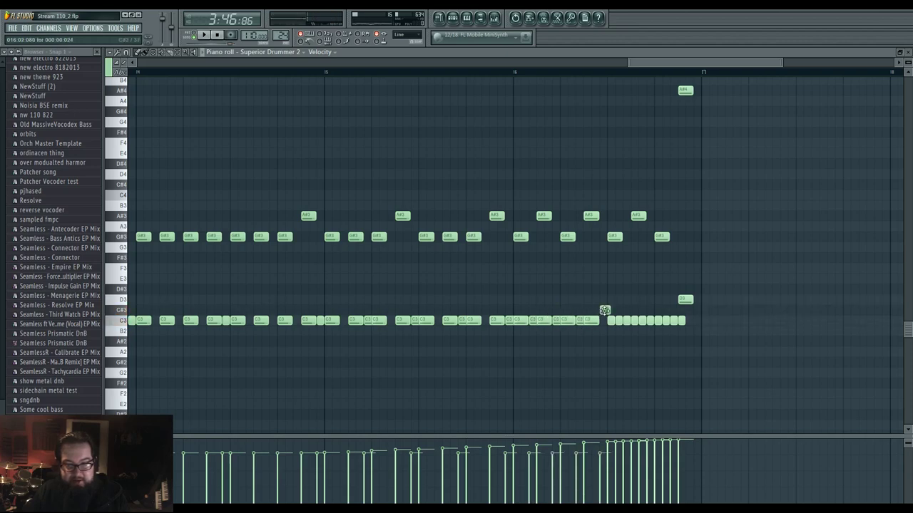
scroll(452, 363, "down", 4)
key("space")
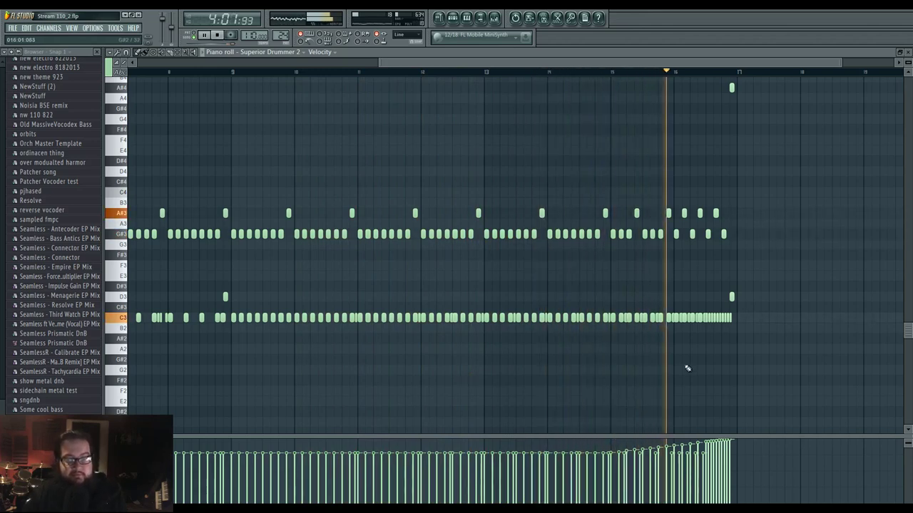
left_click_drag(708, 362, 670, 358)
scroll(670, 358, "up", 2)
scroll(670, 358, "up", 3)
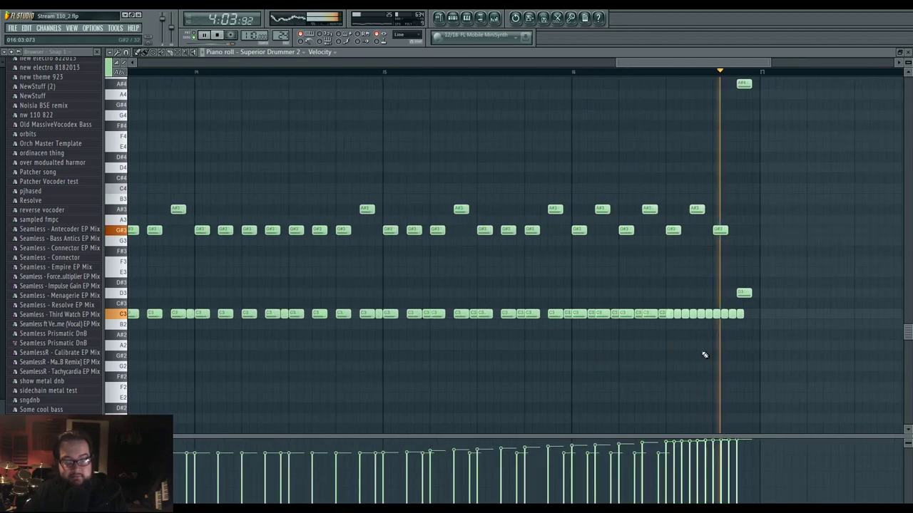
scroll(564, 346, "down", 5)
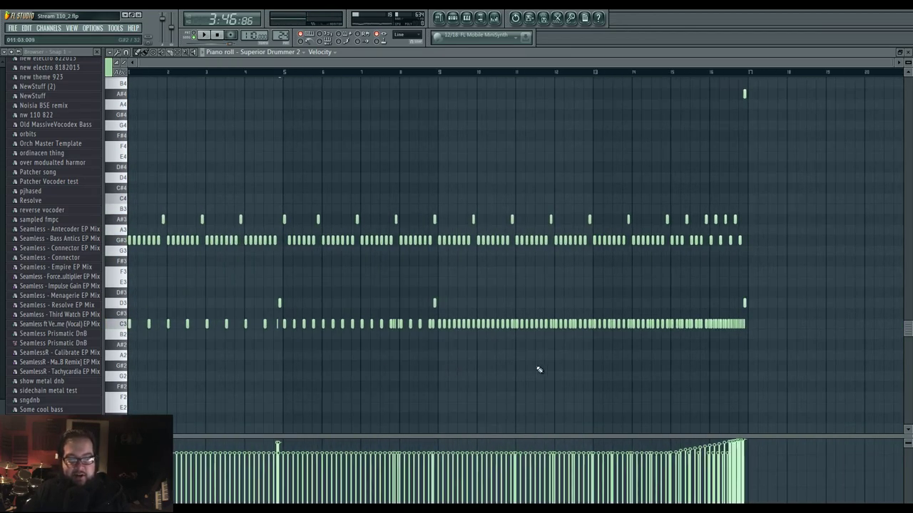
scroll(501, 352, "down", 2)
- Open the Superior Drummer 2 plugin and the mixer, and arrange them so the drum kit and insert meters are both visible
left_click(453, 17)
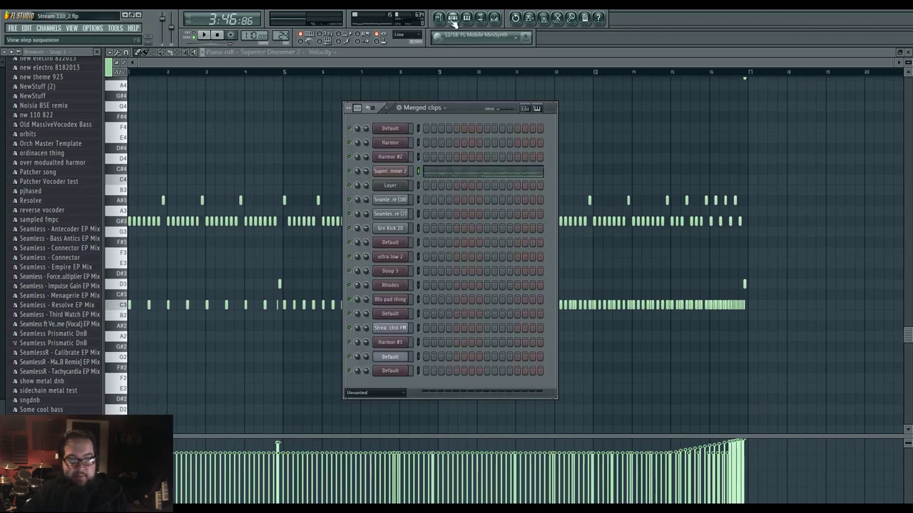
left_click(386, 172)
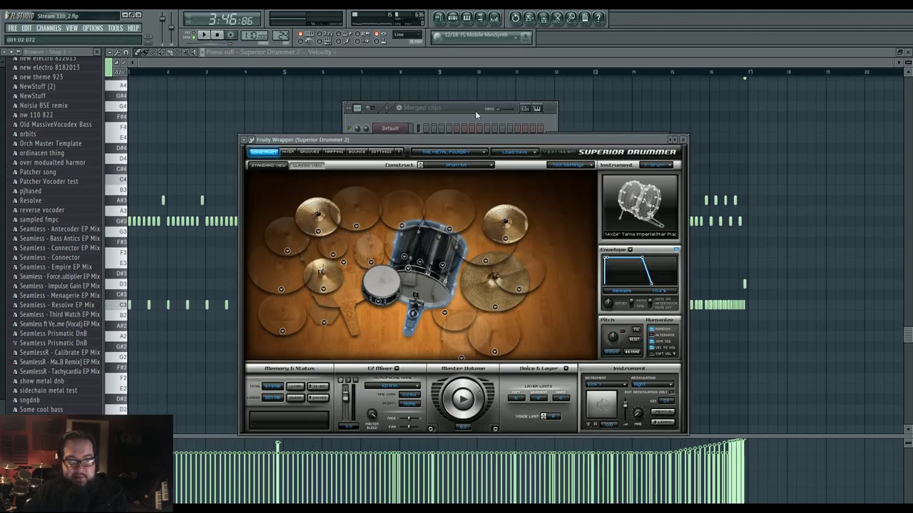
left_click(495, 18)
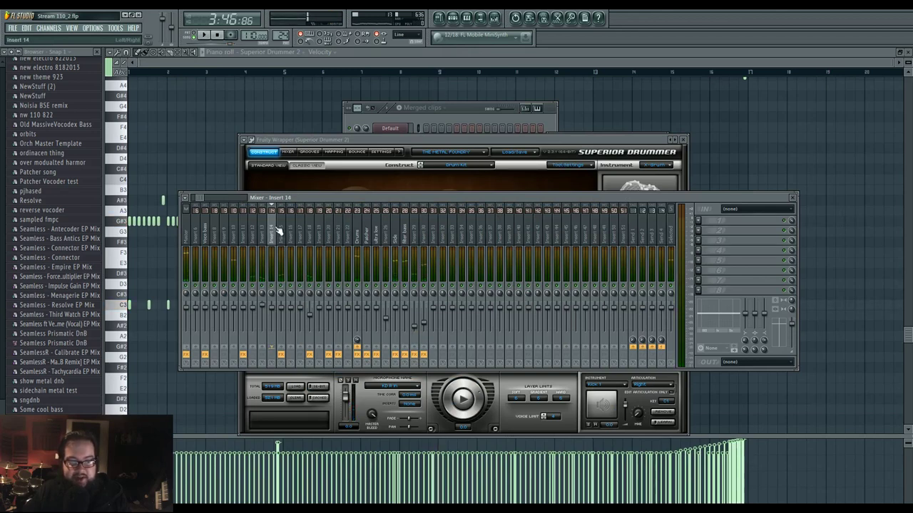
left_click(454, 147)
left_click_drag(410, 142, 559, 126)
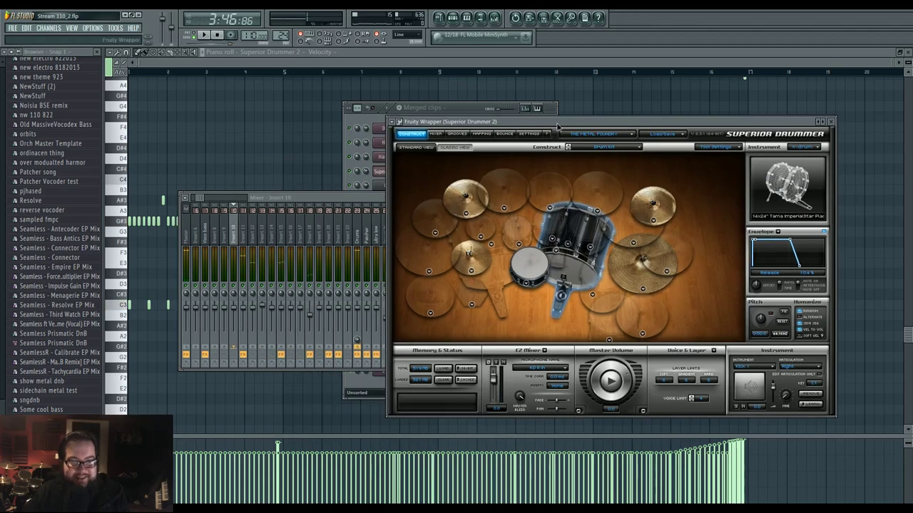
- Add three rack toms to the kit, choosing the 9x12" and 10x13" DW Collectors Series for the first two
left_click(520, 245)
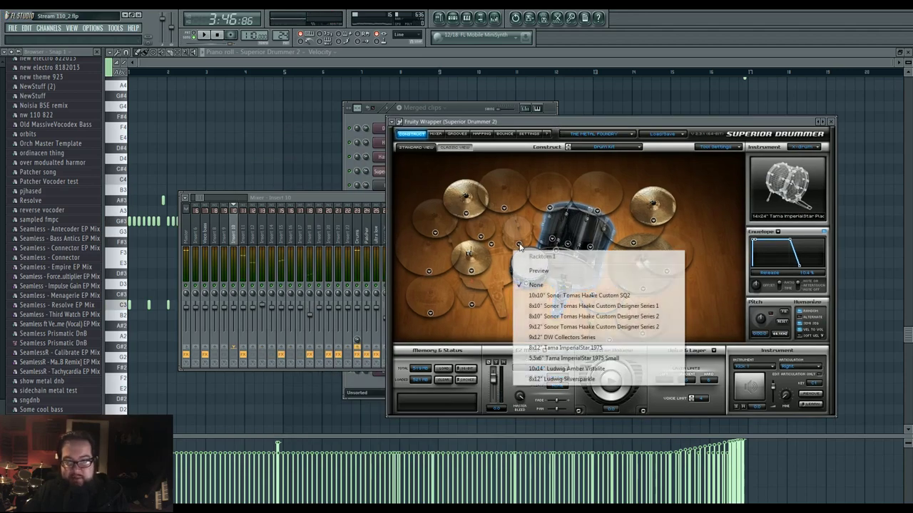
left_click(559, 337)
left_click(544, 238)
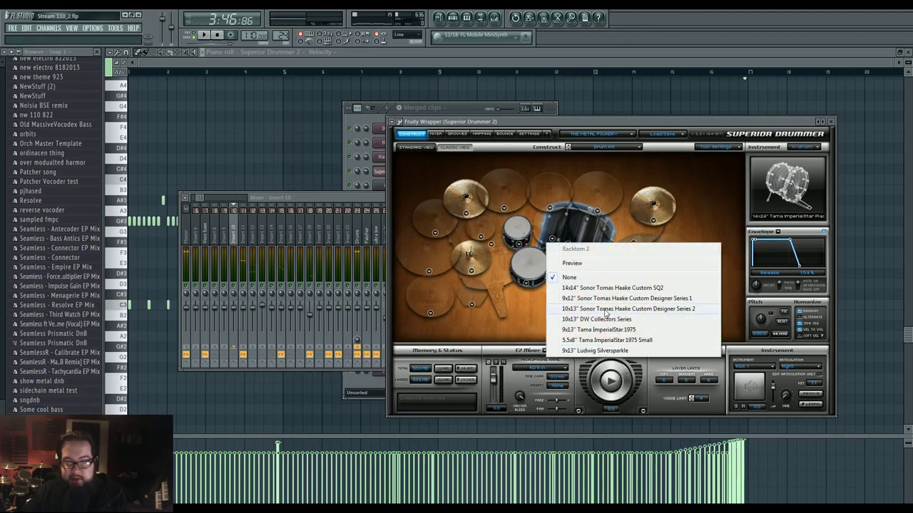
left_click(564, 319)
left_click(592, 249)
left_click(622, 330)
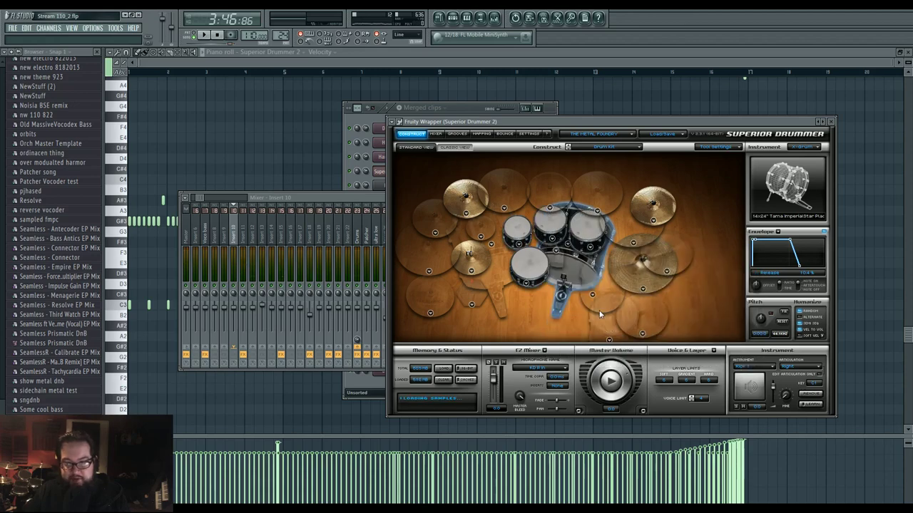
- Add two floor toms to the kit, choosing the 14x18" DW Collectors Series for the second
left_click(592, 292)
left_click(632, 377)
left_click(608, 342)
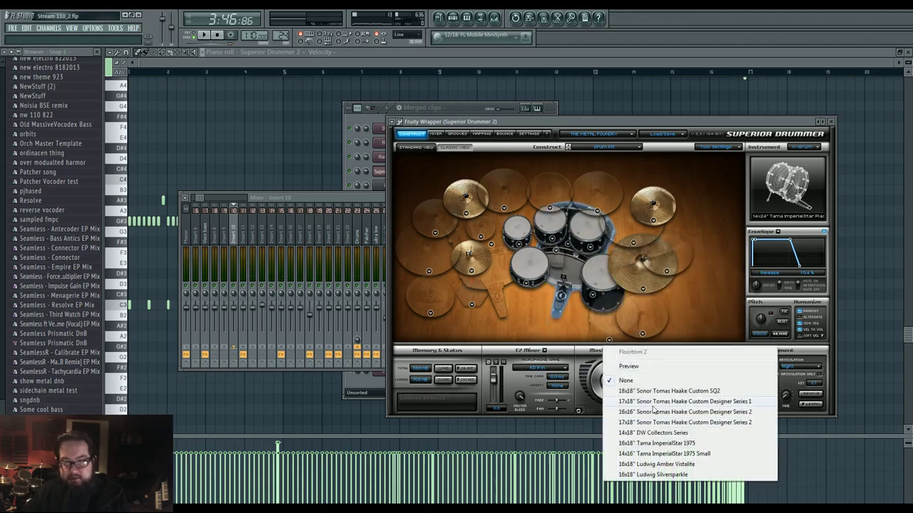
left_click(642, 433)
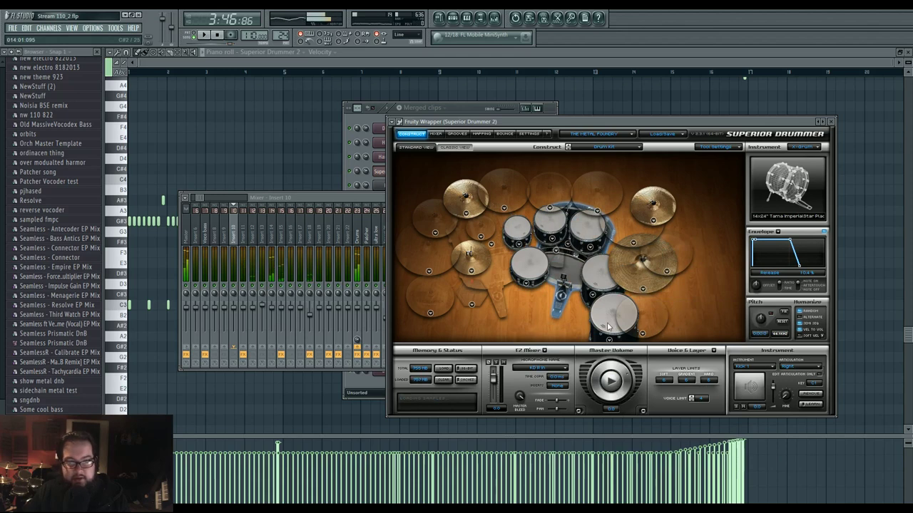
- Load Fruity Parametric EQ 2 in the first effect slot of mixer Insert 14, and return to the Superior Drummer 2 piano roll
left_click(276, 234)
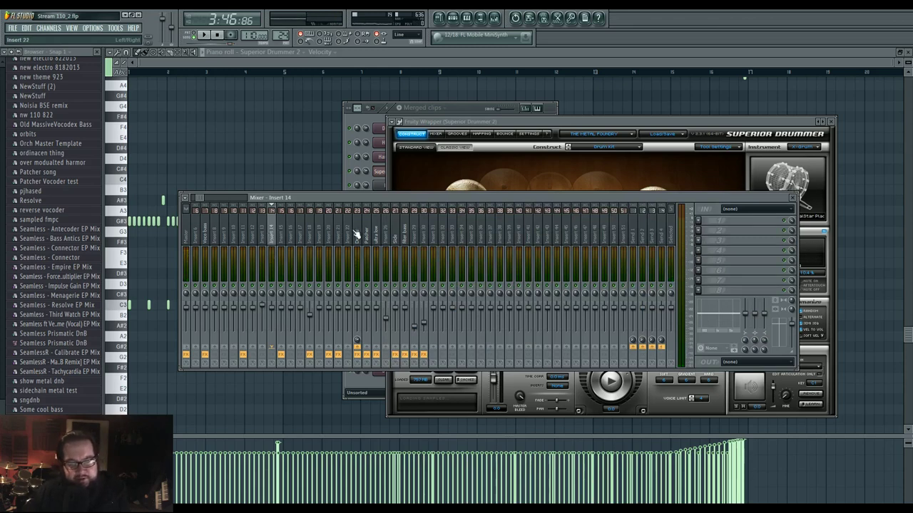
left_click(703, 225)
left_click(809, 338)
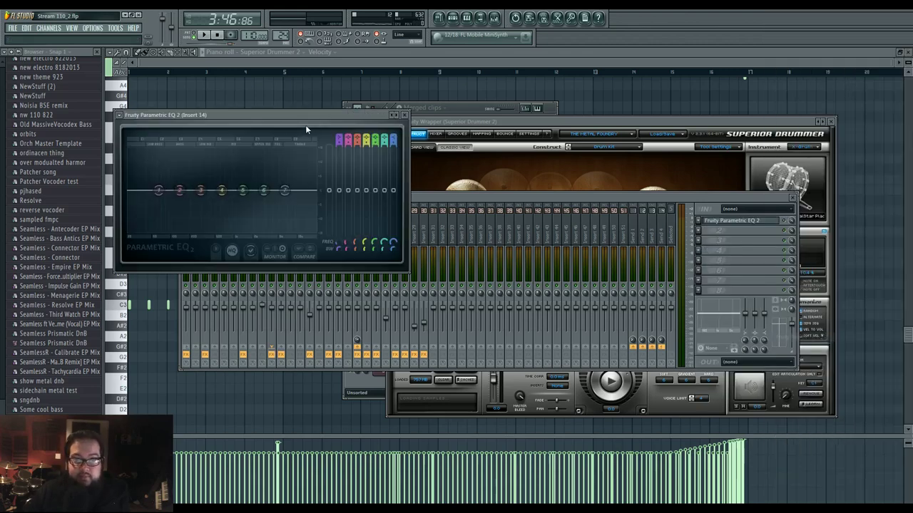
left_click(317, 94)
scroll(536, 160, "up", 1)
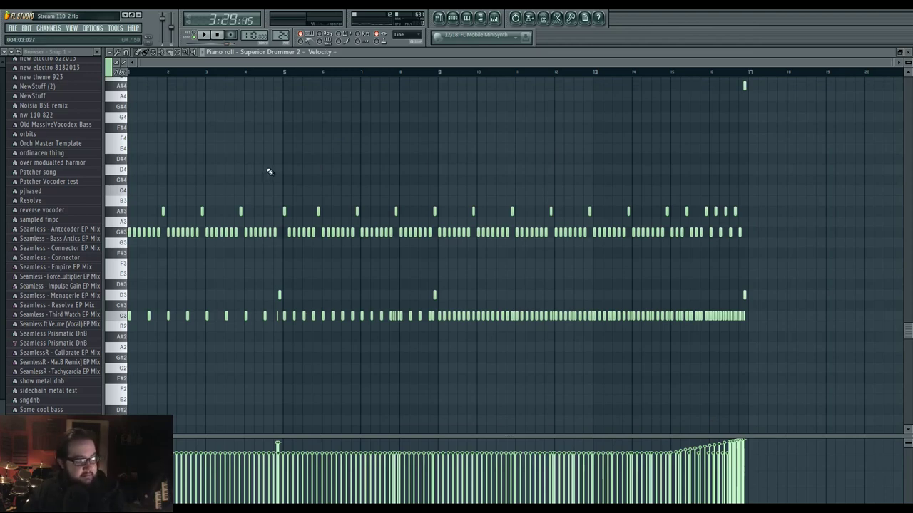
scroll(250, 171, "up", 5)
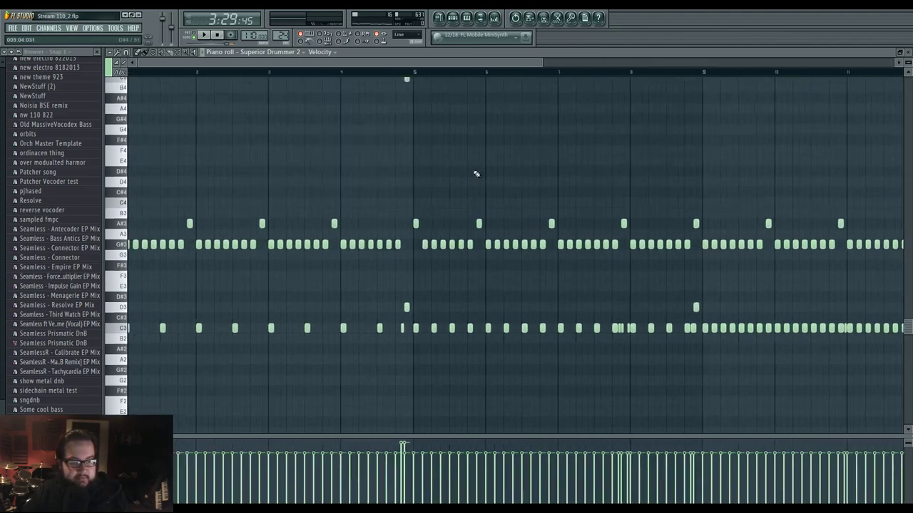
scroll(403, 234, "down", 5)
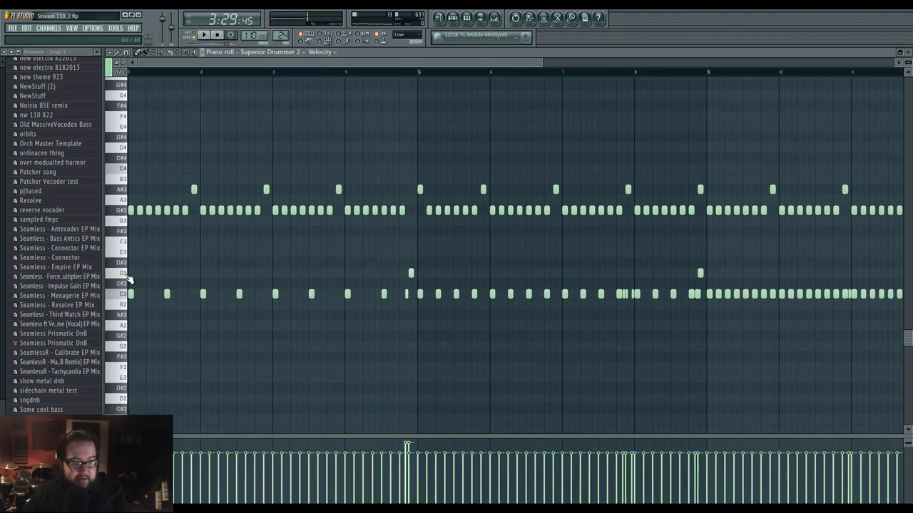
- Open Superior Drummer 2's note mapping and audition the snare articulations, including Rimshot, then return to its piano roll
left_click(452, 17)
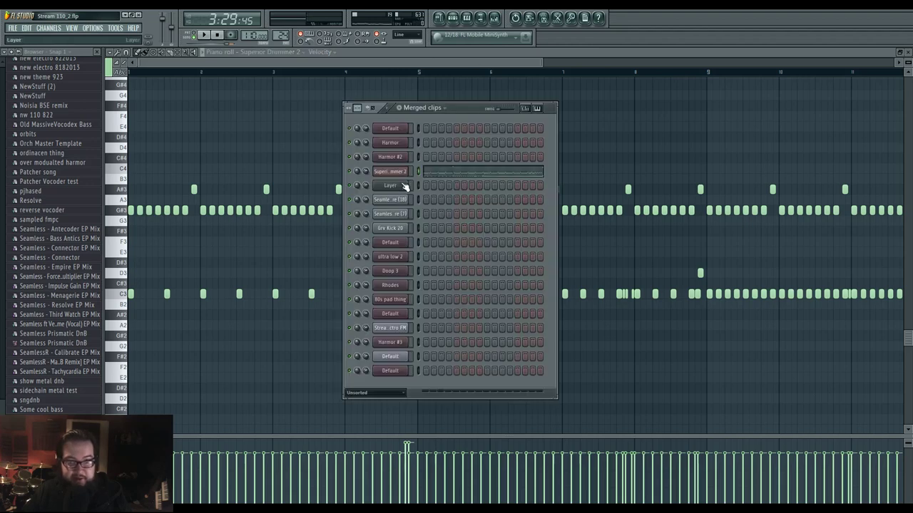
left_click(392, 173)
left_click(529, 265)
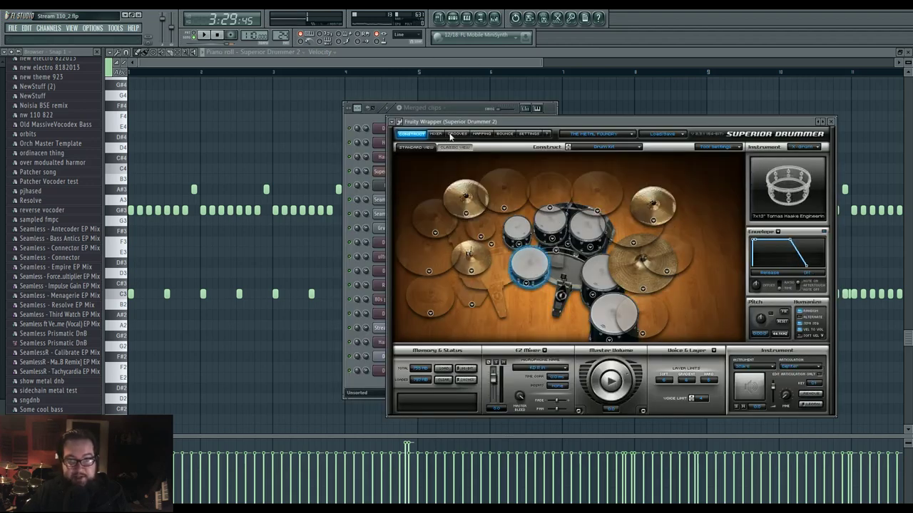
left_click(483, 134)
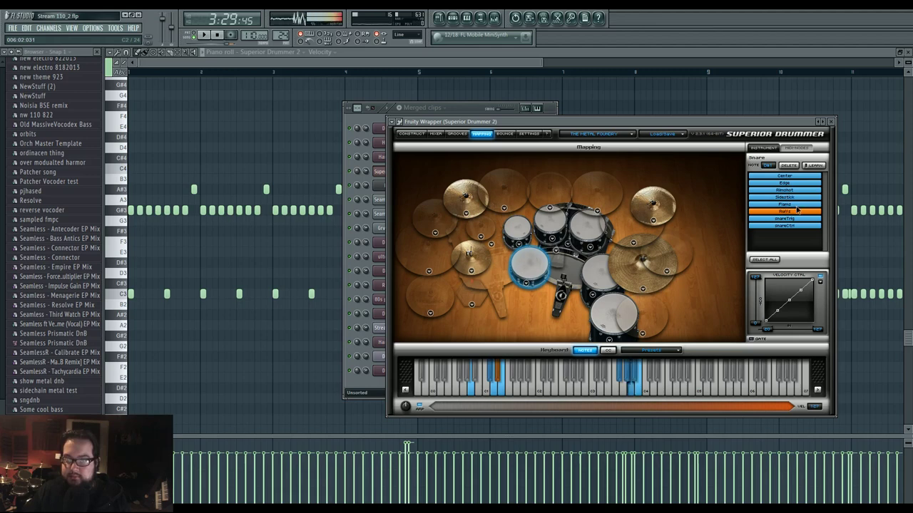
left_click(631, 395)
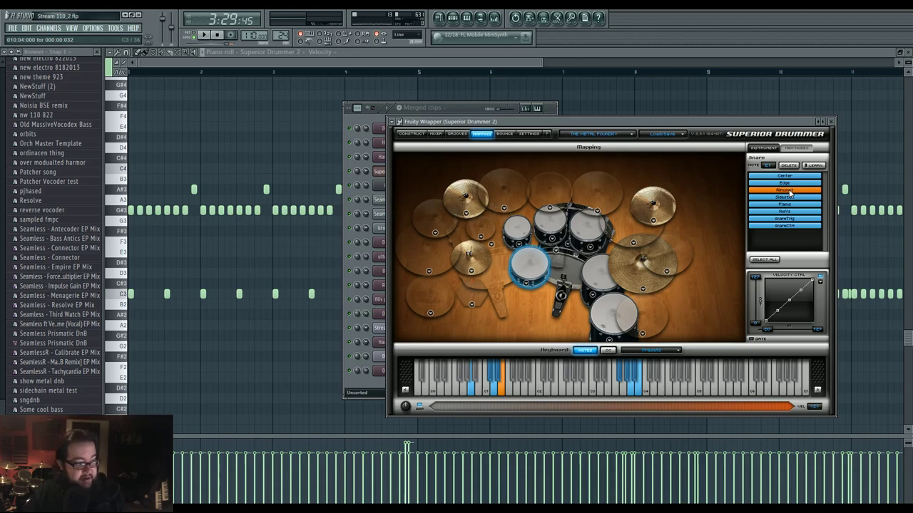
right_click(298, 257)
- Play the drum pattern and add a short extra C3 kick just before the start of bar 3
scroll(338, 254, "down", 3)
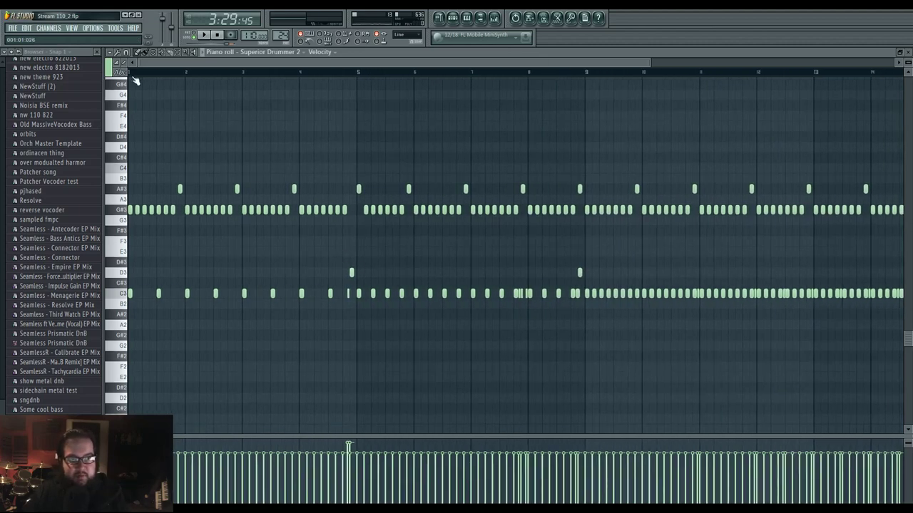
key("space")
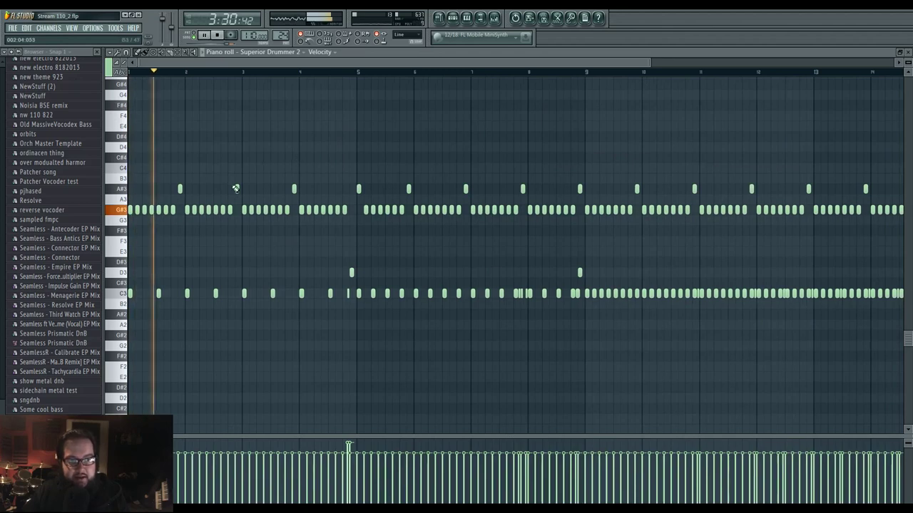
scroll(167, 285, "up", 3)
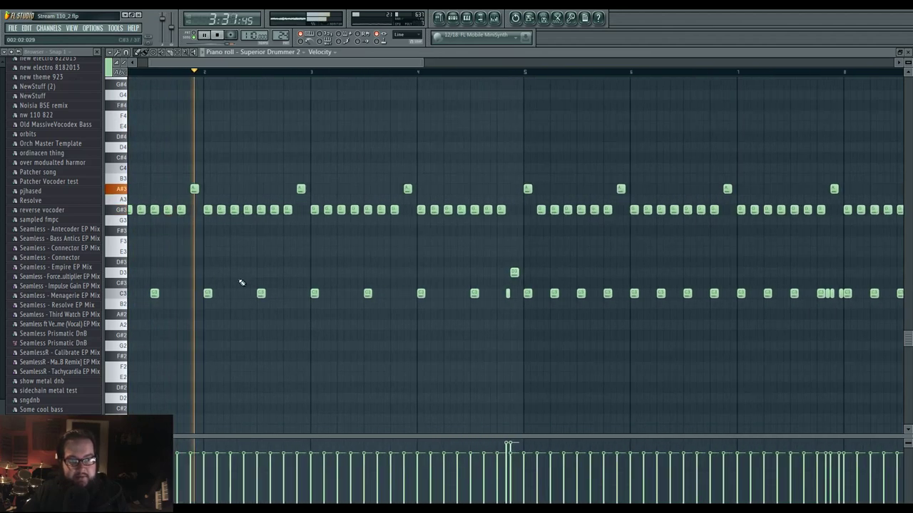
left_click(306, 293)
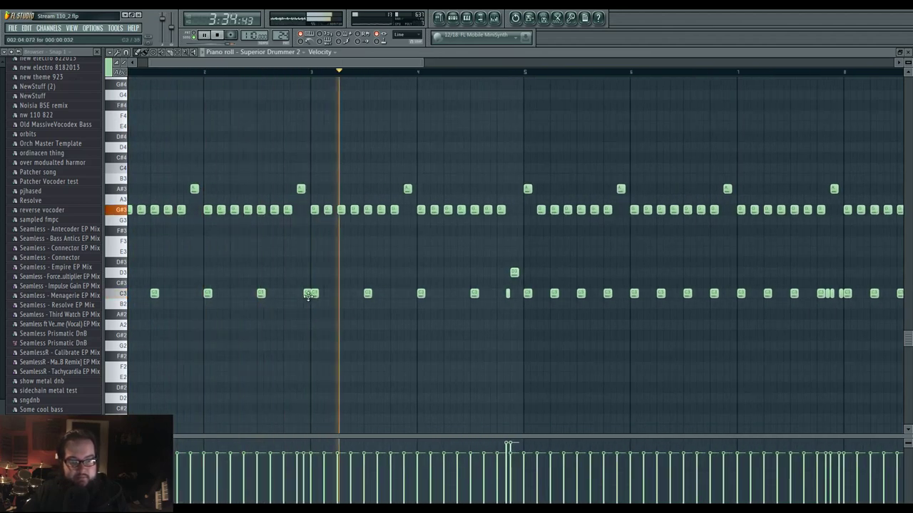
scroll(310, 295, "up", 3)
key("space")
left_click_drag(311, 297, 314, 304)
mouse_move(317, 304)
left_mouse_down()
mouse_move(328, 306)
mouse_move(315, 295)
left_mouse_up()
scroll(356, 321, "down", 3)
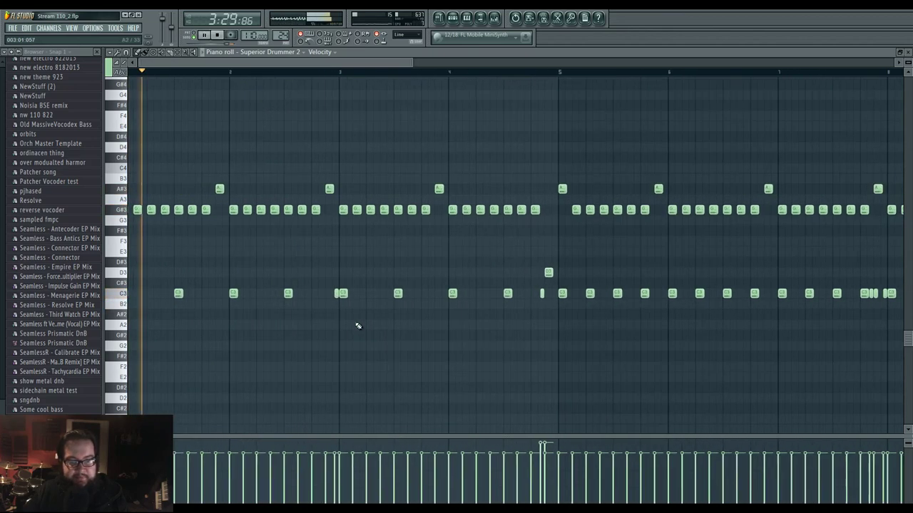
- Play through the opening bars and add a short A#4 hit at the start of bar 5
key("space")
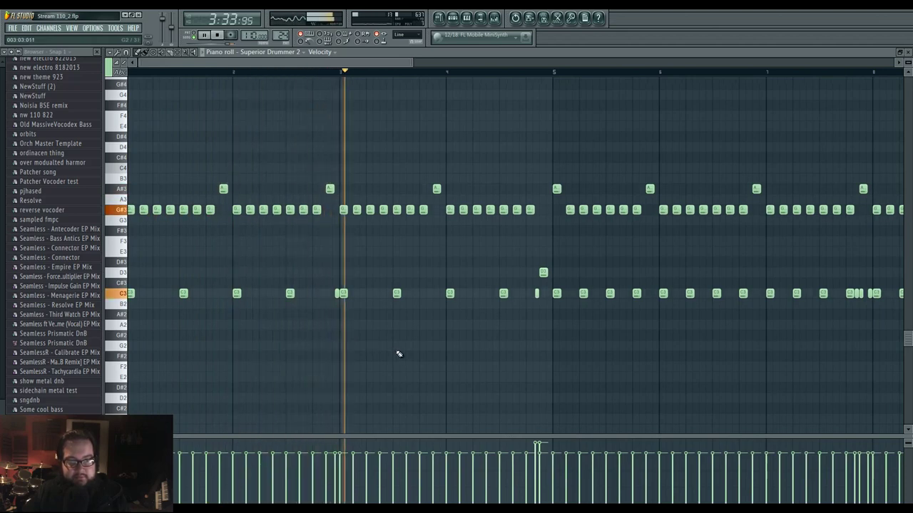
scroll(465, 341, "up", 3)
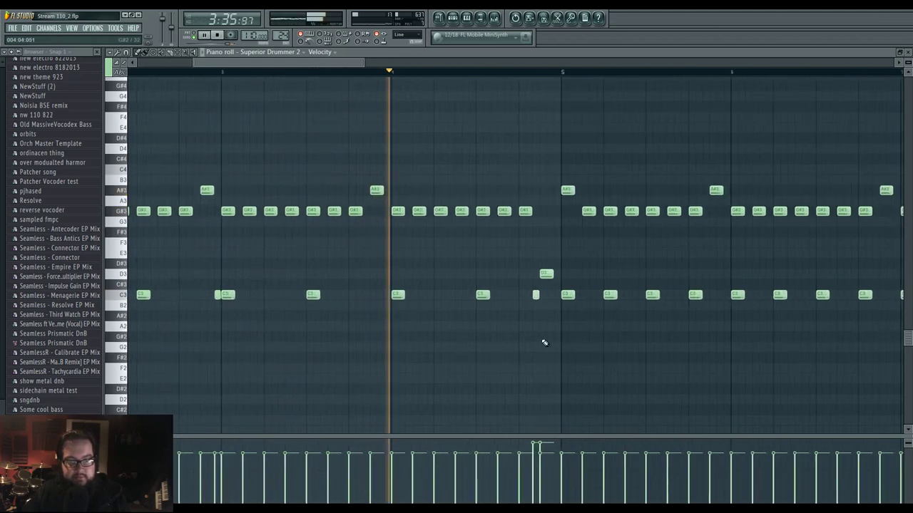
scroll(422, 348, "up", 1)
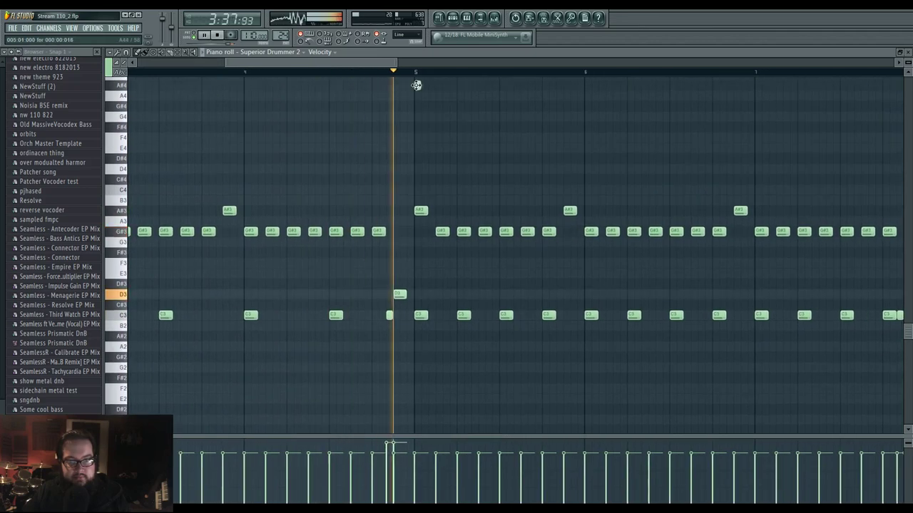
left_click(417, 85)
- Listen through the rest of the drum pattern to its ending in bar 16
left_click_drag(641, 154, 392, 179)
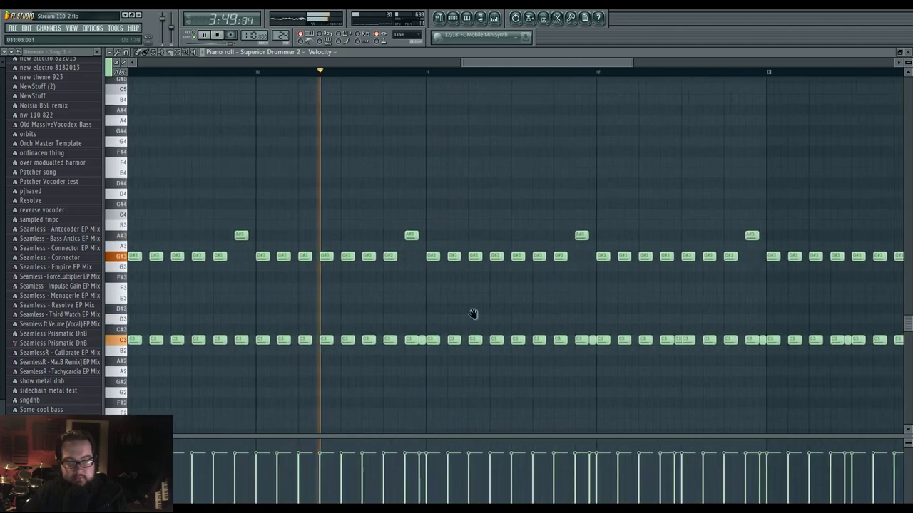
left_click_drag(457, 321, 351, 308)
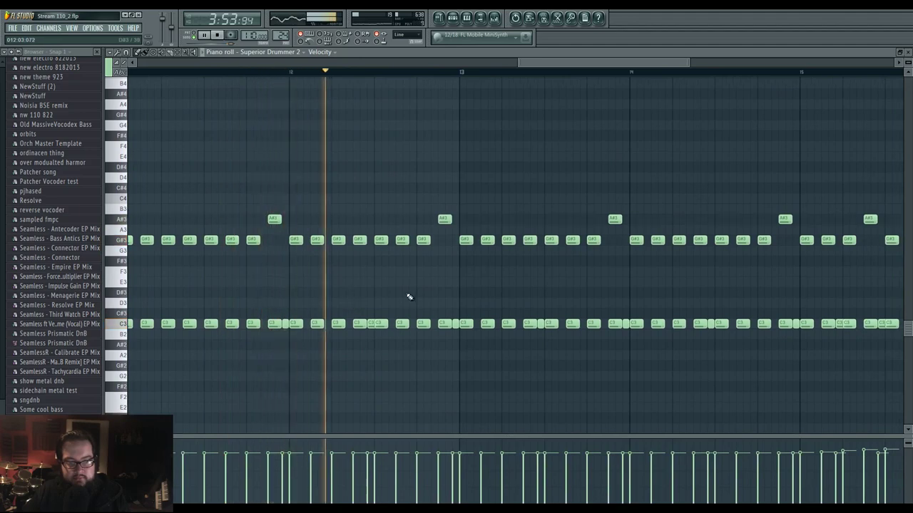
left_click_drag(470, 295, 463, 295)
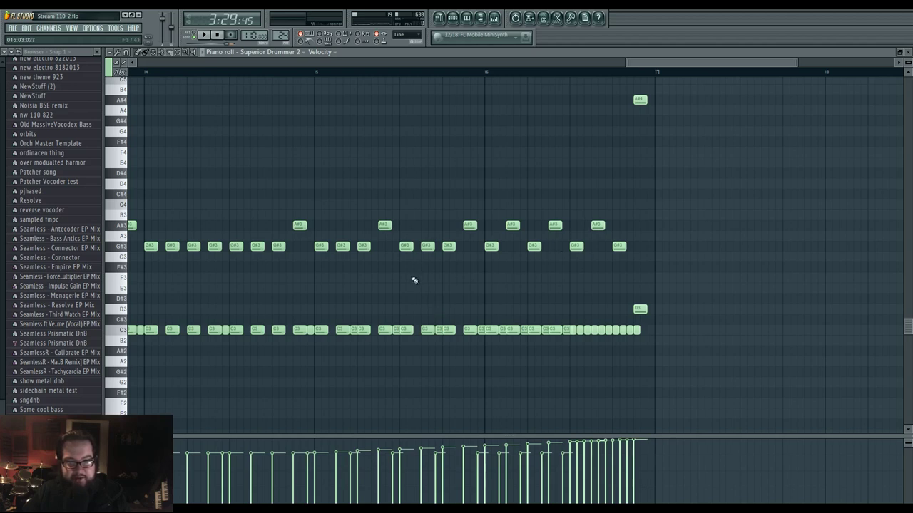
key("space")
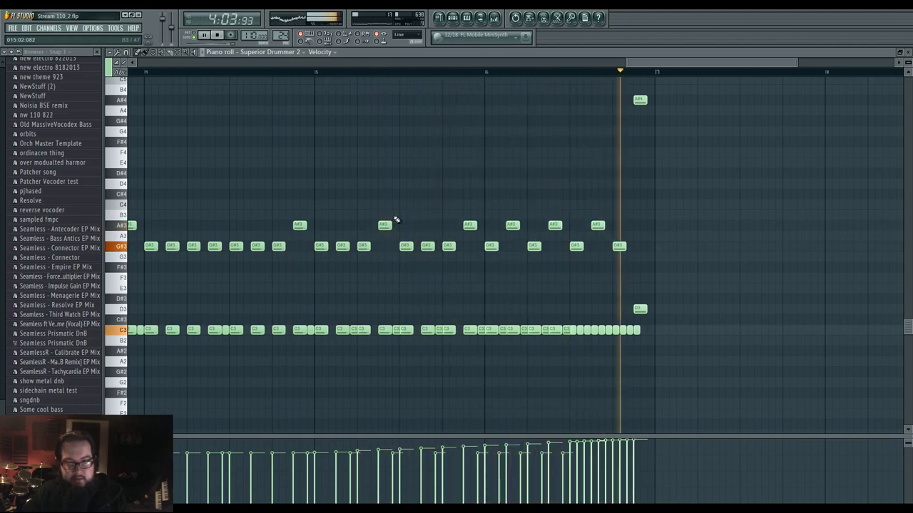
key("space")
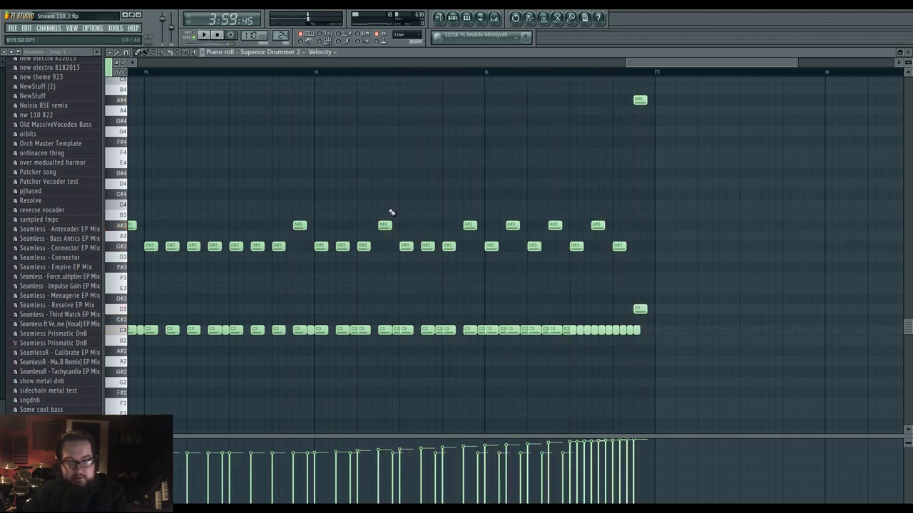
- Audition the ending and place a group of four short D3 snare hits on the opening beats of bar 15
left_click(316, 74)
key("space")
key("space")
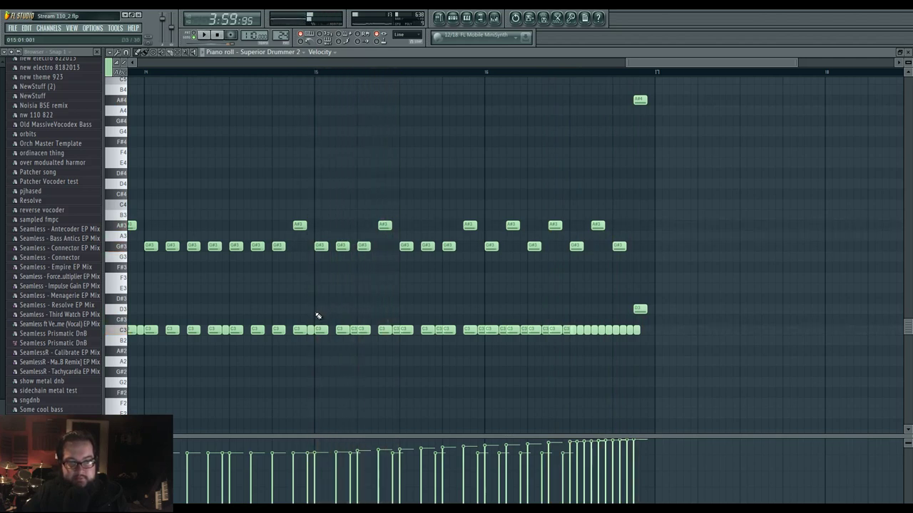
key("space")
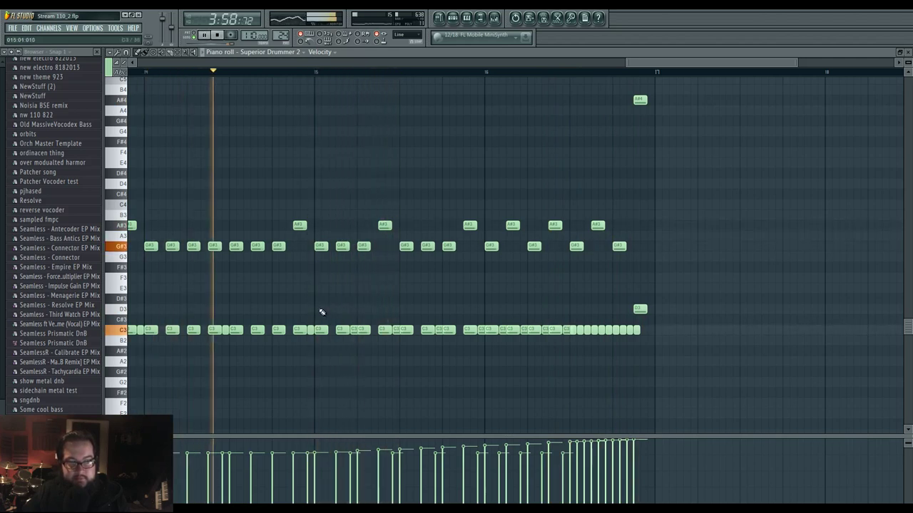
left_click(316, 309)
key("space")
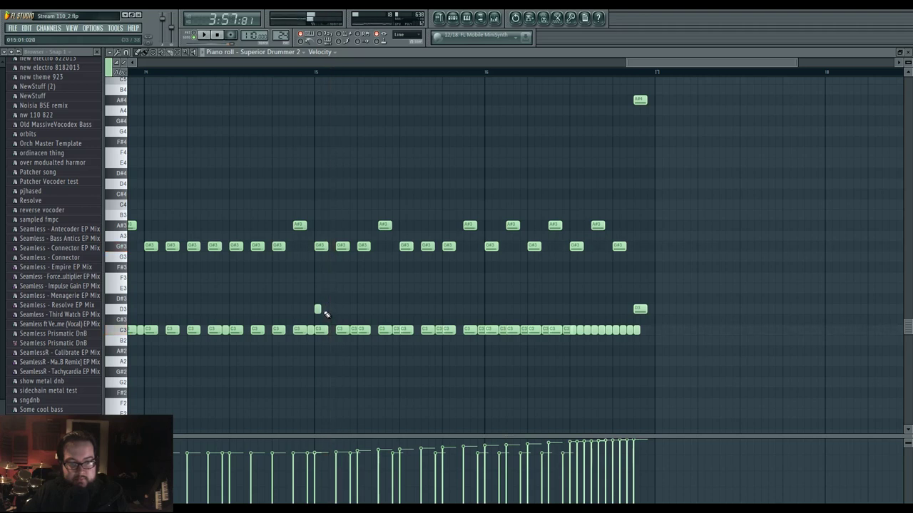
left_click(330, 309)
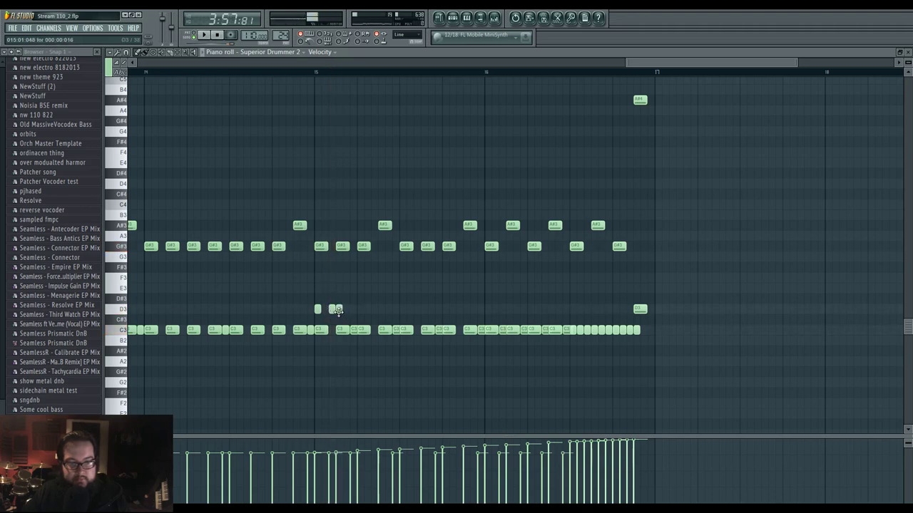
left_click(351, 309)
- Duplicate the four-hit D3 snare group six times through bar 16, and space the last hits before the final D3 note evenly
left_click_drag(307, 295, 369, 314)
key("ctrl+b")
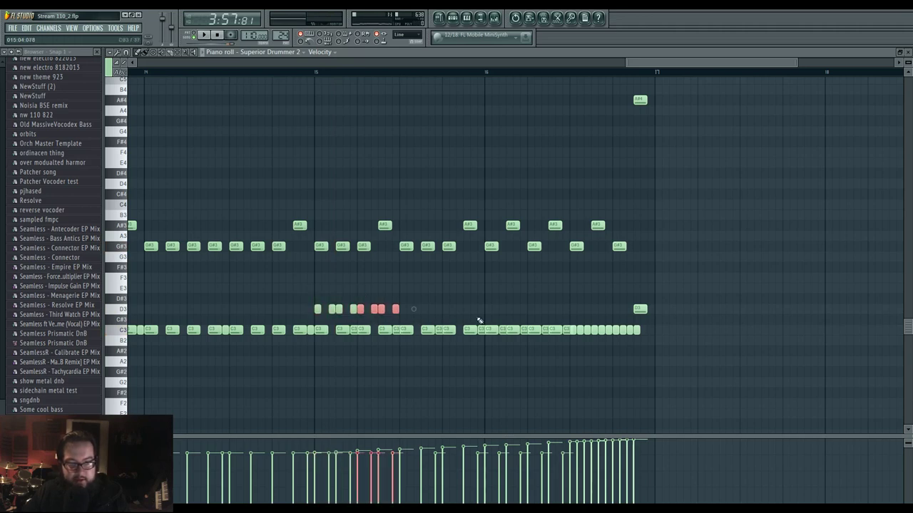
key("ctrl+b")
key("ctrl+b")
key("ctrl+b")
key("ctrl+b")
key("ctrl+b")
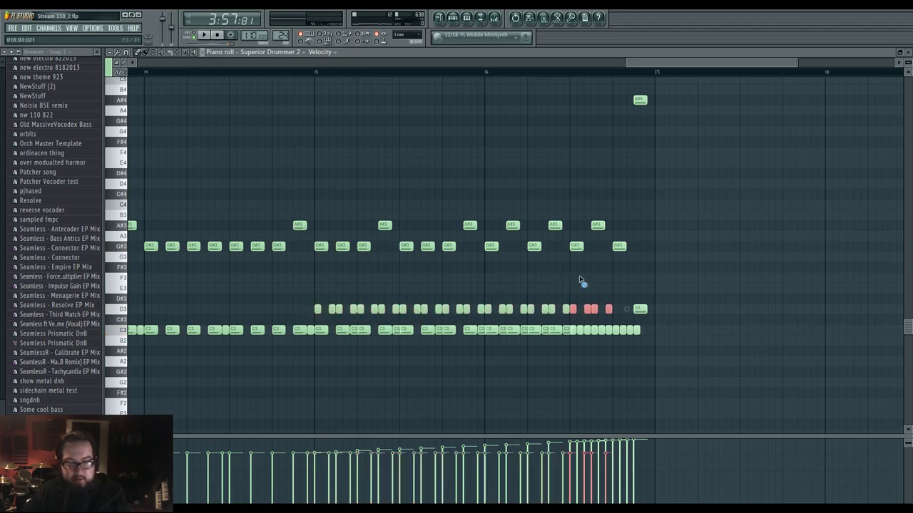
left_click(579, 279, "ctrl")
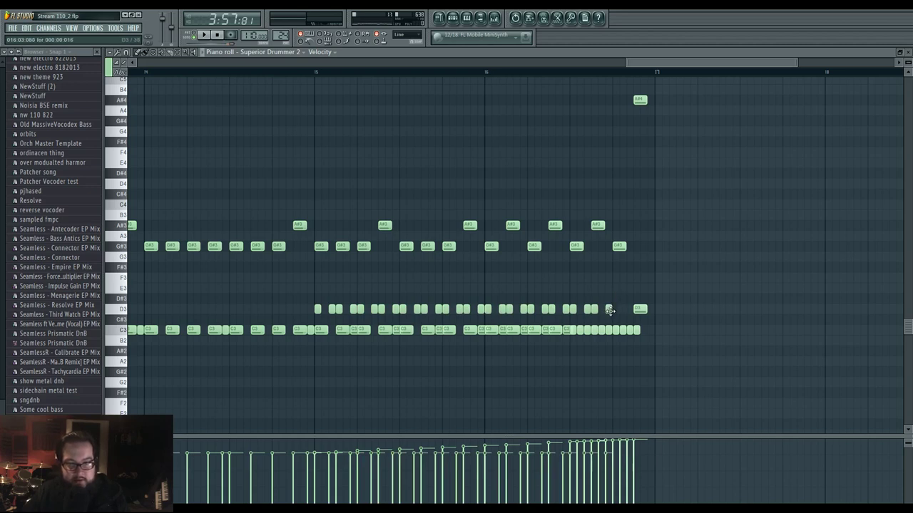
left_click(616, 311)
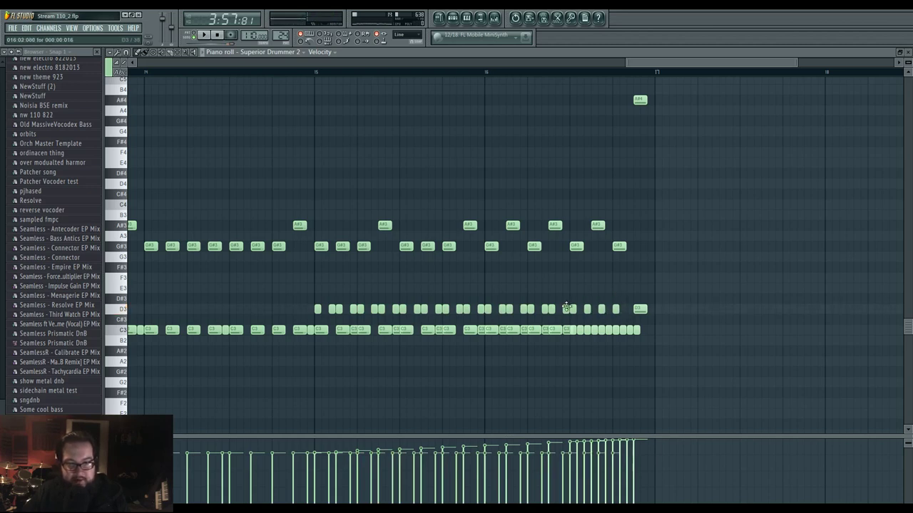
- Draw a rising velocity ramp from about 17% across the D3 snare hits in bars 15 and 16, and audition it
left_click_drag(563, 316, 308, 317)
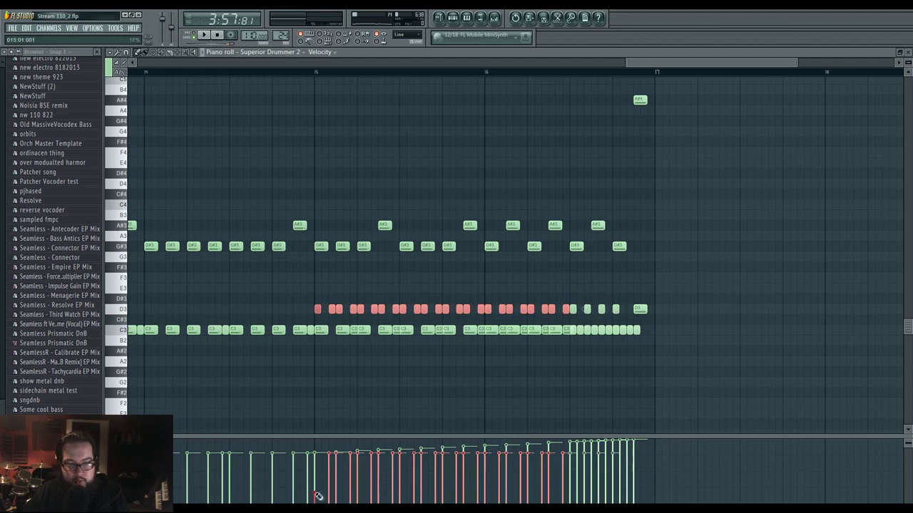
left_click_drag(318, 497, 564, 472)
key("space")
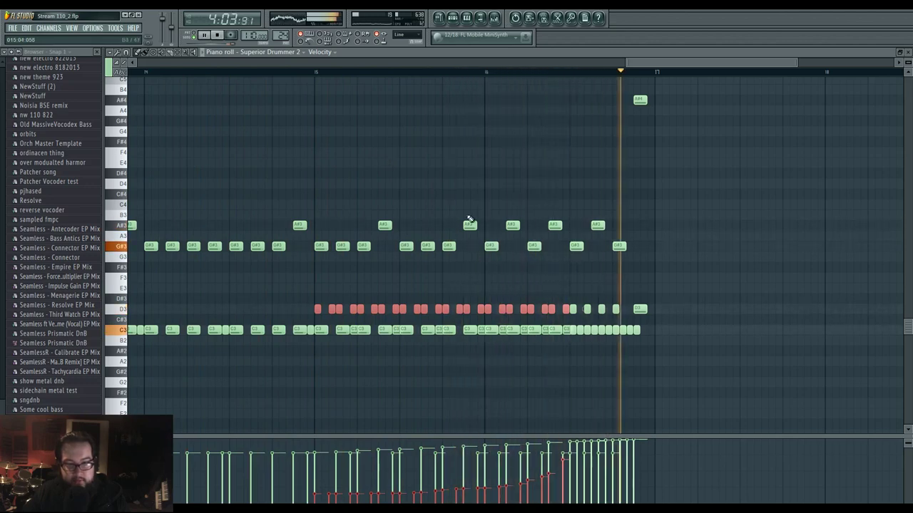
key("space")
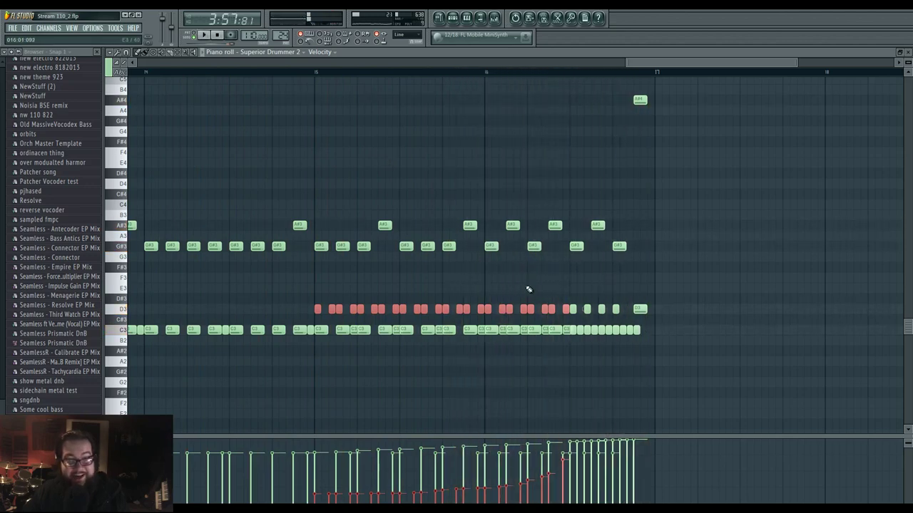
left_click(529, 289)
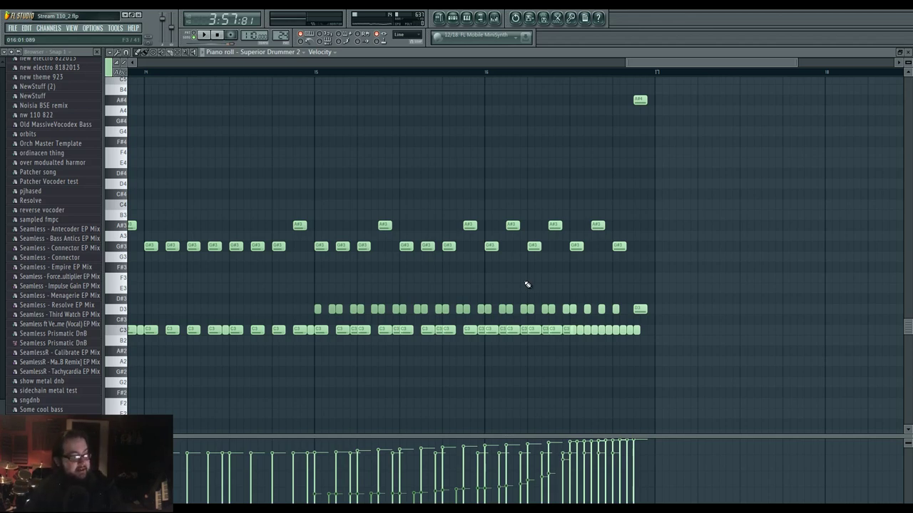
- Raise the velocities in the early part of the D3 snare build, starting at about 25%, and play back the ending
key("space")
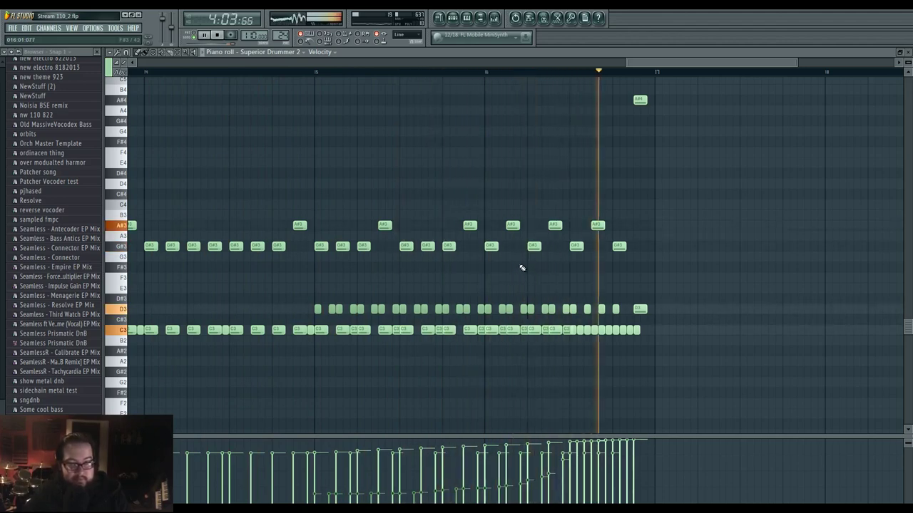
key("space")
left_click_drag(305, 296, 620, 315)
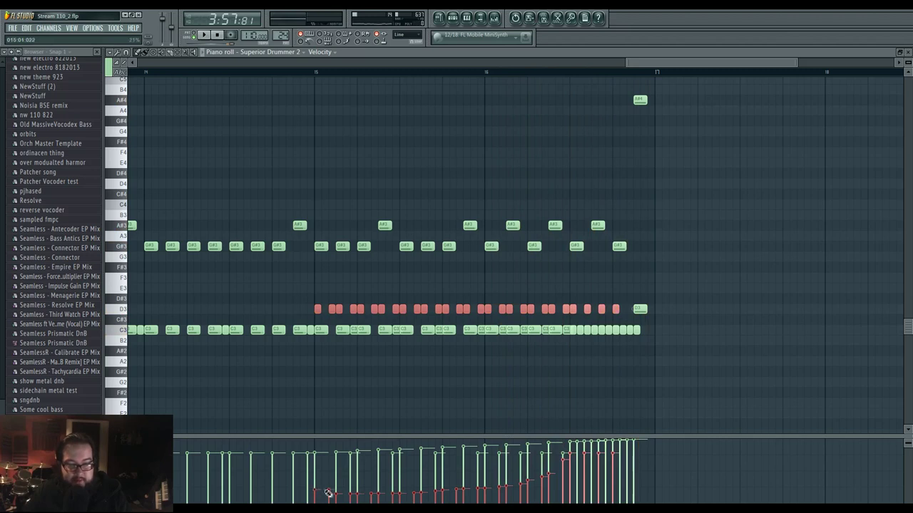
left_click_drag(328, 494, 507, 483)
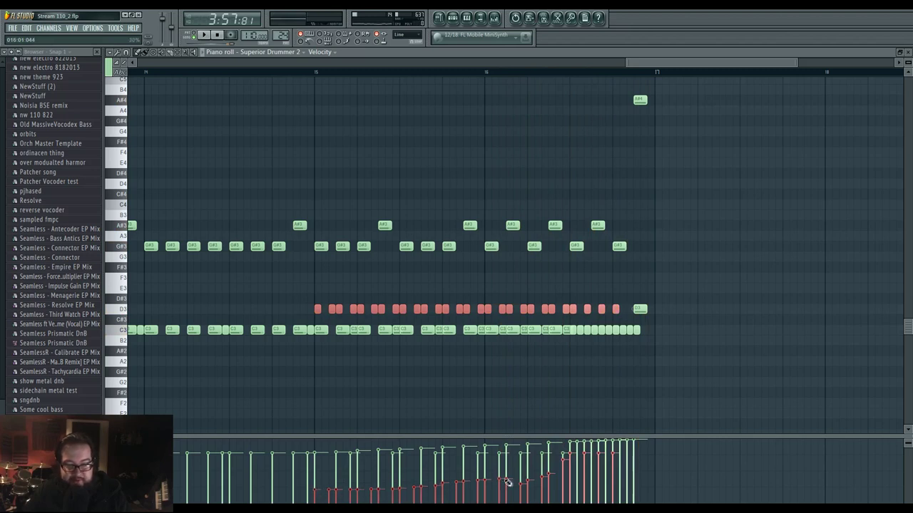
left_click(541, 382)
key("space")
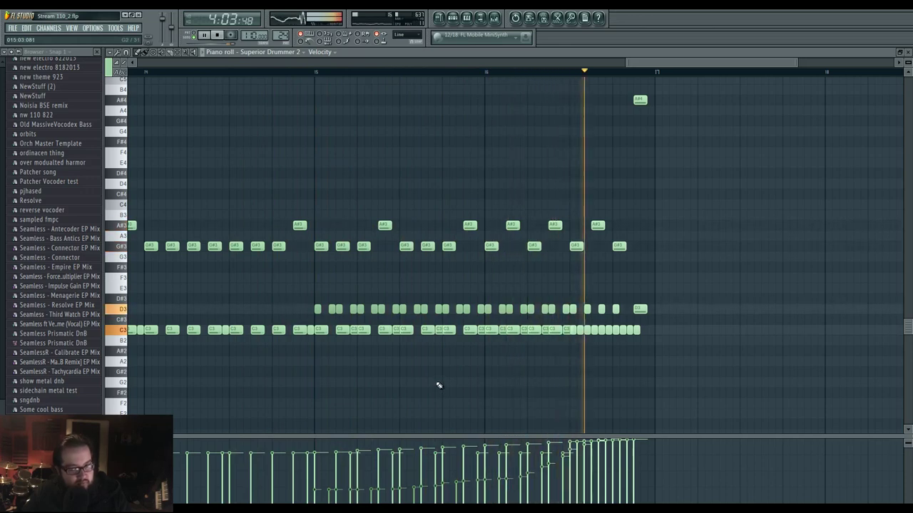
key("space")
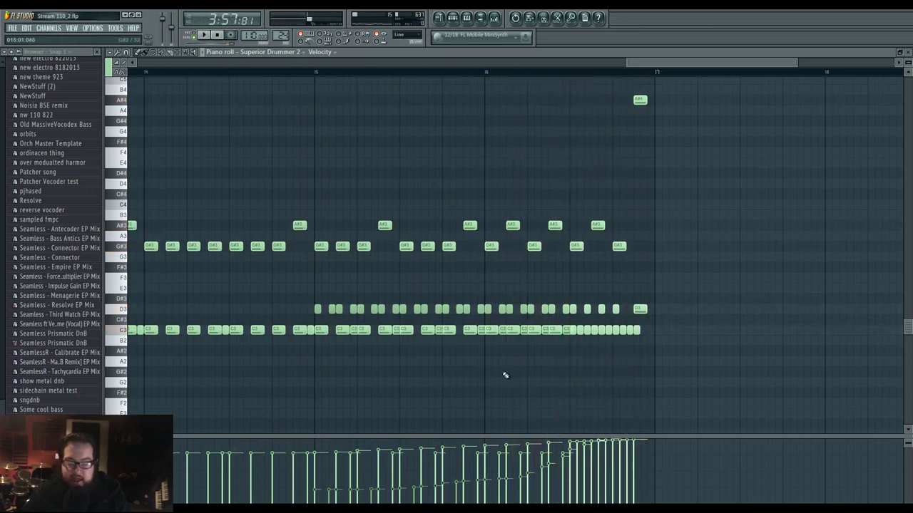
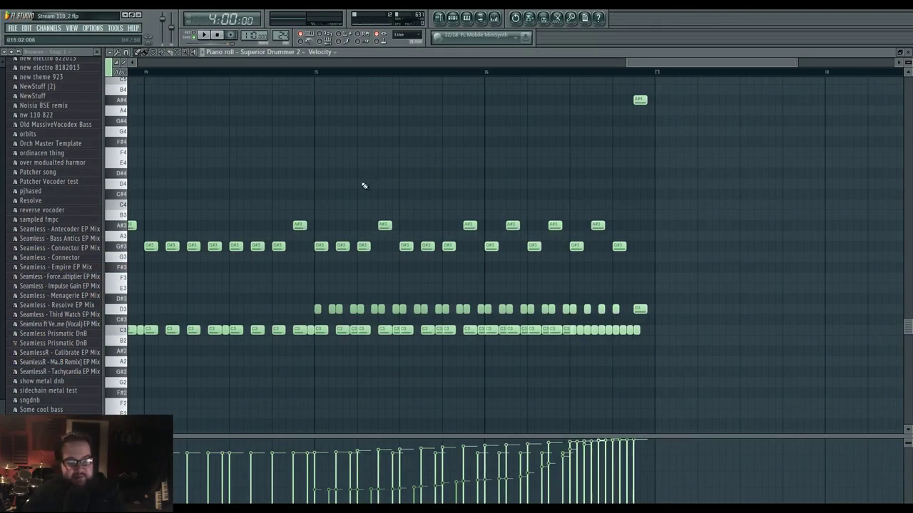
- Audition the drum build through bars 15 and 16, and restart playback from the middle of bar 16
key("space")
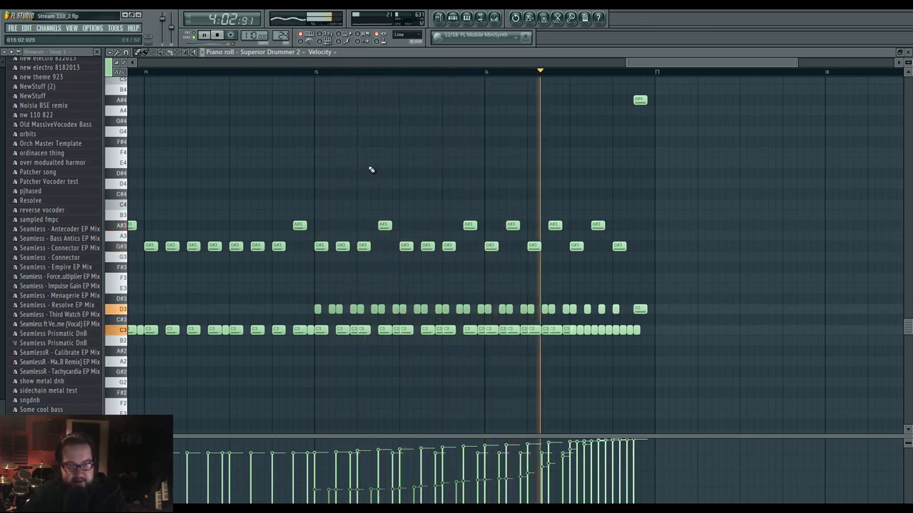
key("space")
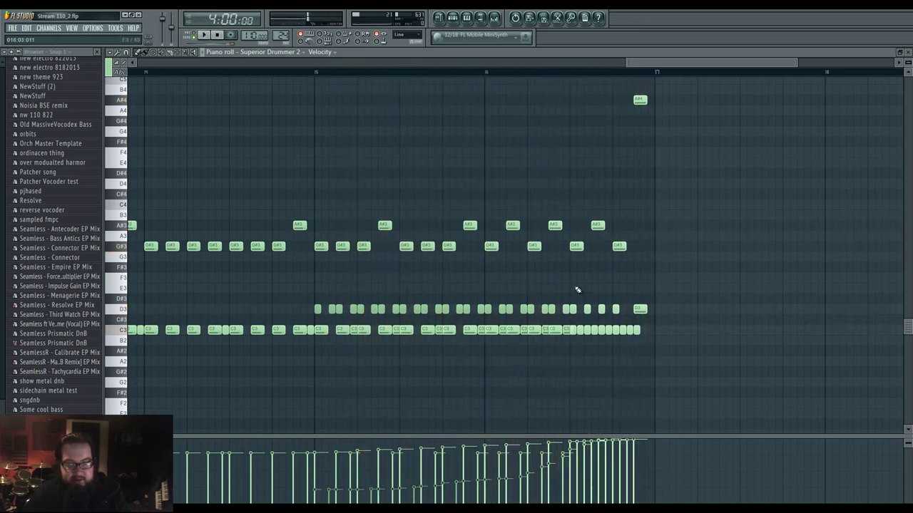
scroll(564, 291, "up", 3)
left_click(494, 75)
key("space")
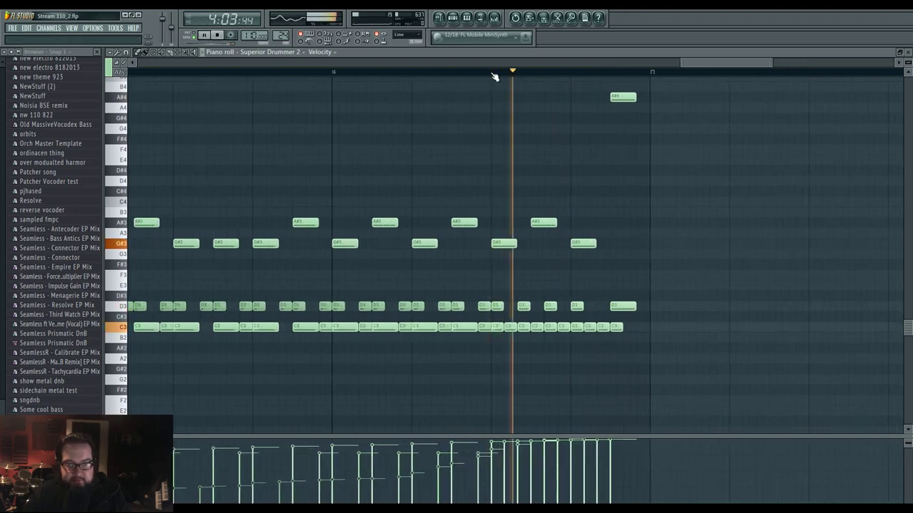
- Add another D3 snare hit in the last beat of bar 16, and replace the long final D3 with very short D3 and E3 hits
left_click(581, 296)
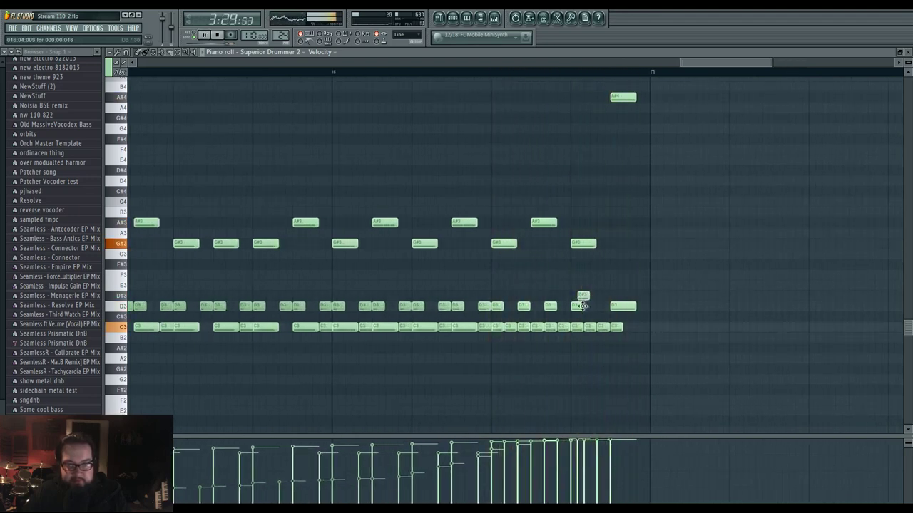
left_click_drag(583, 297, 583, 308)
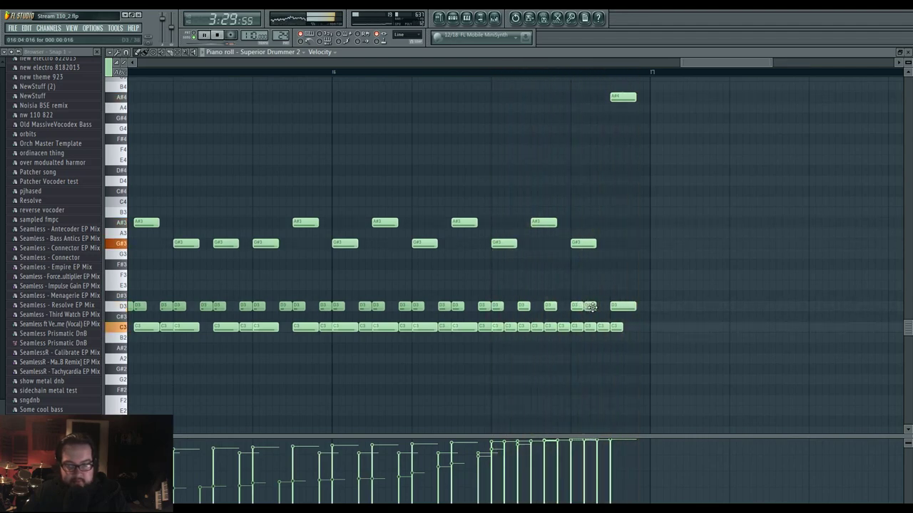
left_click_drag(632, 307, 615, 307)
left_click(619, 285)
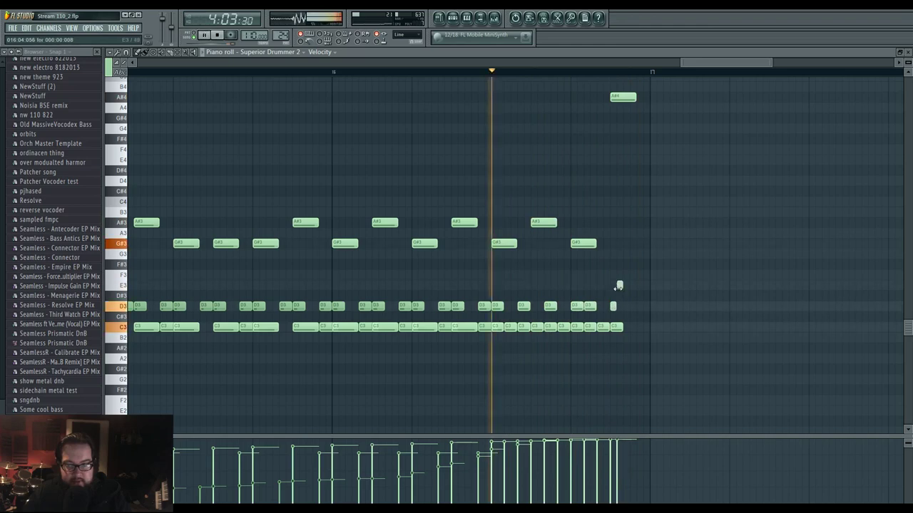
key("space")
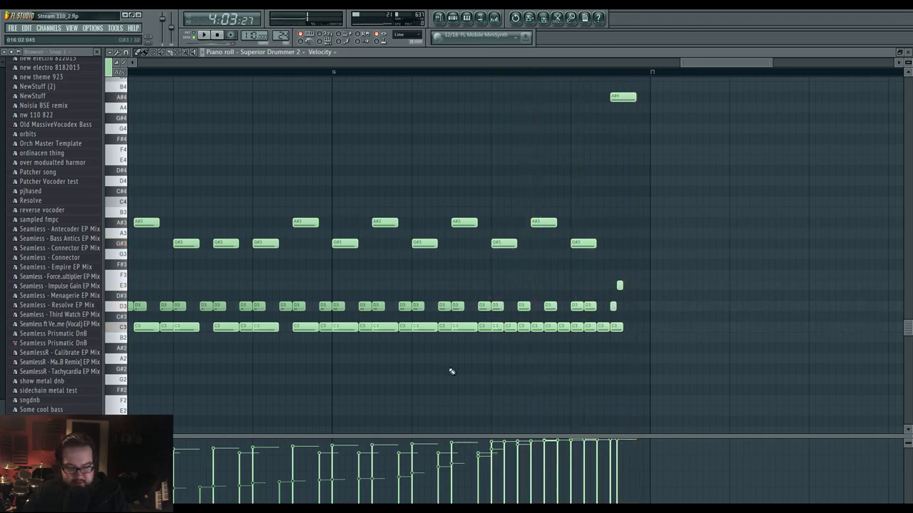
- Look up the drum-to-key assignments on Superior Drummer 2's Mapping page, and return to the piano roll's upper octaves
left_click(452, 18)
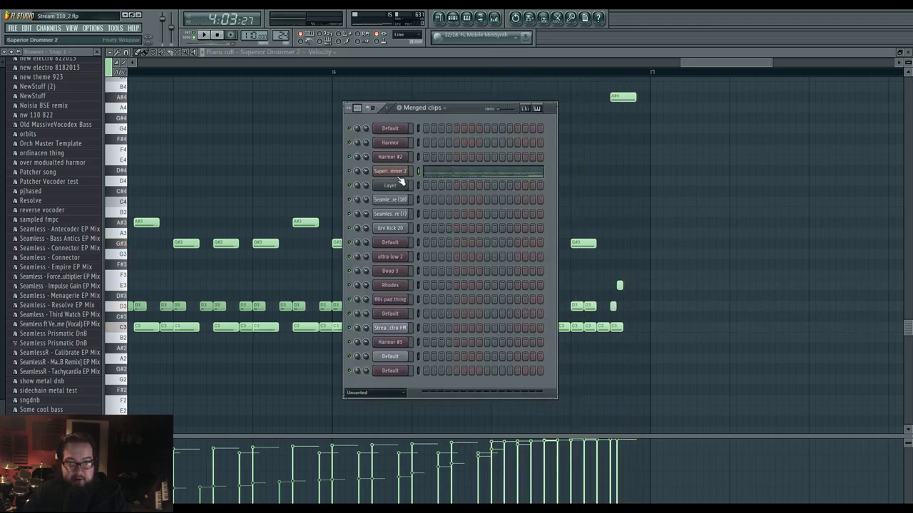
left_click(397, 173)
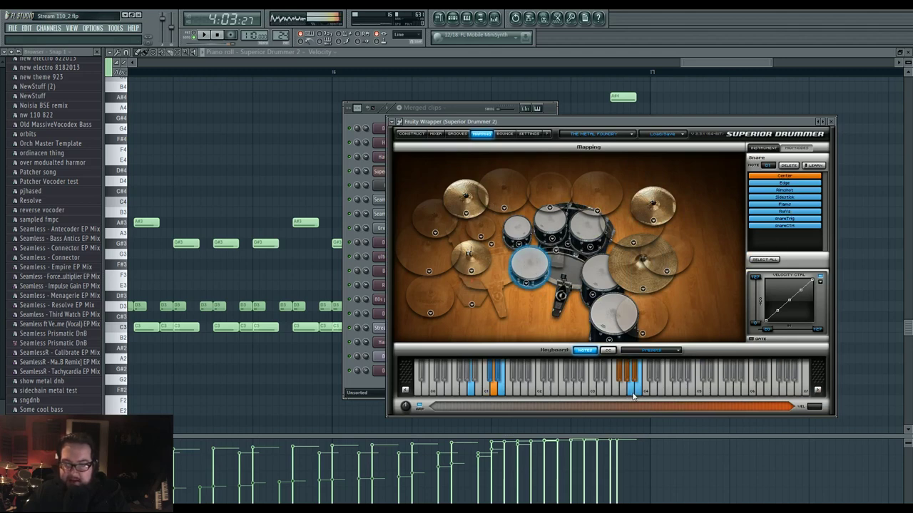
left_click(296, 179)
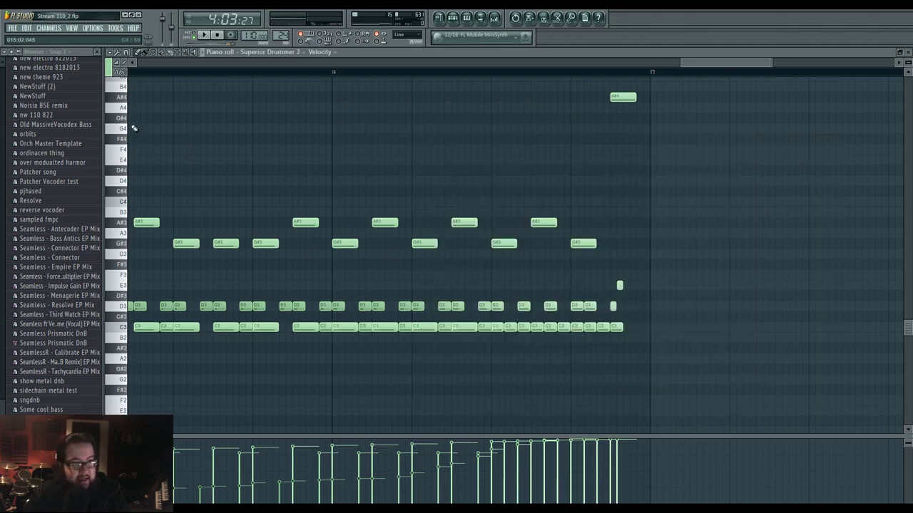
left_click(122, 110)
scroll(122, 236, "up", 5)
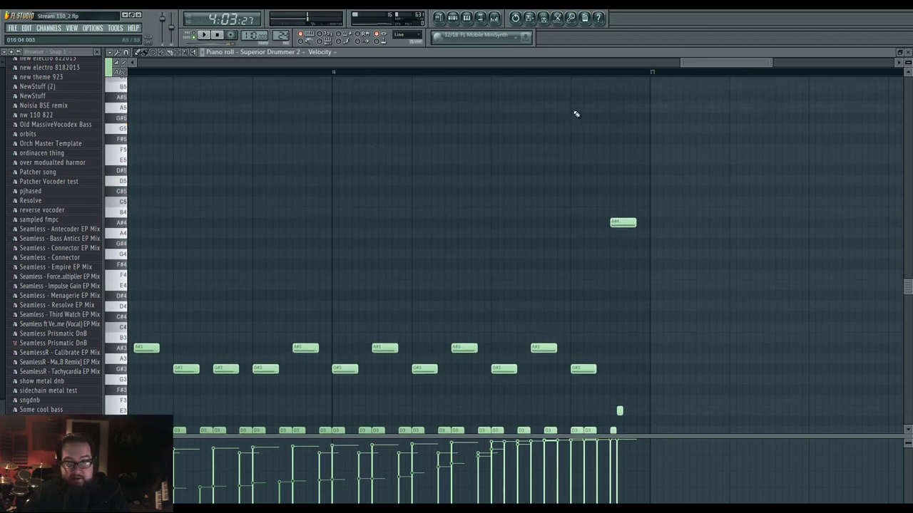
- Place an A5 note just ahead of the final A#4 hit, delete the short D3 and E3 hits below, and play the result
left_click_drag(576, 109, 589, 110)
scroll(587, 290, "down", 2)
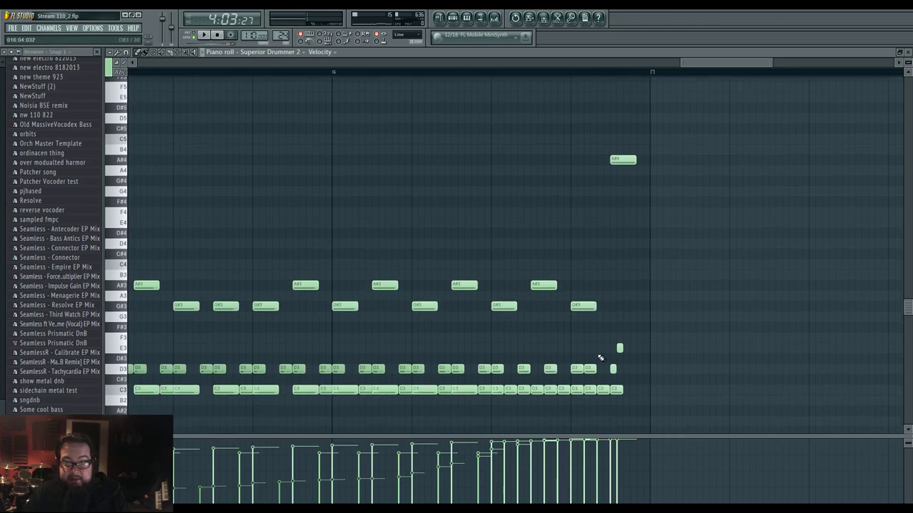
scroll(602, 347, "up", 3)
scroll(602, 345, "up", 1)
left_click_drag(580, 171, 611, 171)
scroll(620, 330, "down", 6)
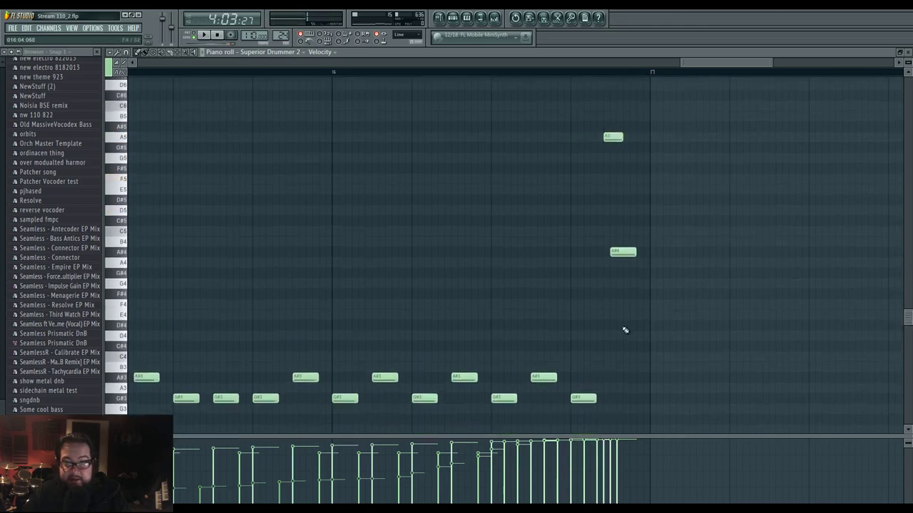
right_click(613, 337)
key("space")
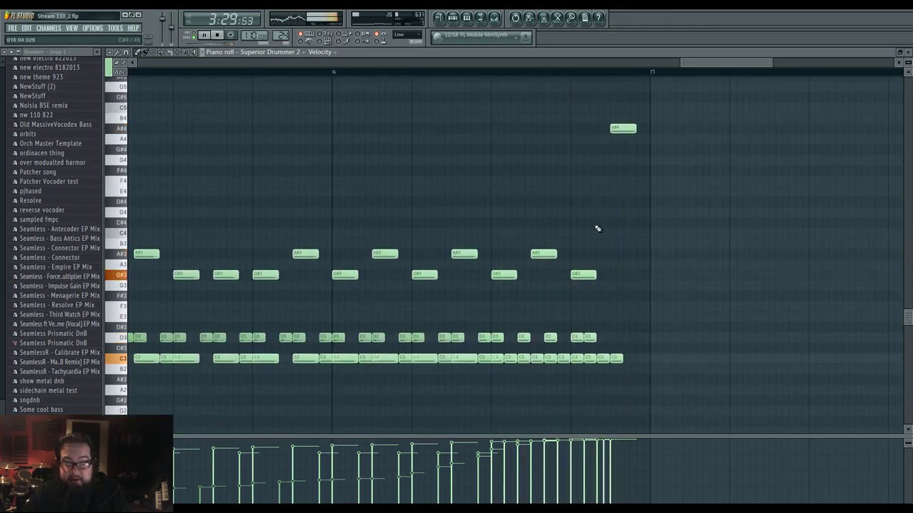
- Delete the last C3 kick beneath the final A#4 hit, and audition bars 15 and 16
mouse_move(608, 359)
left_mouse_down()
mouse_move(606, 371)
mouse_move(609, 359)
left_mouse_up()
left_click(603, 370)
right_click(617, 359)
right_click(607, 368)
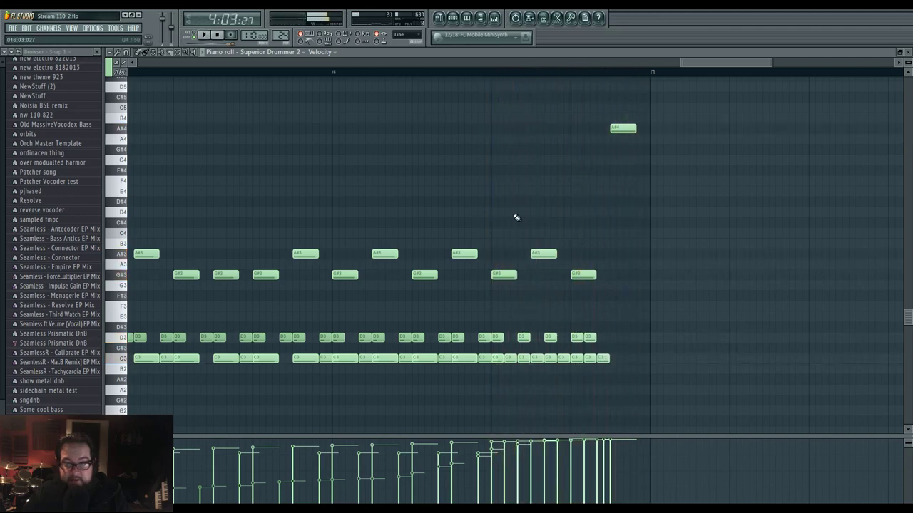
scroll(528, 221, "down", 4)
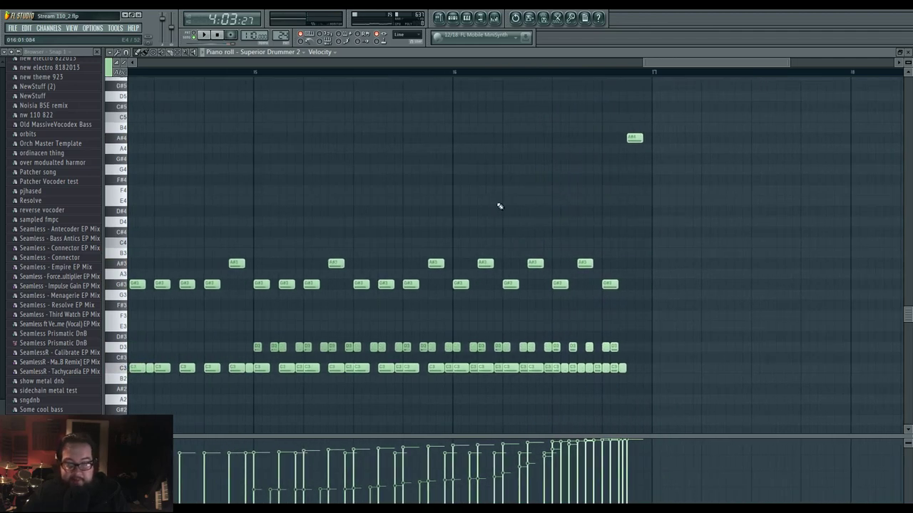
scroll(525, 197, "left", 2)
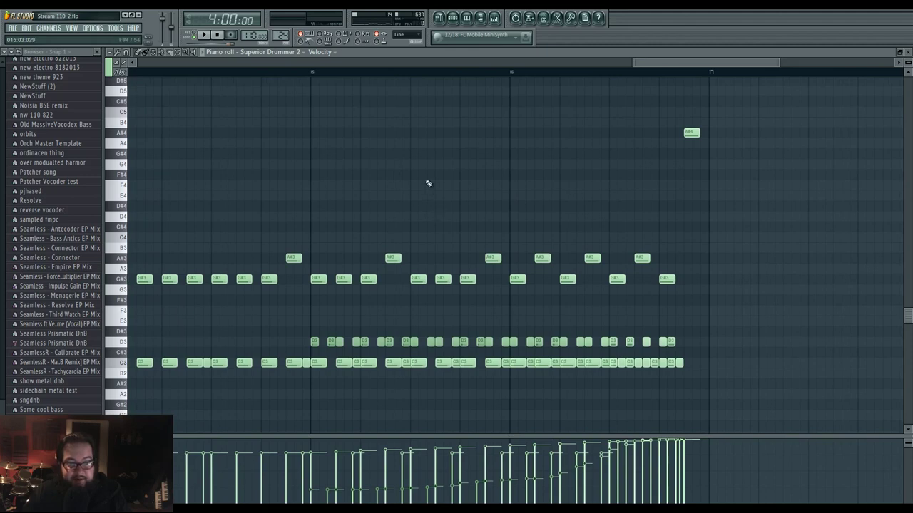
key("space")
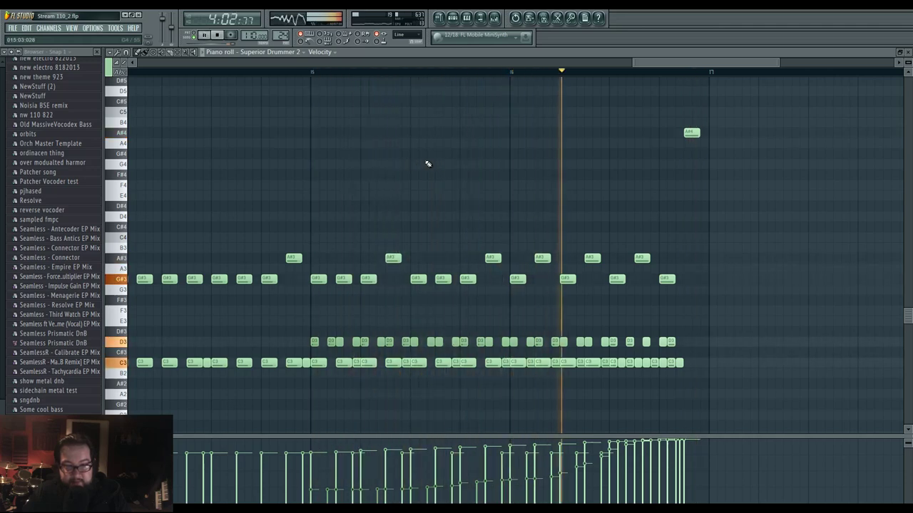
key("space")
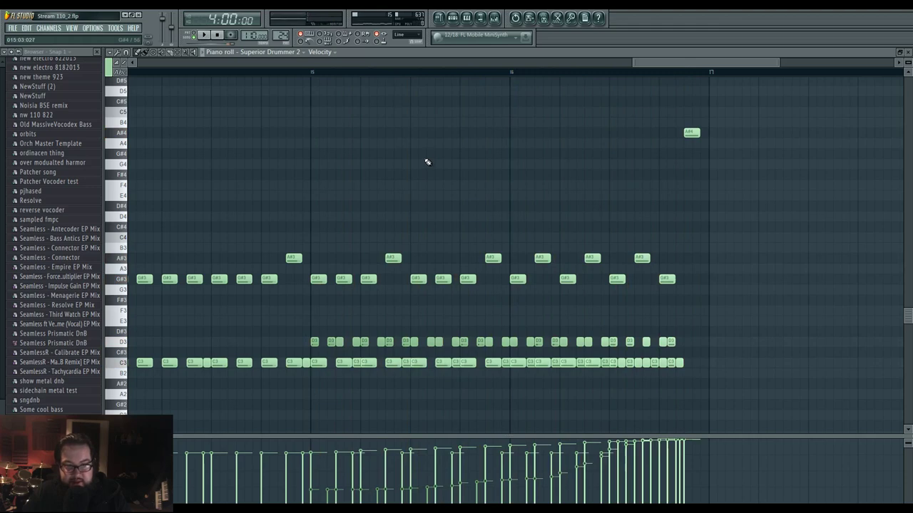
- Shift the D3 snare hits from bar 15 to the middle of bar 16 slightly earlier as a group, and audition the new timing
left_click_drag(306, 318, 606, 348)
left_click_drag(363, 342, 356, 341)
key("space")
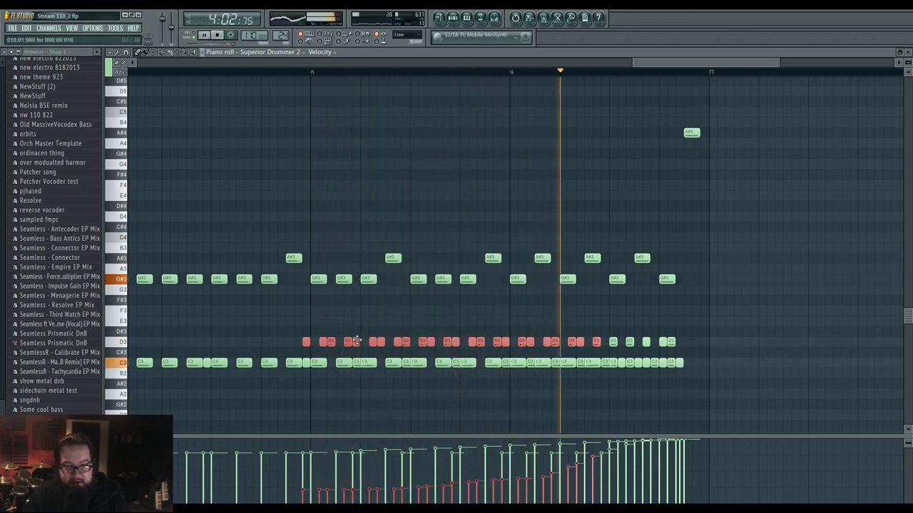
key("space")
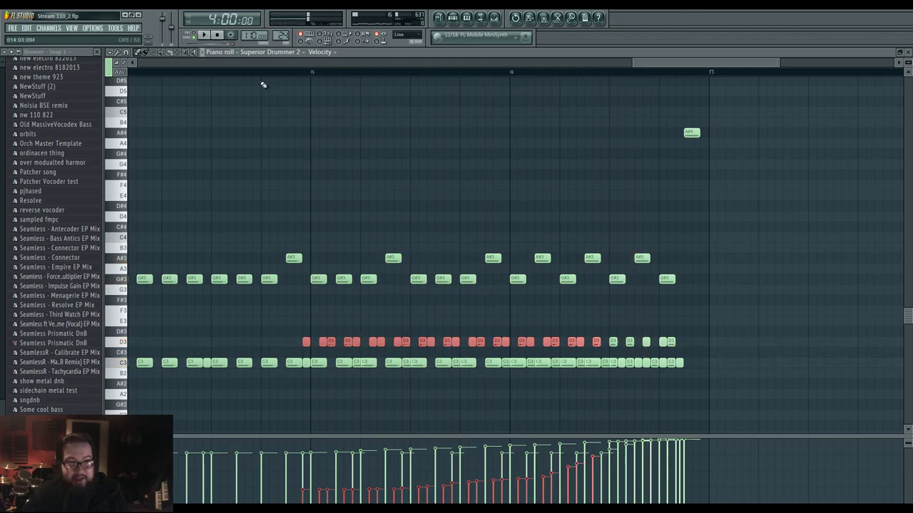
key("space")
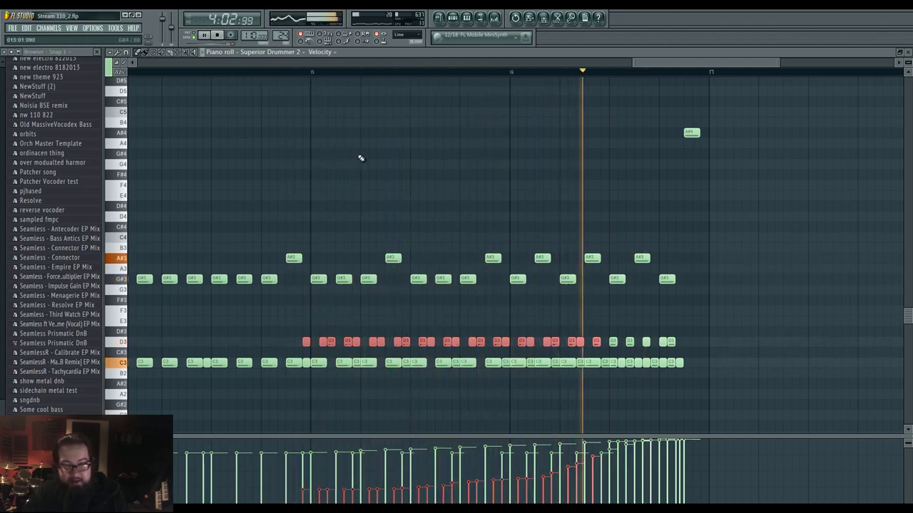
- Try adding a D3 note just before beat 3 of bar 16, shifting the D3 notes after it, and play the result
key("space")
key("space")
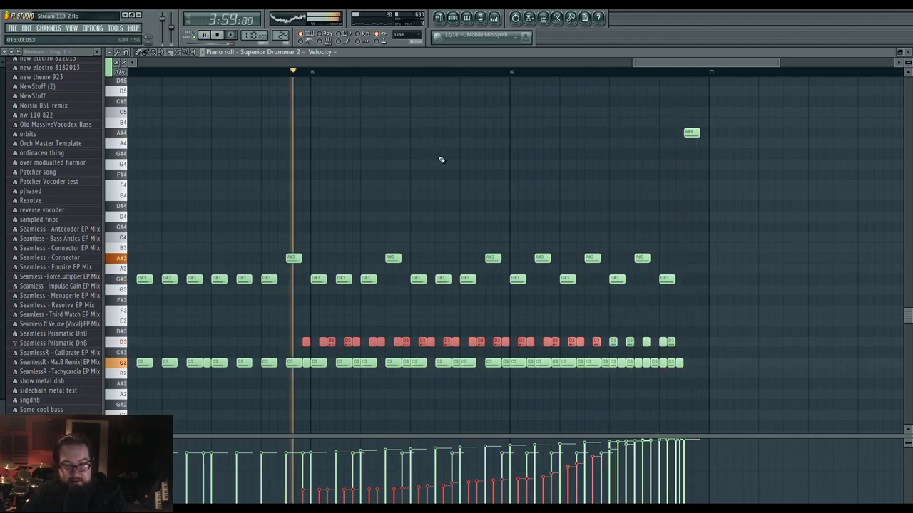
left_click(572, 301, "ctrl")
left_click(606, 343)
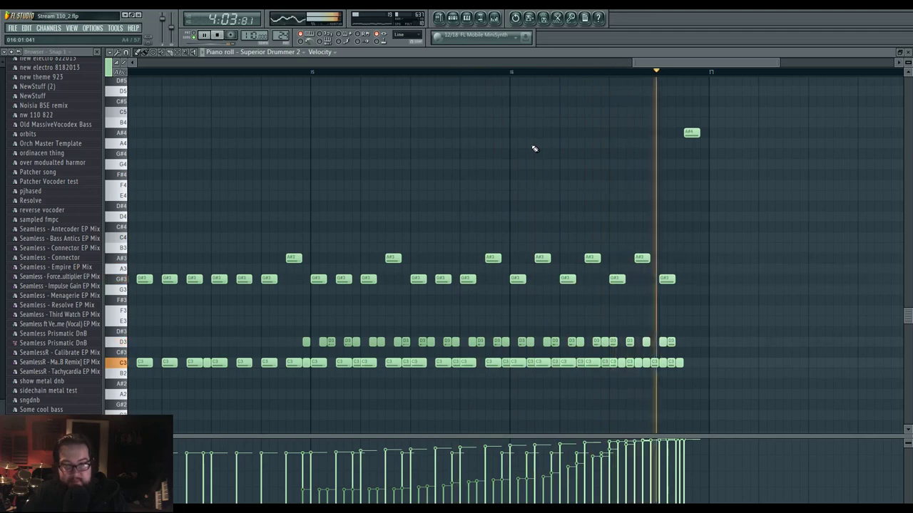
left_click_drag(610, 331, 674, 343)
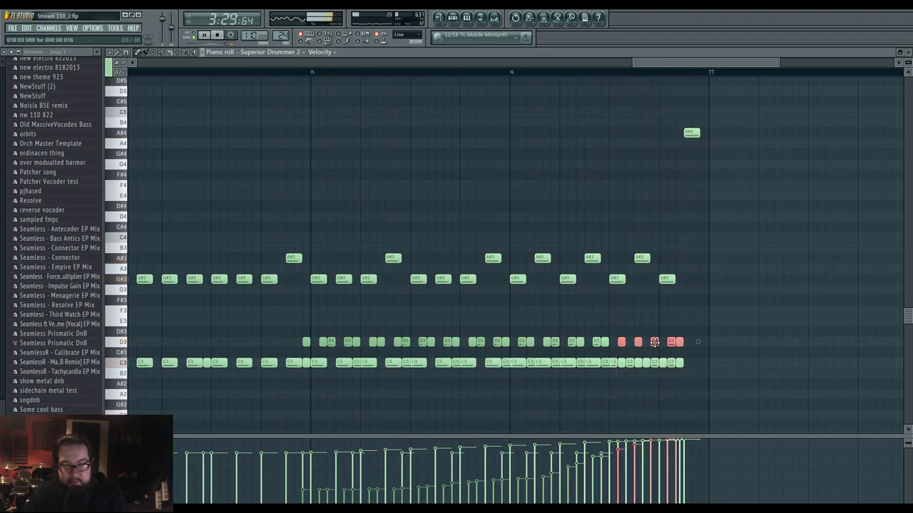
left_click_drag(653, 342, 646, 342)
left_click(594, 172, "ctrl")
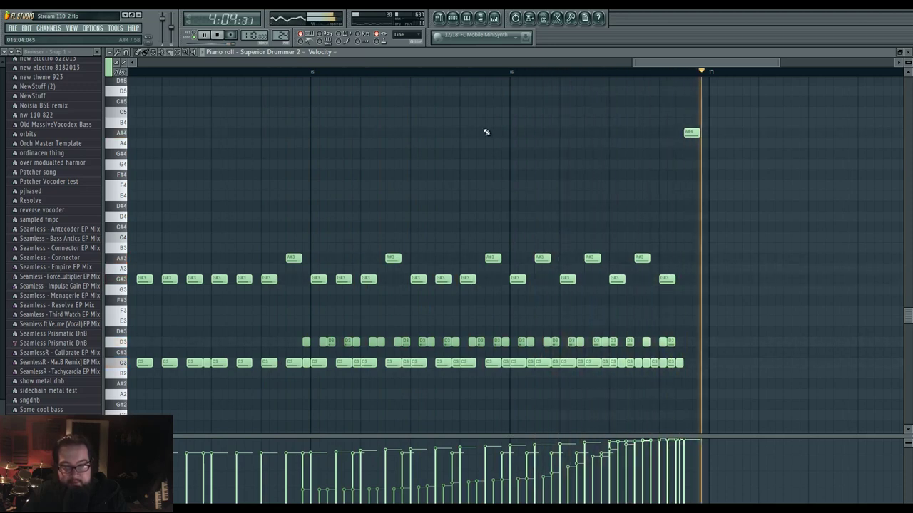
key("space")
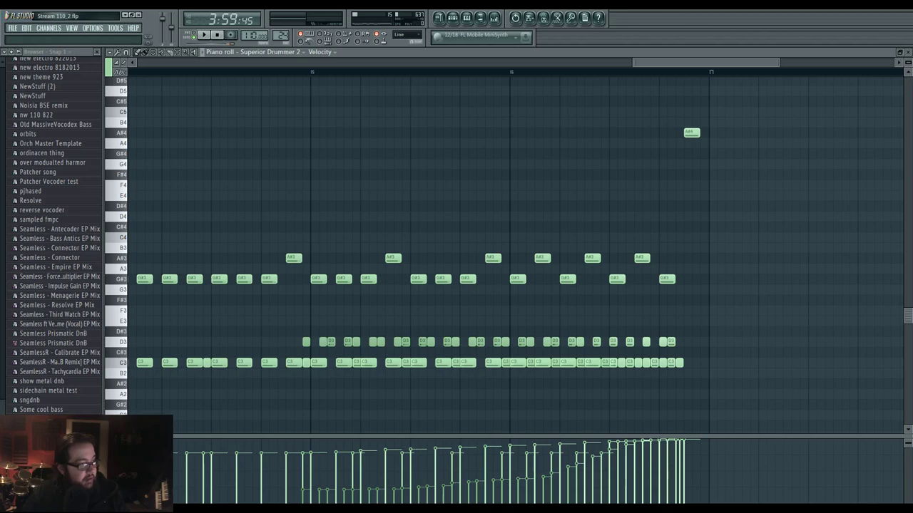
- Try shifting the run of D3 notes from the end of bar 14 to bar 16 slightly later and play it
left_click_drag(293, 343, 602, 343)
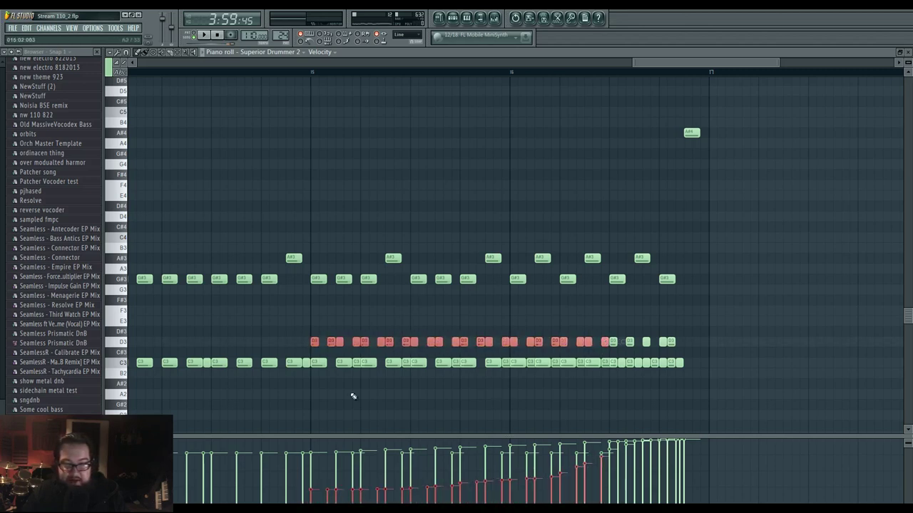
key("space")
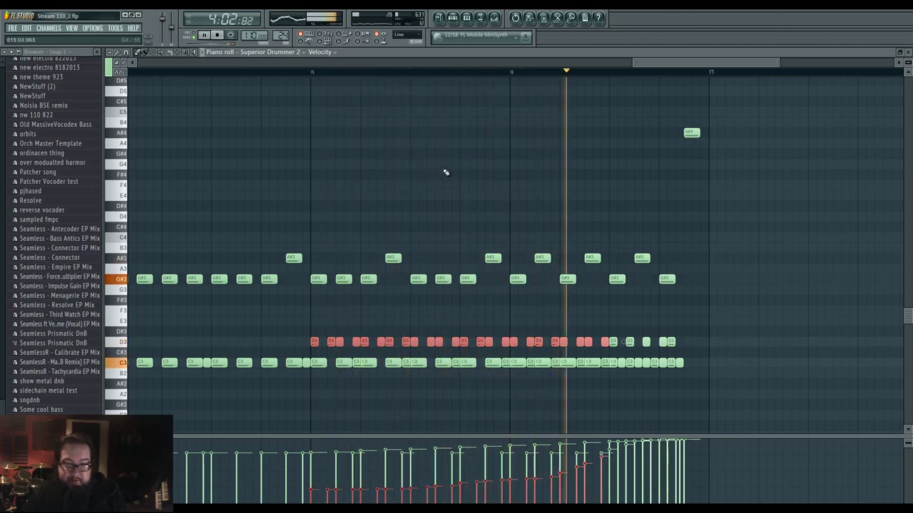
key("space")
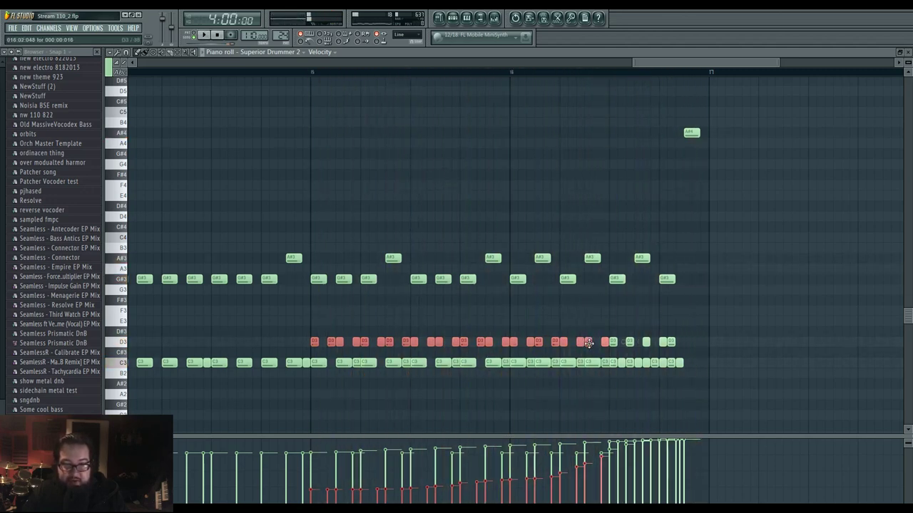
left_click_drag(588, 343, 579, 343)
- Play back the drum fill from just before bar 15 with the D3 notes at their original positions
left_click(295, 74)
key("space")
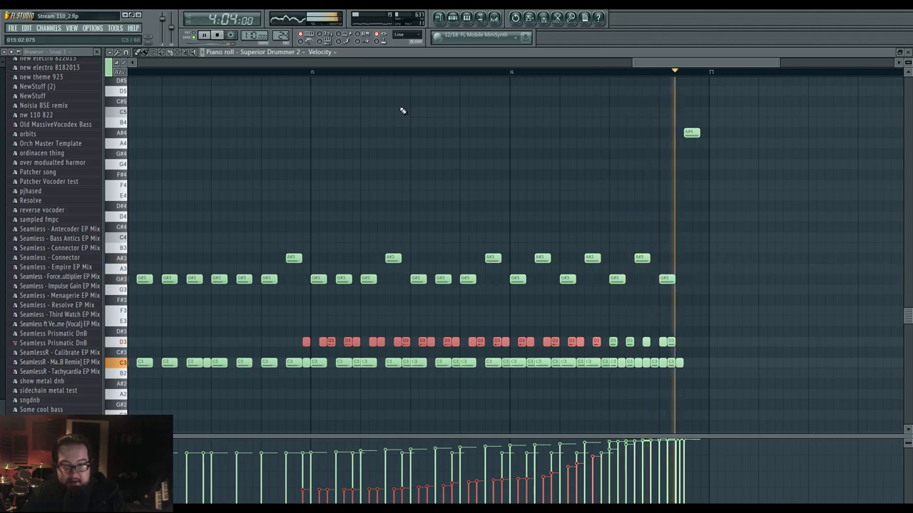
key("space")
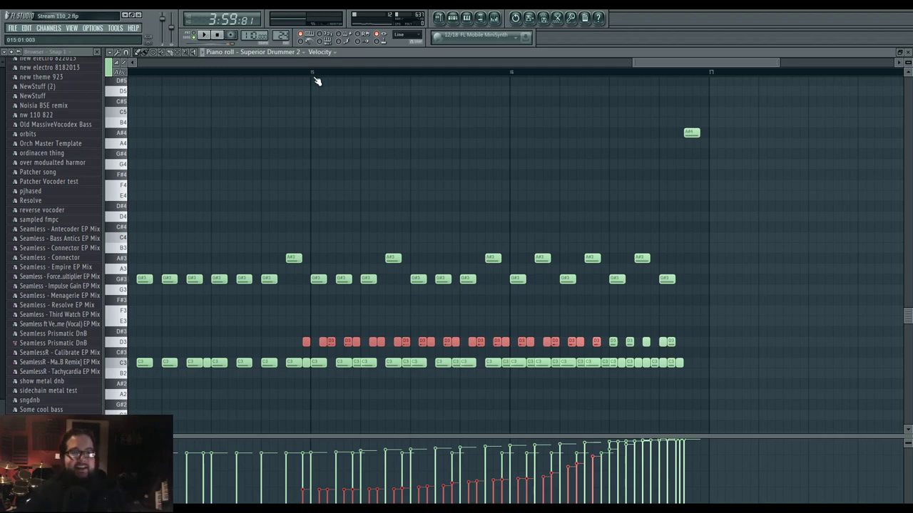
key("space")
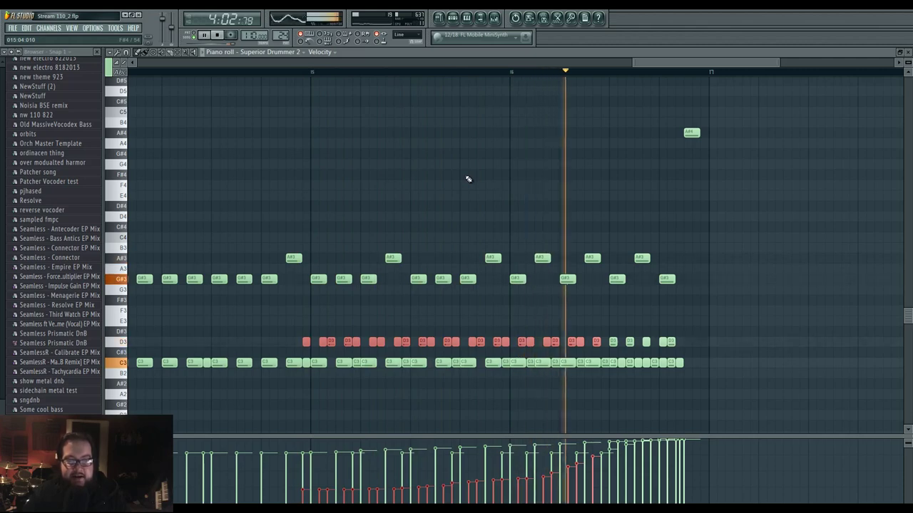
key("space")
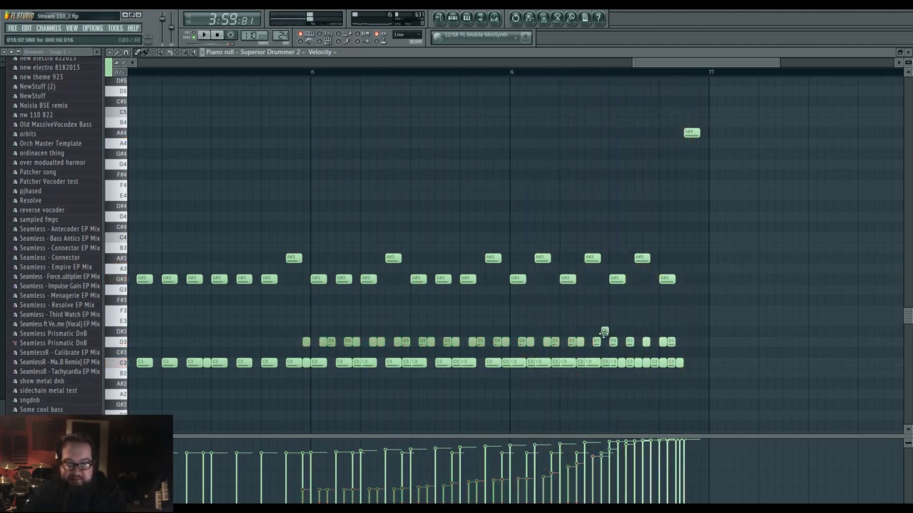
- Duplicate a D3 note just before beat 3 of bar 16, remove the first D3 note before bar 15, and select the D3 run
left_click_drag(596, 342, 604, 342, "shift")
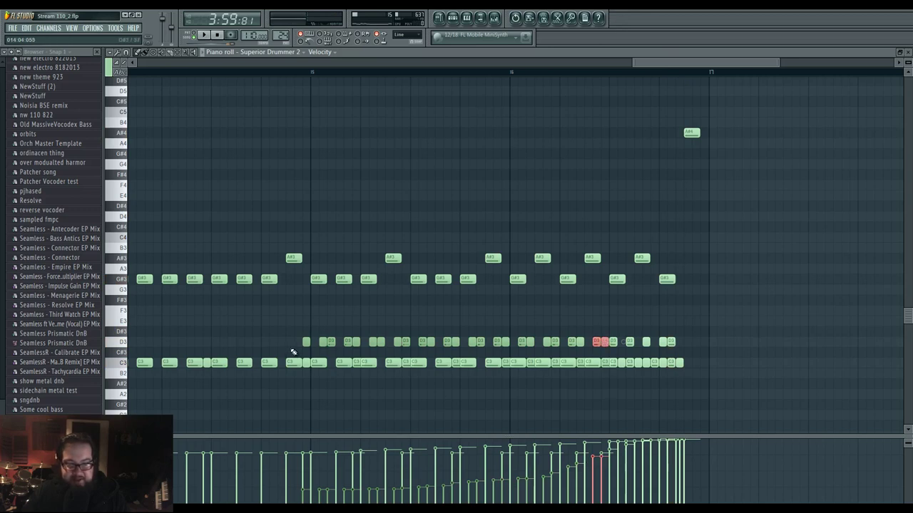
left_click_drag(307, 345, 624, 349, "ctrl")
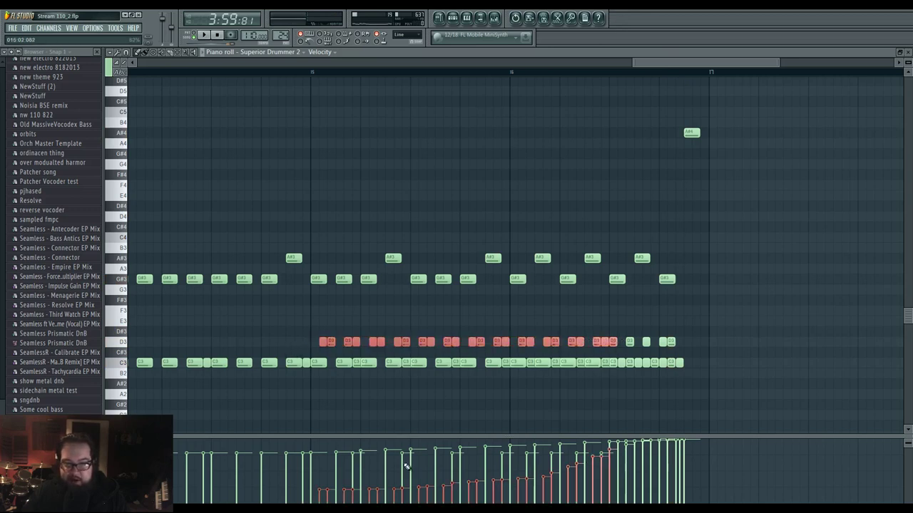
- Reshape the selected D3 notes' velocities into a ramp that starts low and rises steadily towards bar 16 beat 3
left_click_drag(323, 492, 628, 446)
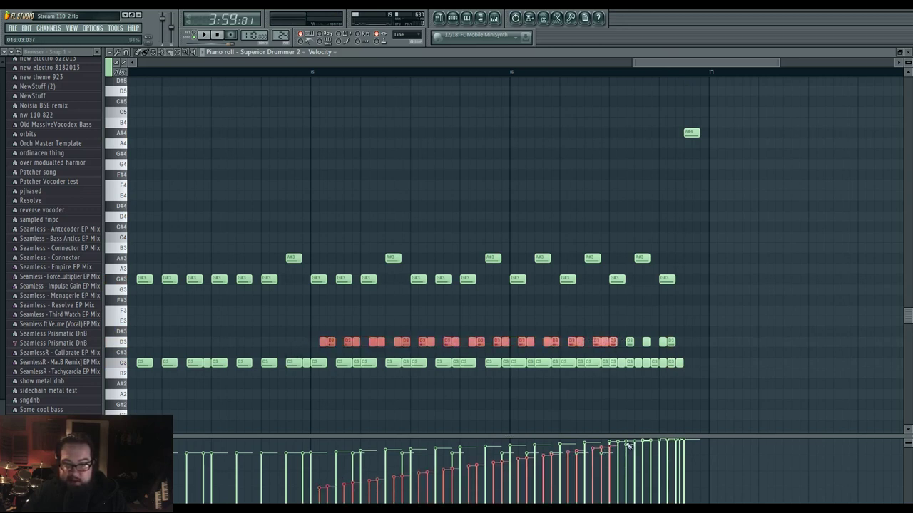
mouse_move(326, 492)
left_mouse_down()
mouse_move(458, 482)
mouse_move(381, 485)
left_mouse_up()
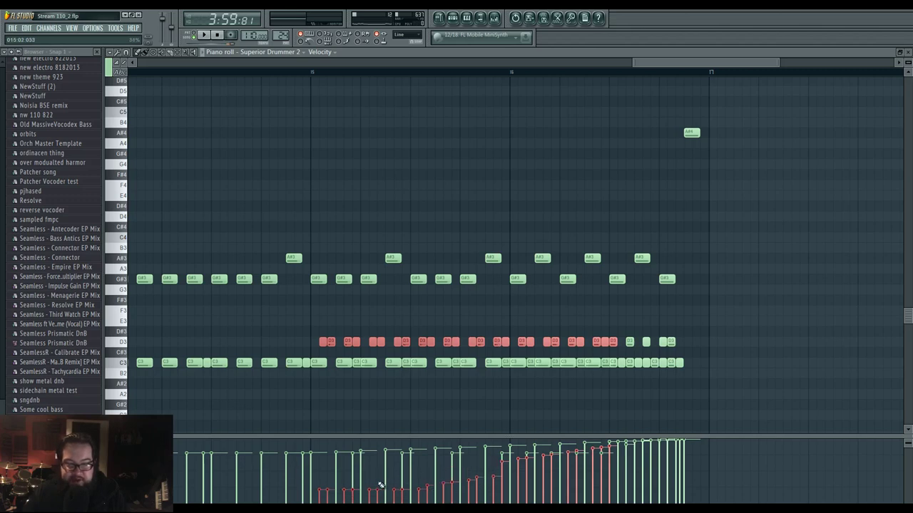
left_click_drag(320, 492, 402, 487)
left_click_drag(495, 477, 563, 460)
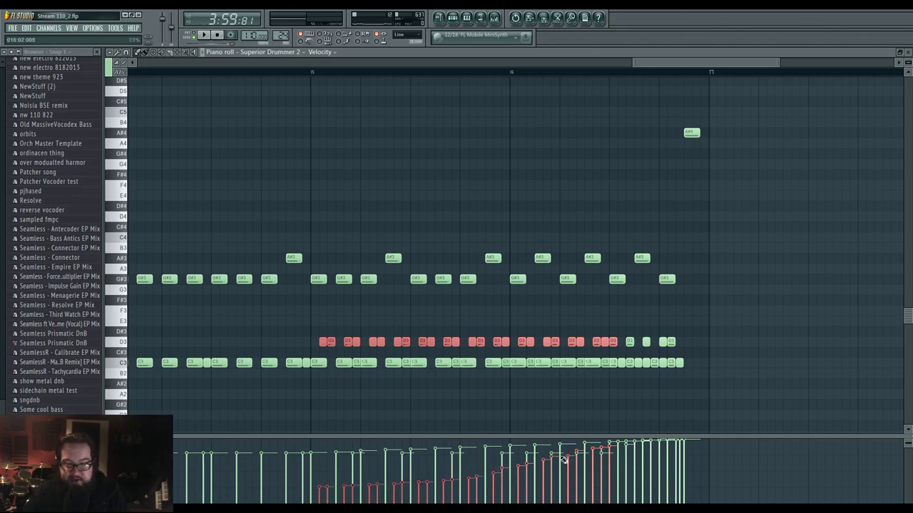
- Play back the fill to check the new D3 velocity ramp against the closing D3 notes
left_click(633, 378, "ctrl")
left_click_drag(626, 337, 676, 347)
key("space")
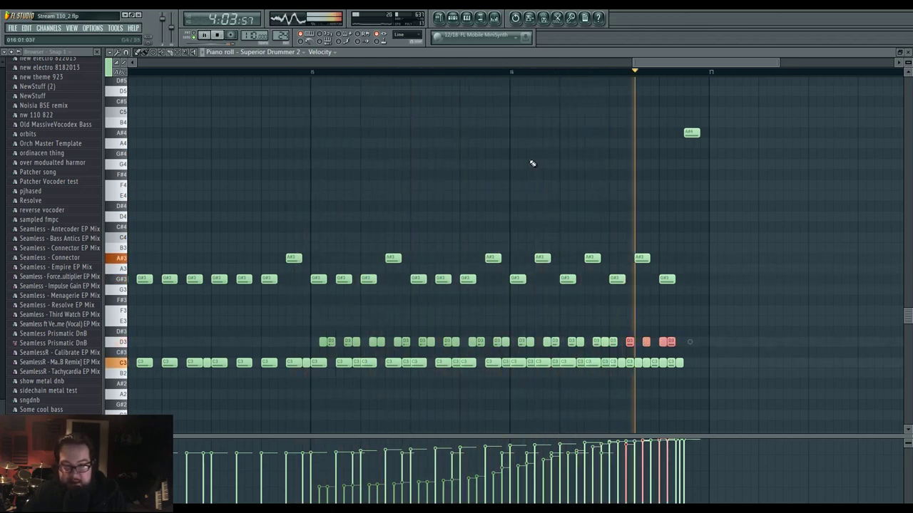
left_click(550, 206, "ctrl")
key("space")
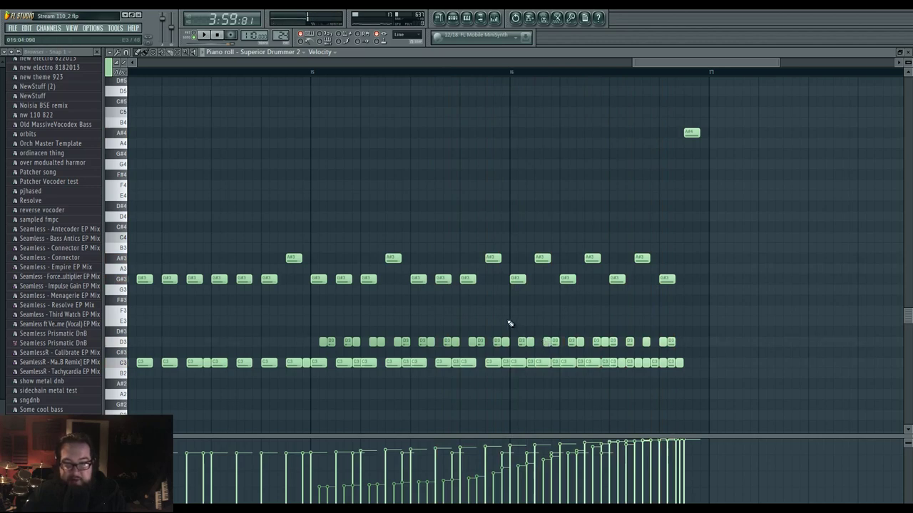
- Add four evenly spaced notes in the first half of bar 16 and move them down into the gaps on D3
left_click(512, 321)
left_click(539, 322)
left_click(563, 323)
left_click(588, 323)
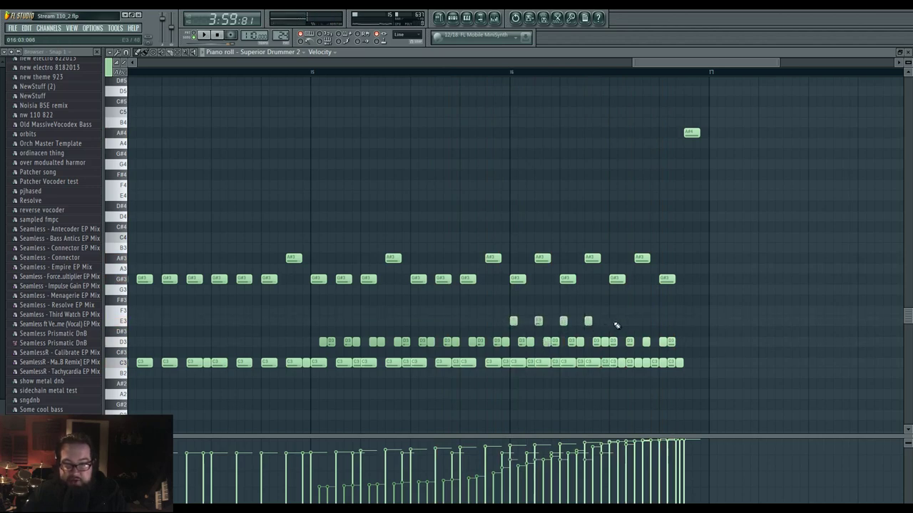
mouse_move(599, 318)
left_mouse_down()
mouse_move(525, 325)
mouse_move(596, 325)
mouse_move(588, 341)
left_mouse_up()
- Lower the four added D3 notes' velocities in a gently rising ramp and play back the fill
left_click_drag(509, 488, 592, 487)
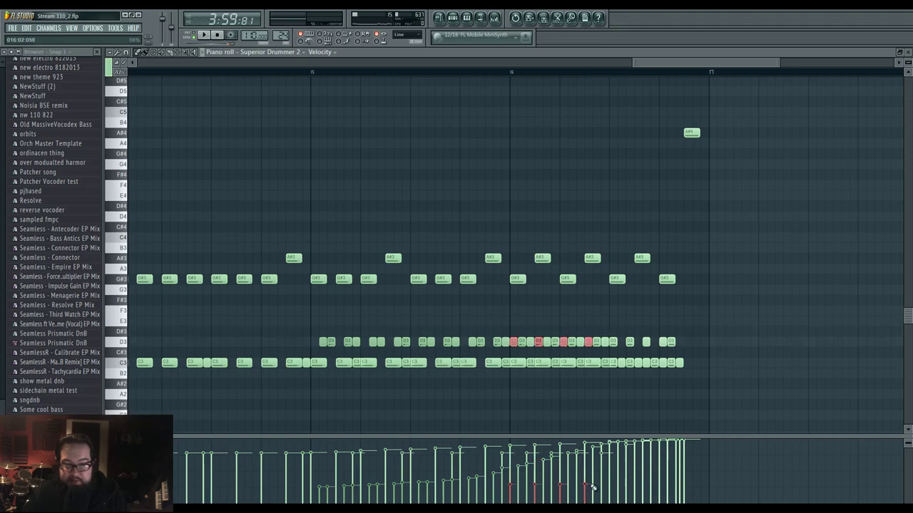
key("space")
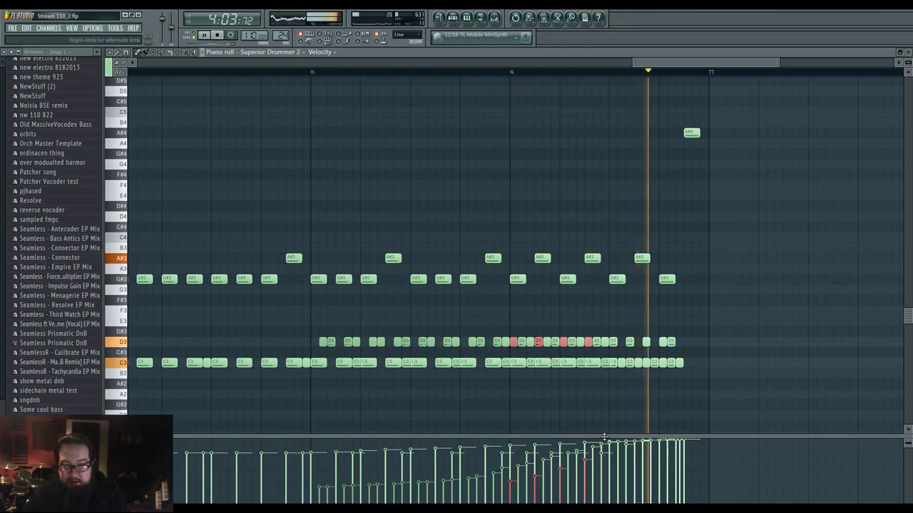
key("space")
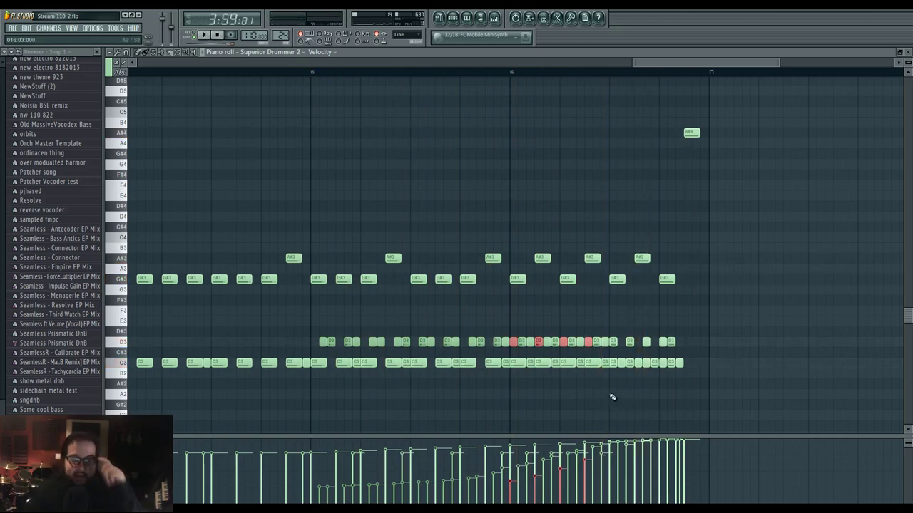
- Inspect the two Seamless Dubstep Snare samples and the Grv Kick 20 sample among the pattern's channels
left_click(466, 18)
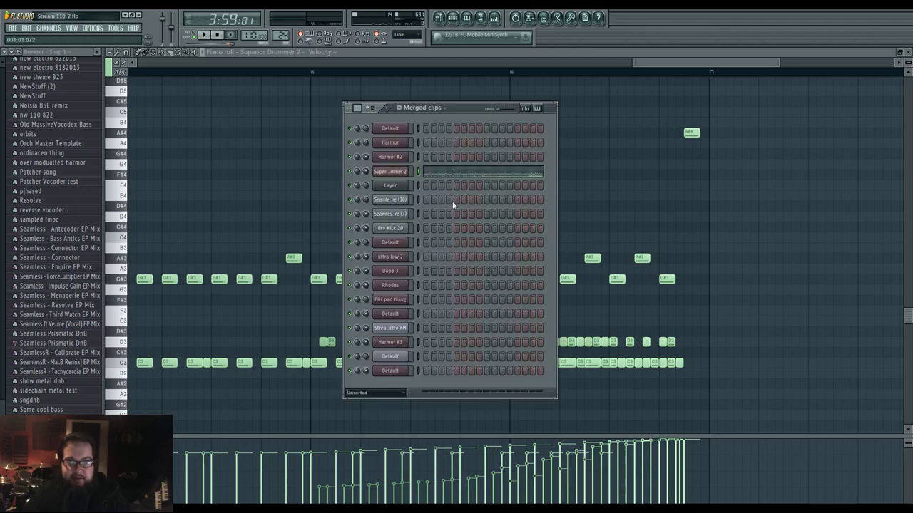
left_click(400, 204)
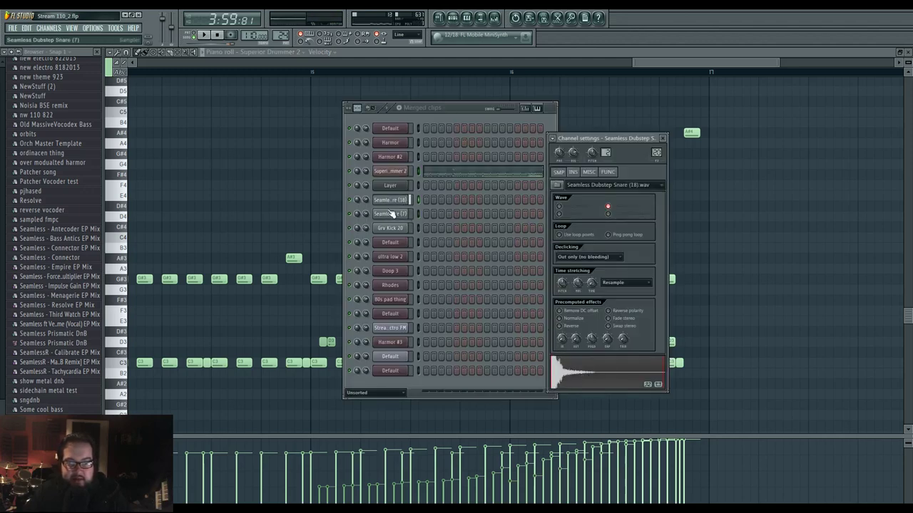
left_click(390, 214)
left_click(389, 231)
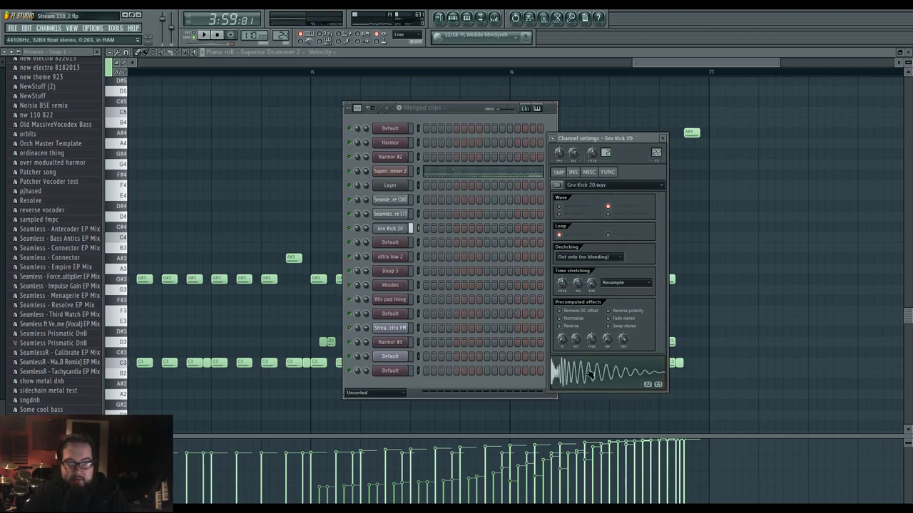
right_click(283, 93)
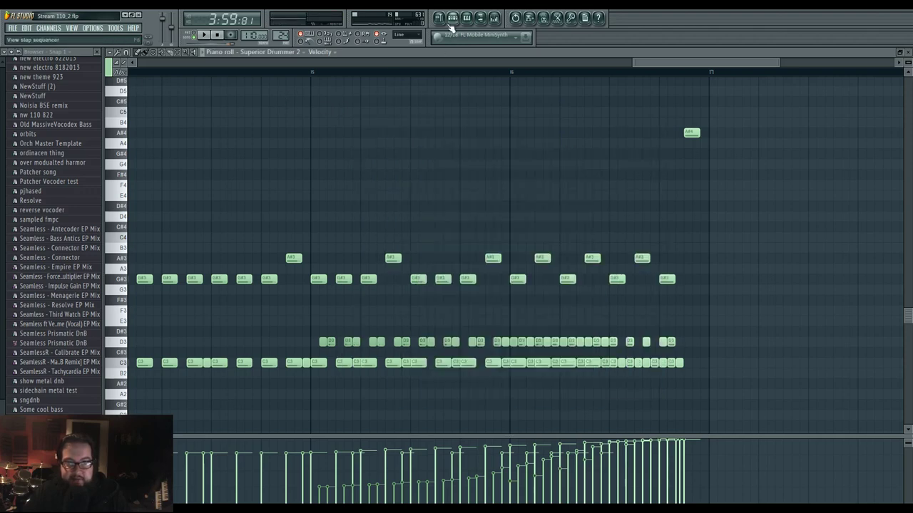
- Review the playlist arrangement around the Merged clips pattern and the section following it
left_click(440, 19)
scroll(509, 188, "down", 3)
scroll(755, 217, "up", 1)
left_click_drag(755, 217, 784, 367)
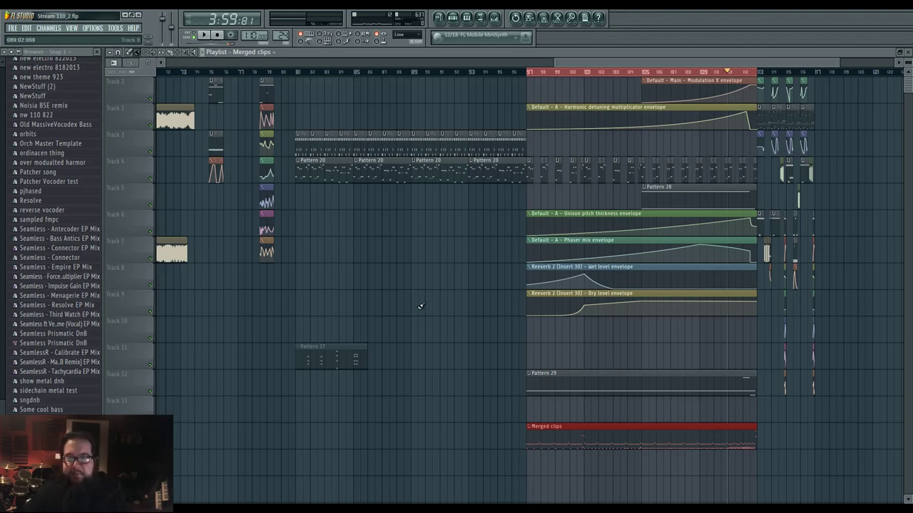
left_click(733, 409, "ctrl")
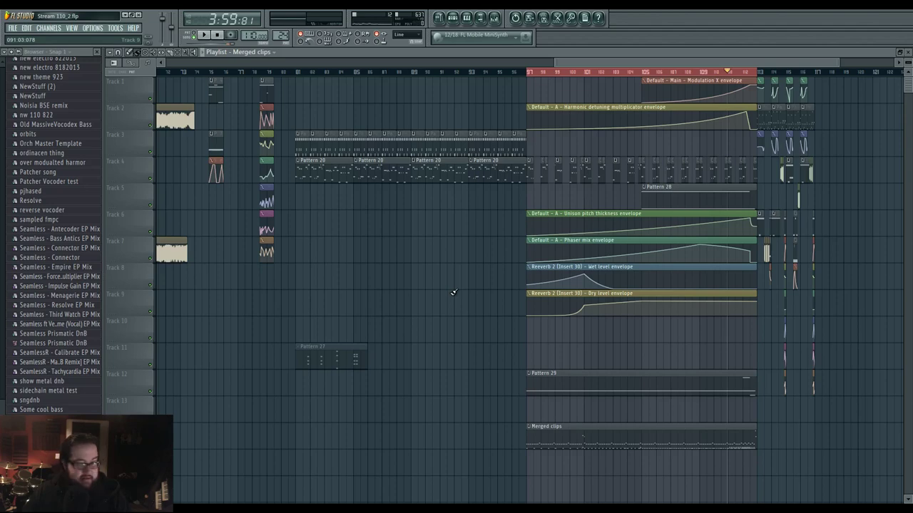
- Reopen the Merged clips drum notes and add an A5 note at the end of bar 16, aligned with the final A#4 note
double_click(751, 446)
scroll(314, 282, "up", 3)
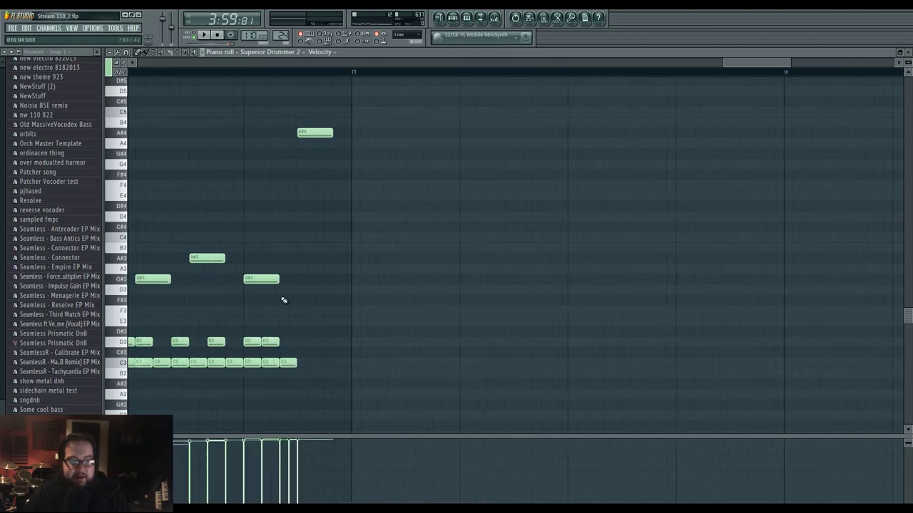
left_click_drag(300, 245, 567, 317)
left_click(588, 208)
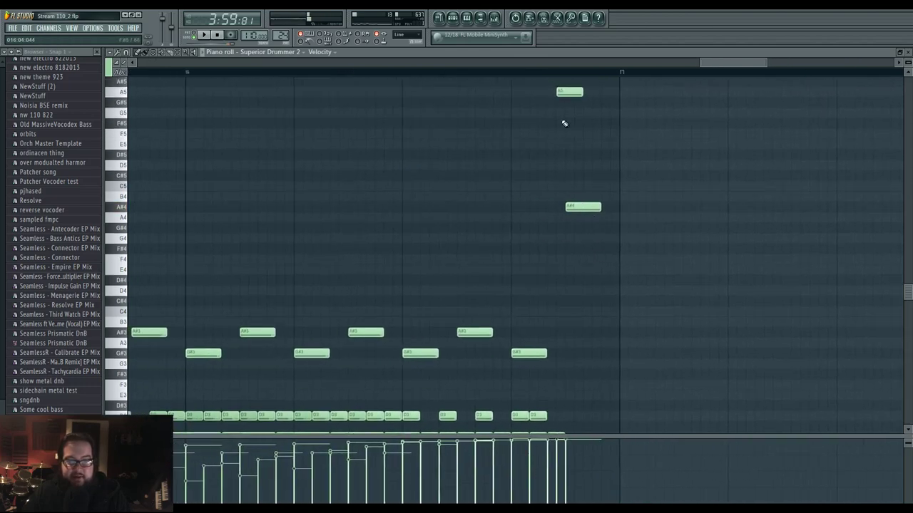
left_click_drag(569, 94, 569, 93)
right_click(555, 95)
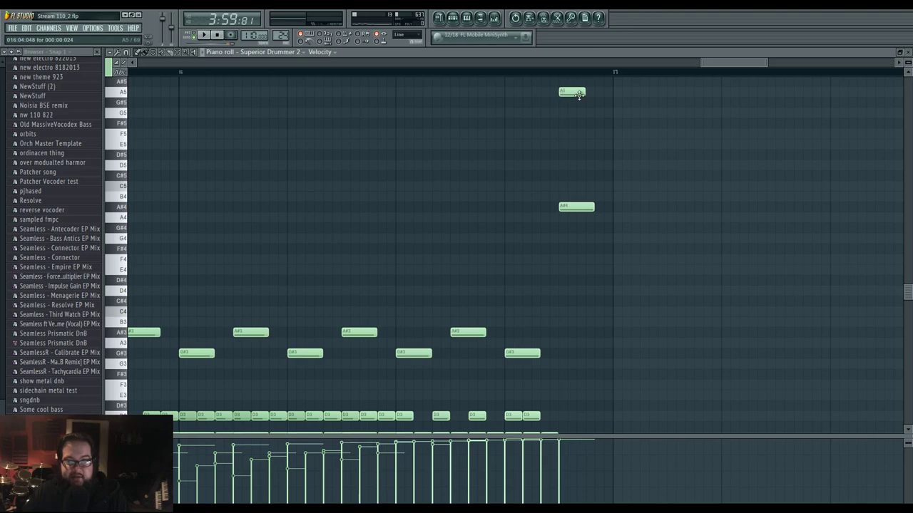
- Play back the end of bar 16 and delete the final A#4 note beneath the A5 note
scroll(594, 281, "down", 1)
scroll(592, 283, "up", 1)
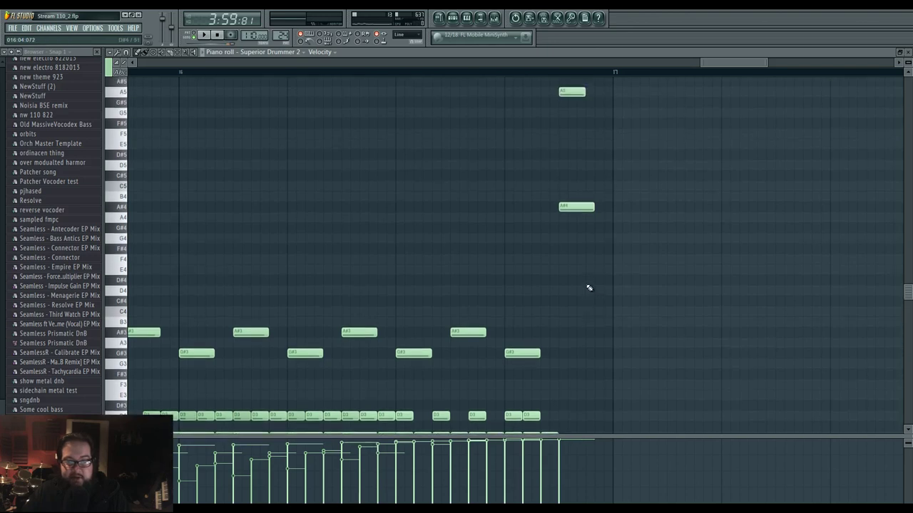
key("space")
left_click(505, 74)
key("space")
key("space")
left_click(391, 74)
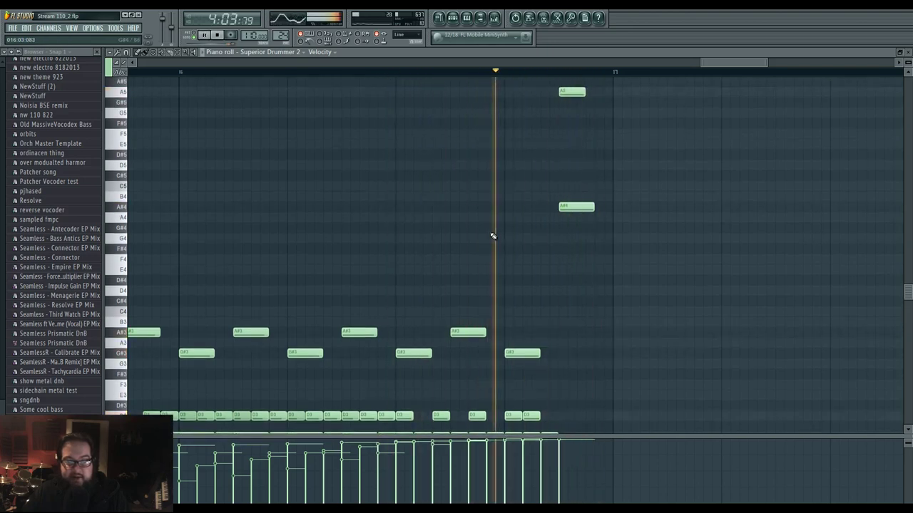
right_click(575, 207)
left_click_drag(521, 238, 563, 155)
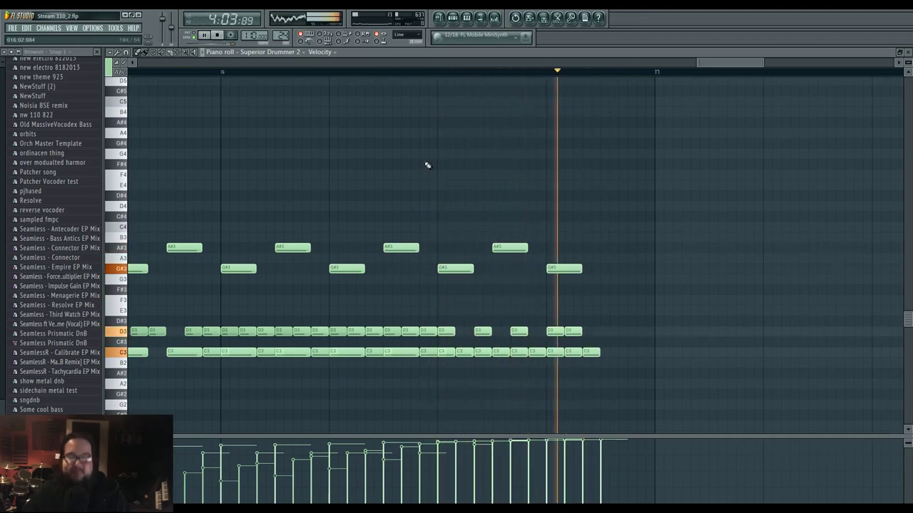
- Play back only the third beat of bar 16 in the Merged clips drum notes, then clear the time selection
key("space")
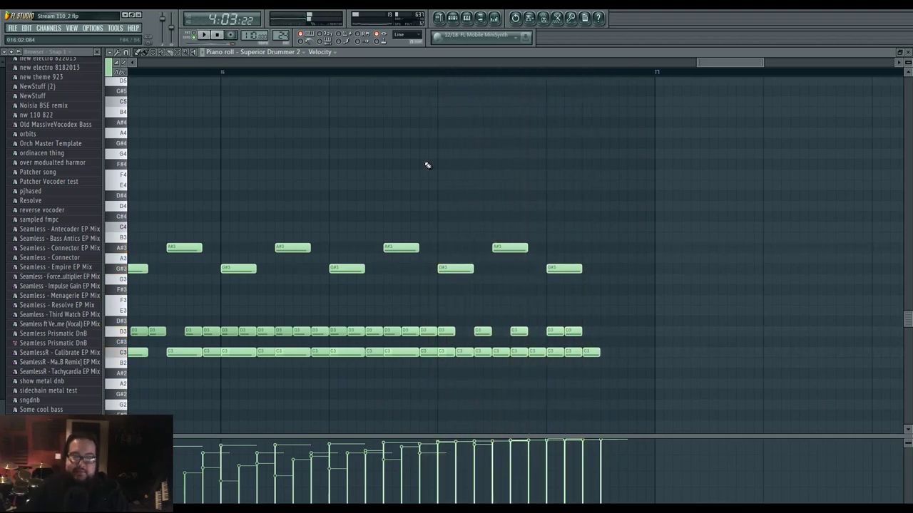
left_click_drag(441, 81, 547, 84)
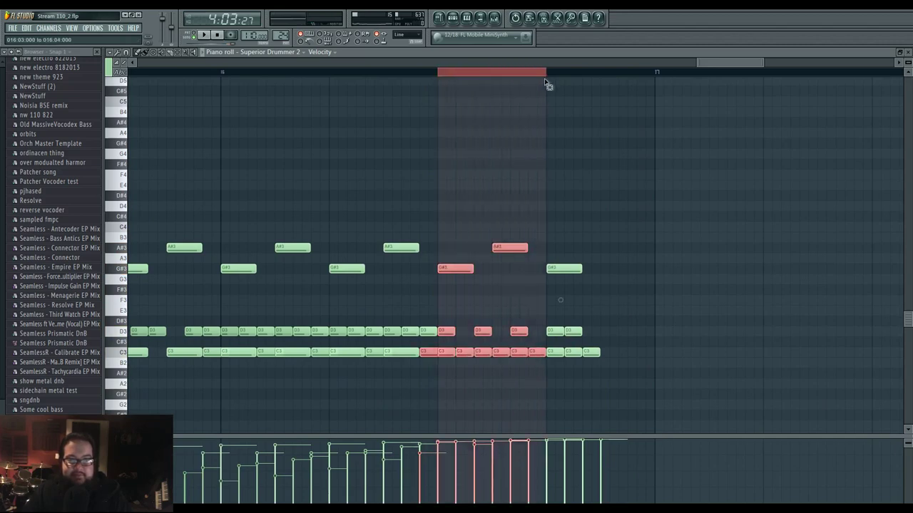
key("space")
key("space")
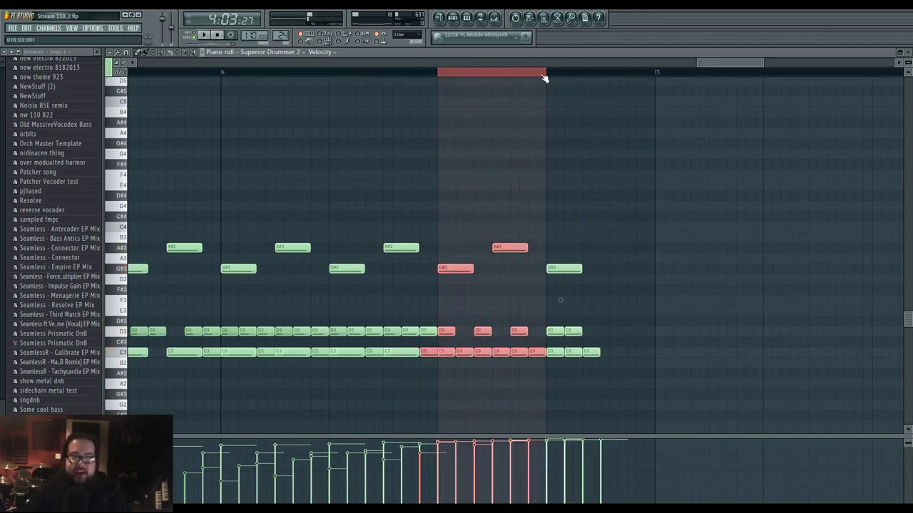
key("space")
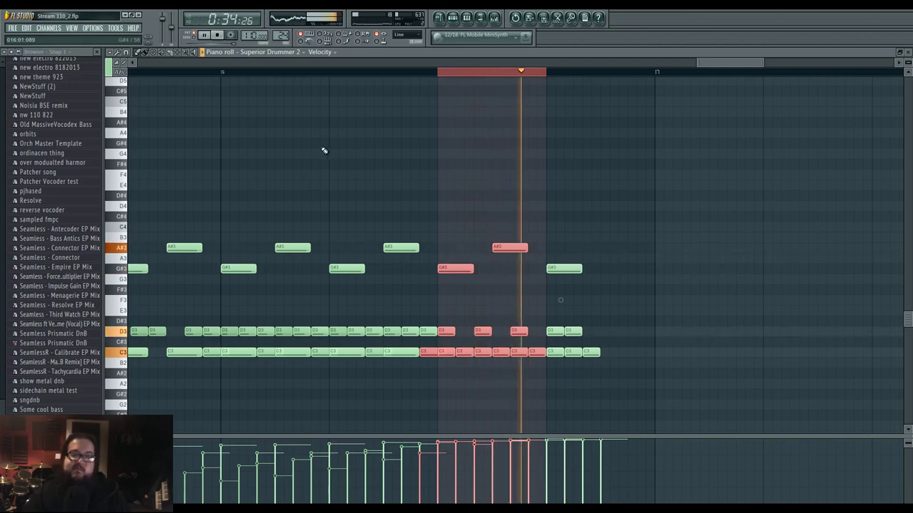
key("space")
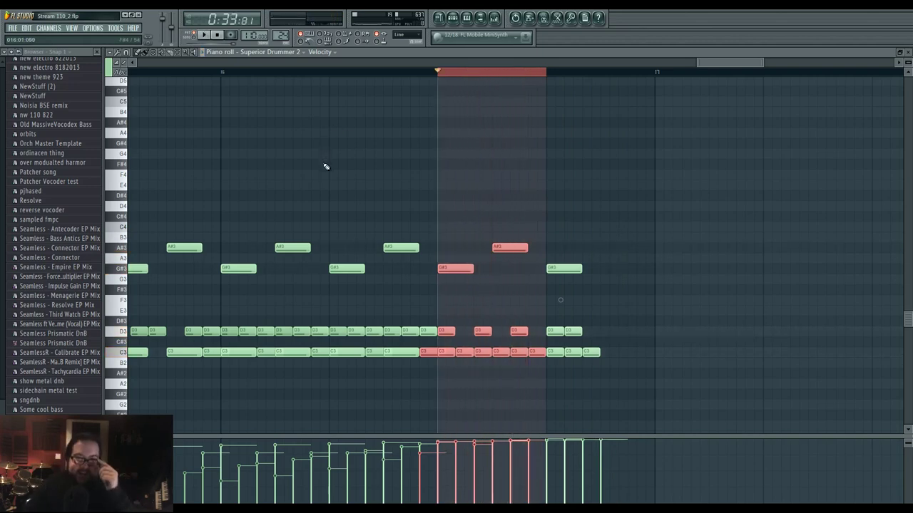
left_click(444, 74, "ctrl")
scroll(435, 173, "down", 8)
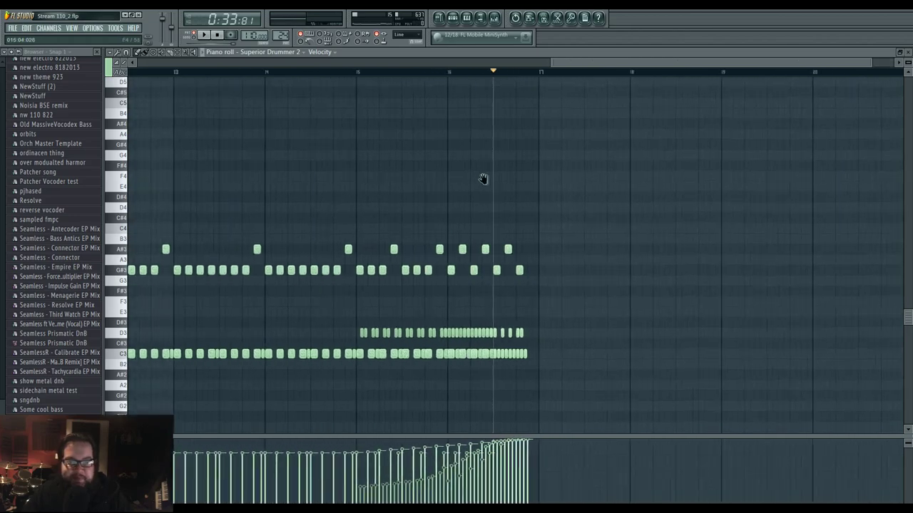
- Play the playlist arrangement from bar 81, where the Pattern 20 clips begin, following the section leading up to Merged clips
left_click(438, 19)
scroll(493, 197, "down", 3)
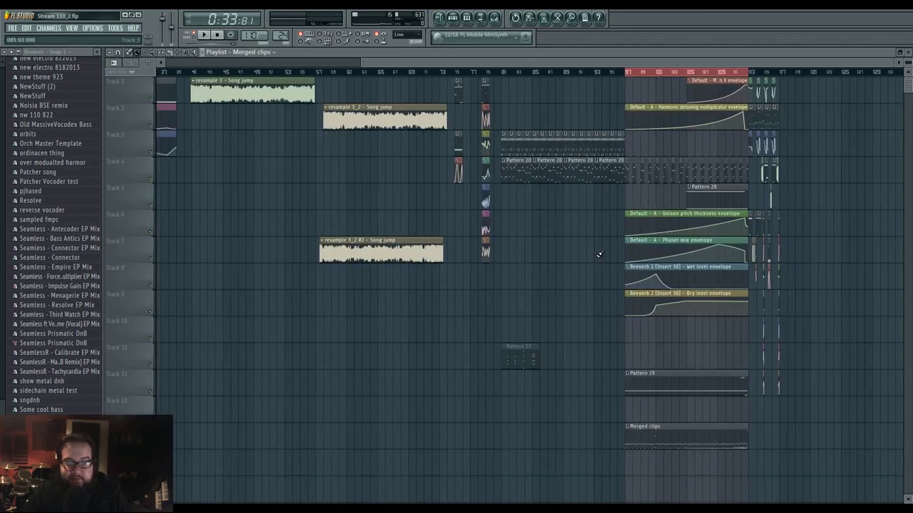
left_click_drag(514, 177, 400, 176)
left_click(389, 75)
key("space")
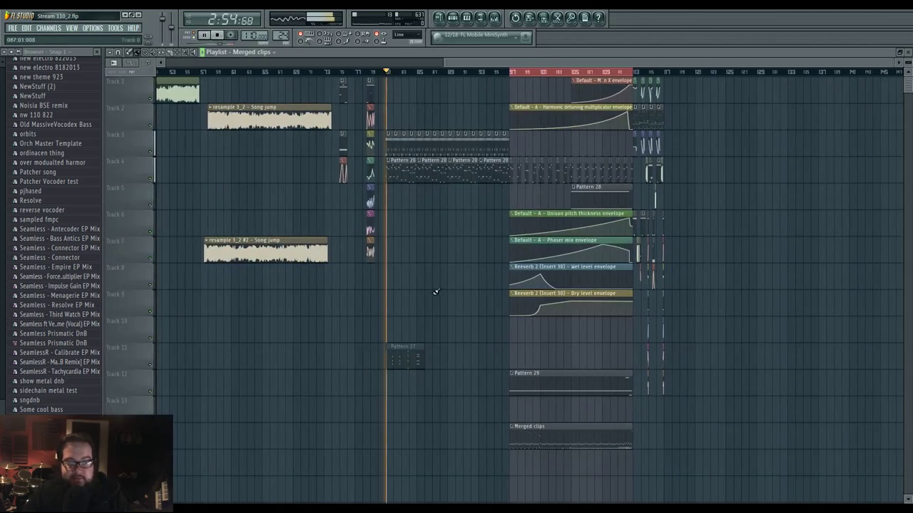
scroll(405, 276, "up", 4)
left_click_drag(549, 267, 333, 245)
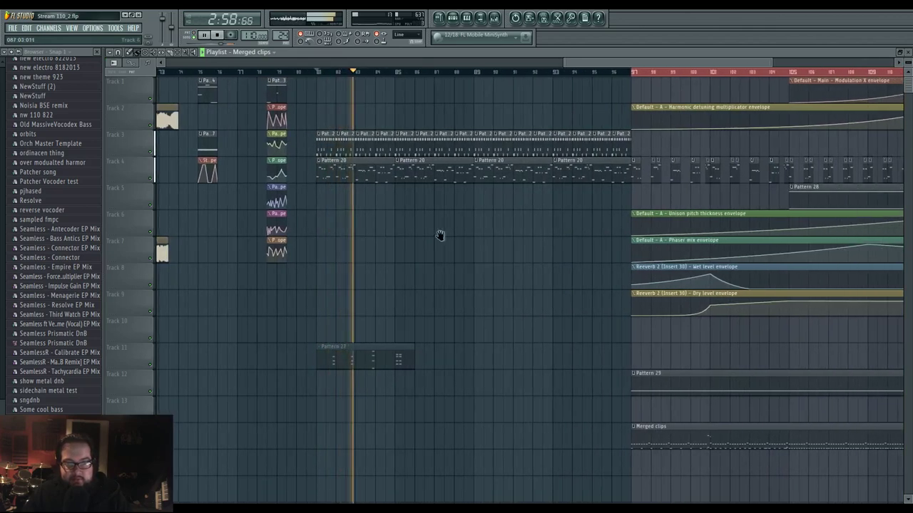
left_click_drag(440, 234, 399, 240)
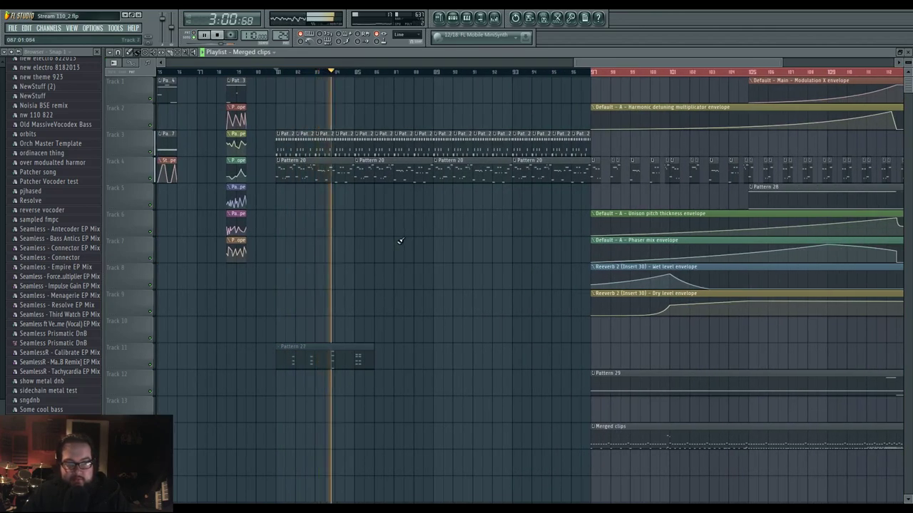
left_click_drag(443, 244, 426, 253)
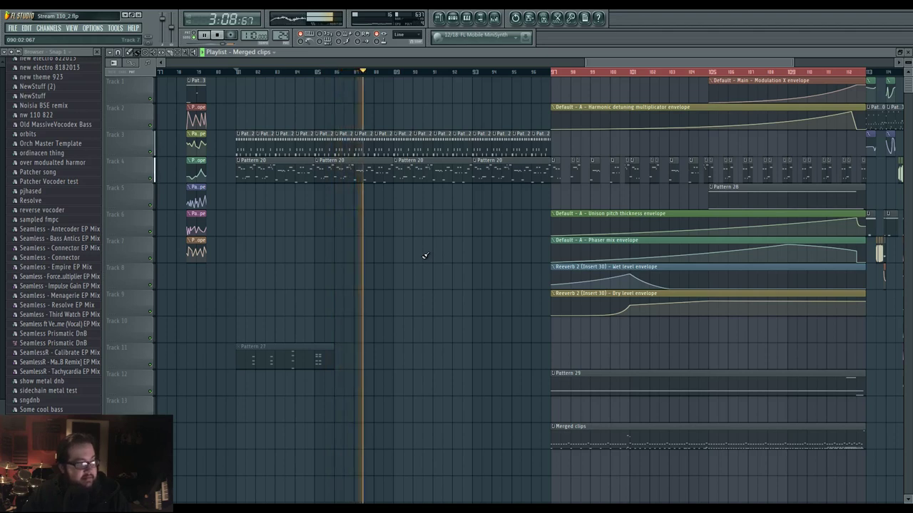
left_click_drag(412, 251, 372, 261)
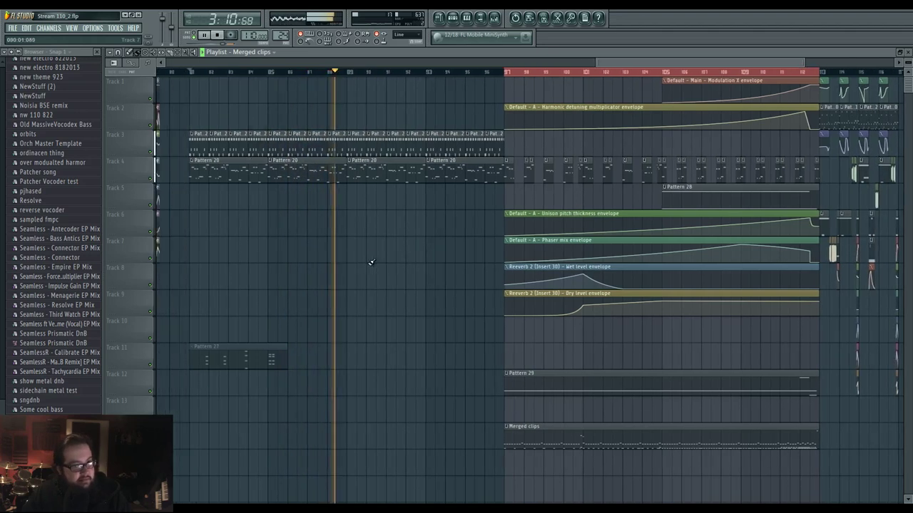
key("space")
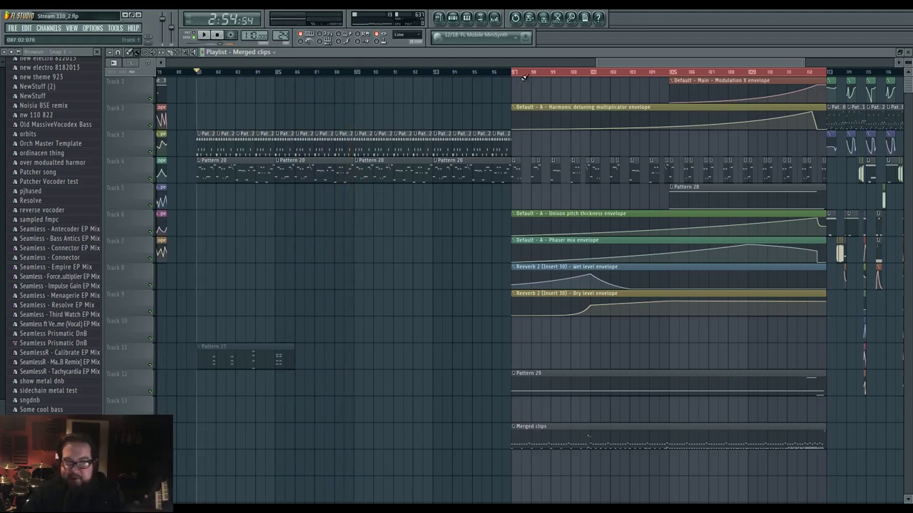
- Set the song position to bar 93 and examine the 80s pad thing notes in Pattern 20
left_click(514, 74)
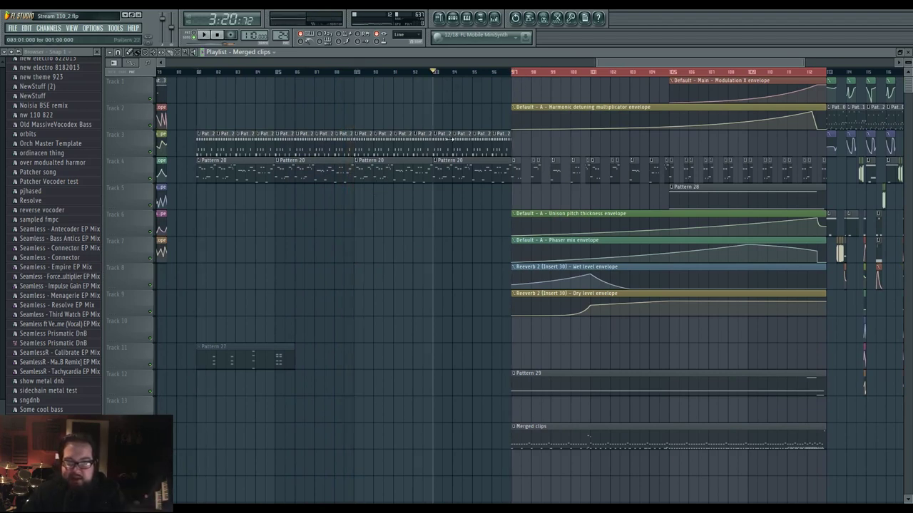
double_click(446, 173)
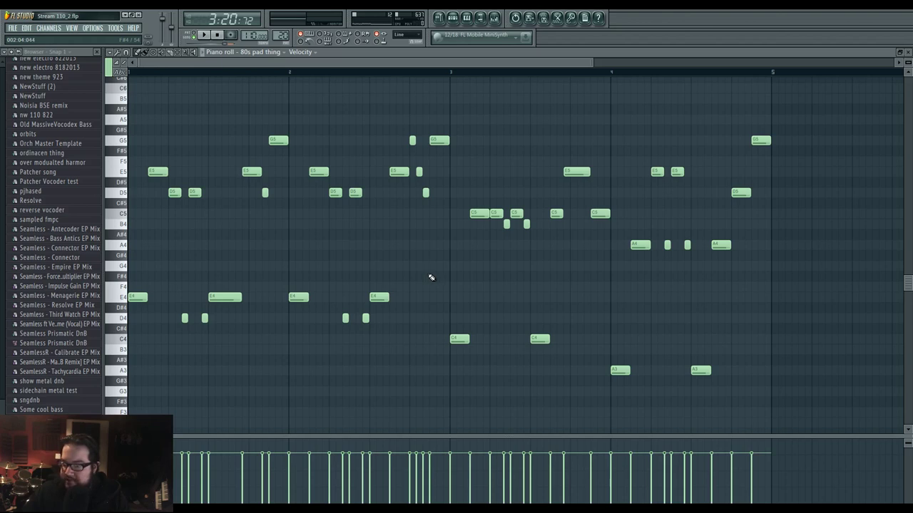
scroll(431, 277, "down", 2)
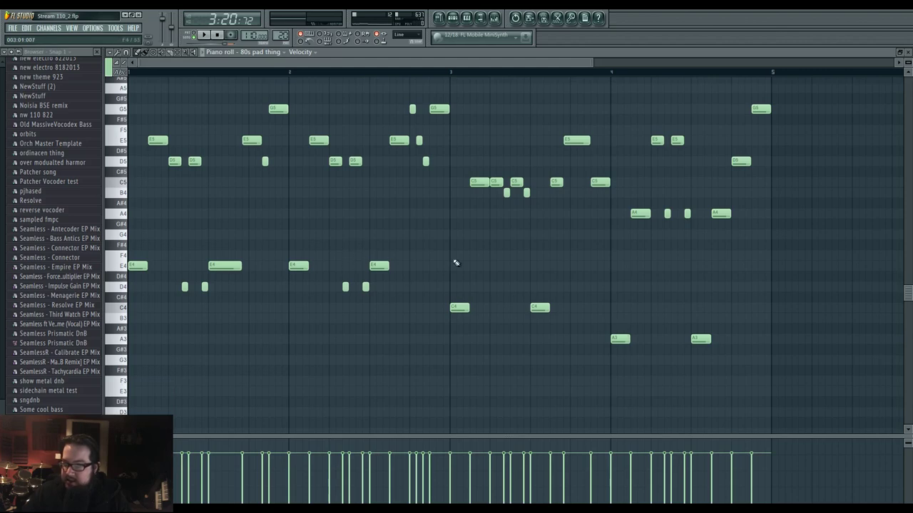
scroll(434, 262, "up", 2)
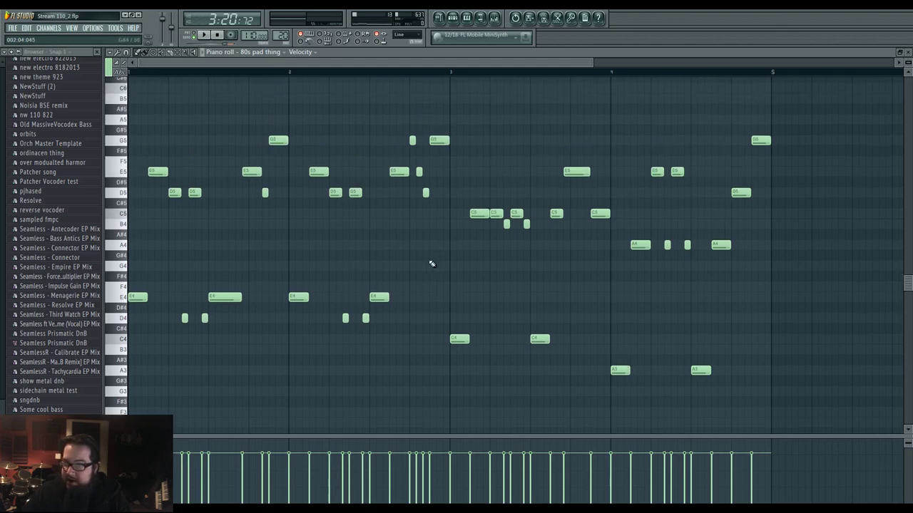
scroll(431, 263, "up", 2)
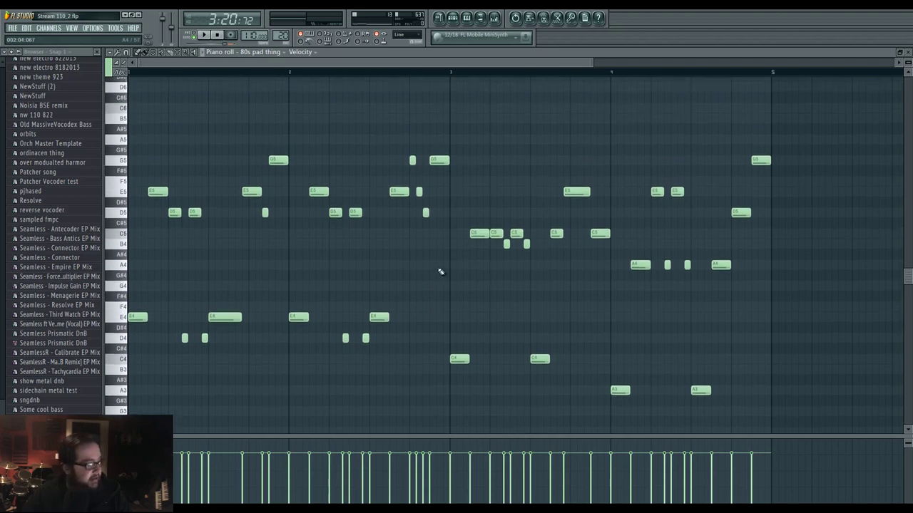
- Play the song from bar 93 and follow it in the playlist through the Merged clips section
key("space")
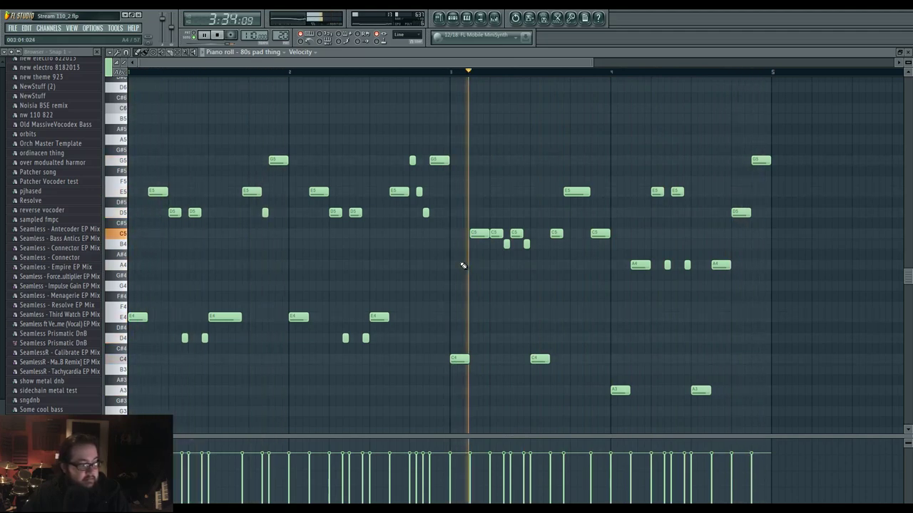
left_click(438, 22)
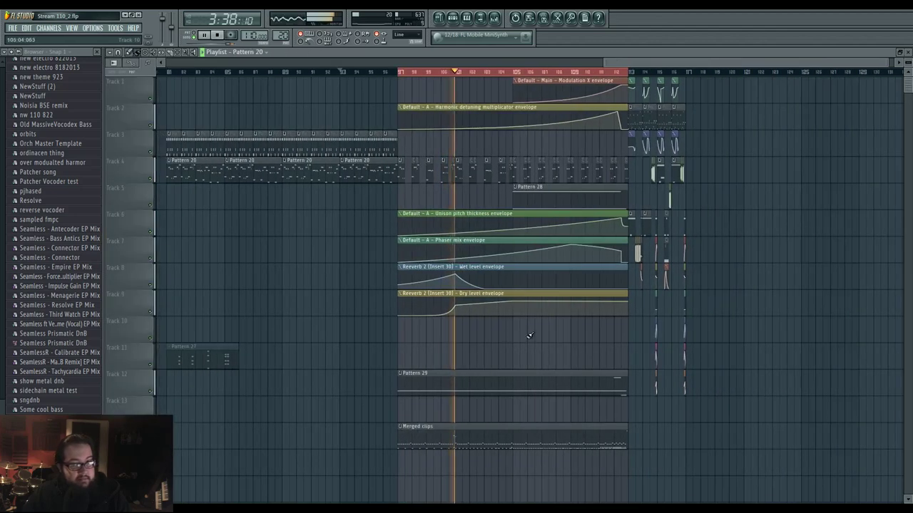
mouse_move(524, 336)
left_mouse_down()
mouse_move(460, 337)
mouse_move(450, 319)
left_mouse_up()
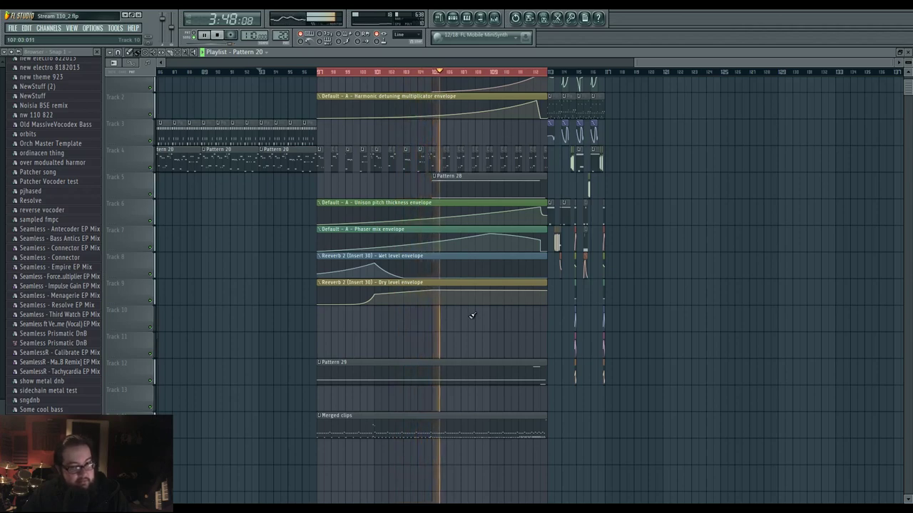
mouse_move(473, 316)
left_mouse_down()
mouse_move(448, 321)
mouse_move(448, 334)
left_mouse_up()
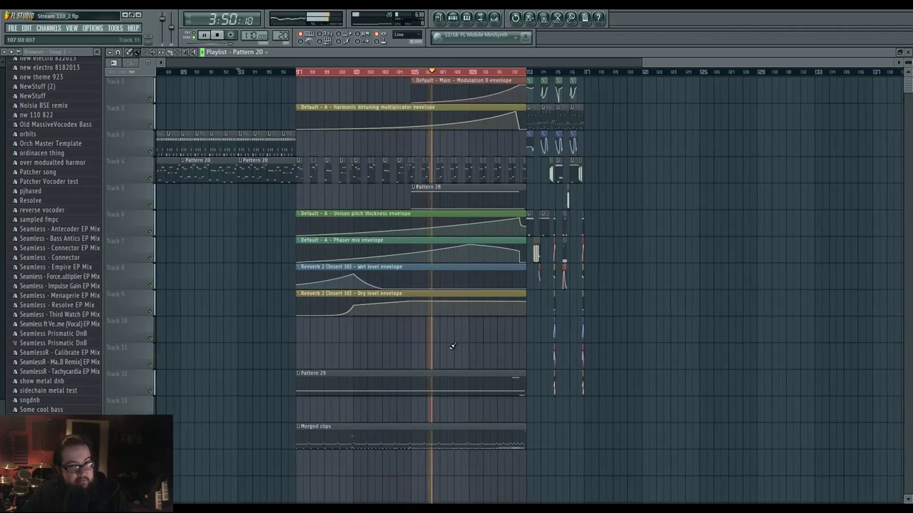
- Raise the volume of mixer track Insert 29 slightly while the song plays
key("F9")
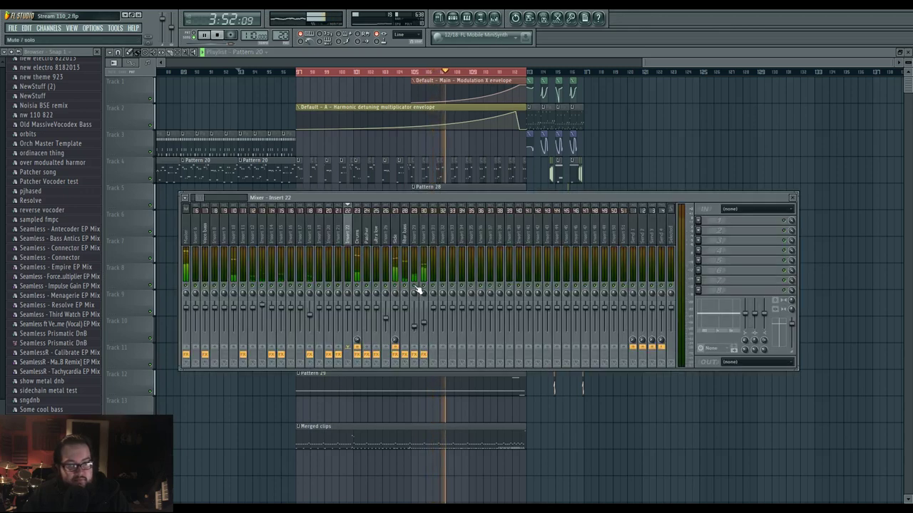
left_click(415, 328)
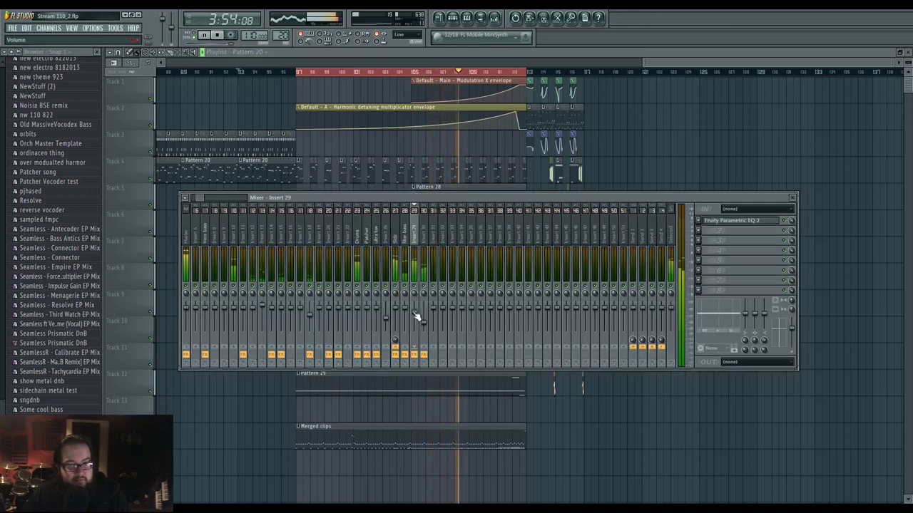
left_click_drag(415, 325, 415, 326)
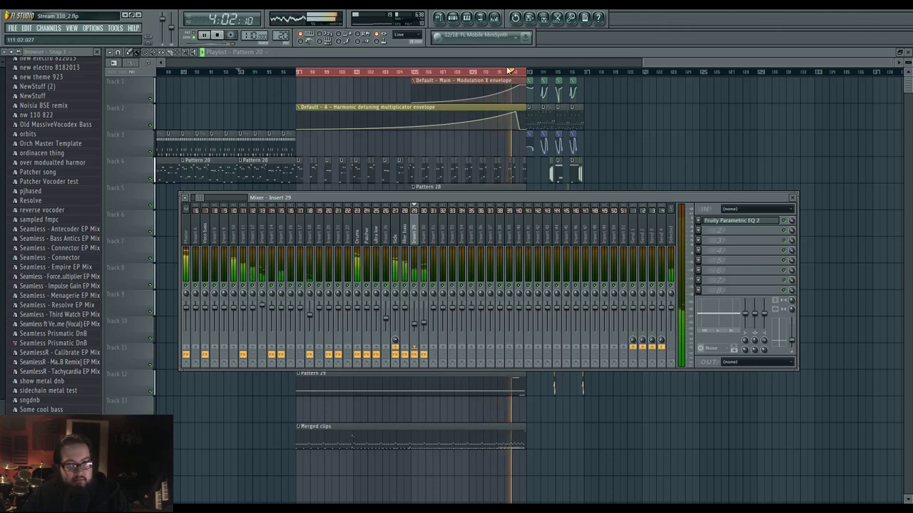
key("F9")
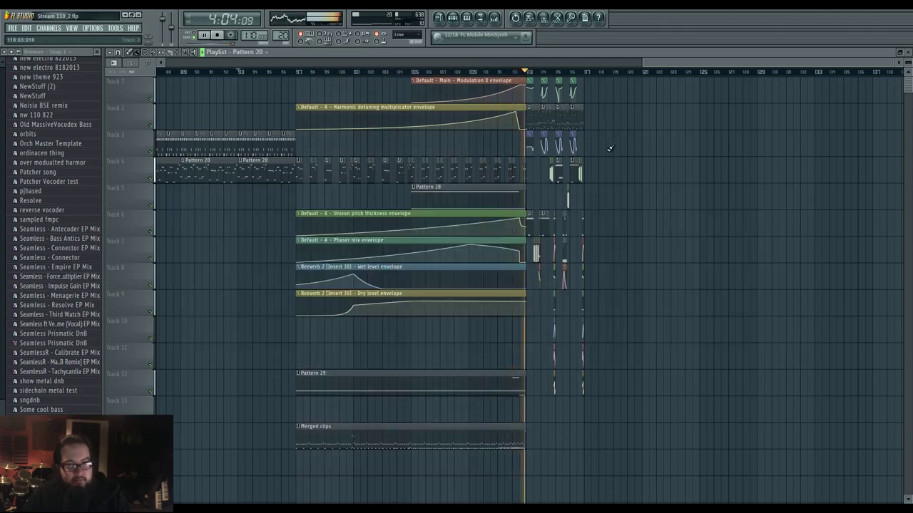
- Play the end of the Merged clips section from bar 109 into the section starting at bar 113
key("space")
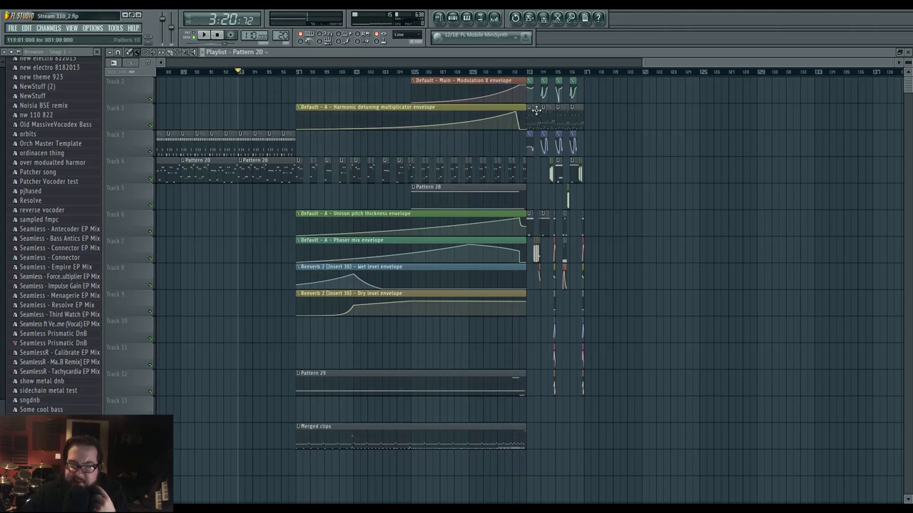
left_click(498, 73)
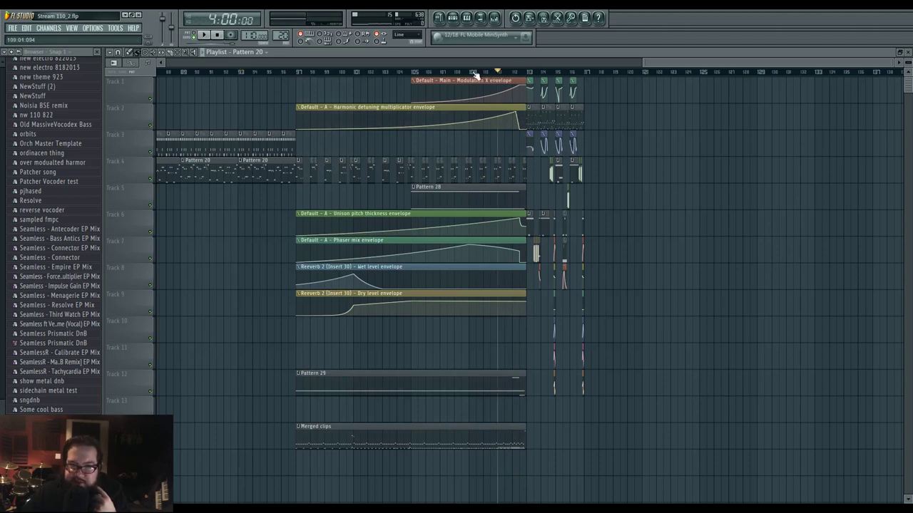
key("space")
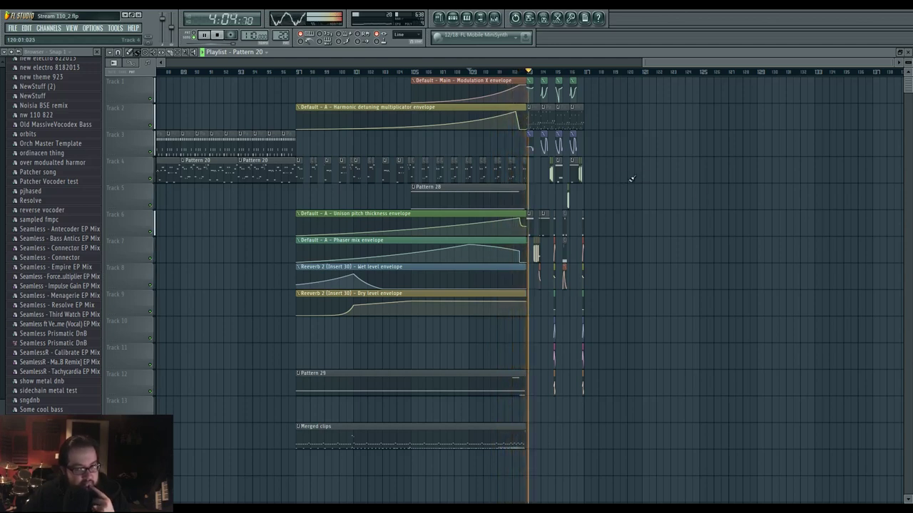
key("space")
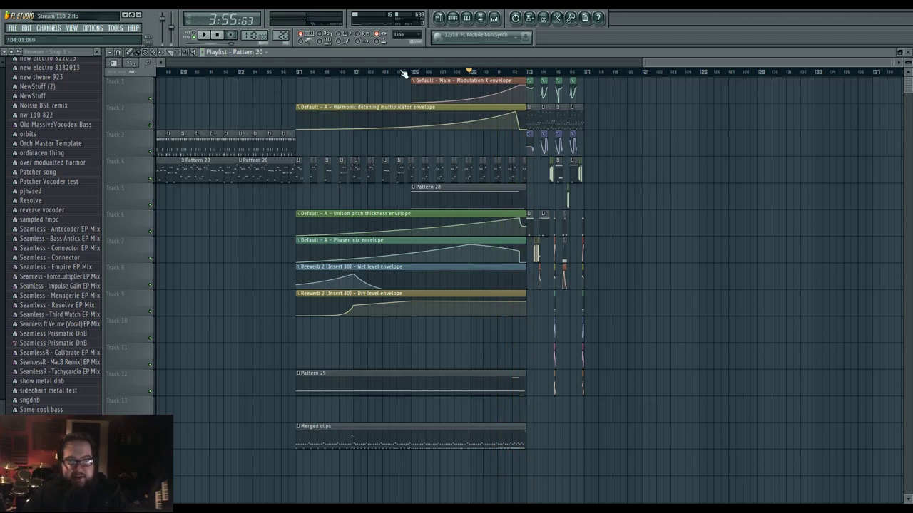
- Play the arrangement from bar 97 through its final clips and move the song position to bar 113
key("space")
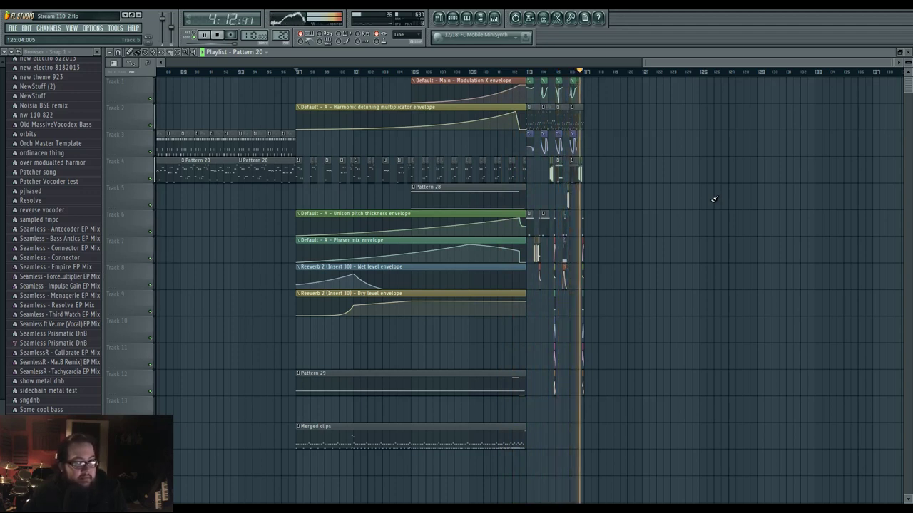
key("space")
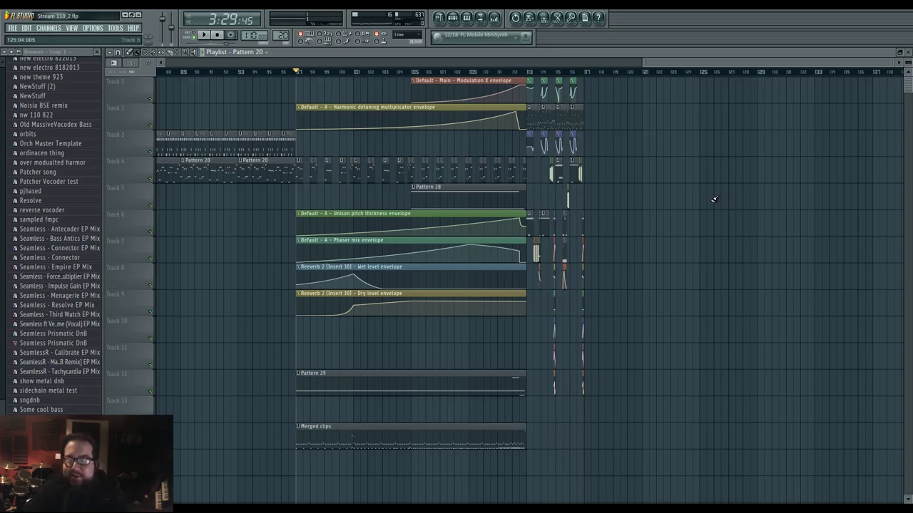
left_click(528, 73)
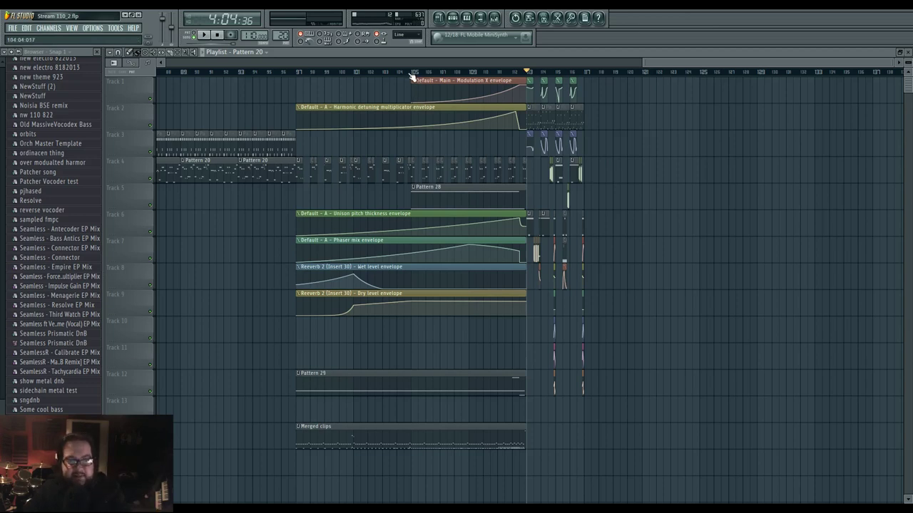
left_click(491, 71)
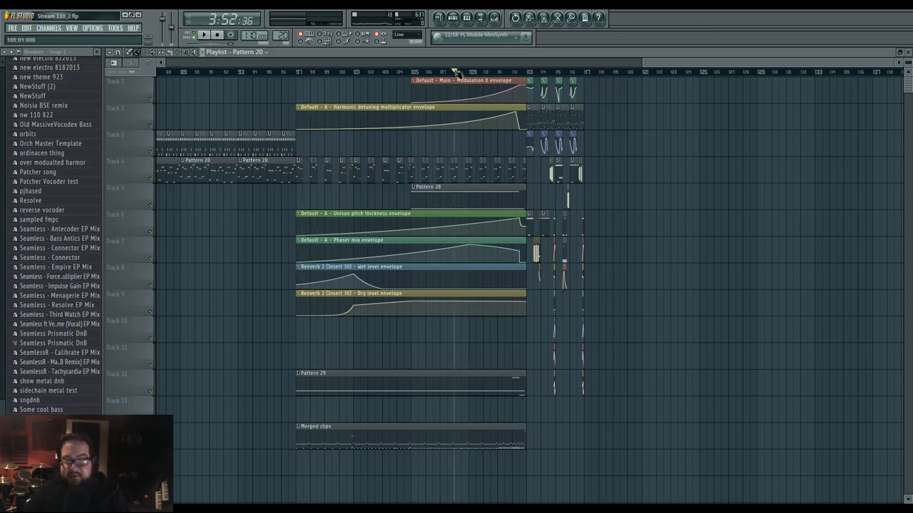
left_click_drag(455, 73, 527, 75)
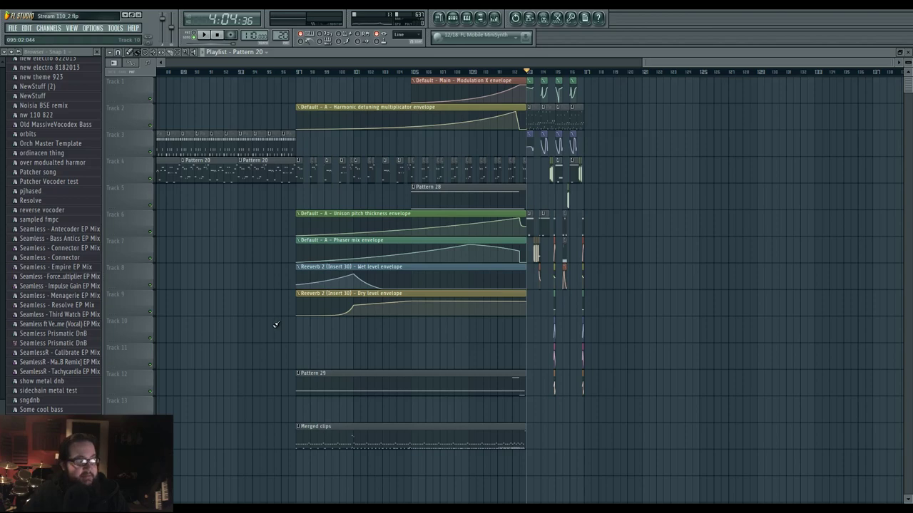
- Set the song position to bar 81 and play Pattern 20's 80s pad thing notes in the piano roll
scroll(276, 326, "left", 5)
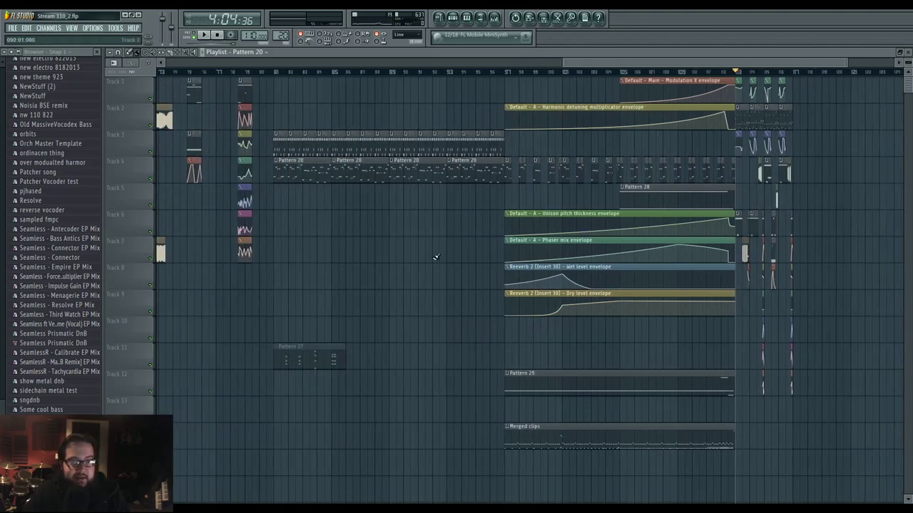
left_click(275, 72)
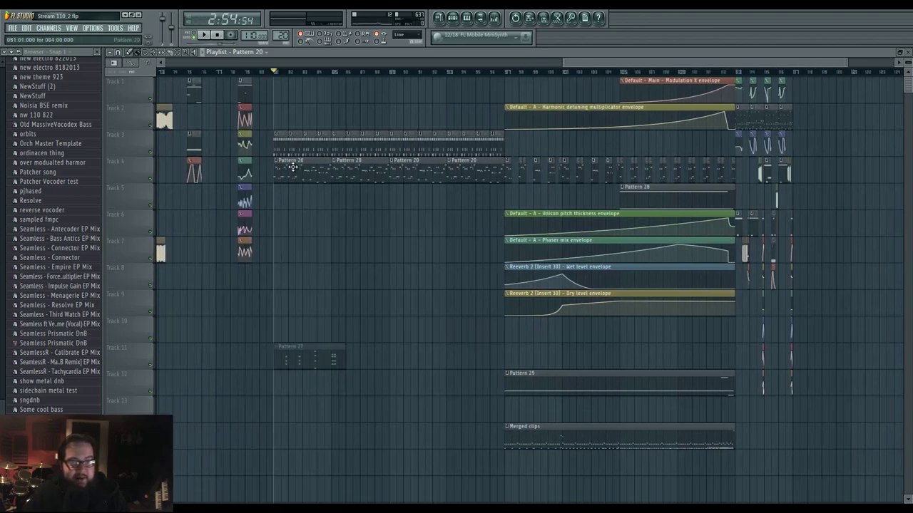
double_click(295, 170)
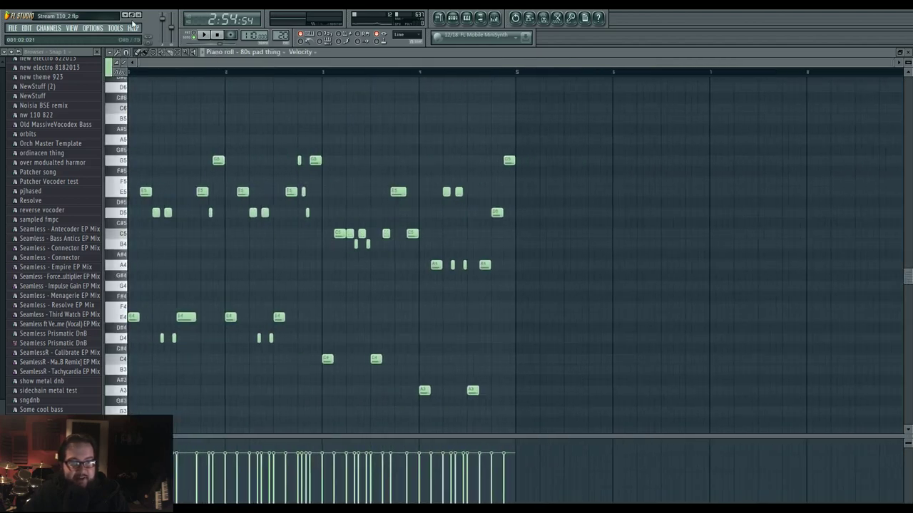
left_click(202, 35)
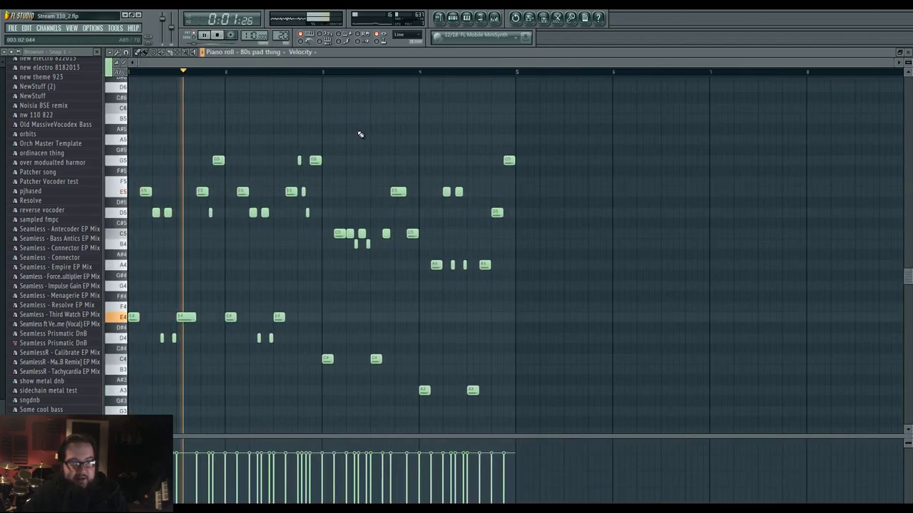
left_click(466, 20)
left_click(454, 20)
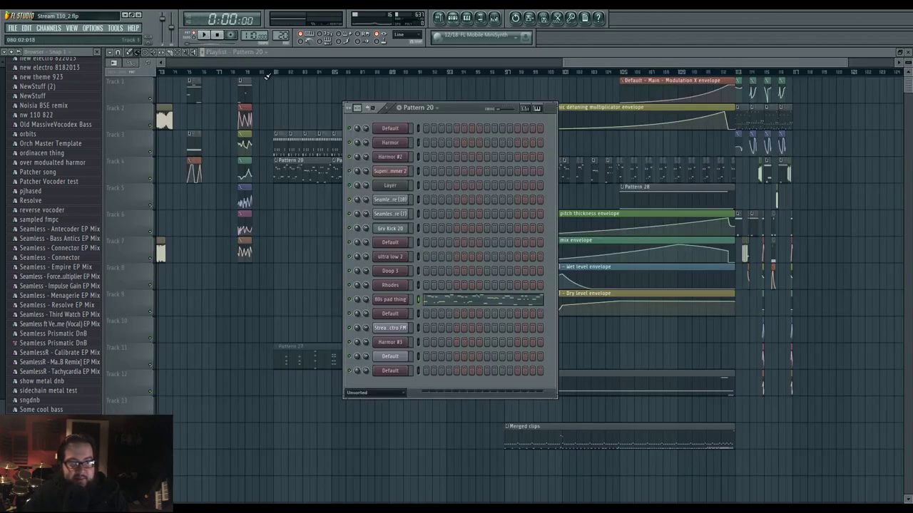
- Open the Rhodes notes of the muted Pattern 27 clip at bar 81 and play that pattern on its own
left_click_drag(272, 63, 698, 60)
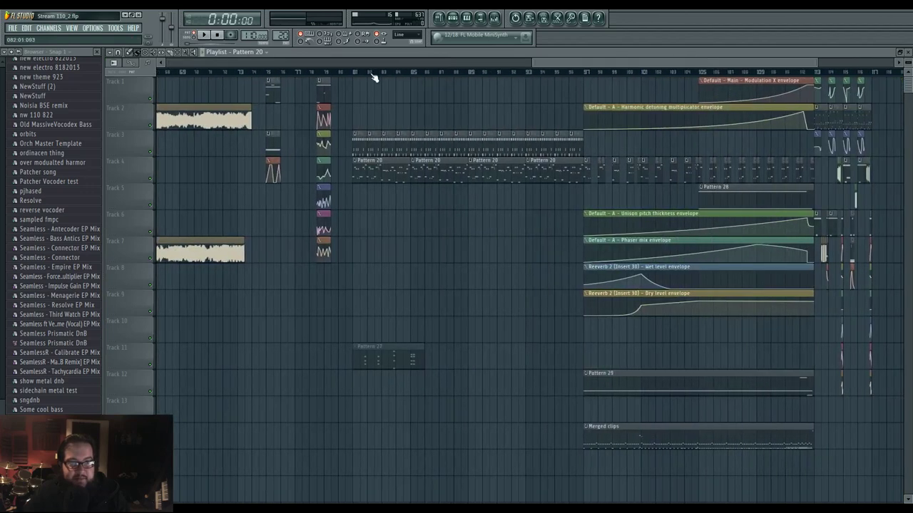
left_click(359, 75)
left_click(456, 19)
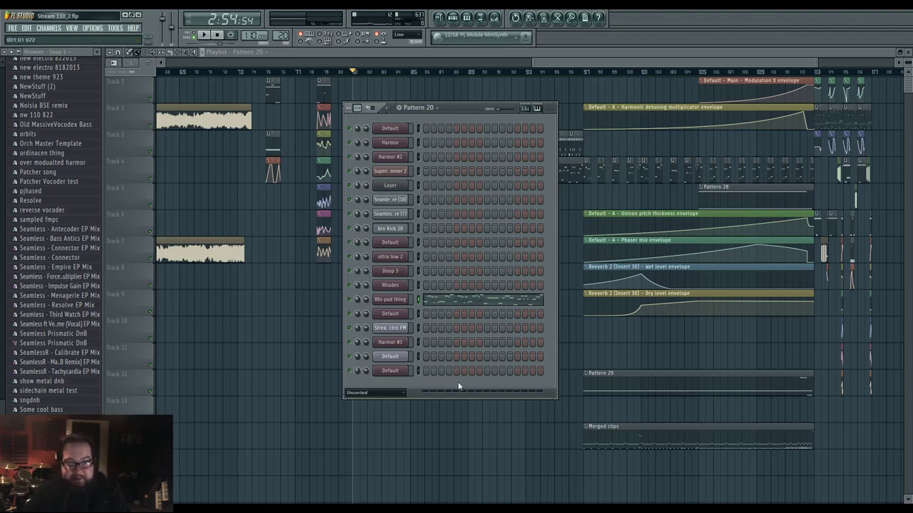
right_click(319, 354)
double_click(380, 353)
scroll(393, 357, "down", 3)
scroll(421, 339, "up", 2)
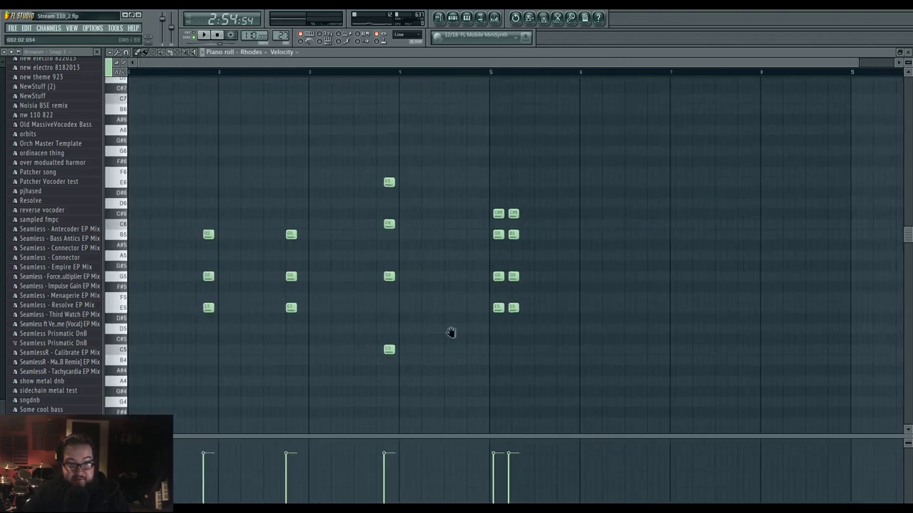
left_click_drag(240, 364, 407, 371)
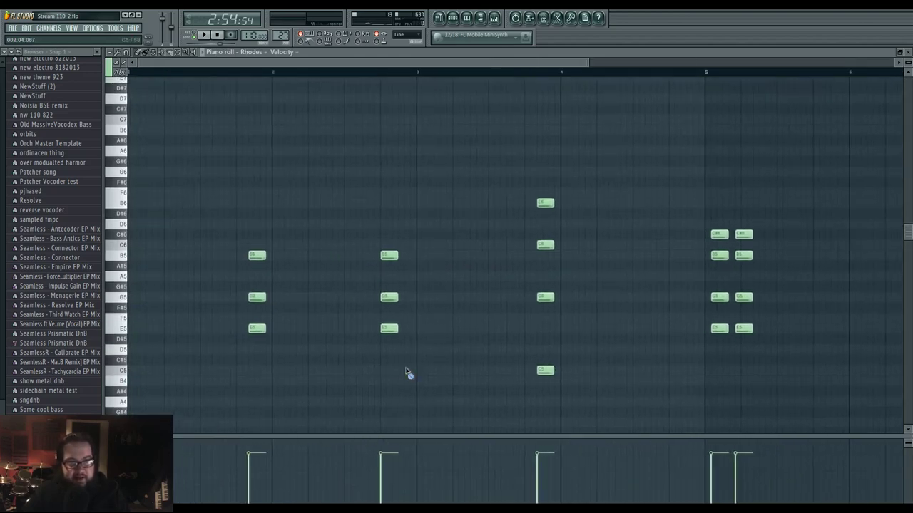
left_click(204, 36)
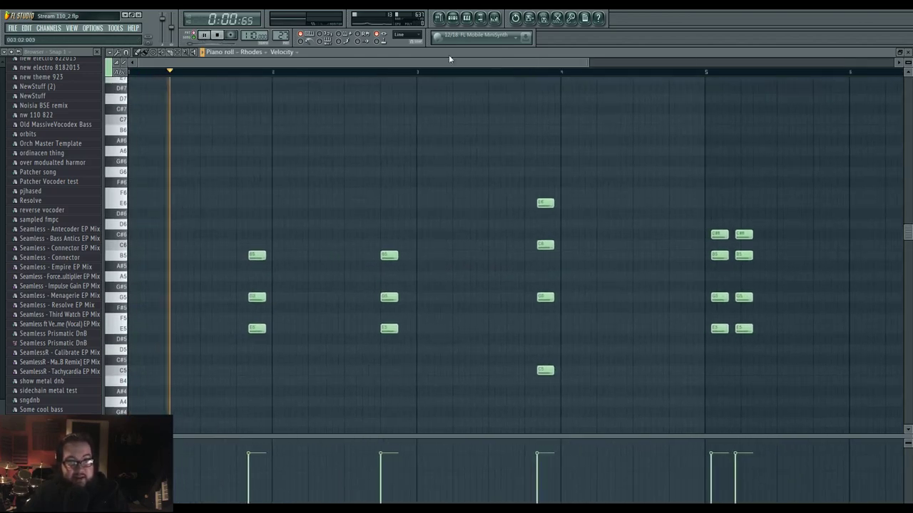
- Stop playback, open the Rhodes channel's Harmor and route the channel to mixer track Insert 31
key("F6")
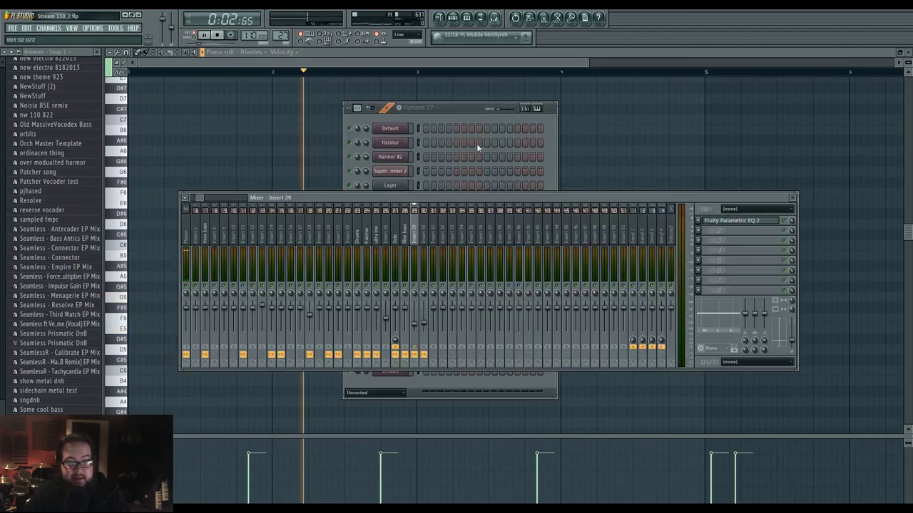
key("F9")
key("space")
key("F6")
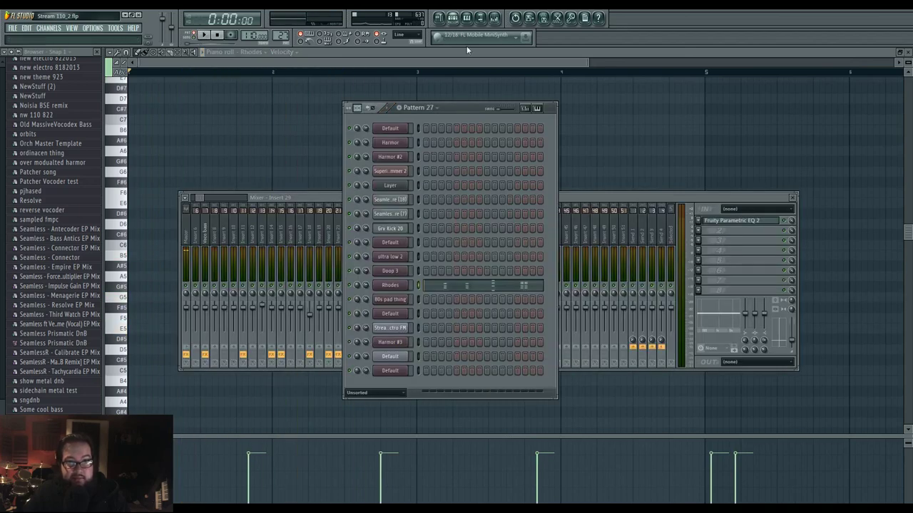
left_click(398, 286)
left_click_drag(477, 121, 467, 347)
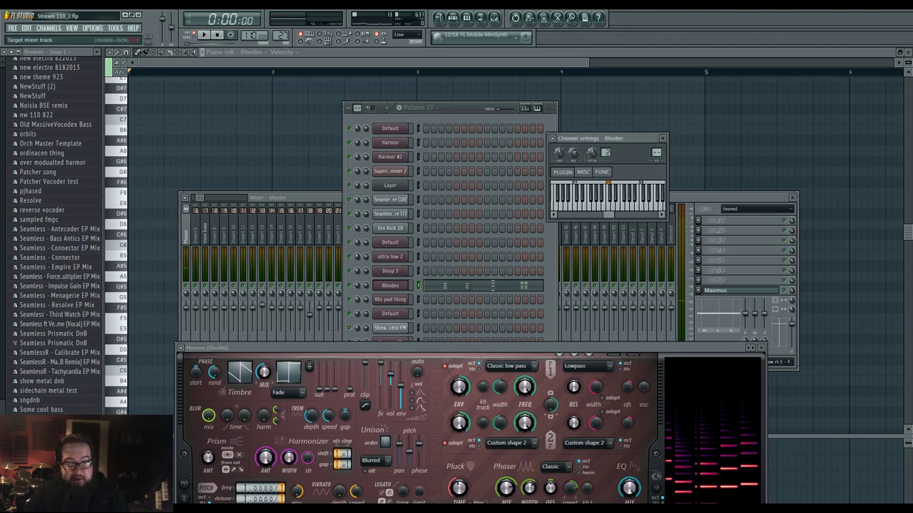
left_click_drag(656, 153, 656, 129)
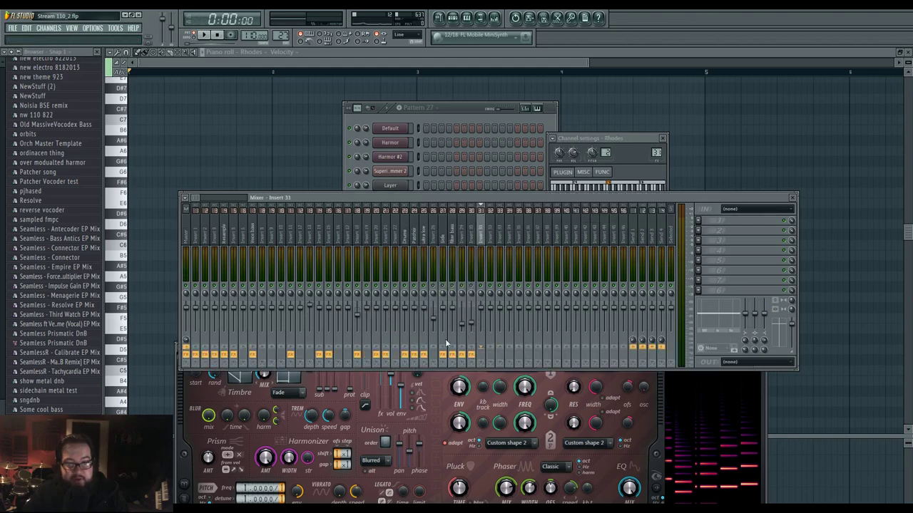
left_click(191, 392)
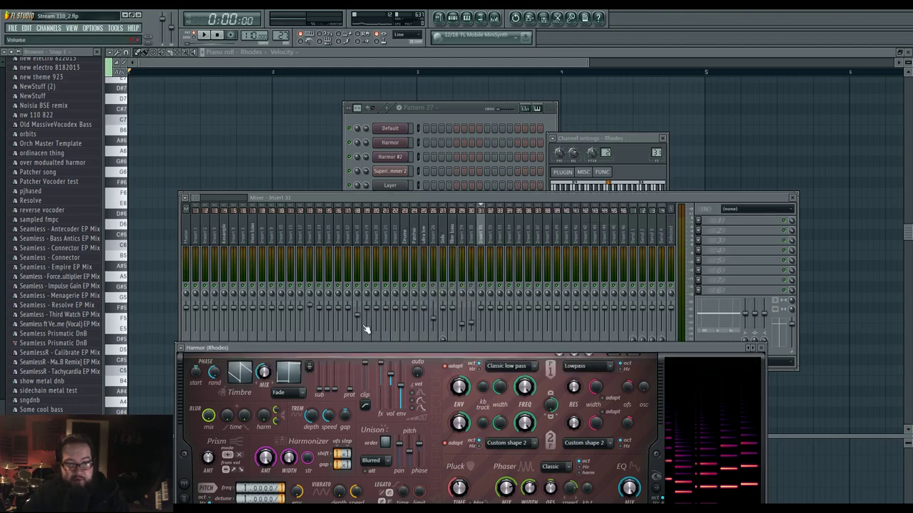
left_click_drag(365, 349, 366, 106)
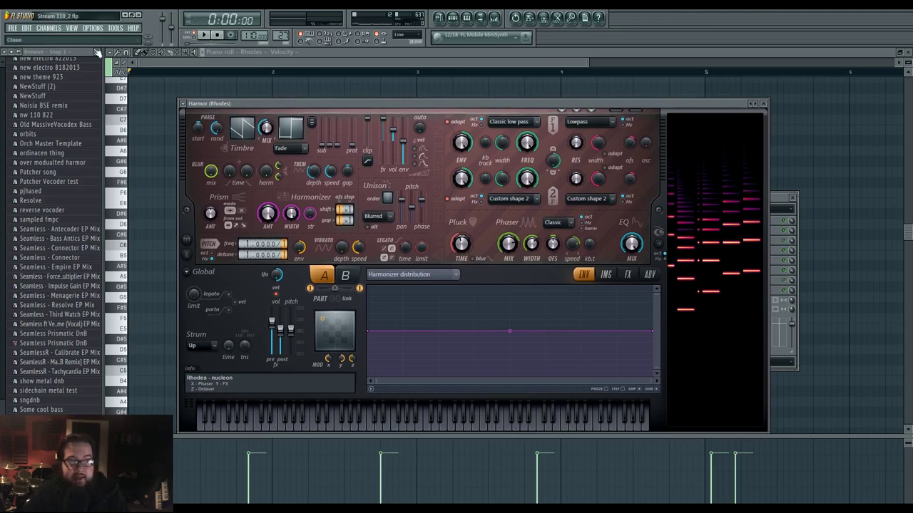
- Look into the browser's Backup folder, then collapse it along with the Projects and Current project folders
left_click_drag(4, 74, 4, 56)
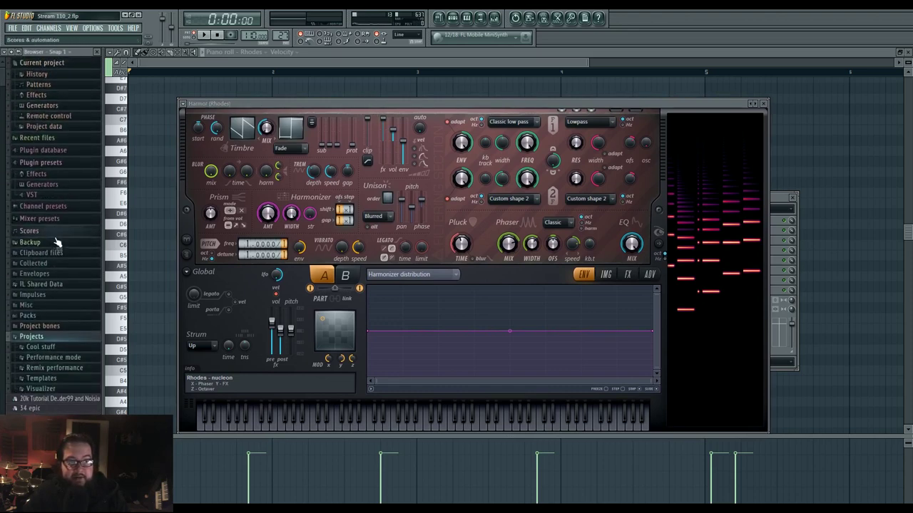
left_click(55, 230)
scroll(53, 129, "up", 2)
left_click(63, 120)
left_click(67, 134)
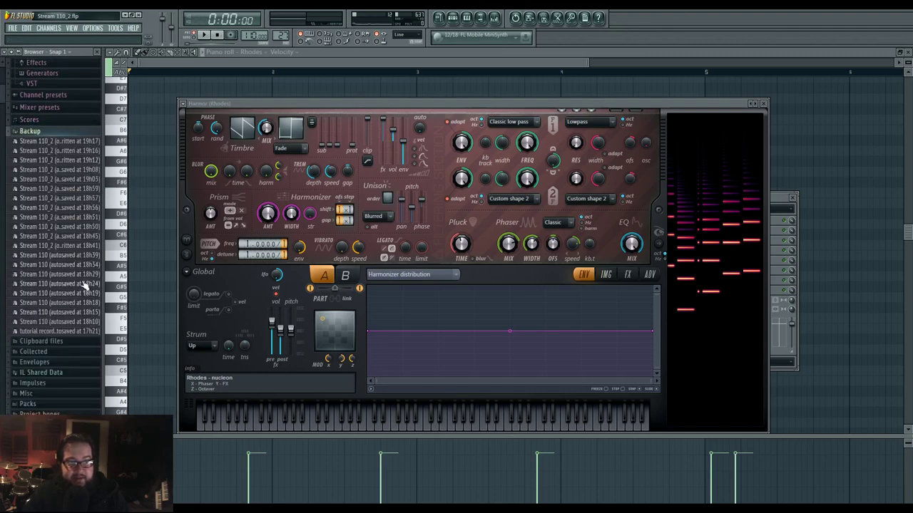
left_click(85, 134)
scroll(80, 153, "up", 2)
left_click(51, 284)
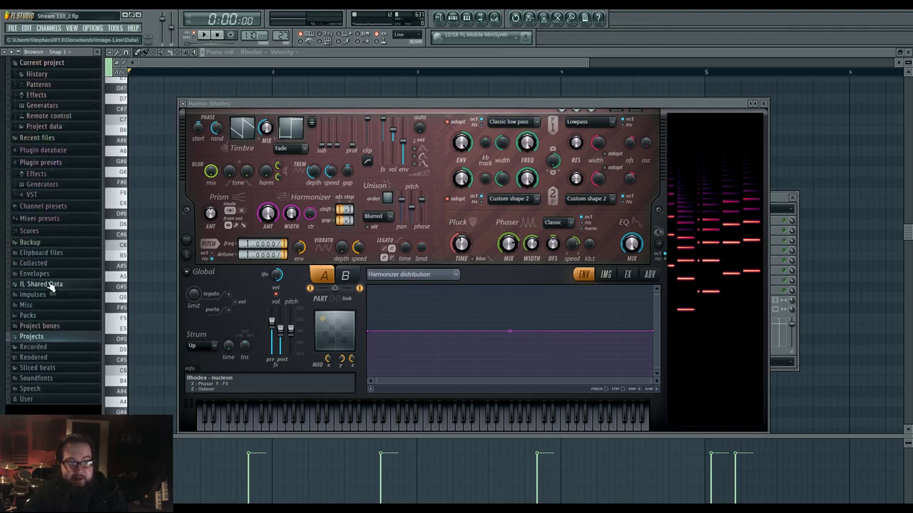
left_click(74, 66)
left_click(74, 65)
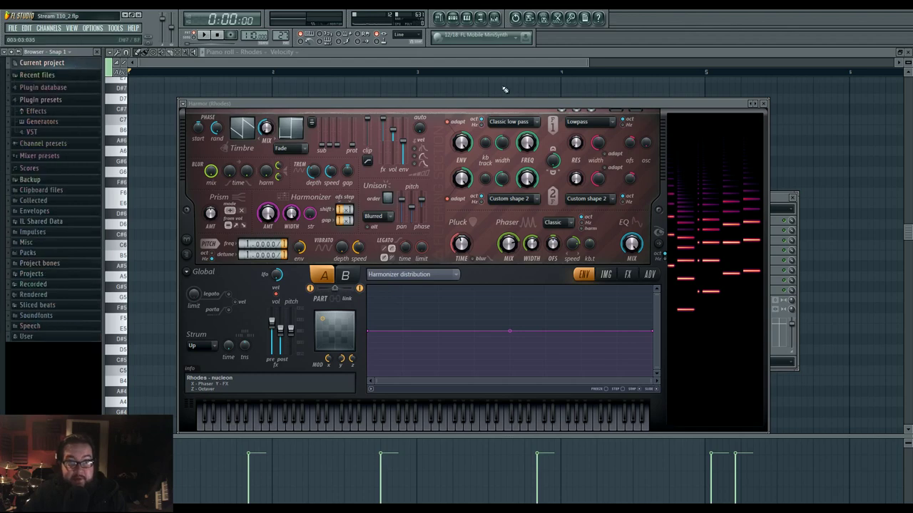
- Load the Default preset into the Rhodes channel's Harmor and show its effects page
left_click(452, 18)
left_click(399, 287)
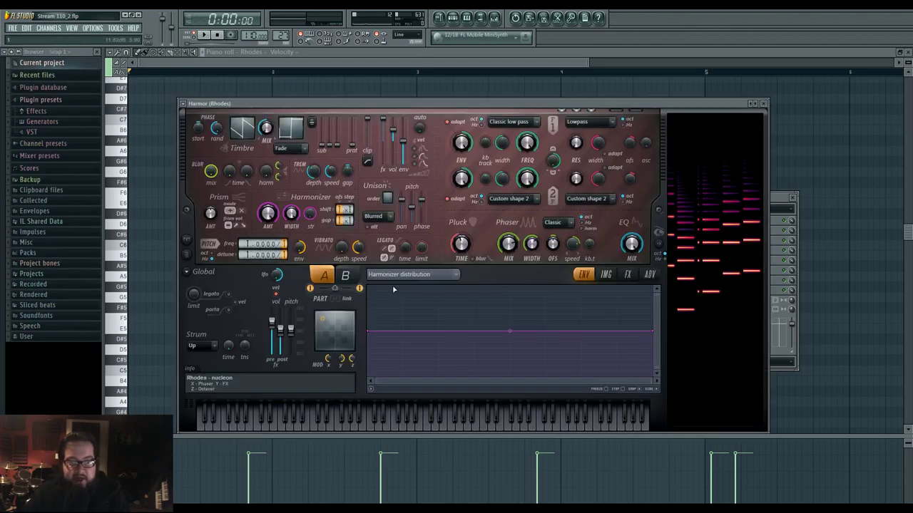
left_click(183, 105)
mouse_move(198, 129)
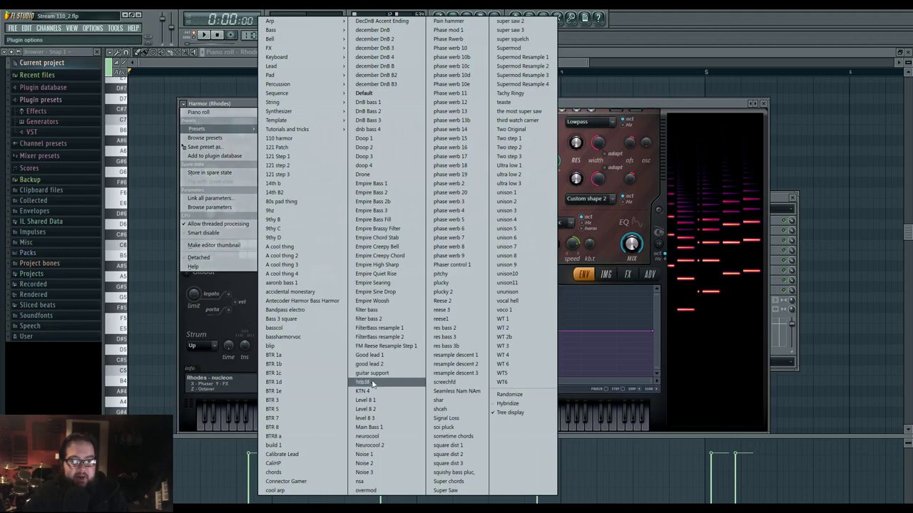
left_click(402, 94)
left_click_drag(371, 106, 364, 100)
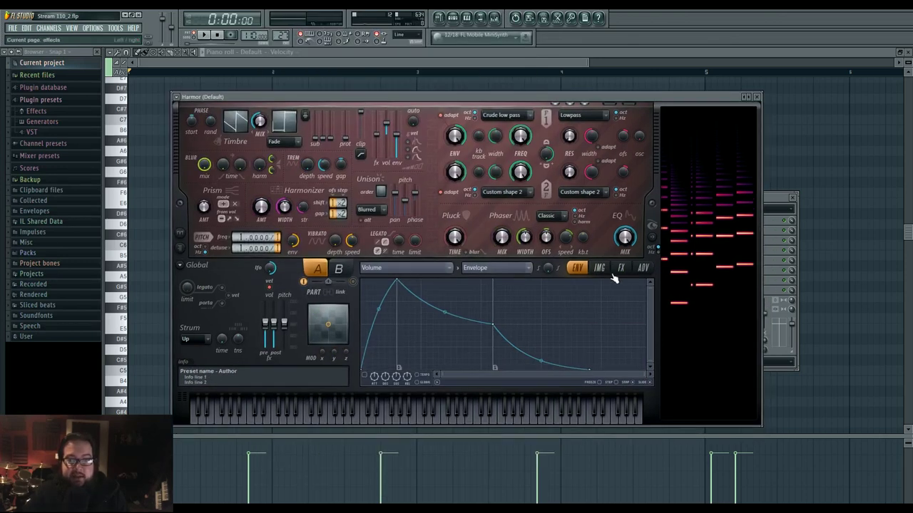
mouse_move(638, 100)
left_mouse_down()
mouse_move(660, 101)
mouse_move(644, 97)
left_mouse_up()
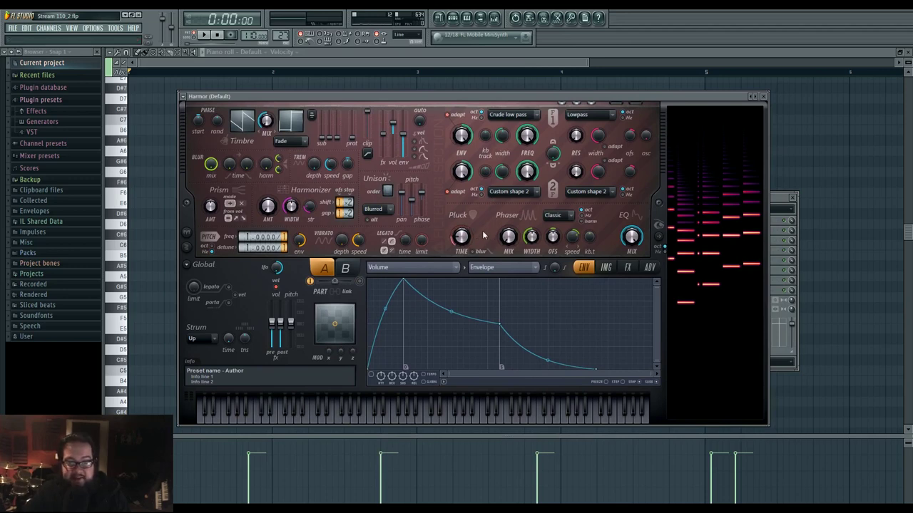
left_click(606, 270)
left_click(627, 268)
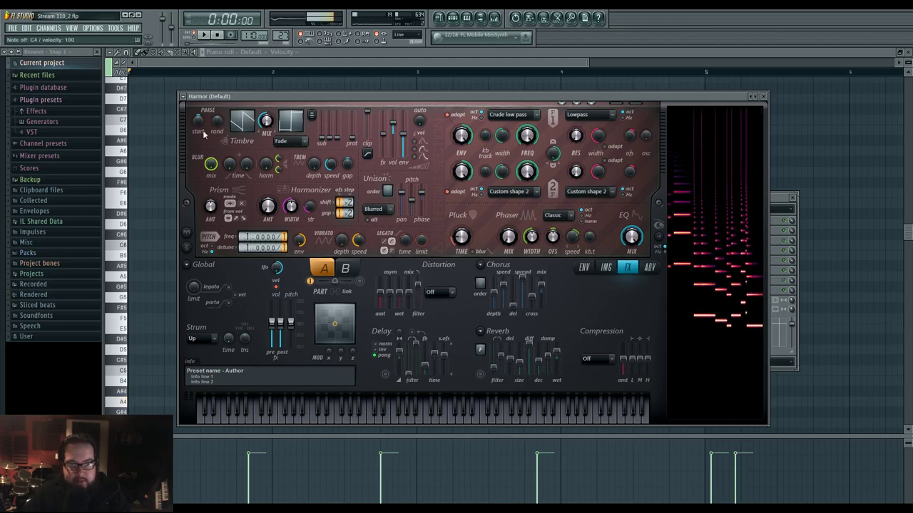
- Load the Super chords preset into Harmor and return to the chord notes in the piano roll
left_click(183, 96)
mouse_move(191, 123)
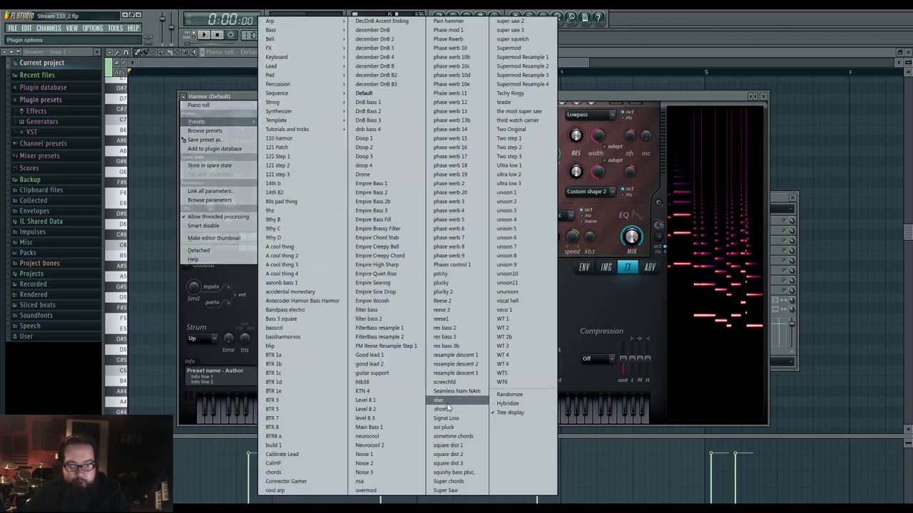
left_click(457, 482)
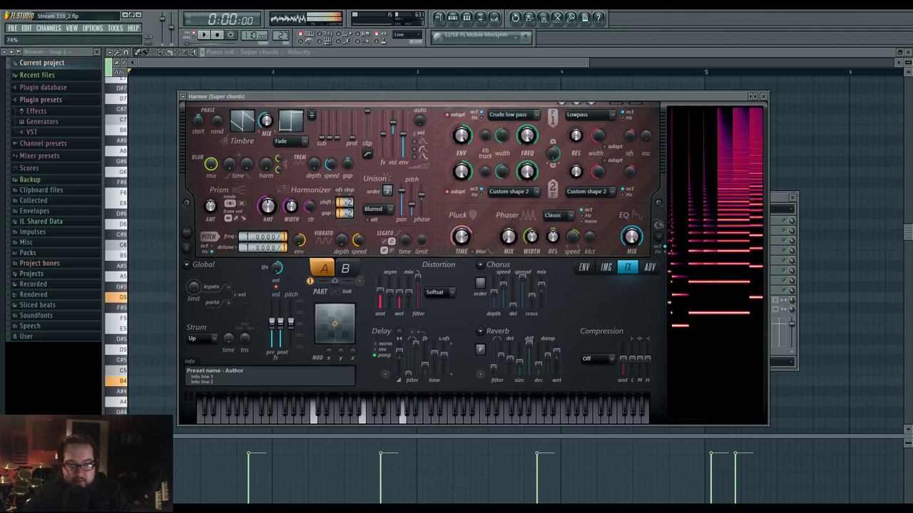
left_click(173, 165)
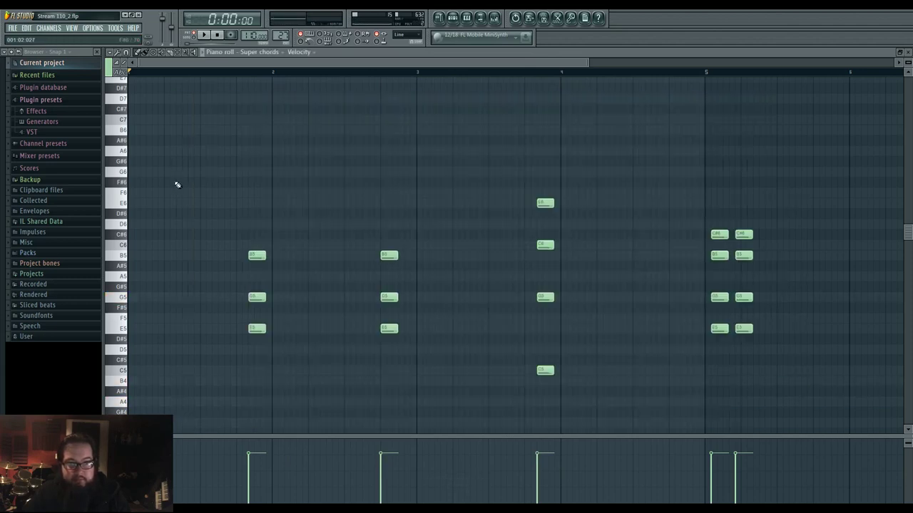
- Play Pattern 27 with the Super chords sound, skipping ahead to the chords near bars 4 and 5
key("space")
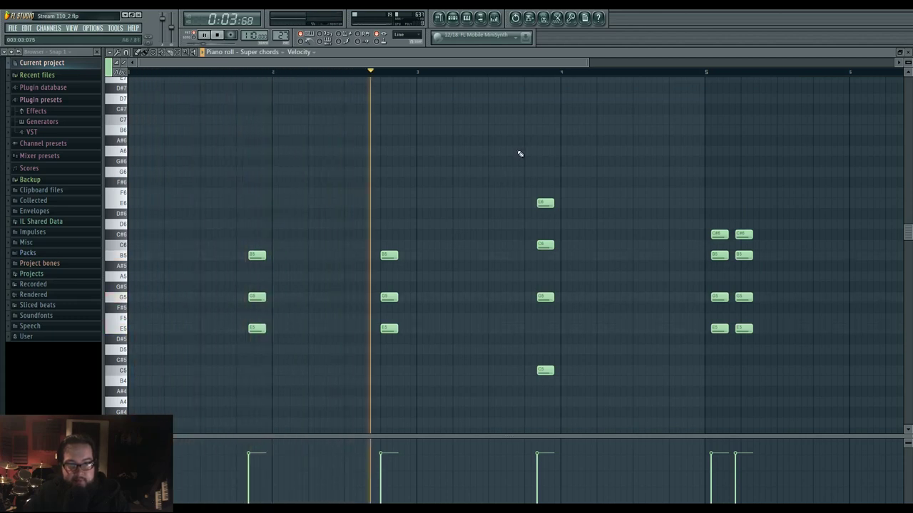
left_click(527, 74)
left_click(706, 73)
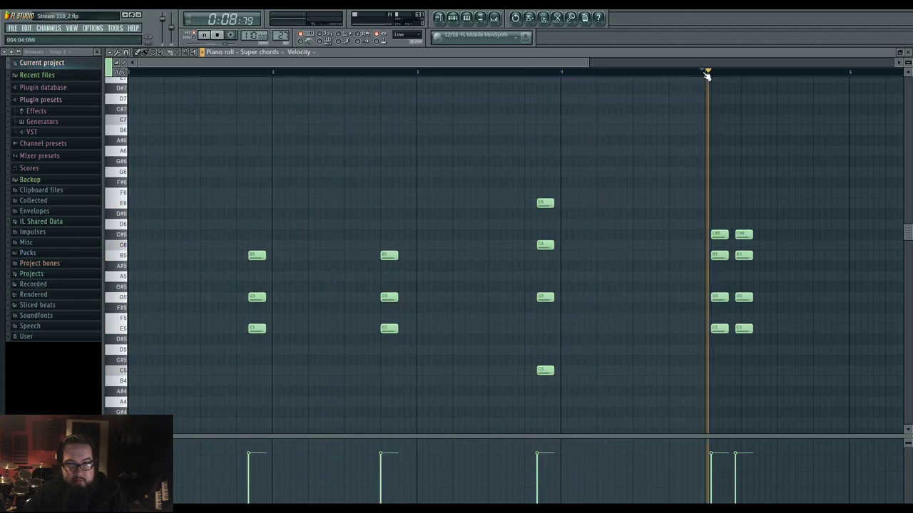
key("space")
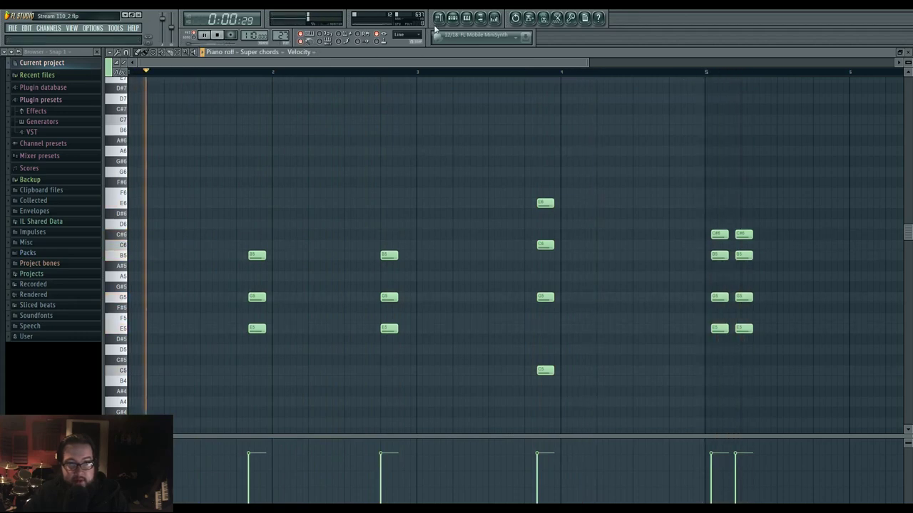
- Place the Pattern 27 clip unmuted on Track 5 at bar 81 and select bars 81 to 85 in the playlist
key("F5")
scroll(390, 280, "up", 3)
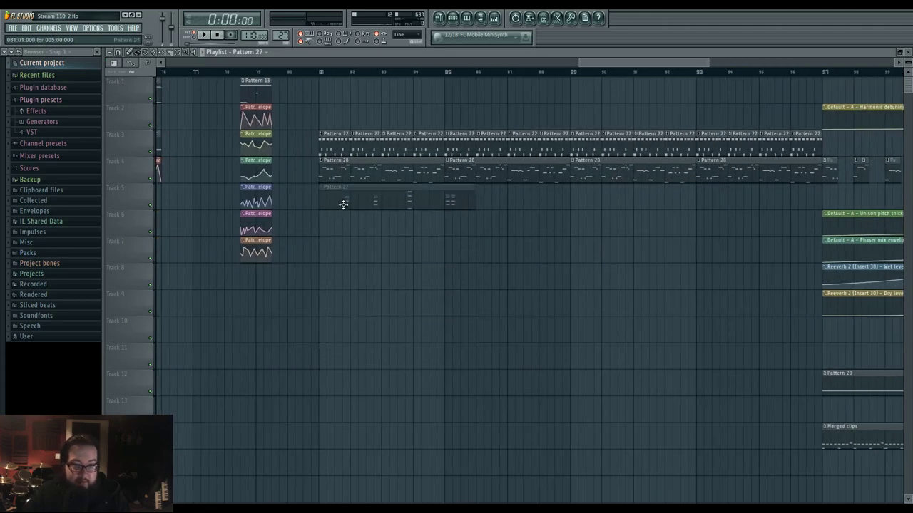
left_click(343, 204)
left_click_drag(319, 74, 444, 75)
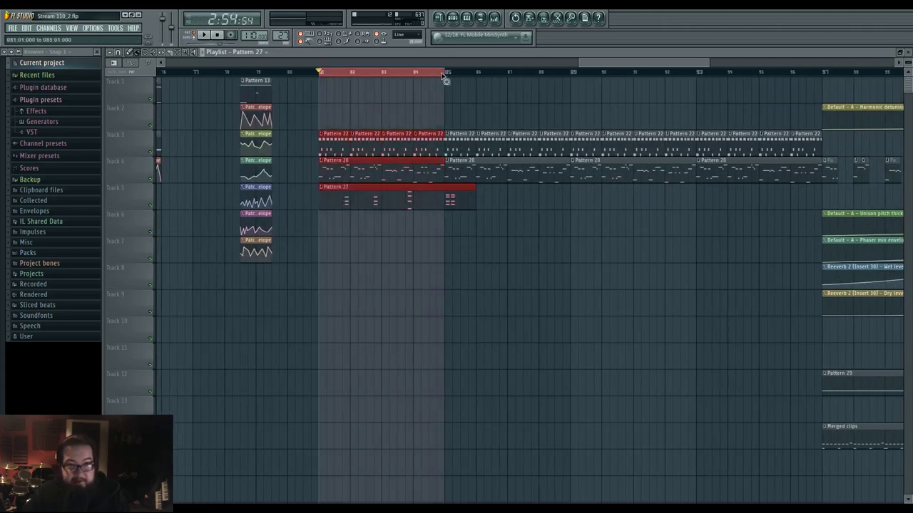
- Delete the two chords at the start of bar 5 in Pattern 27 and play the selected song section
double_click(417, 194)
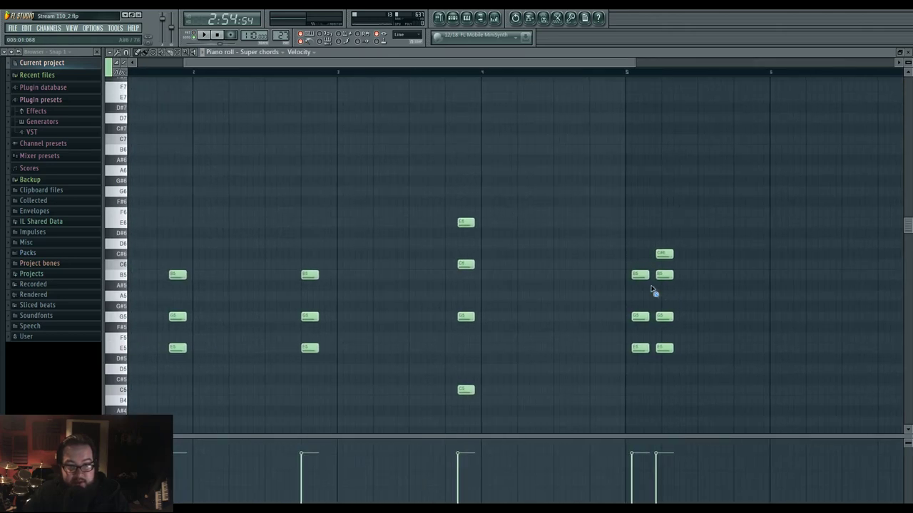
right_click(664, 348)
key("space")
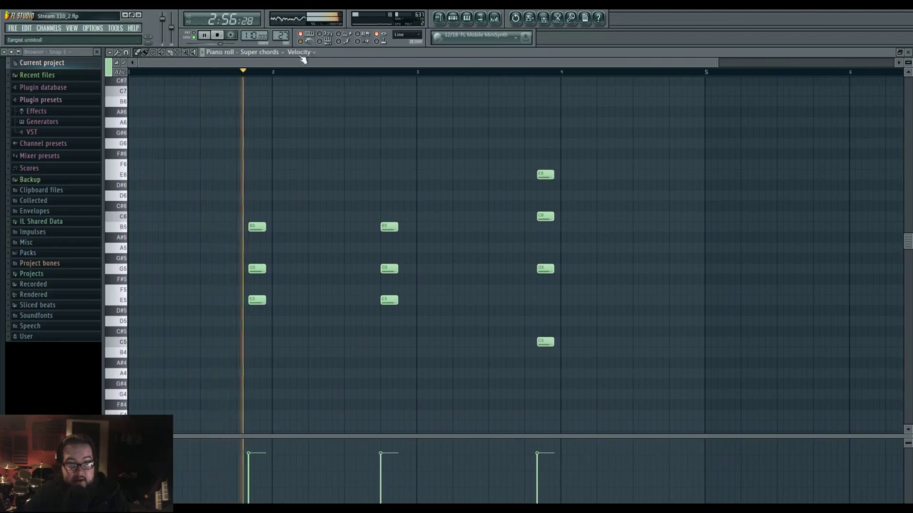
- Move the first E5, G5 and B5 chord in Pattern 27 earlier, near the start of bar 1, and play it
key("space")
left_click_drag(236, 216, 155, 303)
key("space")
key("space")
key("space")
key("space")
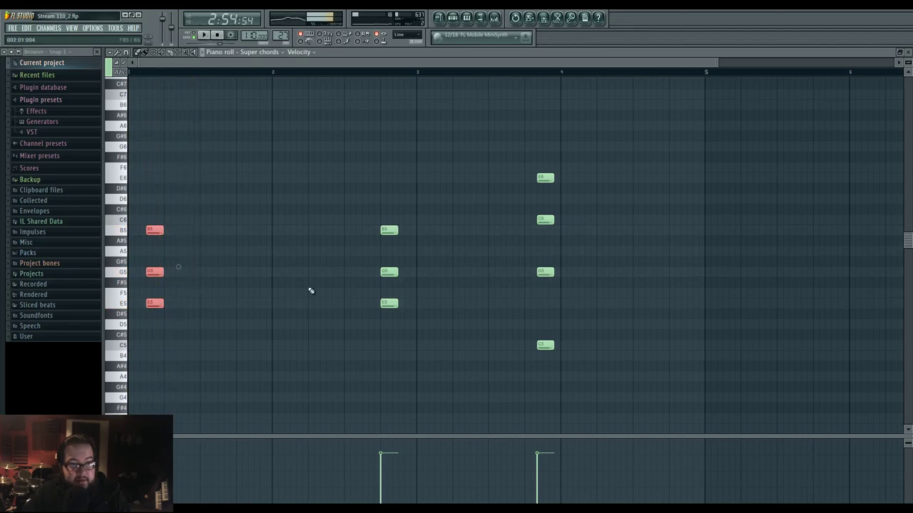
- Open the Super chords Harmor, bring up its mixer track Insert 31 and play the selected song section
left_click(452, 18)
left_click(391, 283)
left_click_drag(493, 100, 491, 272)
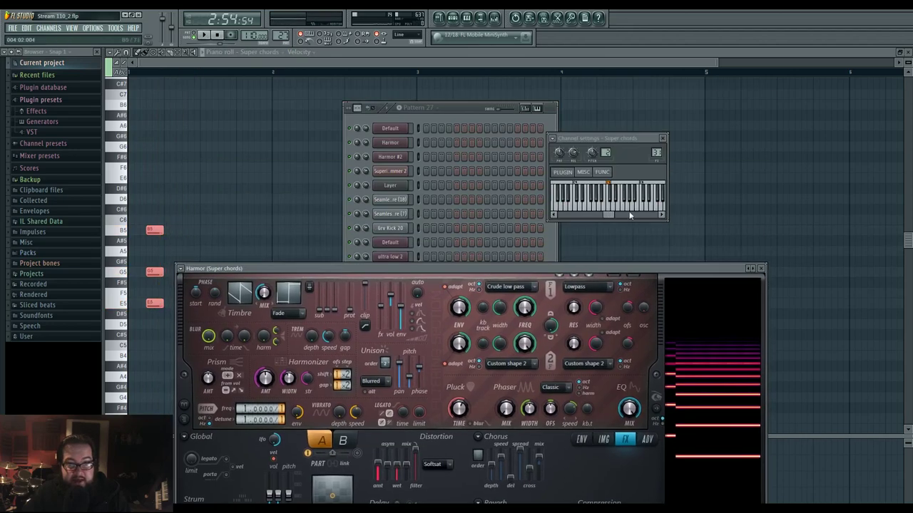
double_click(657, 152)
key("space")
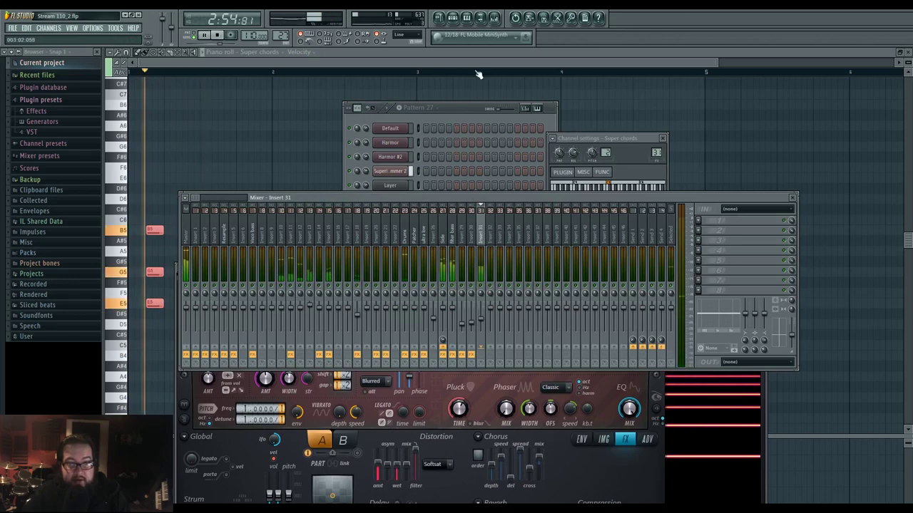
- Open the 80s pad thing Harmor and adjust its unison pitch thickness, distortion amount and harmonic protection during playback
left_click(453, 22)
left_click(396, 171)
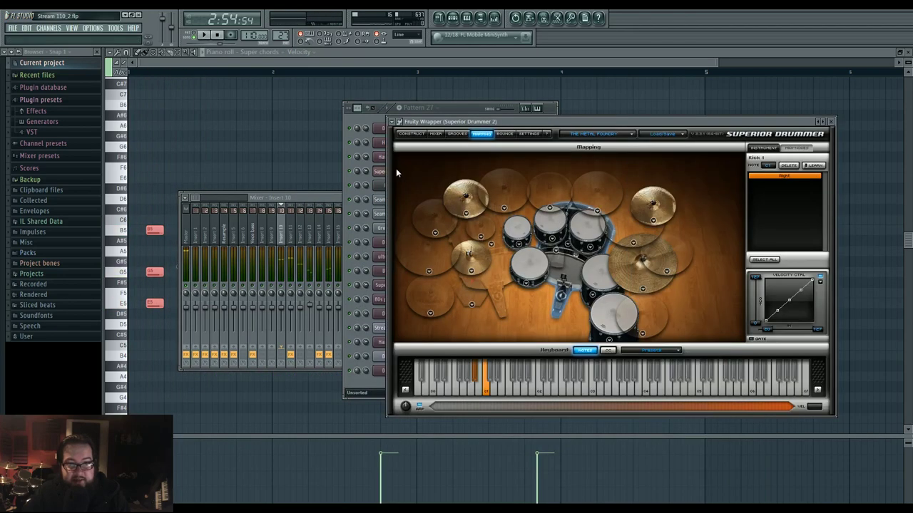
left_click(467, 112)
left_click(405, 300)
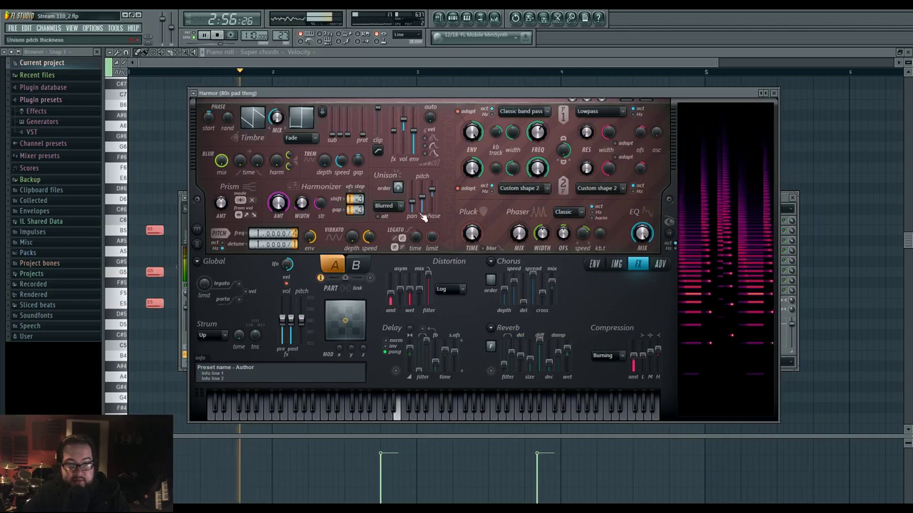
left_click_drag(421, 217, 419, 195)
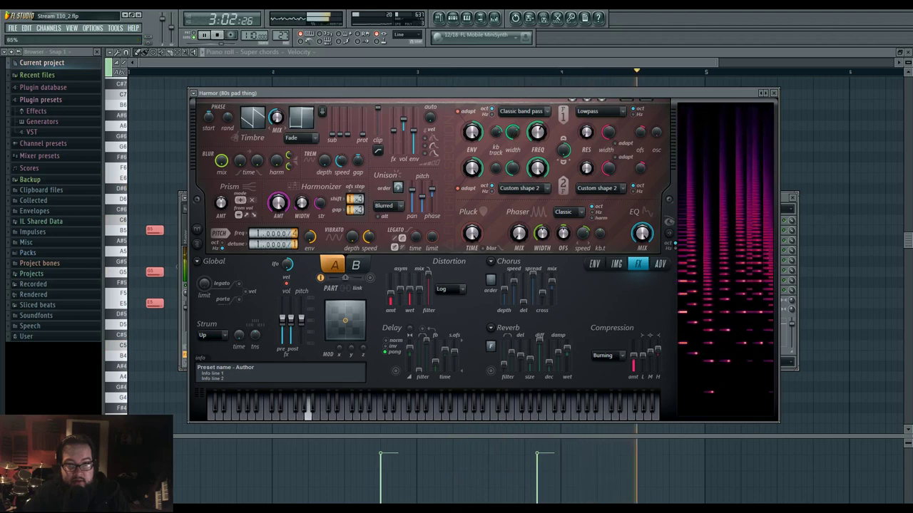
left_click_drag(390, 294, 390, 291)
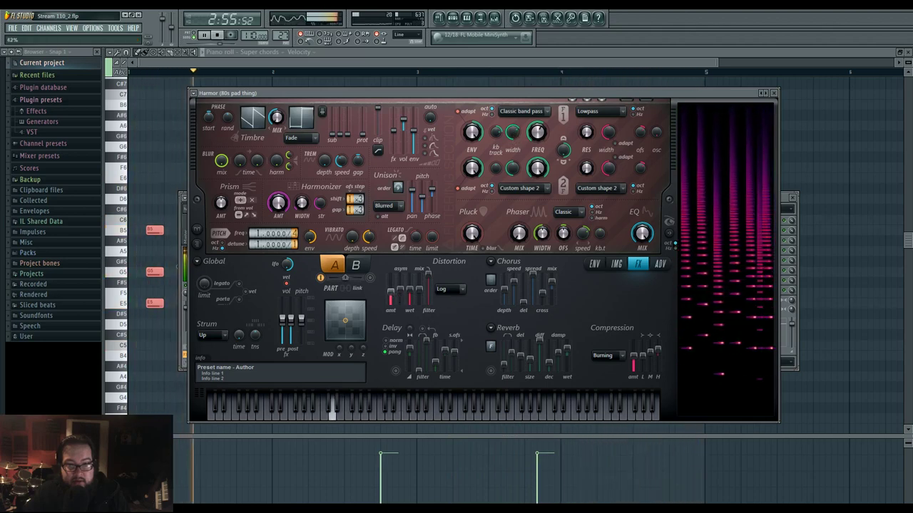
left_click_drag(363, 135, 363, 131)
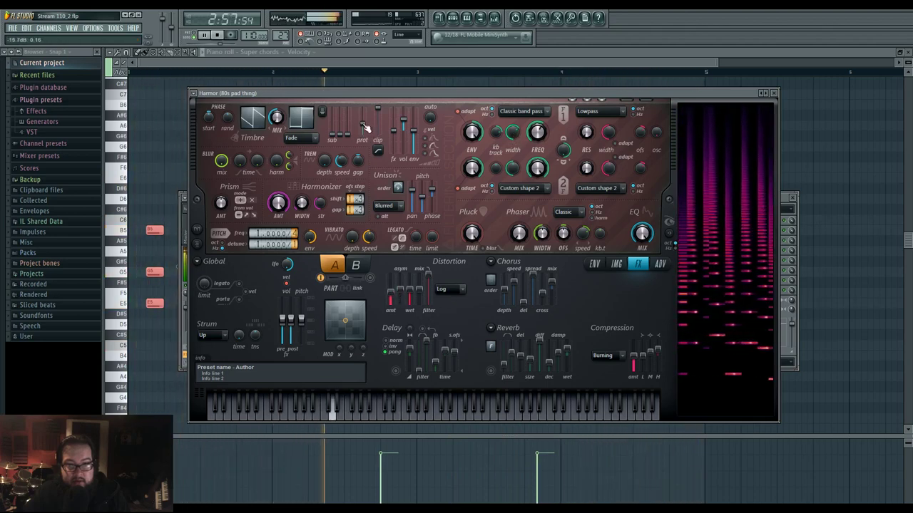
- Reshape the pad's Harmonic protection curve into a longer, rounder fall and adjust its pluck decay time
left_click(595, 264)
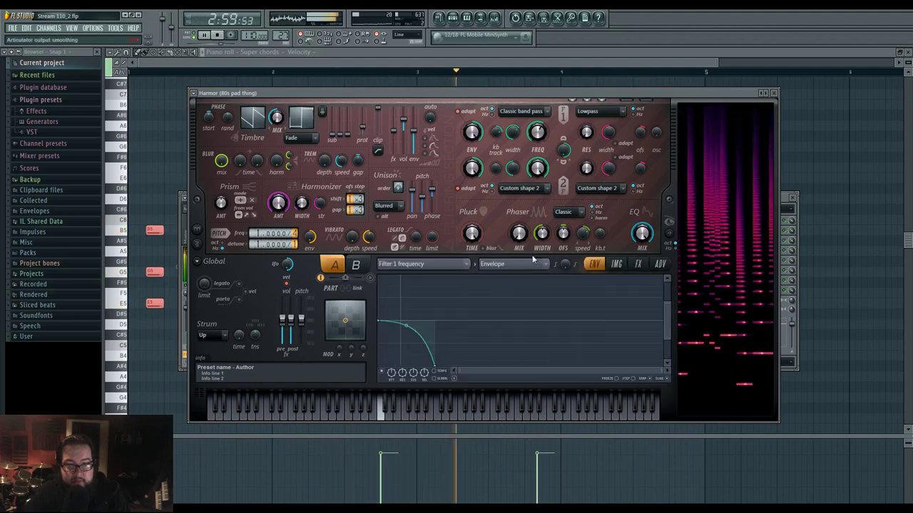
left_click(435, 264)
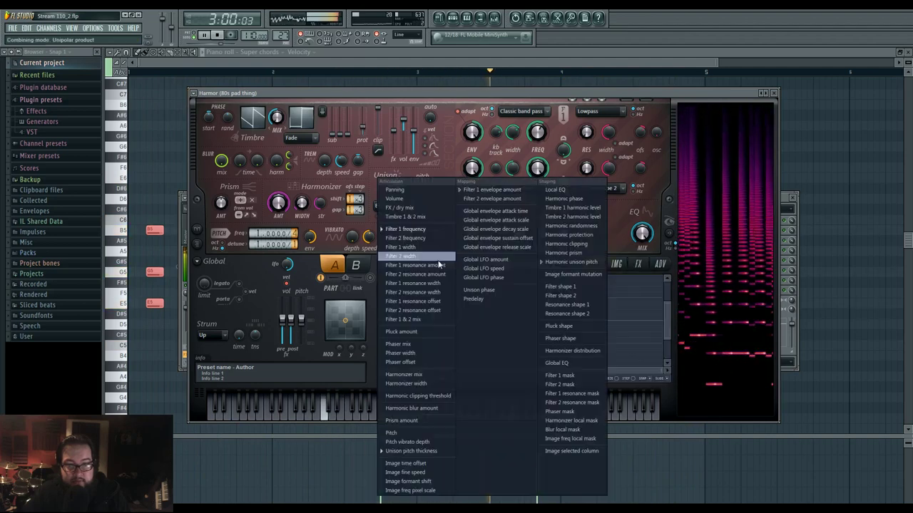
left_click(593, 238)
left_click_drag(415, 335, 415, 314)
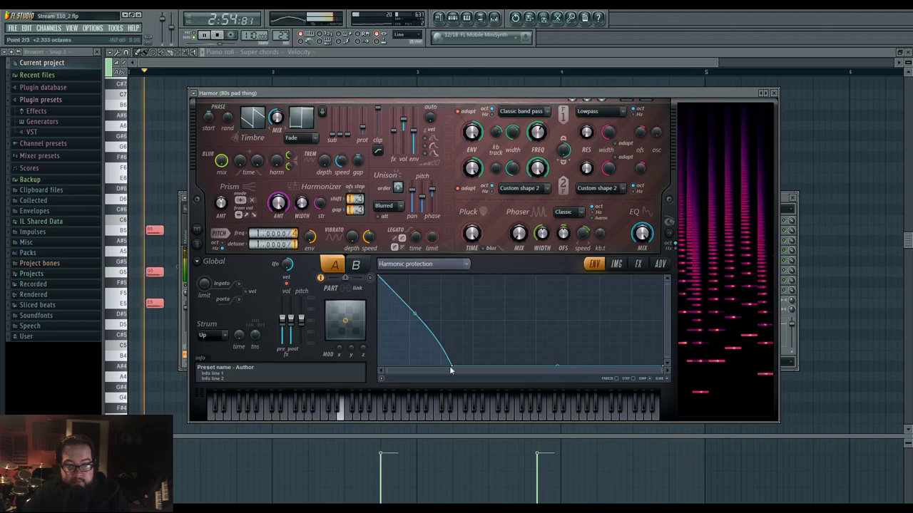
left_click_drag(451, 368, 505, 370)
left_click_drag(441, 314, 441, 302)
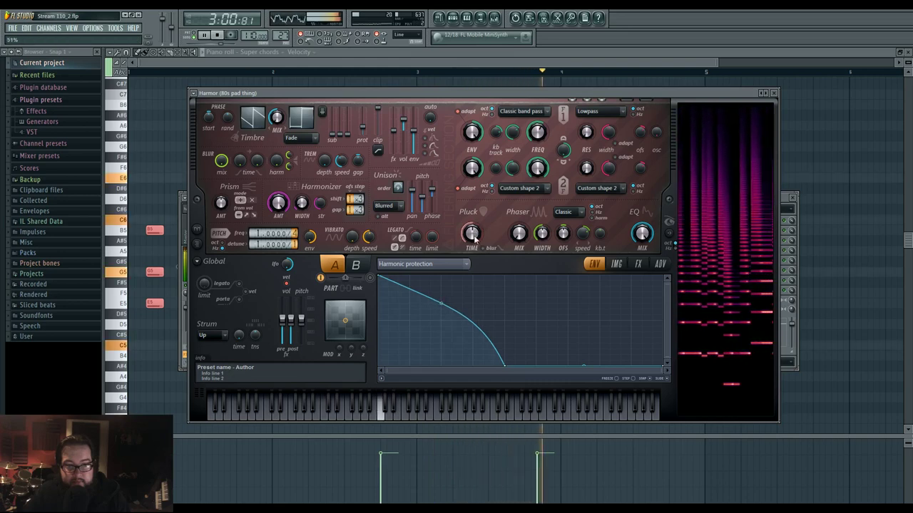
mouse_move(472, 233)
left_mouse_down()
mouse_move(472, 249)
mouse_move(473, 230)
left_mouse_up()
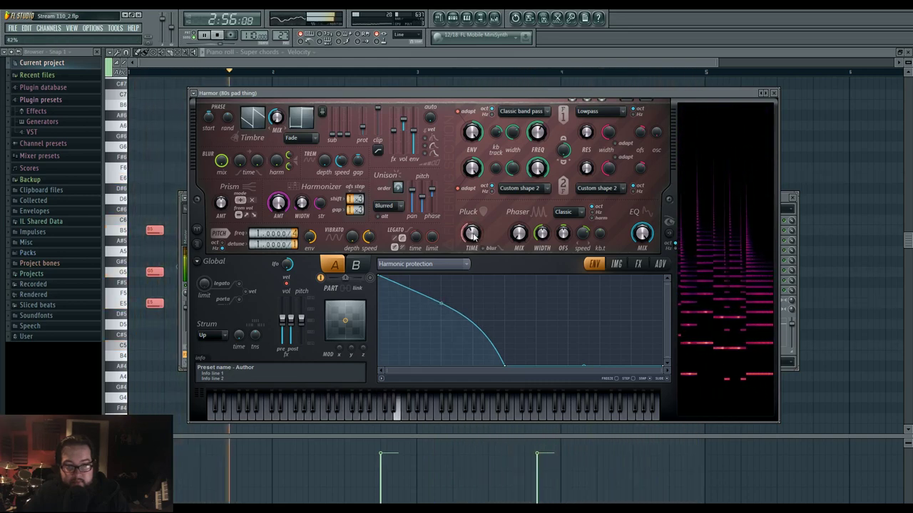
left_click_drag(474, 233, 475, 227)
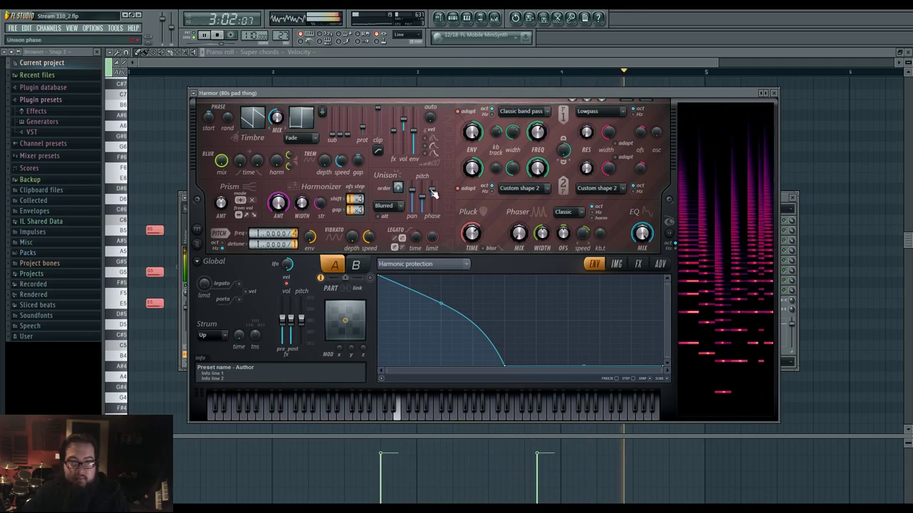
- Replay bars 81 to 85 from the playlist with the mixer open, and reopen the Pattern 27 chord notes
left_click(493, 18)
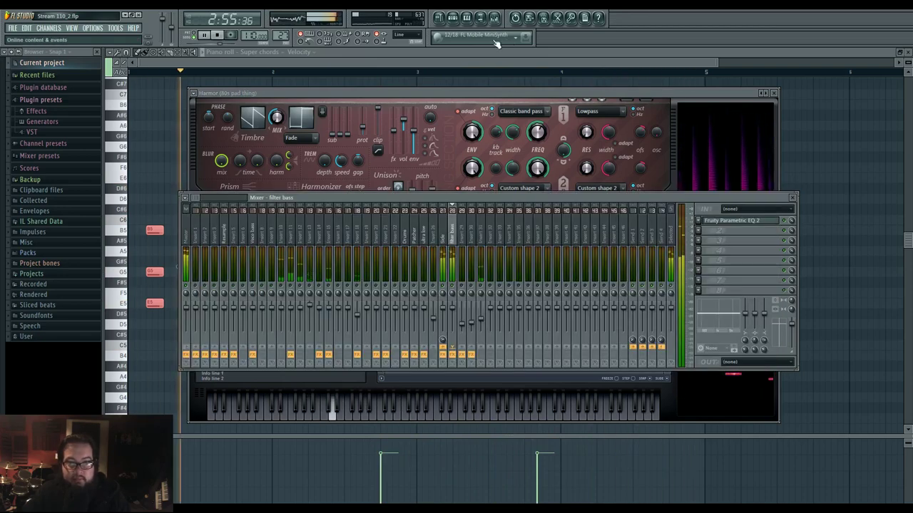
left_click(452, 17)
left_click(438, 17)
left_click(495, 19)
left_click(494, 19)
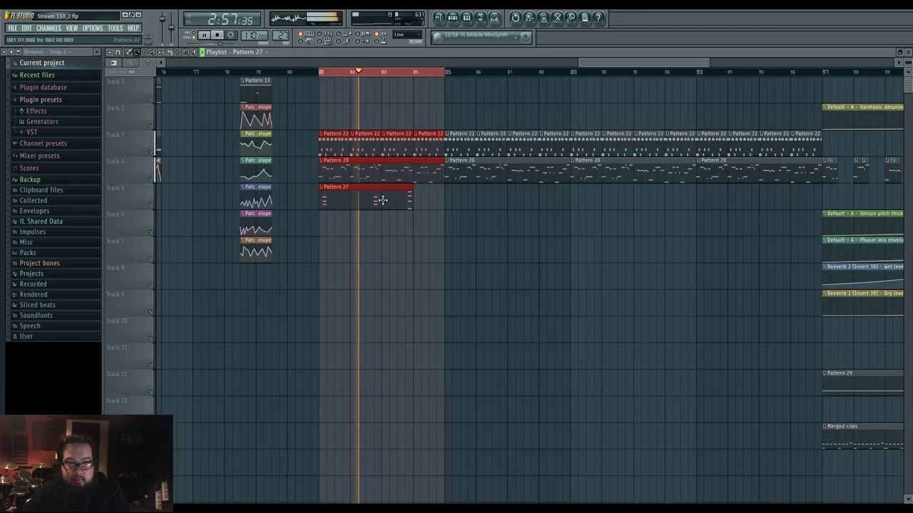
key("space")
left_click(497, 23)
key("space")
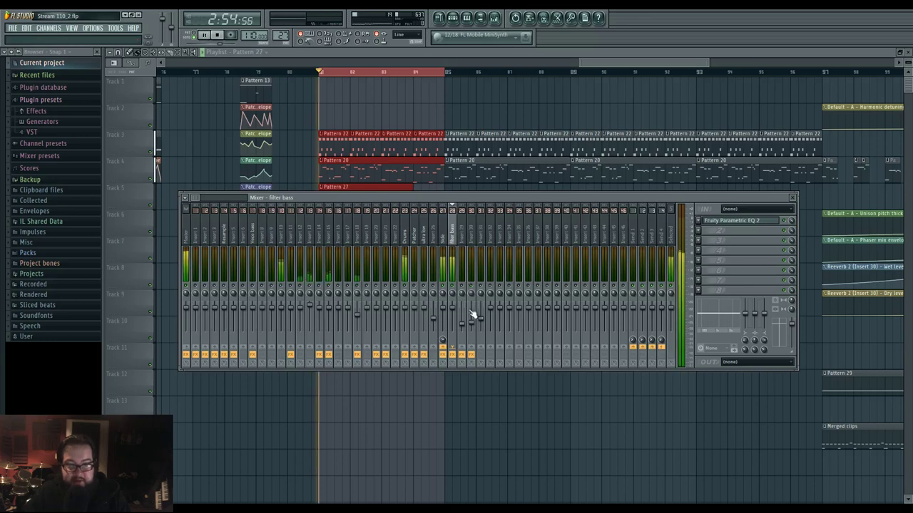
right_click(460, 412)
double_click(337, 203)
left_click(494, 19)
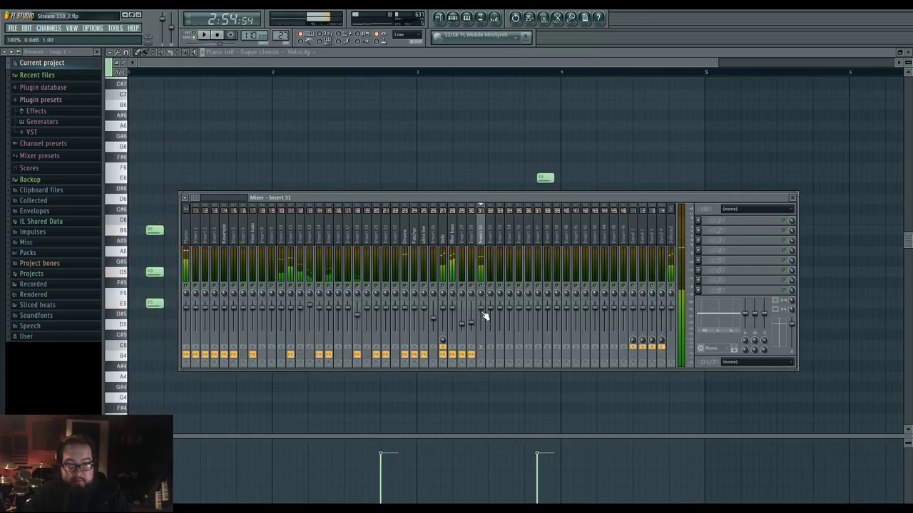
- Open the Super chords Harmor, move its window fully into view and audition the first chord
left_click(480, 17)
left_click(390, 285)
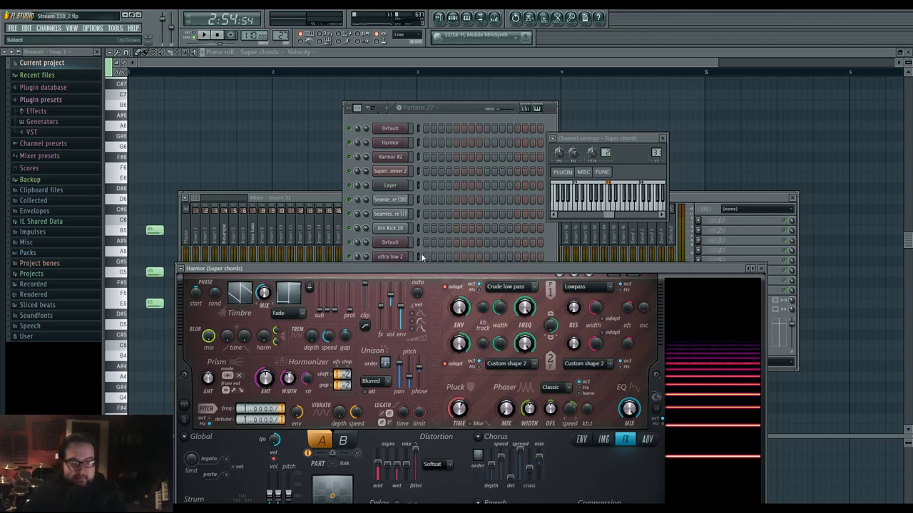
left_click_drag(423, 269, 427, 150)
key("space")
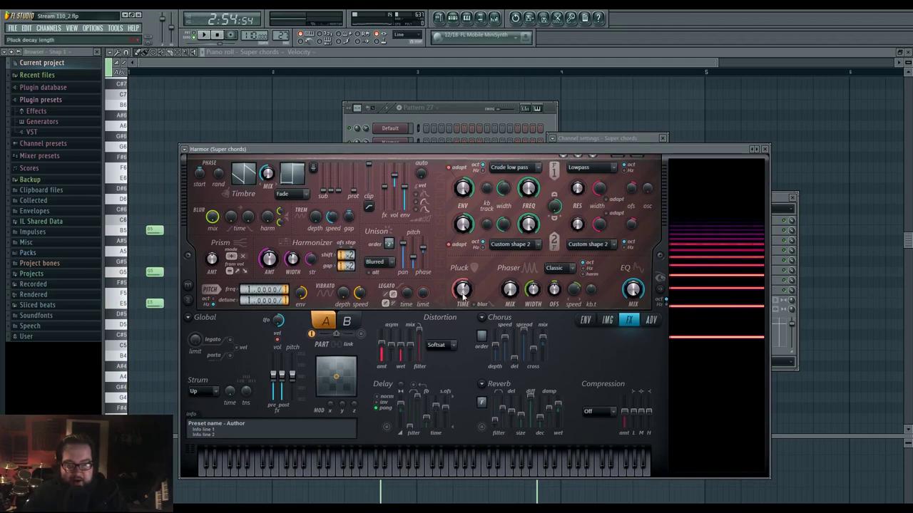
key("space")
key("space")
key("space")
- Copy the first chord one octave higher, adding E6, G6 and B6 above it
left_click(162, 179)
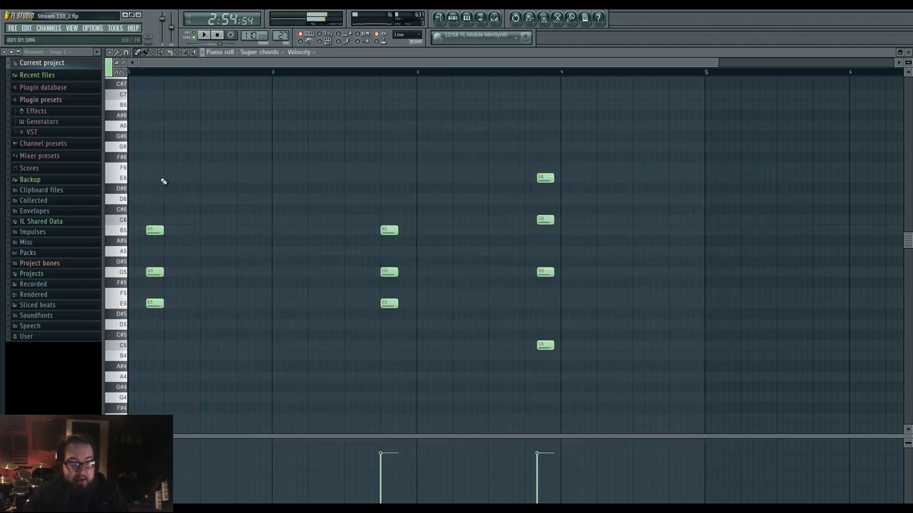
left_click_drag(139, 205, 216, 370)
left_click_drag(154, 301, 156, 162)
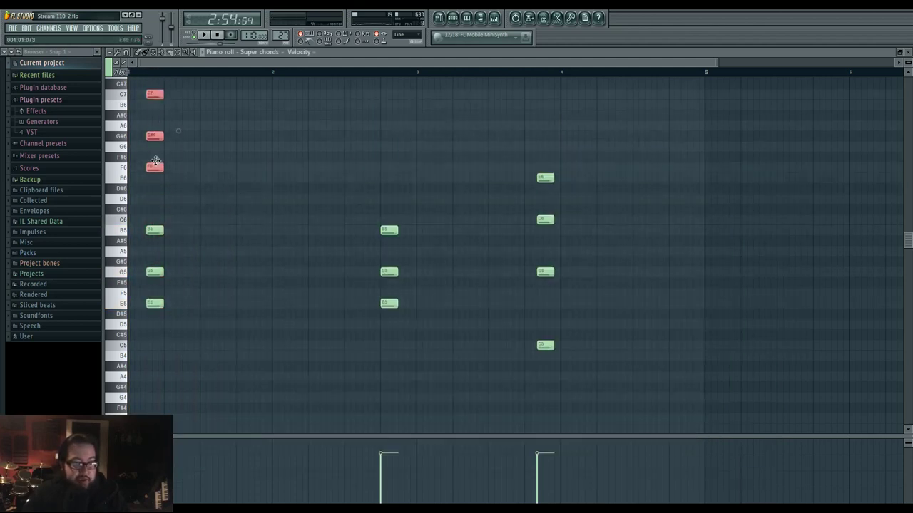
key("ctrl+d")
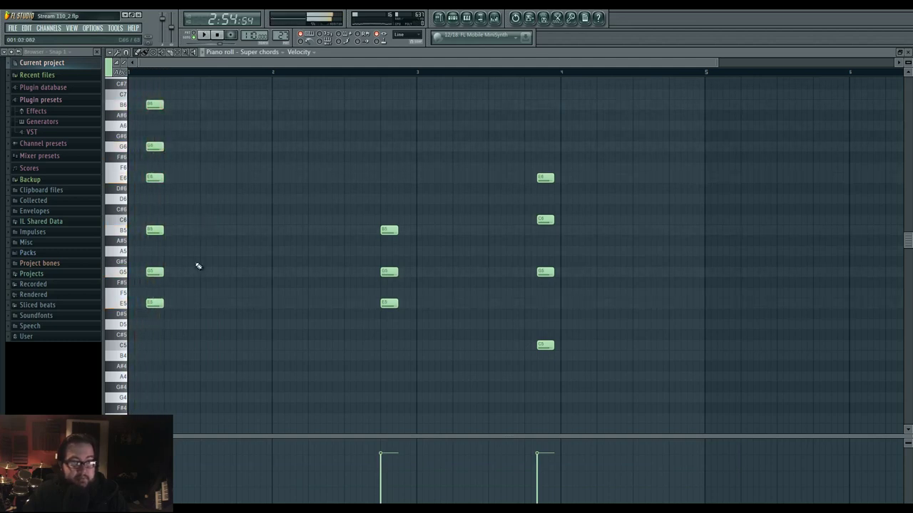
- Delete the G5 note from the first chord and play the new voicing
scroll(168, 299, "up", 1)
right_click(163, 293)
key("space")
key("space")
key("space")
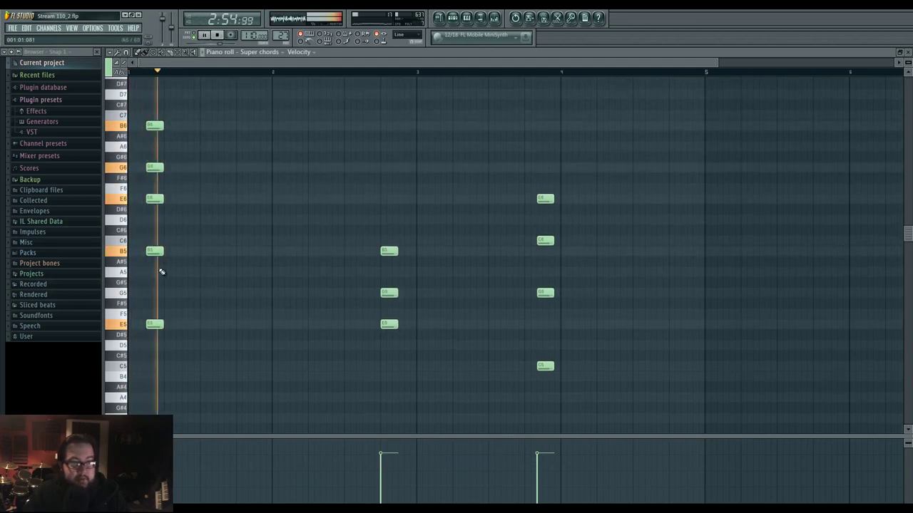
key("space")
- Add an E7 note on top of the first chord and play the wider voicing
scroll(173, 205, "up", 2)
scroll(173, 203, "up", 1)
left_click(151, 105)
key("space")
key("space")
left_click_drag(154, 106, 153, 137)
key("space")
key("space")
key("space")
key("space")
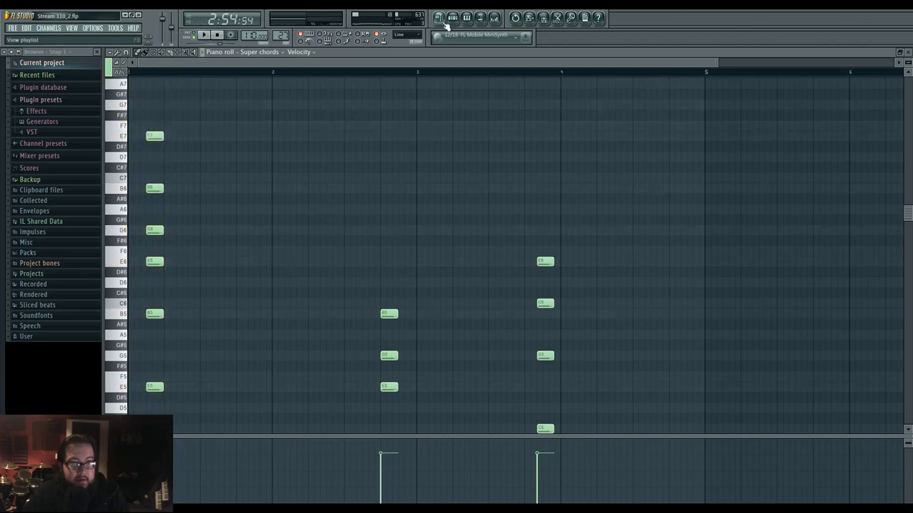
- Adjust the pluck decay time of the Super chords Harmor and audition the chord
left_click(452, 20)
left_click(404, 286)
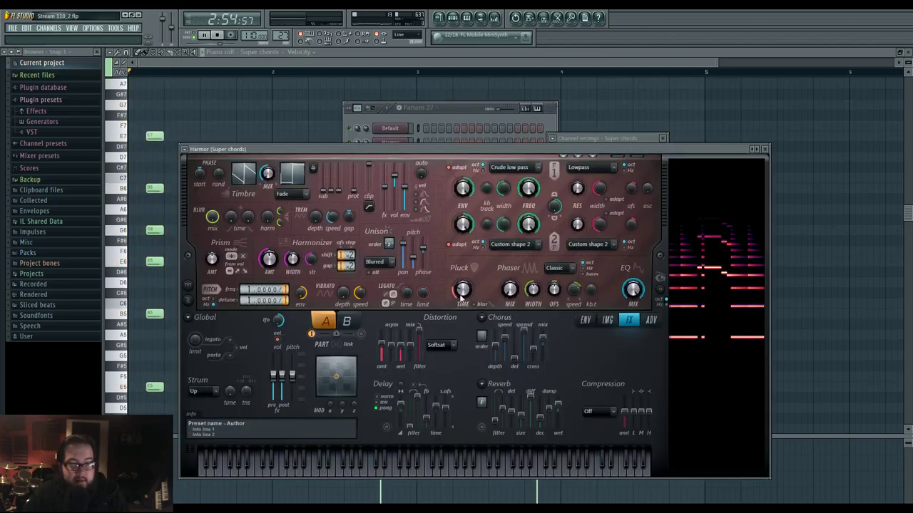
left_click_drag(461, 298, 462, 293)
key("space")
key("space")
key("space")
key("space")
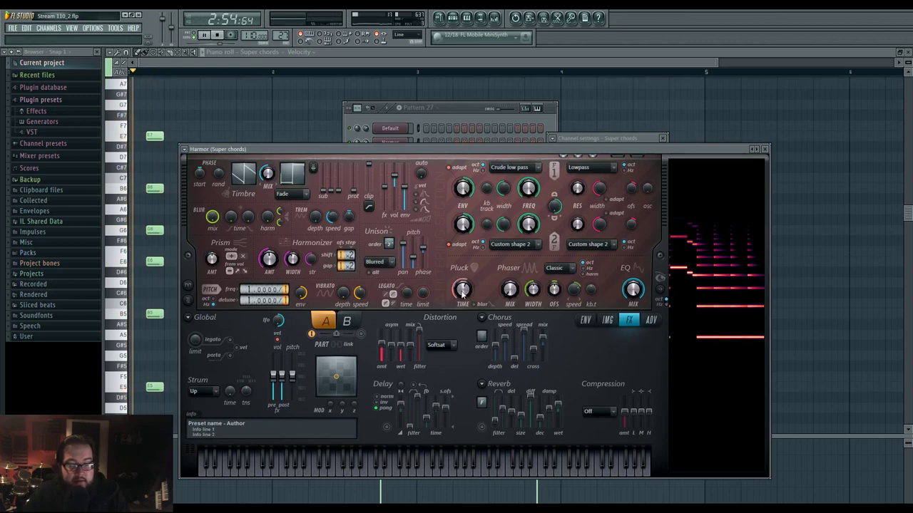
- Bend the Super chords Pluck shape curve downward into a fast initial decay and play the chord
left_click(585, 319)
left_click(382, 319)
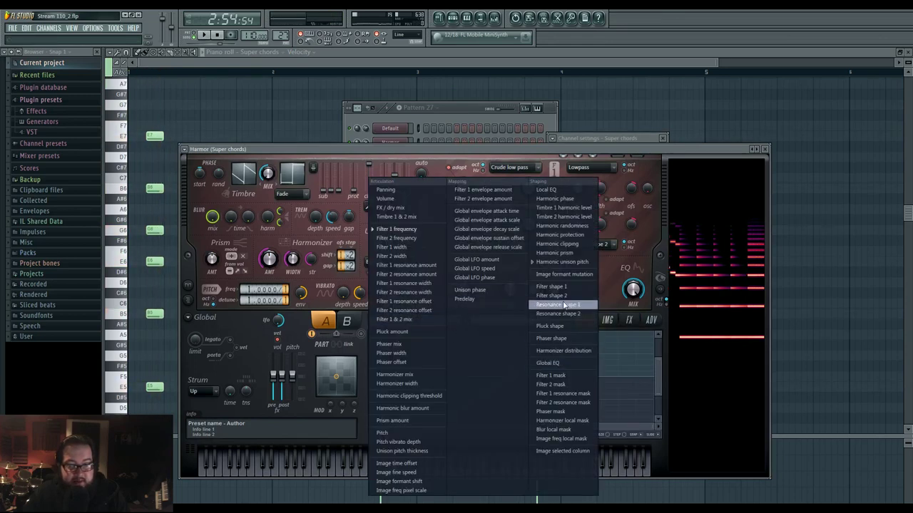
left_click(573, 339)
left_click(441, 321)
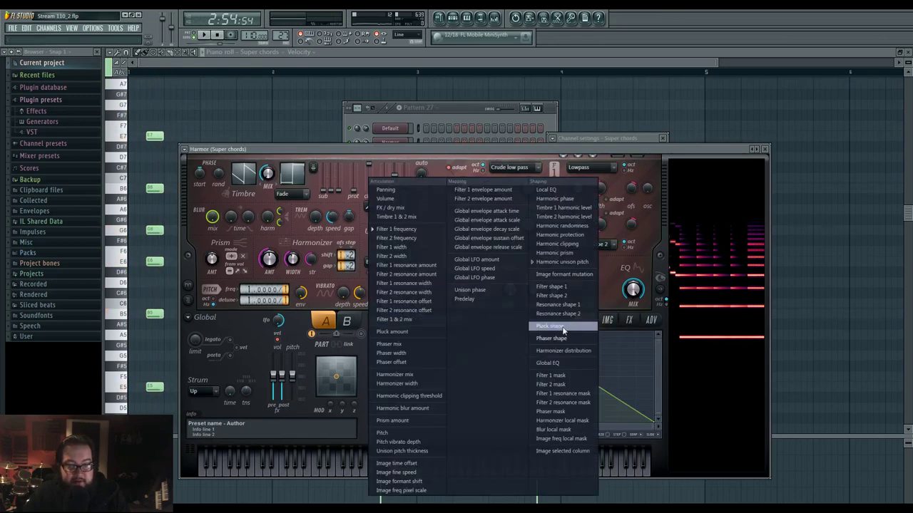
left_click(573, 327)
left_click_drag(512, 377, 511, 412)
key("space")
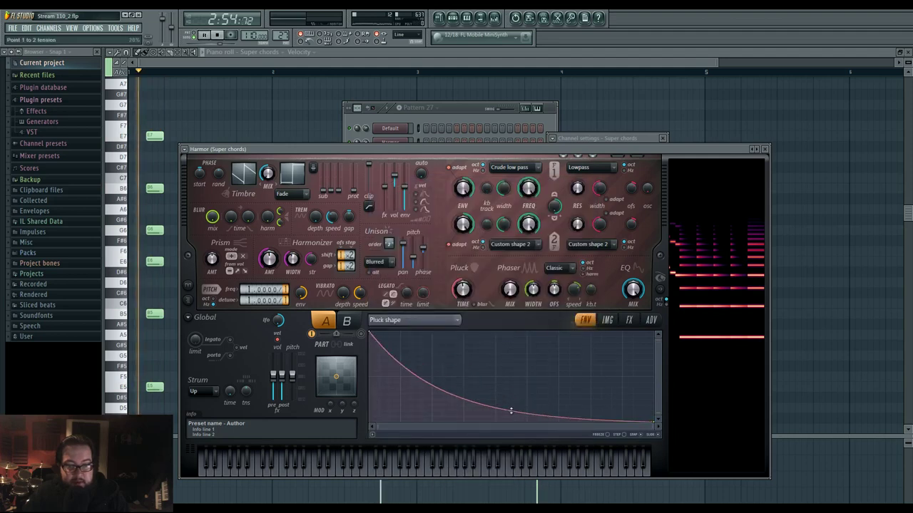
- Adjust the pluck time, add a zero-level point to the Pluck shape curve and soften the bend before it
left_click_drag(464, 291, 466, 298)
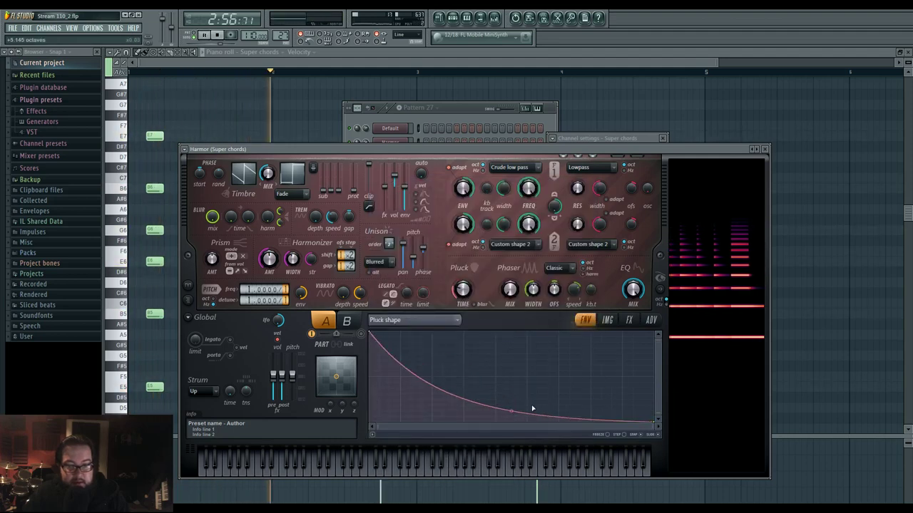
right_click(558, 421)
left_click_drag(465, 411, 464, 389)
- Select all notes of the first chord in Pattern 27 and shorten them to 32 ticks
left_click(224, 126)
key("space")
left_click_drag(144, 127, 214, 397)
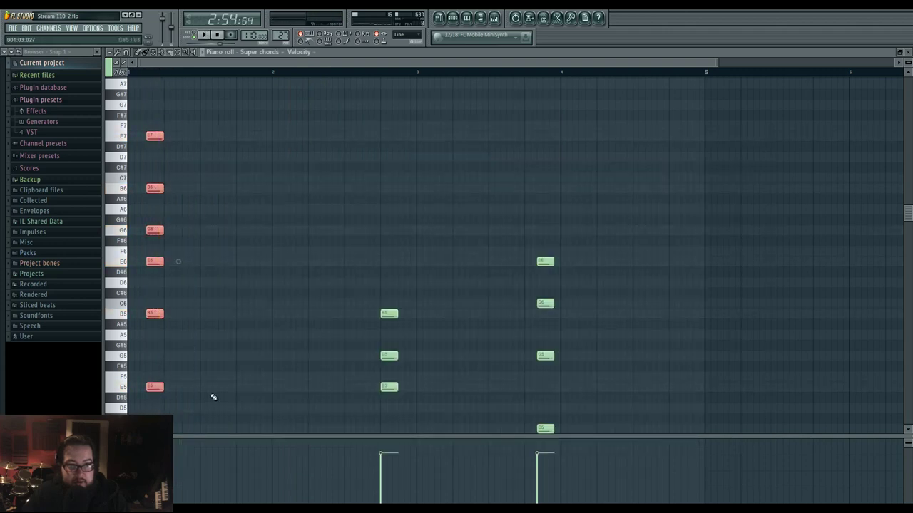
left_click_drag(150, 139, 156, 140)
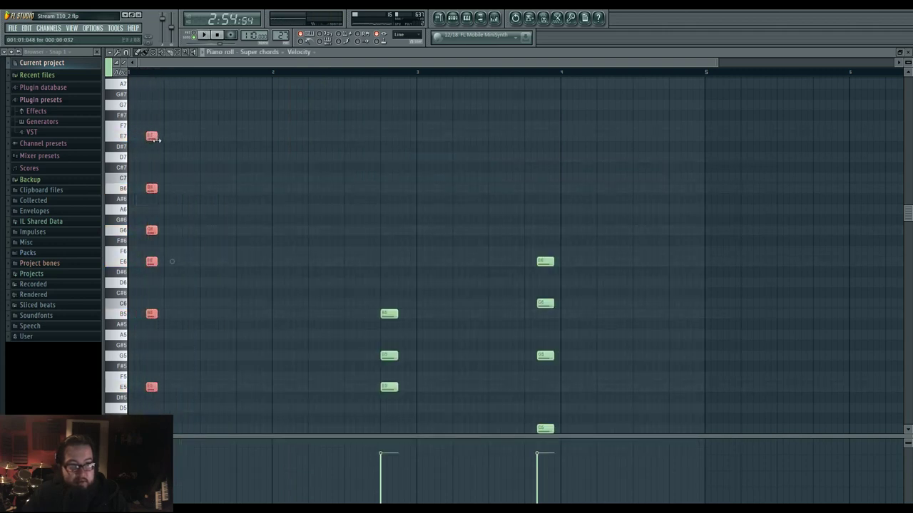
- Display the Filter 1 frequency envelope of the Super chords Harmor for editing
left_click(453, 17)
left_click(400, 297)
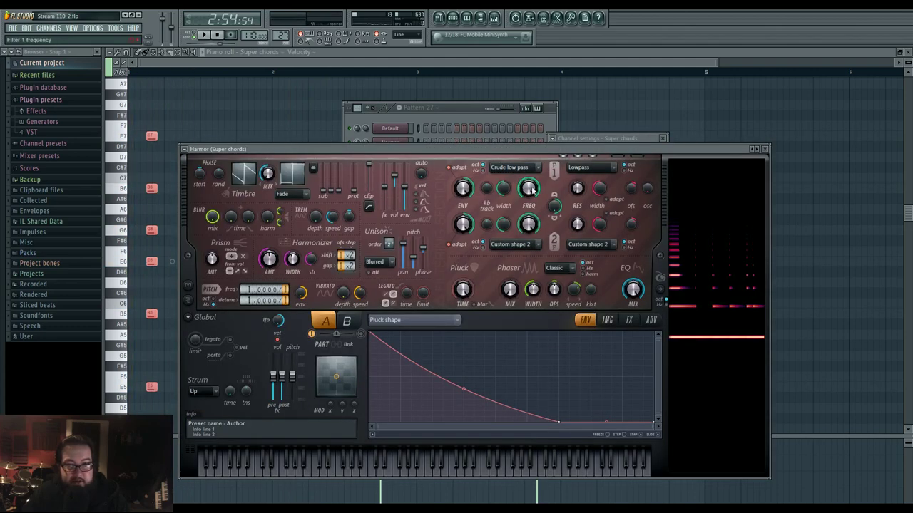
right_click(528, 187)
left_click(542, 214)
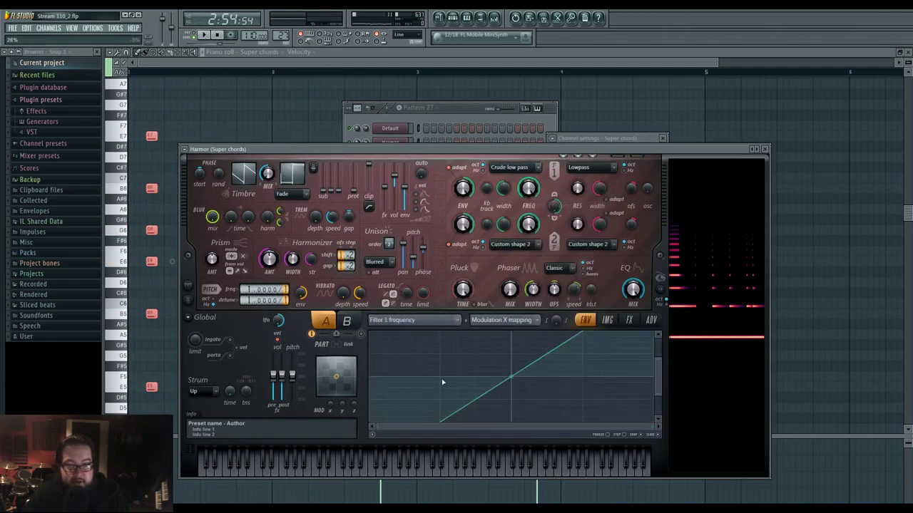
left_click(440, 320)
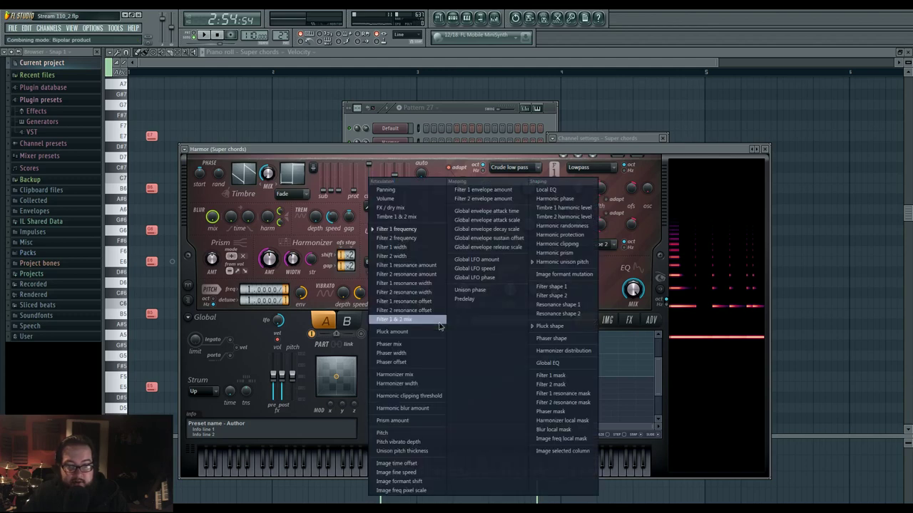
left_click(431, 230)
left_click(460, 321)
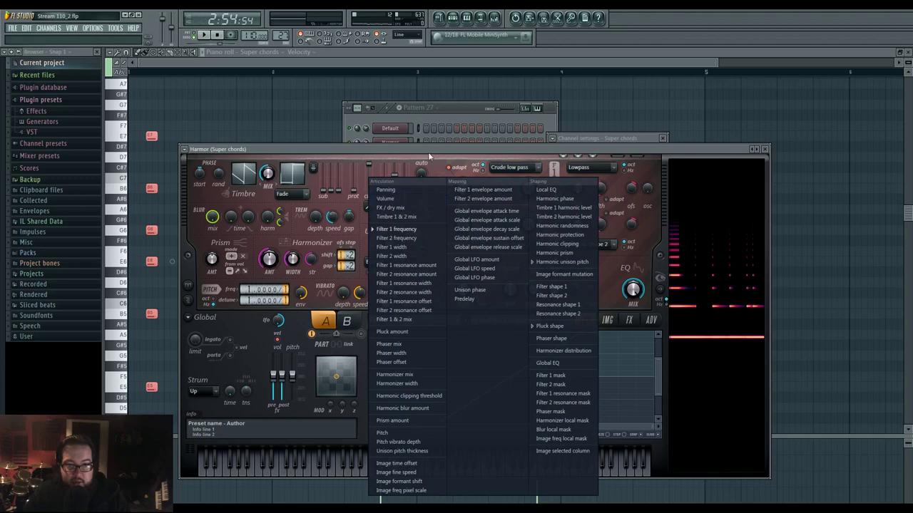
left_click(429, 155)
left_click(475, 318)
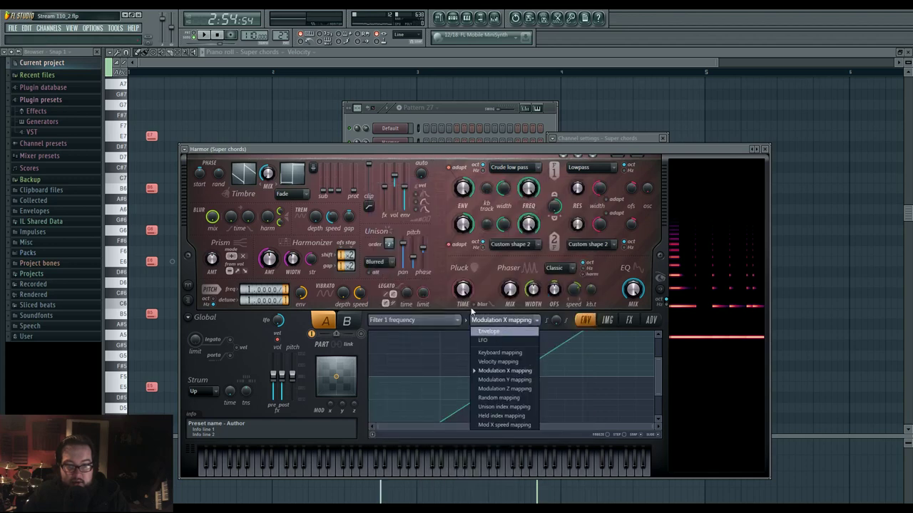
left_click(507, 332)
- Shape the Filter 1 frequency envelope into a short outward-bowed decay by moving its end point and tension while playing the chord
key("space")
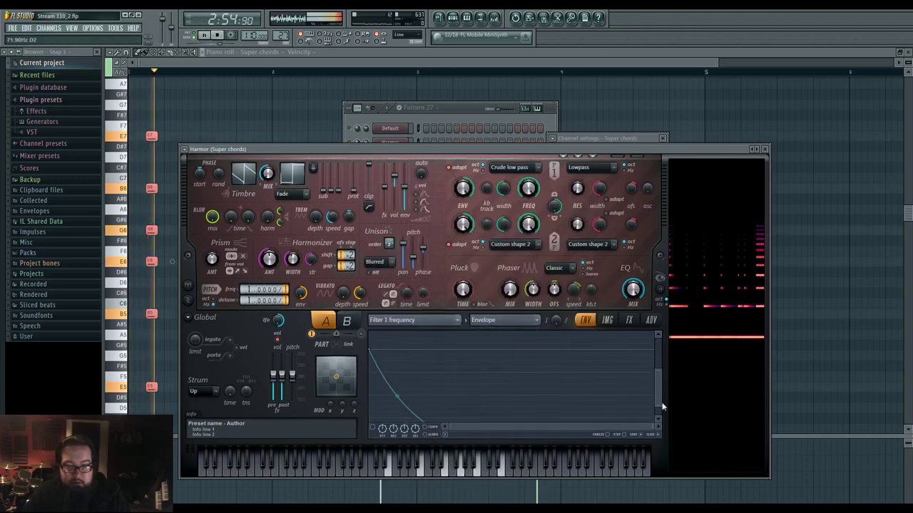
left_click_drag(659, 405, 659, 413)
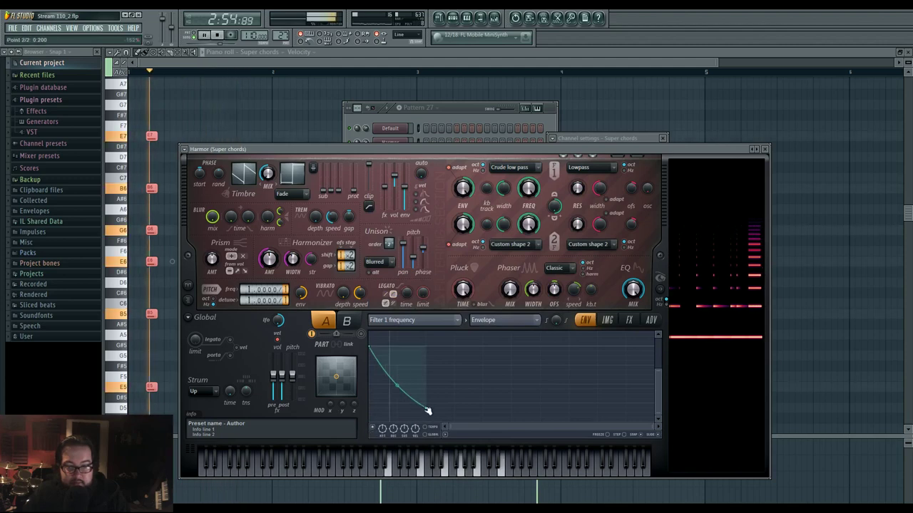
left_click_drag(425, 407, 404, 359)
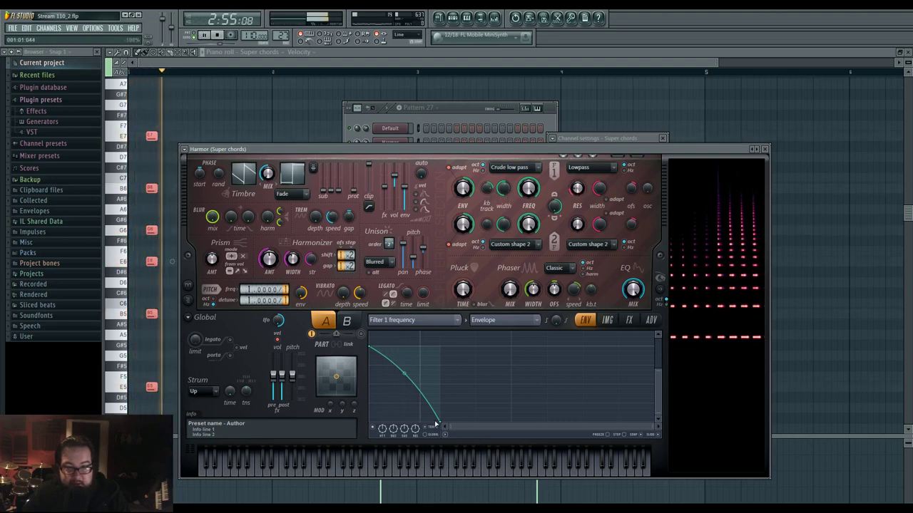
left_click_drag(442, 404, 442, 418)
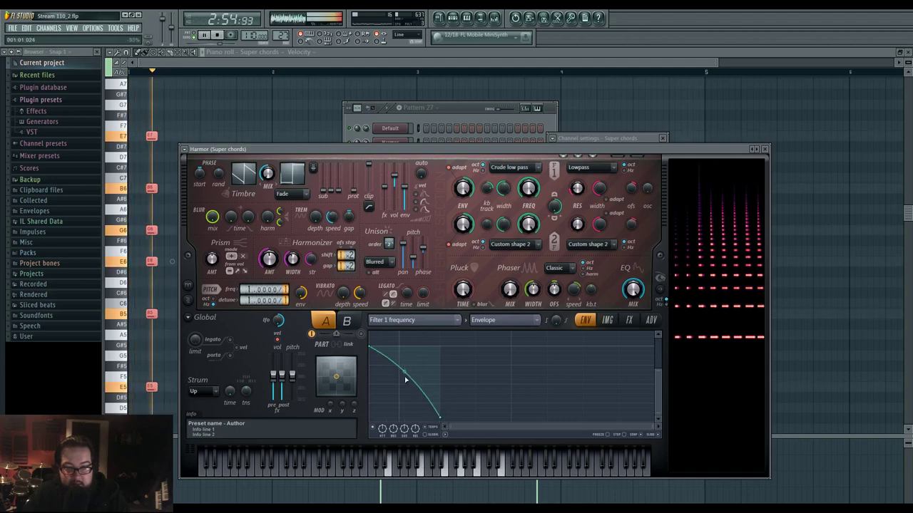
mouse_move(405, 376)
left_mouse_down()
mouse_move(405, 401)
mouse_move(441, 424)
mouse_move(404, 375)
left_mouse_up()
- Adjust the Filter 1 keyboard tracking of the Super chords Harmor while repeatedly auditioning the chord
key("space")
key("space")
key("space")
key("space")
key("space")
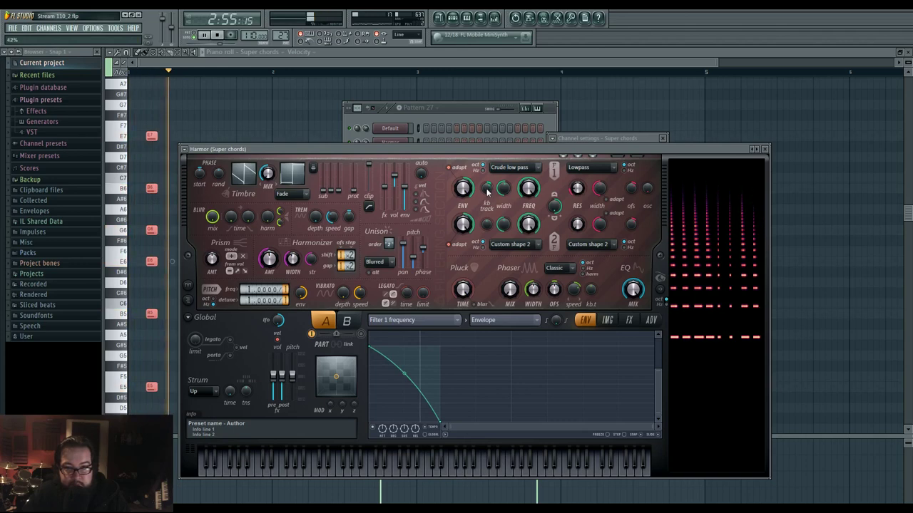
key("space")
key("space")
key("space")
key("space")
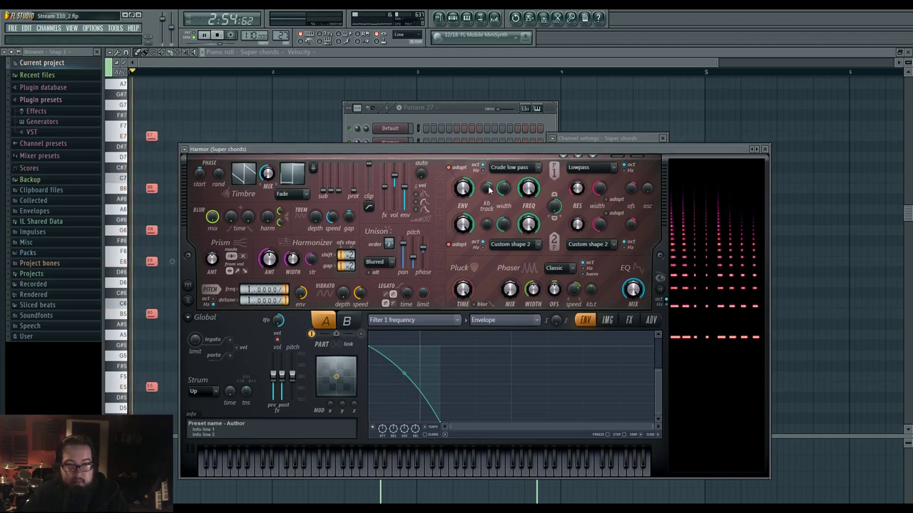
- Show the effects settings of the Super chords Harmor and clear the note selection in the piano roll
left_click(452, 18)
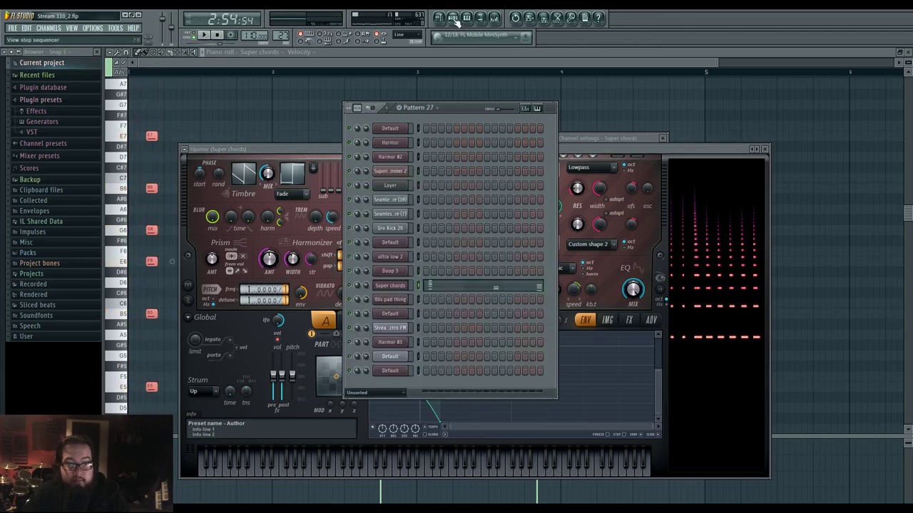
left_click(627, 321)
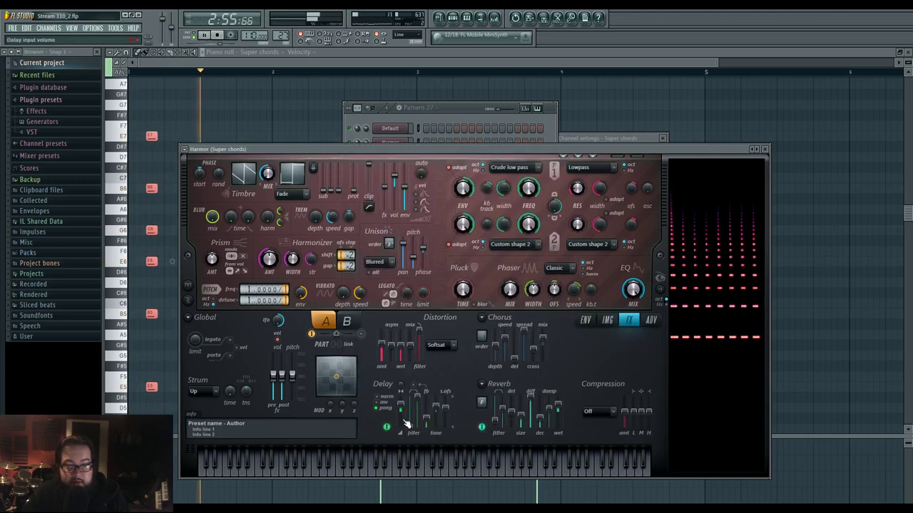
left_click(291, 117)
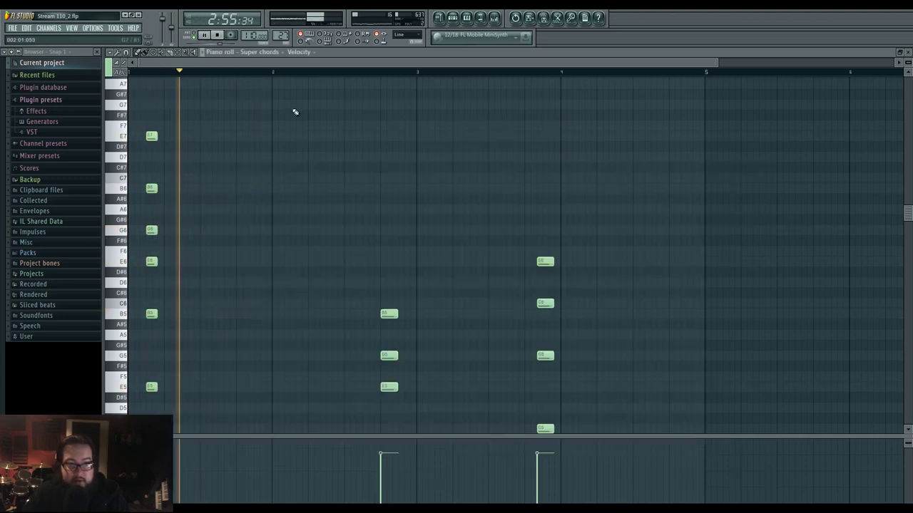
left_click(454, 17)
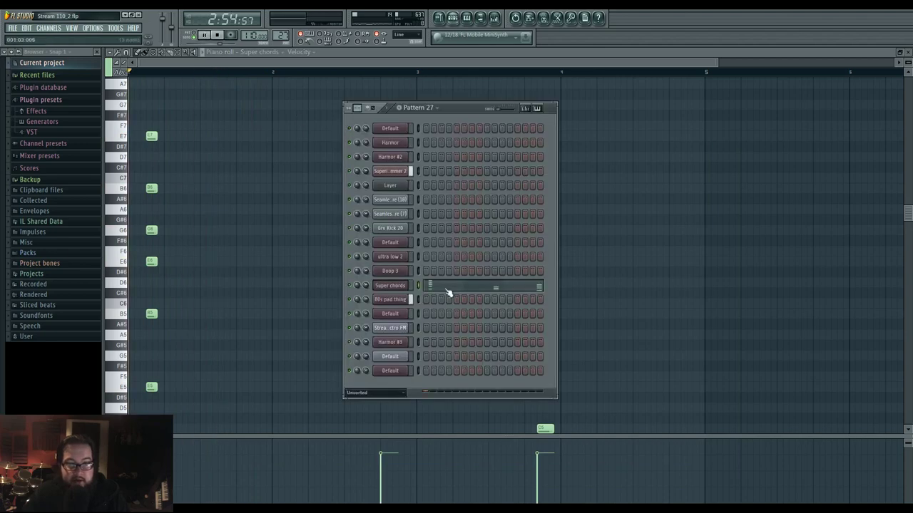
left_click(395, 294)
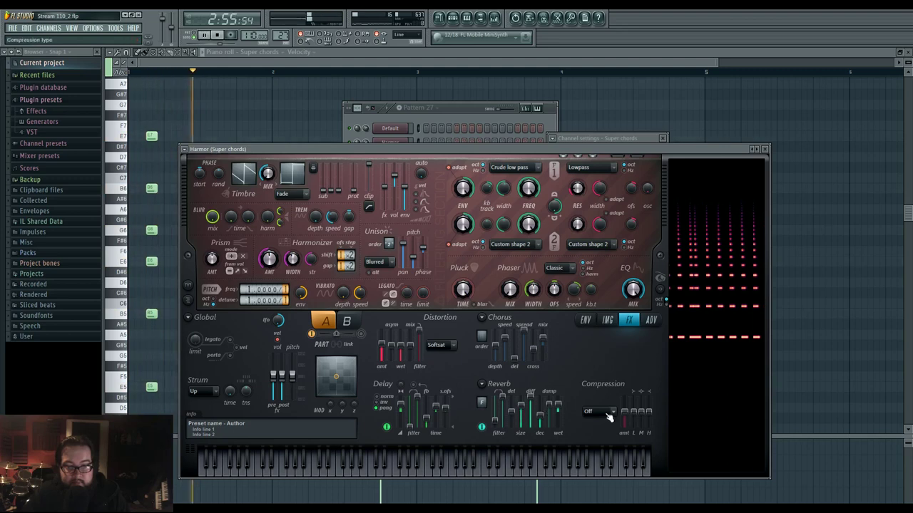
- Set the Super chords Harmor's compression to Burning and adjust its reverb decay
left_click(652, 320)
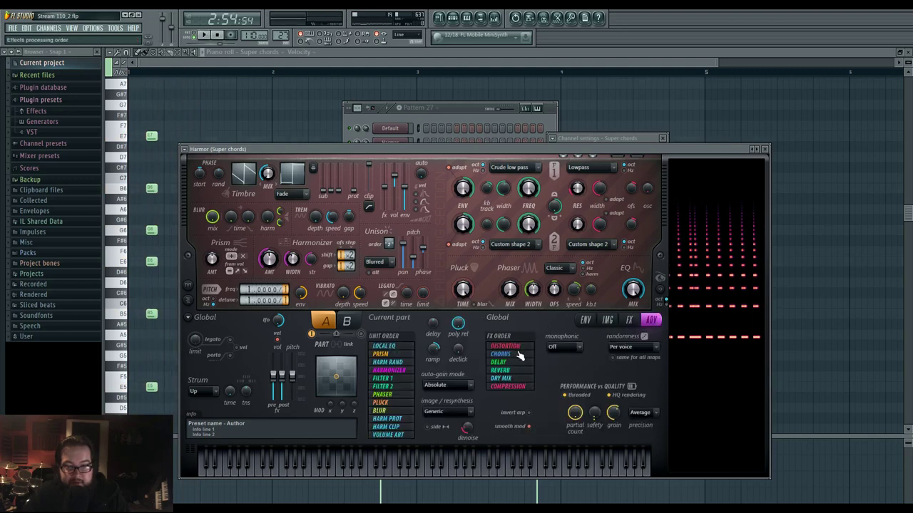
left_click(608, 320)
left_click(628, 321)
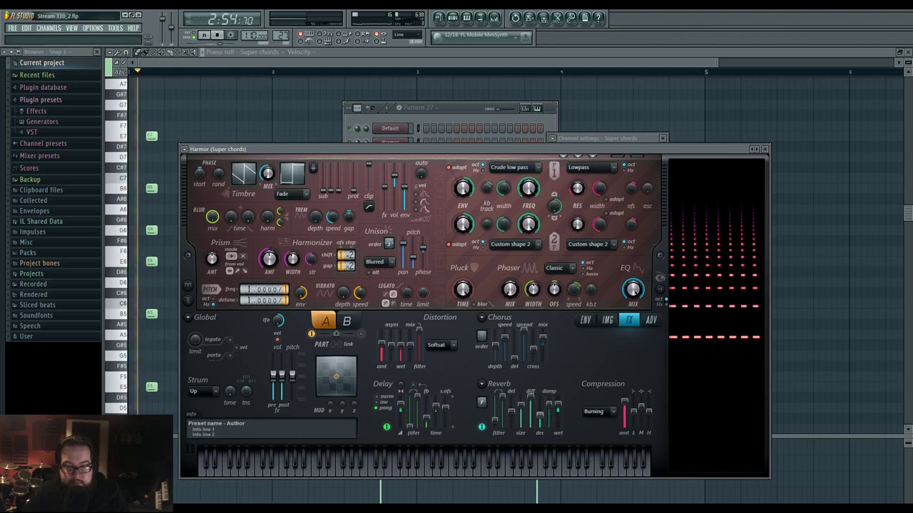
left_click_drag(540, 415, 542, 410)
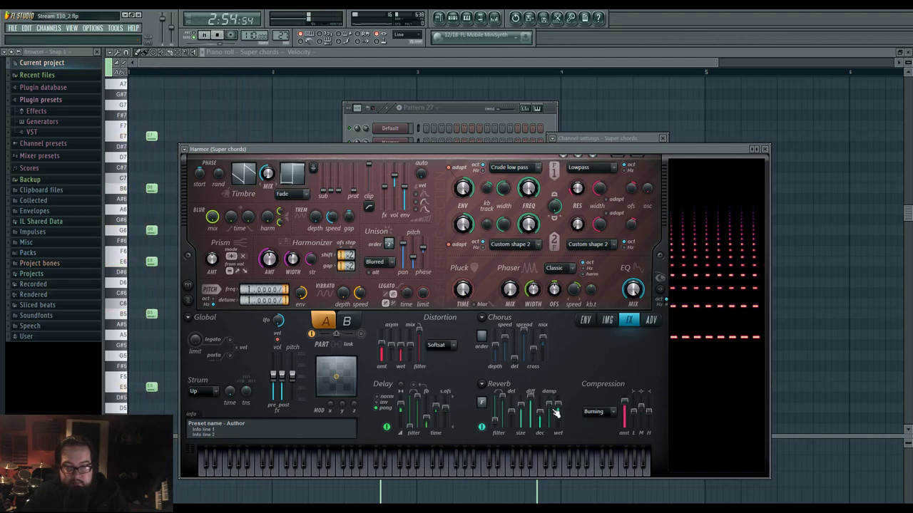
left_click(240, 102)
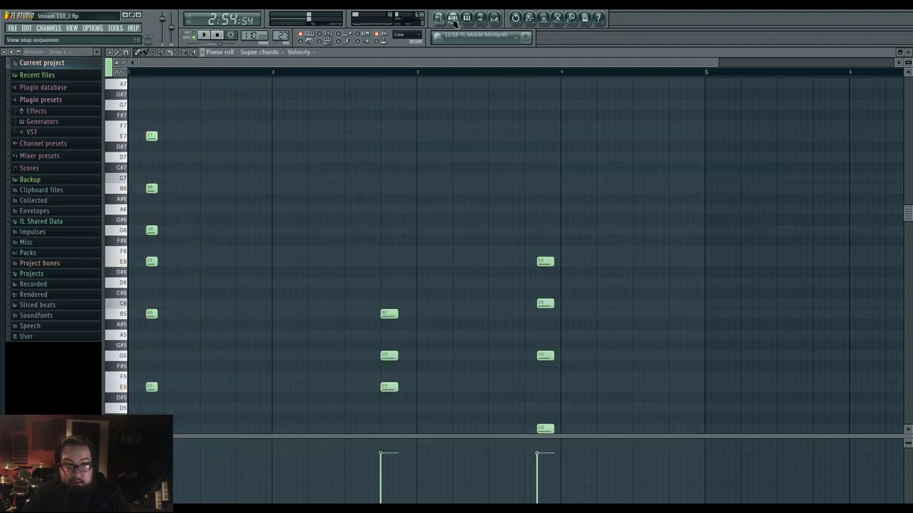
- Play Pattern 27 and check the levels of the chord sound in the mixer
left_click(452, 17)
left_click(493, 17)
left_click(462, 109)
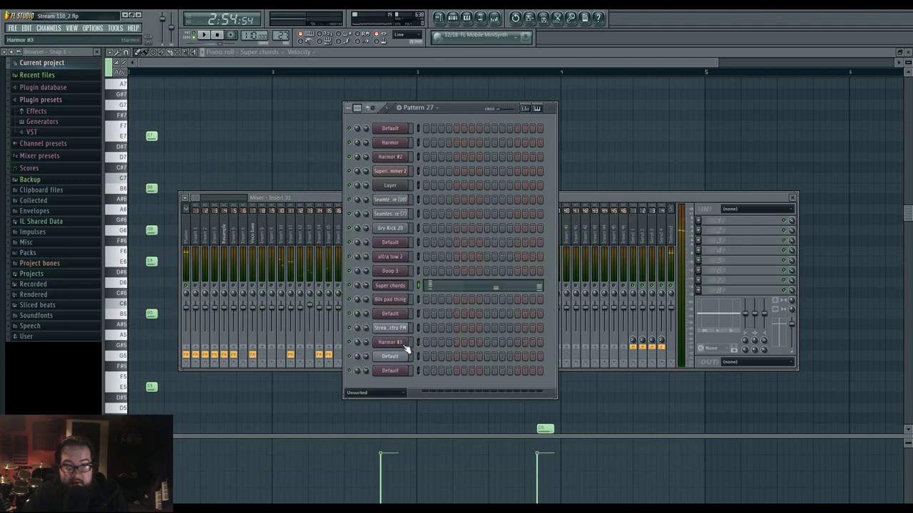
left_click(391, 286)
left_click(193, 112)
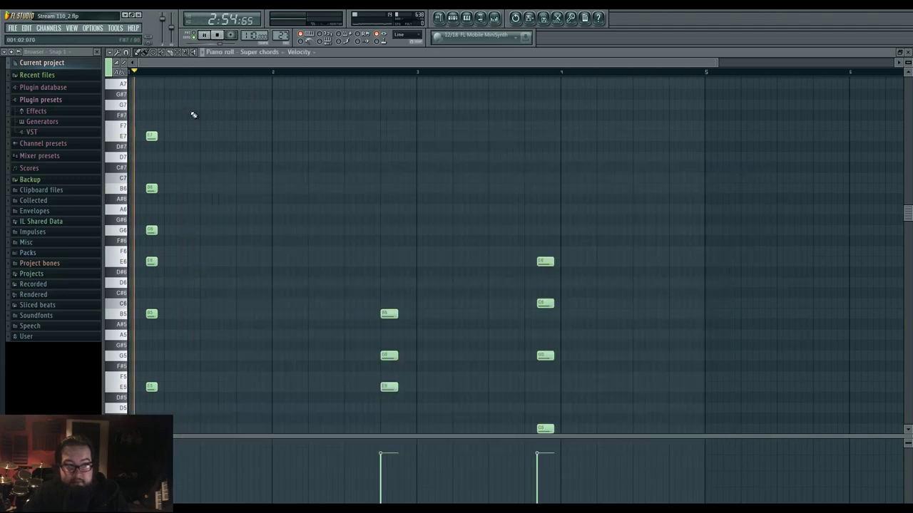
left_click(494, 18)
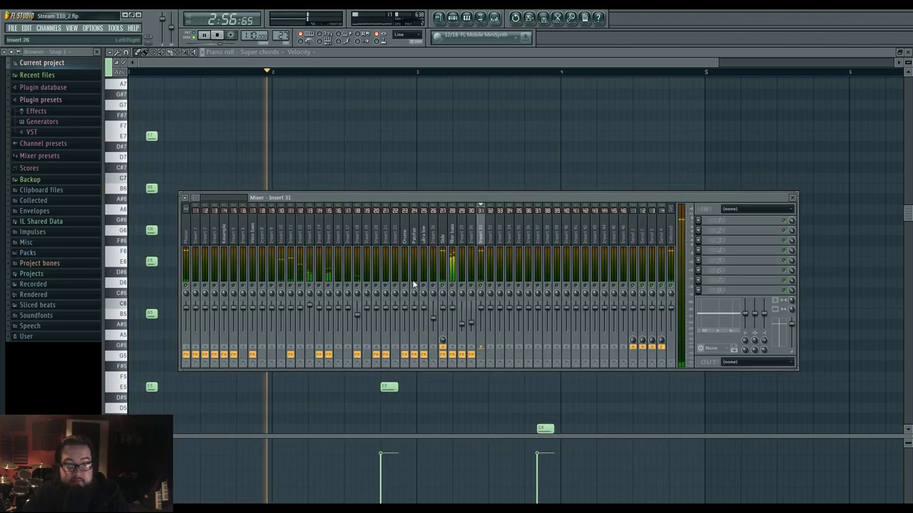
key("F9")
- Duplicate all notes of the first chord to the same position in bar 2
left_click_drag(138, 118, 190, 397)
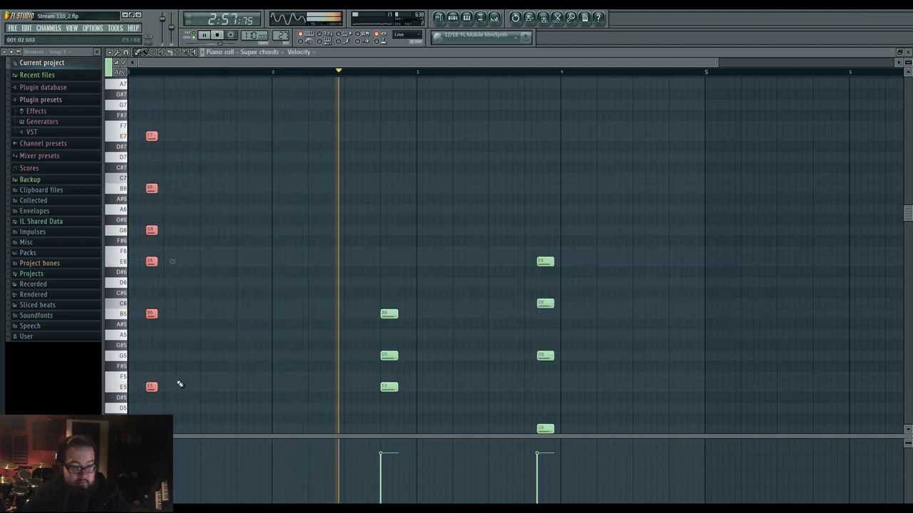
left_click_drag(152, 387, 297, 386)
key("ctrl+d")
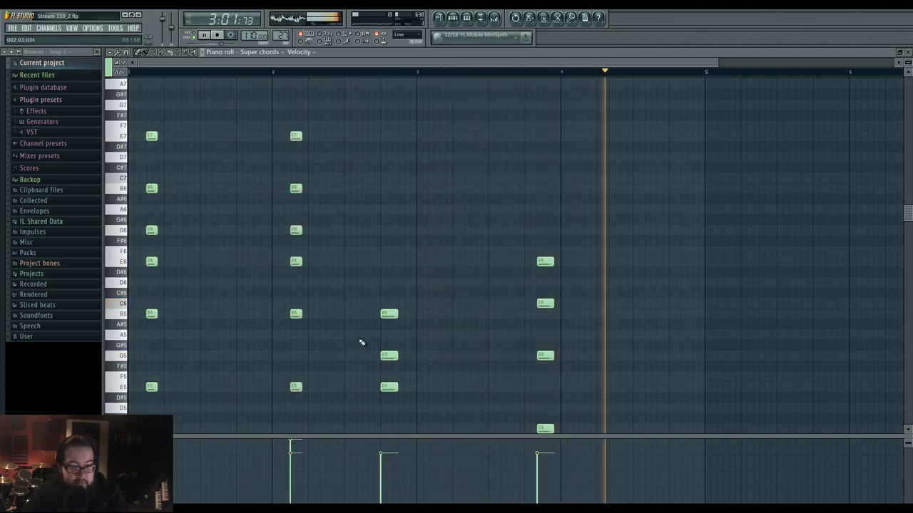
key("space")
- Replace the two older chords with a C5, G5, C6, E6 chord in bar 3 and an A4, E5, A5, C6 chord in bar 4
scroll(378, 278, "down", 2)
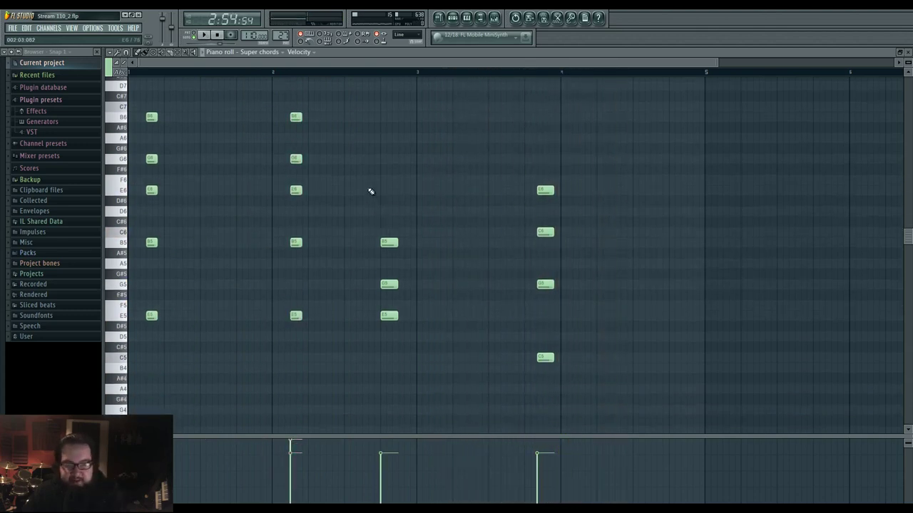
scroll(371, 192, "up", 2)
left_click_drag(382, 239, 414, 353)
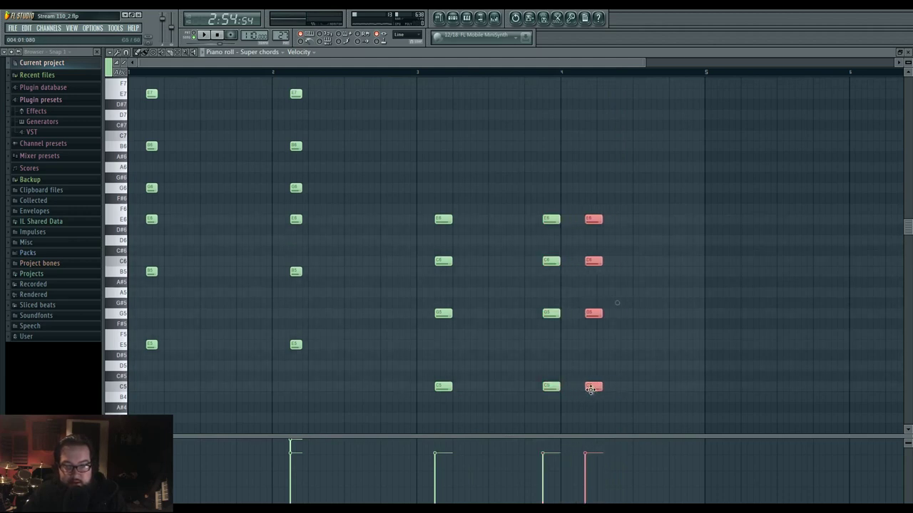
left_click_drag(568, 184, 666, 426)
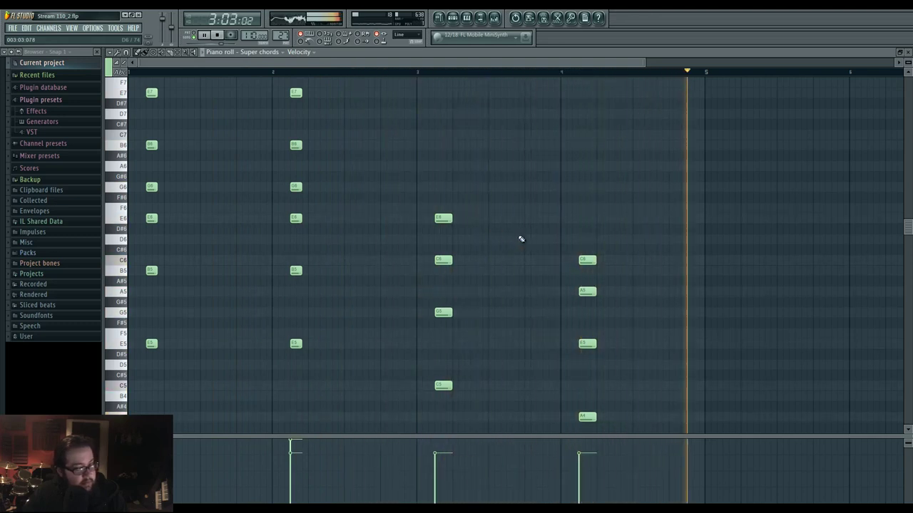
- Add the notes C7 and G7 on top of the bar 3 chord
left_click(455, 19)
key("F6")
scroll(497, 294, "up", 2)
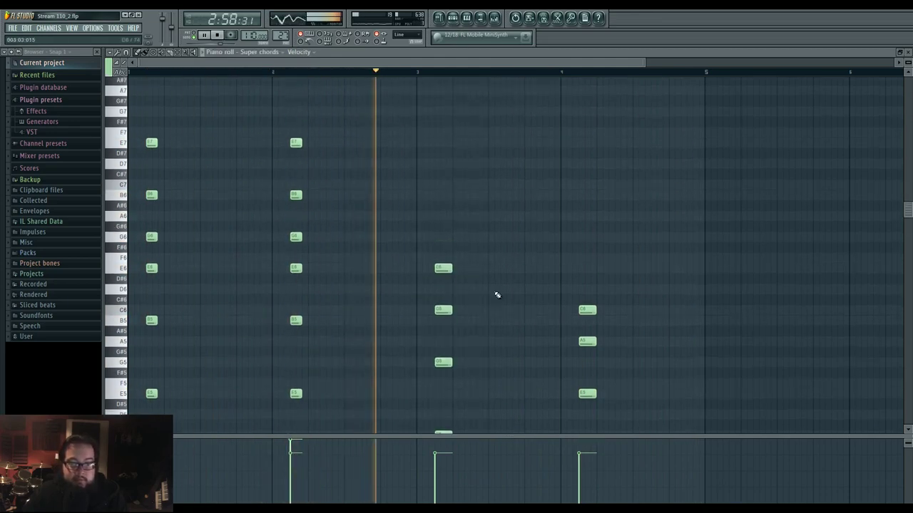
scroll(514, 236, "down", 2)
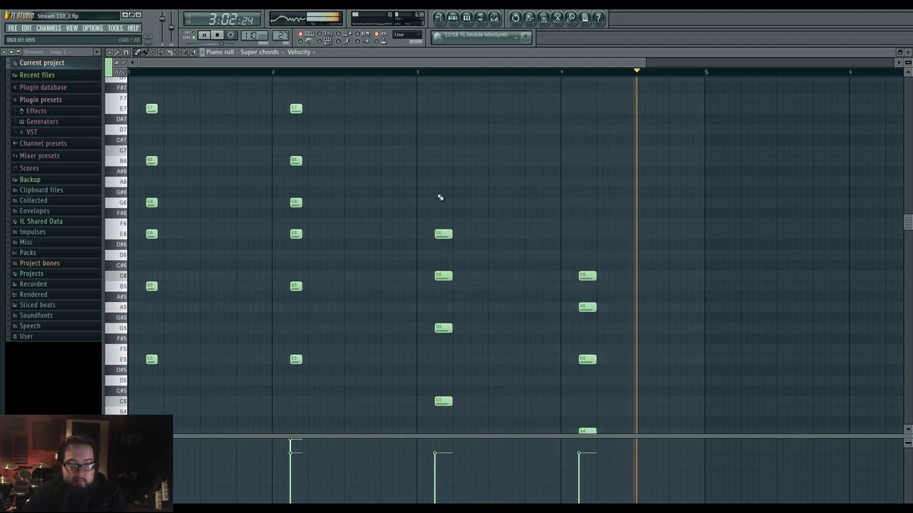
left_click(443, 150)
left_click(441, 80)
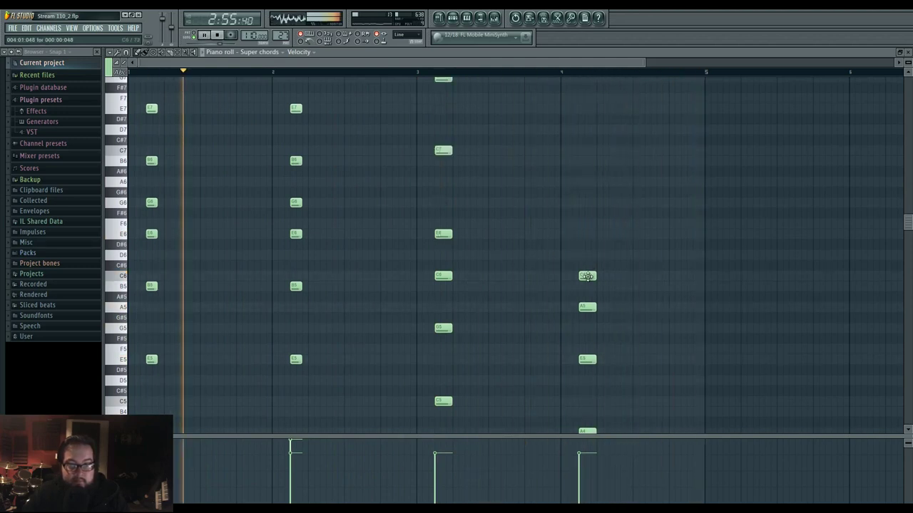
- Add the notes A6, D7 and G7 on top of the bar 4 chord and audition the pattern
scroll(586, 276, "up", 2)
left_click(587, 212)
left_click(587, 160)
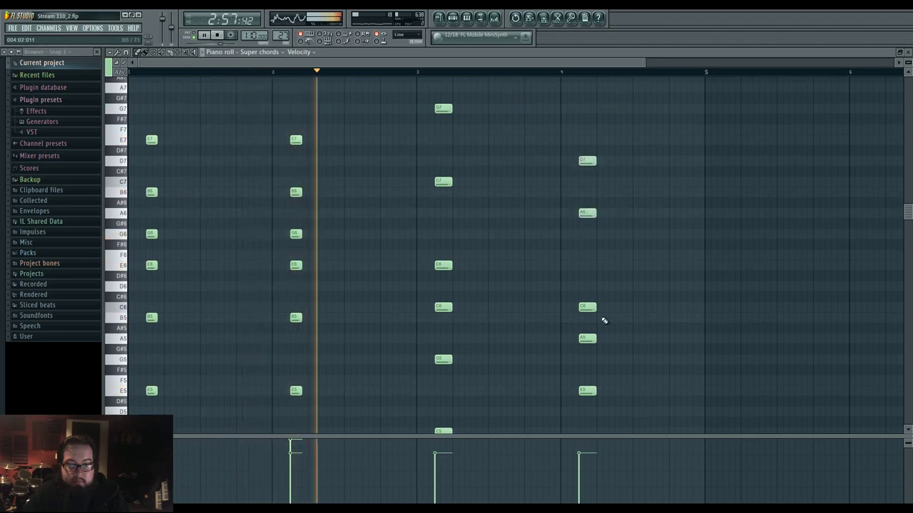
scroll(525, 306, "down", 2)
scroll(514, 309, "up", 2)
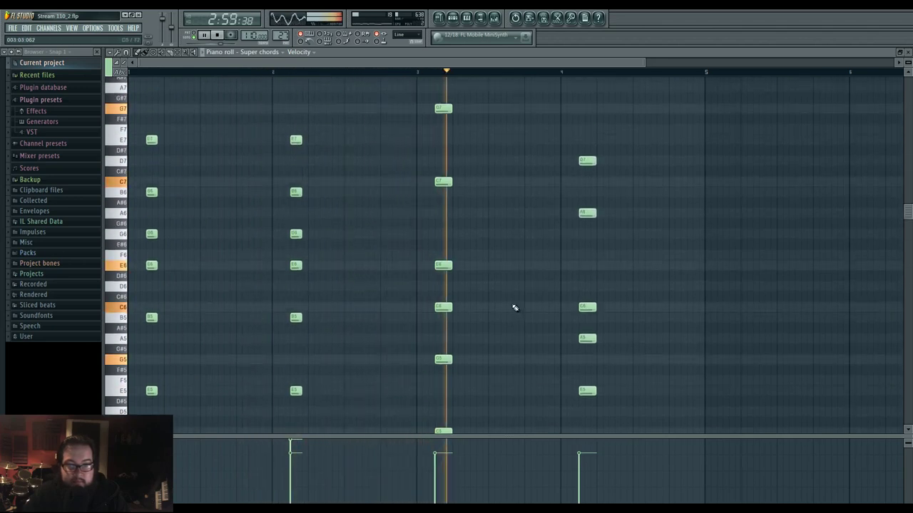
left_click(584, 109)
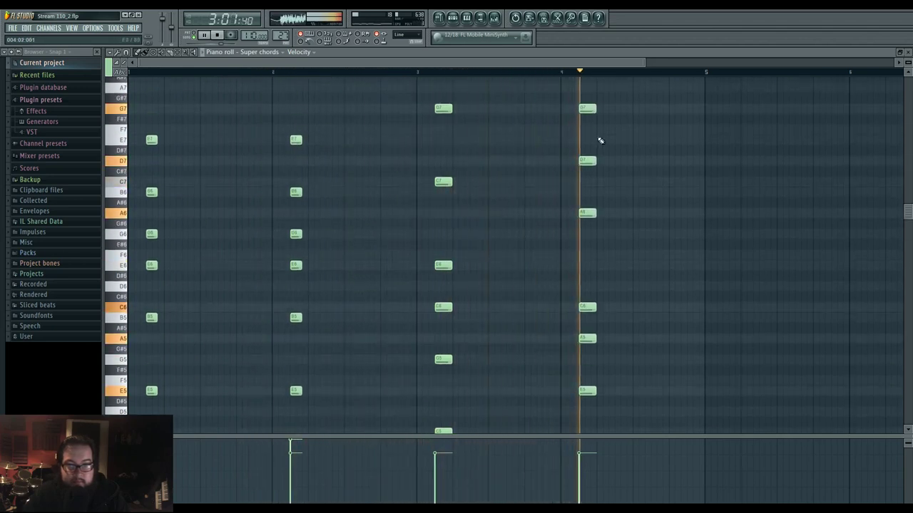
key("space")
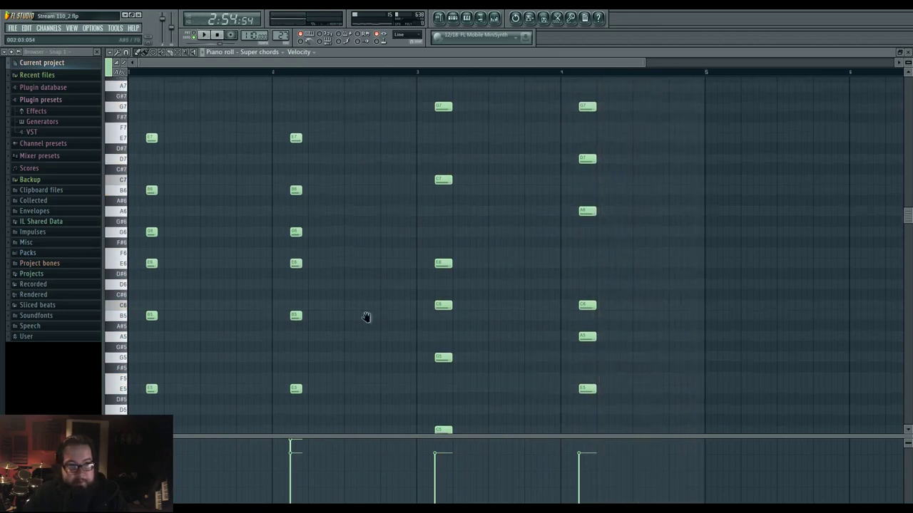
- Add a short E5, G5, B5 chord at the middle of bar 1 and the same chord at the middle of bar 2
scroll(292, 247, "down", 3)
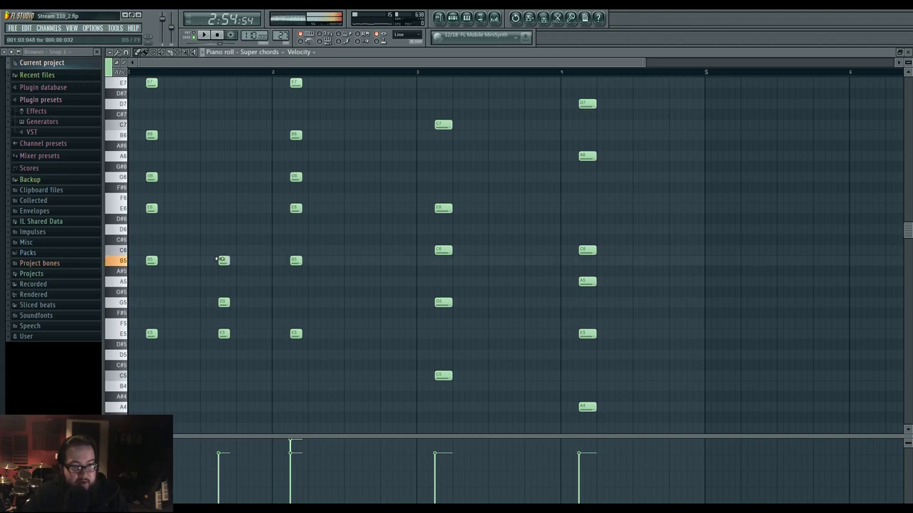
key("space")
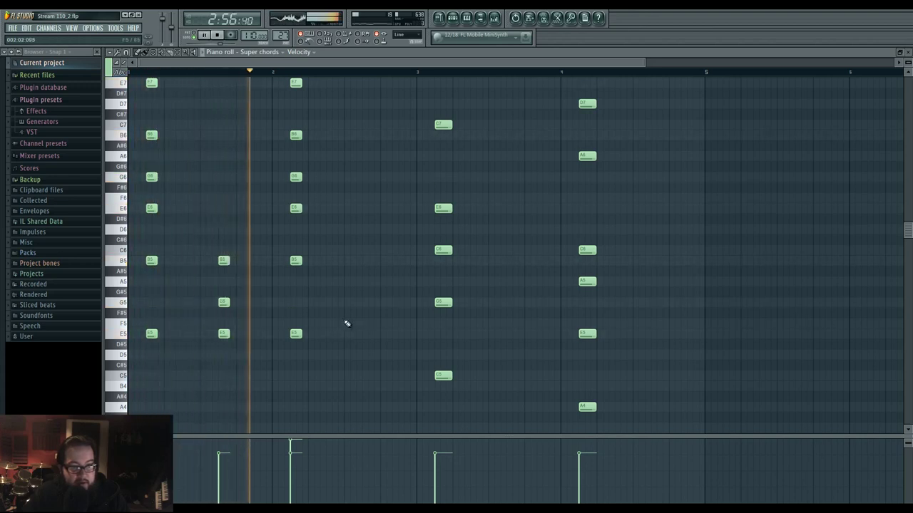
left_click(362, 334)
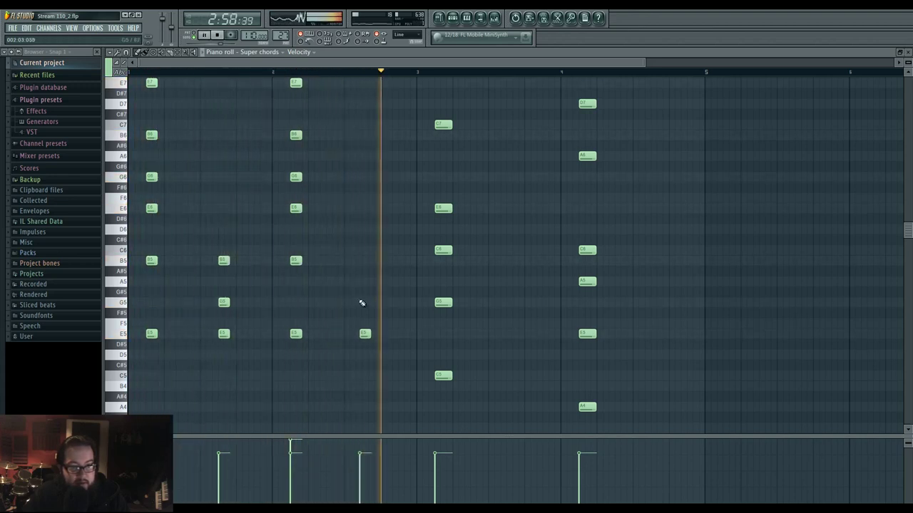
right_click(365, 334)
key("space")
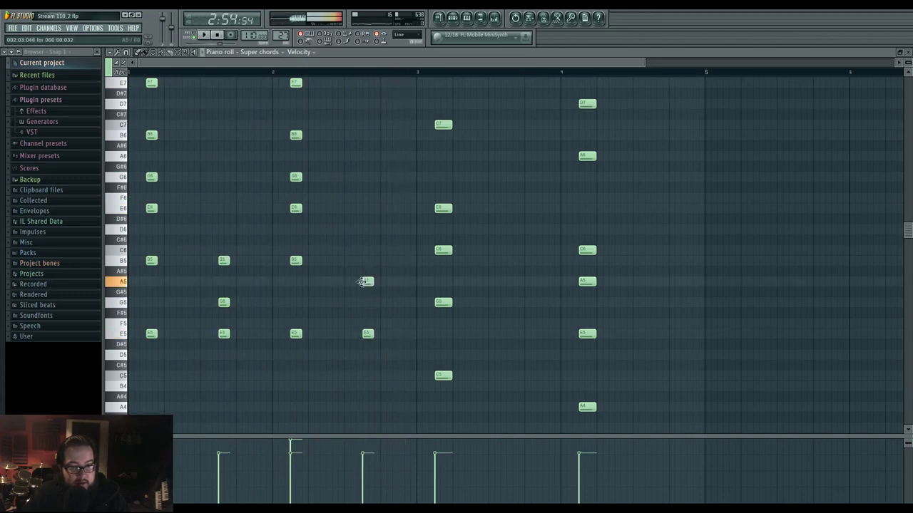
- Add short chords at mid-bar, C5, E5, G5 in bar 3 and A4, D5, G5 in bar 4, and play the pattern
scroll(556, 378, "down", 1)
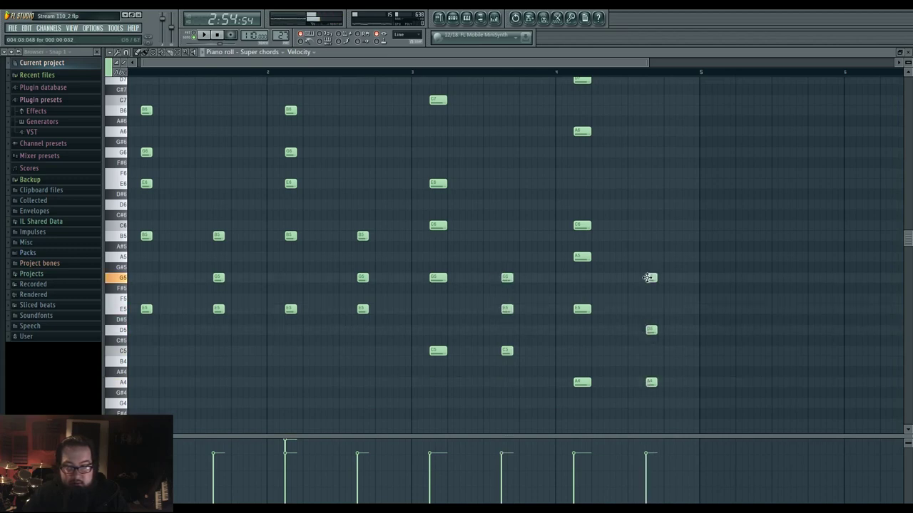
key("space")
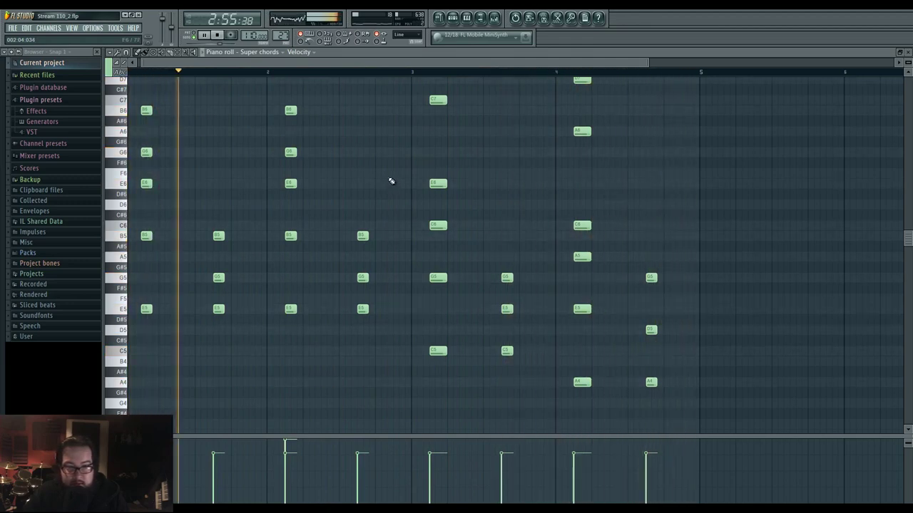
left_click_drag(392, 181, 397, 200)
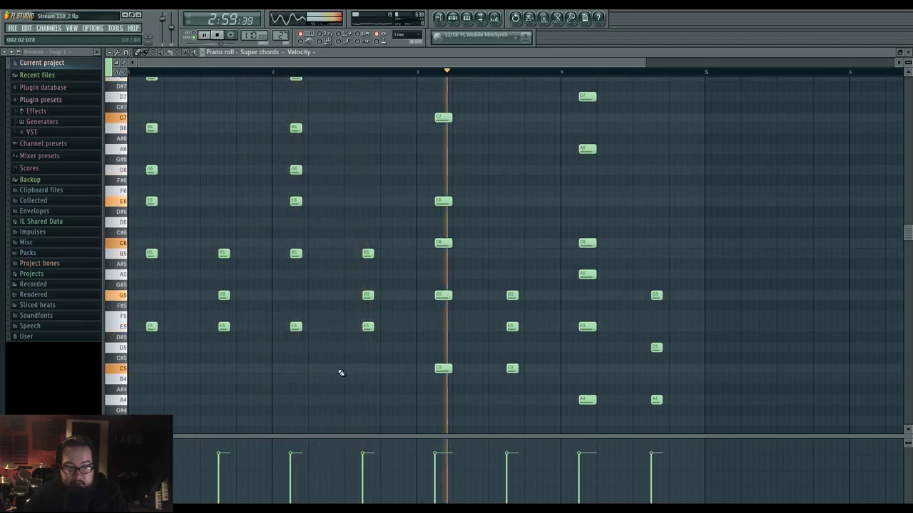
- Examine the filter controls of the Super chords Harmor while the pattern plays, and return to the piano roll
key("F6")
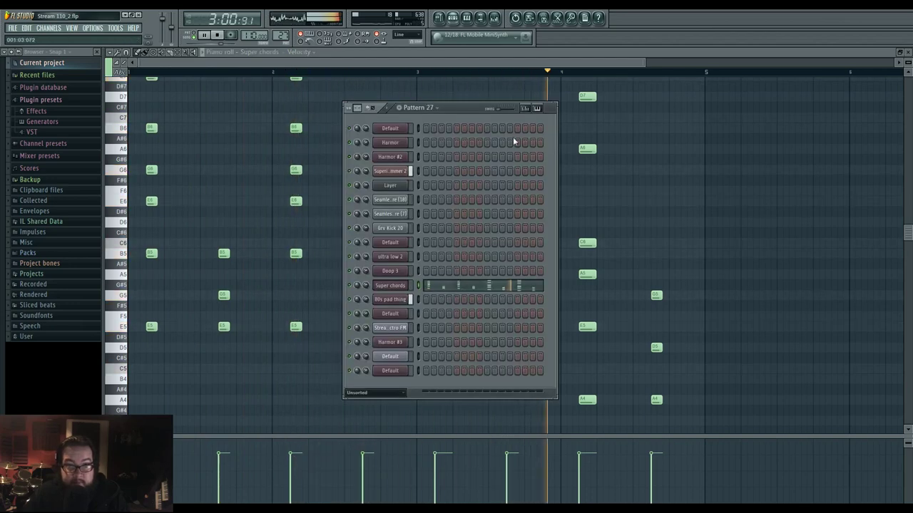
left_click(392, 286)
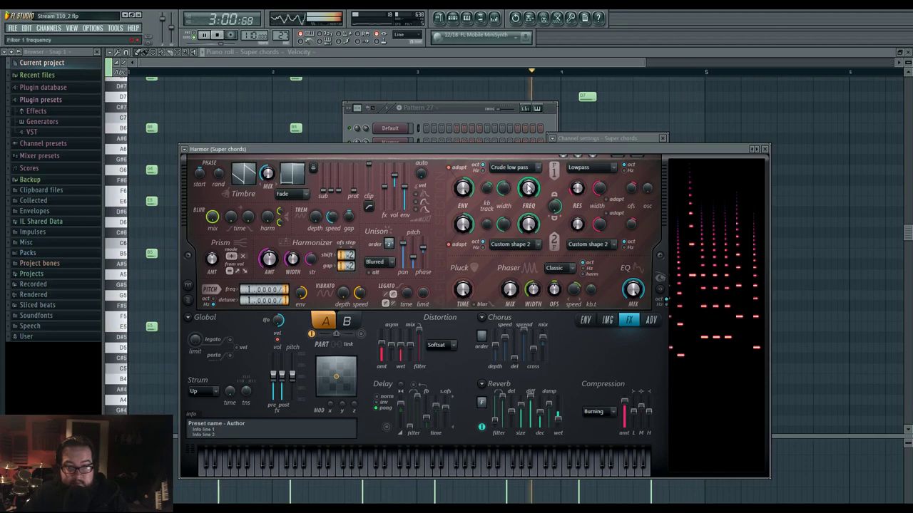
left_click(232, 108)
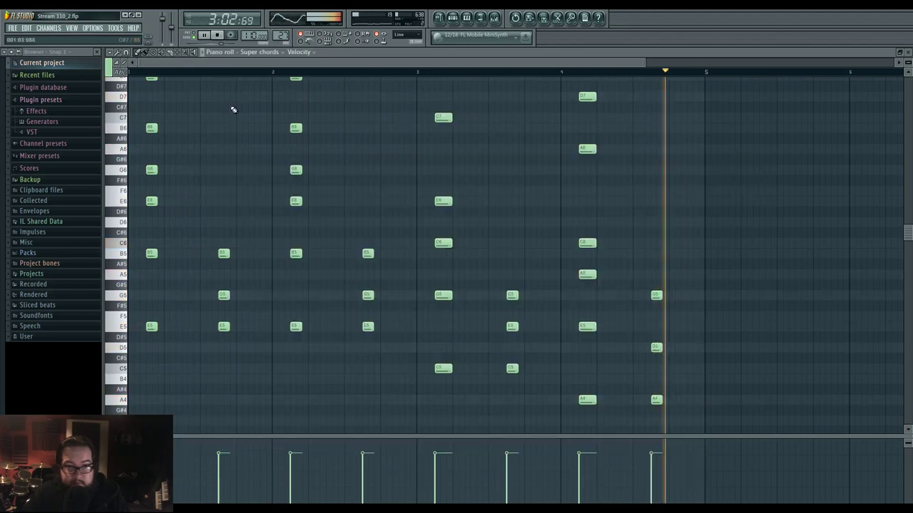
- Shift the short E5, G5, B5 chords in bars 1 and 2 slightly later in their bars while listening
scroll(278, 199, "up", 1)
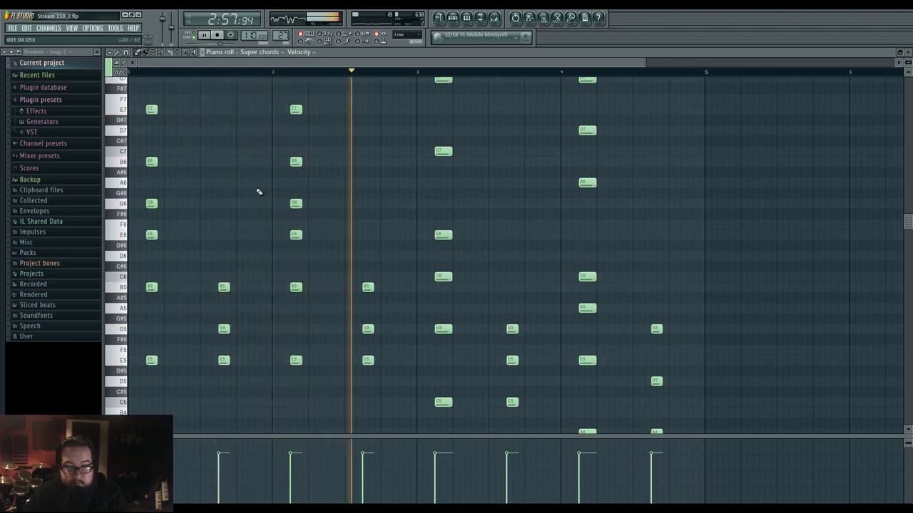
left_click_drag(358, 276, 390, 379)
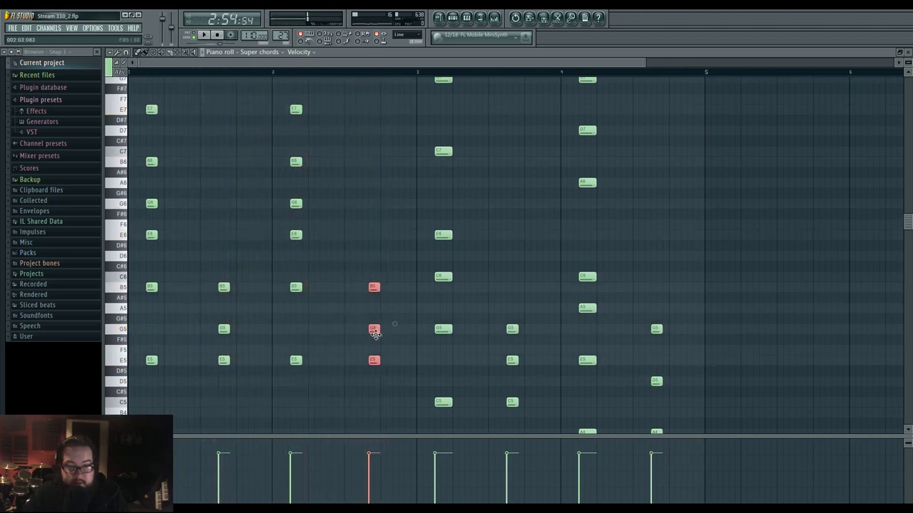
left_click_drag(213, 275, 238, 362)
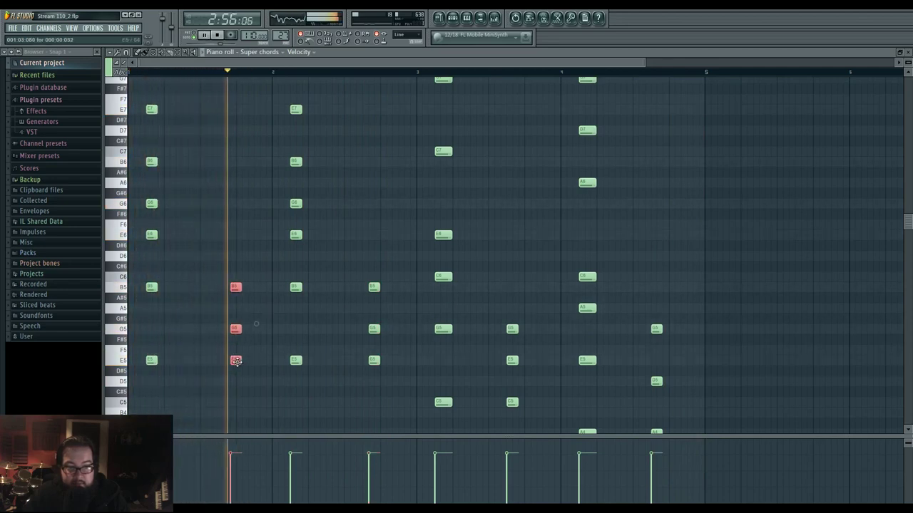
left_click_drag(348, 272, 380, 361)
left_click(354, 199, "ctrl")
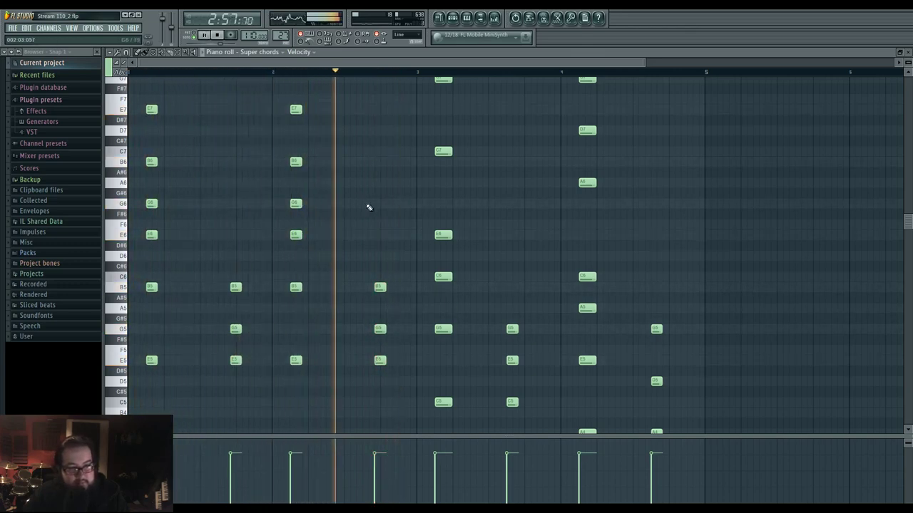
left_click_drag(359, 242, 386, 361)
left_click(371, 280, "ctrl")
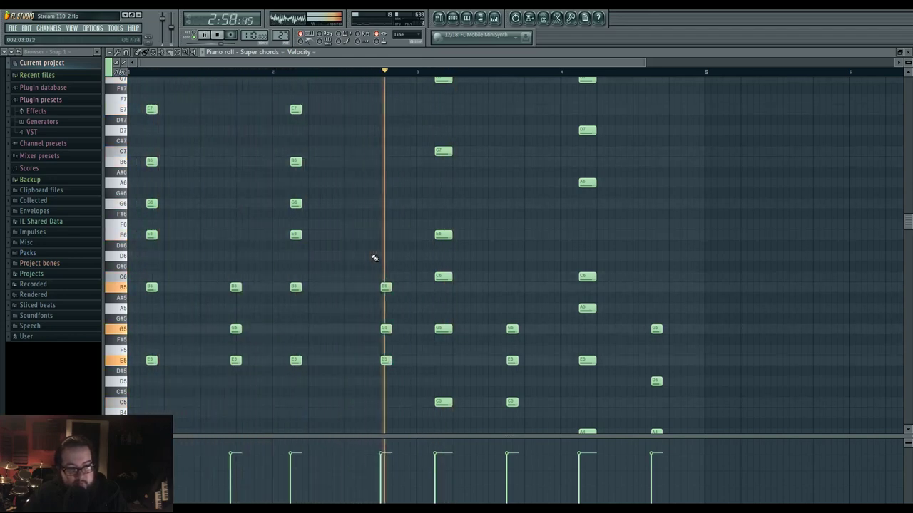
- Move the short chords in the second halves of bars 3 and 4 slightly later to match the new rhythm
left_click_drag(500, 321, 523, 402)
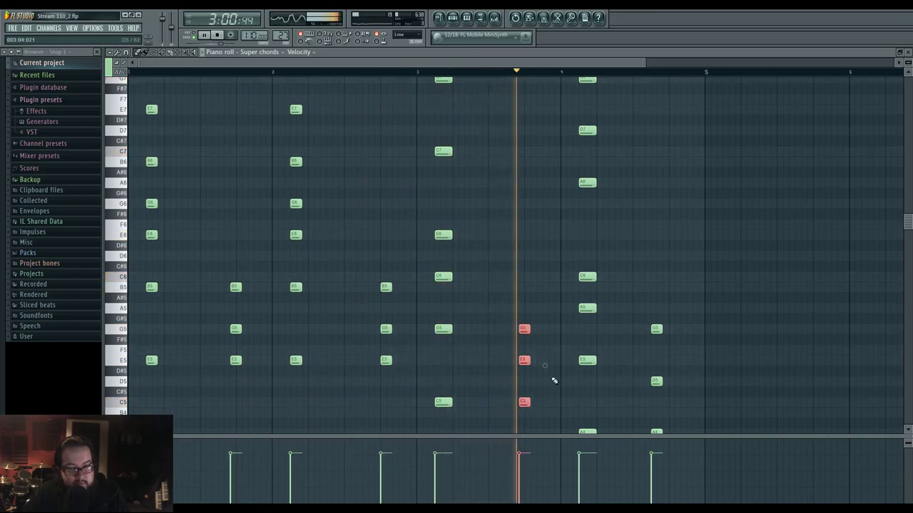
scroll(552, 378, "down", 2)
left_click_drag(713, 432, 633, 290)
left_click(651, 310, "ctrl")
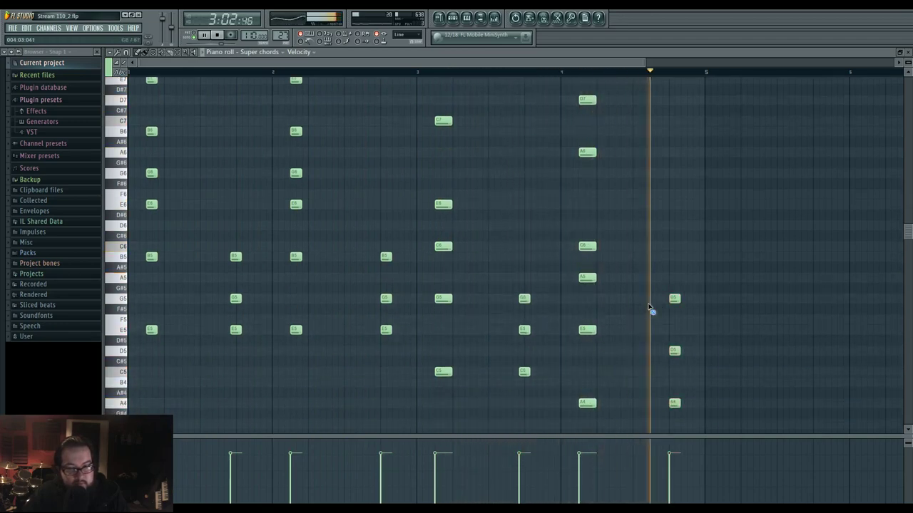
scroll(373, 275, "up", 1)
scroll(360, 258, "up", 1)
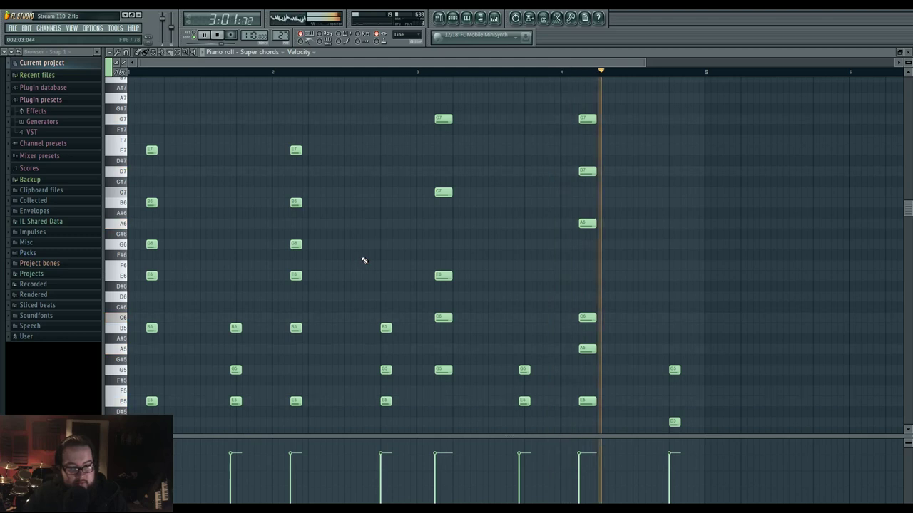
- Audition the reworked chord pattern and replay bars 3 and 4 to judge the chord changes
scroll(362, 268, "down", 4)
key("F6")
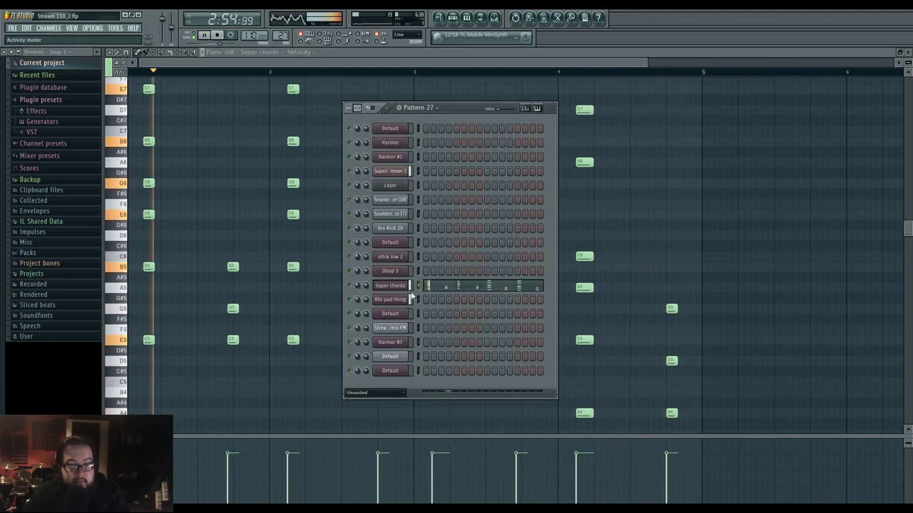
key("space")
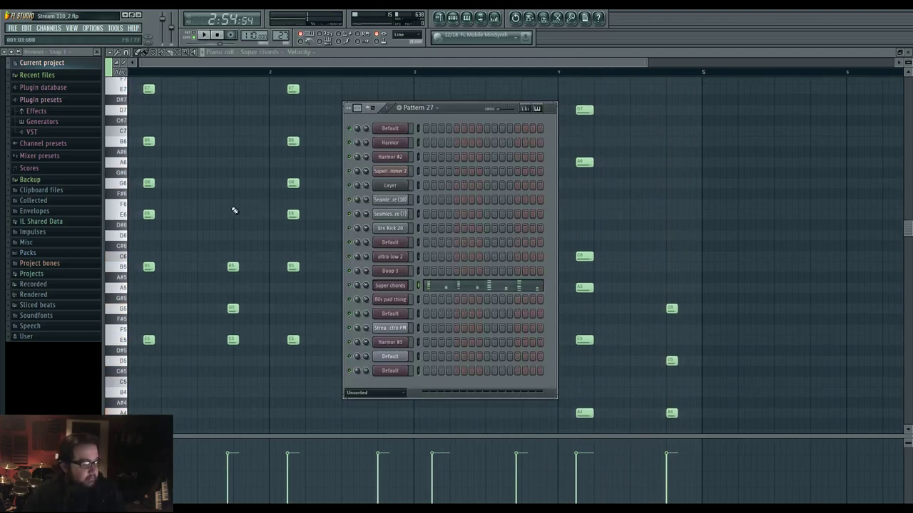
key("F6")
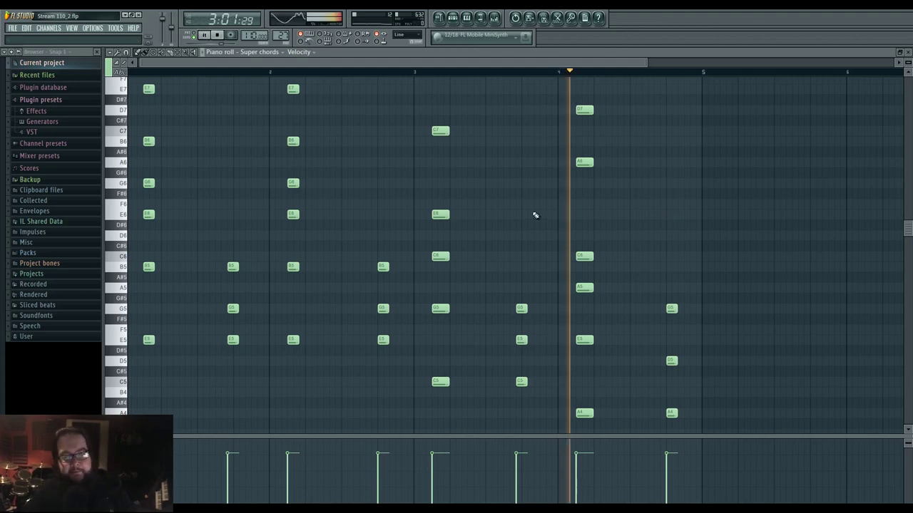
key("space")
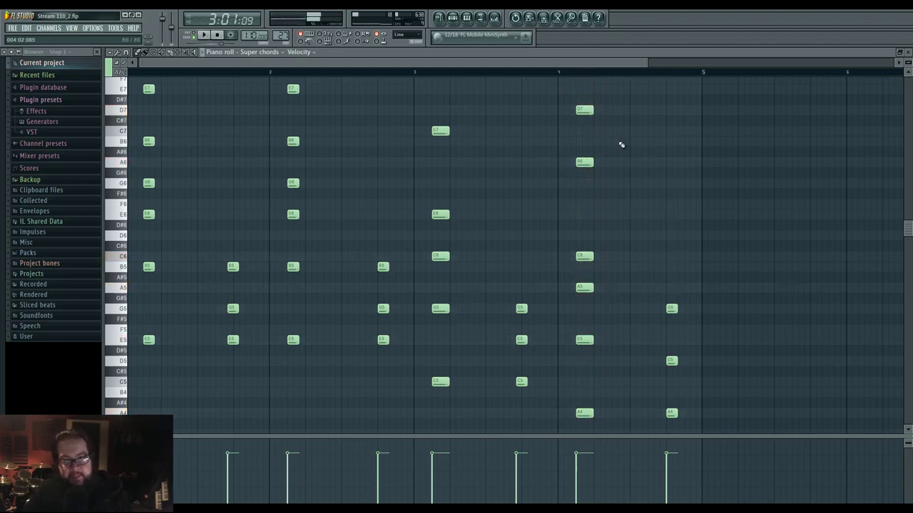
scroll(621, 145, "up", 5)
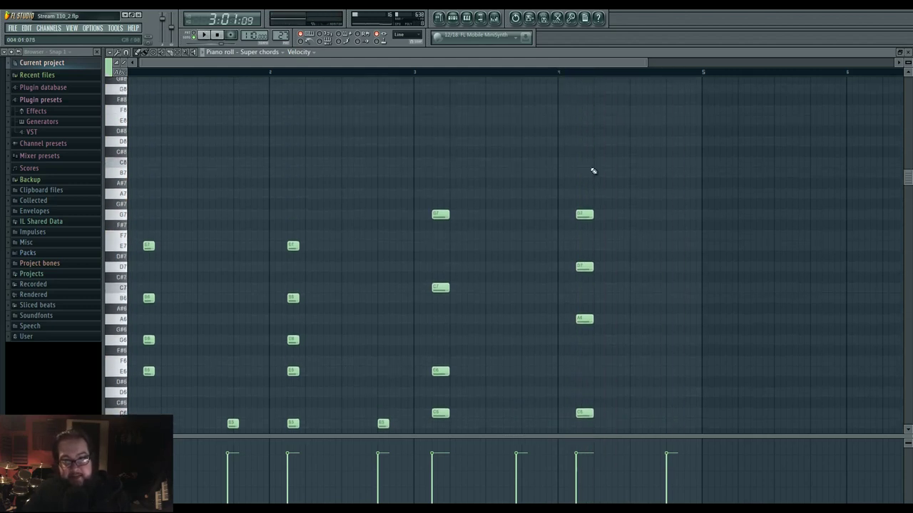
scroll(621, 311, "down", 4)
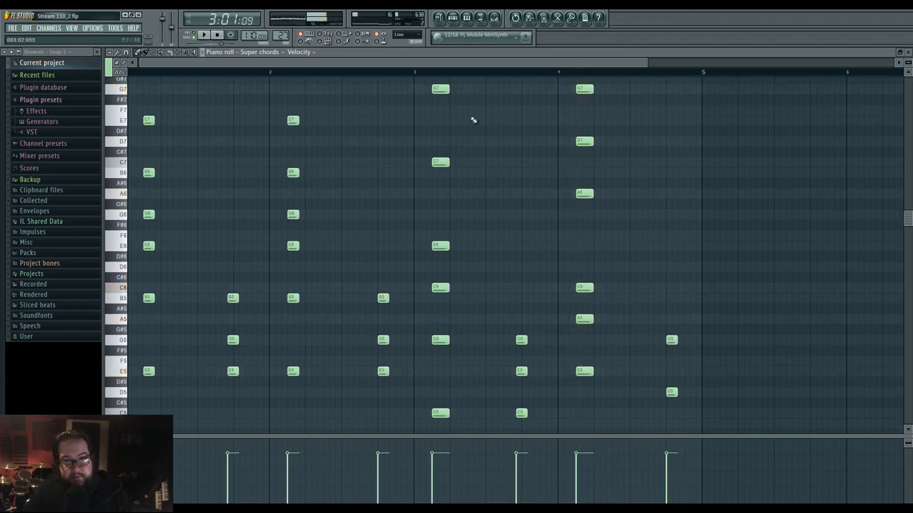
left_click(419, 76)
left_click(568, 76)
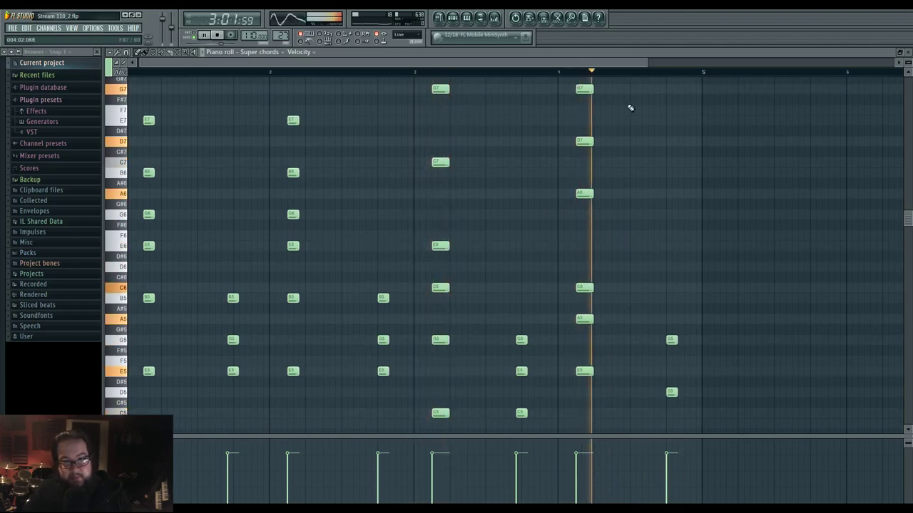
left_click(424, 75)
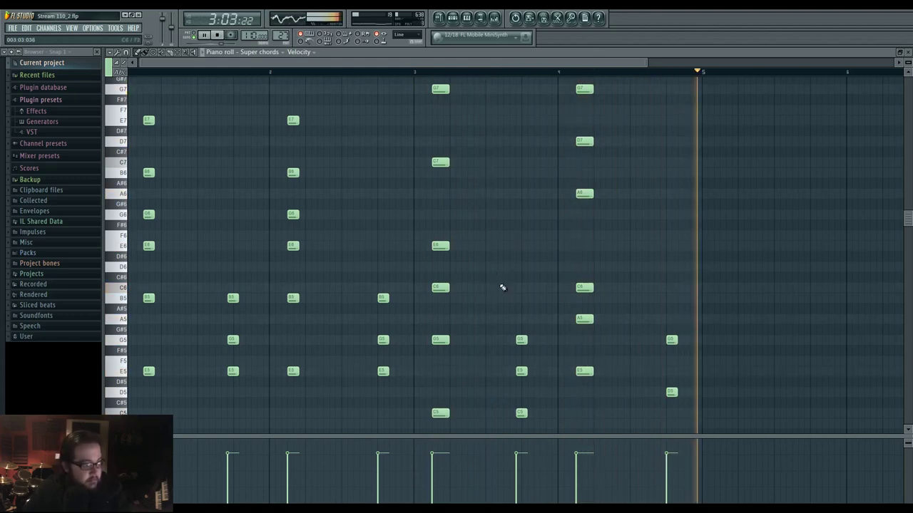
- Repeat the Pattern 27 clip along track 5 up to bar 97 and select bars 81 to 97 as the playlist's time range
left_click(439, 20)
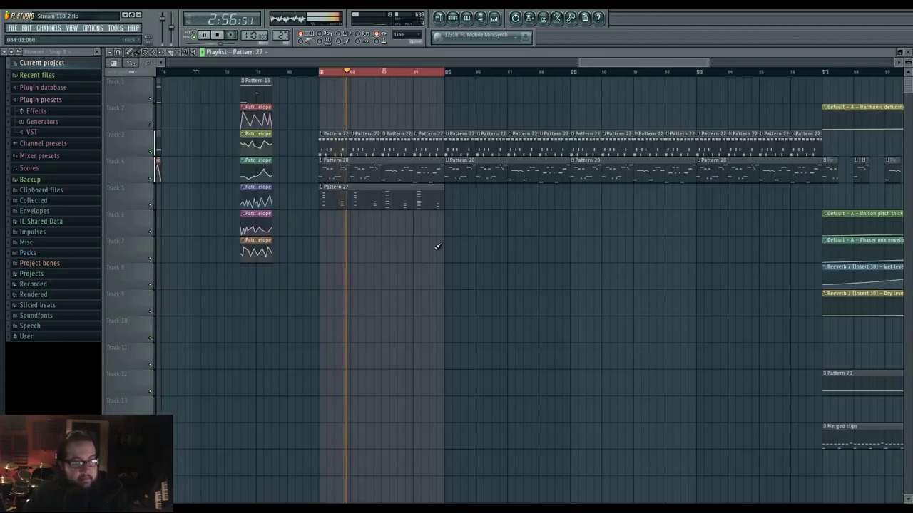
scroll(393, 249, "right", 1)
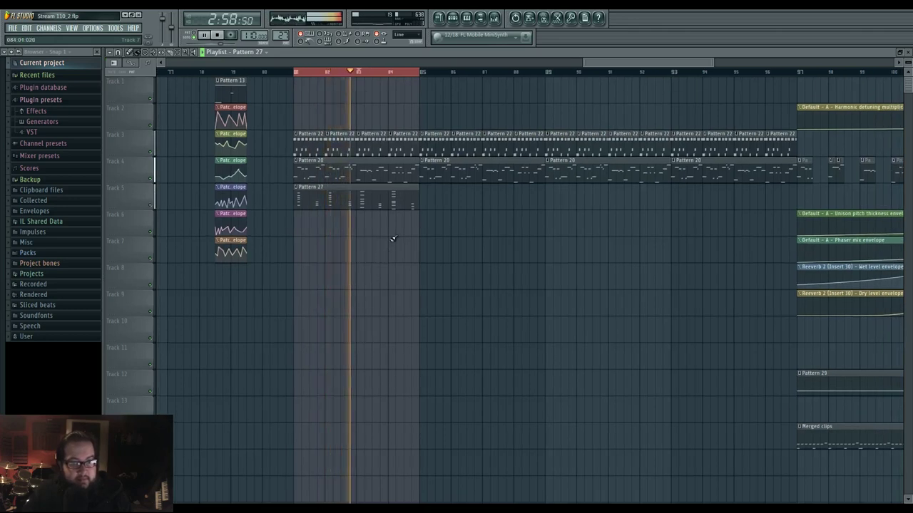
left_click(364, 74)
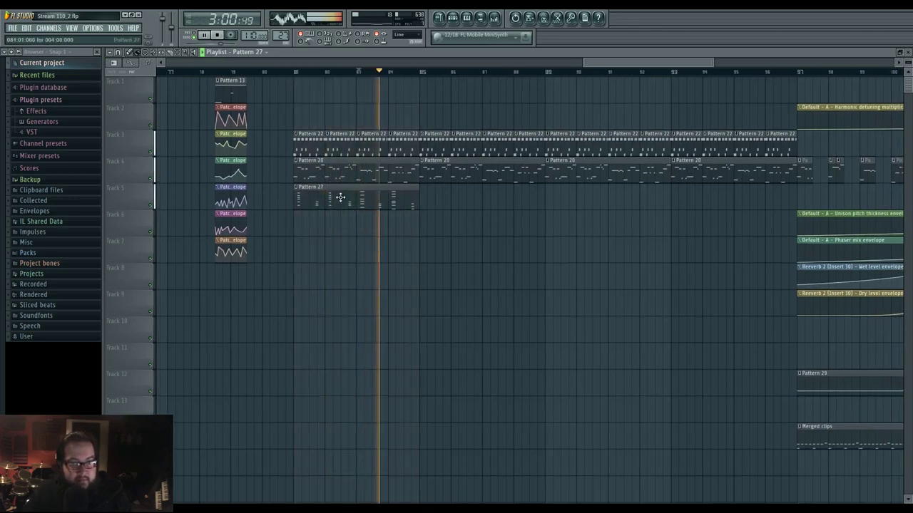
key("space")
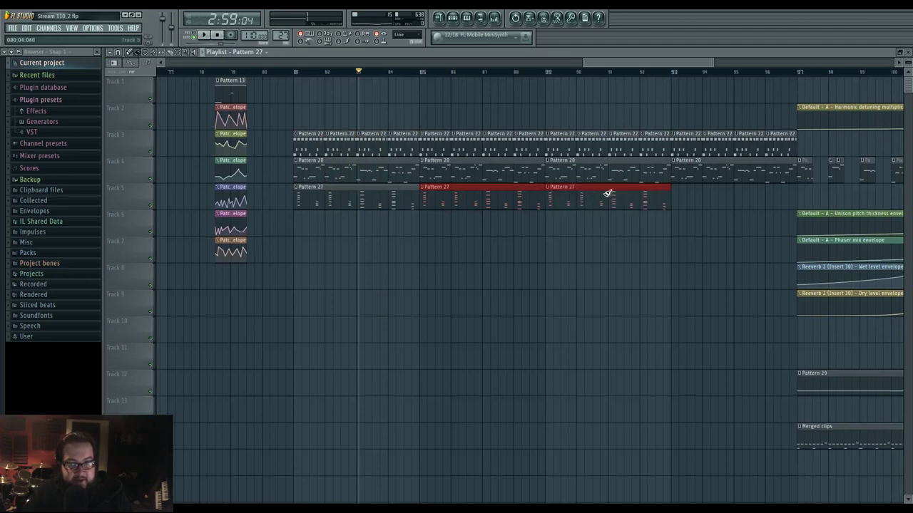
left_click_drag(295, 74, 797, 74)
- Set the shape of filter 2 in the Super chords Harmor to Classic low pass while the arrangement plays
left_click(453, 19)
left_click(405, 285)
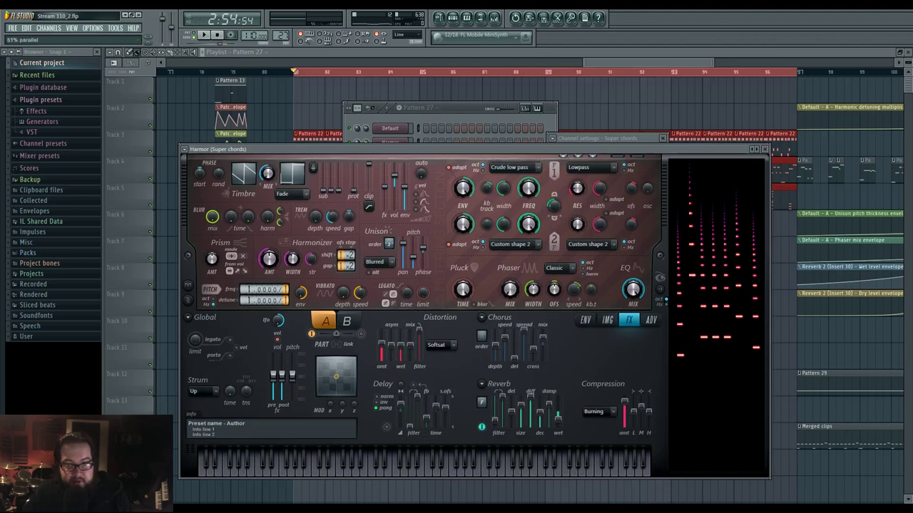
key("space")
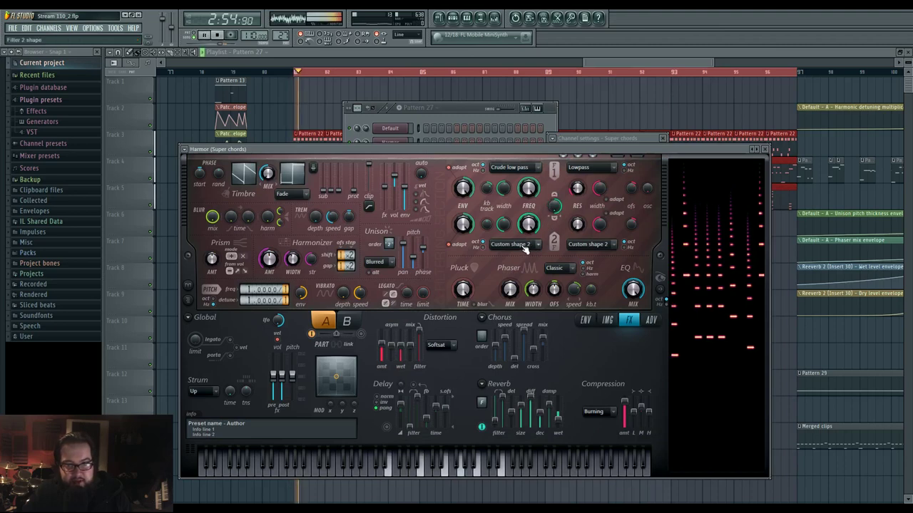
left_click(533, 245)
left_click(514, 254)
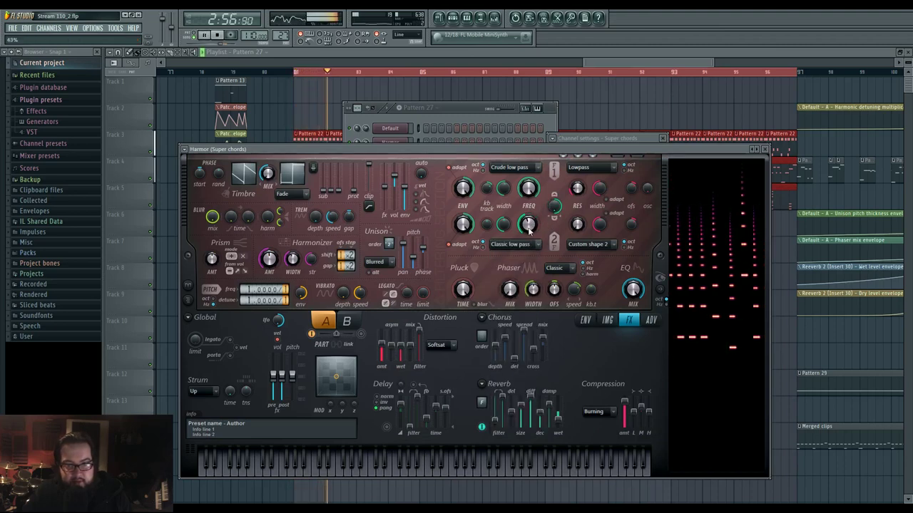
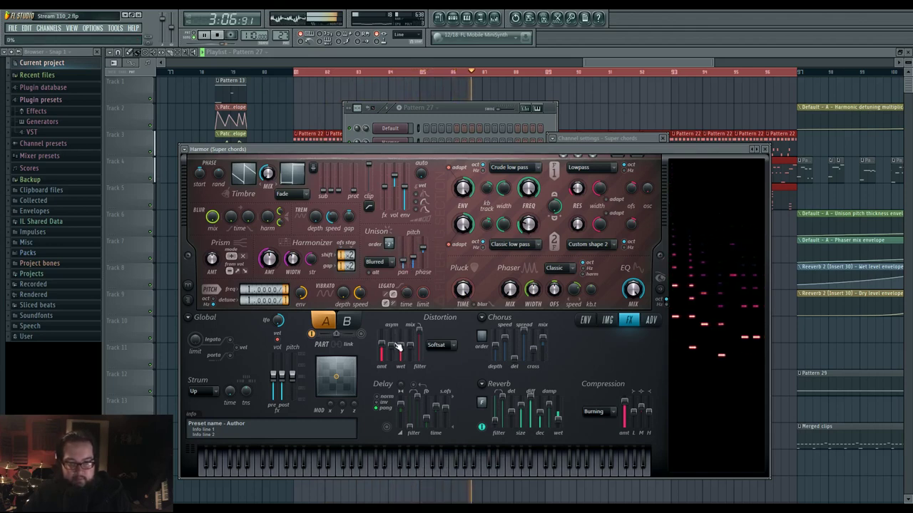
- Create an automation clip for the Super chords Harmor's filter 2 frequency across bars 81 to 97 in the playlist
right_click(529, 230)
left_click(585, 315)
left_click(325, 122)
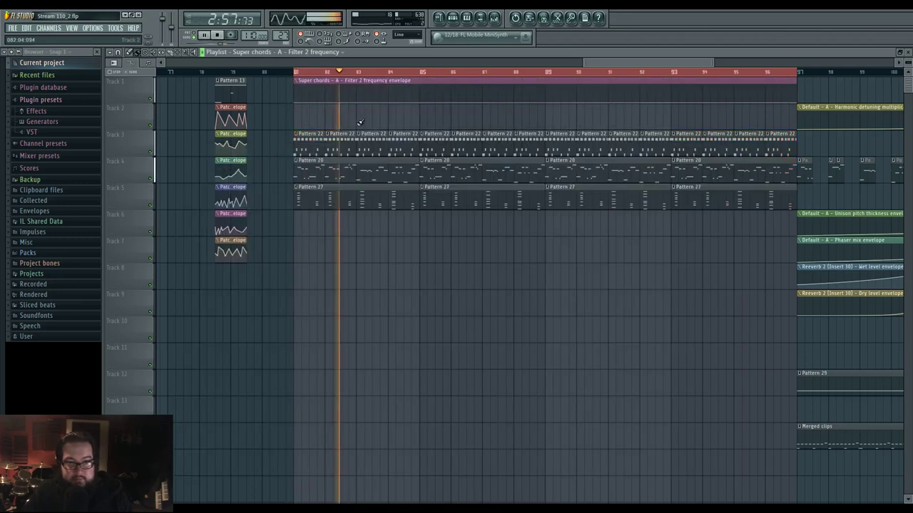
- Shape the Super chords filter 2 frequency envelope: low until bar 84, raised by bar 85, points at bars 89 and 93, and a higher end at bar 97
right_click(390, 102)
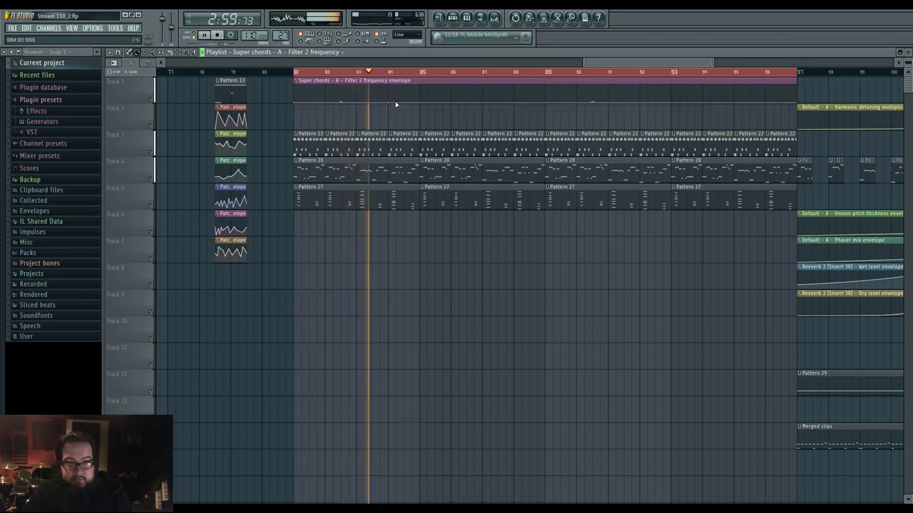
right_click(421, 90)
left_click_drag(796, 103, 796, 85)
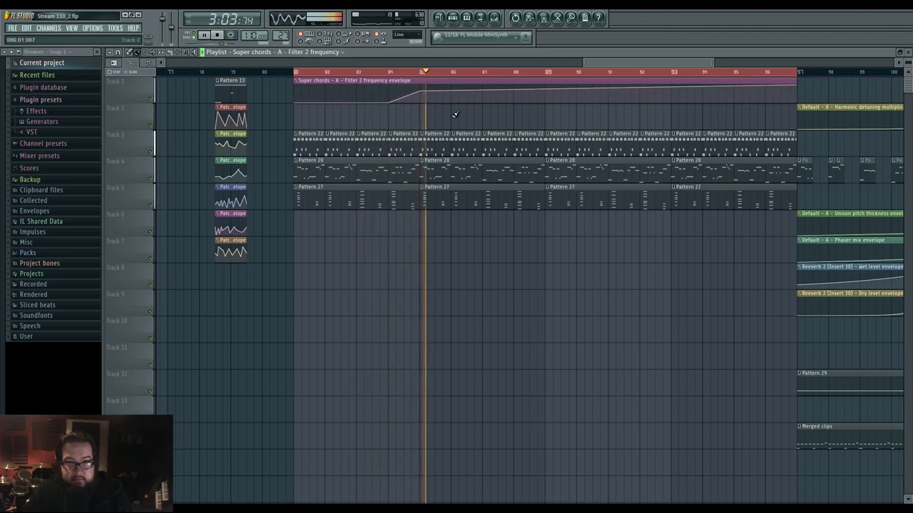
left_click_drag(421, 90, 422, 97)
right_click(545, 93)
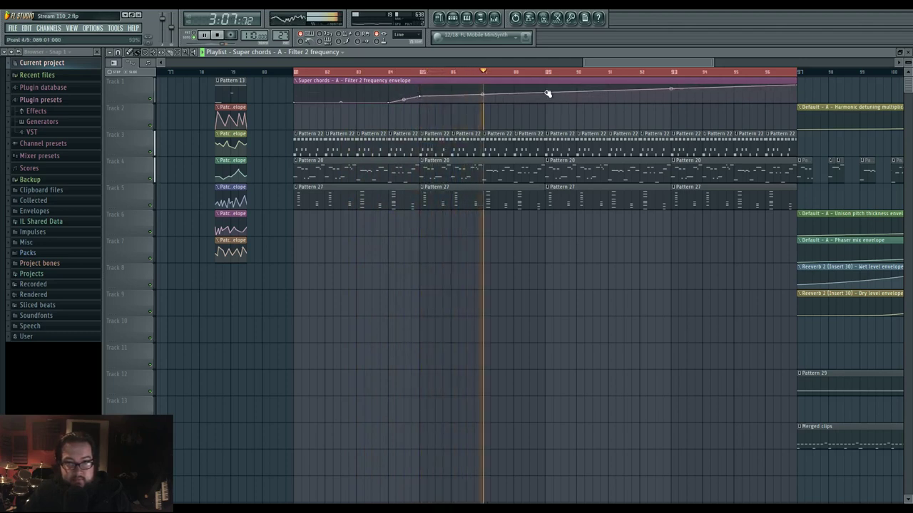
right_click(670, 97)
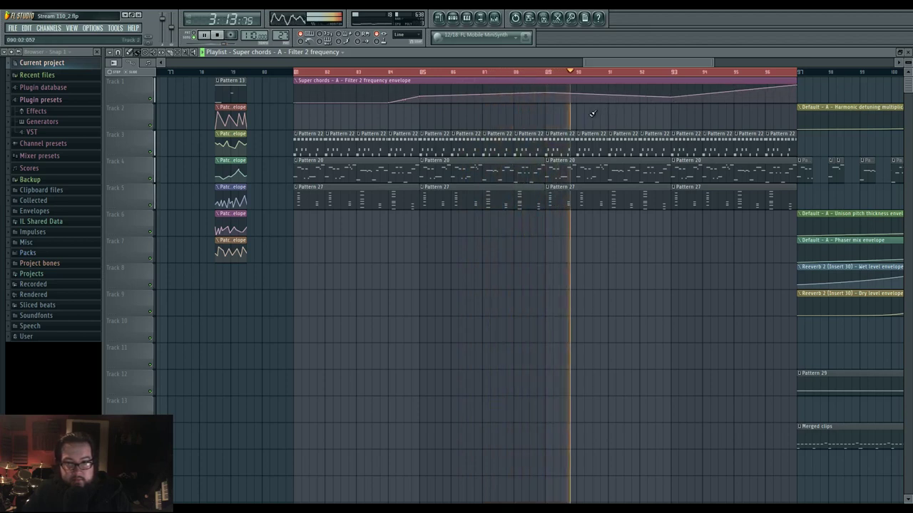
- Lower the Insert 31 mixer fader to about 80% and load Fruity Parametric EQ 2 into its first effect slot
key("F9")
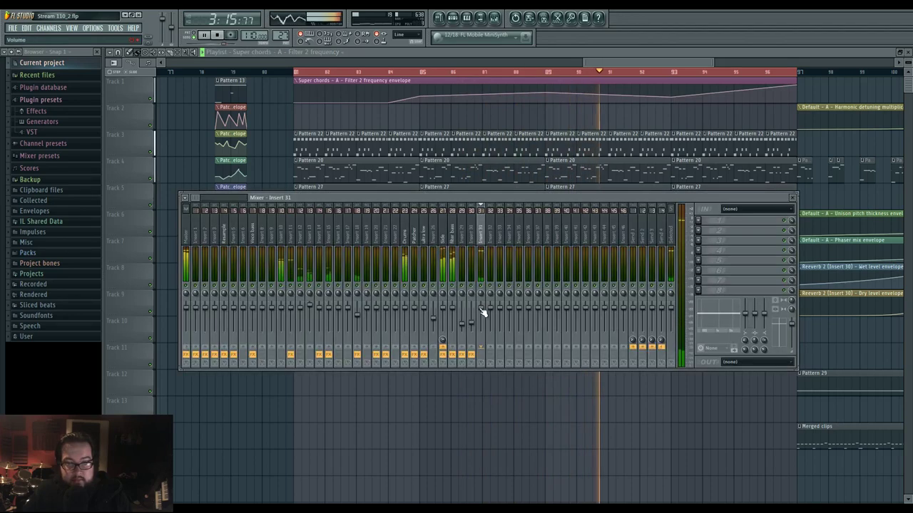
left_click_drag(481, 310, 481, 314)
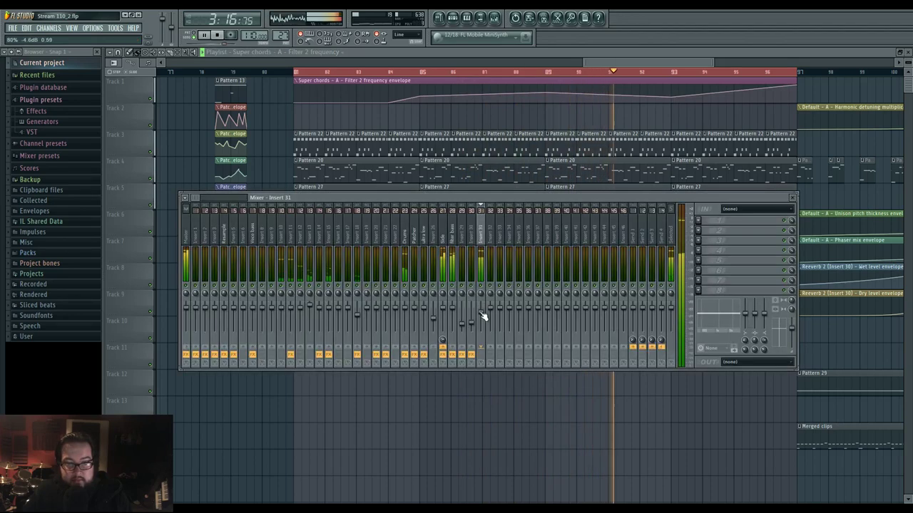
left_click(696, 222)
left_click(817, 336)
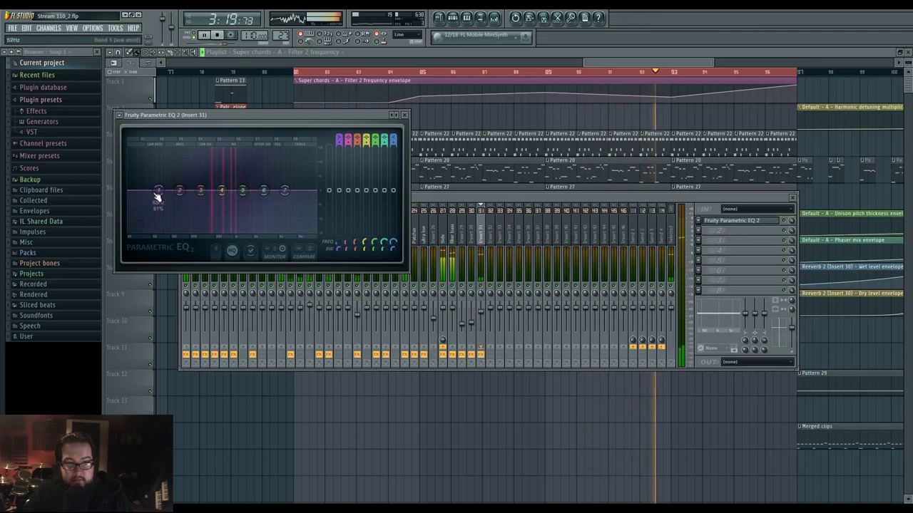
- Set Insert 31's EQ band 1 to high pass at about 110 Hz, dip bands 4 and 5, and boost band 7 by 1.9 dB around 10.8 kHz
right_click(158, 192)
left_click(199, 224)
right_click(159, 192)
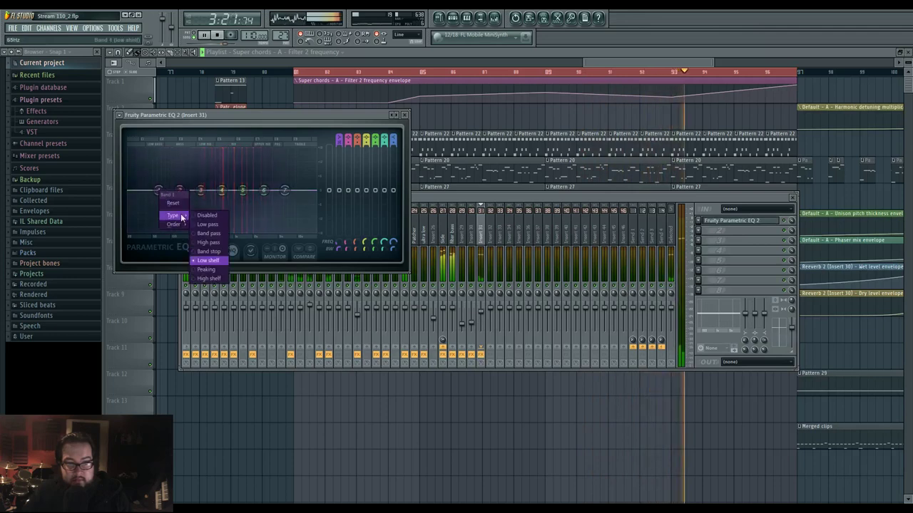
left_click(209, 243)
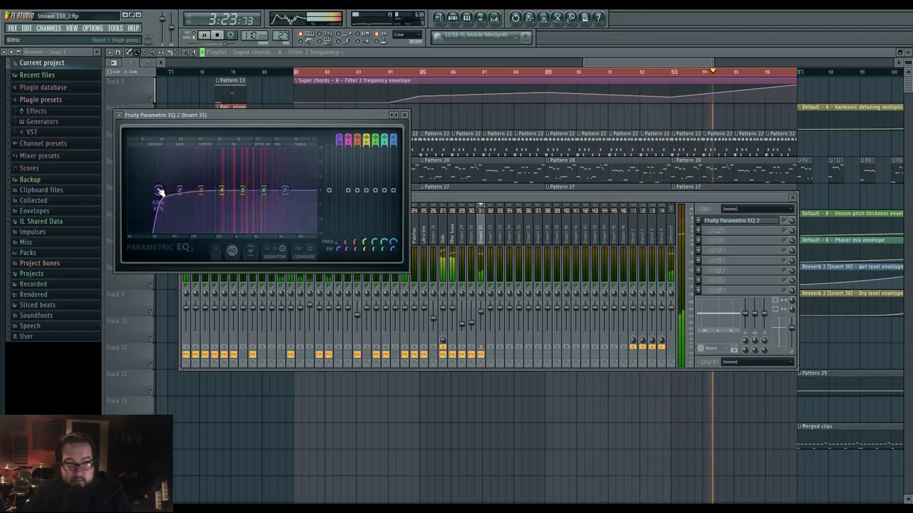
left_click_drag(159, 192, 174, 191)
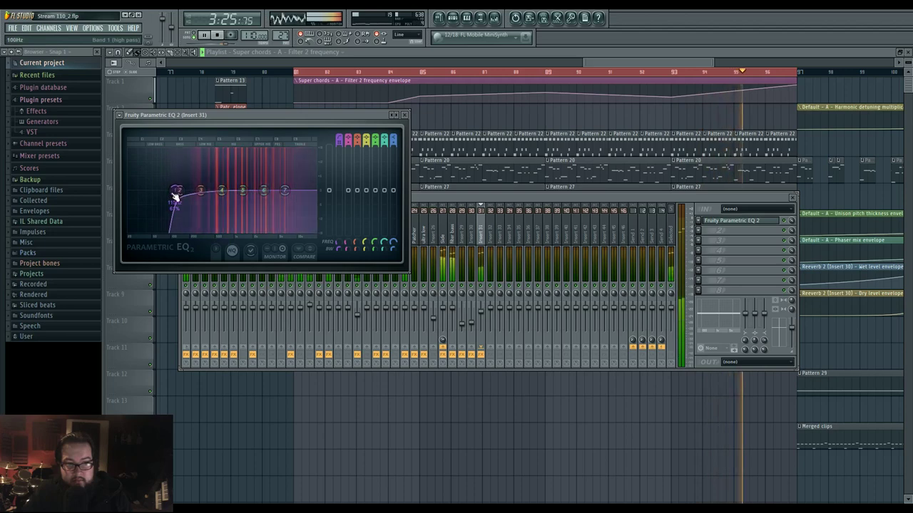
left_click_drag(175, 193, 299, 185)
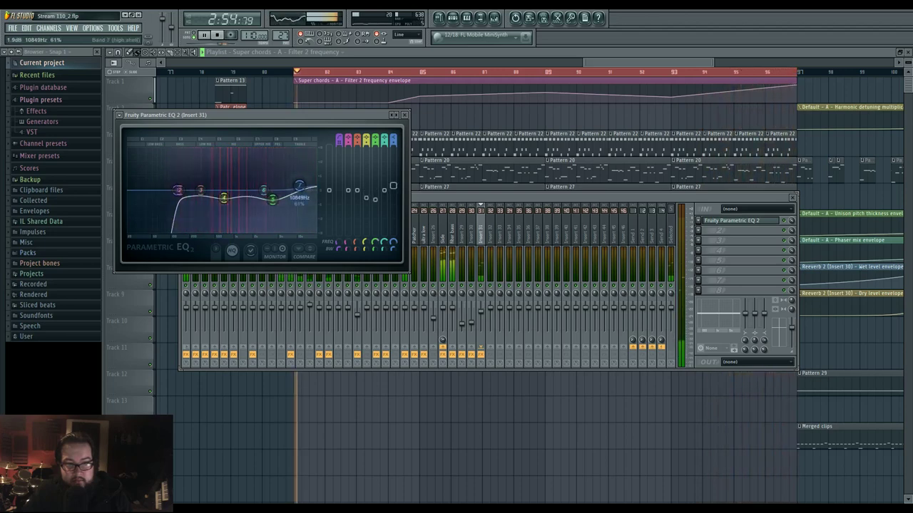
key("F12")
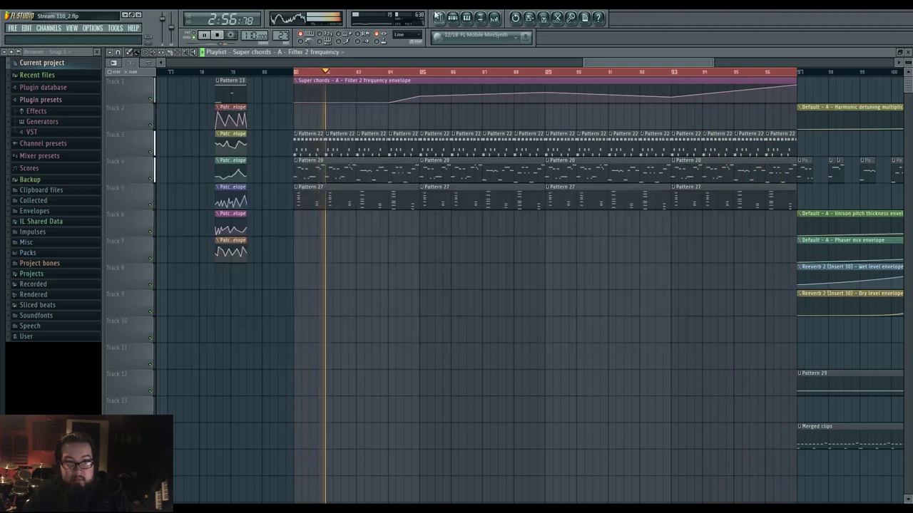
left_click(454, 20)
left_click(495, 18)
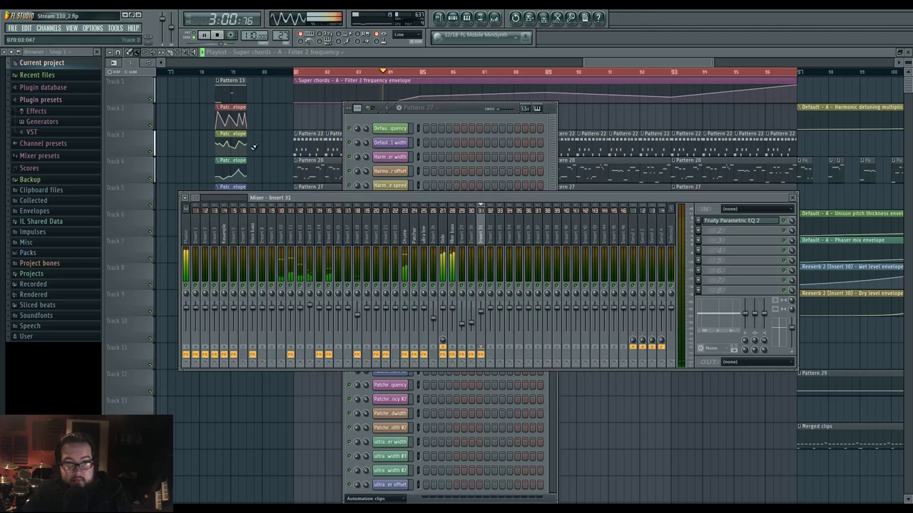
key("F12")
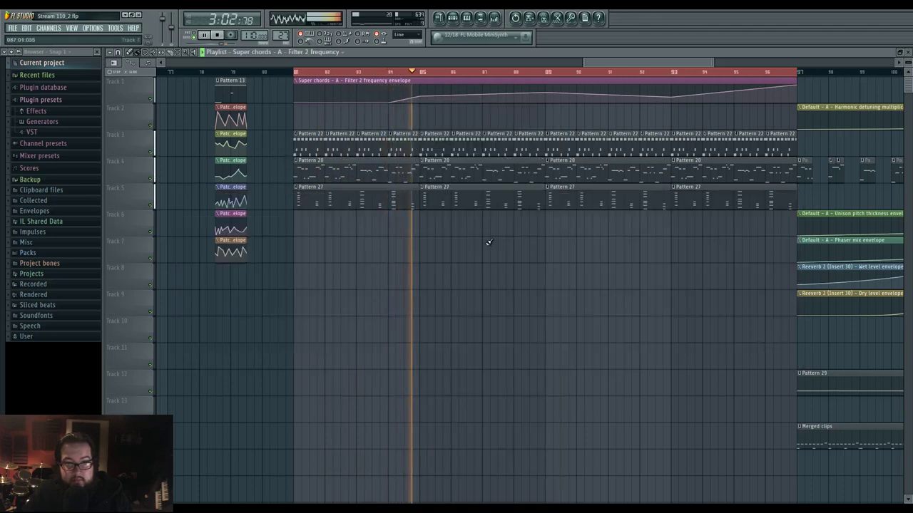
- Replace the Pattern 22 drum clips in bars 81 to 84 with a unique copy that keeps only the F#3 notes
key("space")
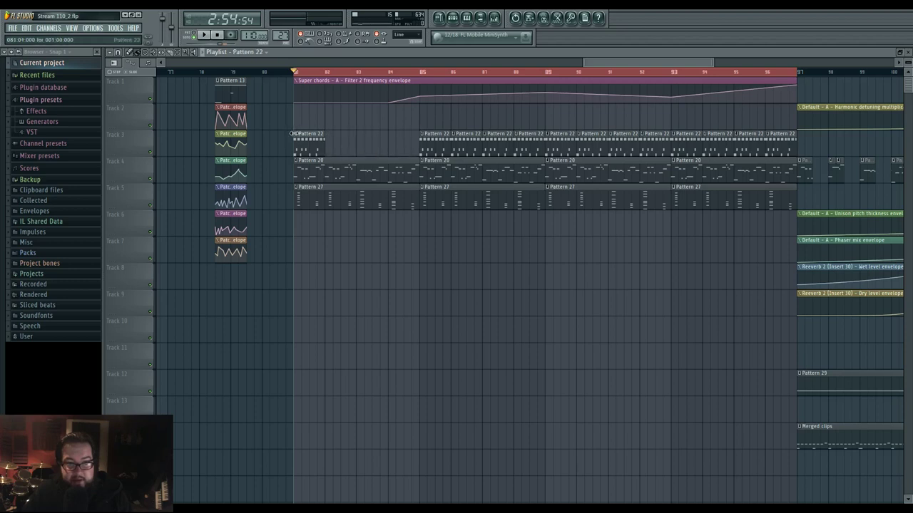
left_click(292, 133)
left_click(318, 186)
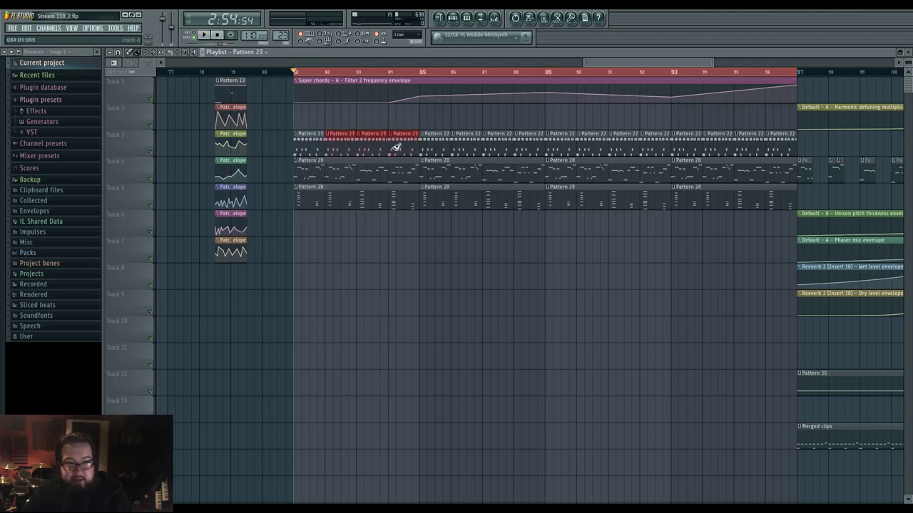
double_click(302, 145)
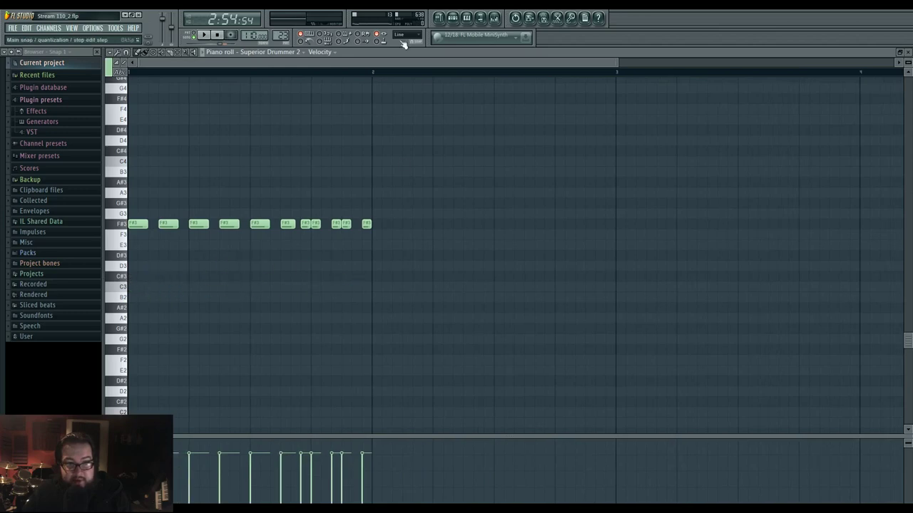
left_click(438, 18)
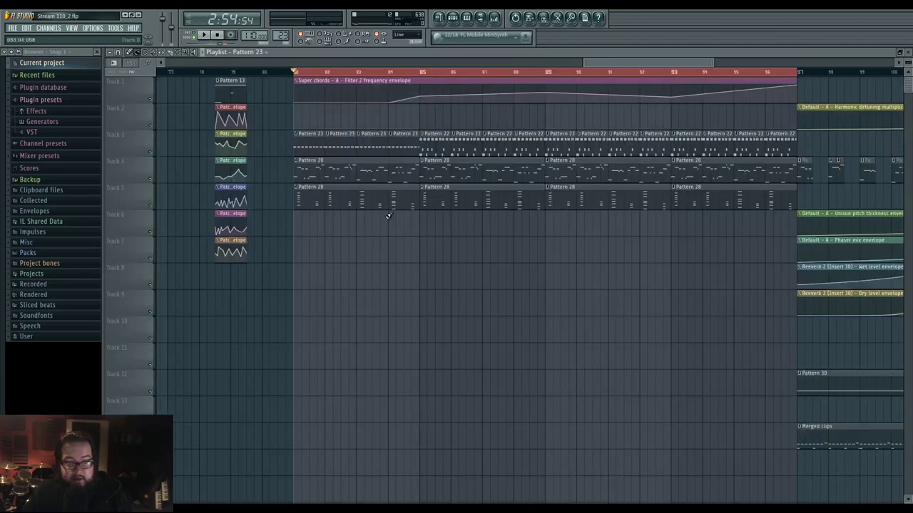
- Create an automation clip for the 80s pad thing Harmor's filter 1 frequency across bars 81 to 85 with a rising ramp
left_click_drag(296, 75, 421, 84)
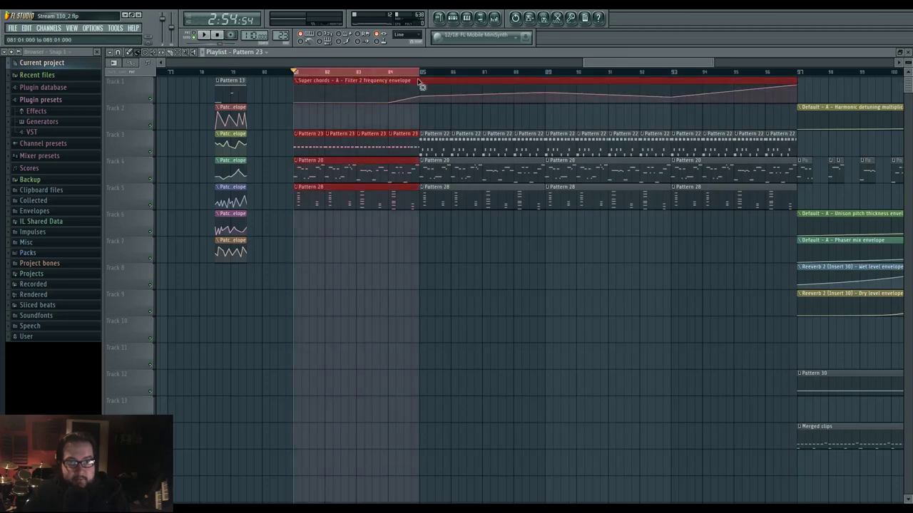
key("F6")
left_click(391, 301)
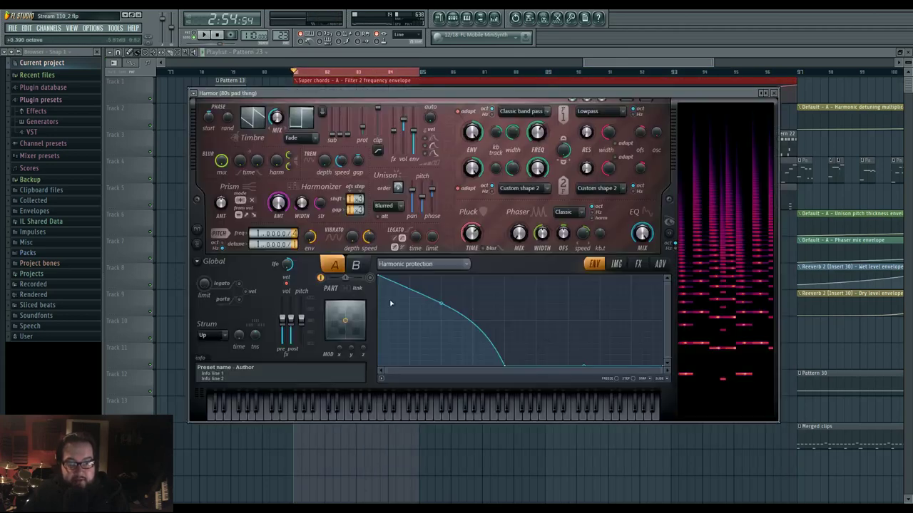
right_click(536, 134)
left_click(570, 216)
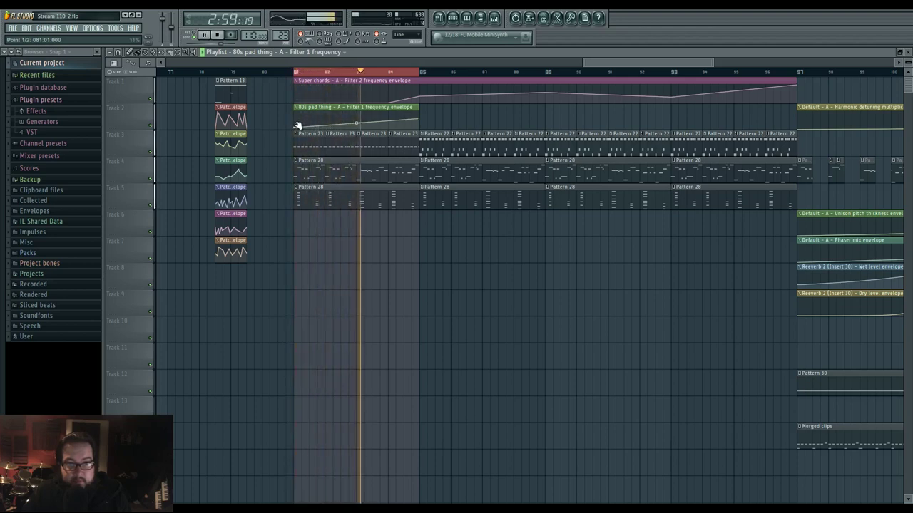
- Clear the time selection and extend the 80s pad thing filter 1 frequency envelope clip to bar 97
right_click(383, 72)
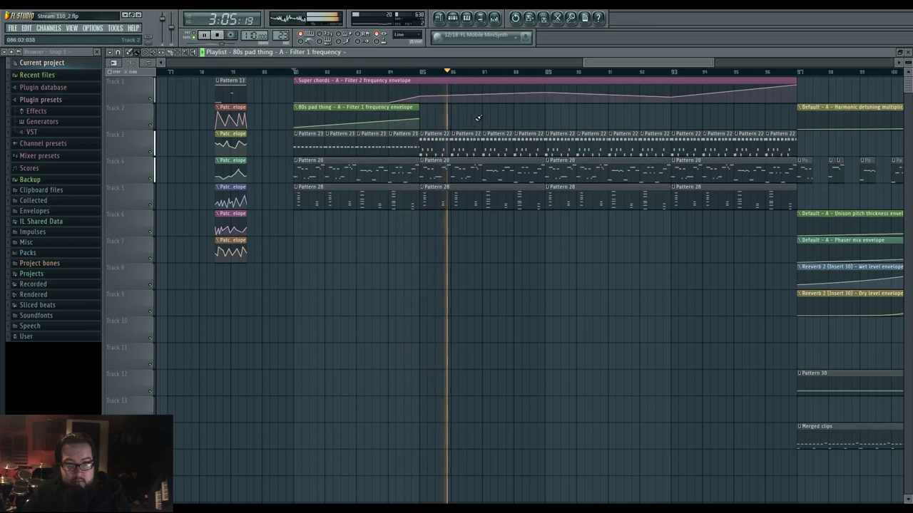
left_click_drag(478, 118, 435, 117)
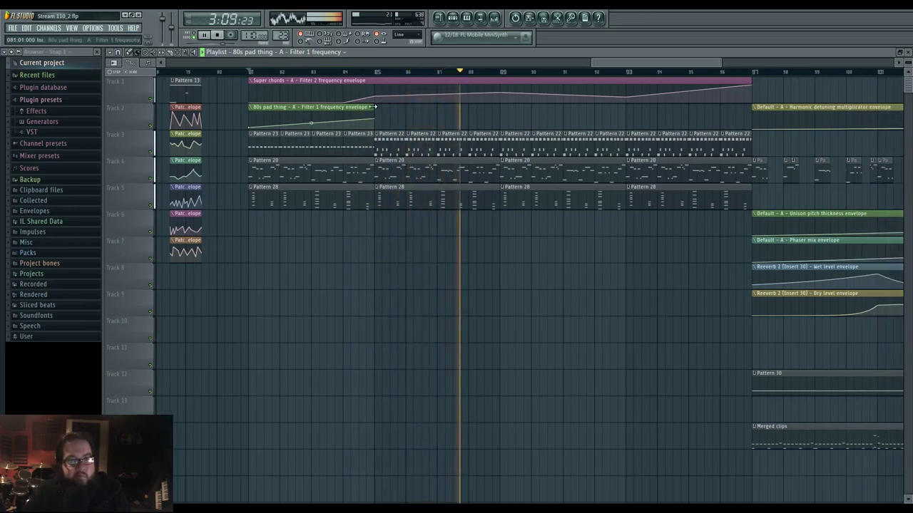
left_click_drag(376, 106, 719, 109)
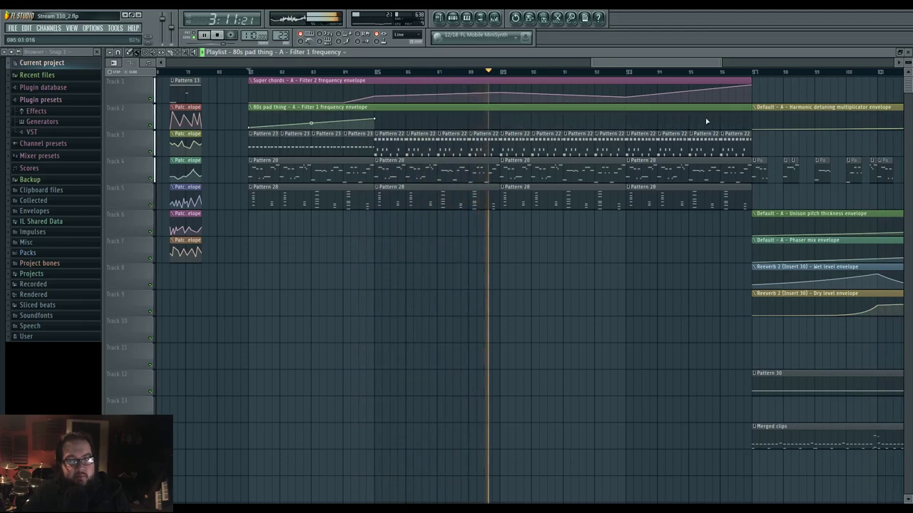
- Select bars 81 to 97 and create an automation clip there for the 80s pad thing Harmor's pluck decay length
left_click(452, 18)
key("space")
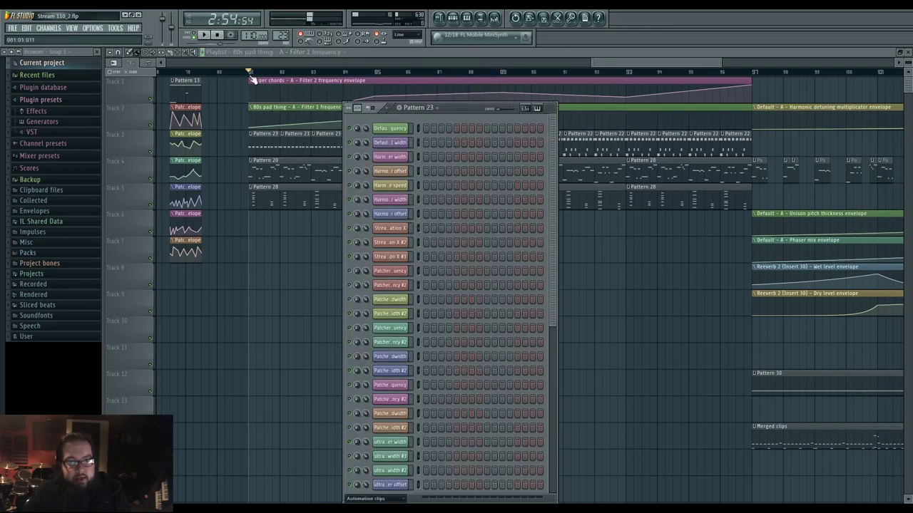
left_click_drag(251, 78, 754, 89)
left_click(452, 18)
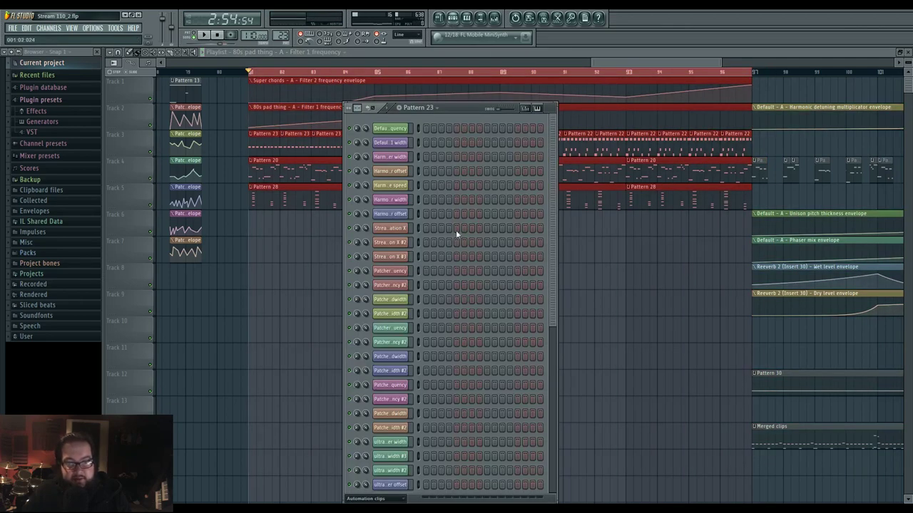
left_click(397, 500)
left_click(397, 490)
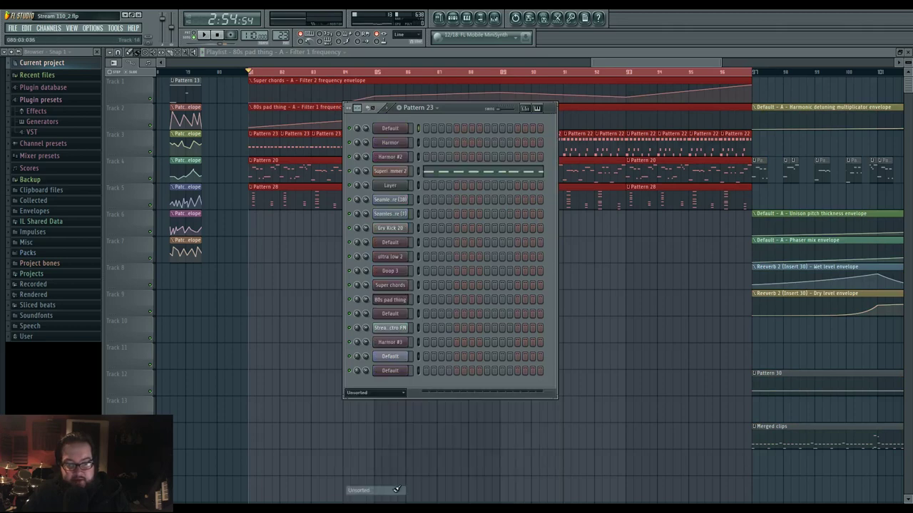
left_click(402, 299)
right_click(468, 235)
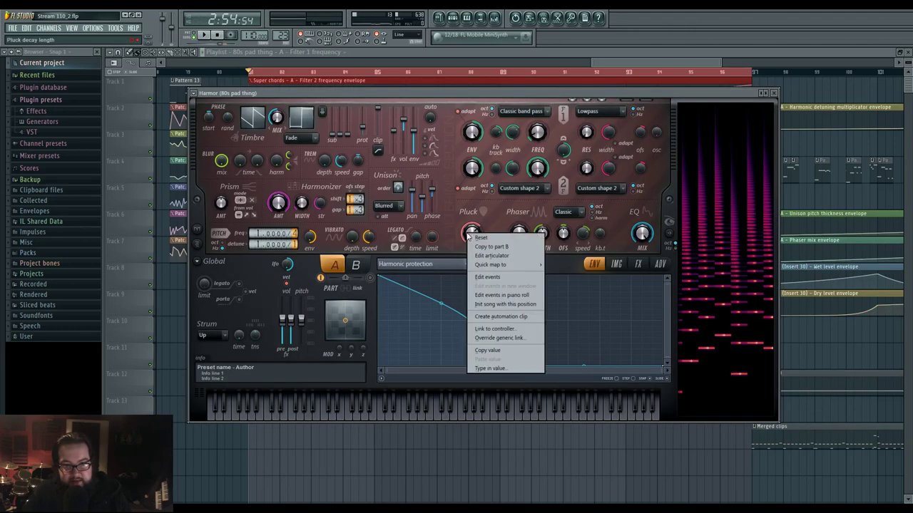
left_click(500, 318)
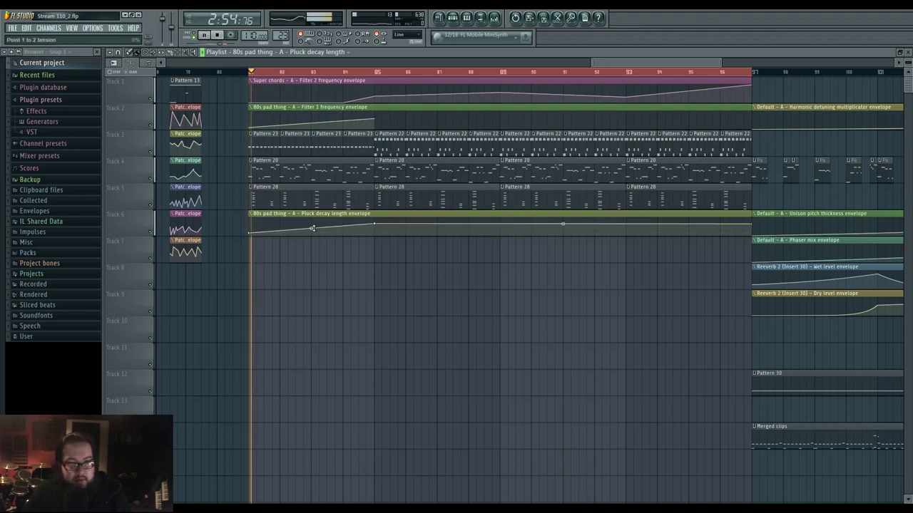
- Shape the pluck decay length envelope into a gentle rise through bar 85 that levels off at a new point on bar 89
left_click_drag(312, 228, 383, 235)
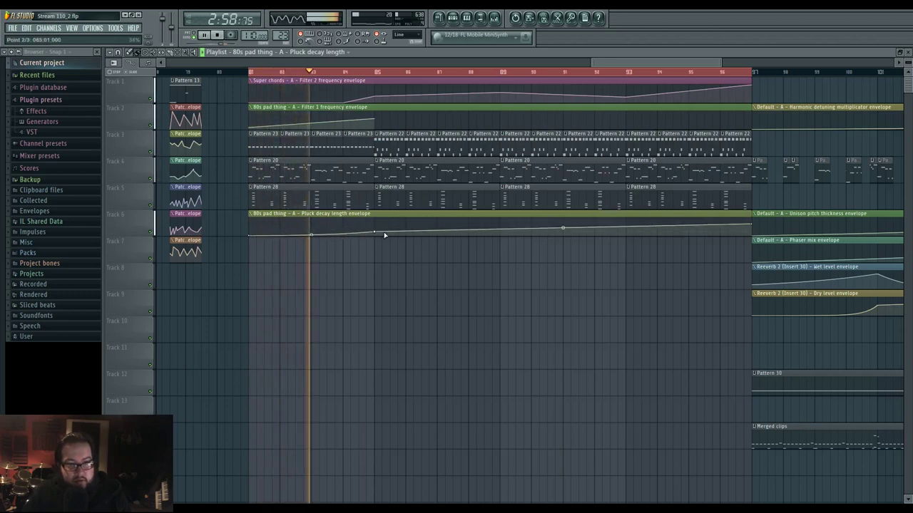
right_click(502, 226)
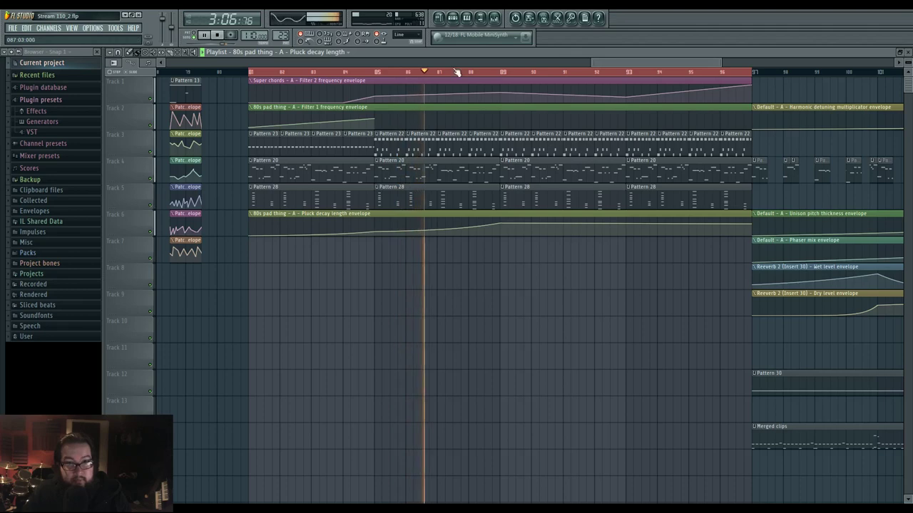
left_click(453, 19)
left_click(458, 18)
key("space")
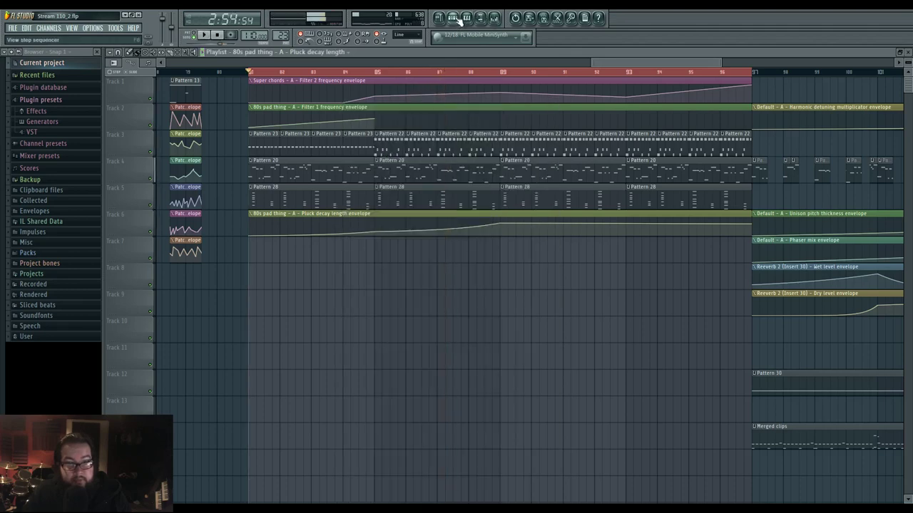
- In the Super chords Harmor, change filter 2 frequency's internal controller link and set the filter 2 shape to Custom shape 2
left_click(459, 18)
left_click(370, 498)
left_click(372, 492)
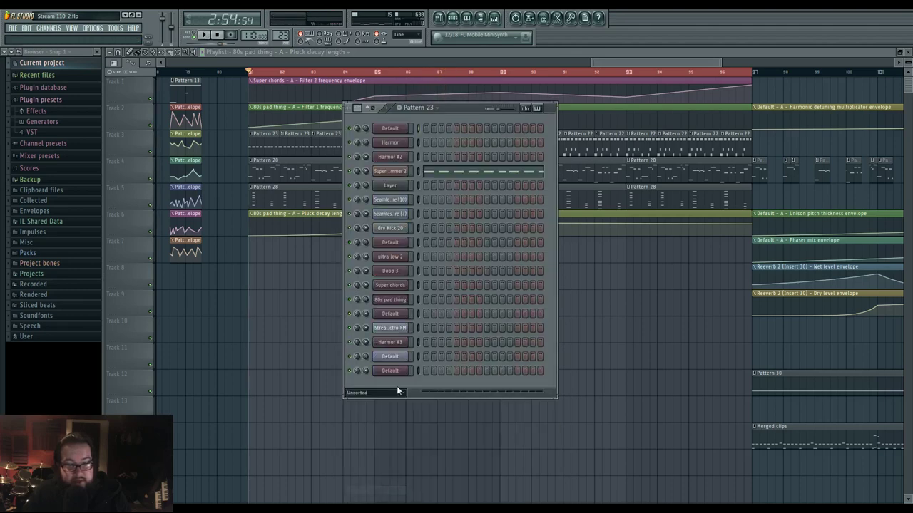
left_click(396, 287)
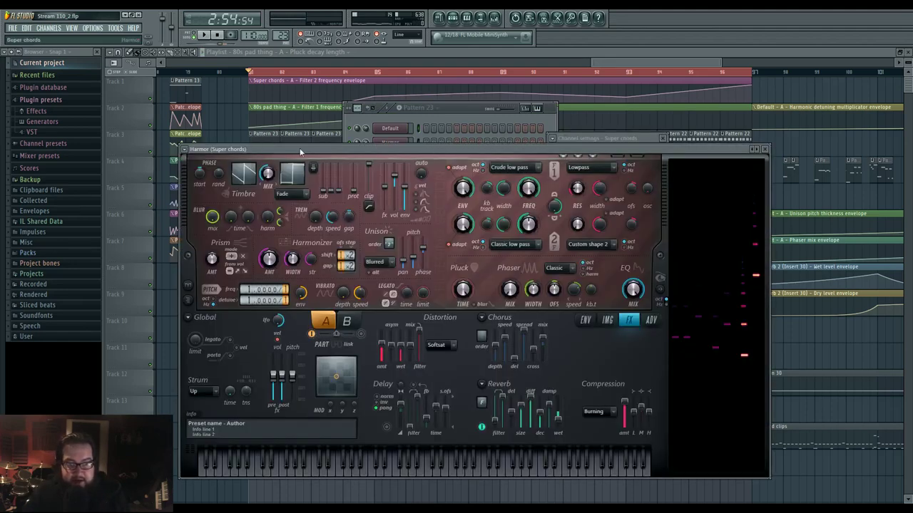
right_click(532, 227)
left_click(545, 318)
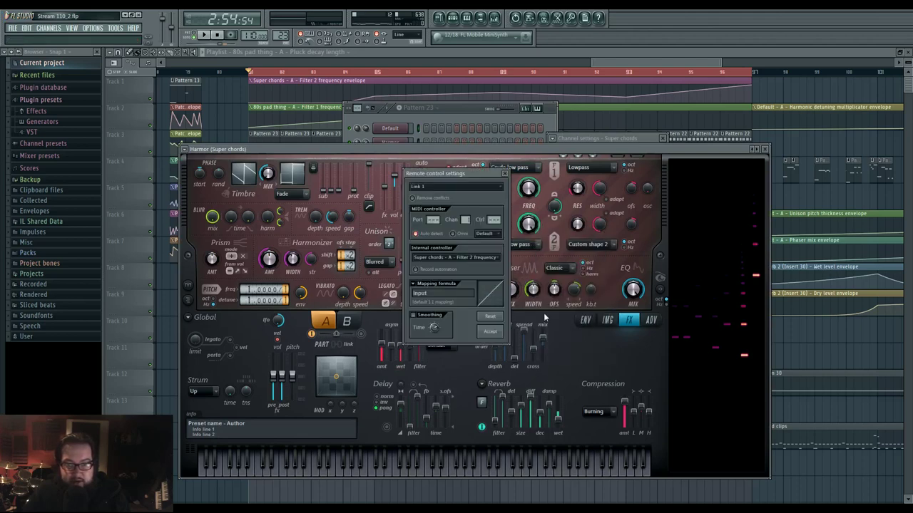
left_click(491, 263)
left_click(490, 332)
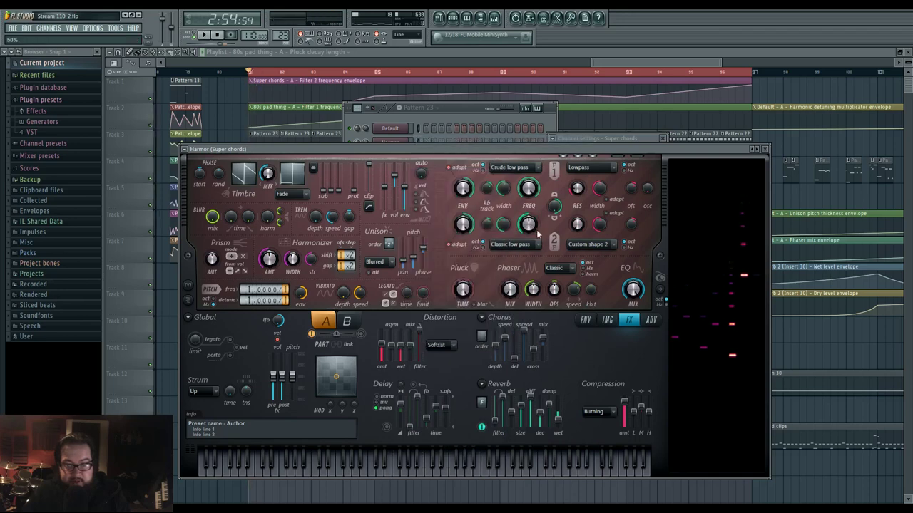
left_click(514, 244)
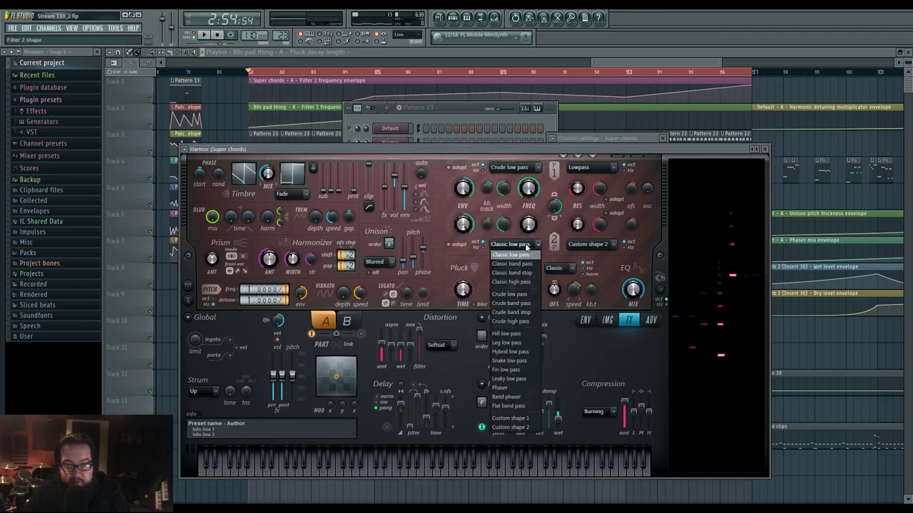
left_click(510, 427)
- Add a Fruity Free Filter to mixer Insert 31 and place it above the Fruity Parametric EQ 2
left_click(495, 127)
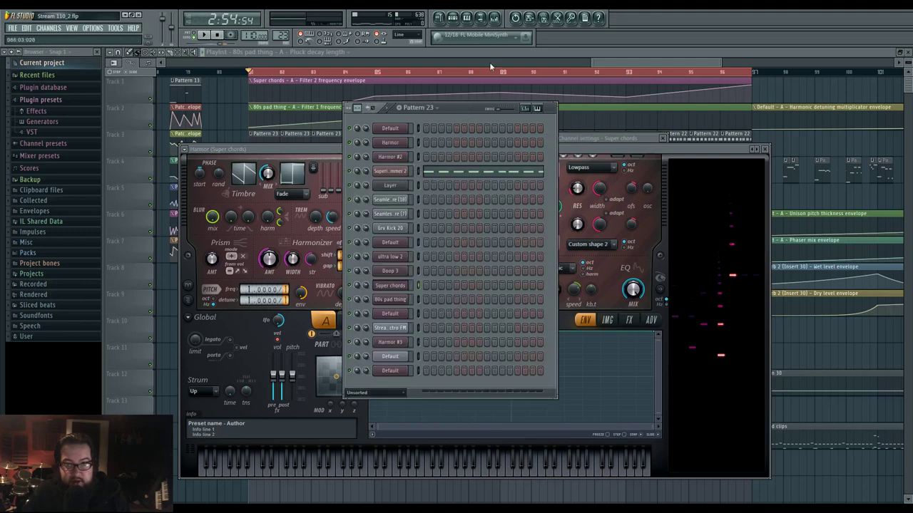
left_click(494, 20)
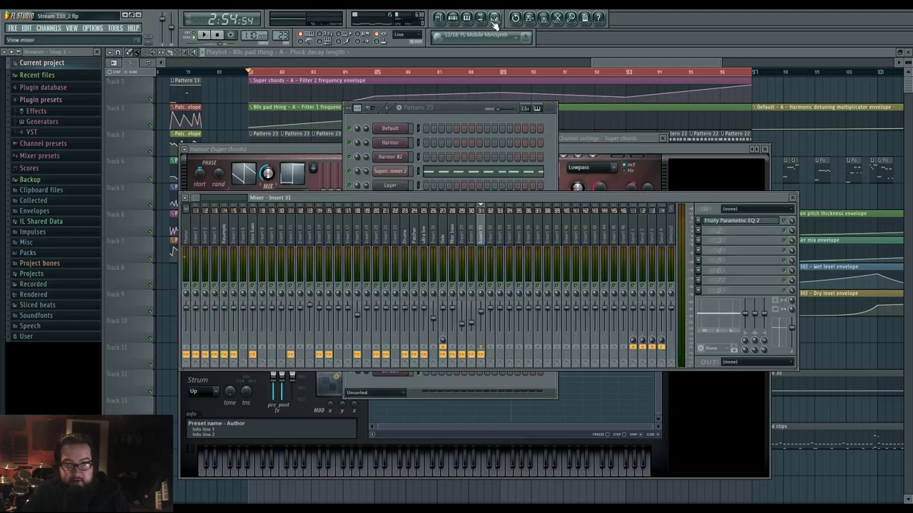
left_click(710, 237)
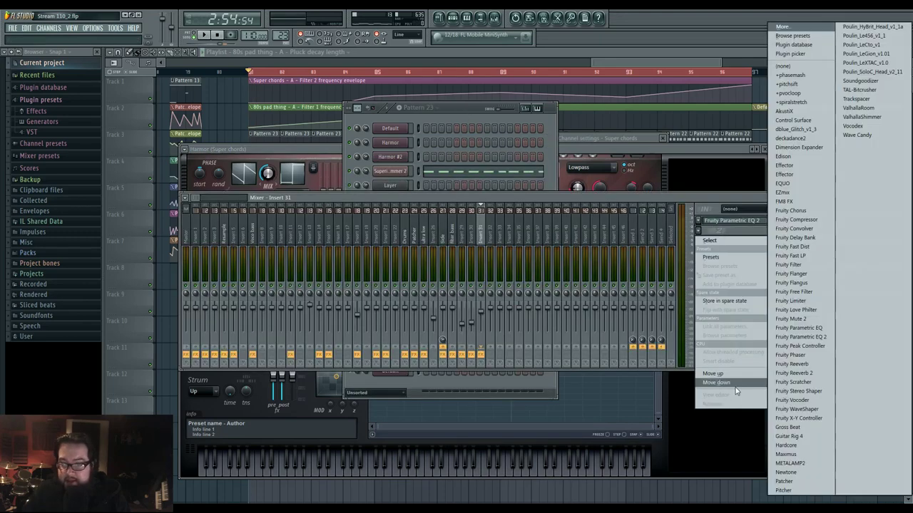
left_click(818, 293)
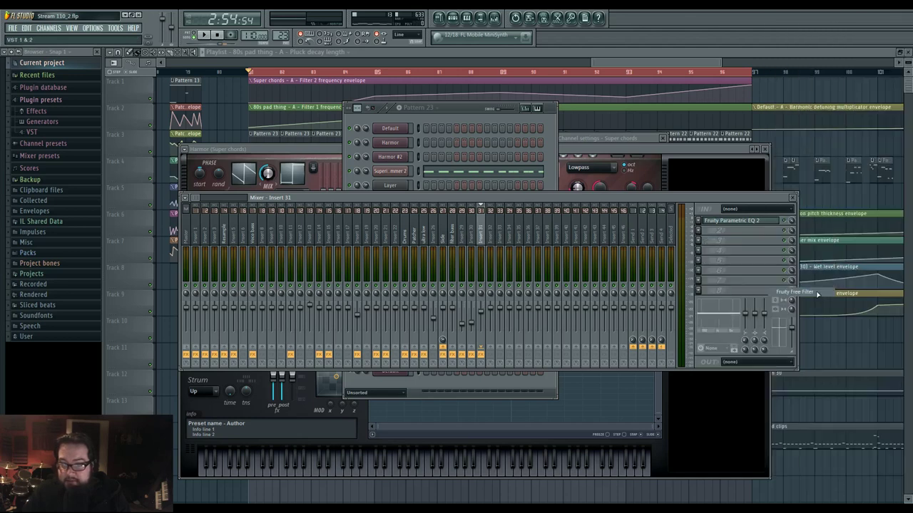
left_click(725, 222)
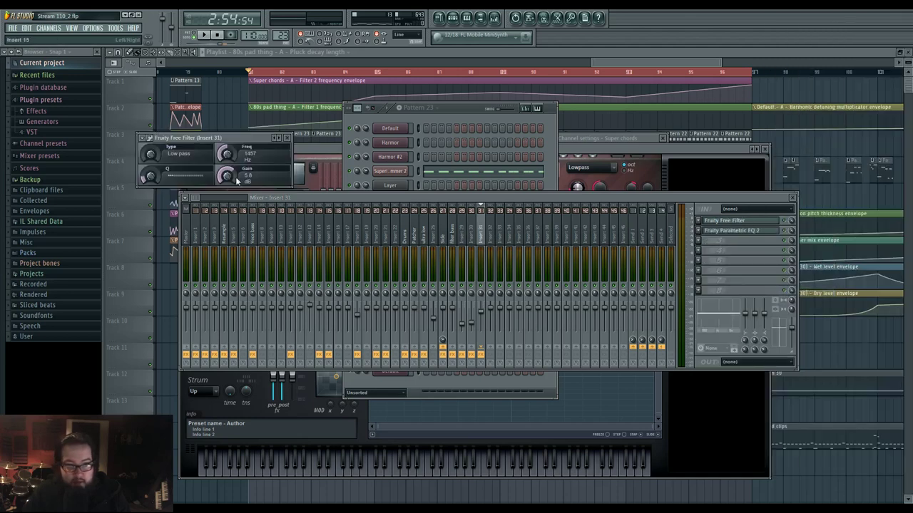
- Link the Free Filter's frequency to the Super chords - A - Filter 2 frequency automation controller
right_click(228, 155)
left_click(270, 236)
left_click(471, 262)
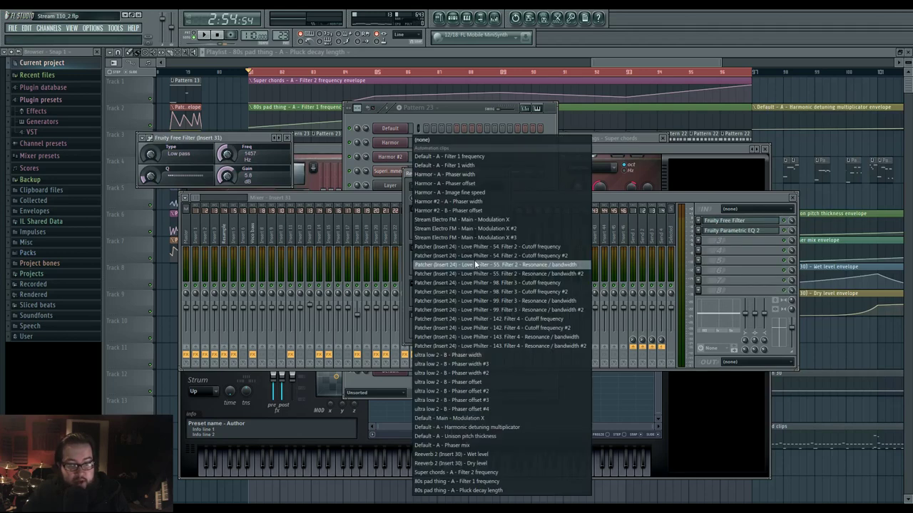
left_click(507, 473)
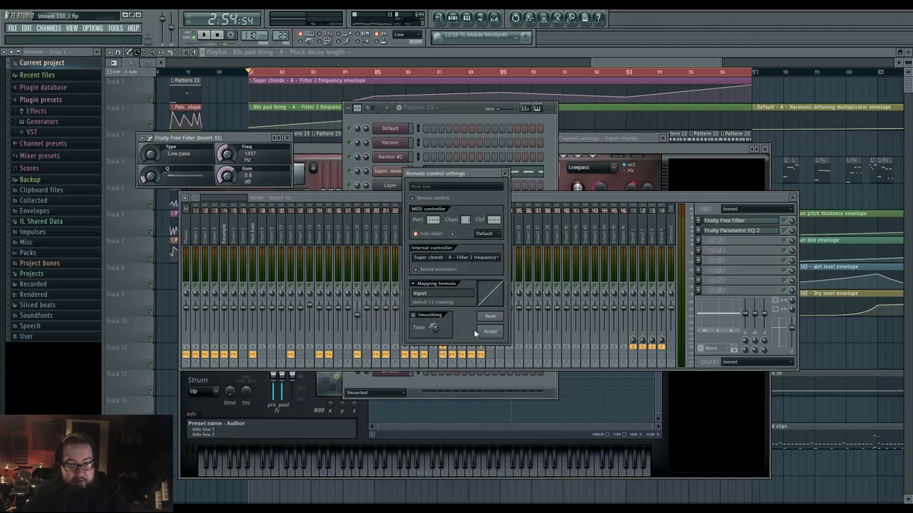
left_click(474, 329)
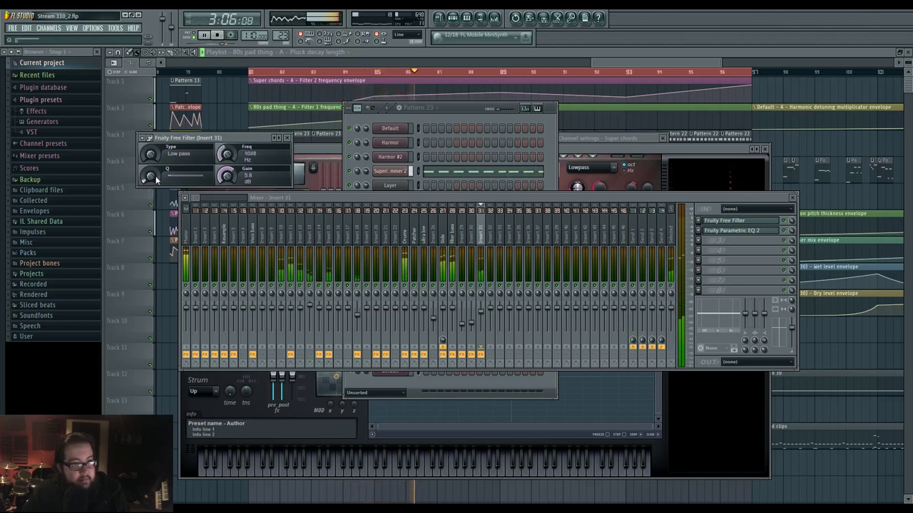
- Bend the Super chords filter 2 frequency envelope upward between bars 93 and 97 so it rises faster at first
key("F12")
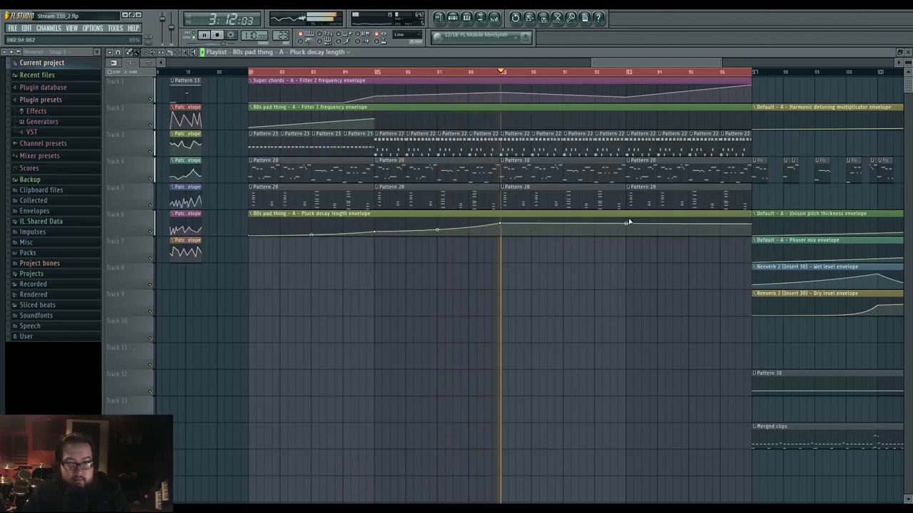
left_click(629, 97)
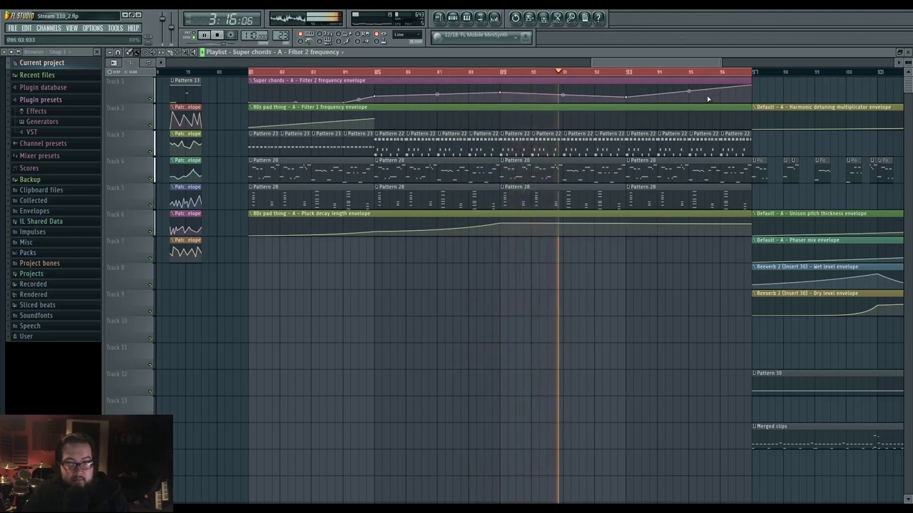
left_click_drag(689, 92, 689, 86)
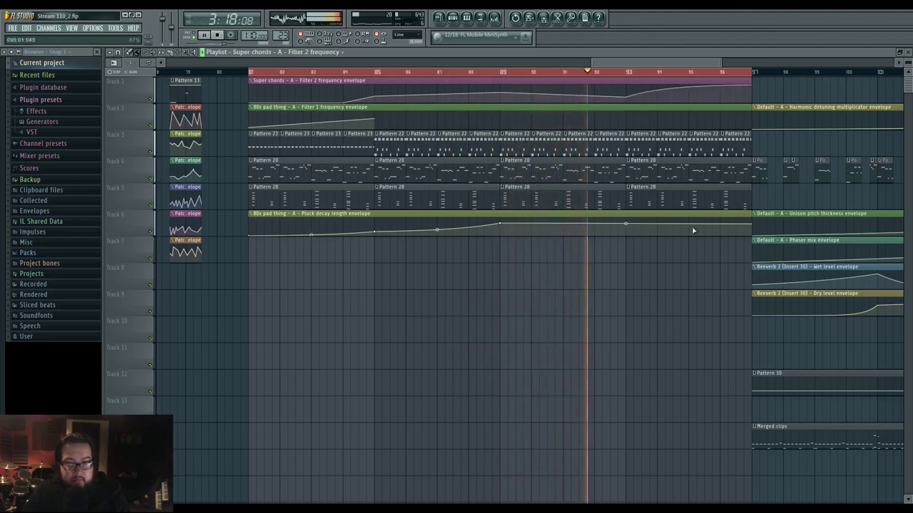
- Place a Pattern 28 clip at bar 97 on Track 5 and clear the time selection
scroll(453, 251, "right", 4)
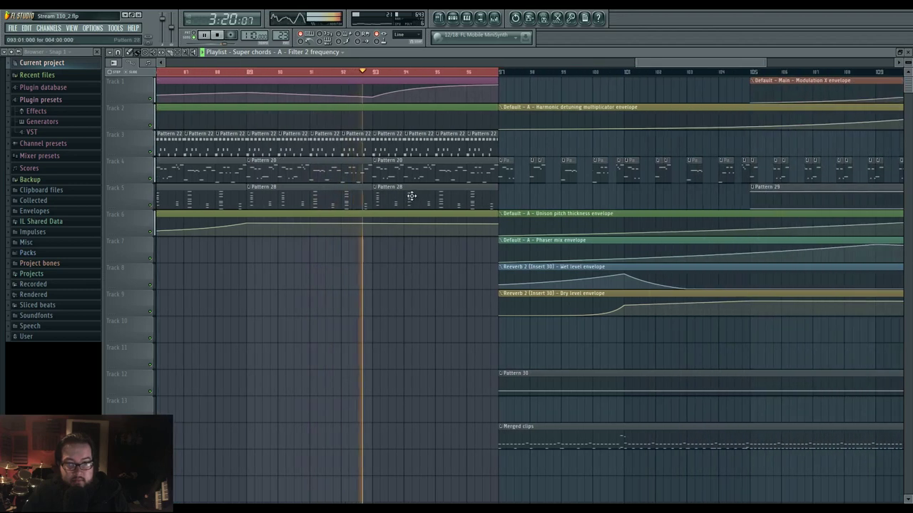
left_click(503, 197)
left_click_drag(458, 297, 526, 285)
left_click(468, 73, "ctrl")
mouse_move(474, 264)
left_mouse_down()
mouse_move(403, 273)
mouse_move(482, 276)
left_mouse_up()
- Raise the pluck decay length envelope's end point at bar 97 and move the Pattern 28 clip there to Track 10
left_click_drag(532, 224, 530, 216)
left_click_drag(421, 282, 340, 287)
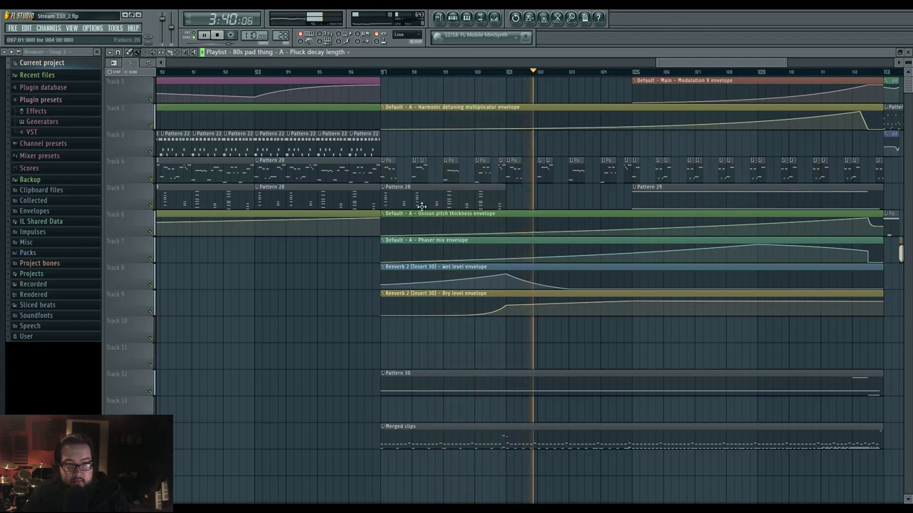
left_click_drag(400, 198, 415, 335)
left_click(511, 330)
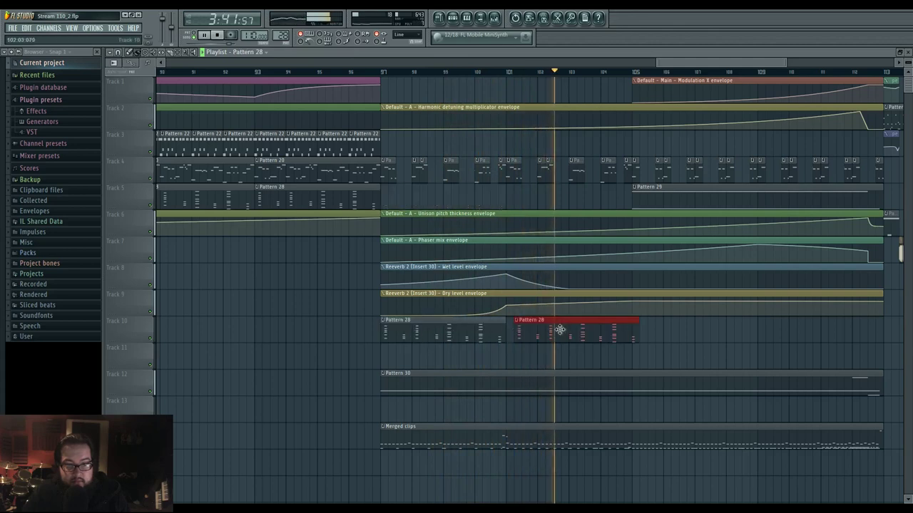
left_click(637, 324)
left_click(762, 324)
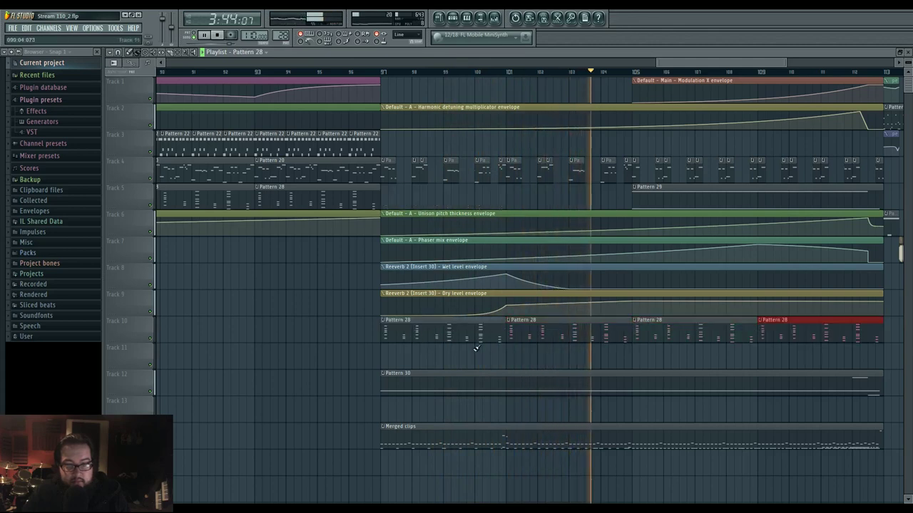
right_click(546, 335)
right_click(656, 334)
right_click(770, 332)
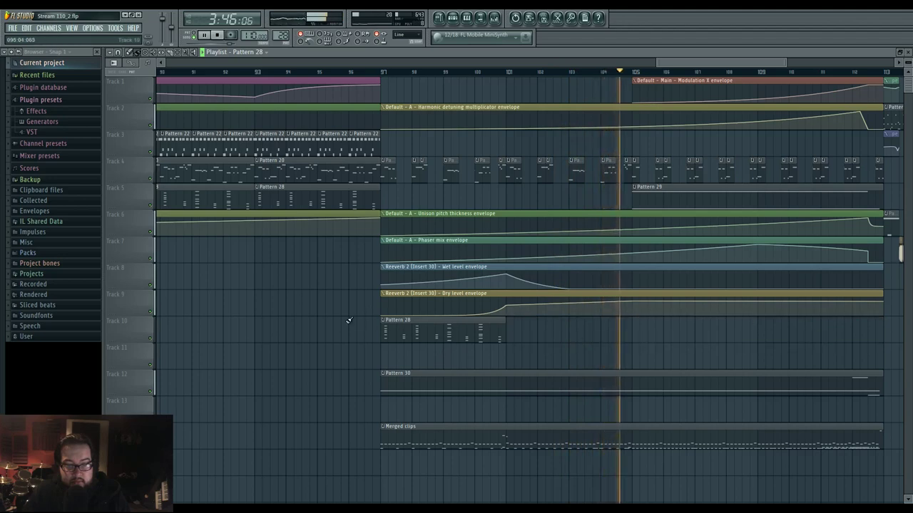
- Make the Track 10 chord clip at bar 97 a unique pattern and place copies of it at bars 101 and 105
left_click(383, 320)
left_click(410, 375)
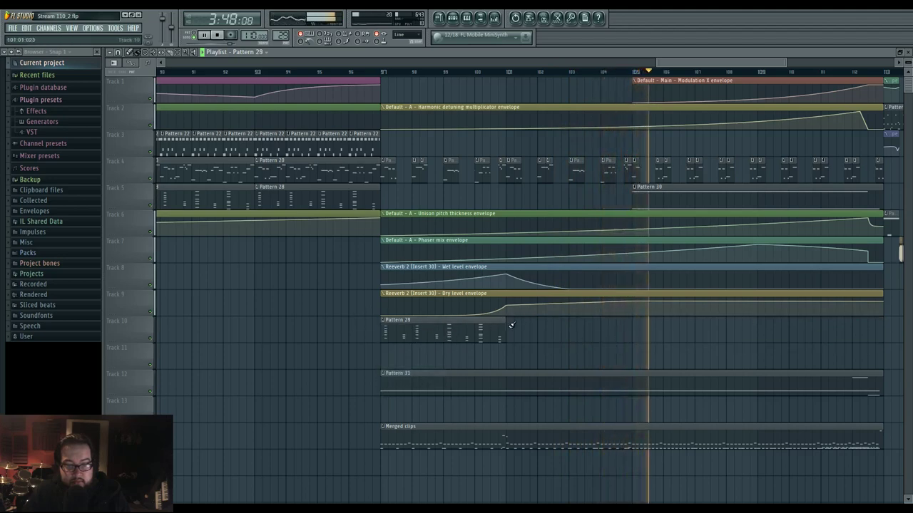
left_click(509, 324)
left_click(637, 324)
left_click(760, 325)
right_click(770, 332)
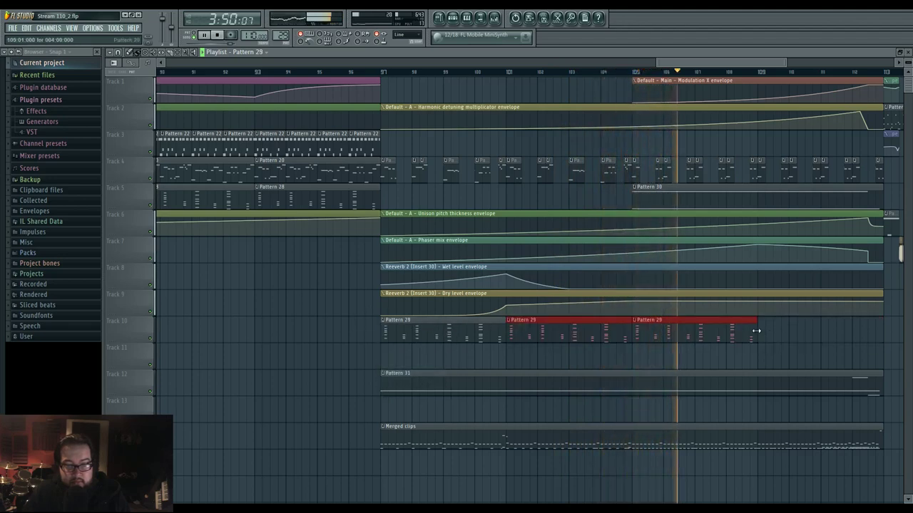
- Shorten the Track 10 chord clip at bar 105 to two bars and place two-bar copies at bars 107, 109 and 111
mouse_move(756, 331)
left_mouse_down()
mouse_move(675, 336)
mouse_move(759, 334)
mouse_move(694, 333)
left_mouse_up()
left_click(790, 333, "ctrl")
left_click(700, 334)
left_click(763, 334)
left_click(823, 336)
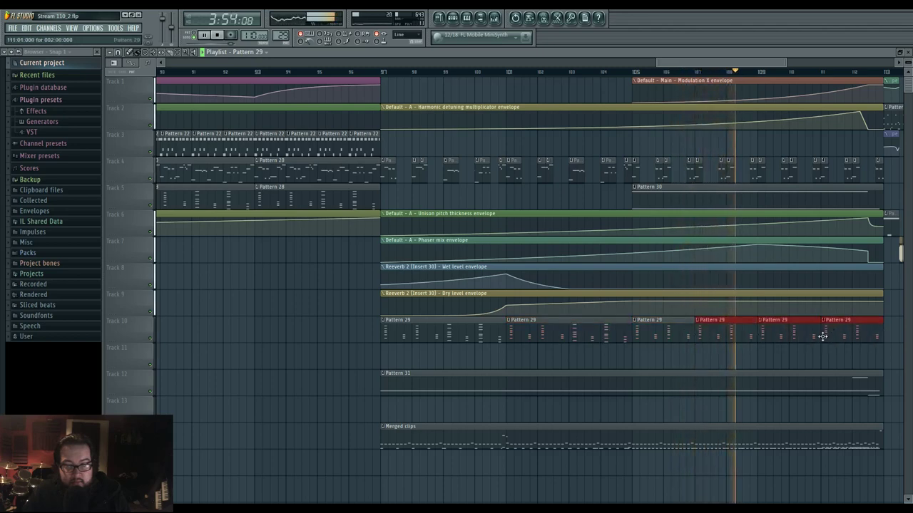
left_click(670, 350, "ctrl")
- Delete the short secondary chord in each of the four bars of the Super chords notes, keeping the main chords
double_click(428, 327)
scroll(291, 299, "down", 4)
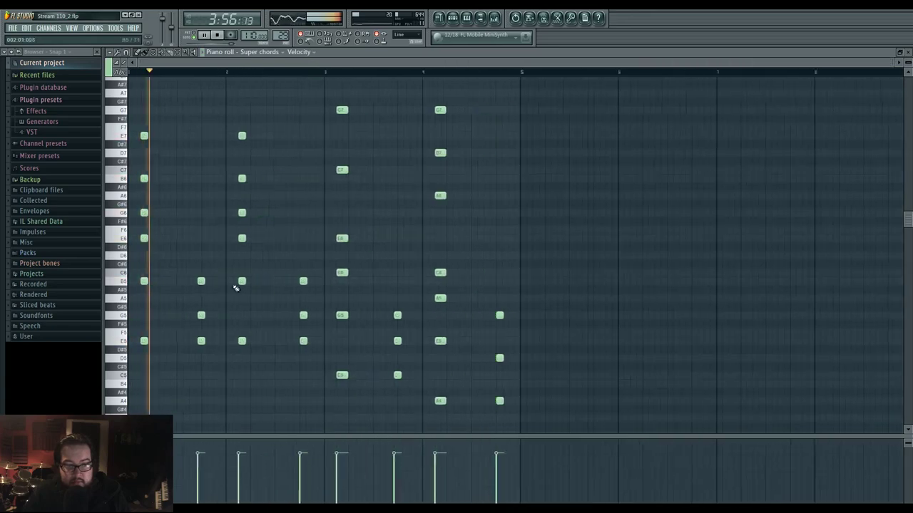
right_click(201, 314)
right_click(302, 281)
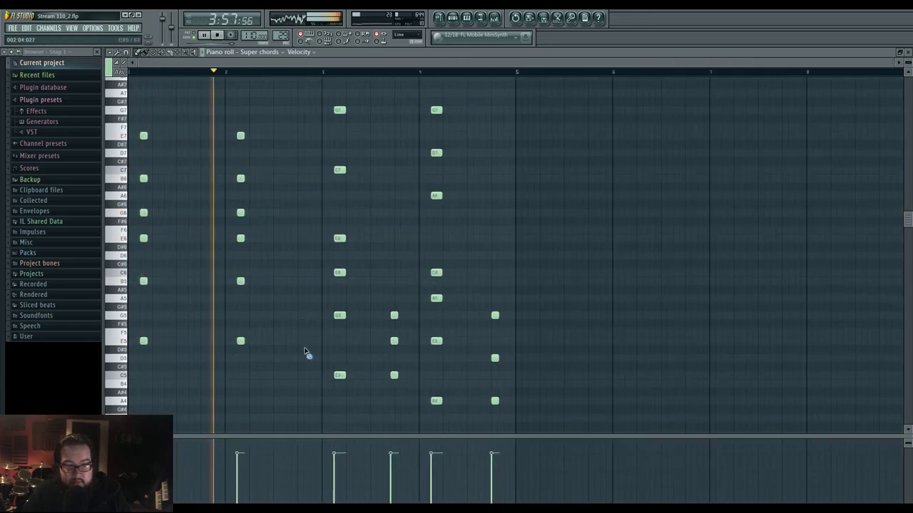
right_click(397, 315)
right_click(495, 315)
left_click(439, 19)
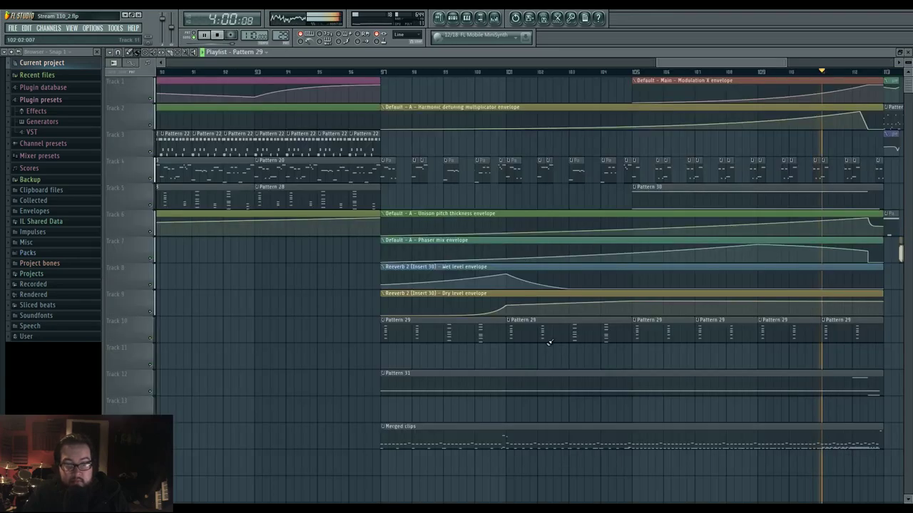
- In the merged Superior Drummer 2 clip, raise the C3 notes on the four beats of bar 15 to 100% velocity and play it
left_click_drag(549, 342, 479, 349)
scroll(478, 349, "down", 3)
left_click_drag(656, 358, 623, 360)
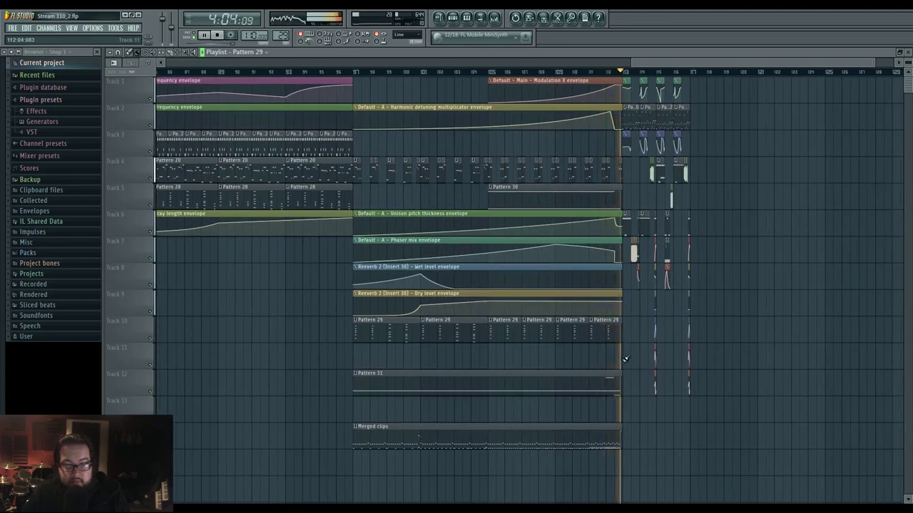
scroll(628, 359, "up", 4)
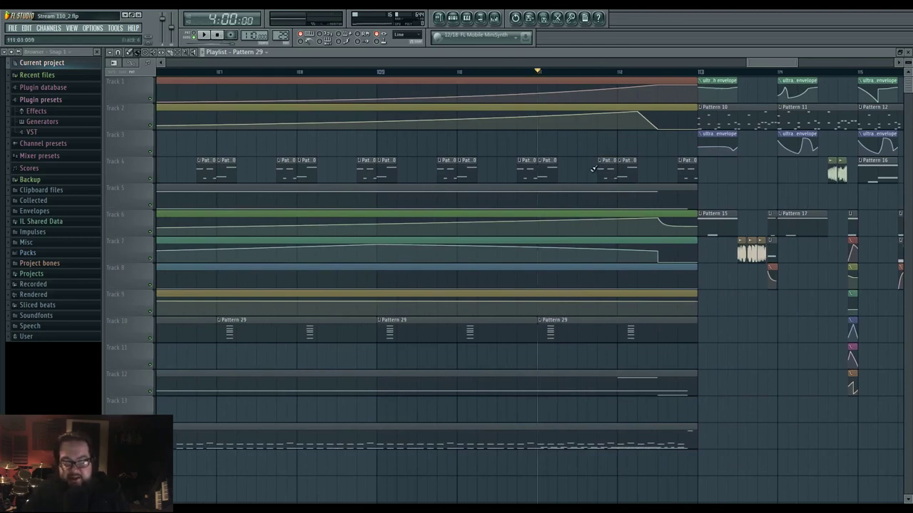
double_click(556, 434)
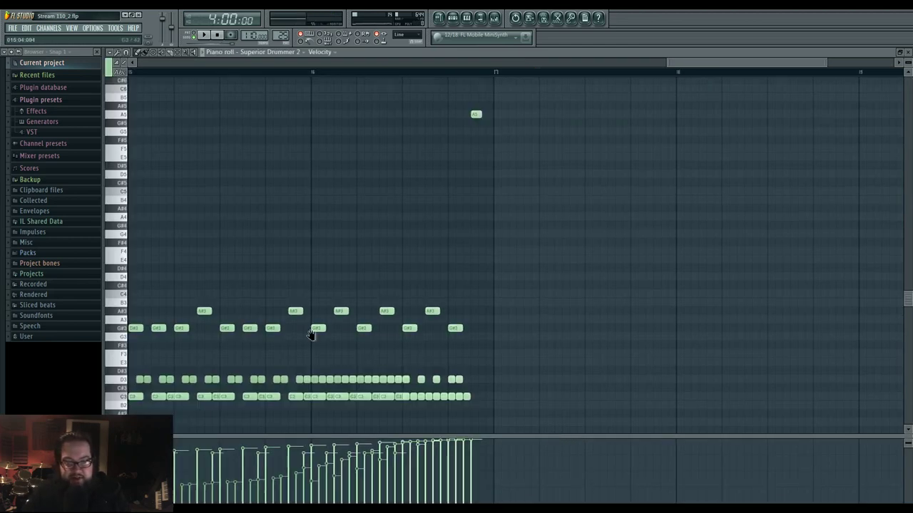
scroll(323, 295, "up", 2)
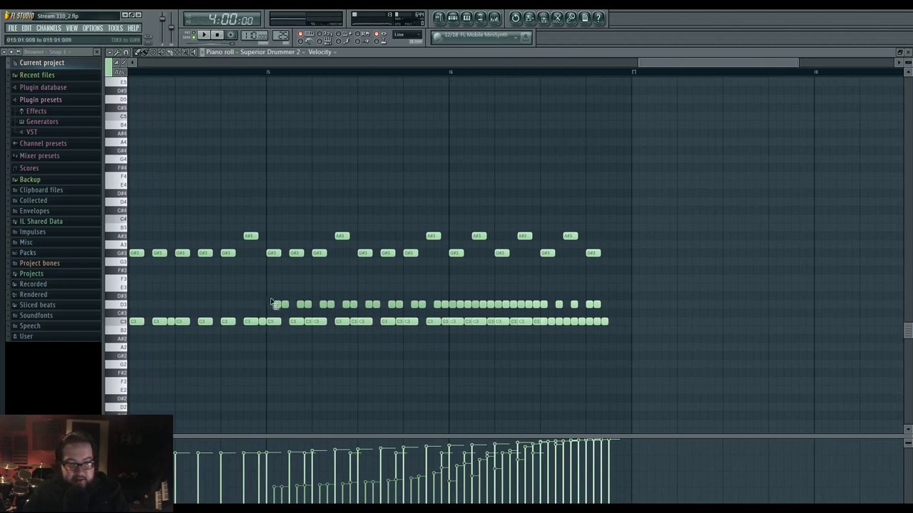
left_click_drag(270, 301, 454, 328)
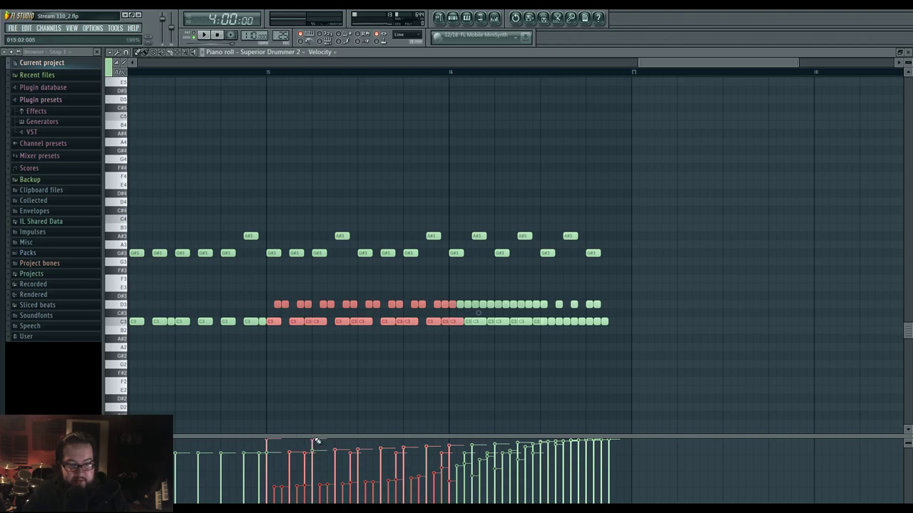
key("space")
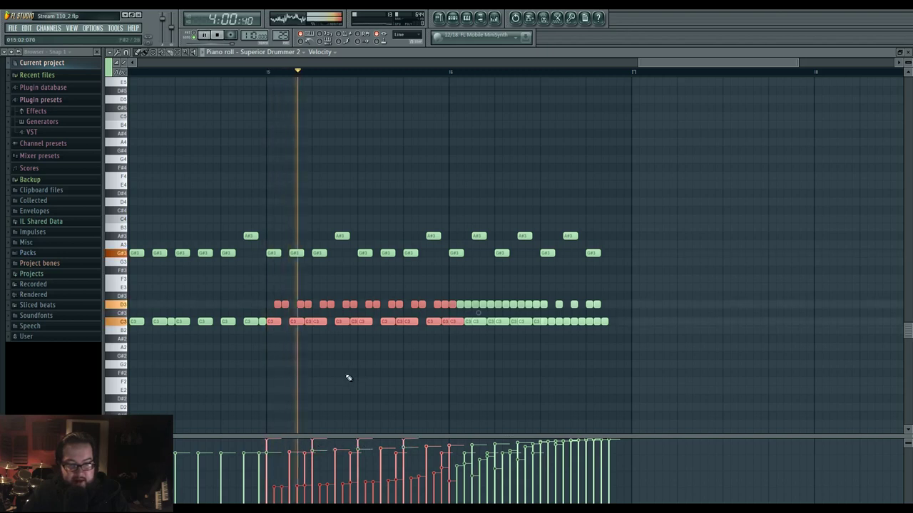
- Select only the paired D3 notes in bar 15 and raise their velocities to an even level, auditioning the drums
left_click(298, 339)
left_click_drag(277, 303, 426, 318)
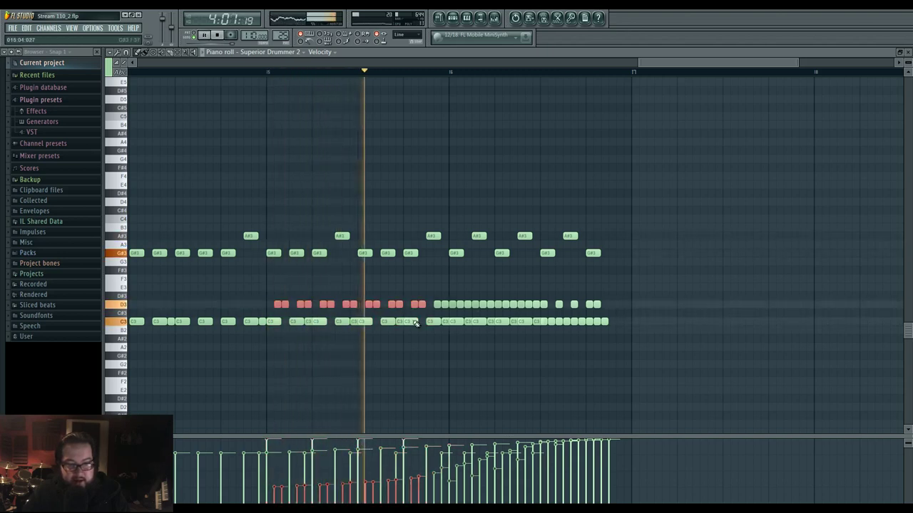
key("space")
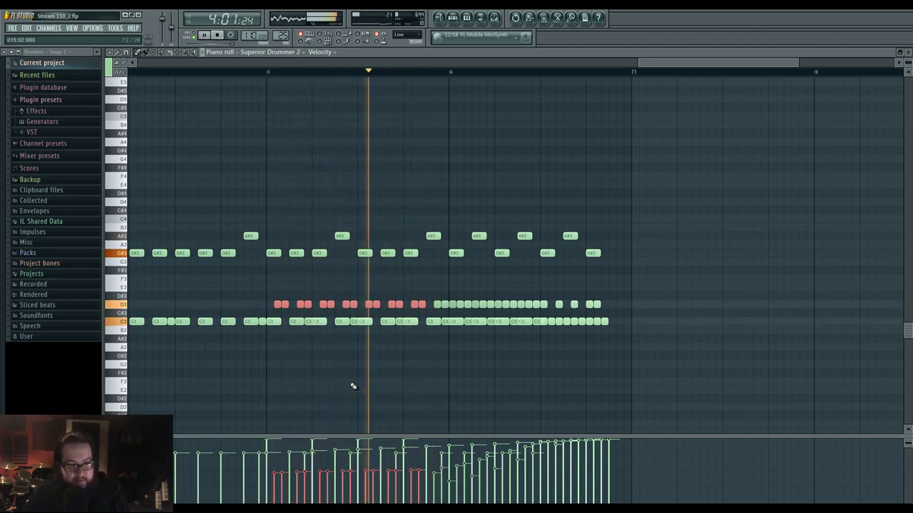
- Replay the drum build-up in bars 14 to 16 several times to judge the evened-out D3 hits
key("space")
scroll(344, 385, "left", 2)
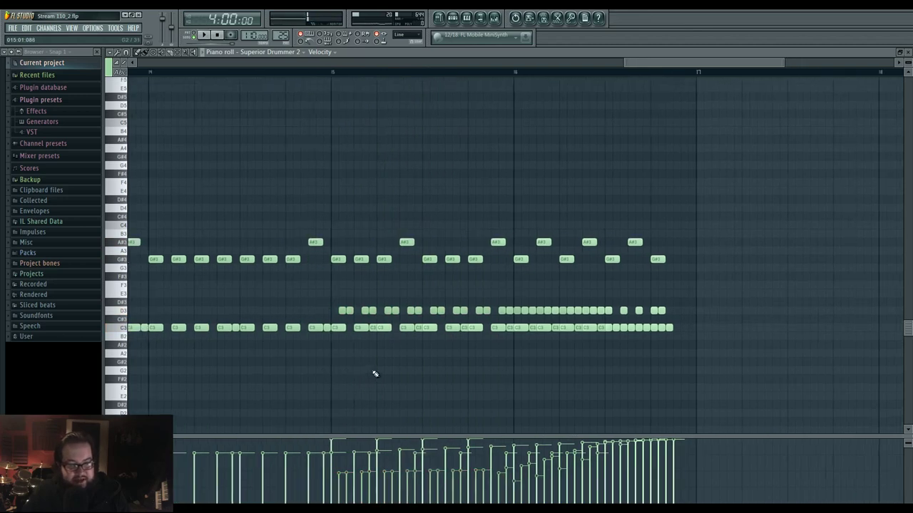
key("space")
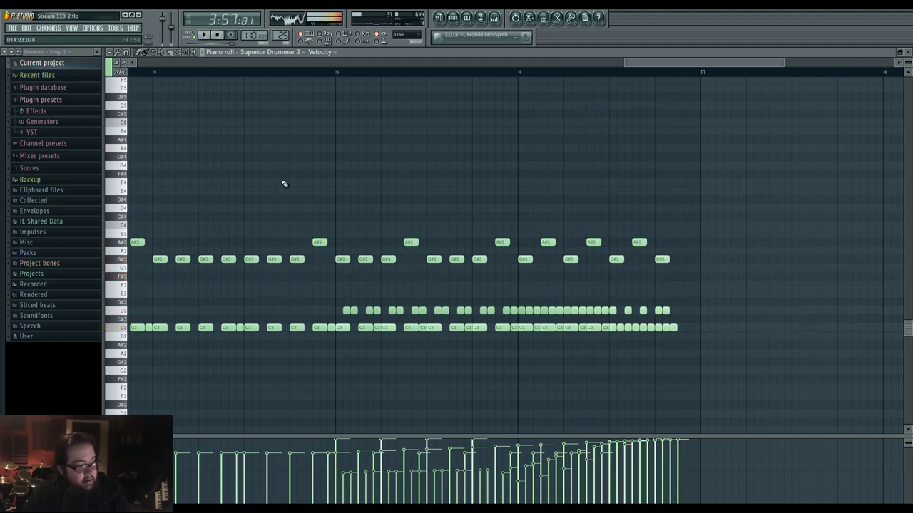
key("space")
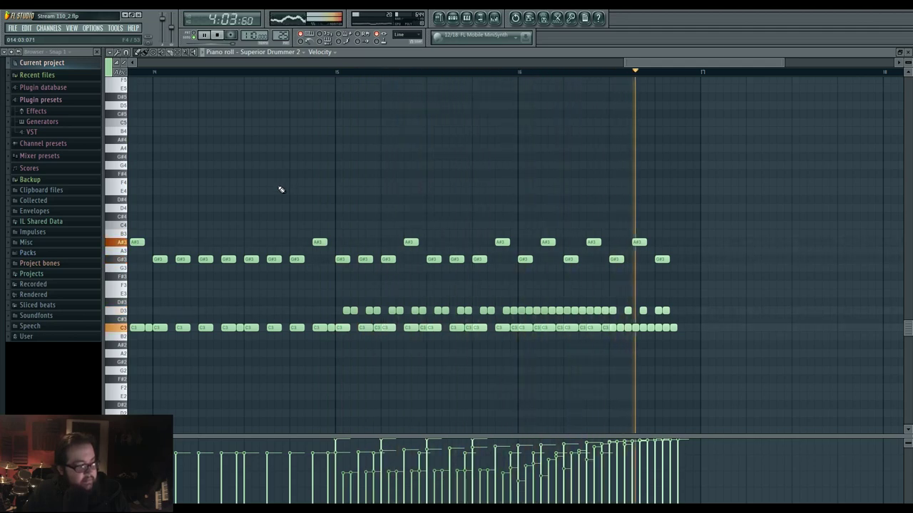
key("space")
key("space")
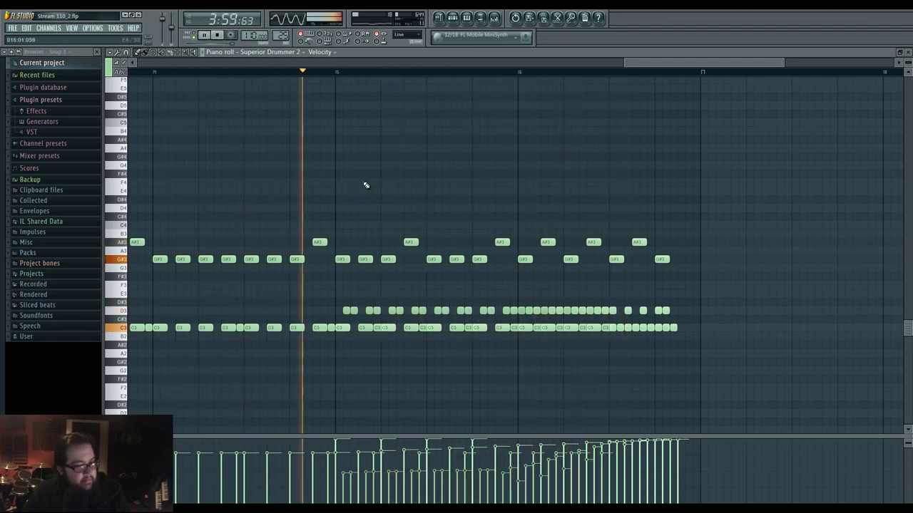
key("space")
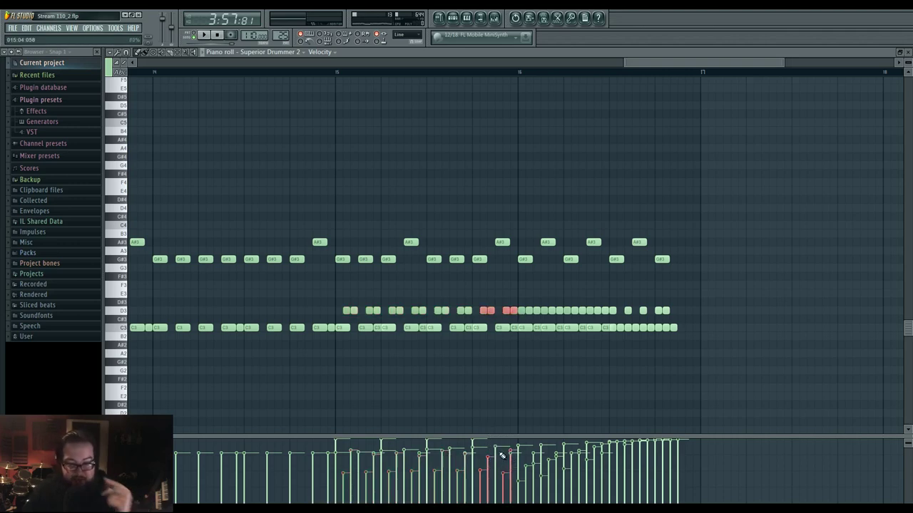
- Try accenting alternate notes of the D3 pairs in bar 15, auditioning both the second-note and first-note accents
left_click(431, 392, "ctrl")
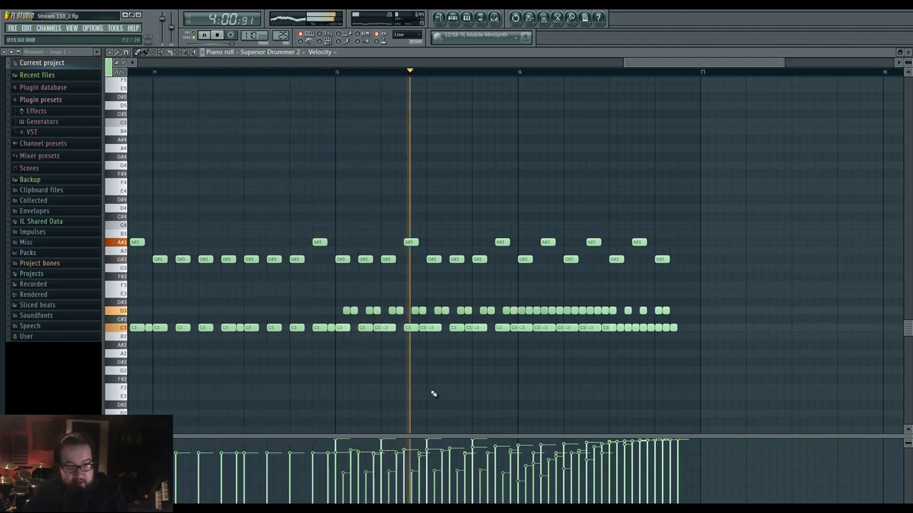
key("space")
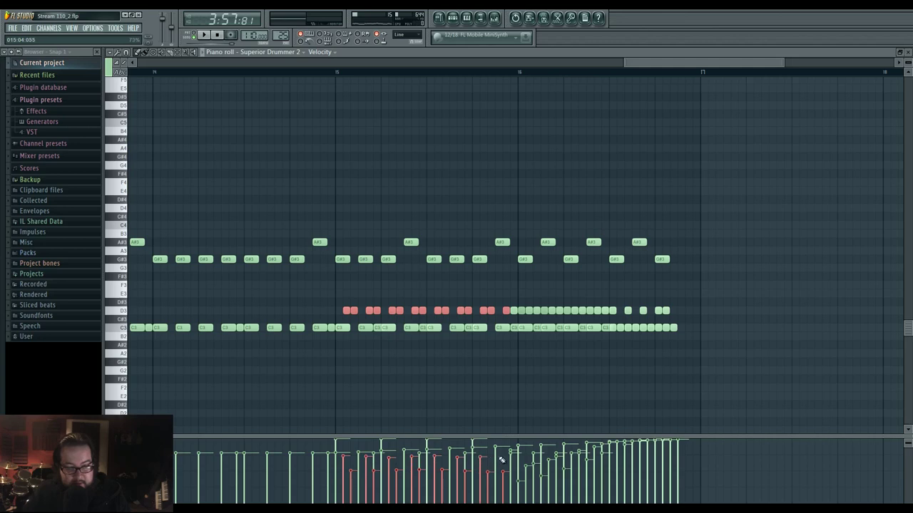
key("space")
key("ctrl+d")
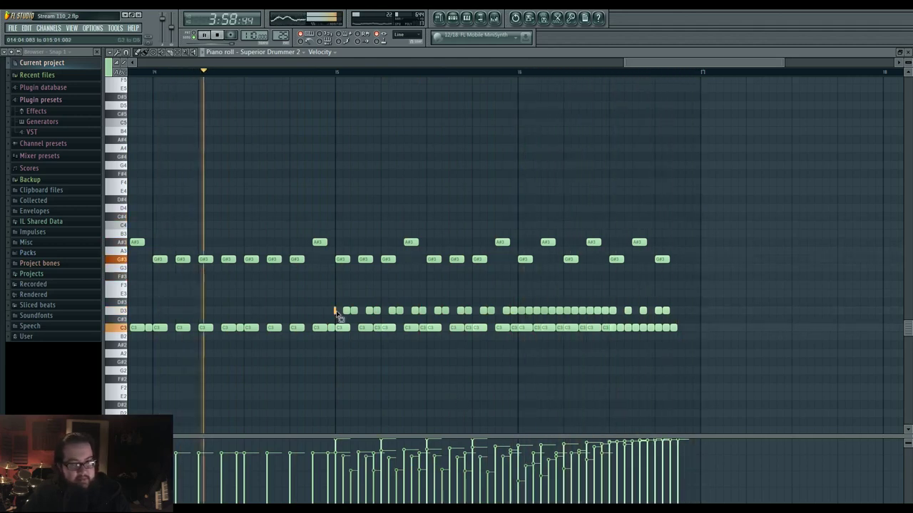
- Select the paired D3 notes in bar 15 and level their velocities at about 52%
left_click_drag(335, 306, 507, 319)
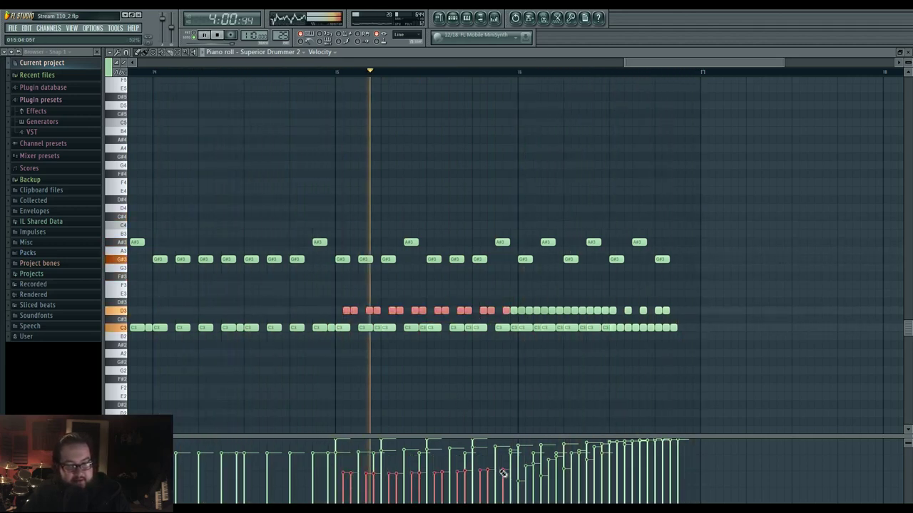
left_click(440, 393)
key("space")
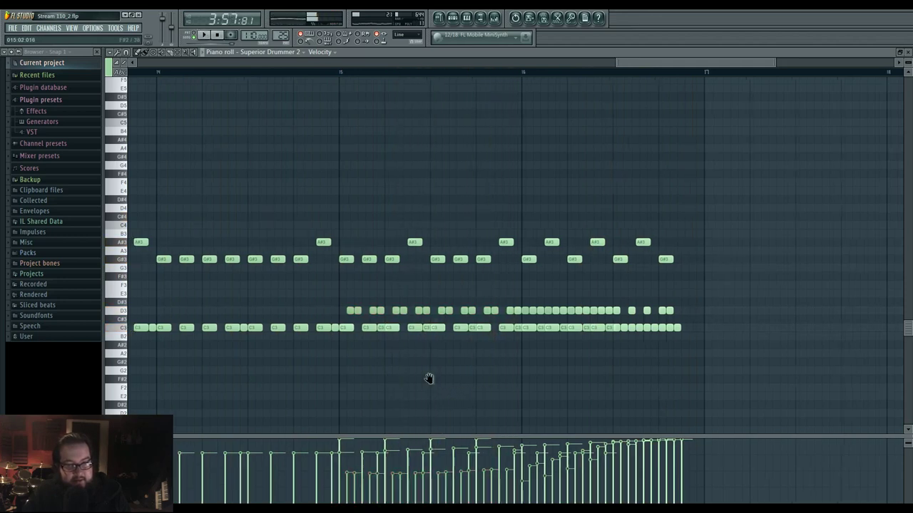
- Try adding short E3 hits on every eighth note of bar 15 and audition the build-up
scroll(427, 372, "down", 3)
key("space")
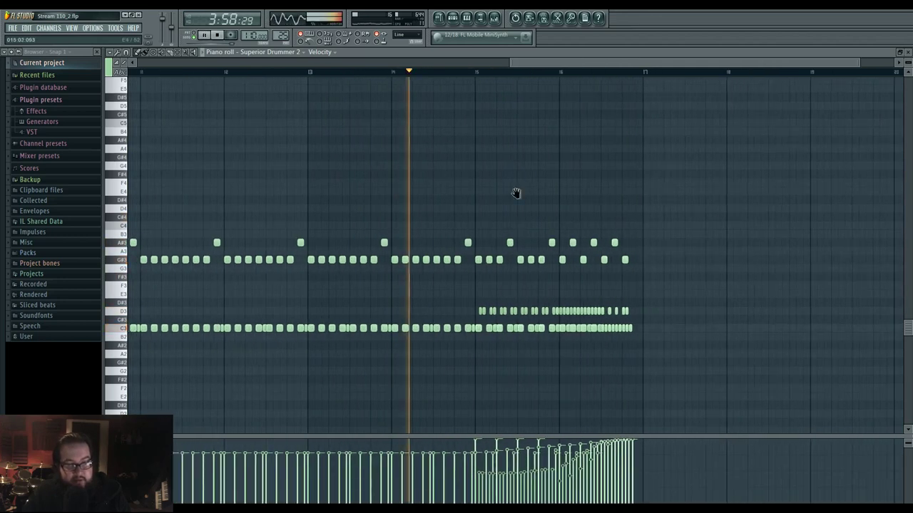
scroll(407, 204, "up", 3)
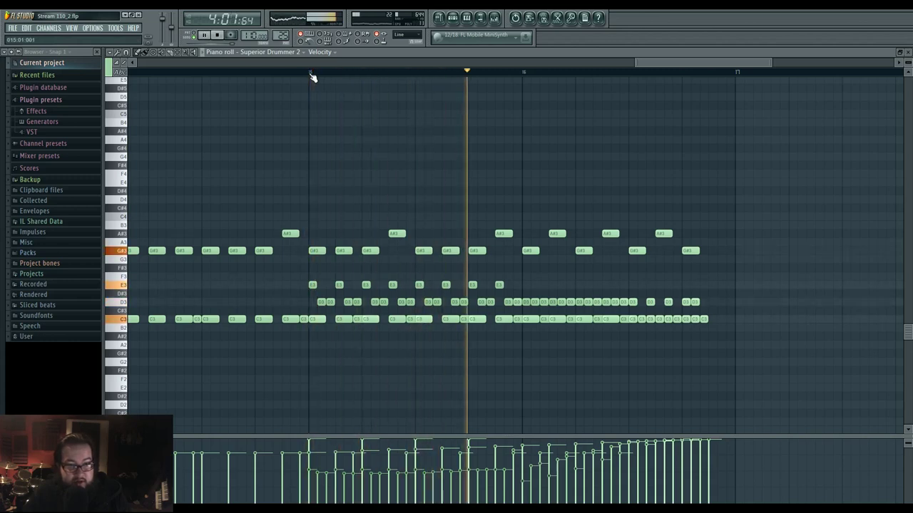
key("space")
left_click_drag(350, 187, 440, 190)
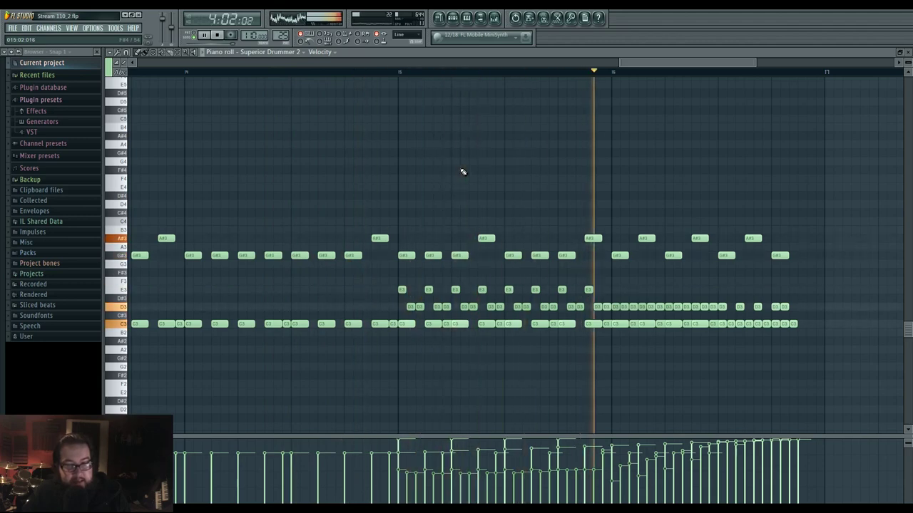
left_click_drag(516, 167, 438, 167)
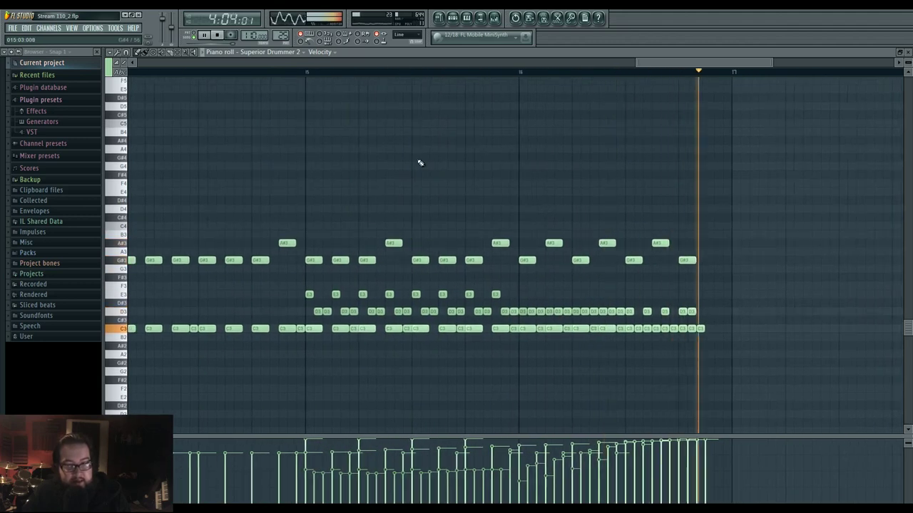
- Return to the playlist and play the arrangement from bar 81, closing the mixer first
key("F5")
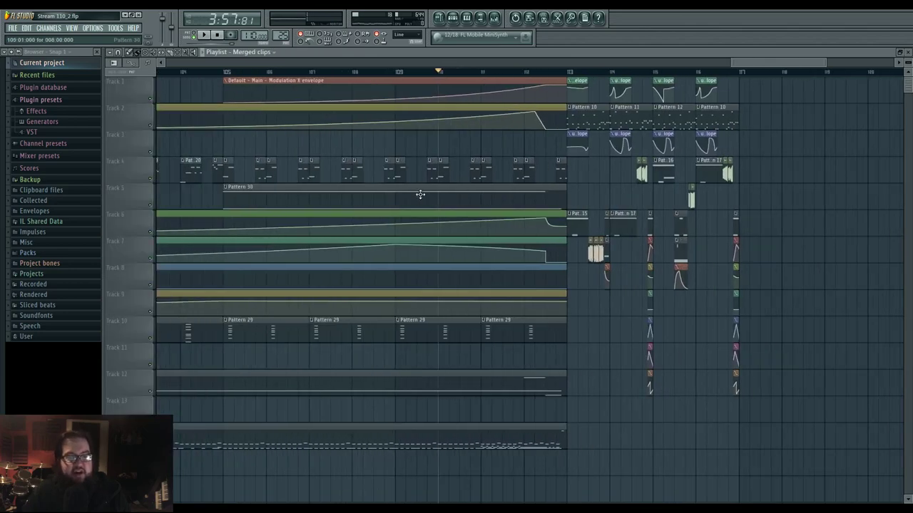
scroll(420, 194, "down", 4)
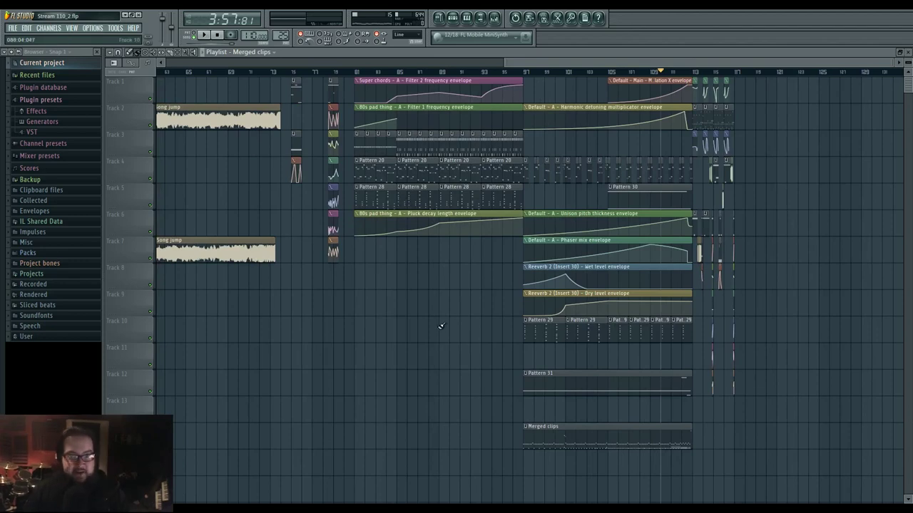
left_click_drag(441, 326, 328, 336)
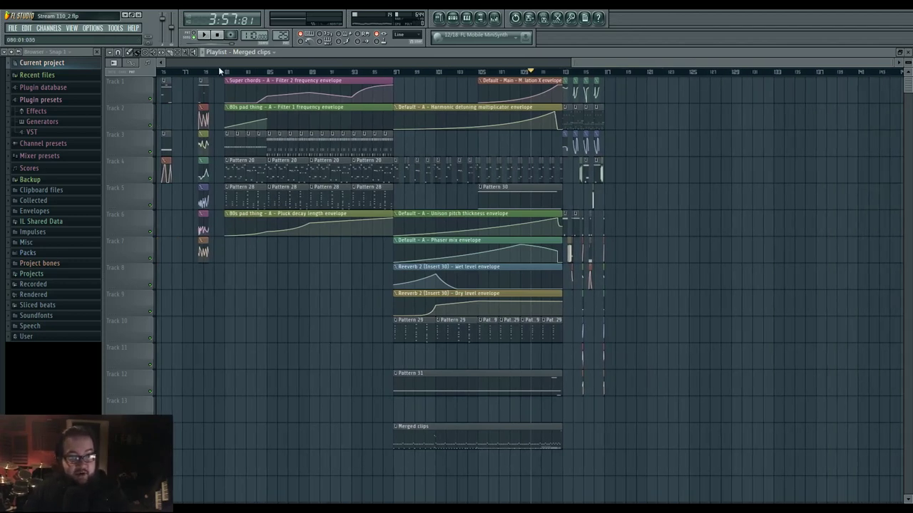
left_click(495, 17)
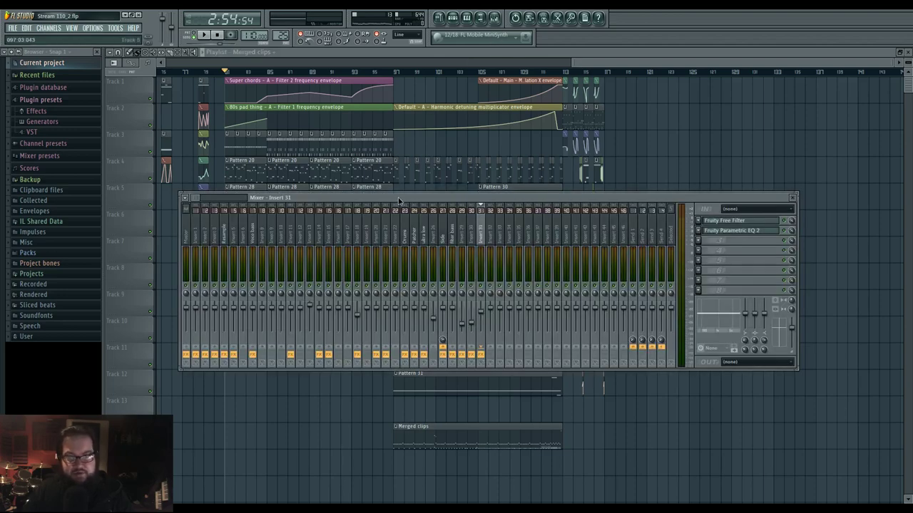
left_click_drag(399, 199, 417, 205)
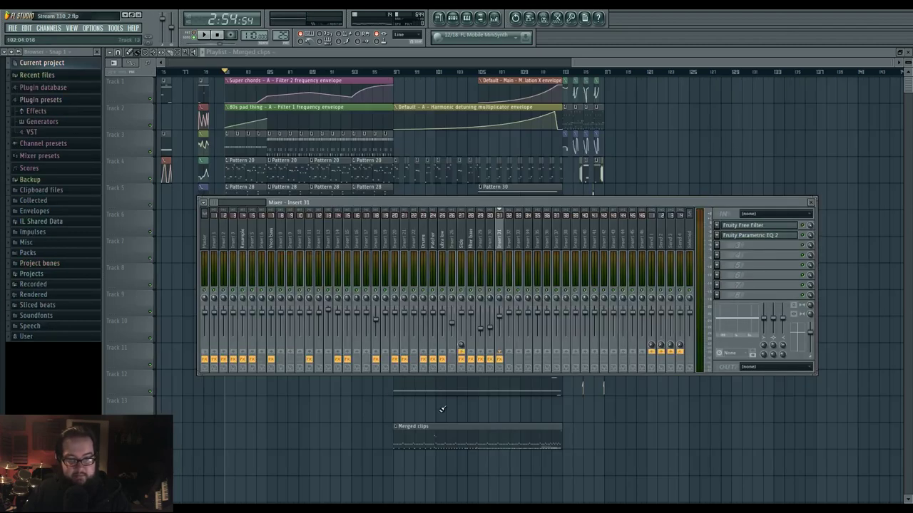
key("F9")
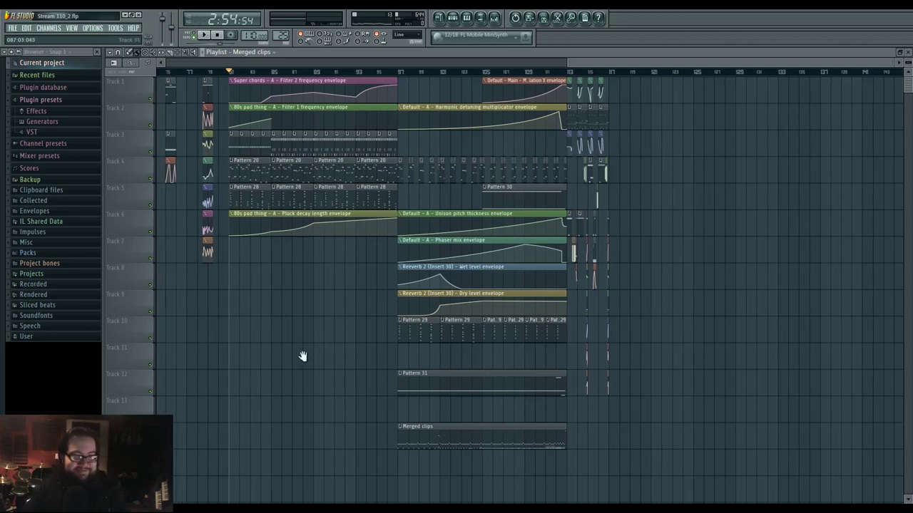
key("space")
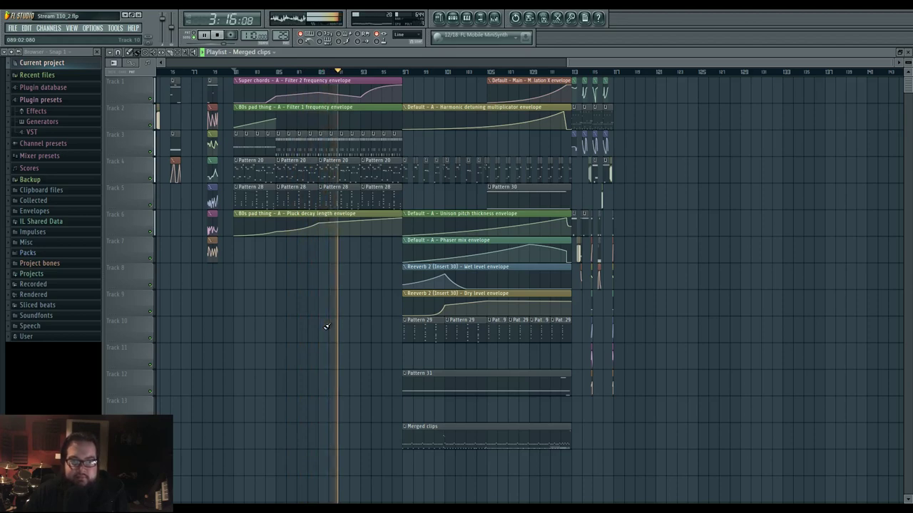
- Lower the filter bass mixer track to 88% and shape its Parametric EQ 2 with a cut near 1.1 kHz and a treble boost
left_click(495, 17)
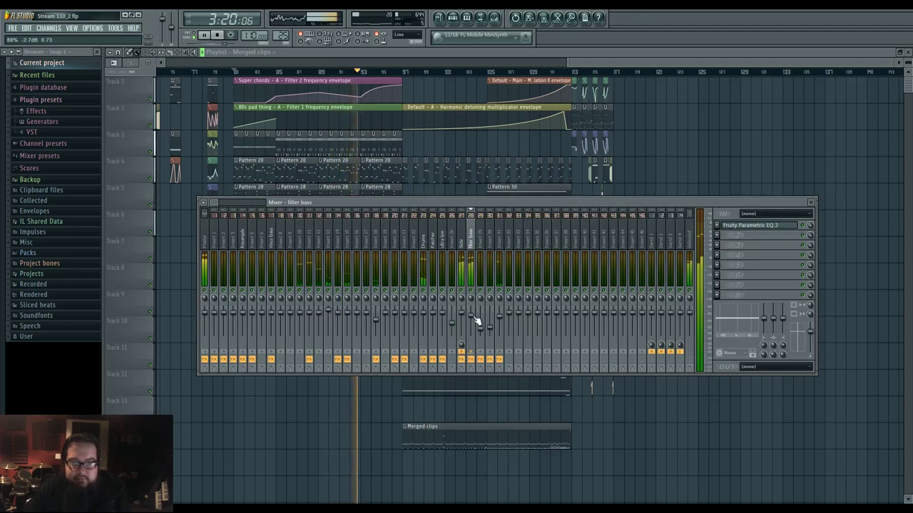
left_click(750, 225)
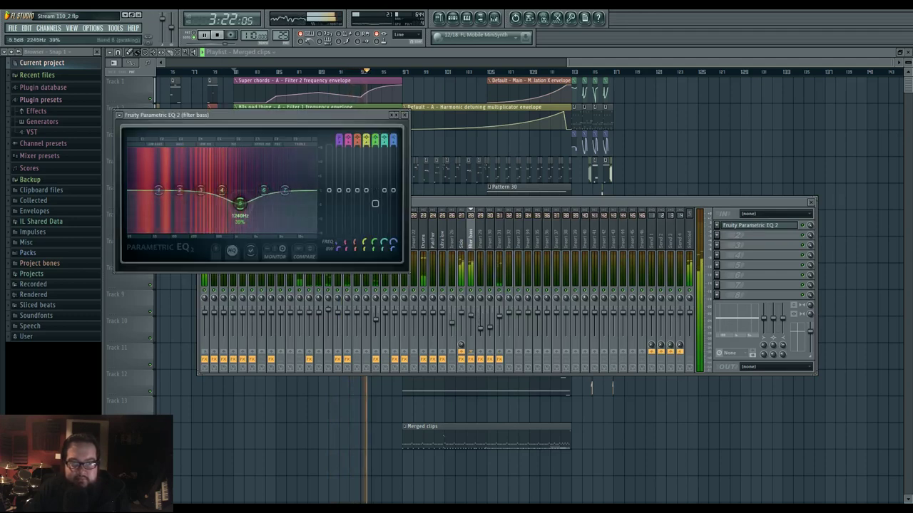
left_click_drag(240, 204, 300, 180)
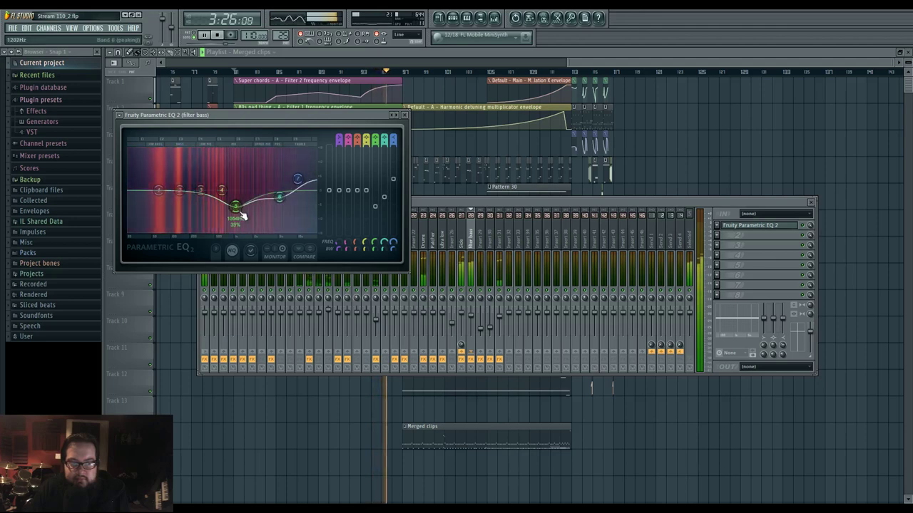
- In Insert 31's Parametric EQ 2, move the upper-mid cut to about 5 kHz, raise the high band and slightly deepen the low-mid dip
left_click(494, 238)
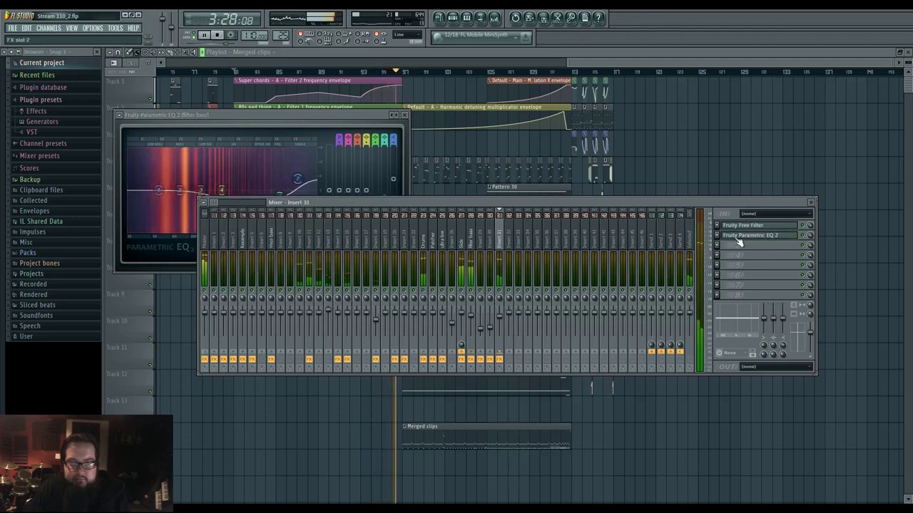
left_click(738, 239)
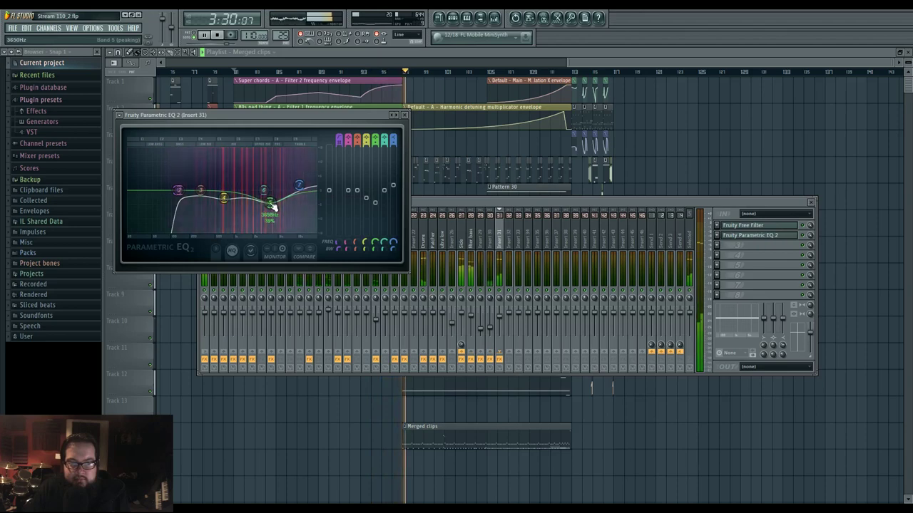
left_click_drag(273, 207, 299, 182)
left_click(278, 206)
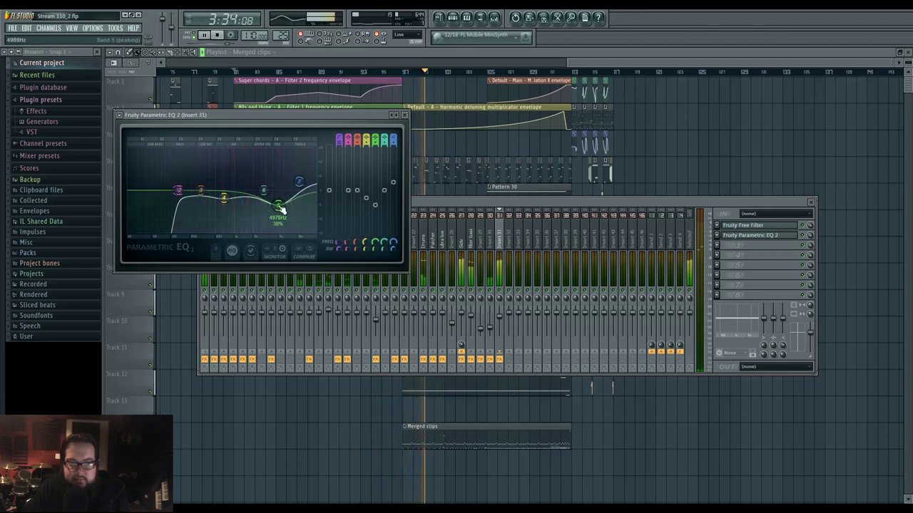
left_click_drag(223, 198, 221, 200)
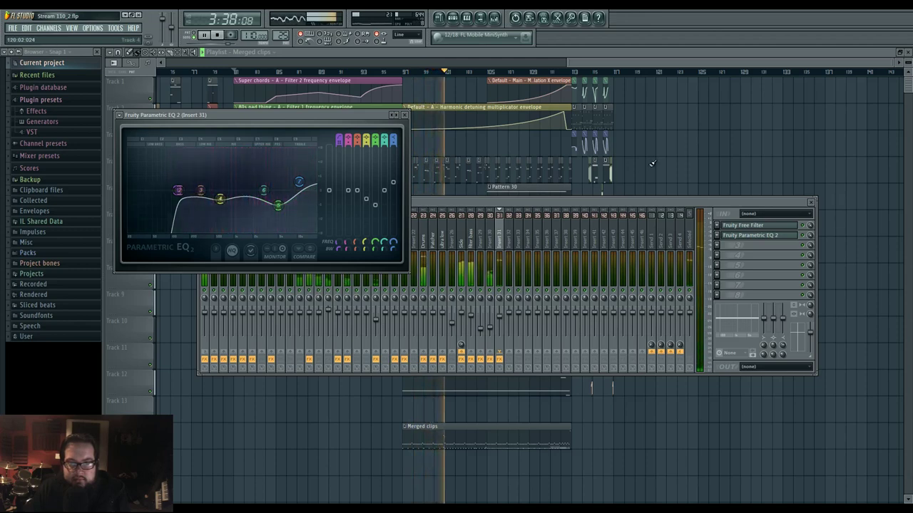
key("F12")
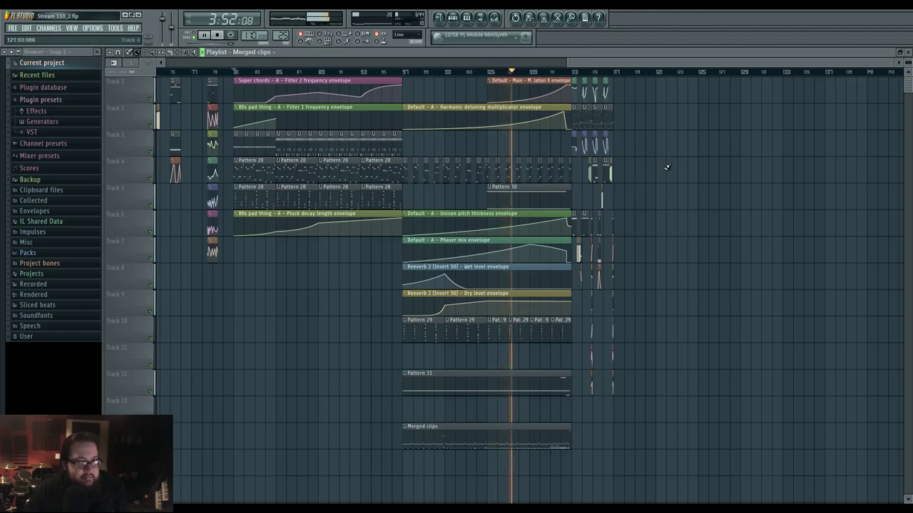
- Check the mixer levels while the build-up plays, and listen through the section after bar 113
left_click(493, 20)
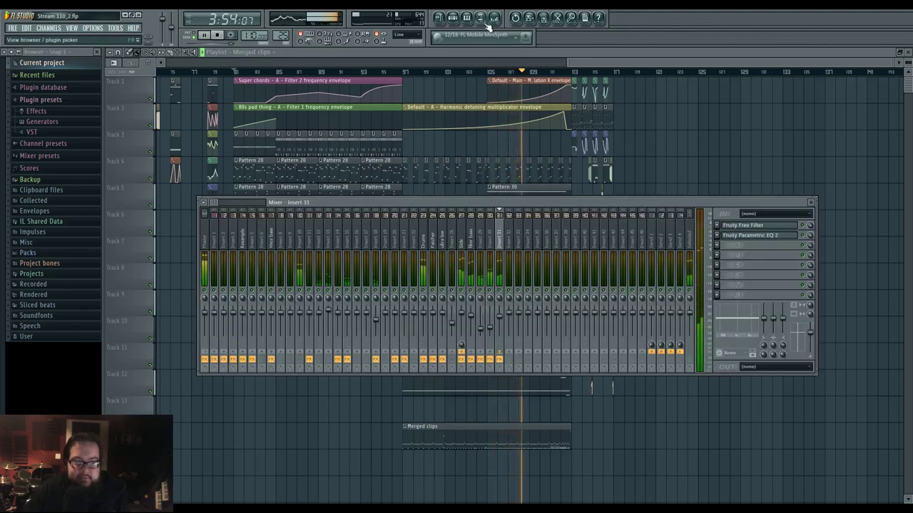
key("F9")
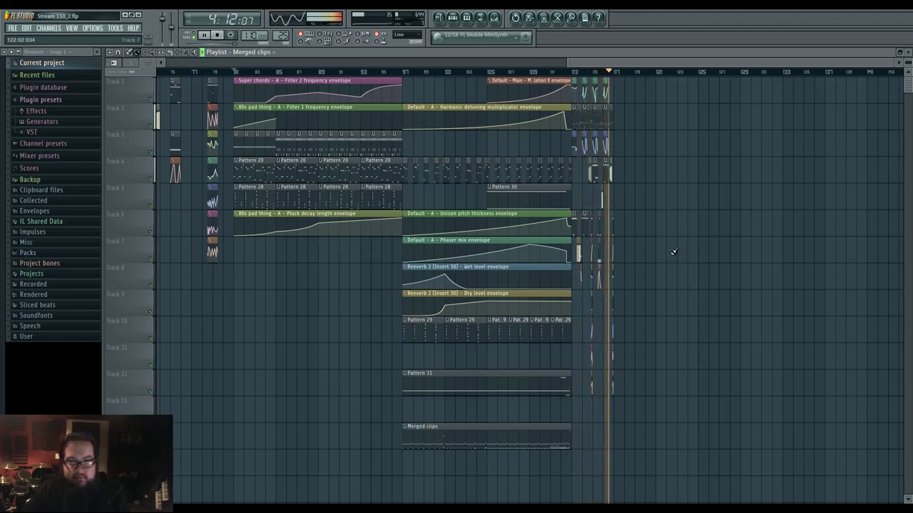
key("space")
- In the merged drum clip's Superior Drummer 2 notes, raise all C3 velocities in bars 15 and 16 to maximum
left_click(532, 73)
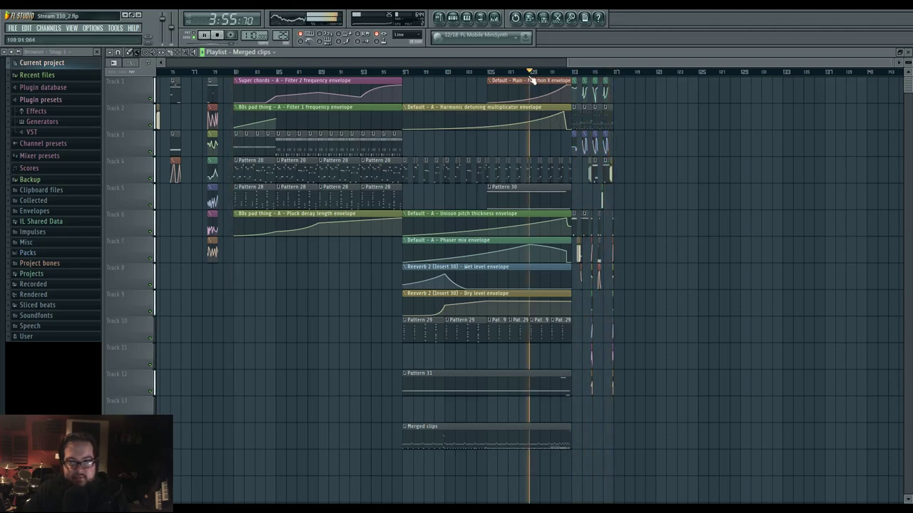
double_click(556, 438)
key("space")
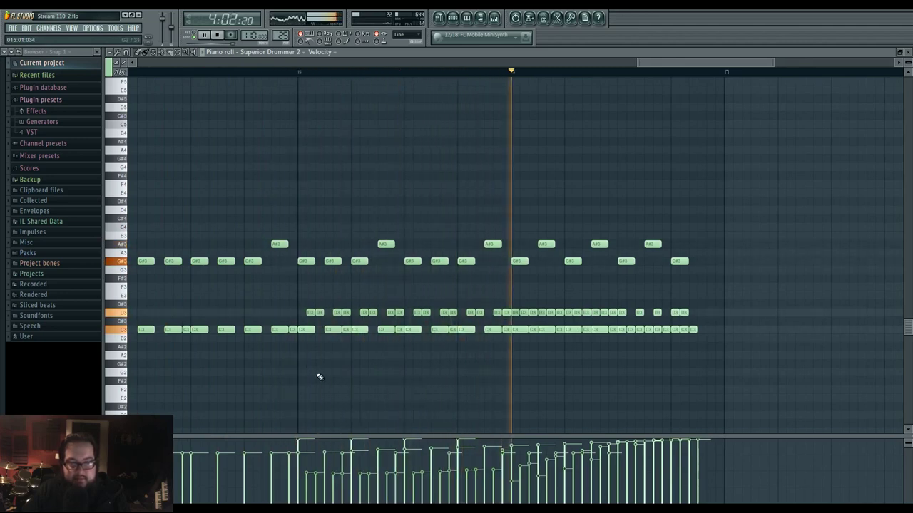
left_click(312, 333)
left_click_drag(302, 321, 705, 336)
left_click_drag(304, 442, 596, 440)
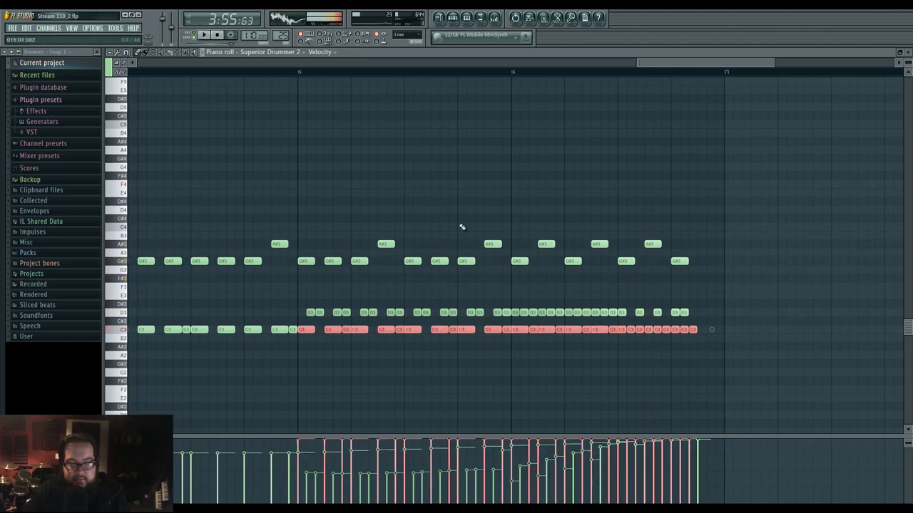
- Select the paired D3 notes in bar 15 and ramp their velocities steadily upward from about 23%
left_click(365, 195)
left_click_drag(302, 308, 489, 322)
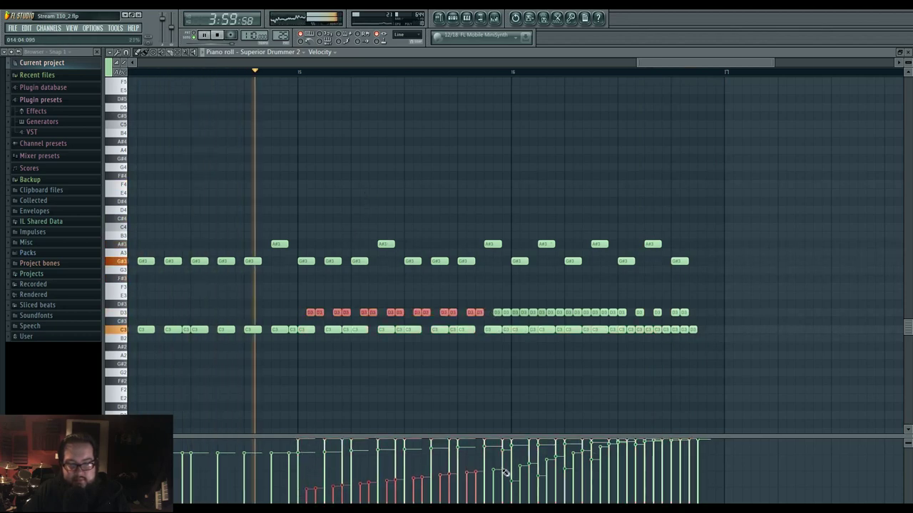
- Deselect the D3 notes and listen to the build-up with their ramped velocities through bars 15 and 16
left_click(408, 376)
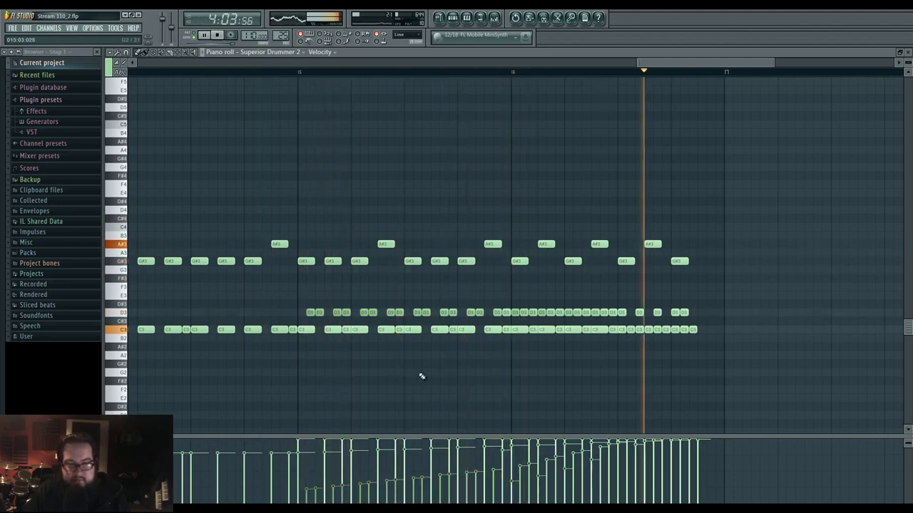
scroll(520, 377, "up", 4)
scroll(521, 380, "down", 4)
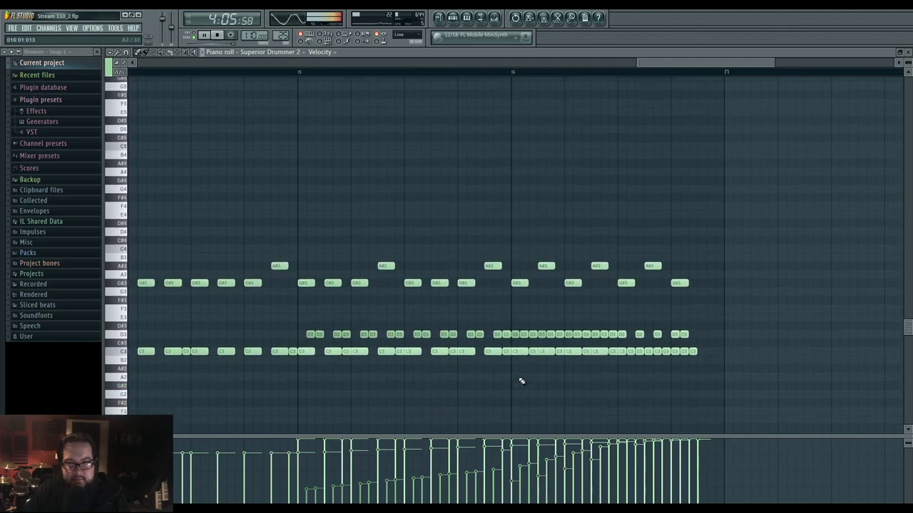
key("space")
key("space")
- Select the C3 notes in bars 13 and 14 and ramp their velocities gradually up towards maximum, then clear the selection
left_click_drag(412, 365, 538, 369)
scroll(516, 375, "down", 2)
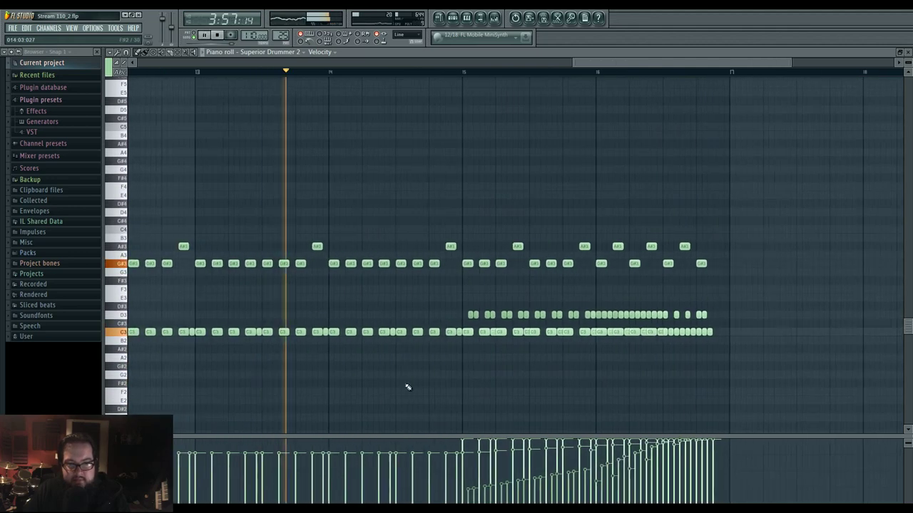
left_click_drag(204, 332, 452, 342)
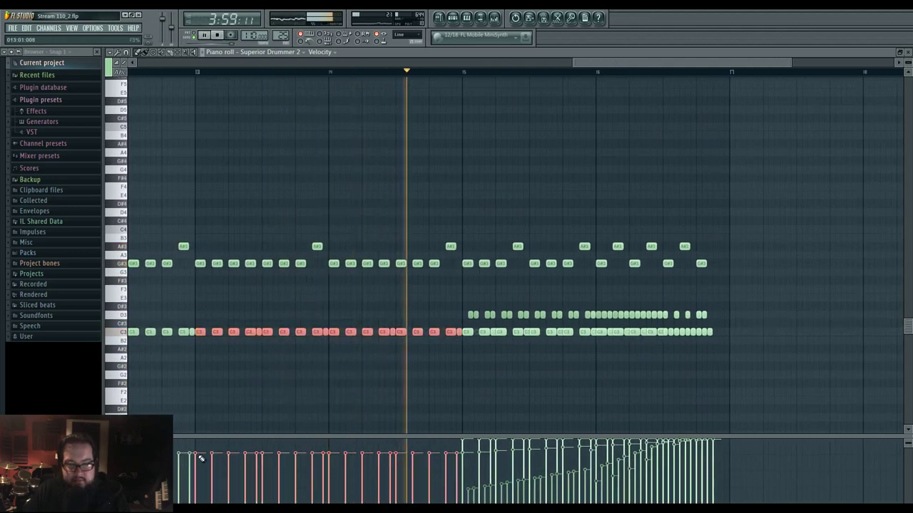
left_click(421, 387)
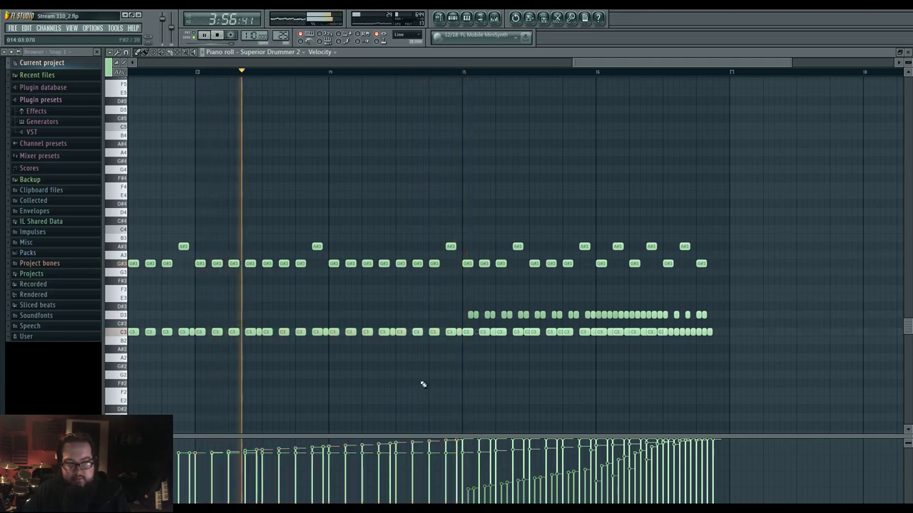
- Ramp the velocities of the G#3 and A#3 notes gradually upward from bar 13 through bar 16 and play the build-up back
left_click_drag(195, 227, 736, 274)
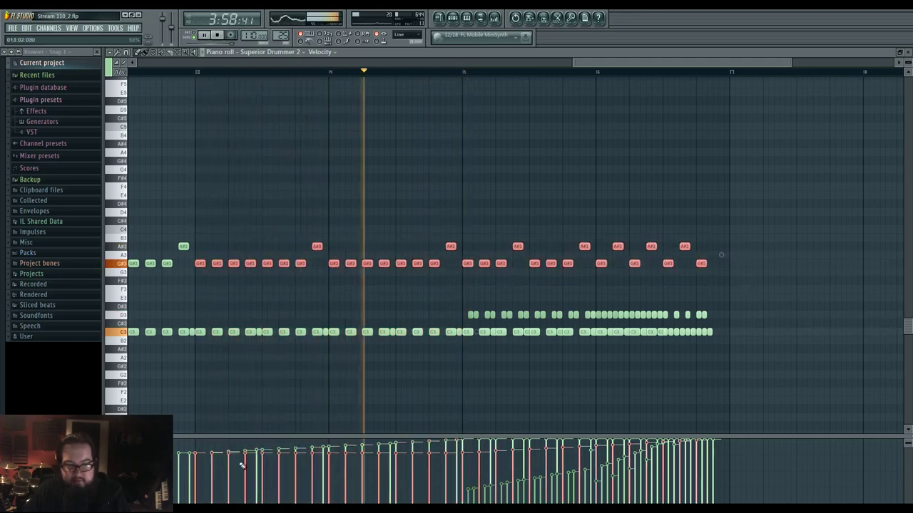
mouse_move(197, 456)
left_mouse_down()
mouse_move(698, 453)
mouse_move(740, 429)
left_mouse_up()
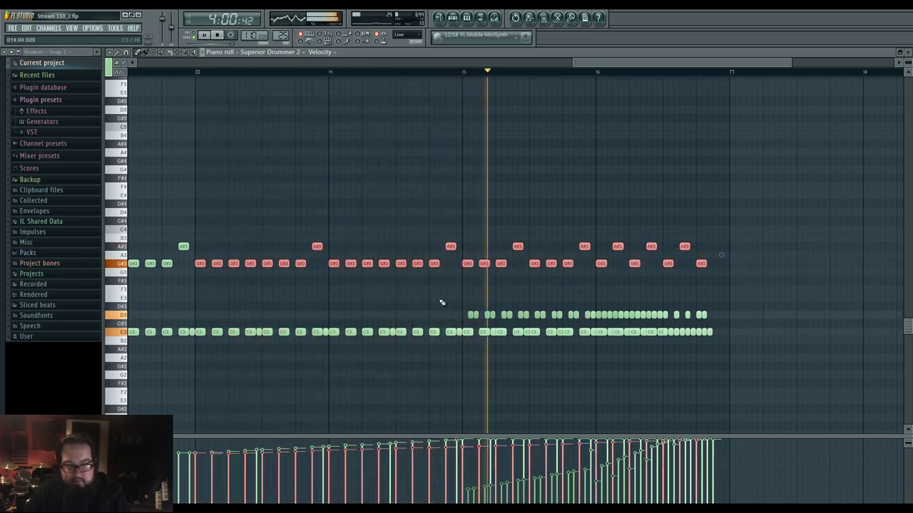
left_click(440, 301, "ctrl")
scroll(440, 301, "up", 2)
scroll(439, 301, "up", 5)
scroll(435, 303, "down", 4)
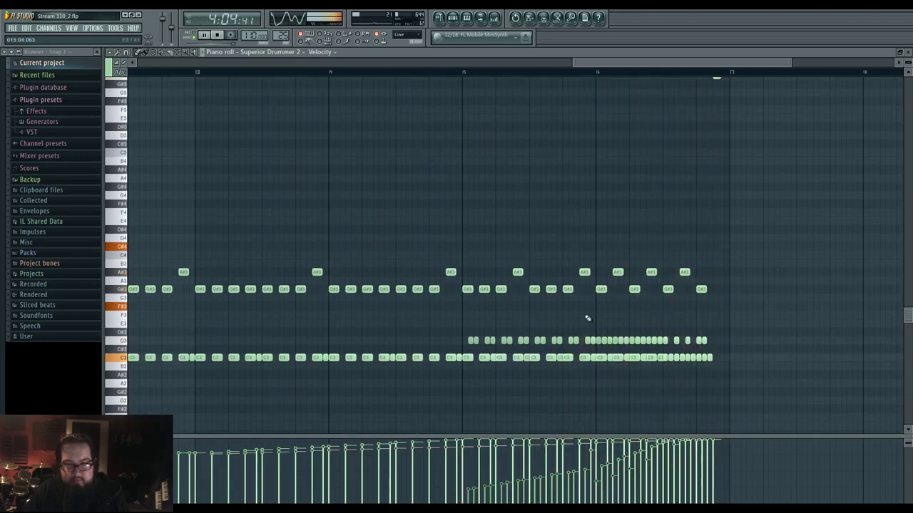
key("space")
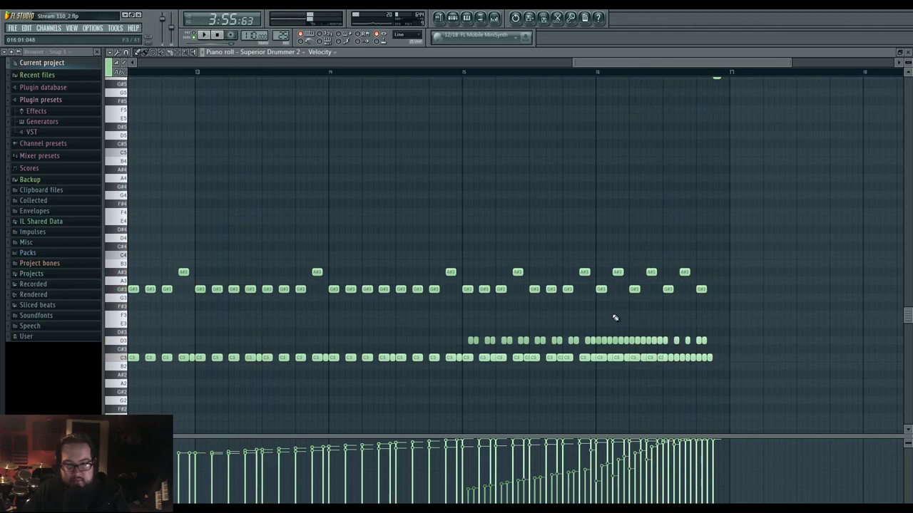
left_click(459, 21)
right_click(281, 150)
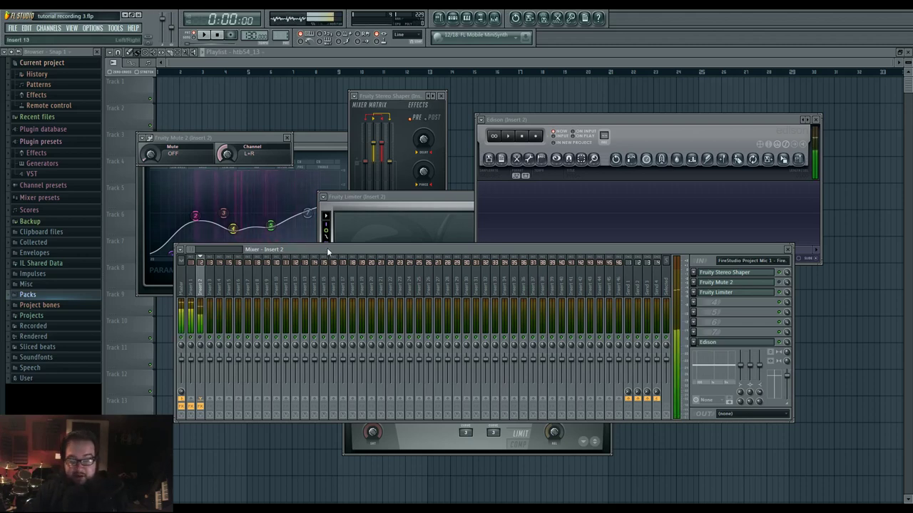
key("F12")
left_click(494, 18)
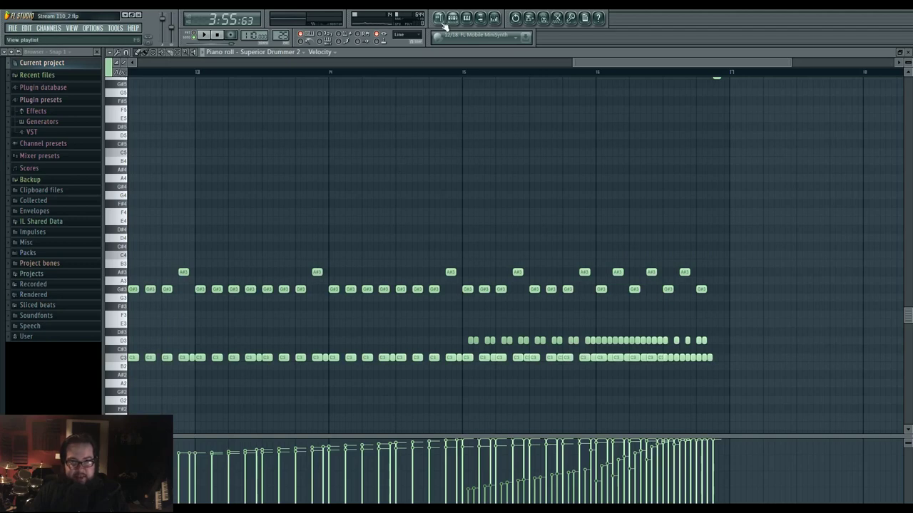
- Review the playlist arrangement from bar 81 to past bar 113 and the closing bars of the merged drum clip's notes
left_click(440, 19)
scroll(320, 369, "left", 2)
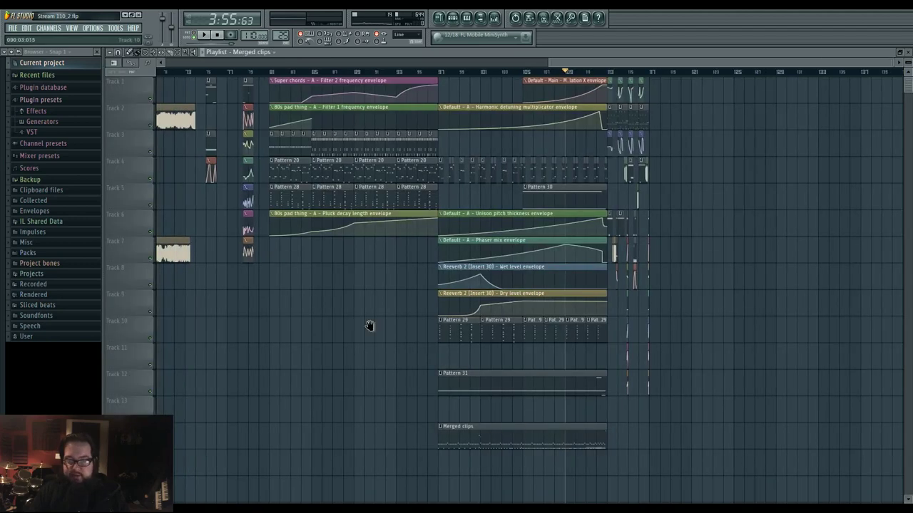
scroll(369, 326, "left", 2)
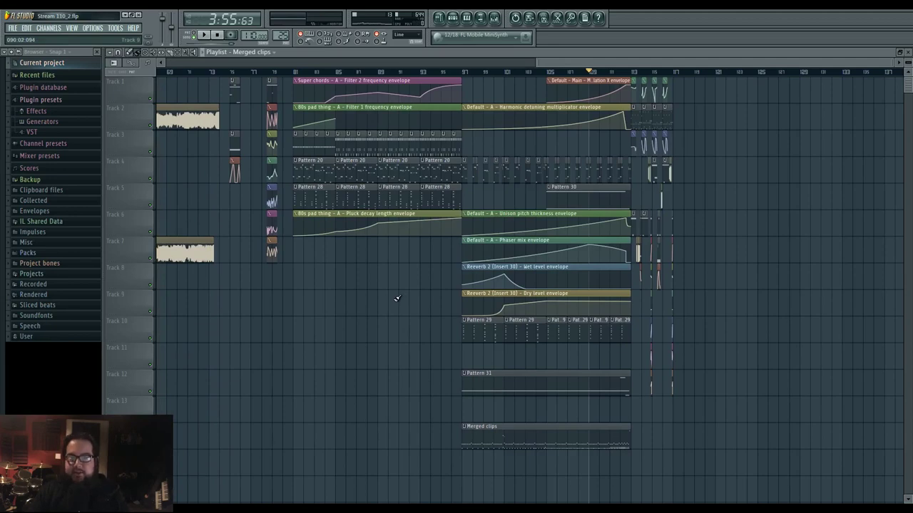
scroll(397, 305, "right", 2)
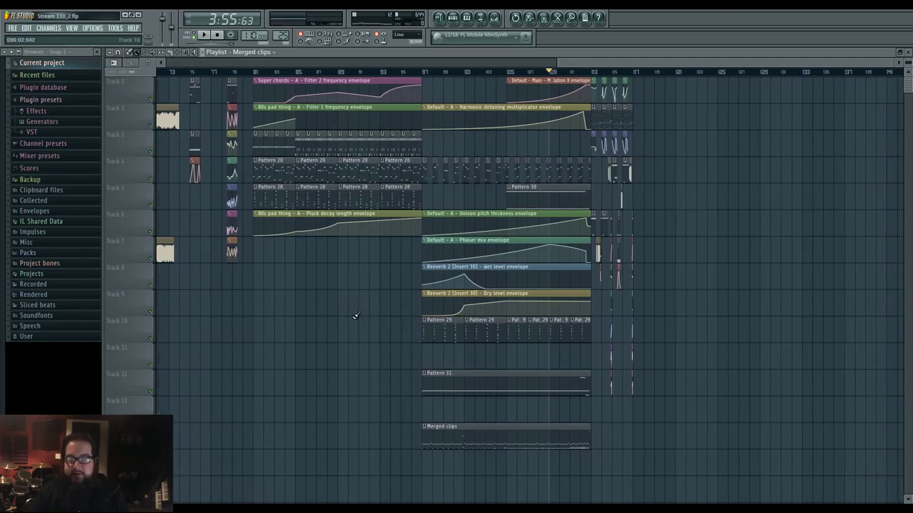
scroll(585, 388, "down", 2)
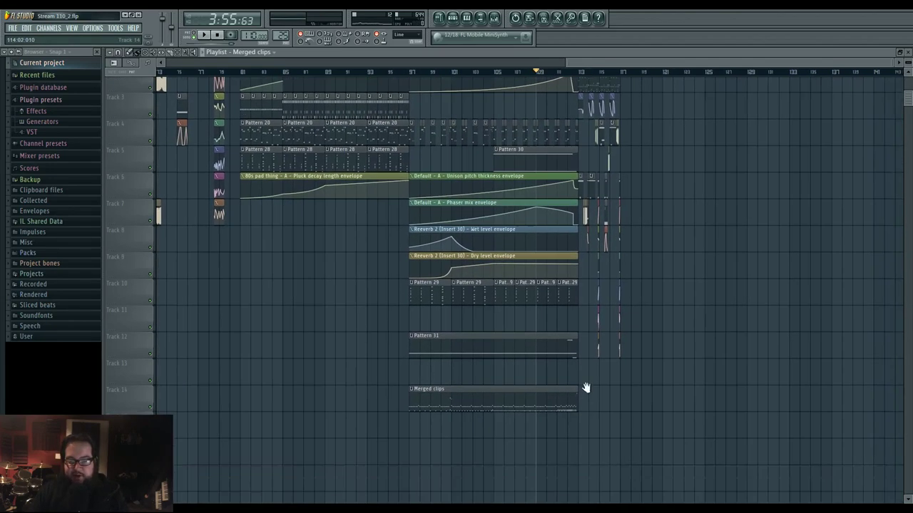
scroll(589, 390, "right", 1)
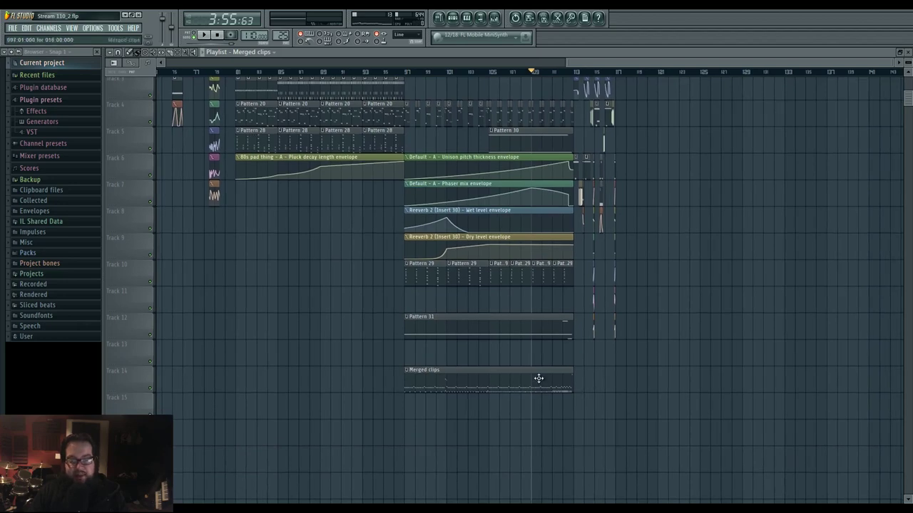
double_click(558, 387)
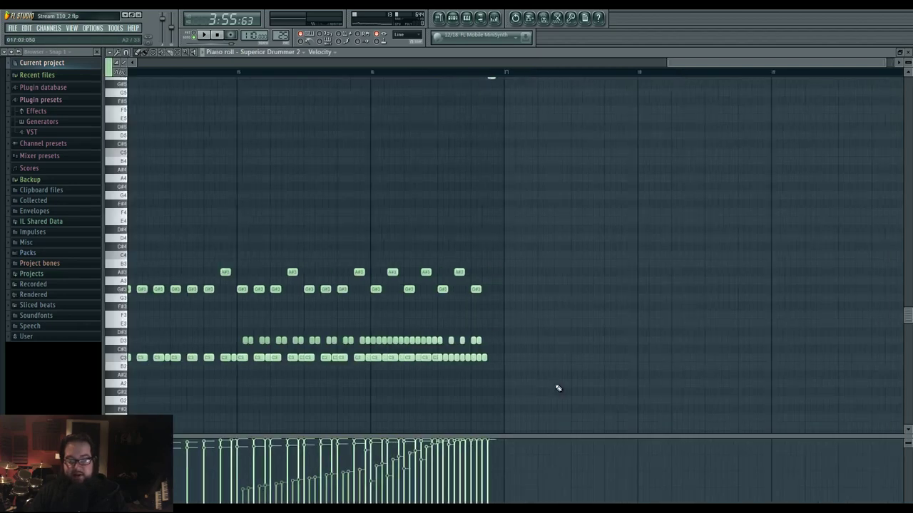
scroll(499, 371, "right", 3)
scroll(391, 338, "left", 2)
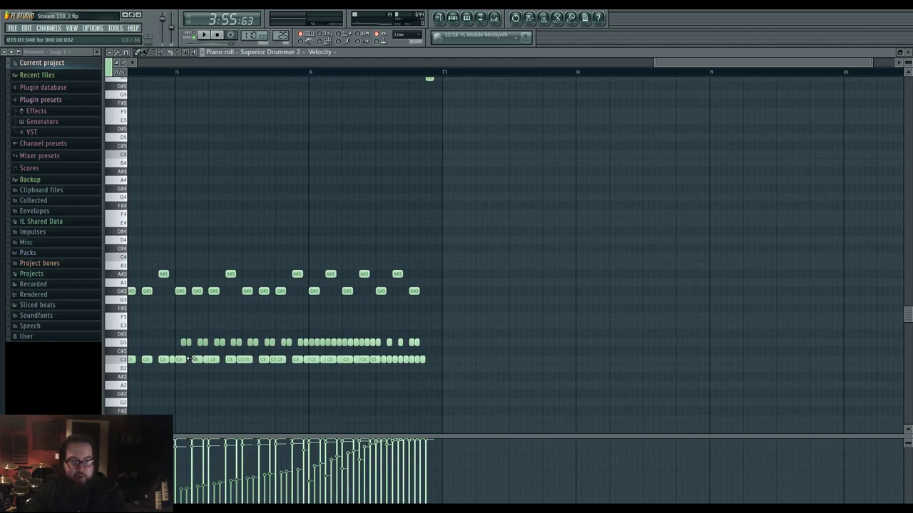
left_click(438, 18)
scroll(320, 346, "up", 3)
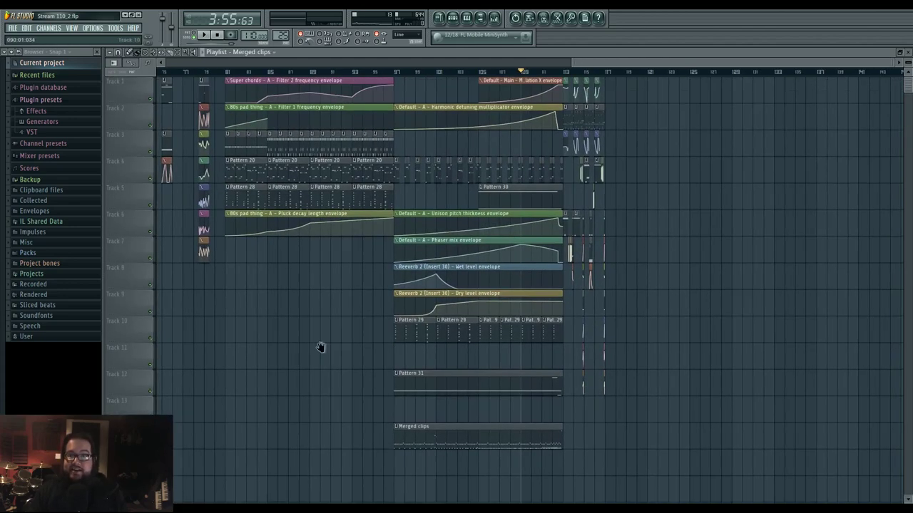
scroll(338, 373, "left", 3)
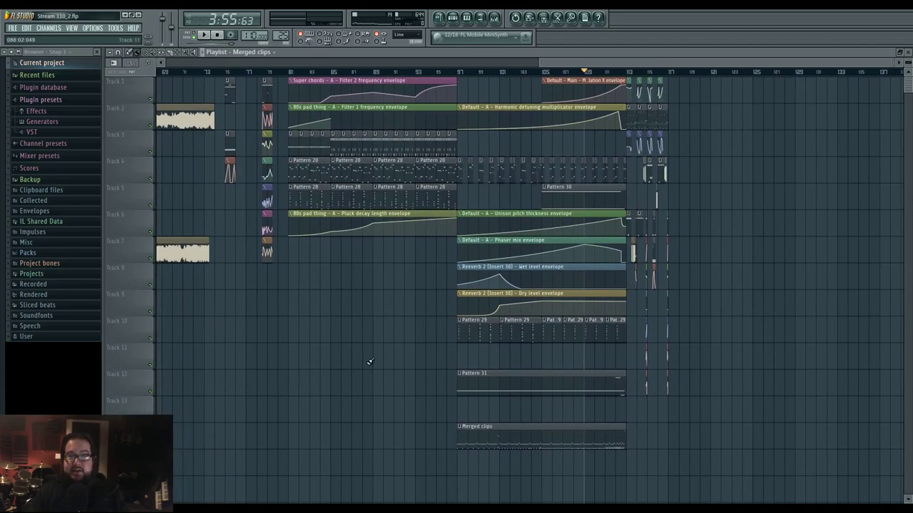
scroll(336, 347, "right", 2)
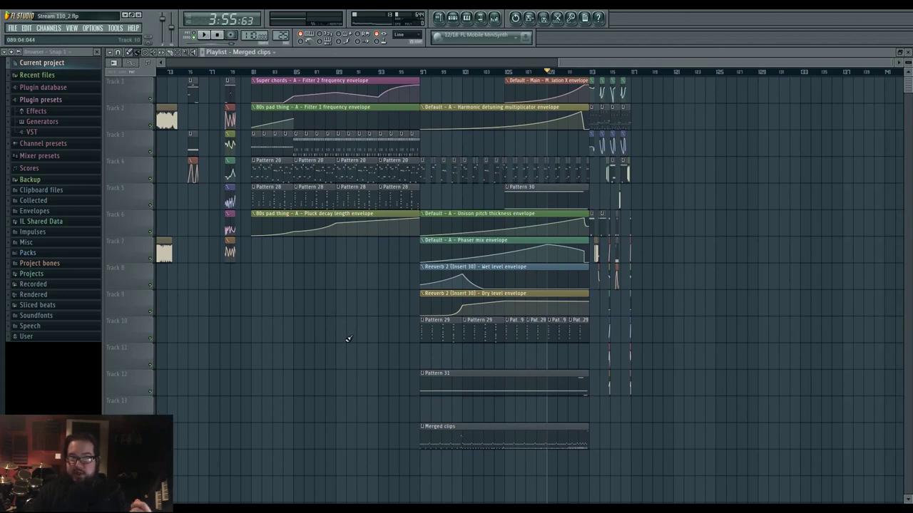
- Check the current date and time on the system clock
left_click(884, 509)
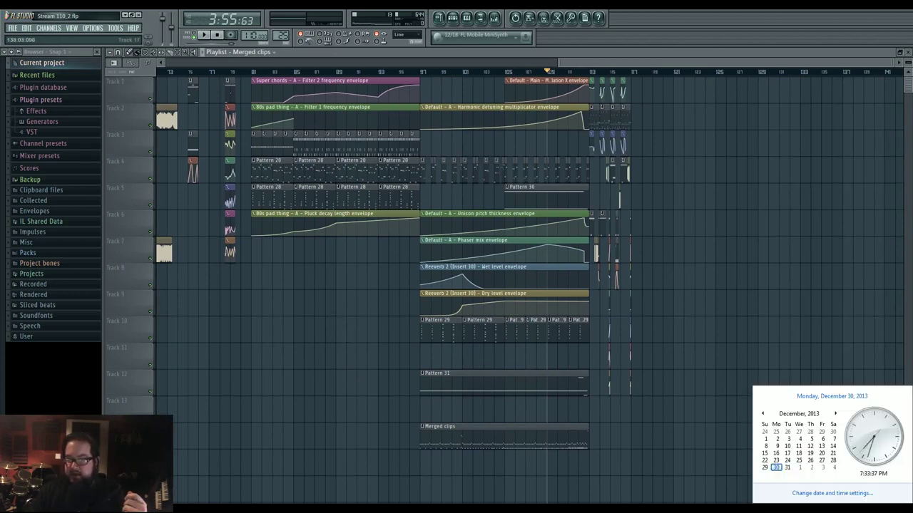
right_click(664, 392)
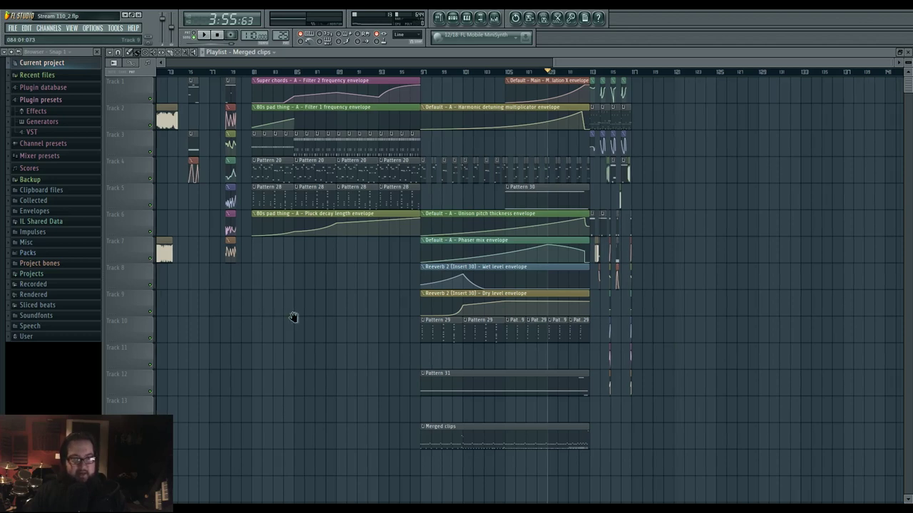
- Move the playlist's playback position to the start of bar 81
scroll(295, 316, "left", 1)
left_click(291, 74)
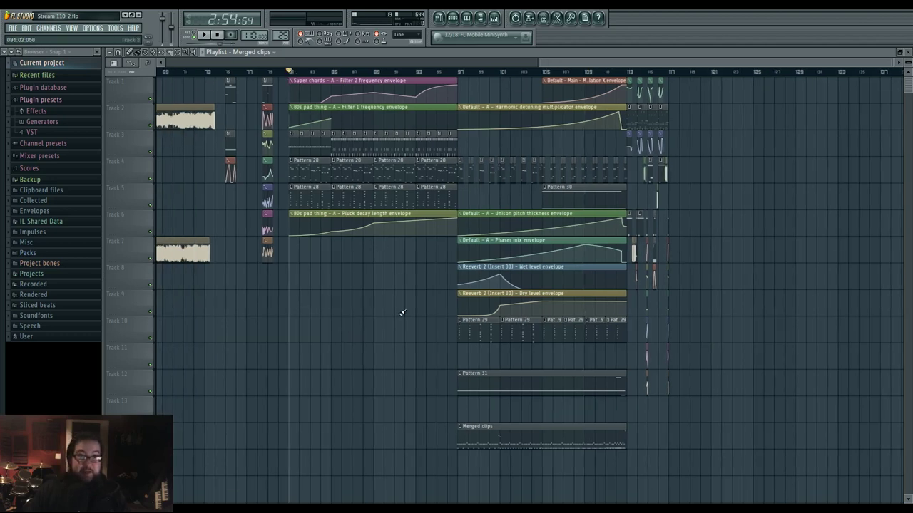